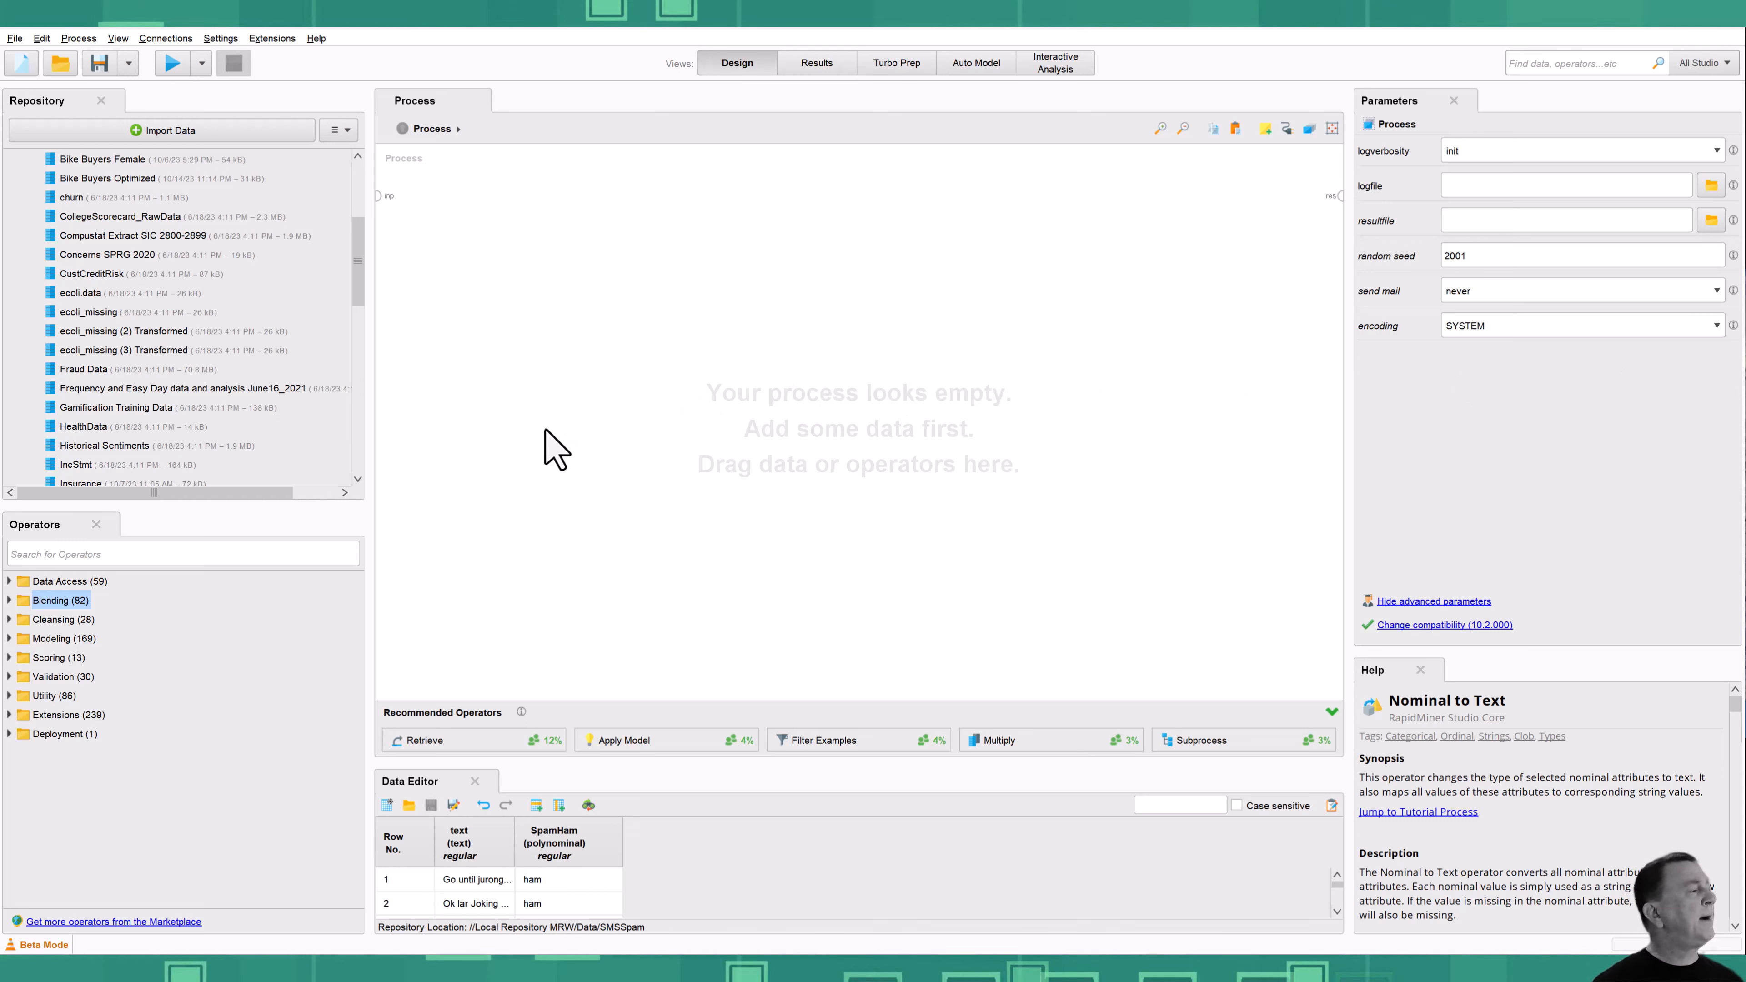
Open the job_skills dataset and widen its columns from Title through Preferred Qualifications to examine the text attributes
scroll(227, 416, down, 1)
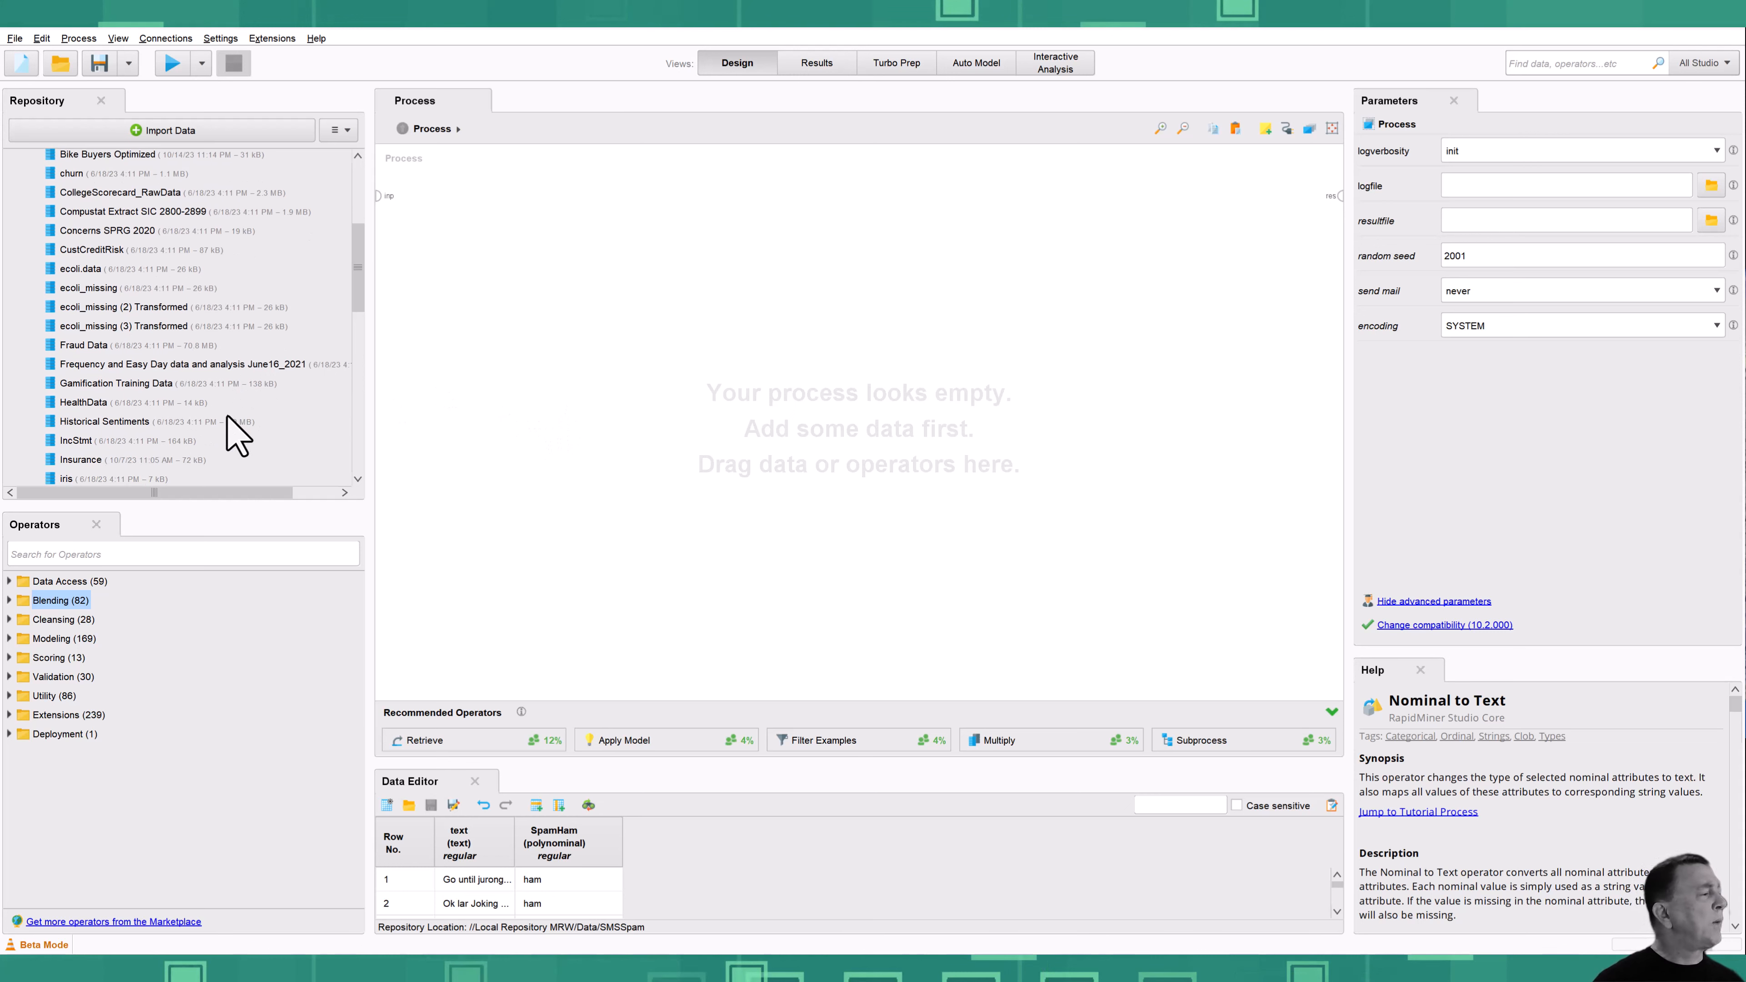
scroll(227, 416, down, 3)
scroll(228, 416, down, 2)
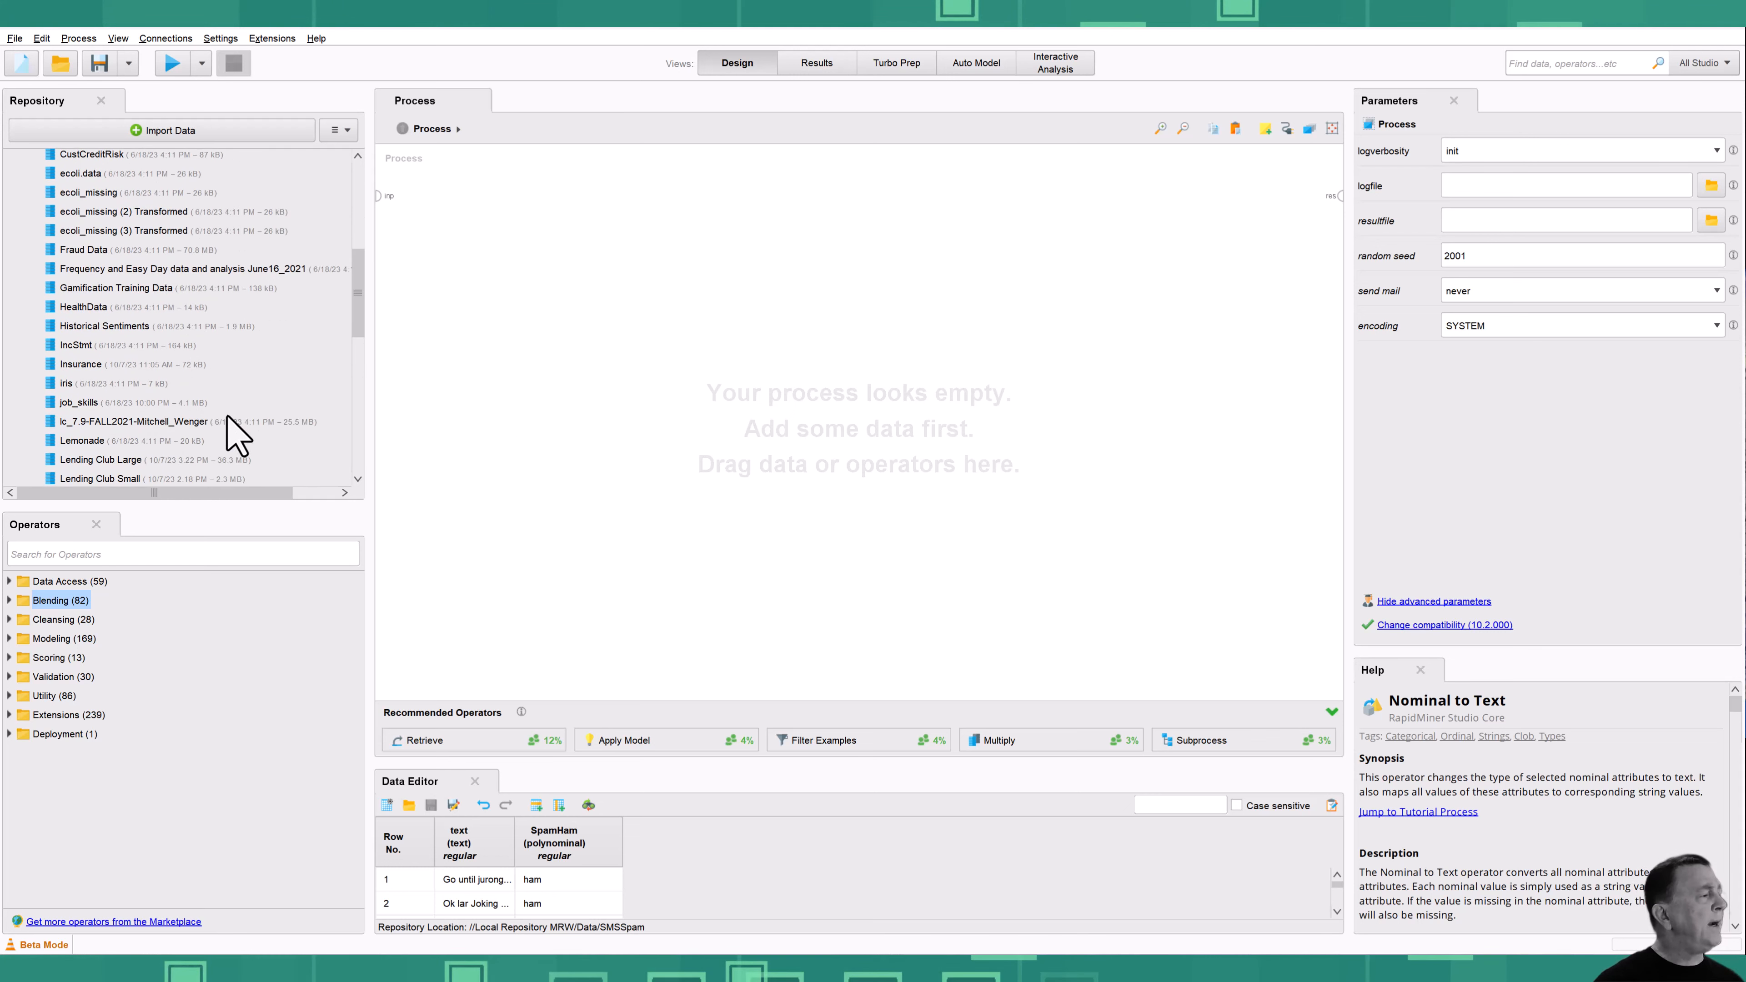
click(74, 404)
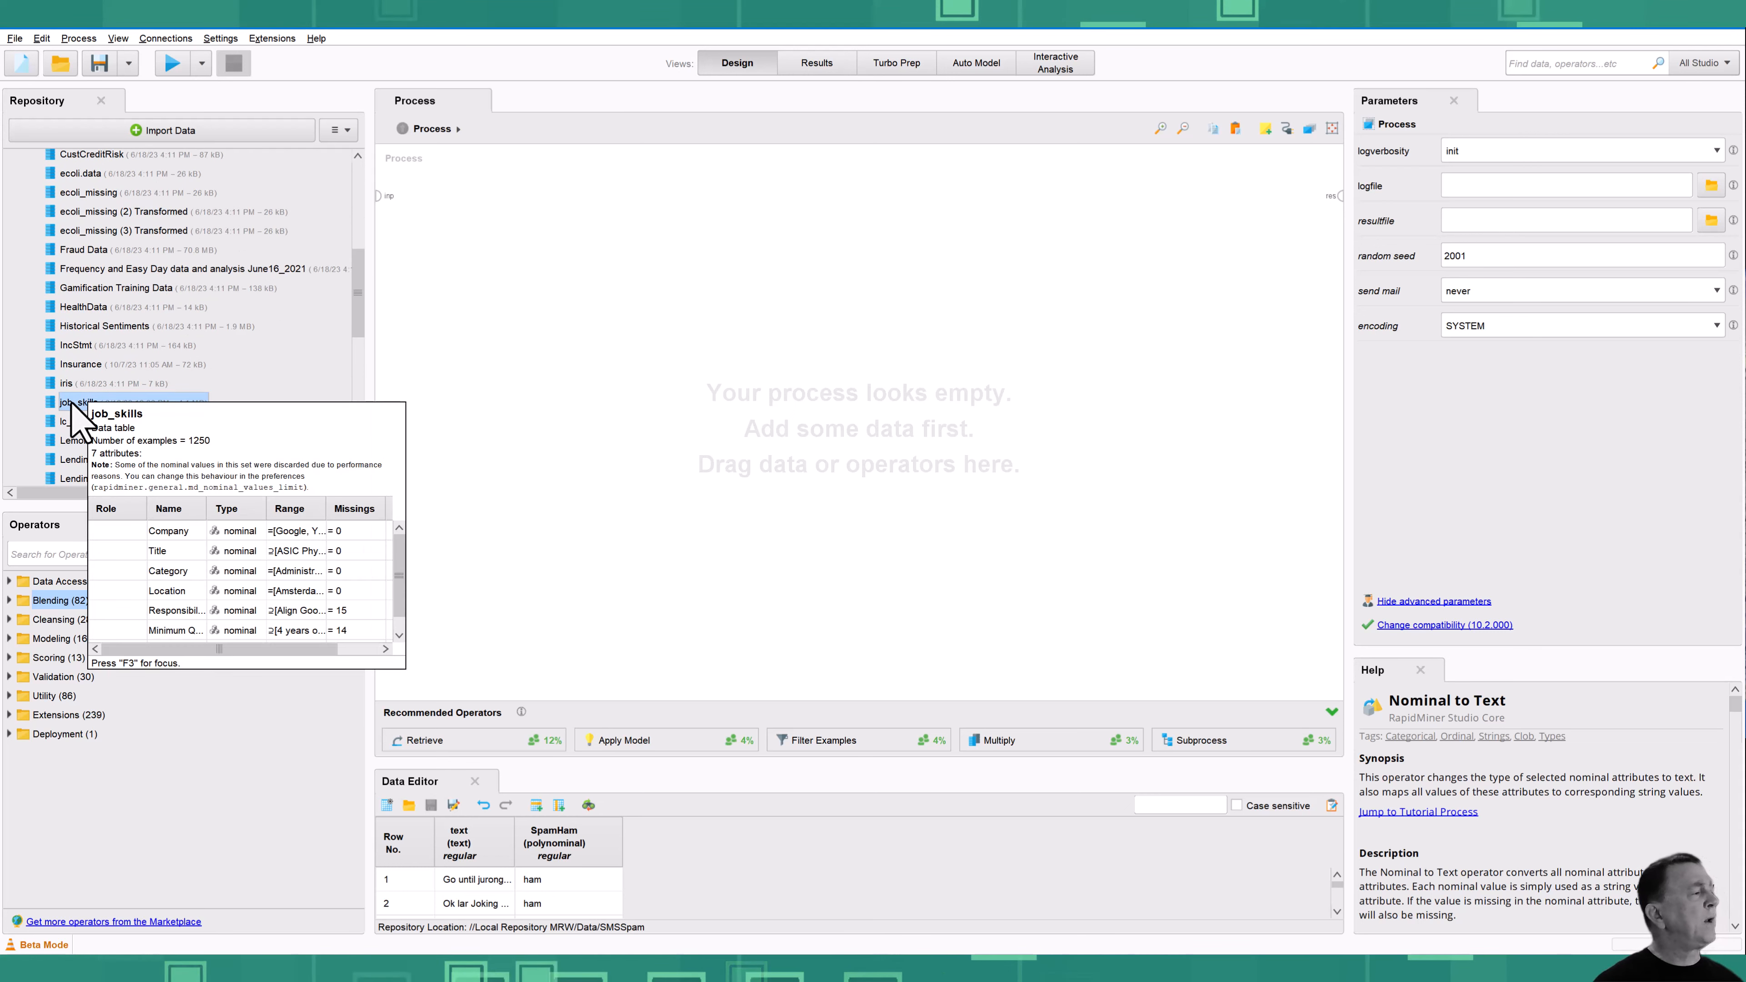
double_click(71, 404)
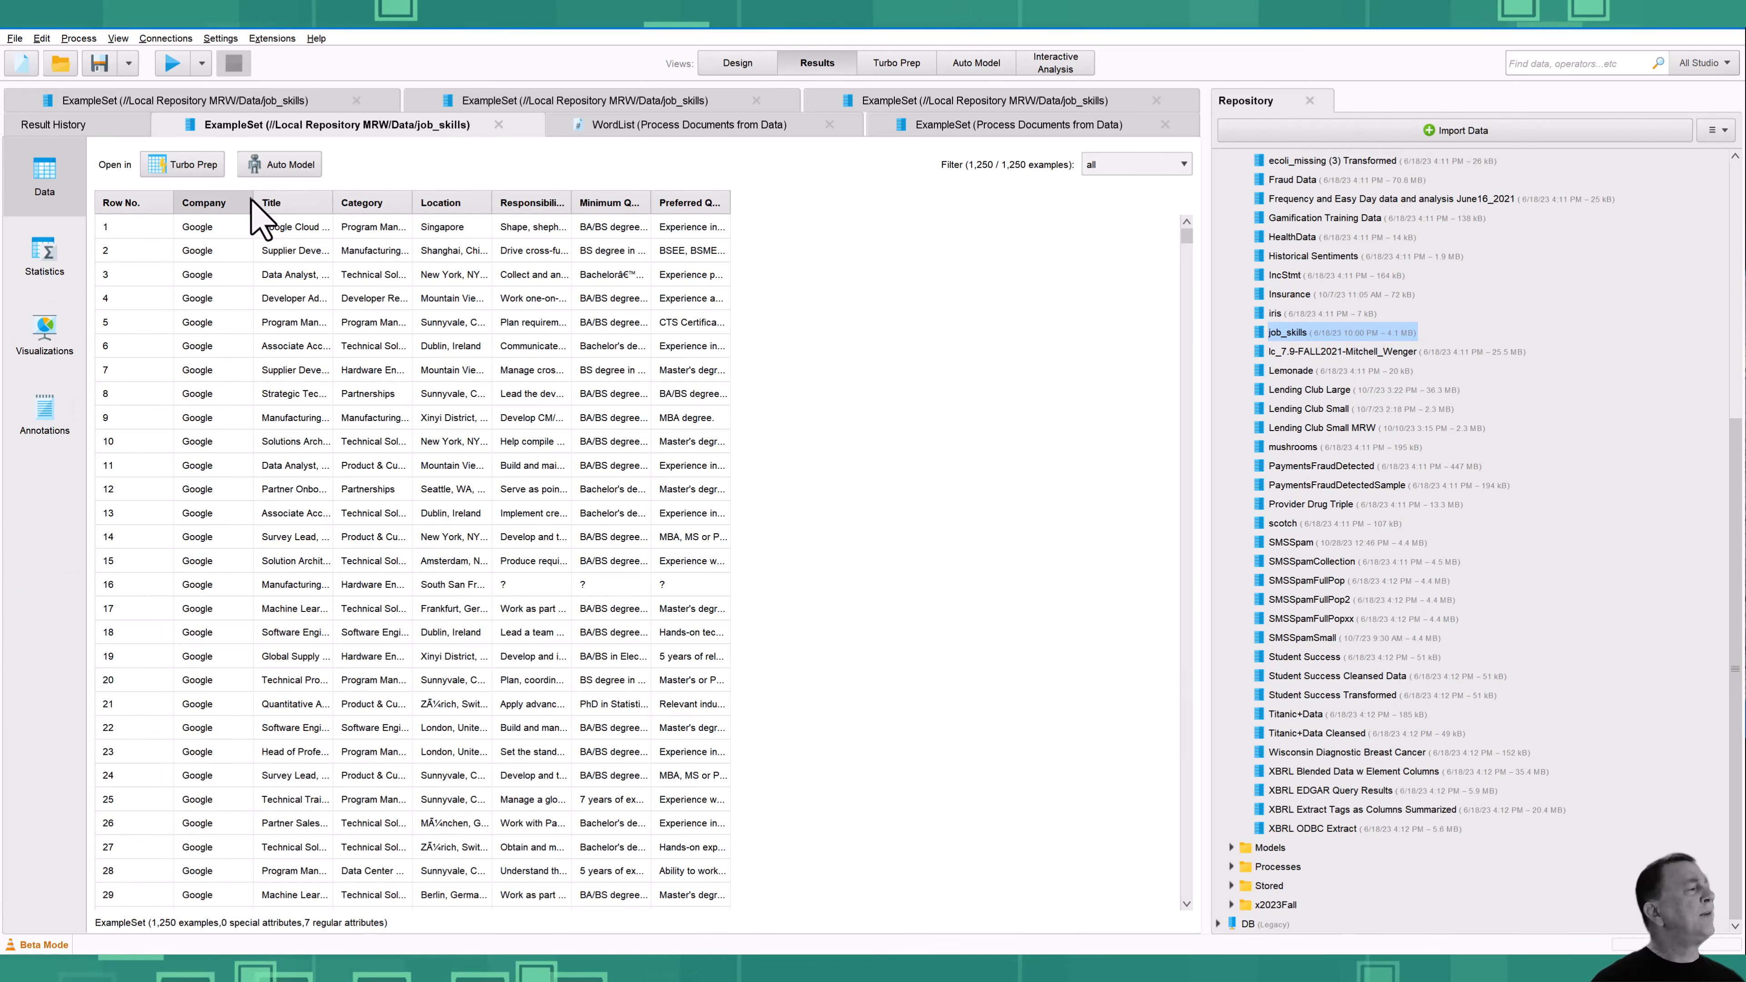
drag(255, 200, 854, 205)
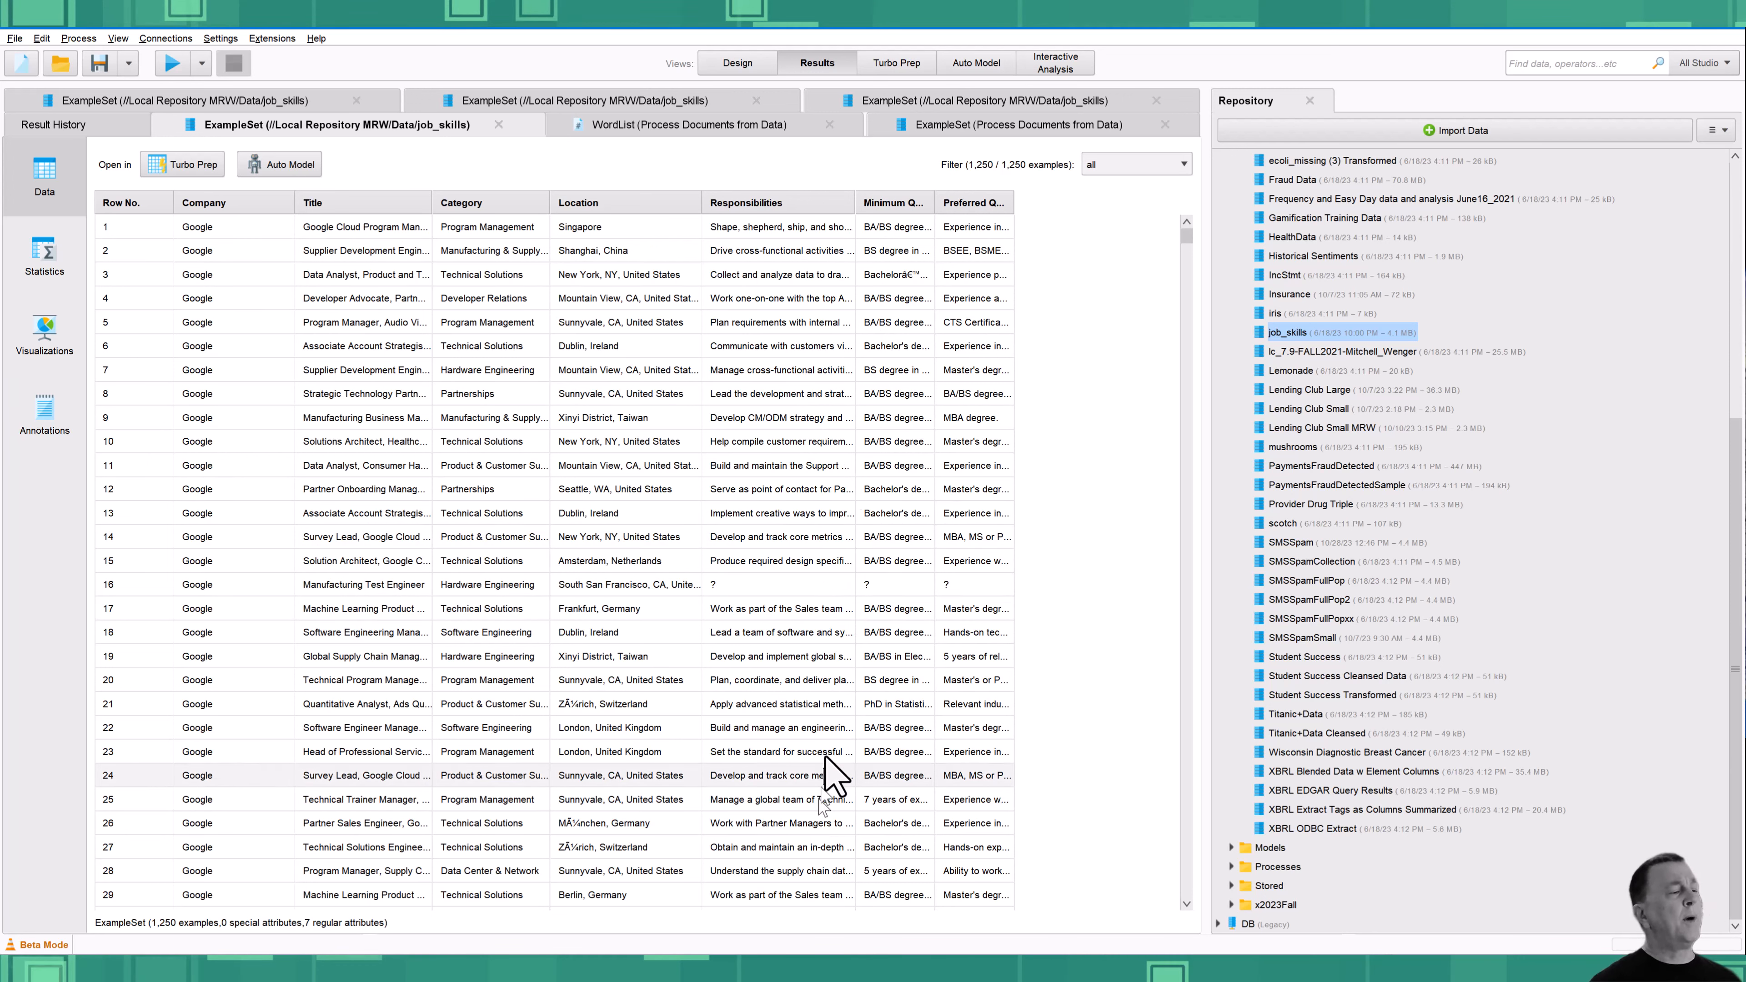
drag(934, 202, 1160, 203)
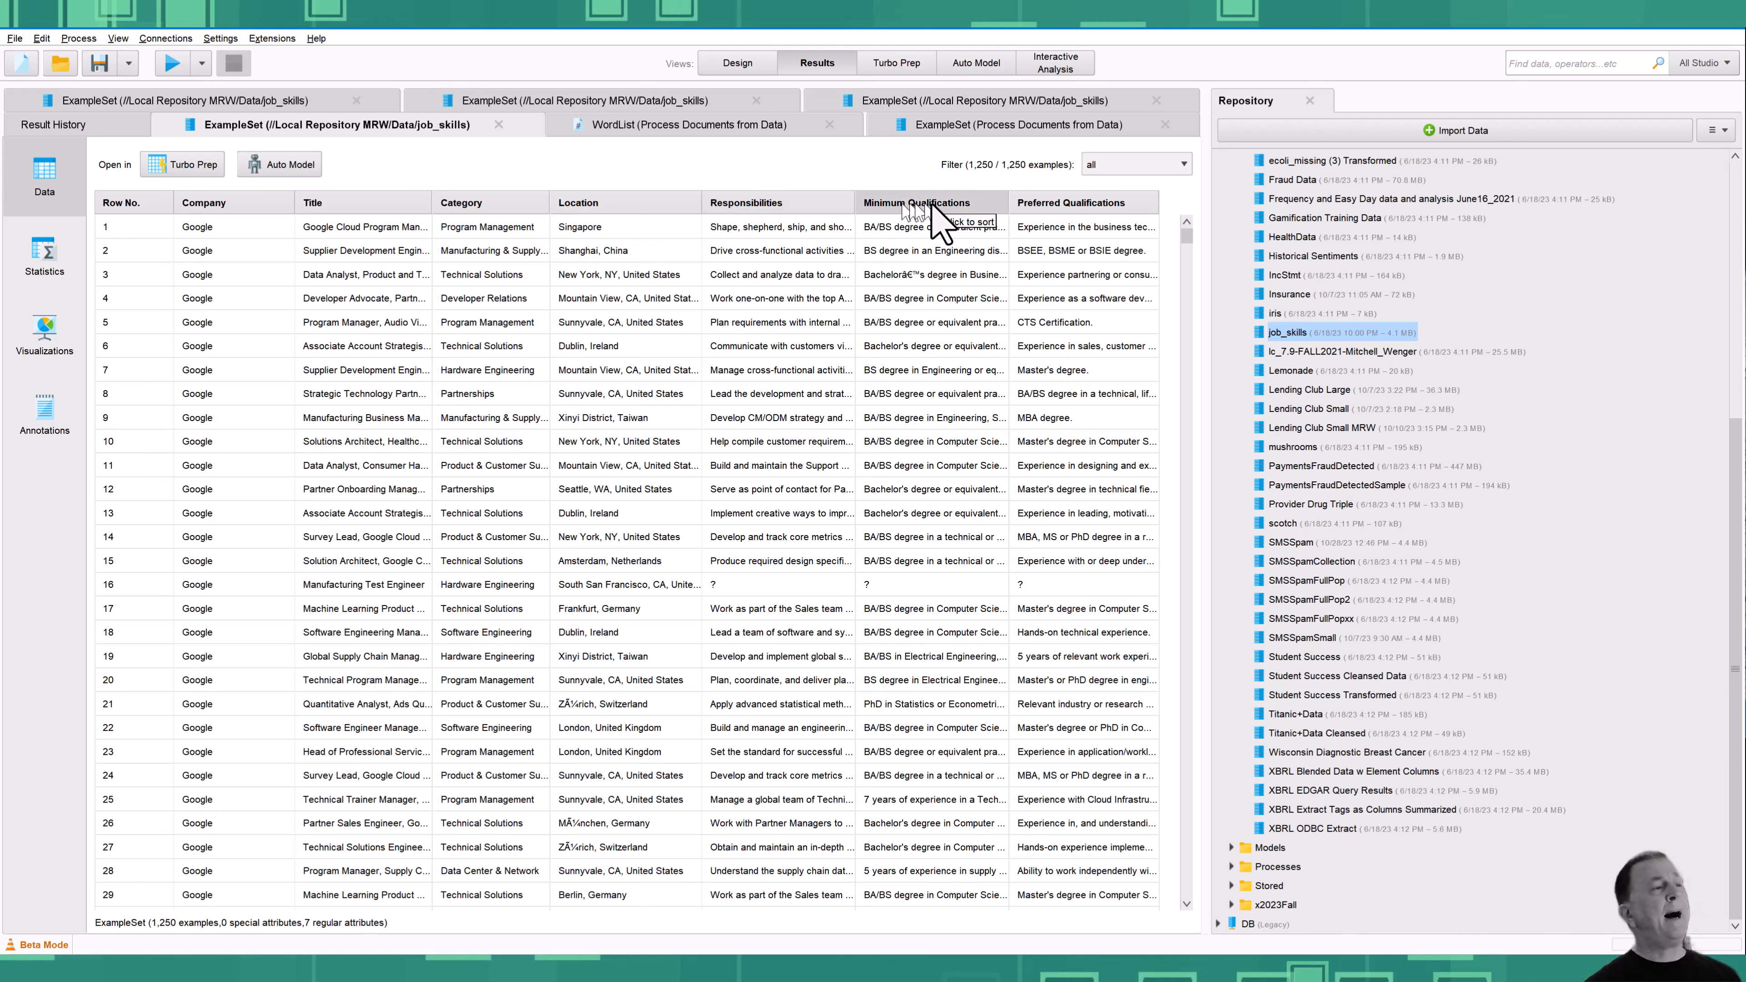
Add the job_skills data to the empty process and feed it into a Generate Concatenation operator
click(737, 63)
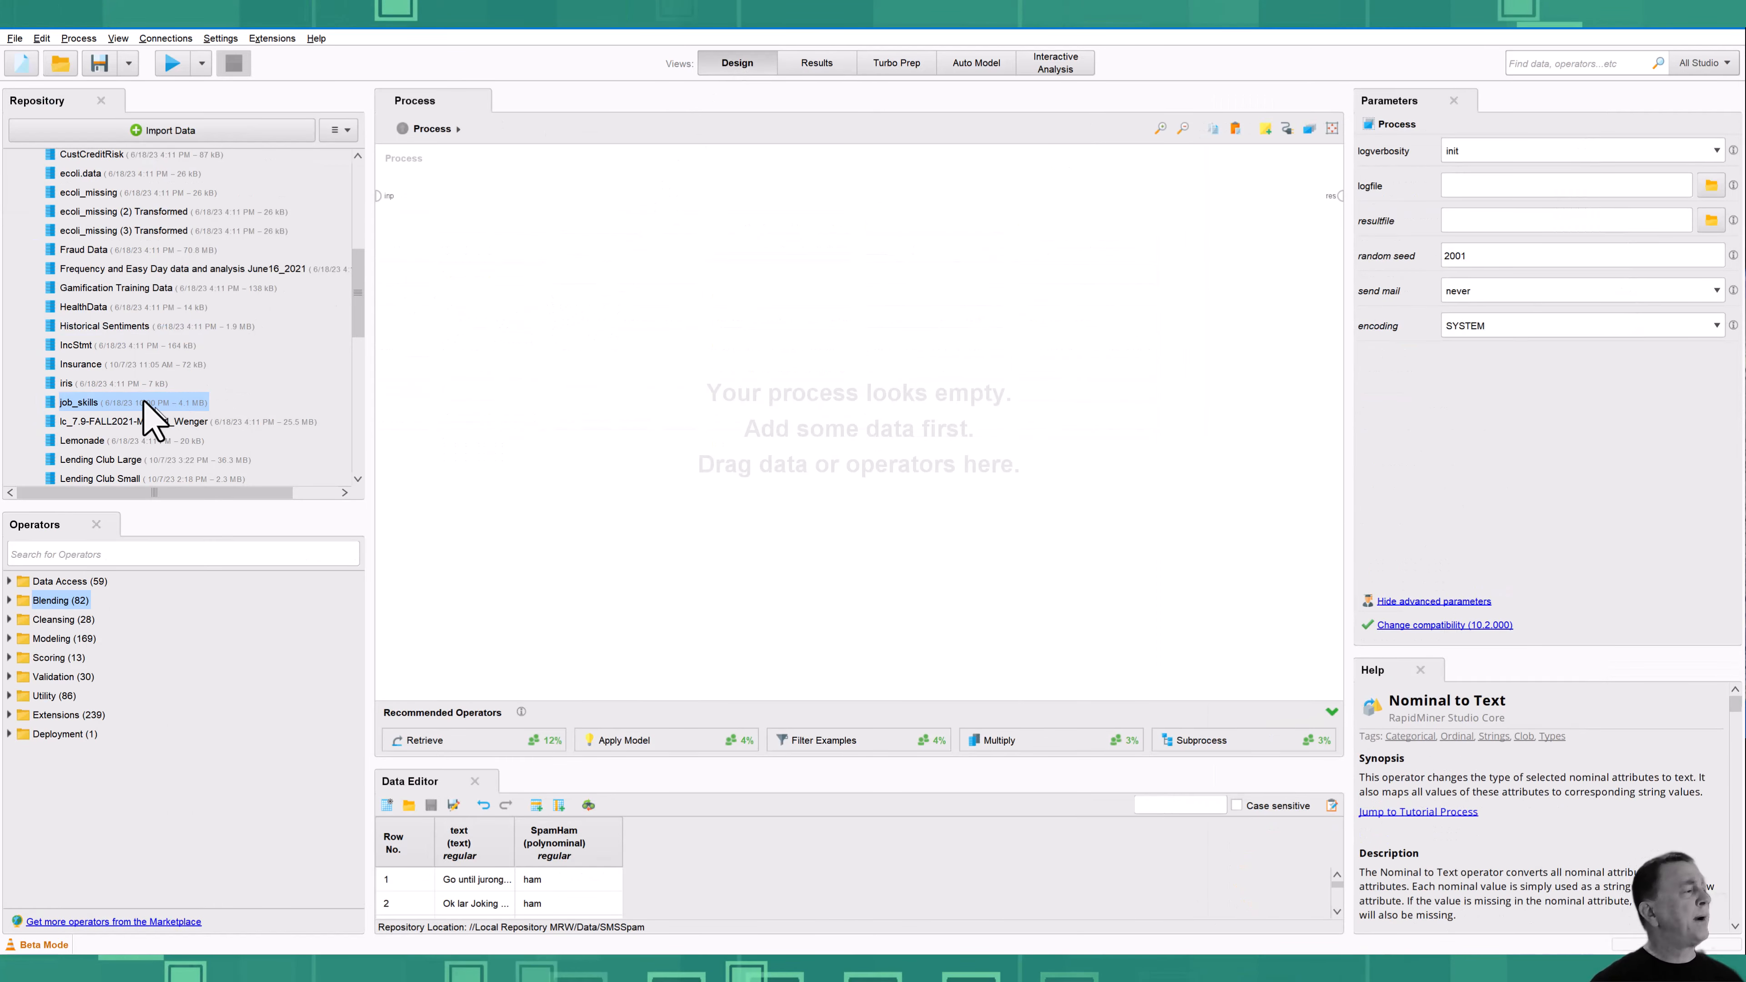
drag(96, 405, 464, 204)
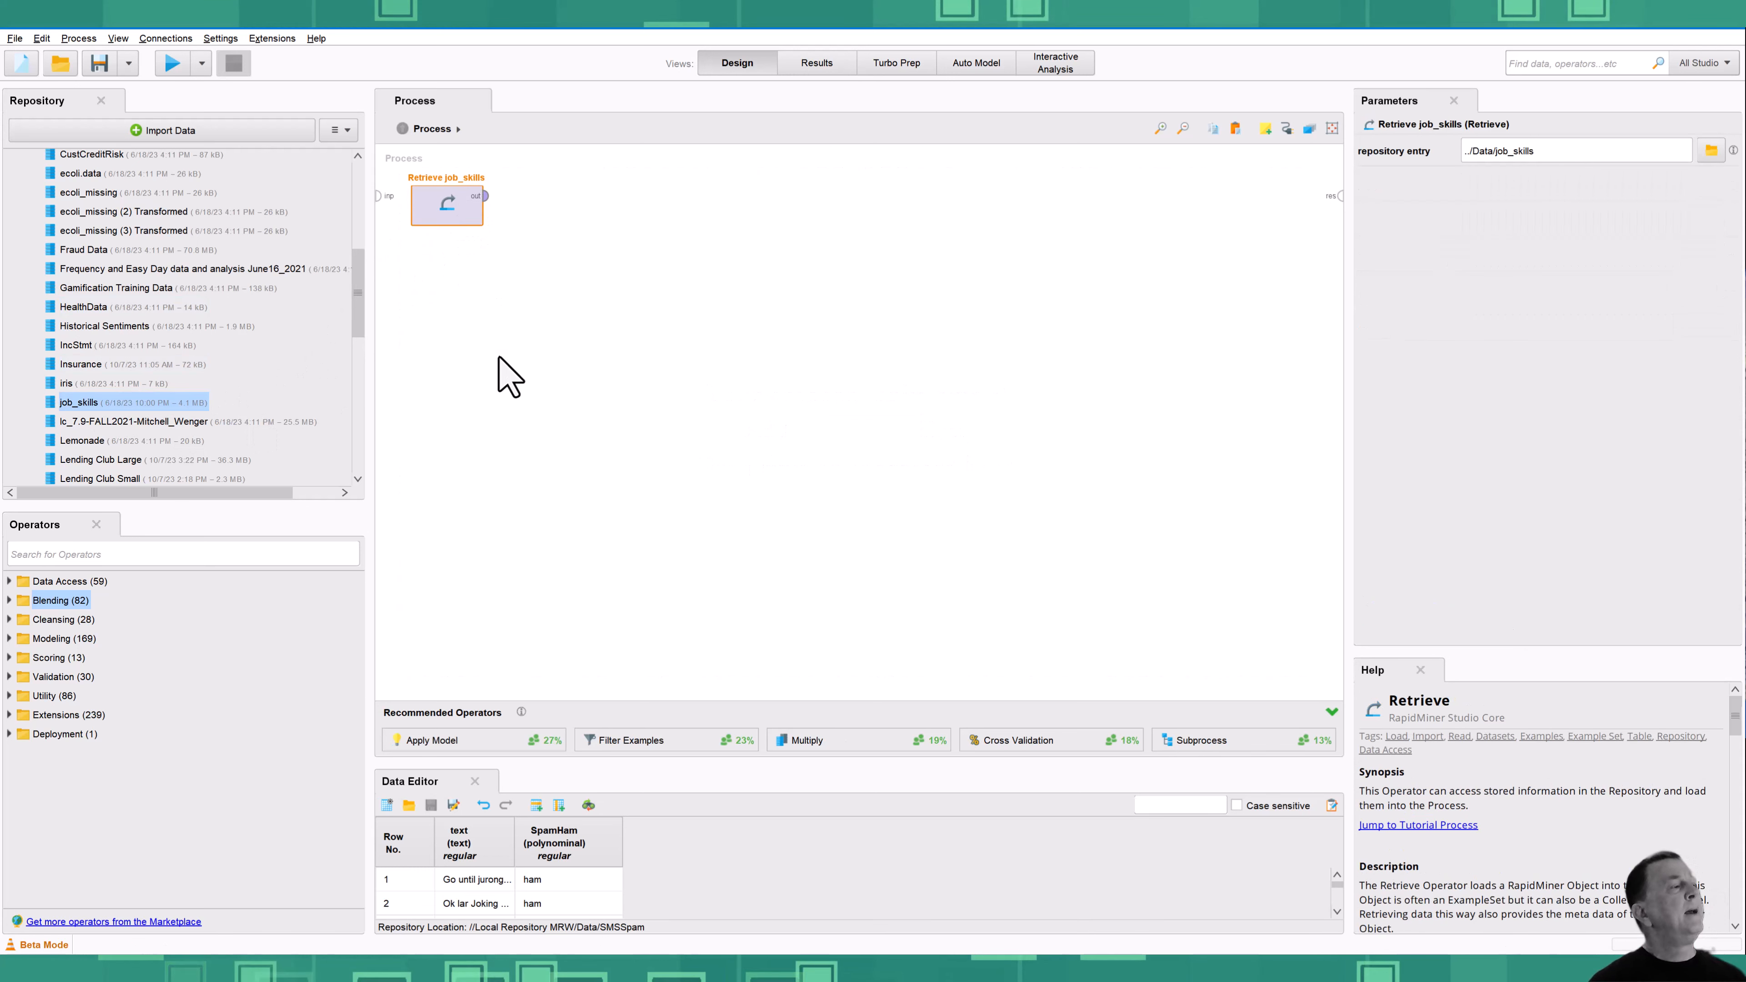
click(118, 554)
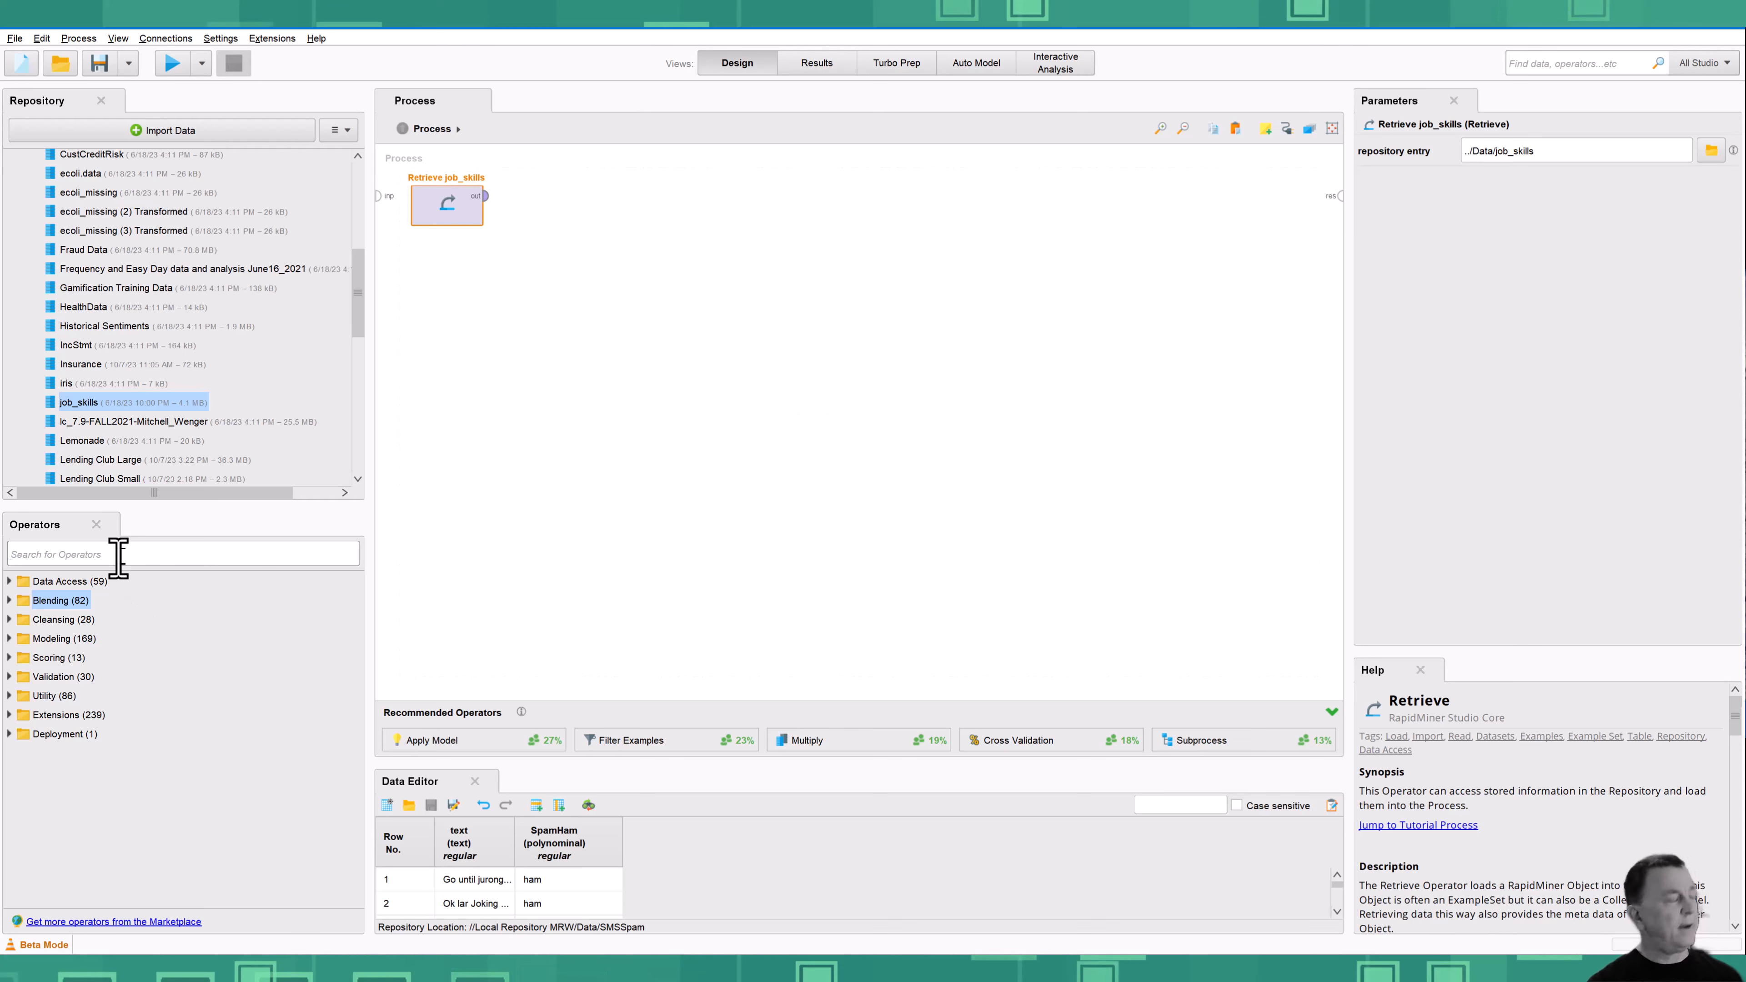
text(concaten)
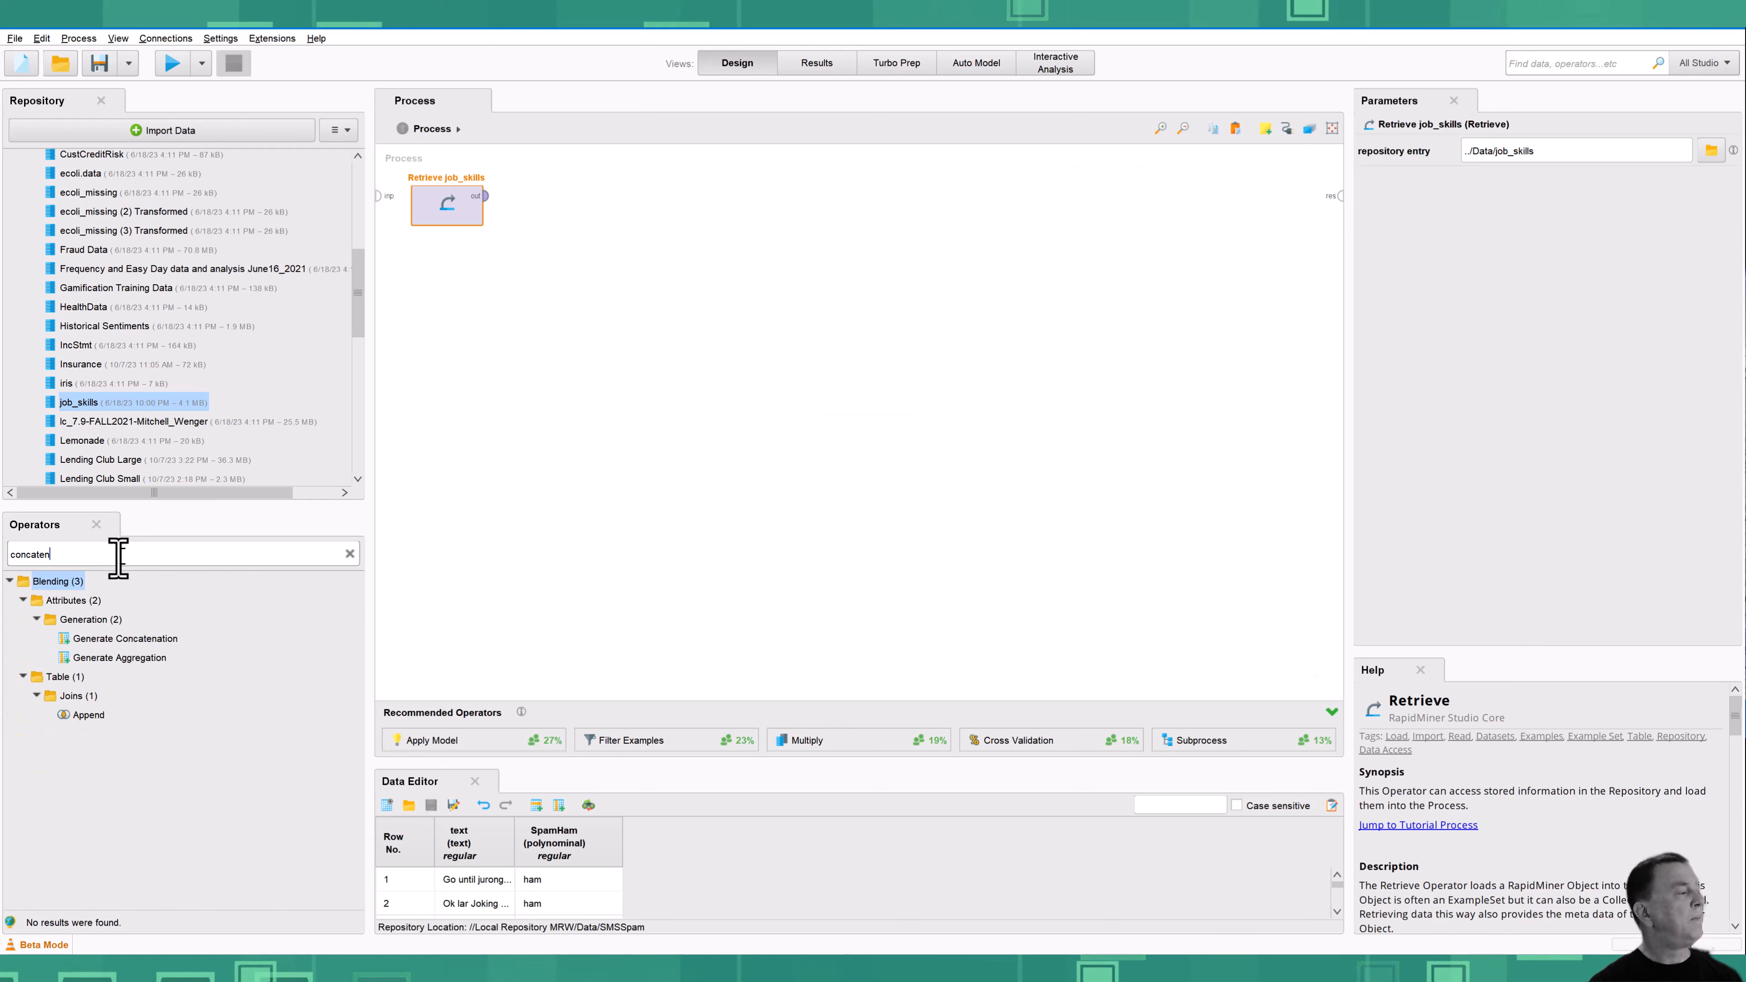
drag(117, 639, 567, 211)
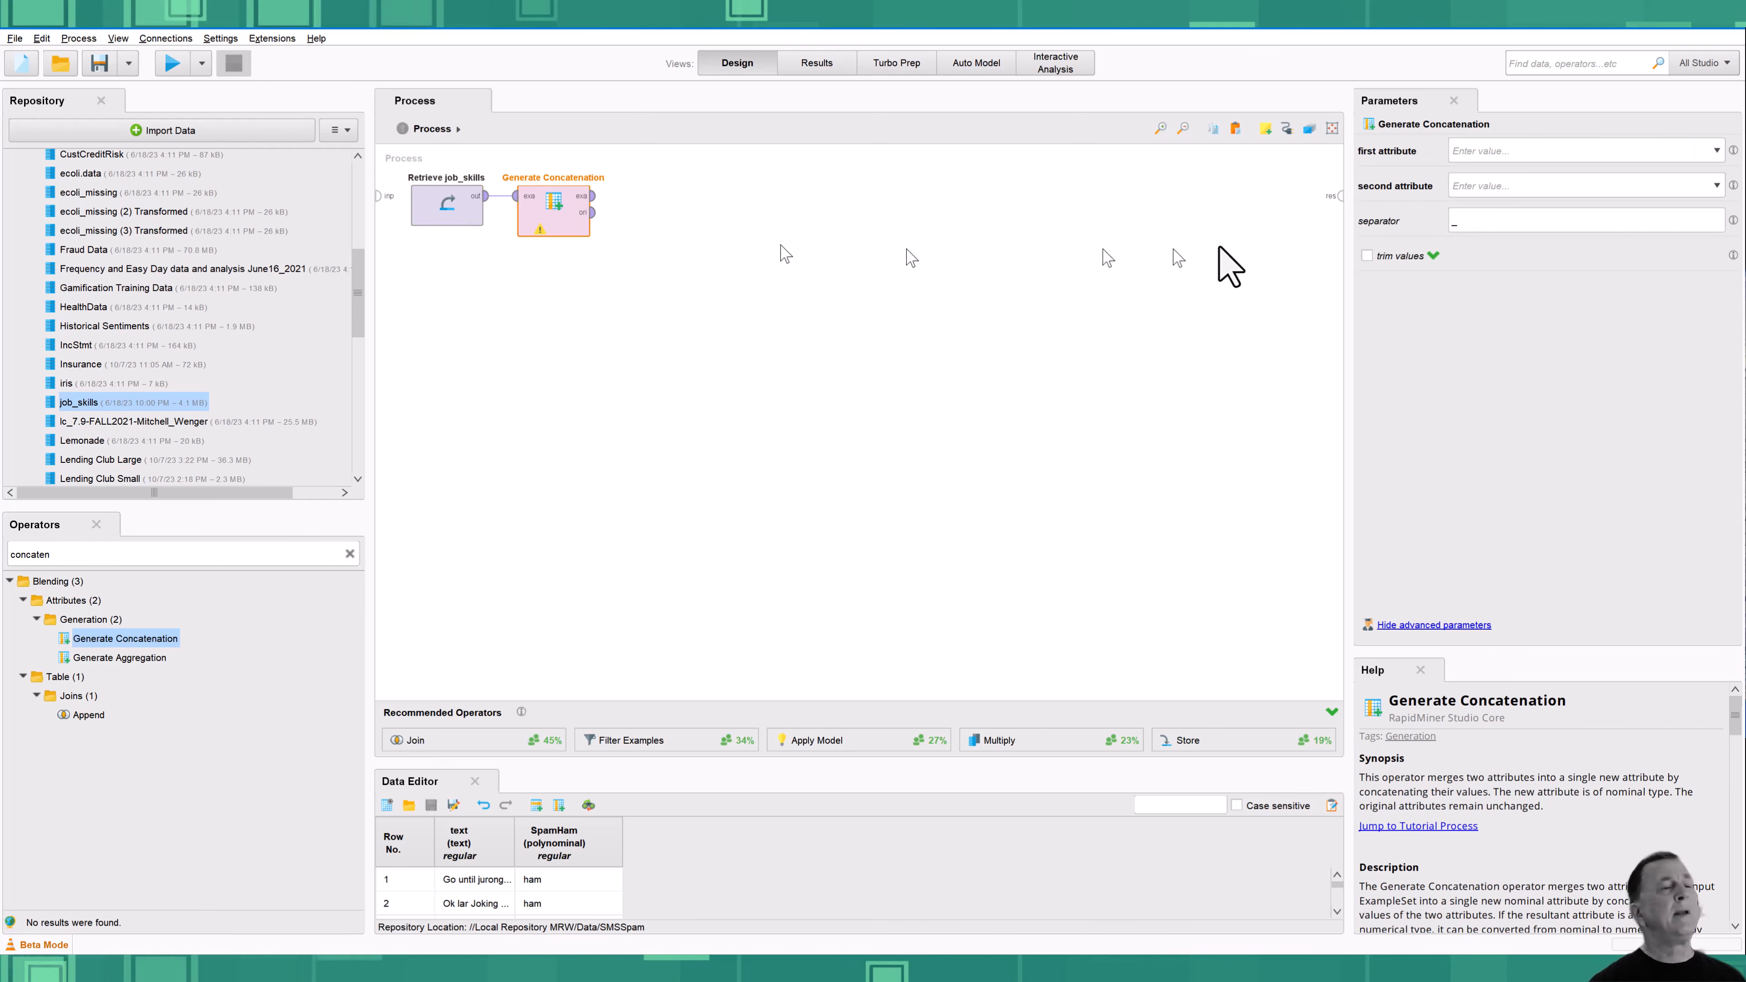
Set the concatenation's first attribute to Minimum Qualifications and its second attribute to Preferred Qualifications
click(1717, 152)
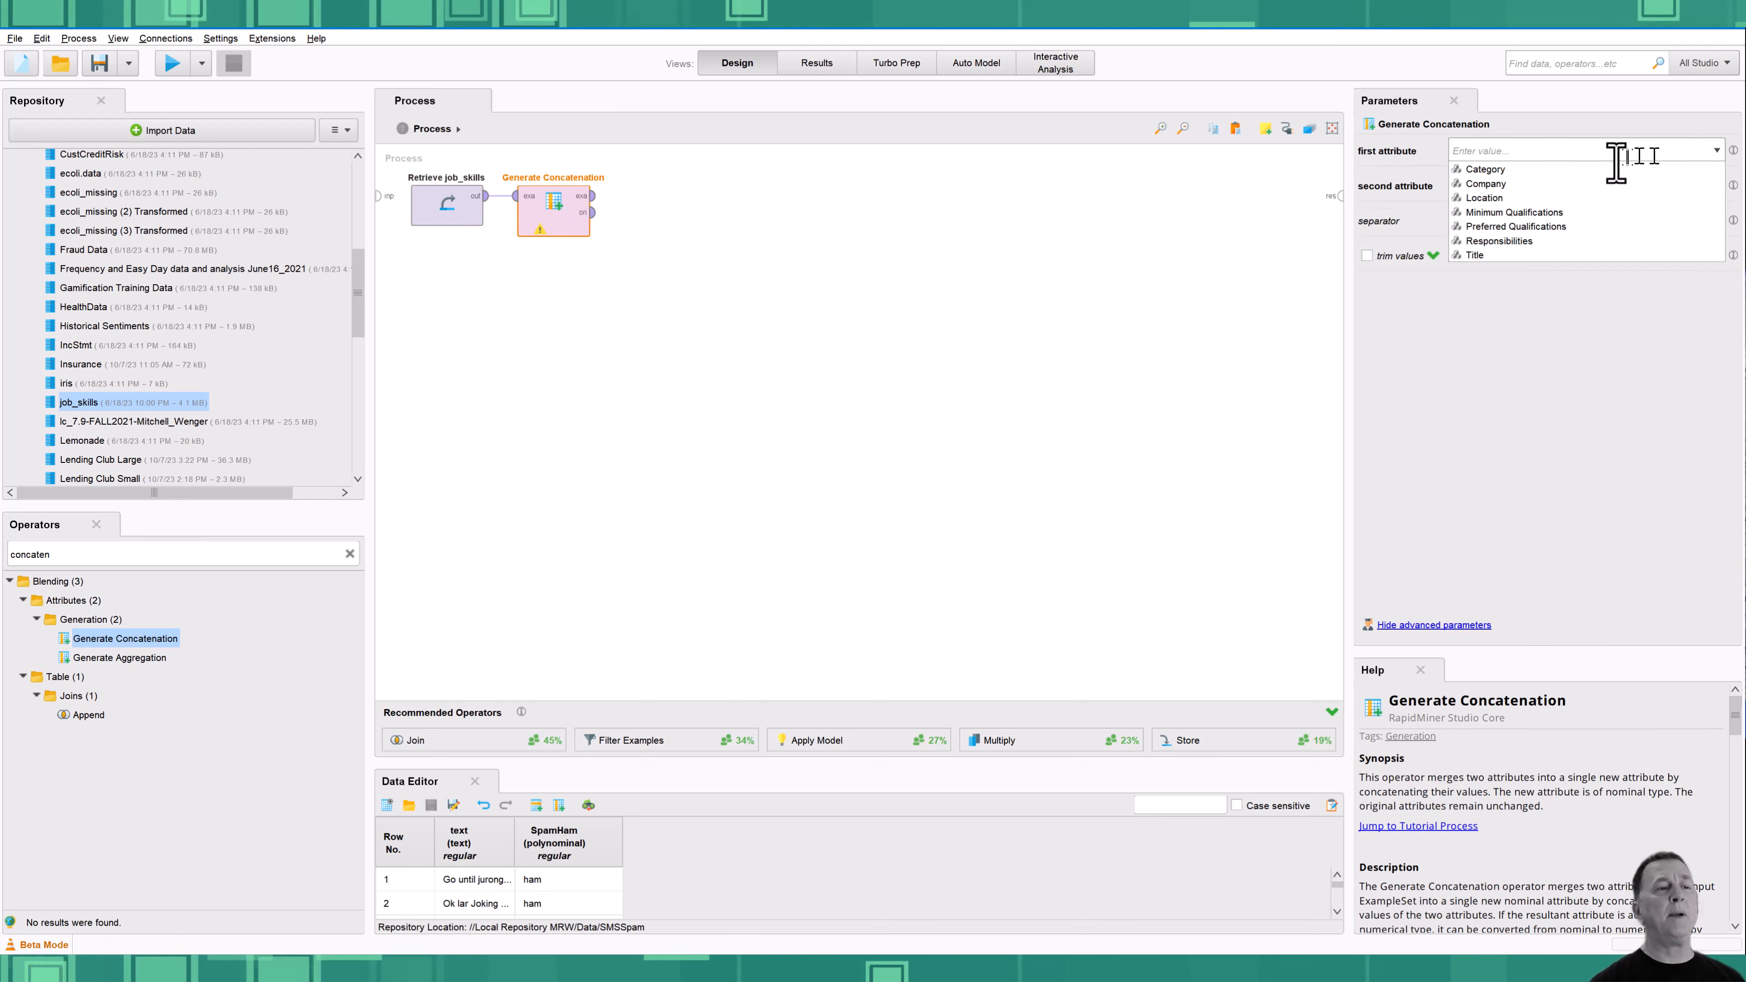
click(1572, 212)
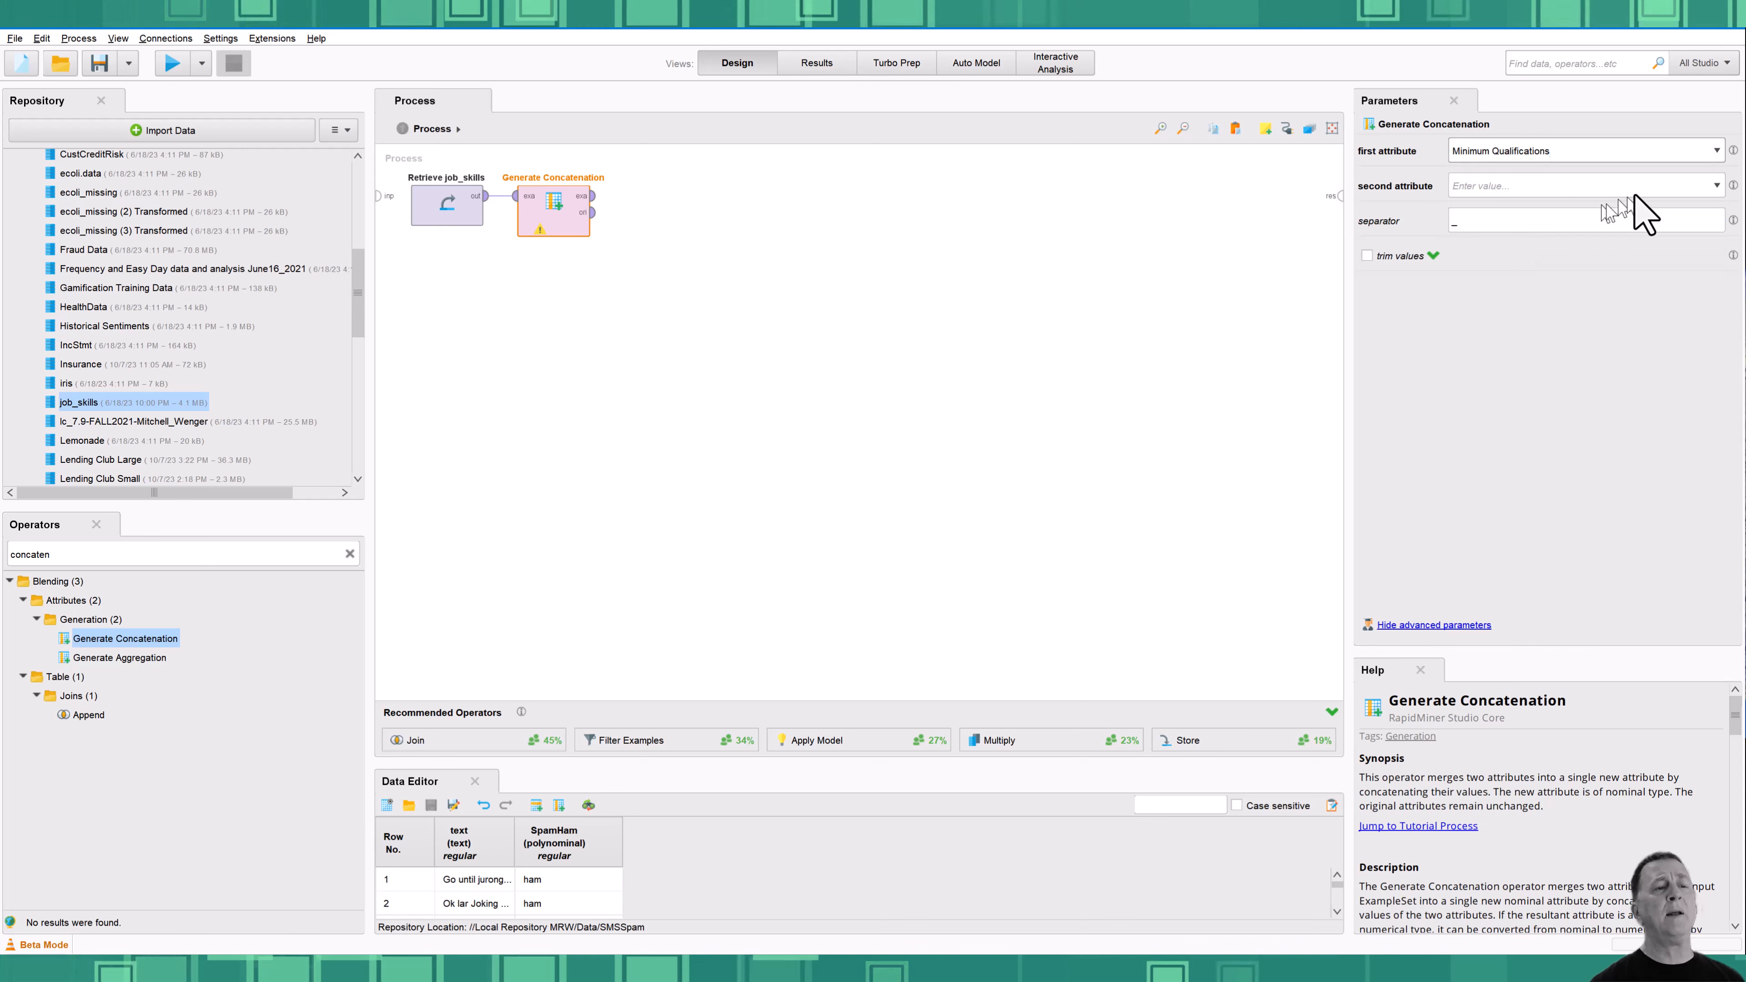
click(1715, 185)
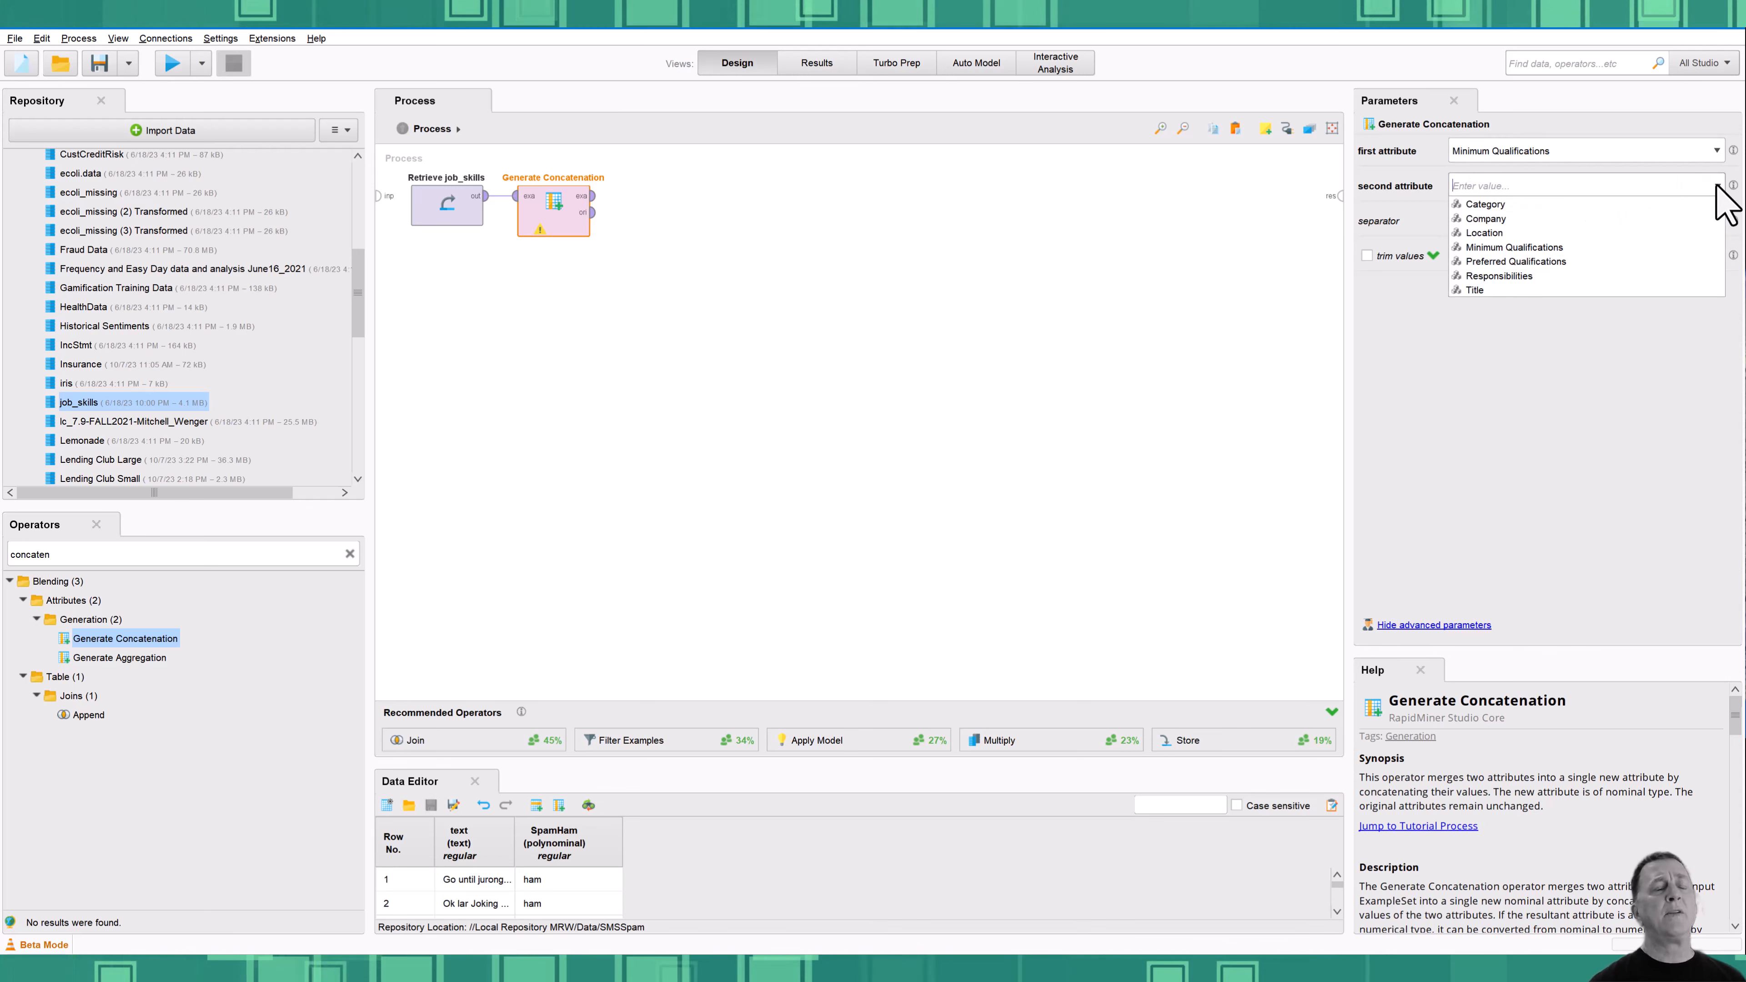
click(1567, 264)
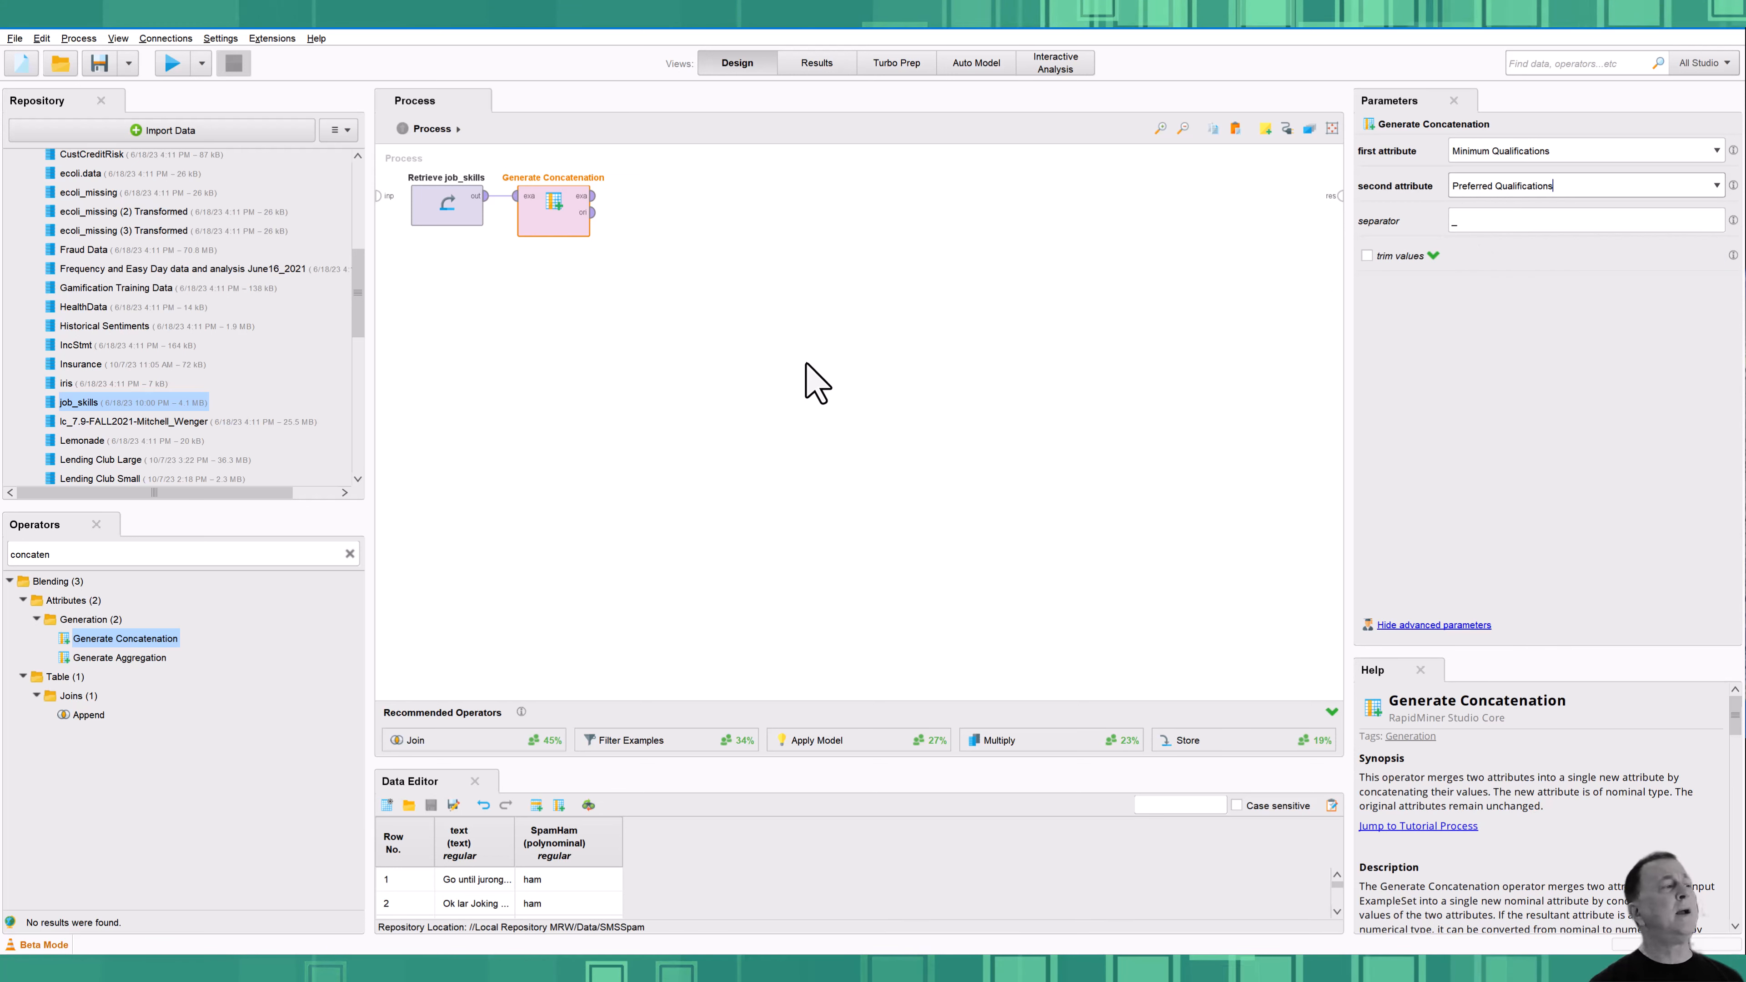
click(793, 368)
Connect the concatenation's example set output to the process result, save and run the process, and widen the qualification columns
double_click(593, 197)
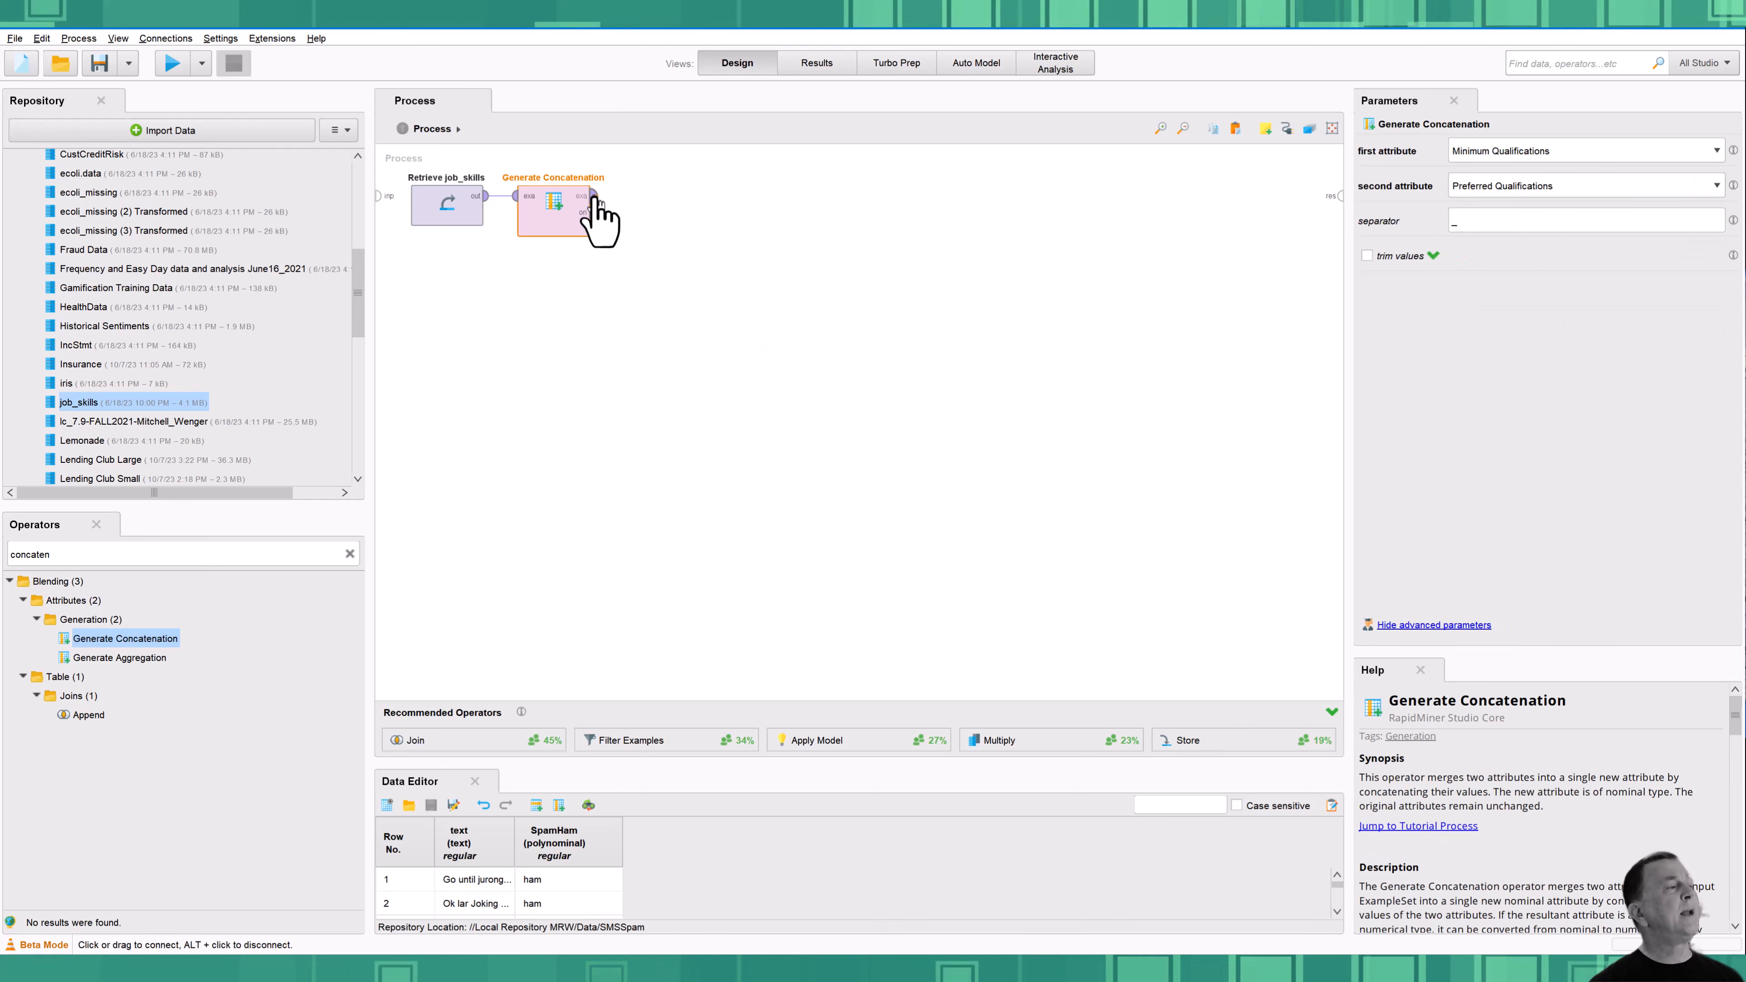
click(165, 63)
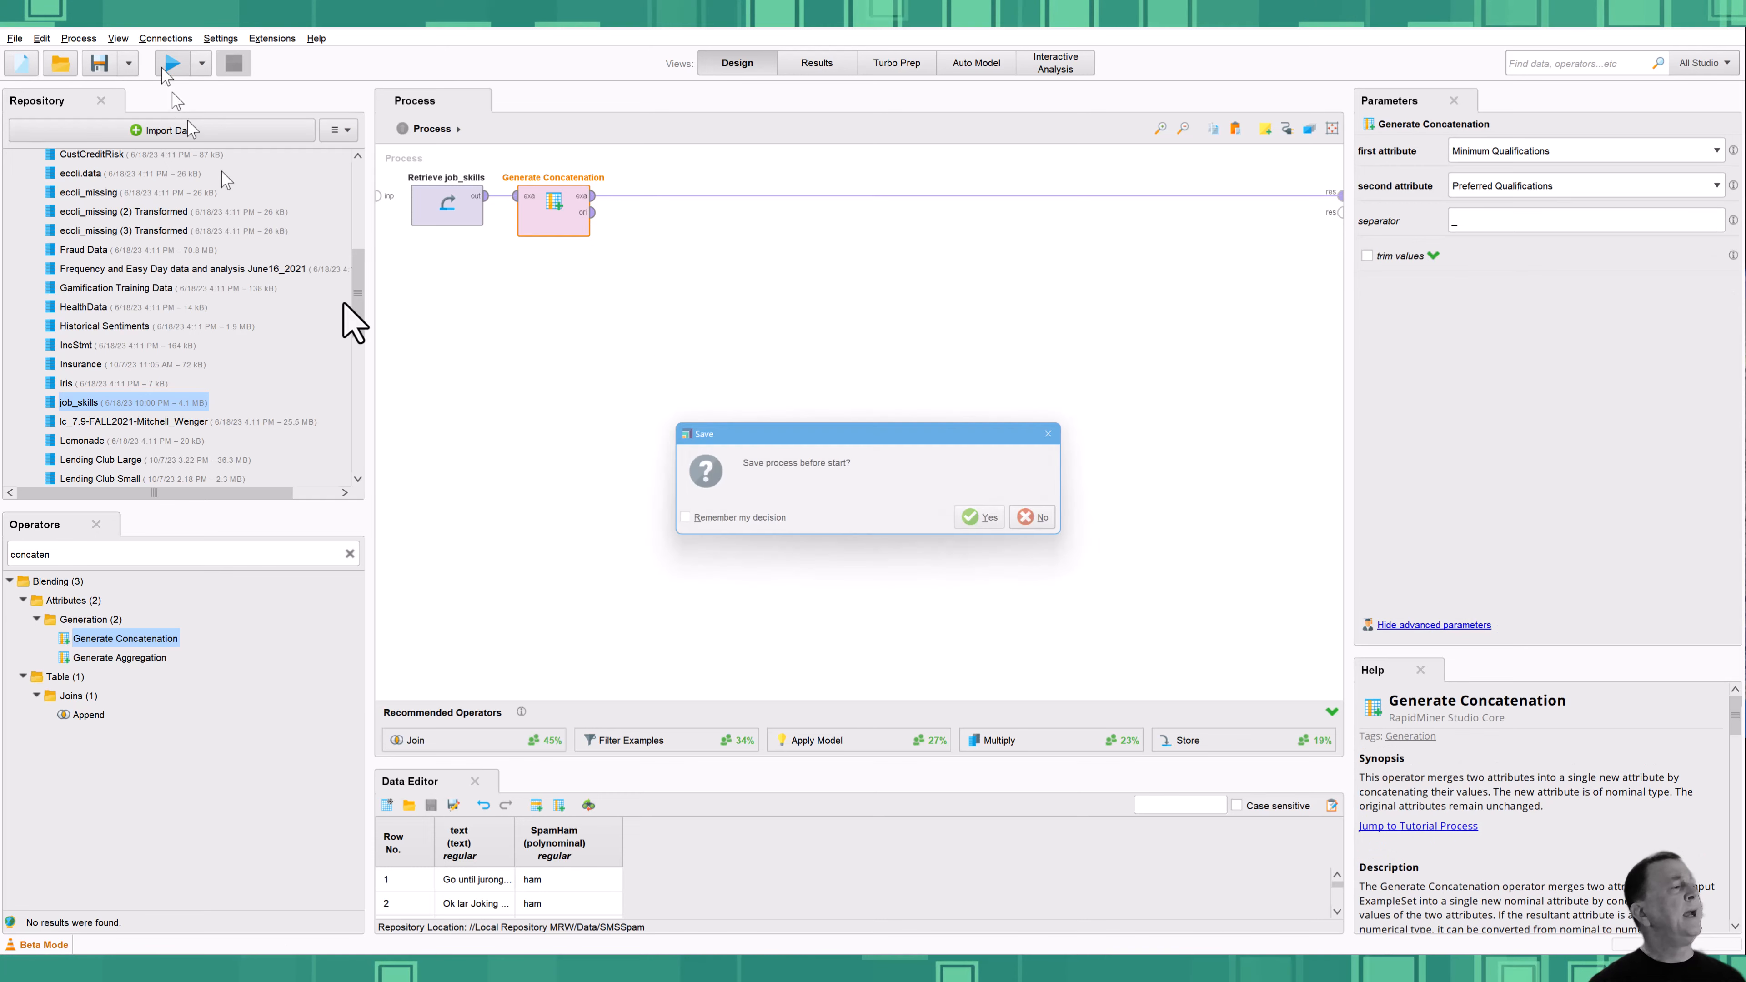
click(990, 523)
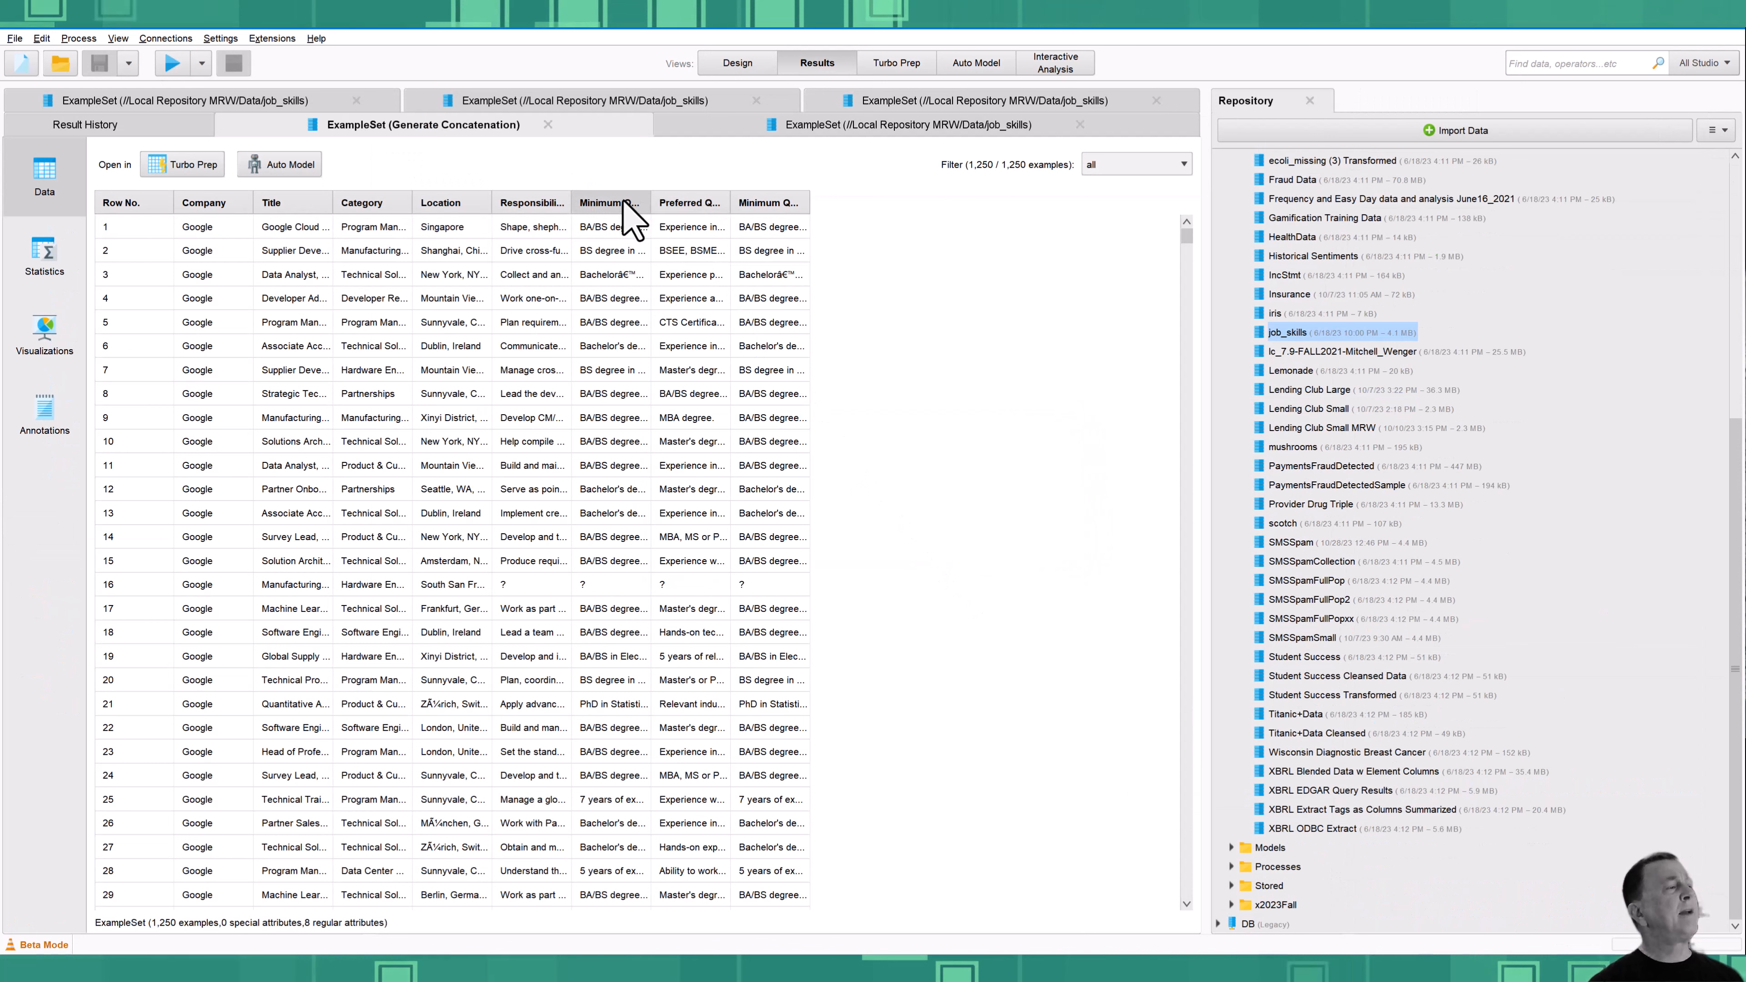
drag(650, 203, 1153, 216)
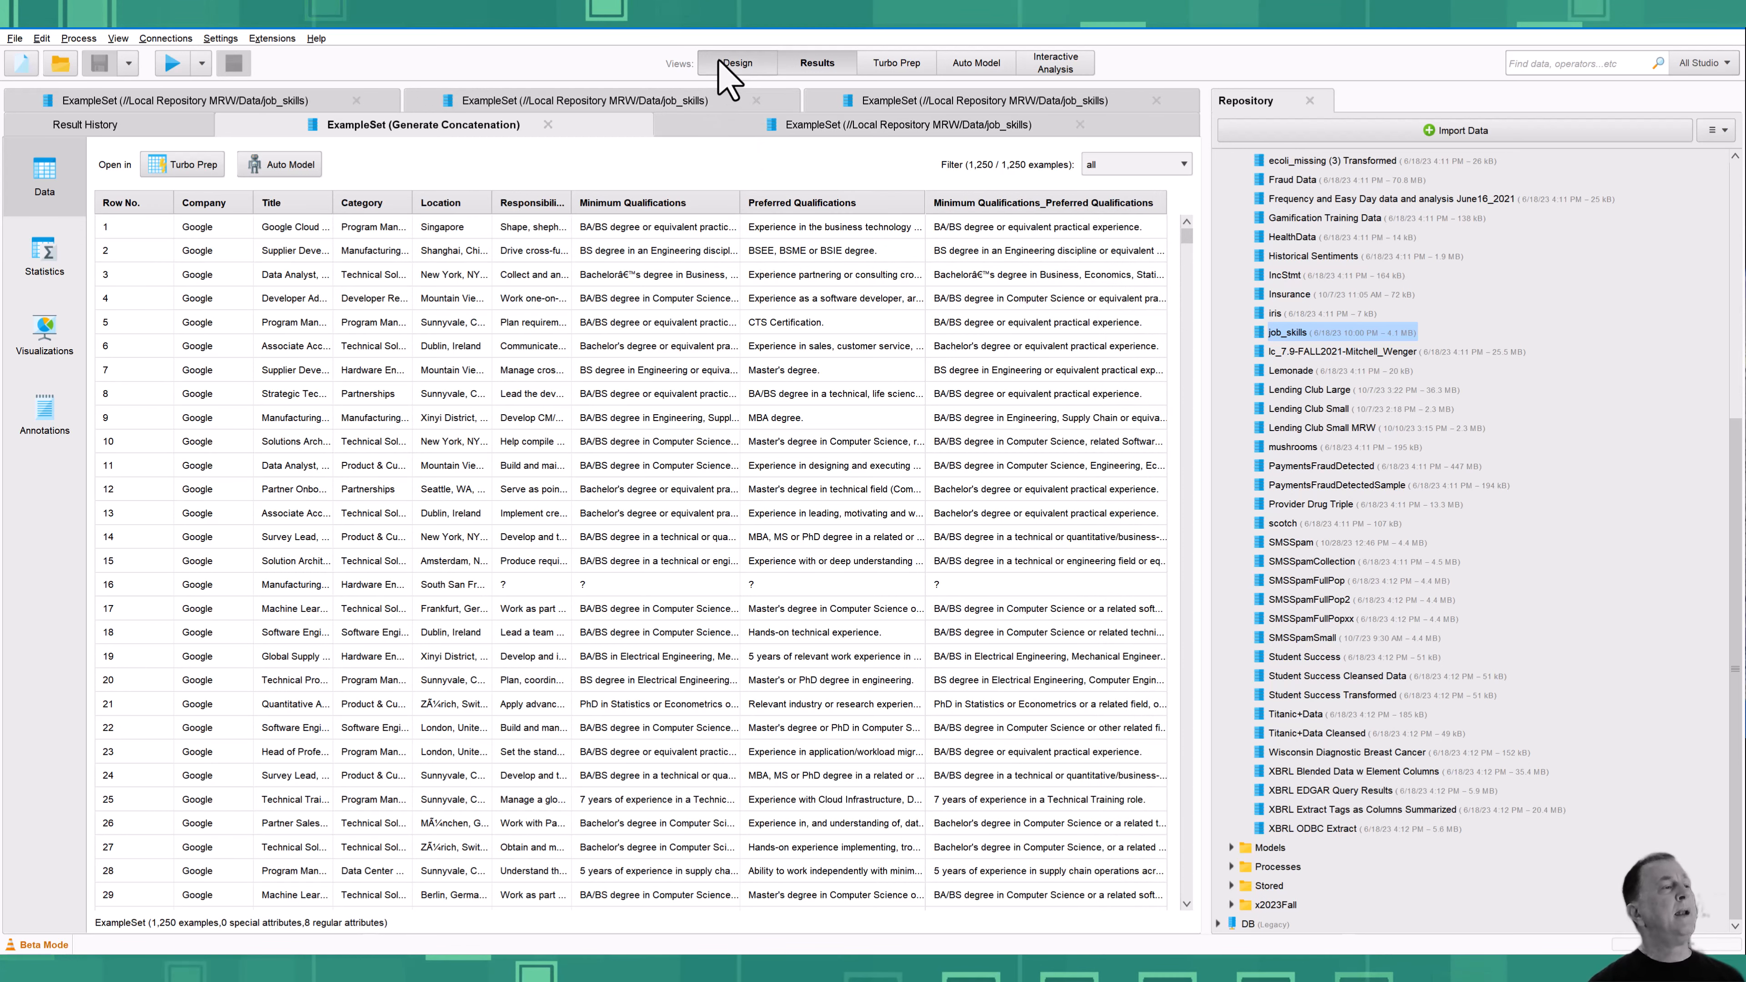
Add a second Generate Concatenation after the first, joining Minimum Qualifications_Preferred Qualifications with Responsibilities
click(727, 65)
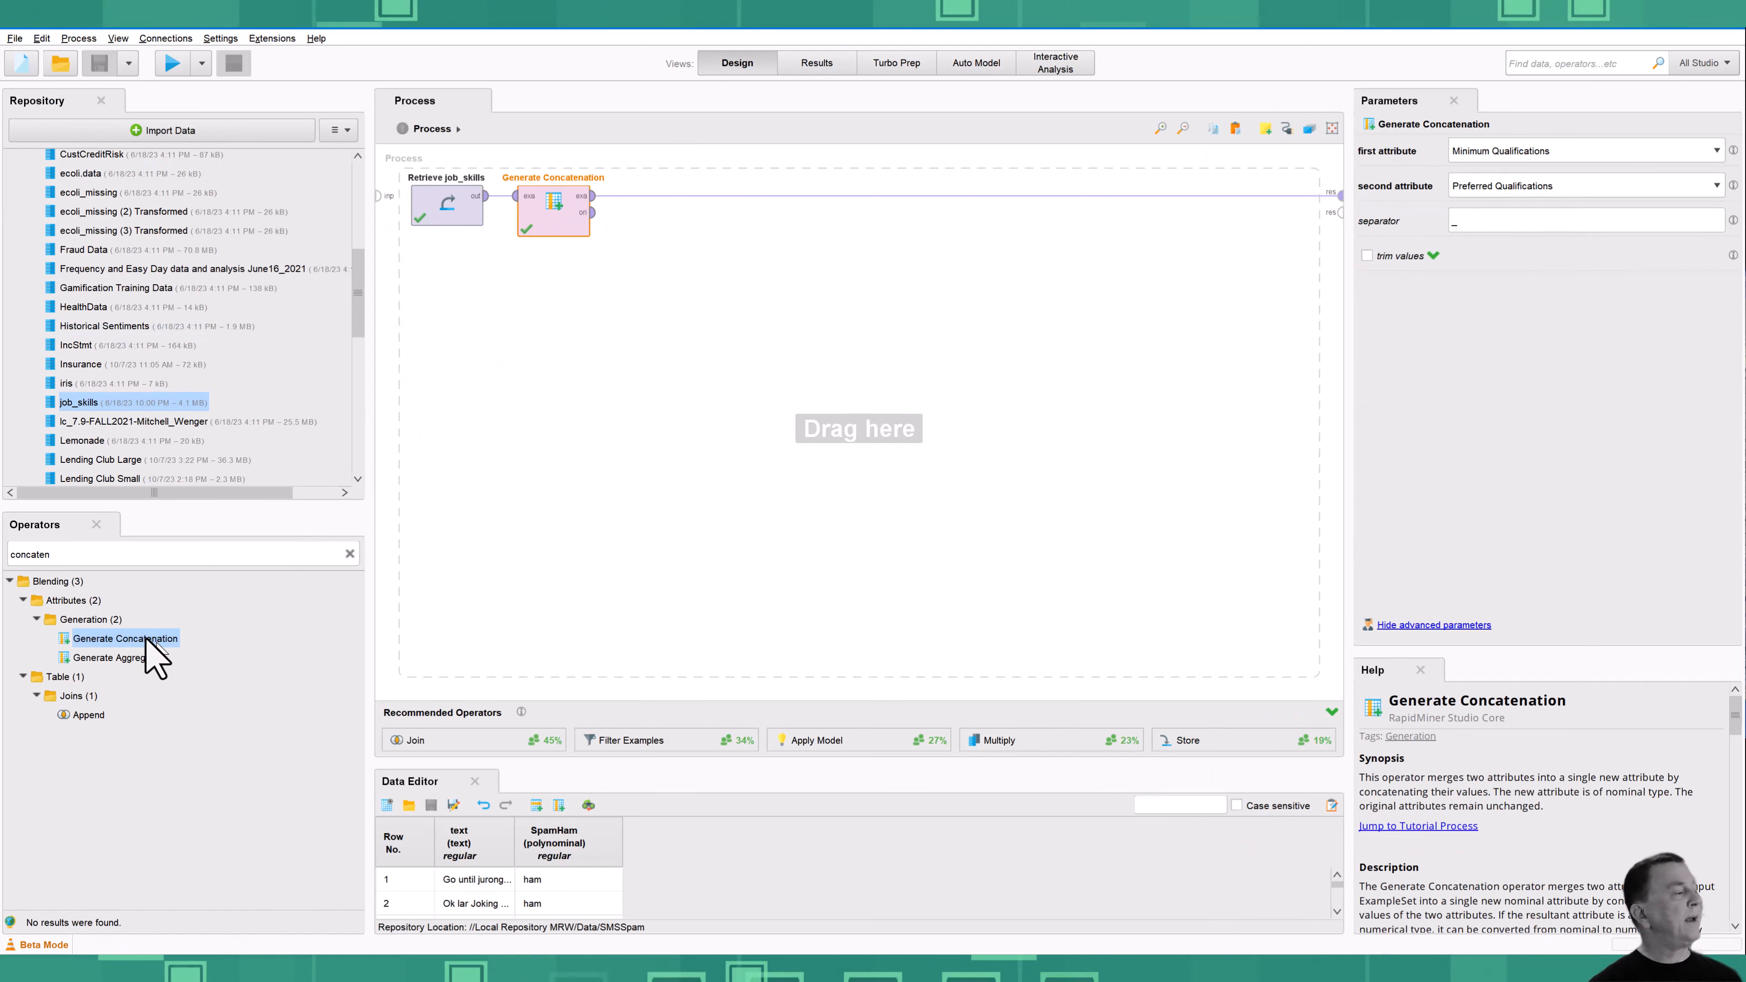
drag(204, 654, 667, 201)
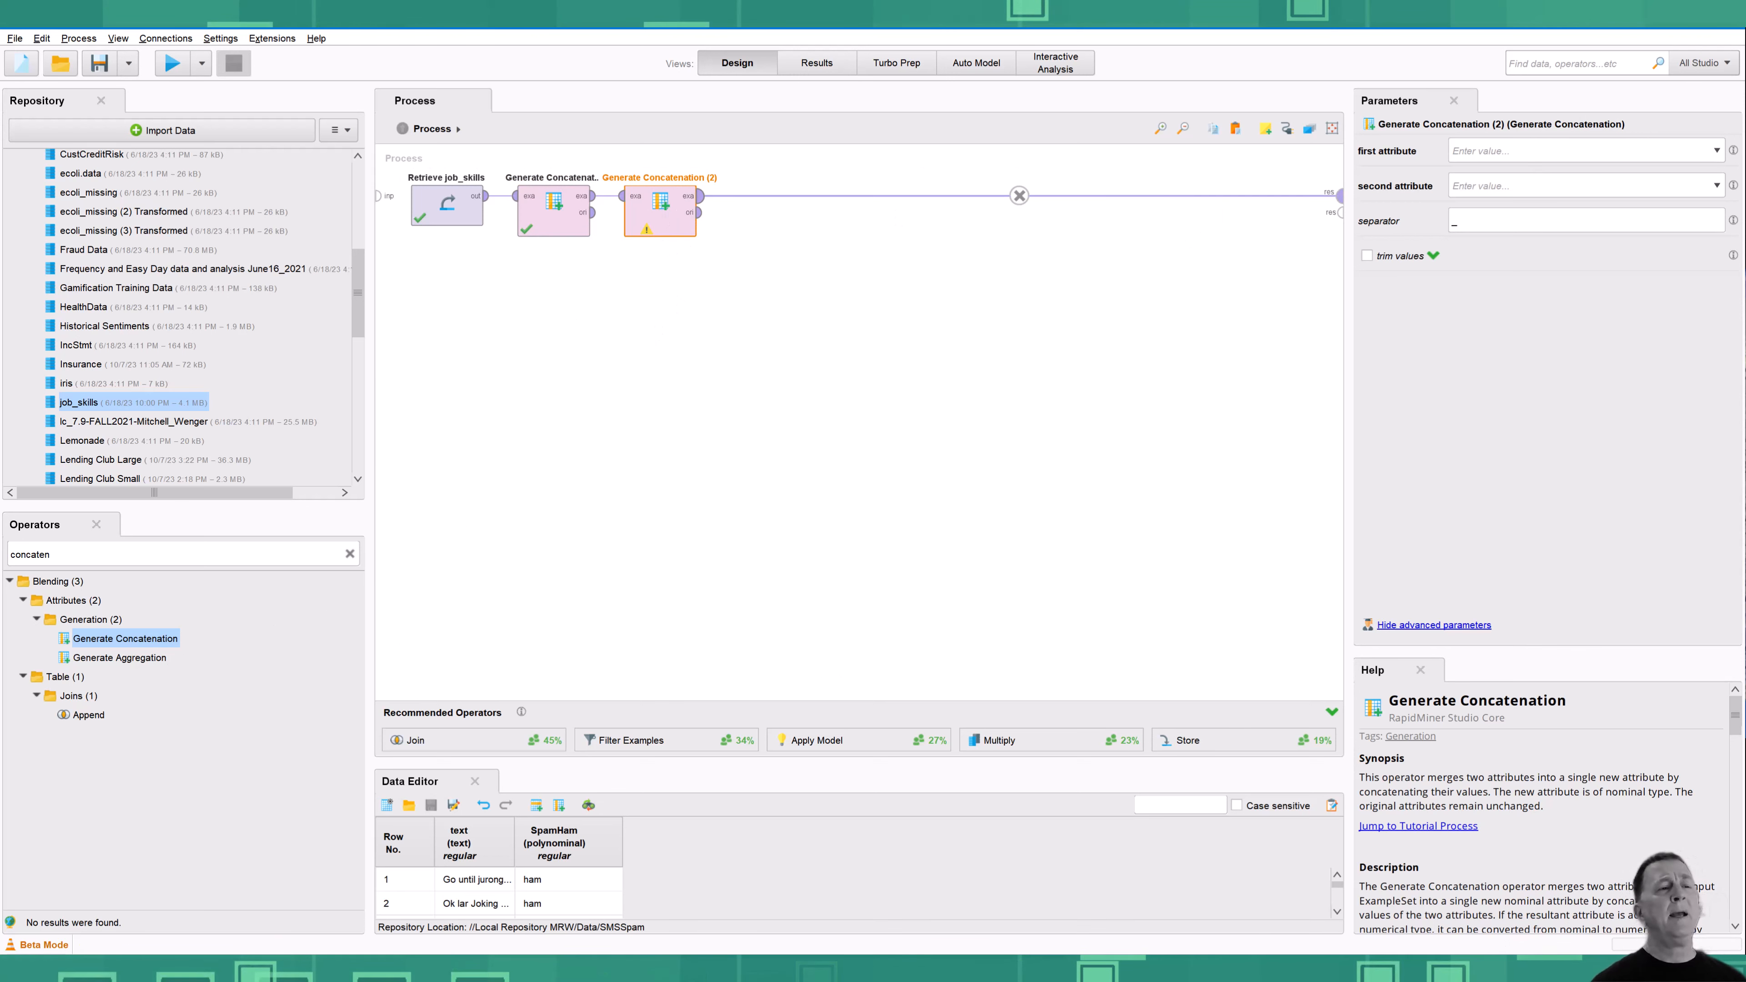
click(1714, 150)
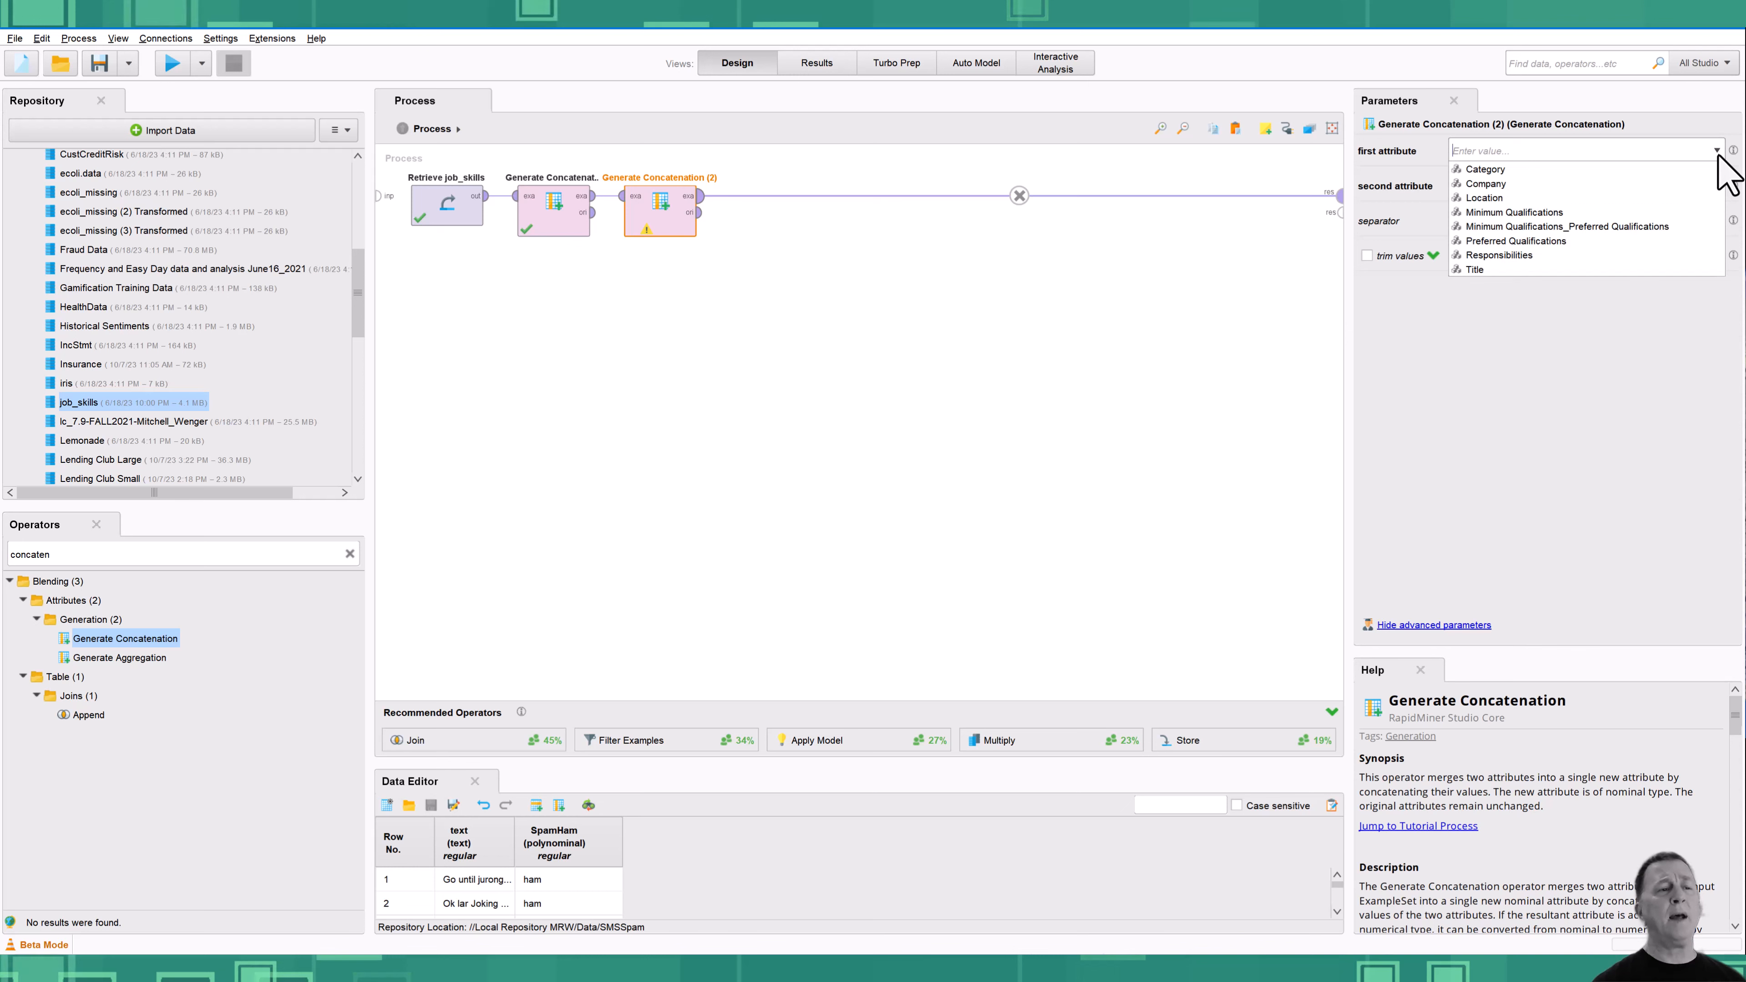
click(1607, 227)
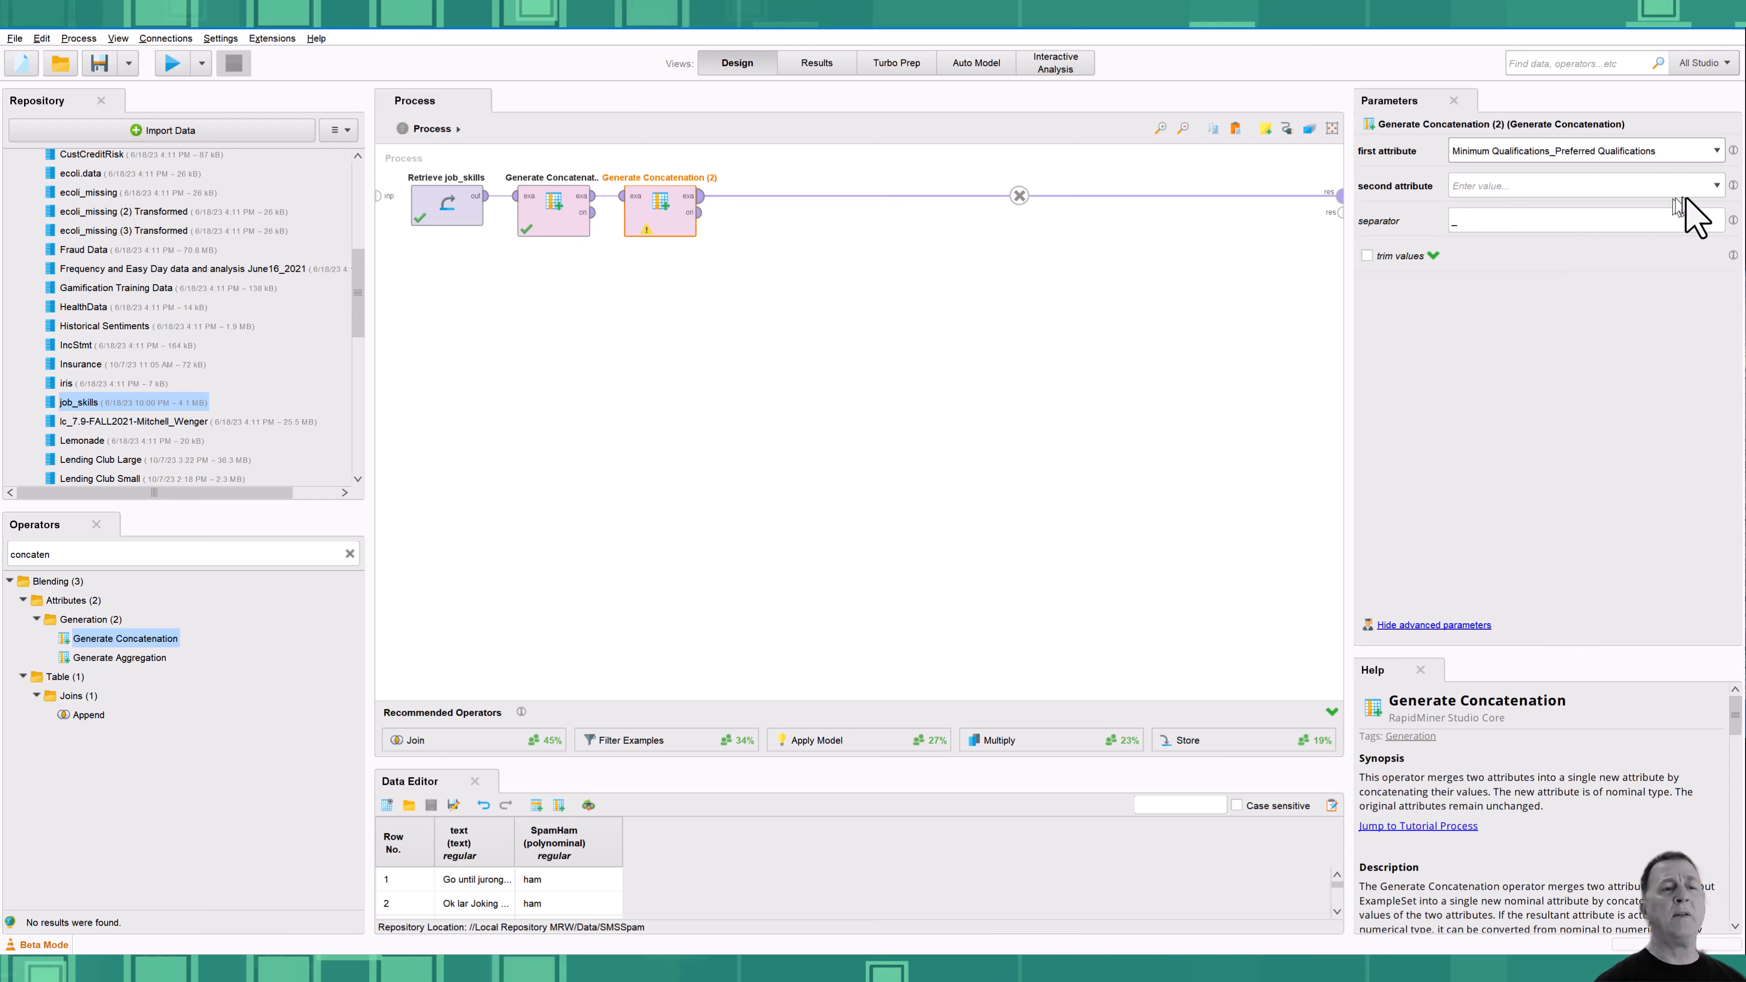
click(1715, 185)
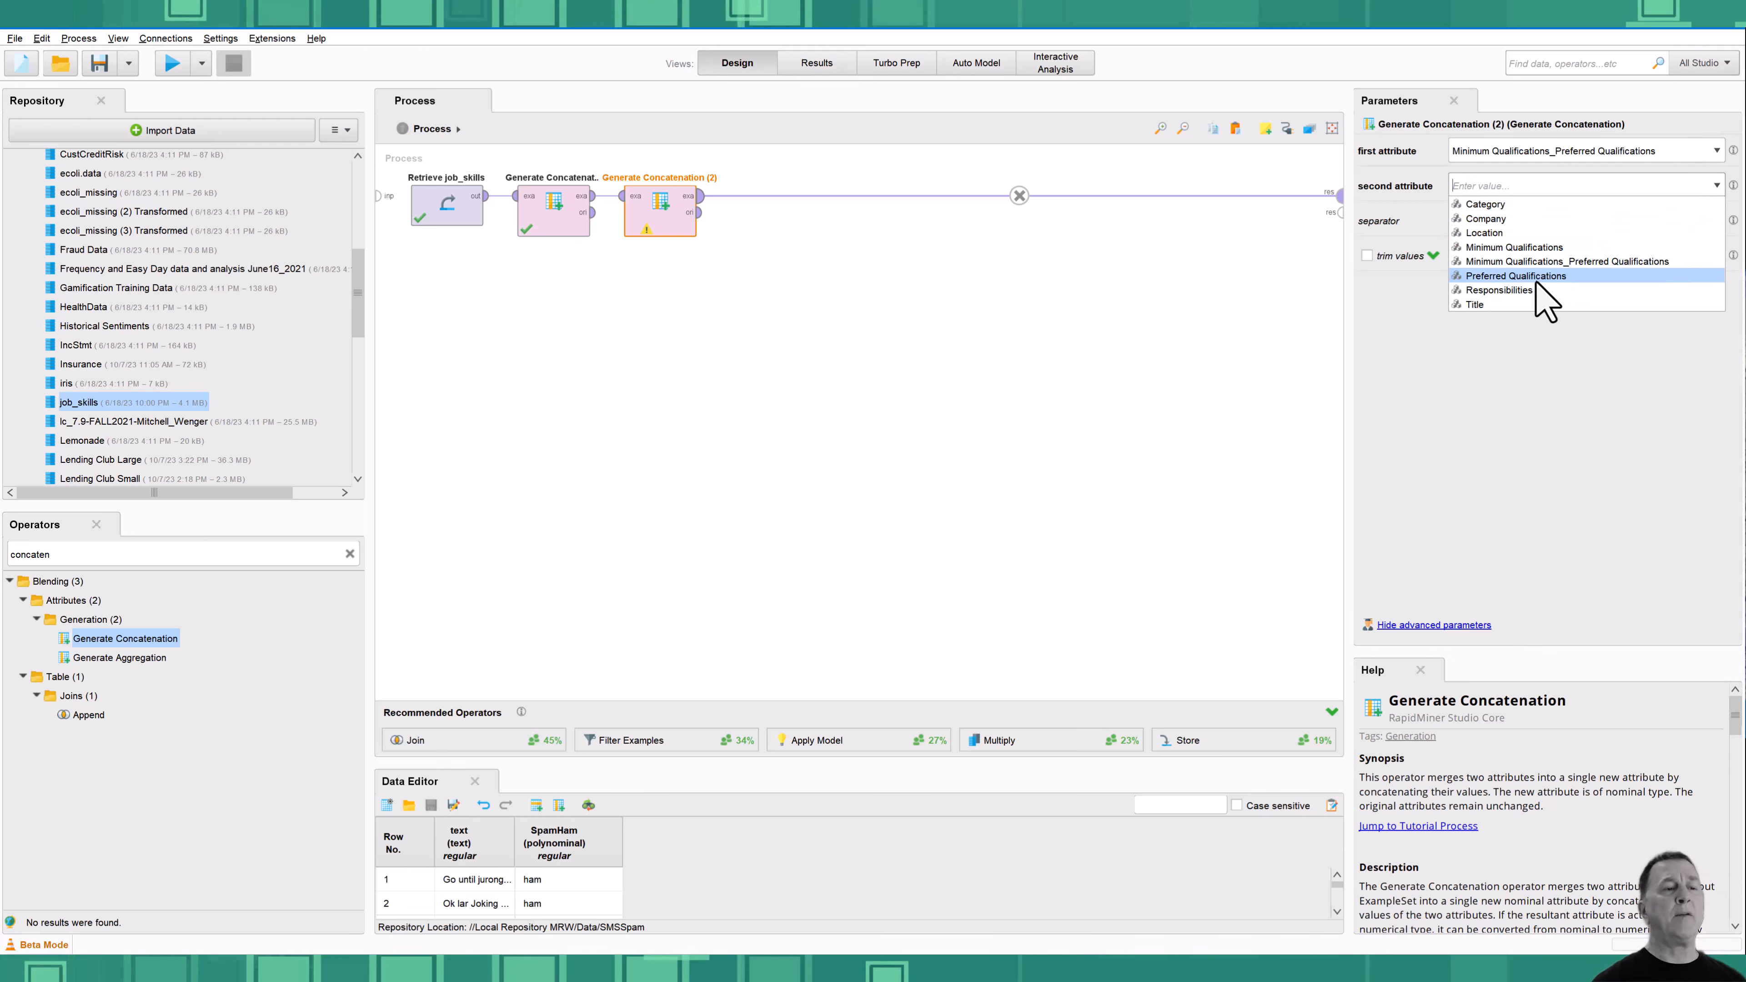
click(1524, 290)
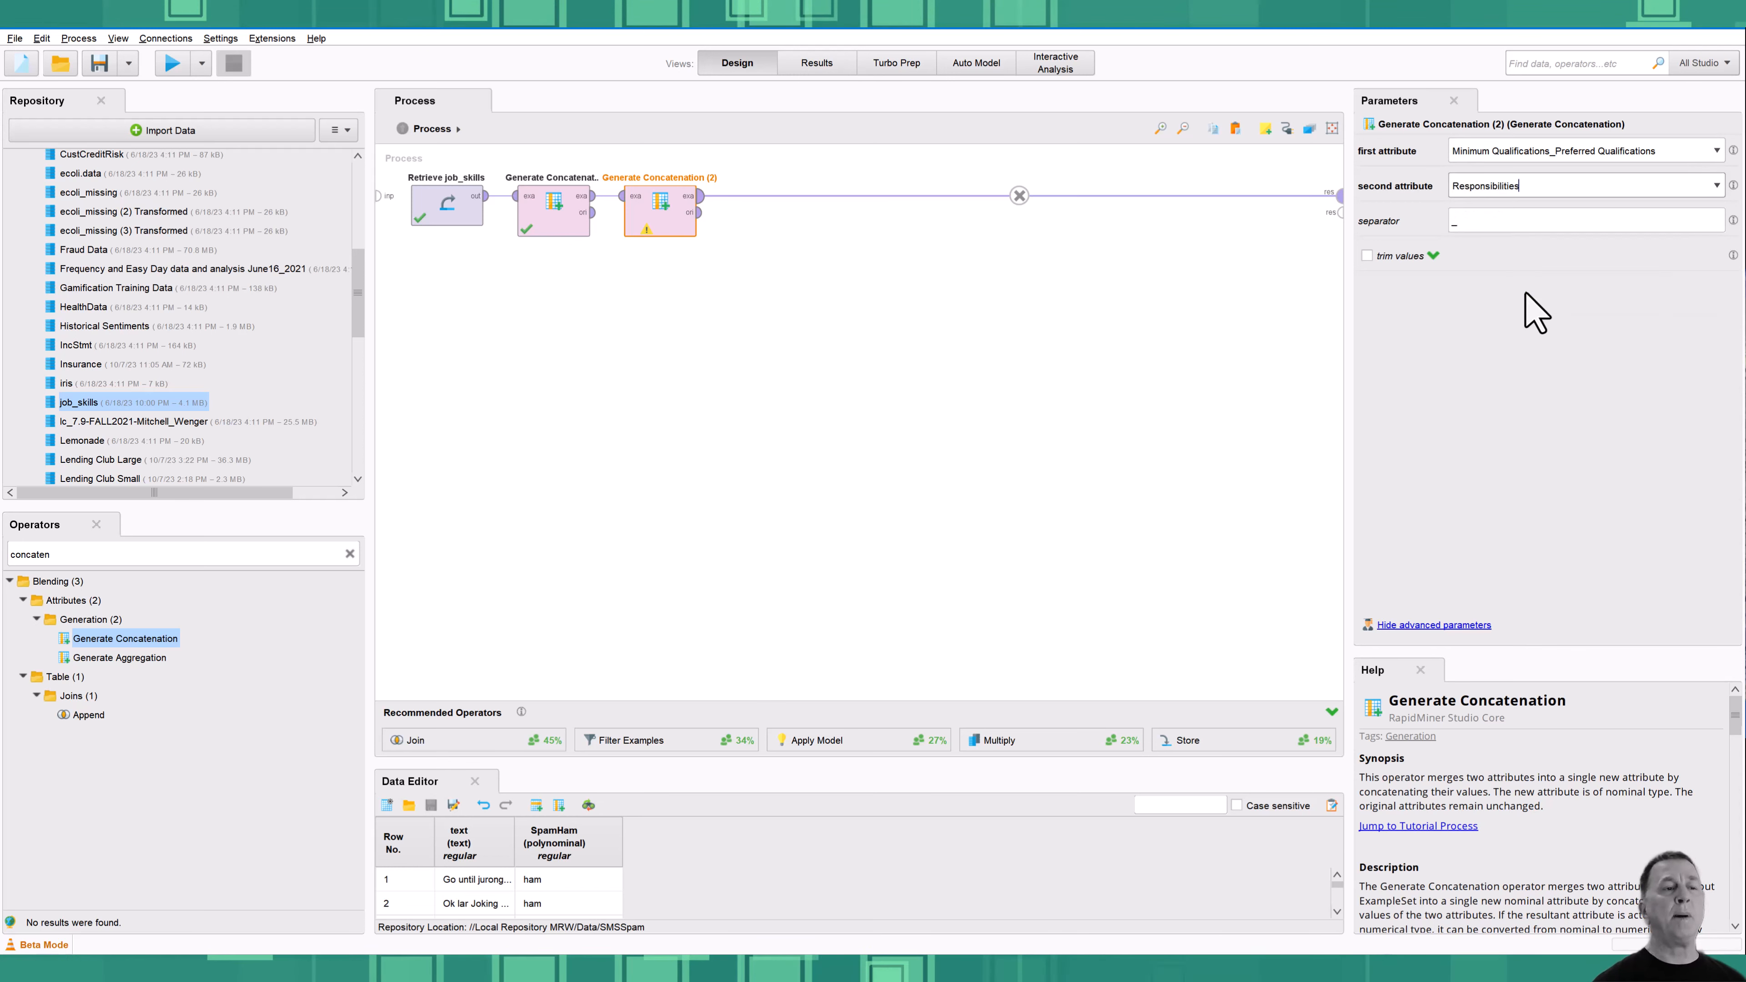
click(809, 483)
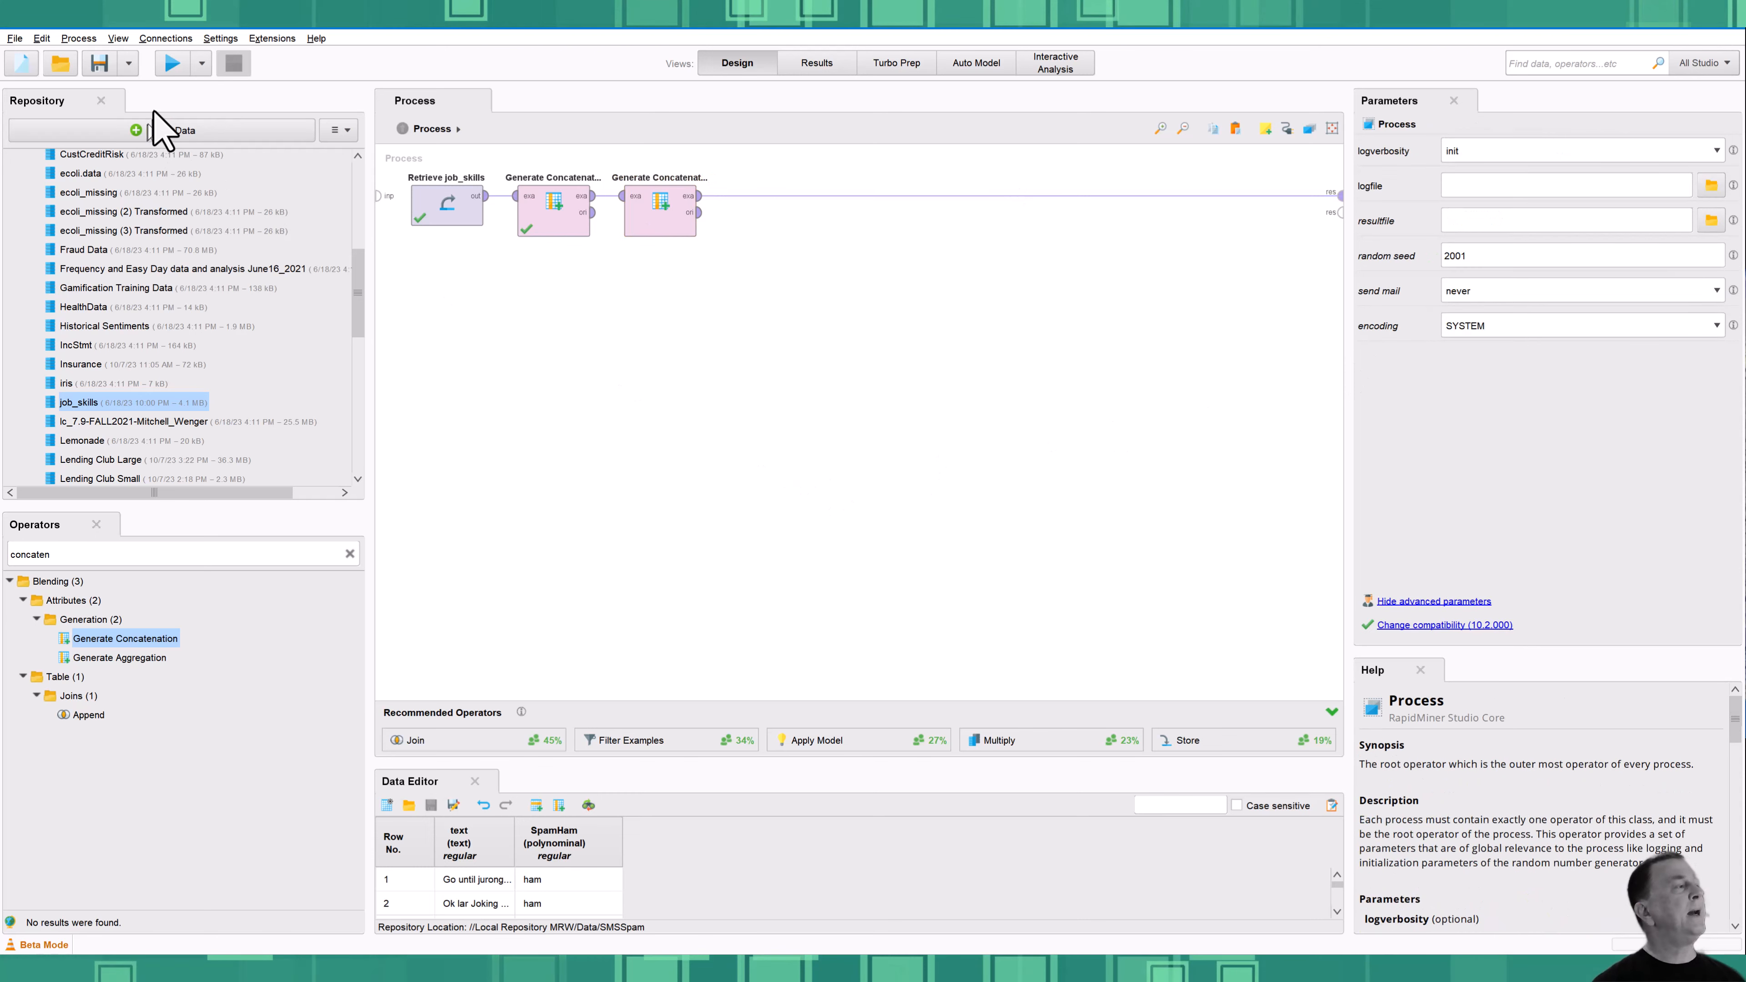
Save and run the process, and widen the result columns from Responsibilities through Minimum Qualifications_Preferred Qualifications
click(172, 64)
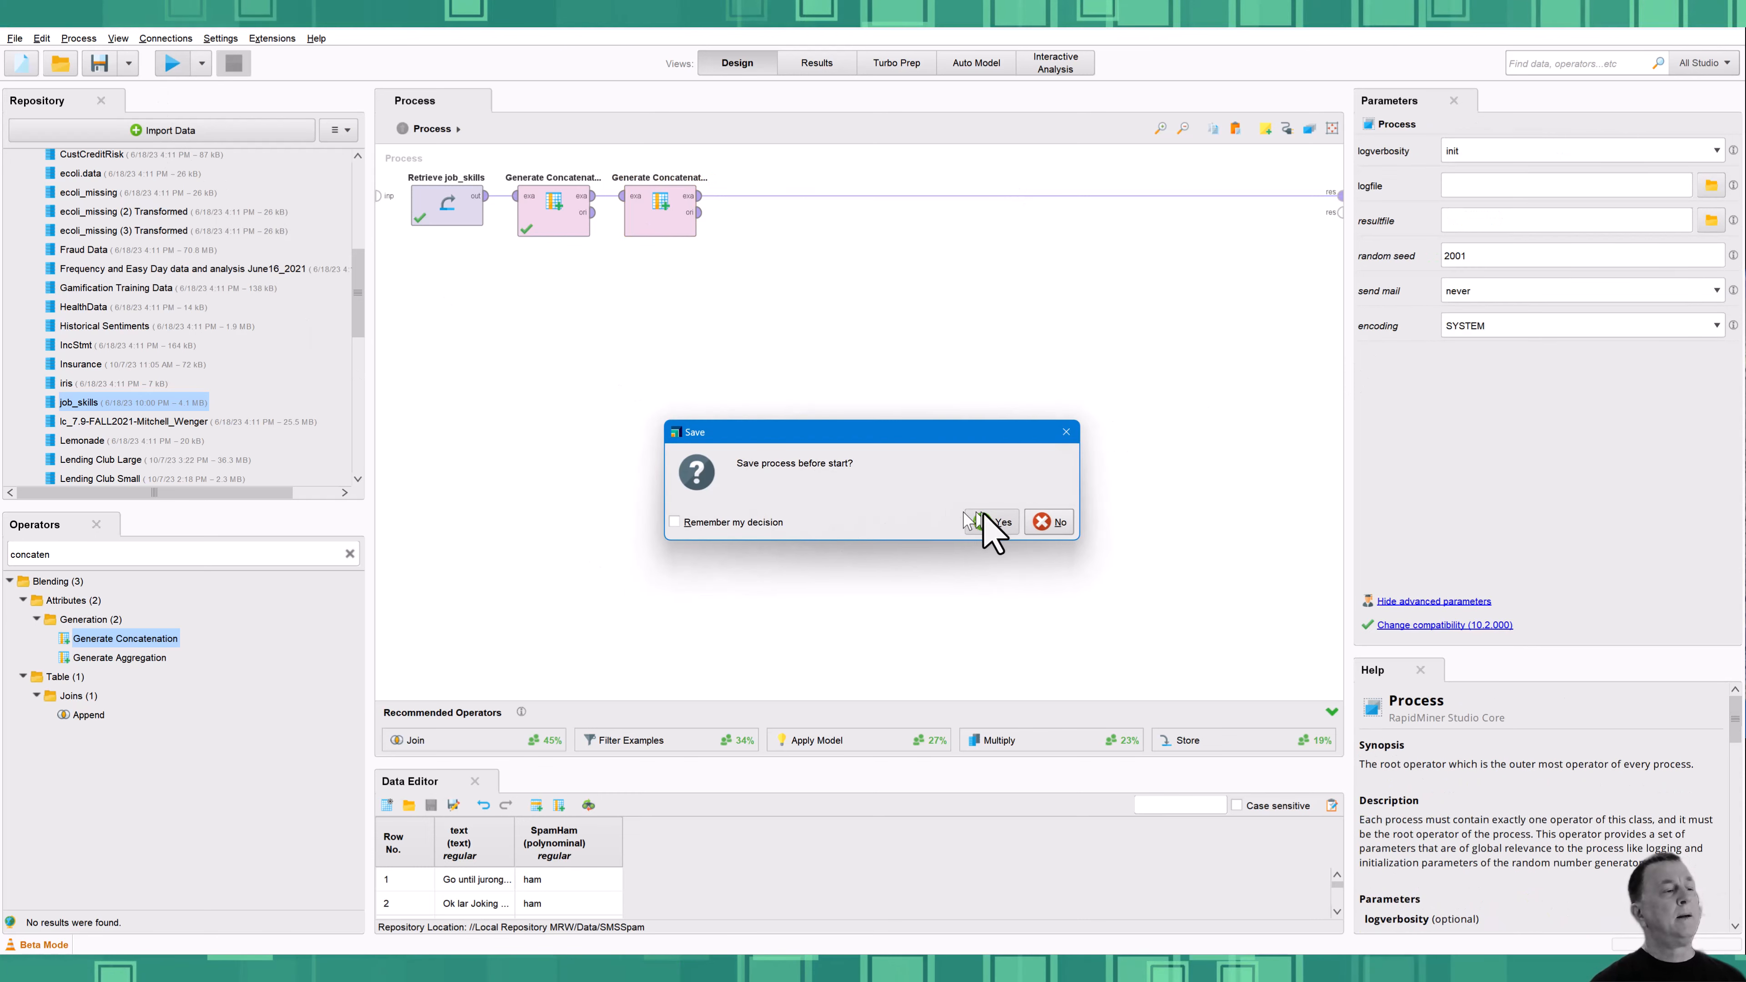
click(994, 525)
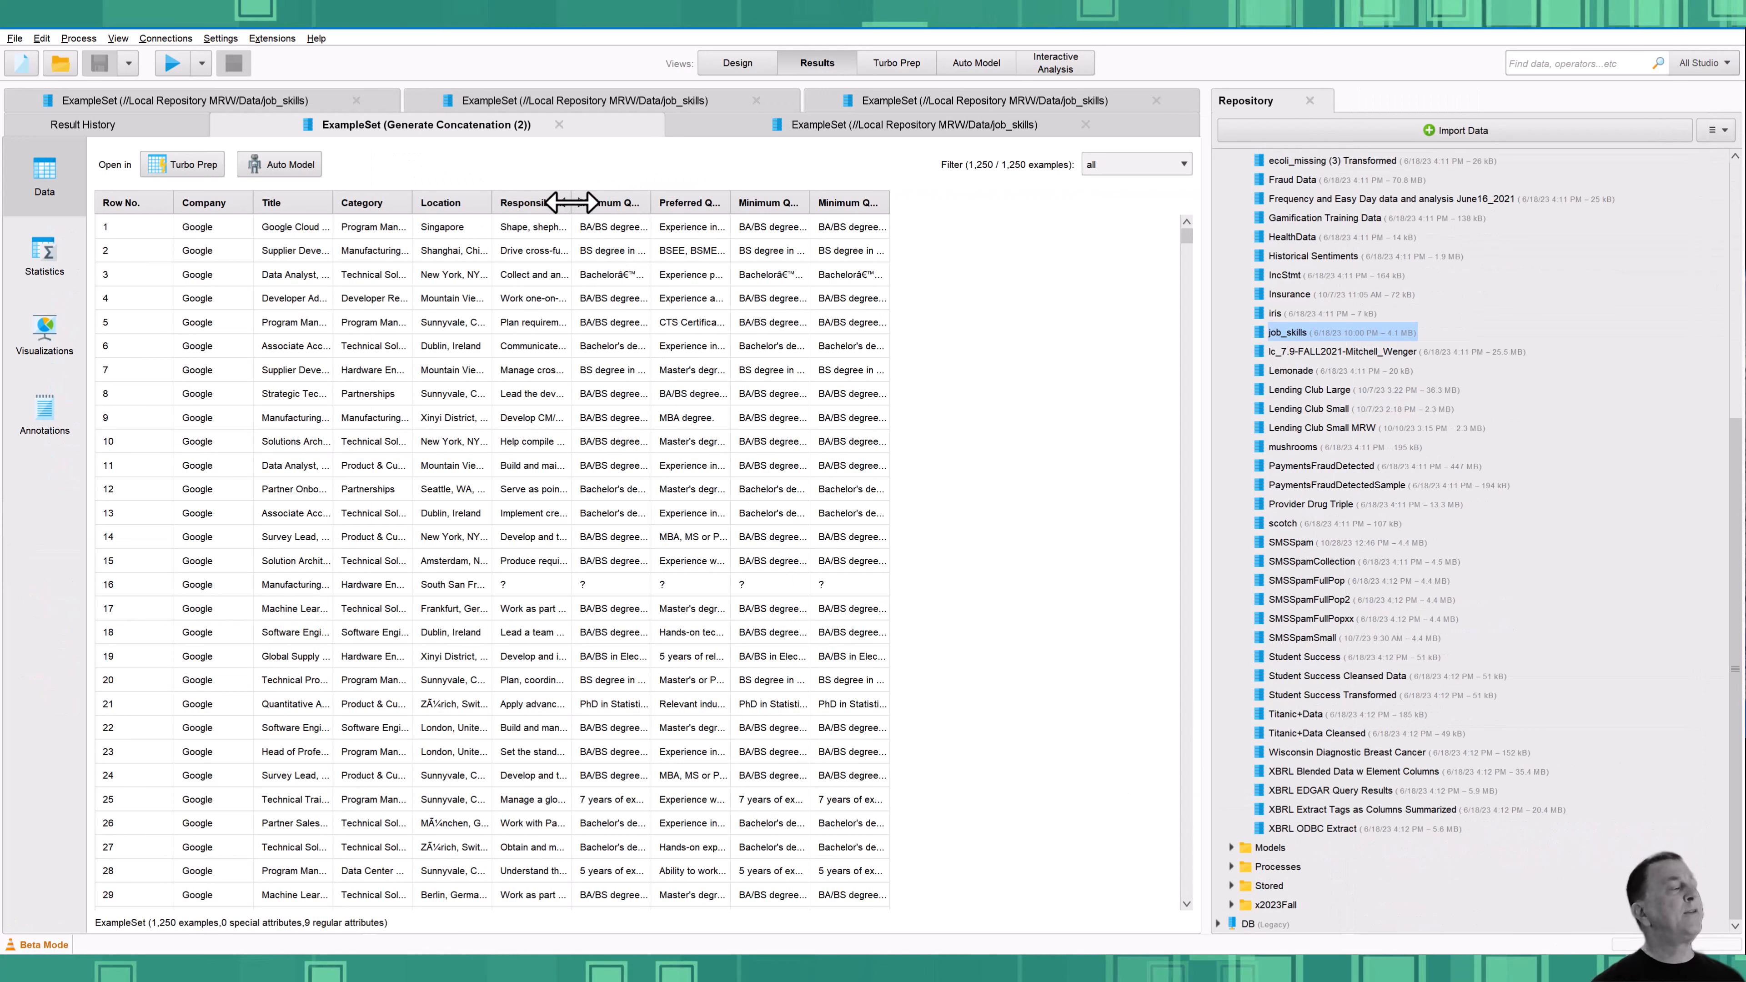
drag(572, 202, 1148, 203)
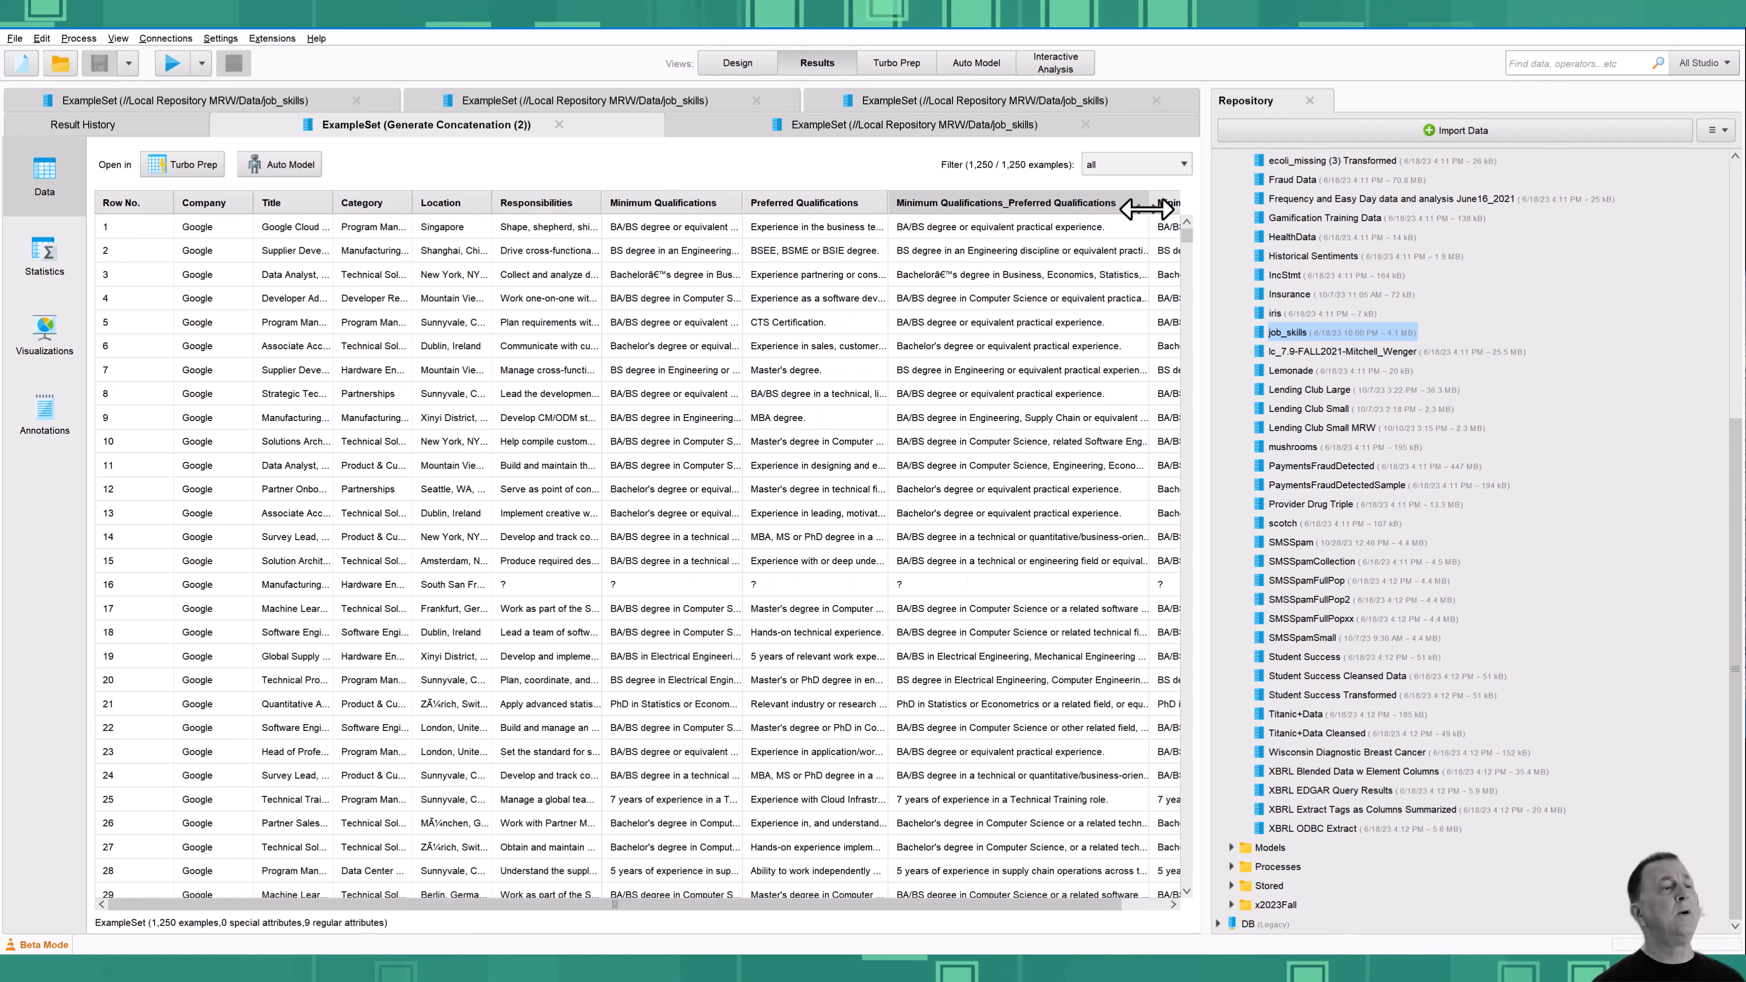
Examine the results sorted by Minimum Qualifications_Preferred Qualifications_Responsibilities, and re-sort them by row number
drag(1015, 904, 1235, 903)
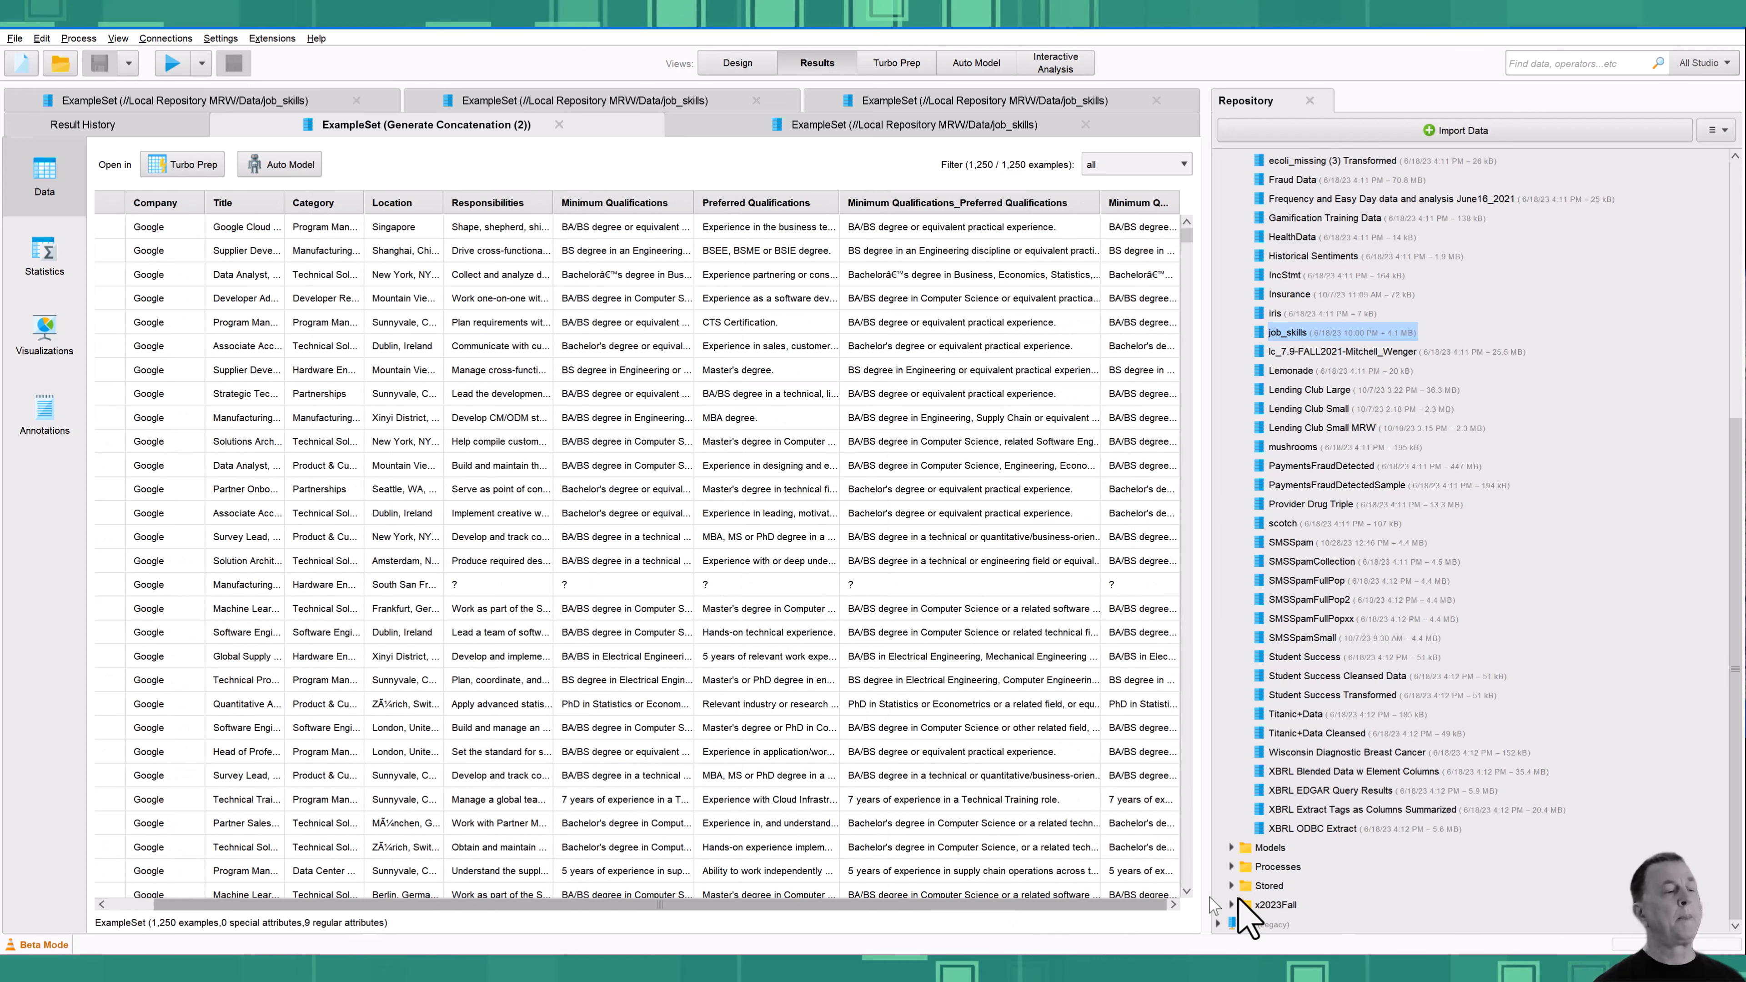
click(1168, 204)
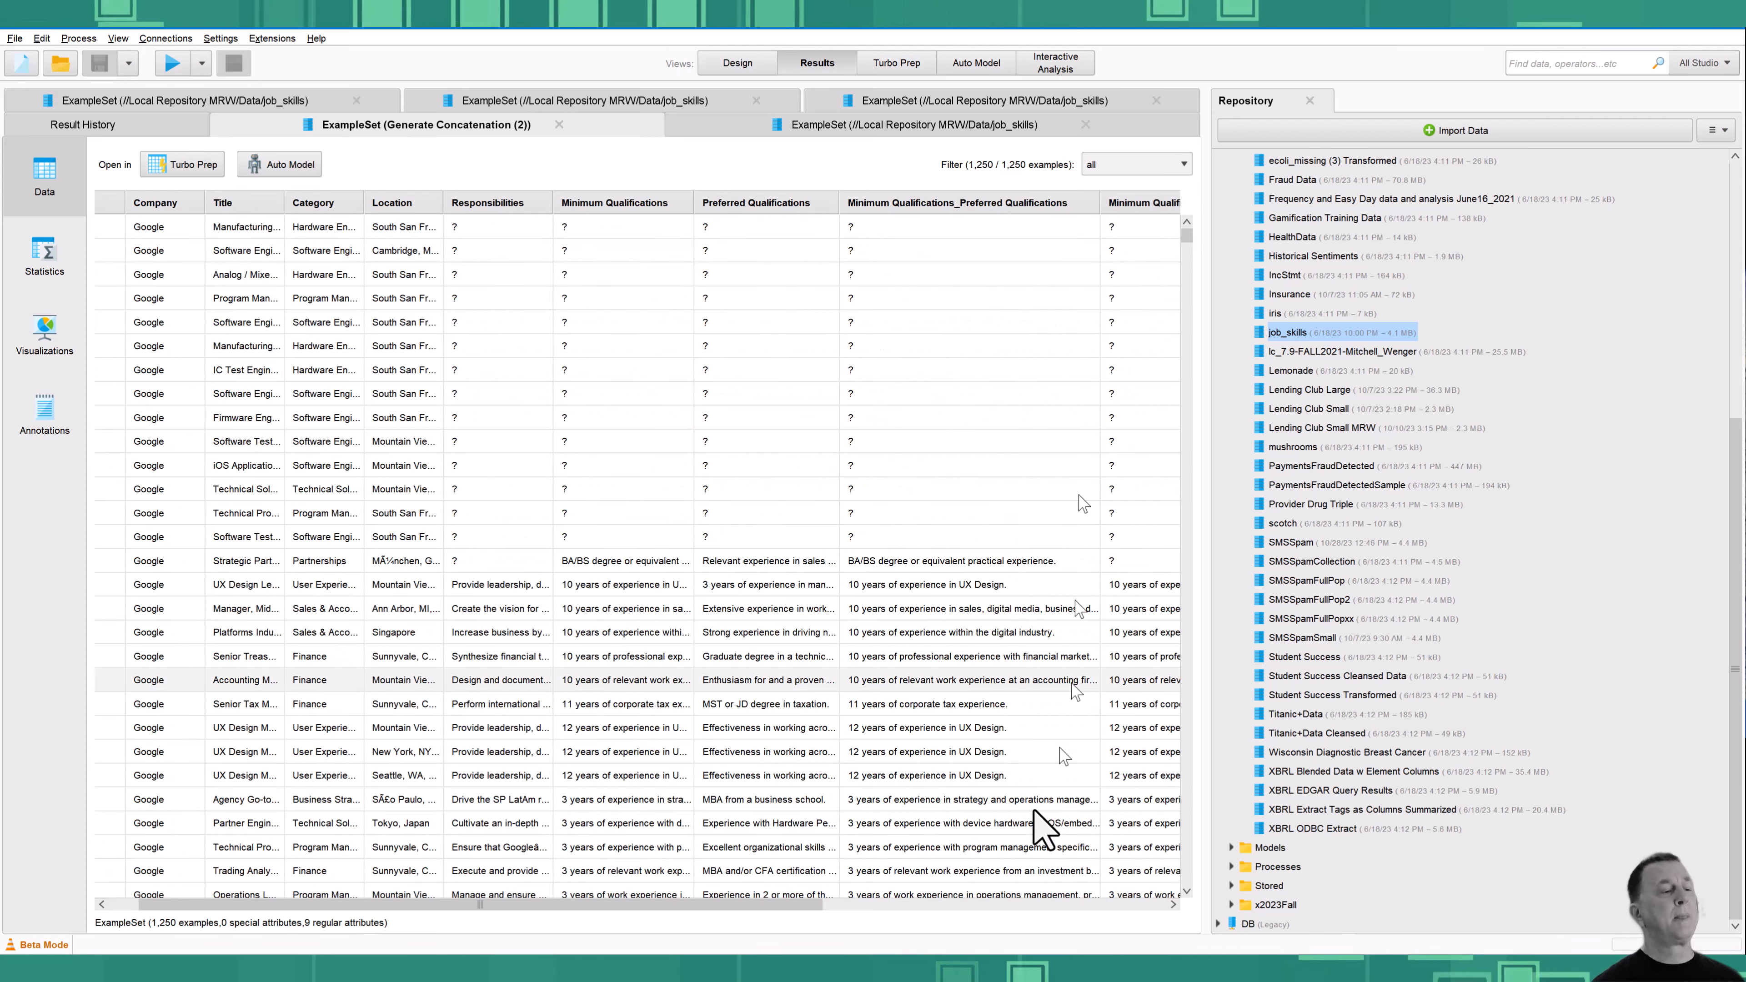
drag(801, 907, 1244, 909)
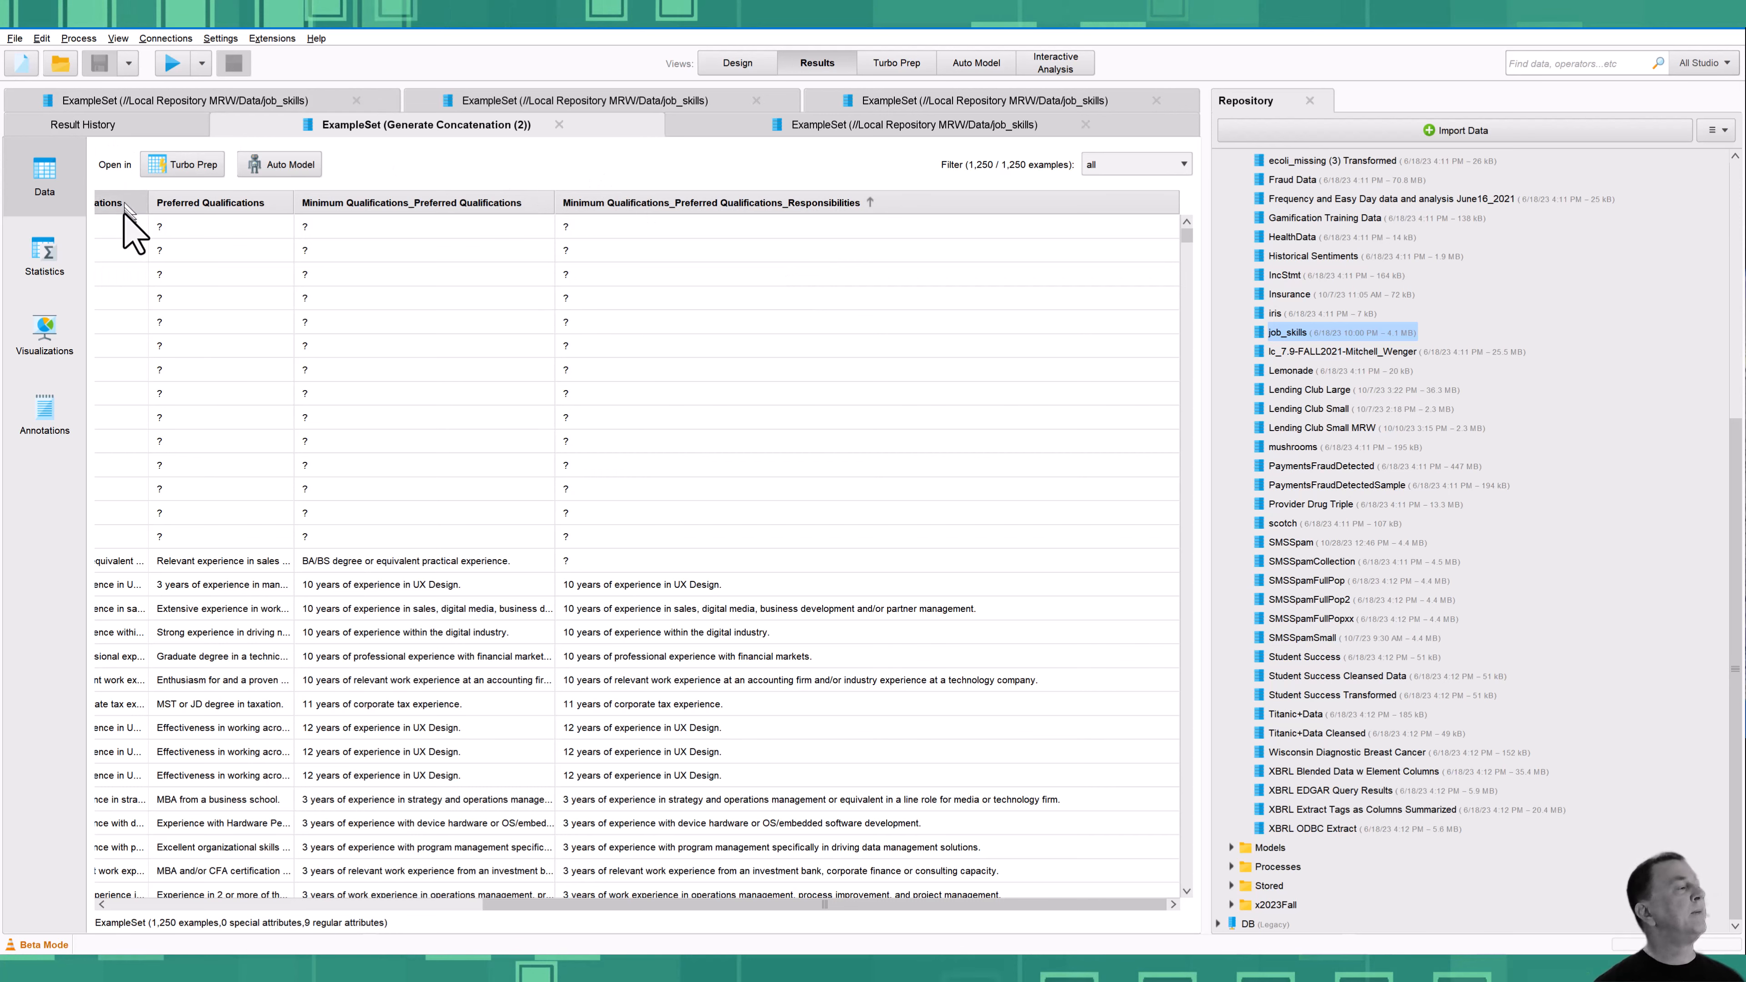
drag(653, 916, 116, 831)
click(130, 202)
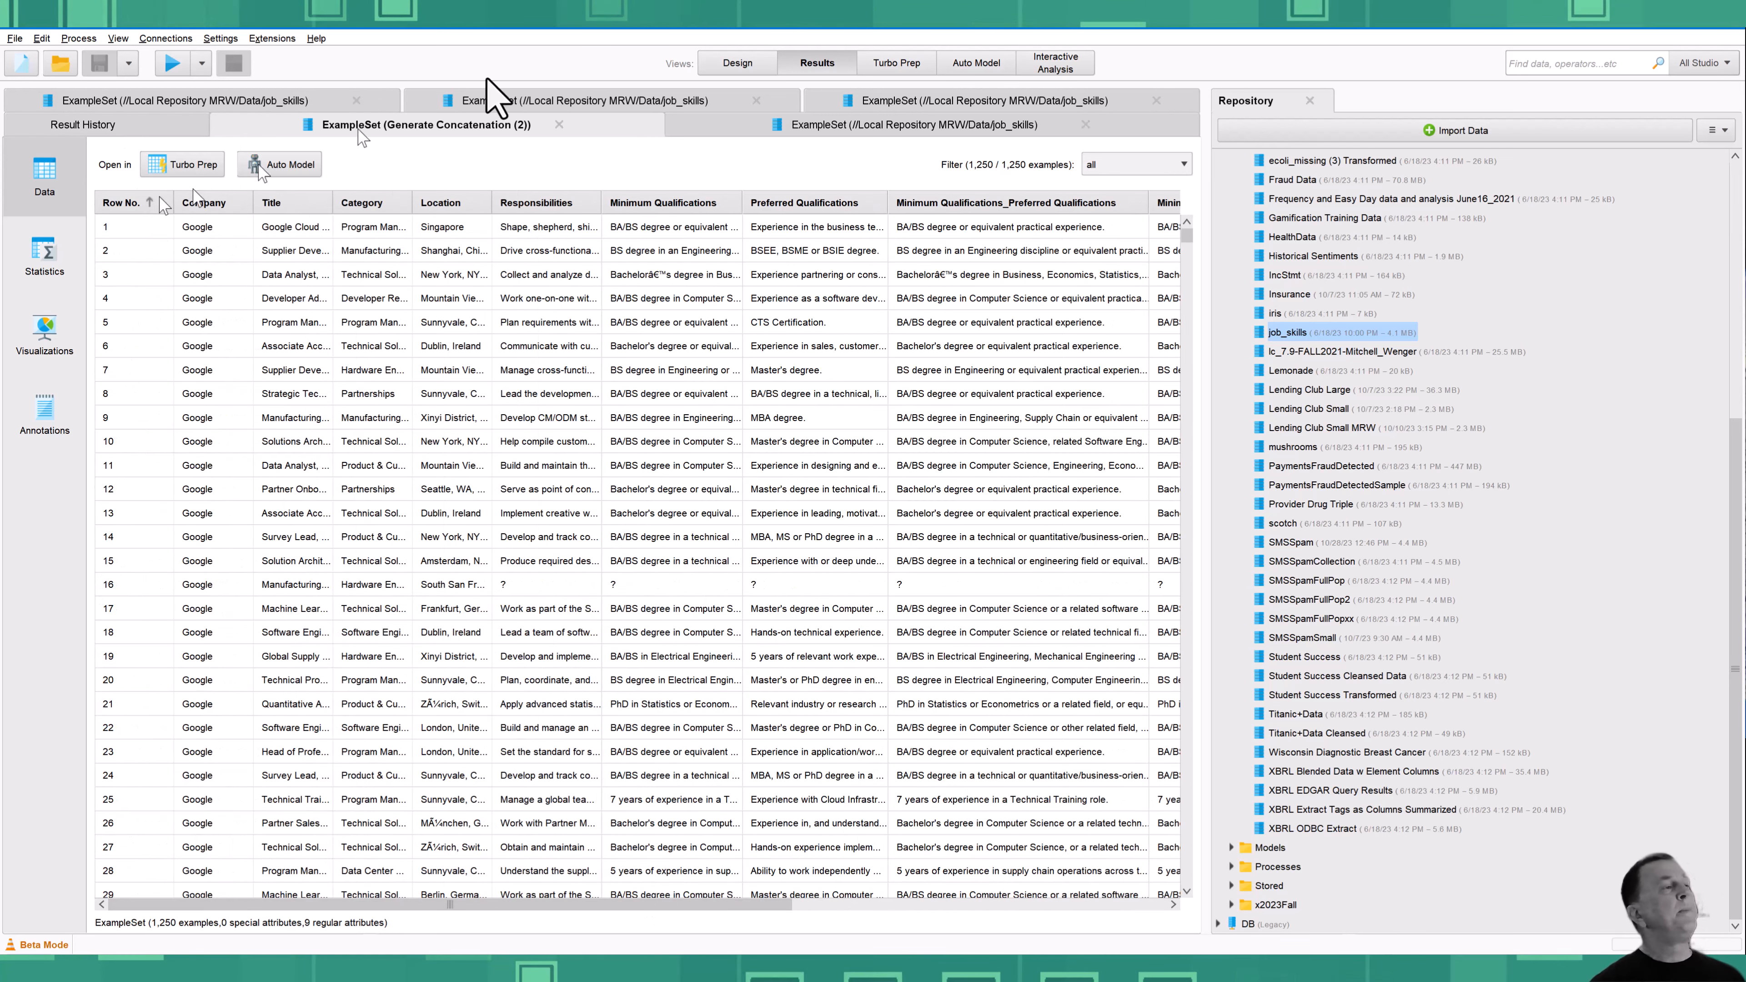
Review the process design with both concatenation operators and return to the run results
click(756, 68)
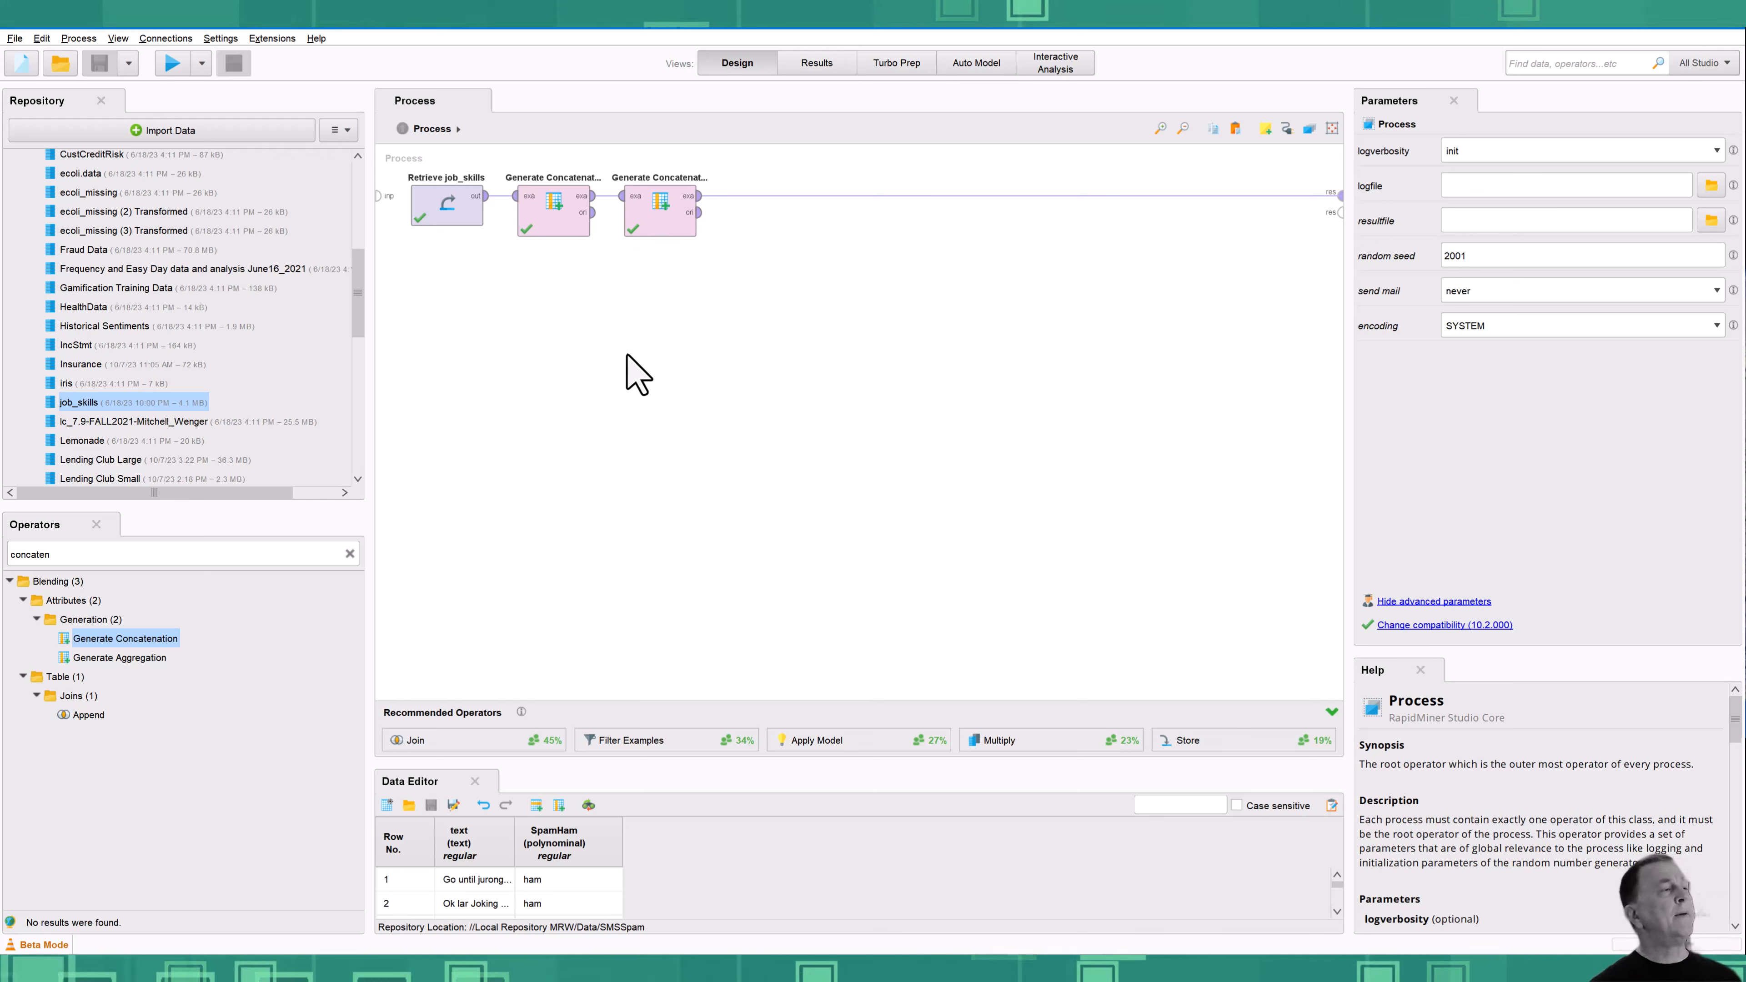
click(811, 66)
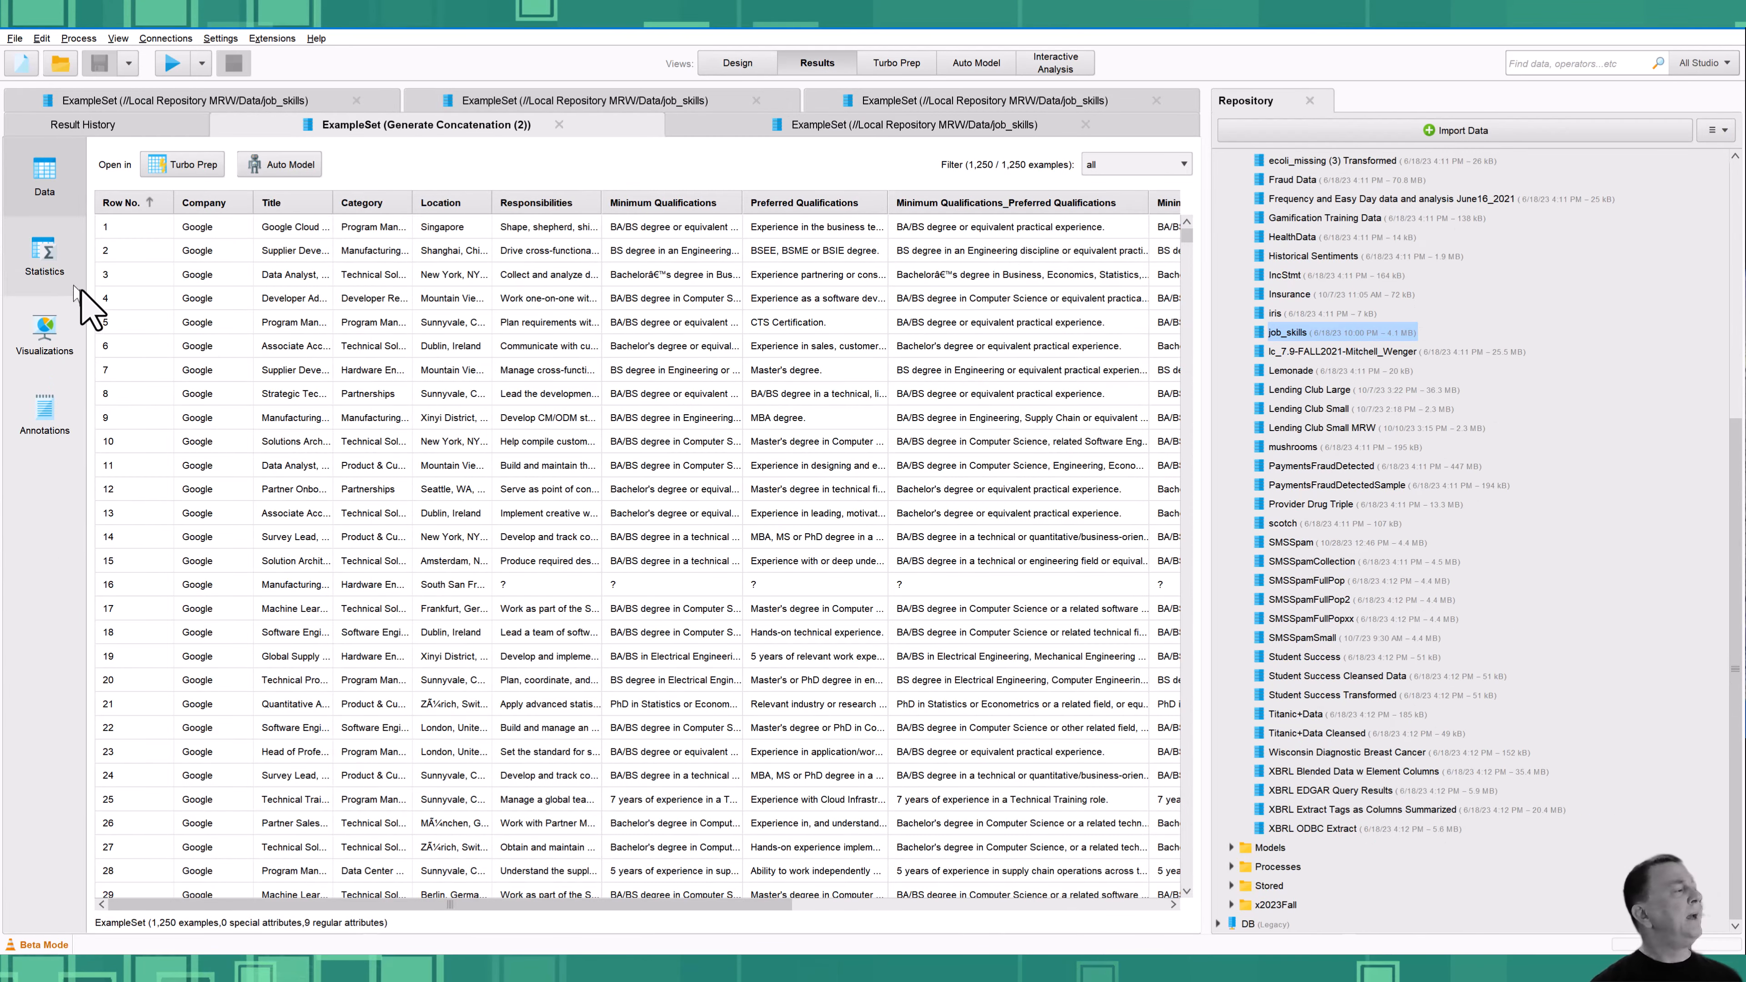
Examine the attribute statistics of the concatenation results, widening the name column to read the combined attribute names
click(50, 269)
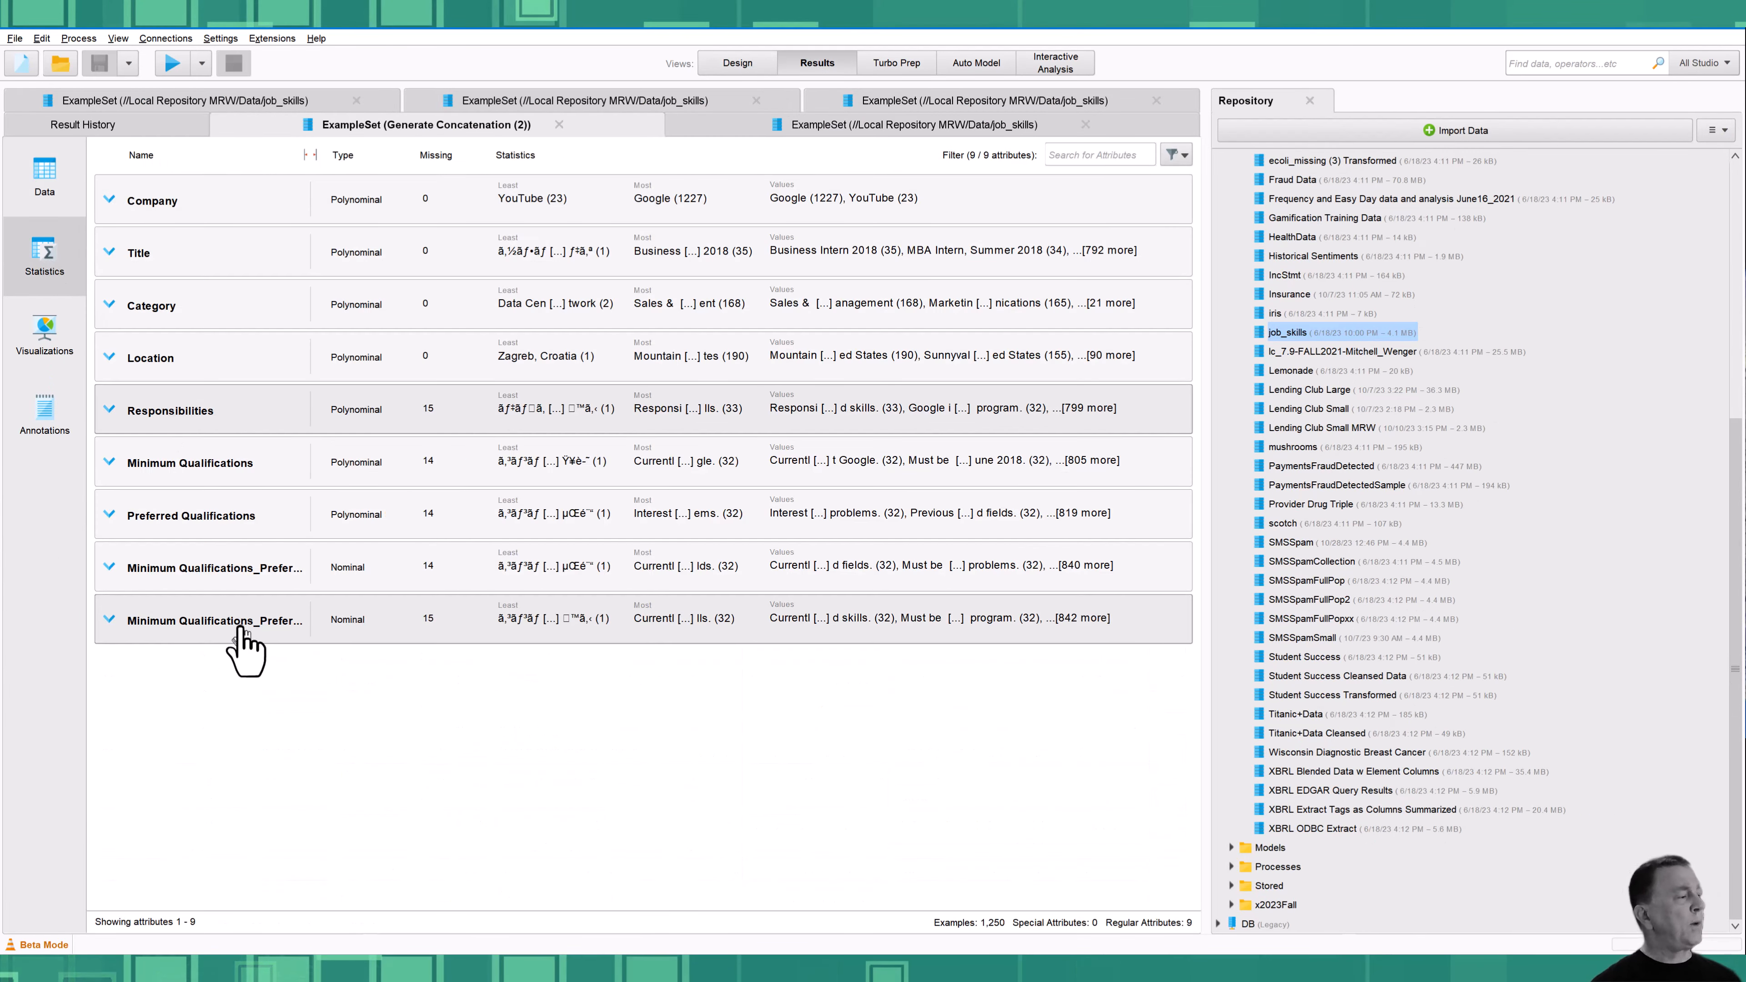
click(197, 623)
click(210, 653)
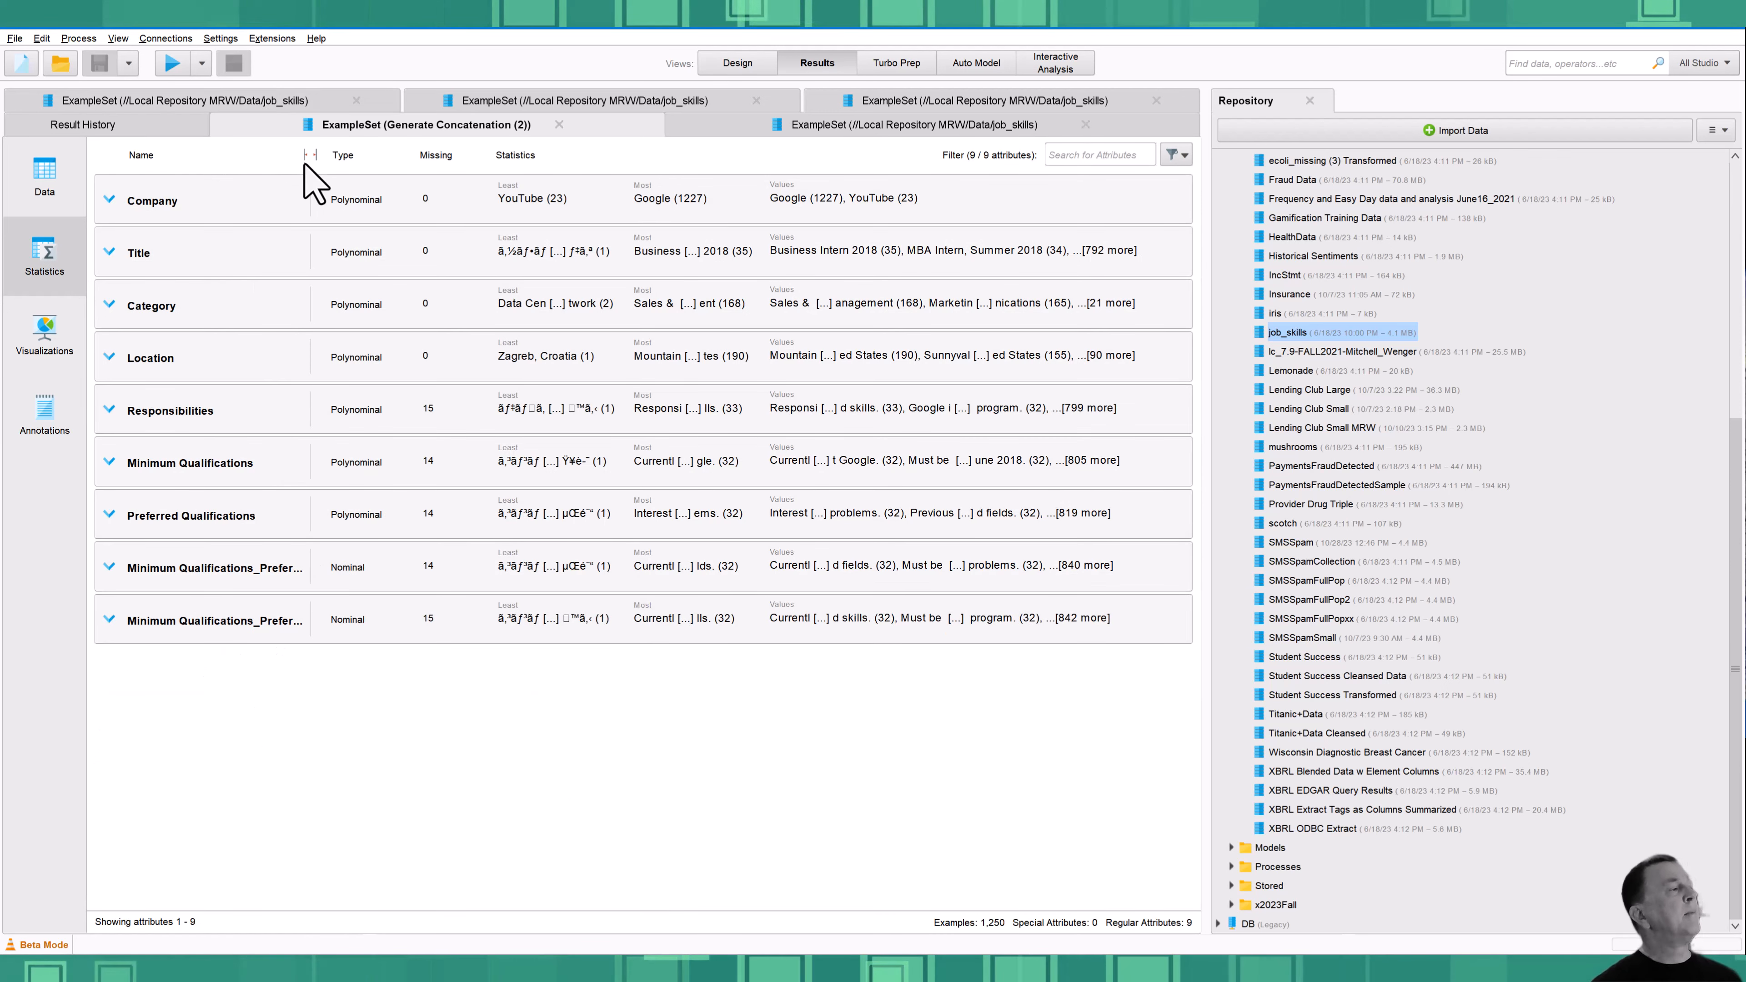
drag(311, 155, 430, 157)
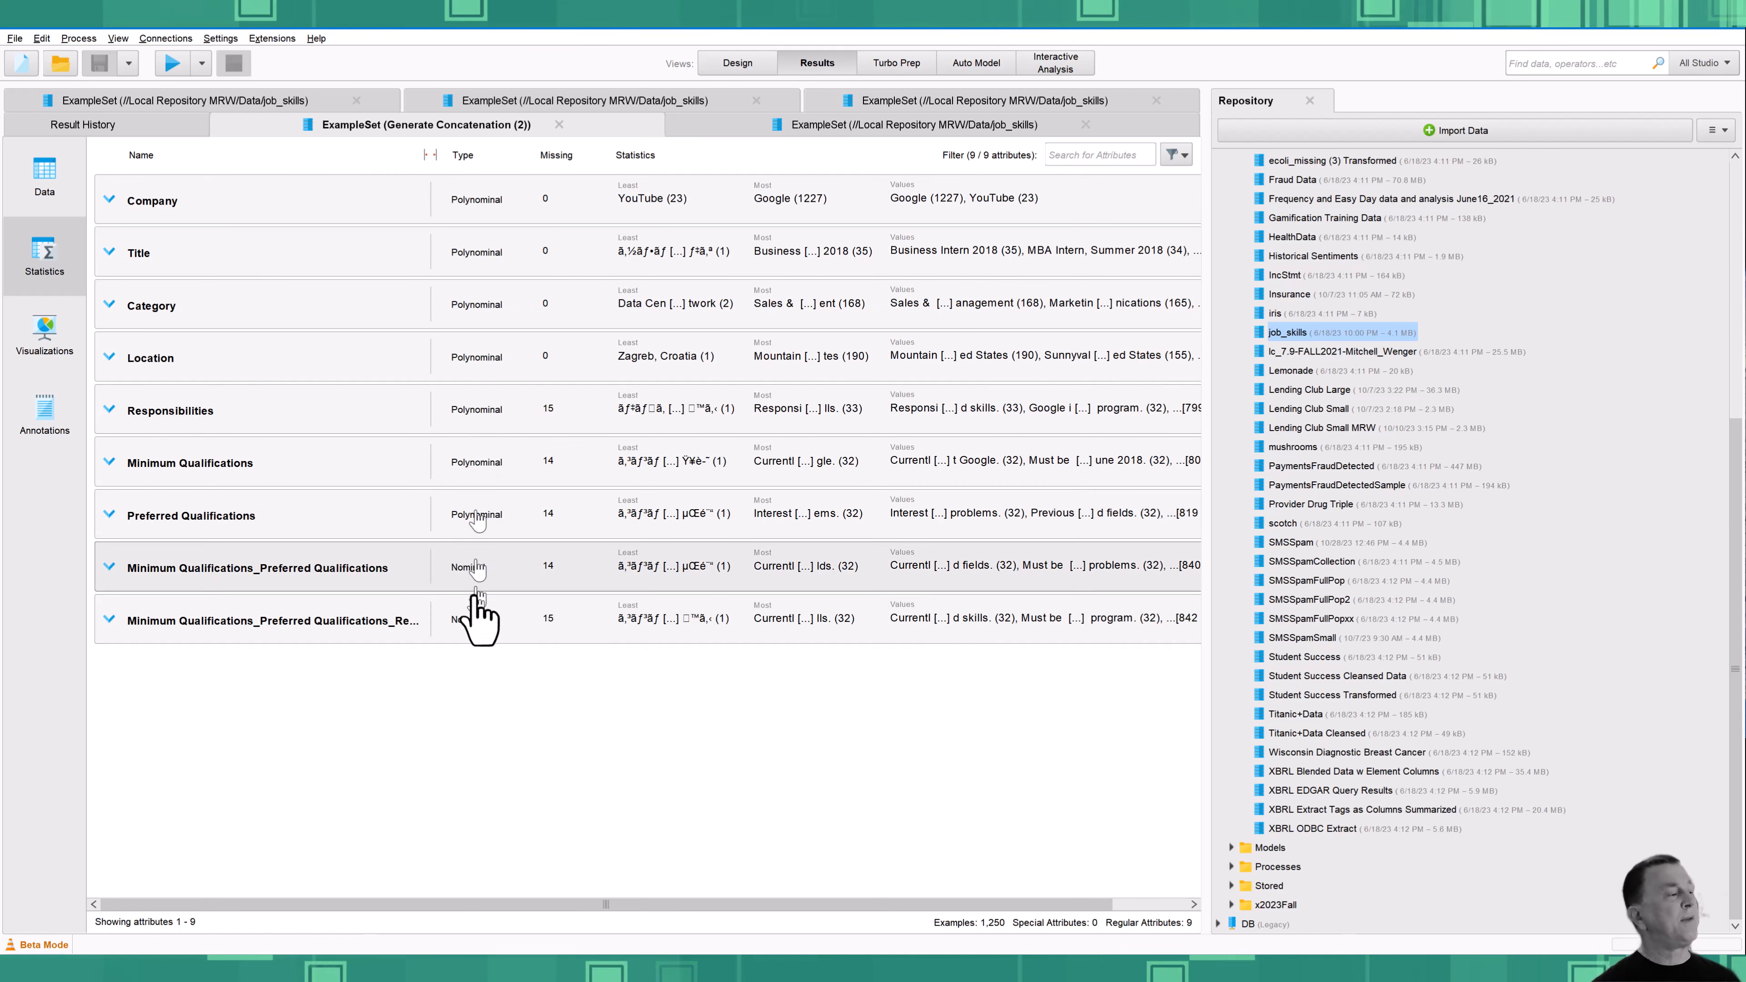
Return to the process design and add a Select Attributes operator after the second Generate Concatenation
click(734, 63)
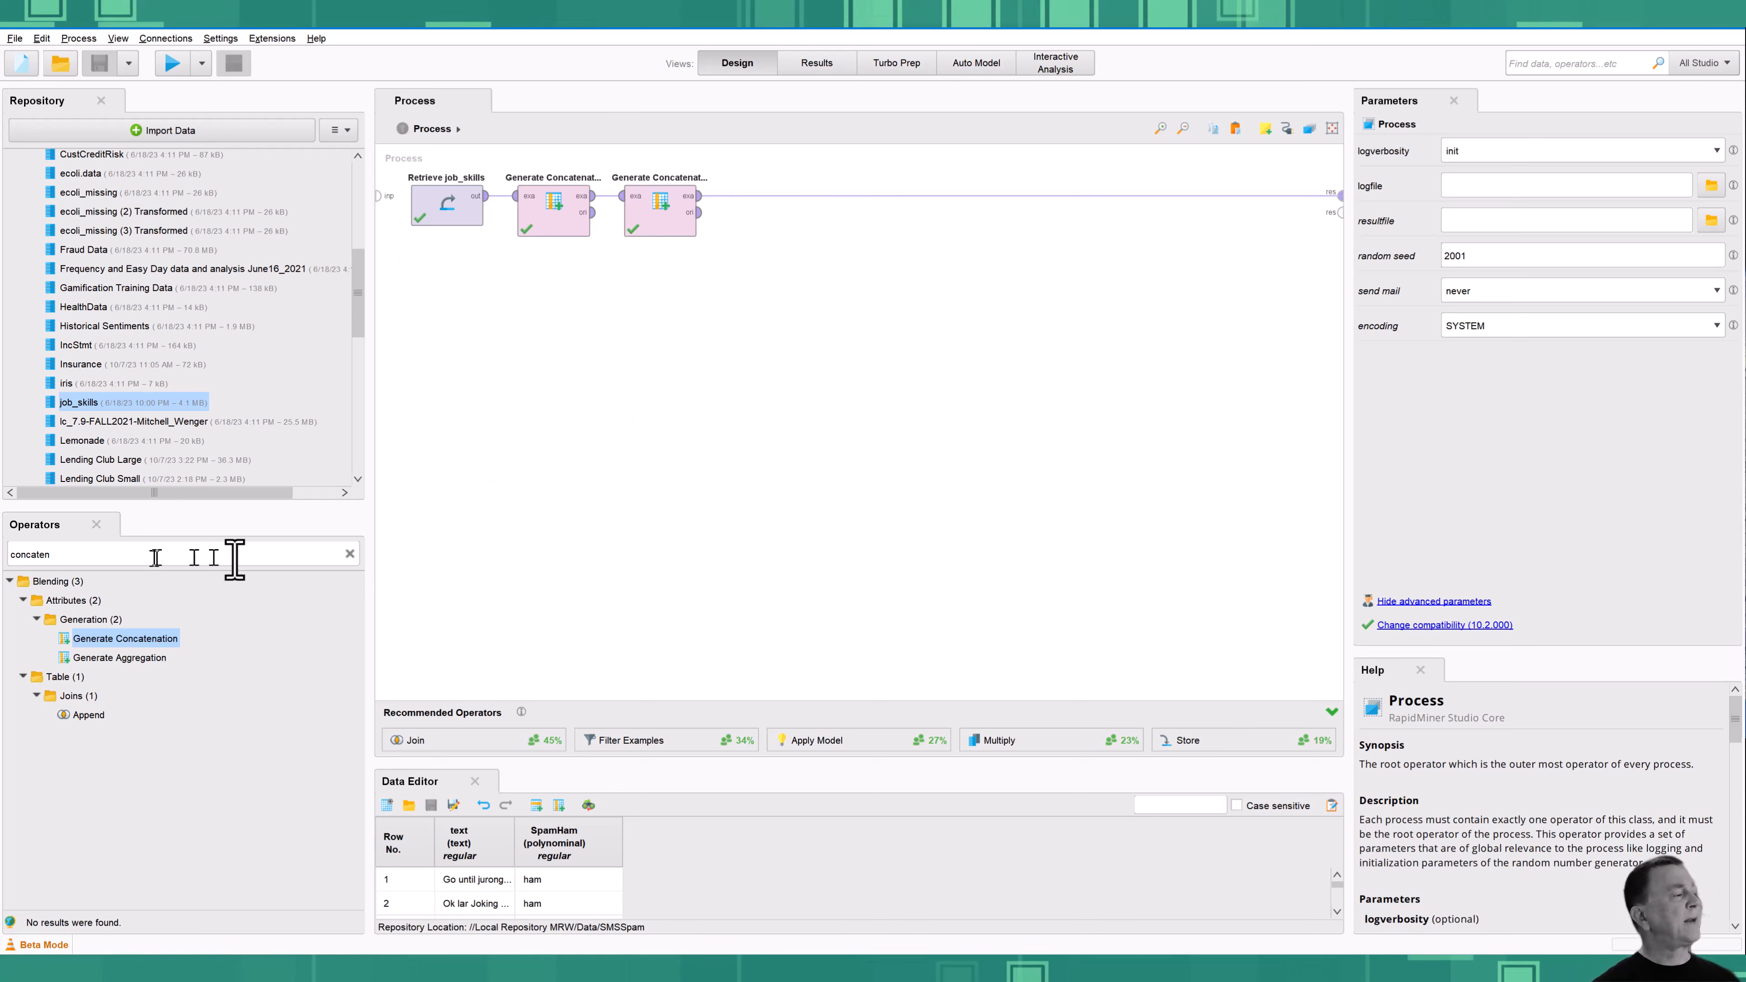
click(349, 553)
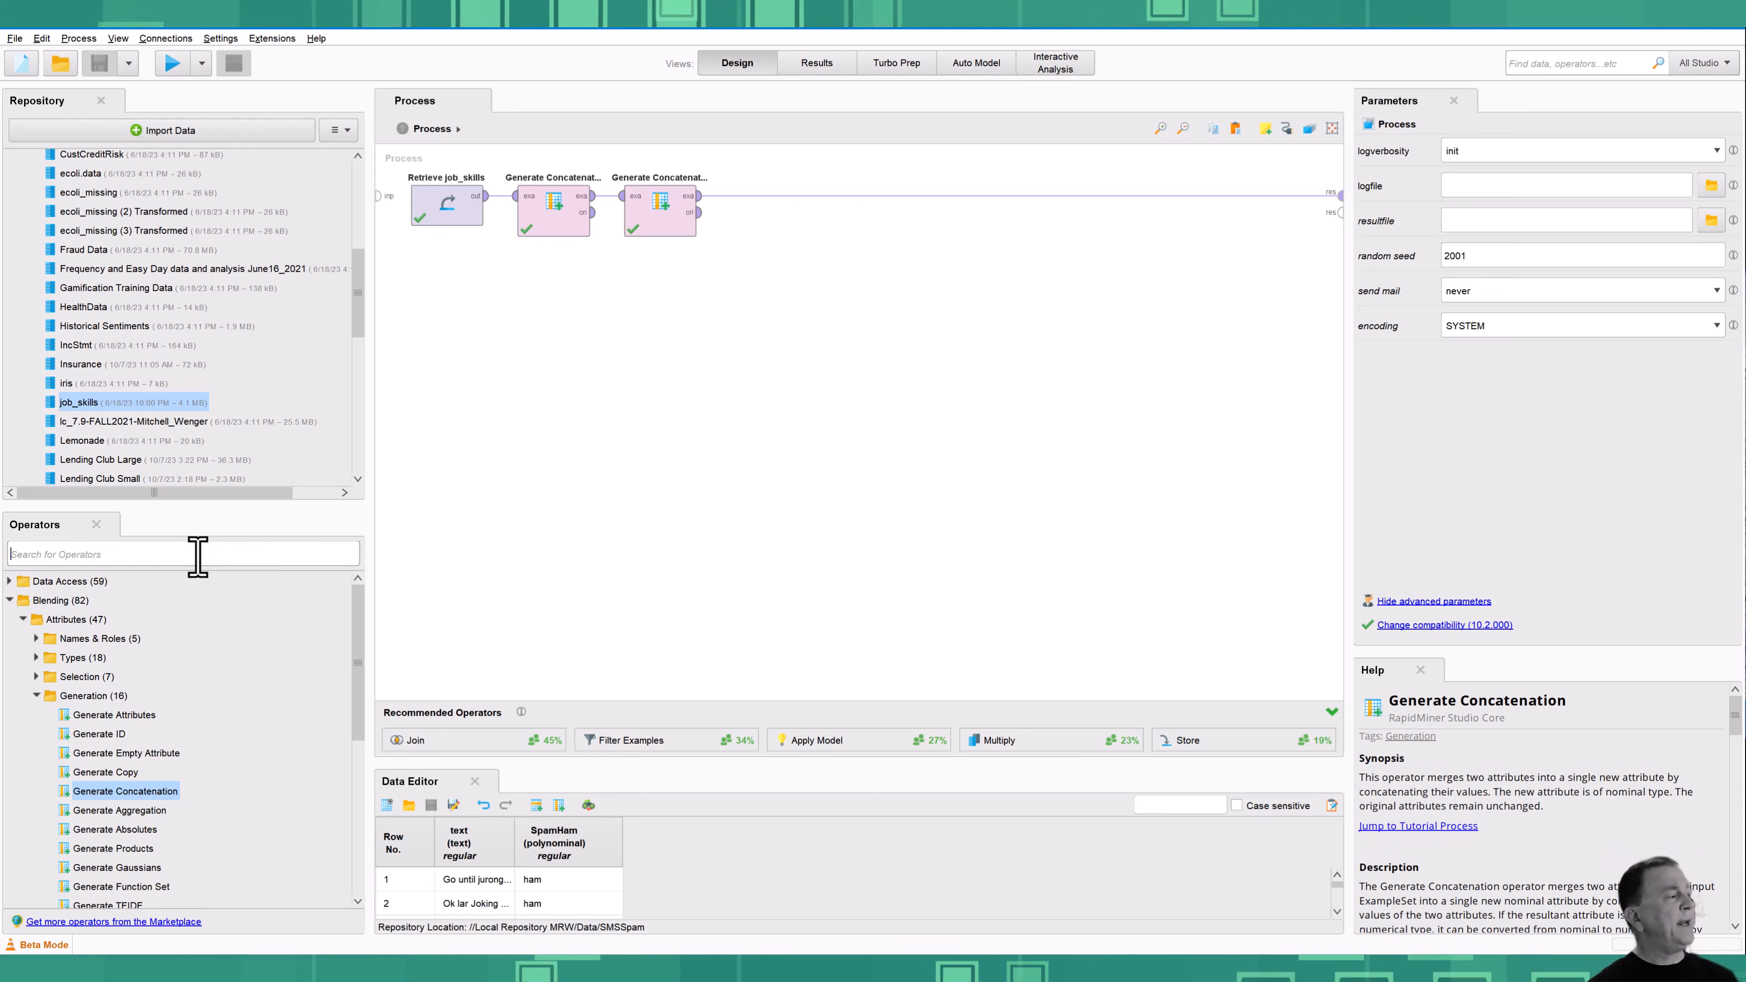
text(select)
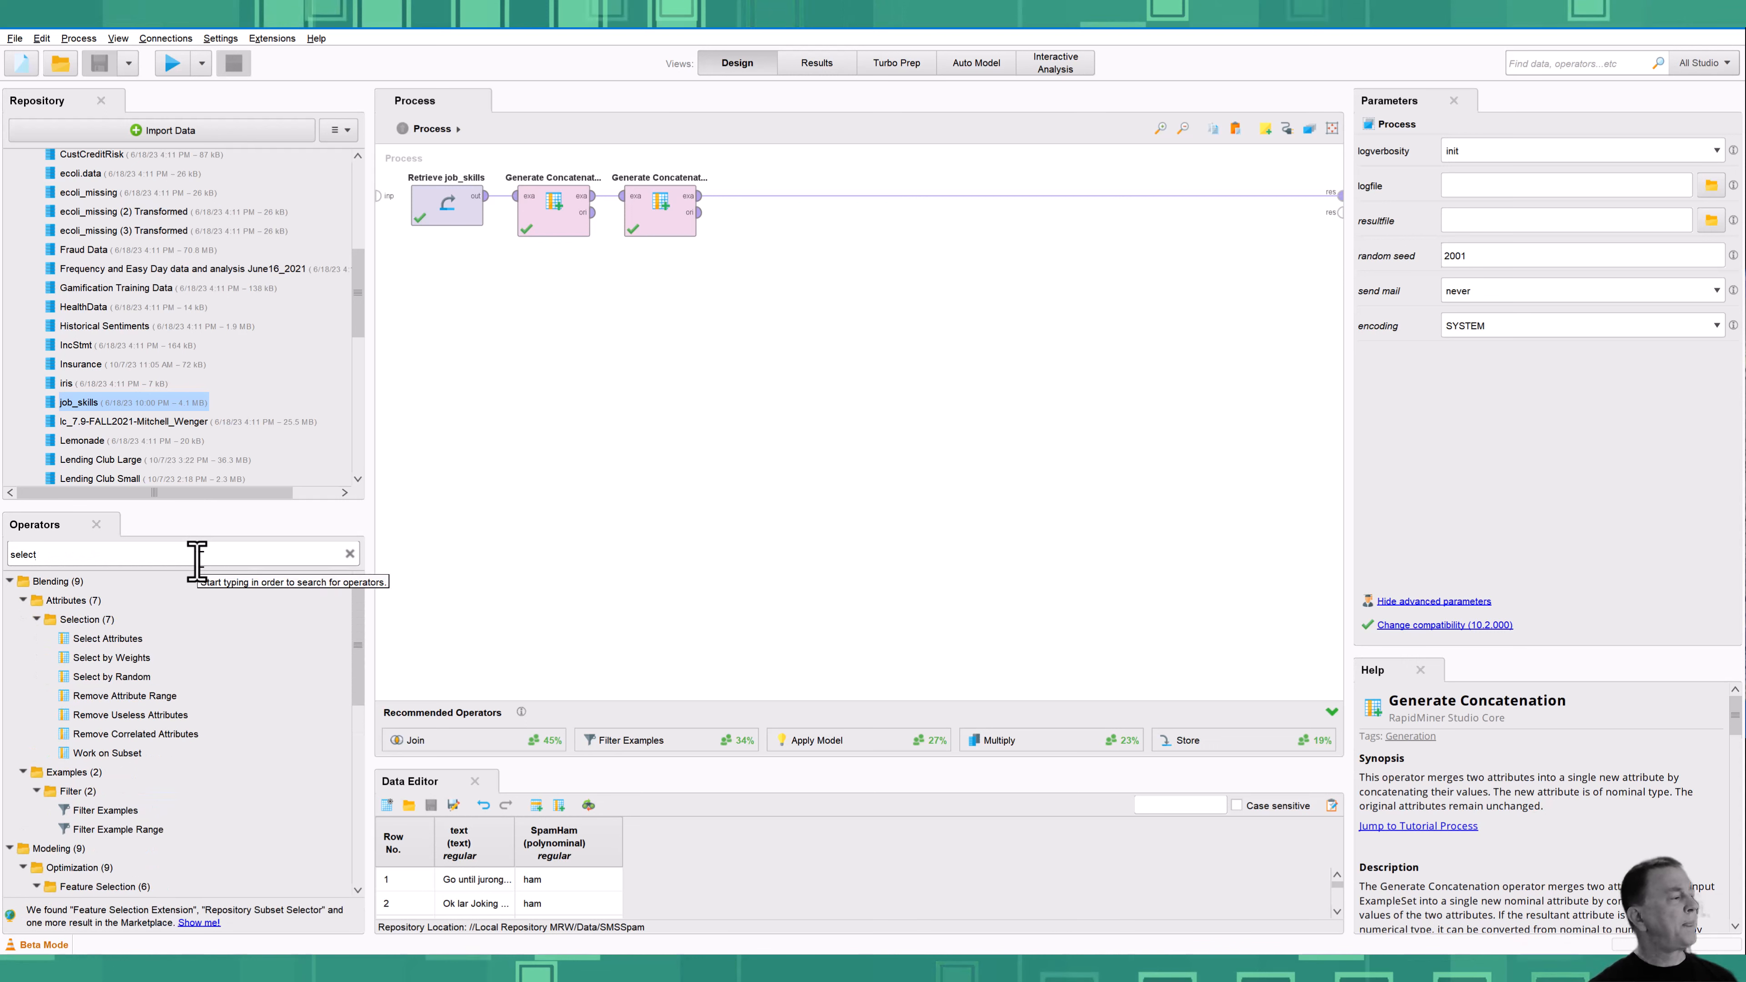
drag(110, 638, 768, 207)
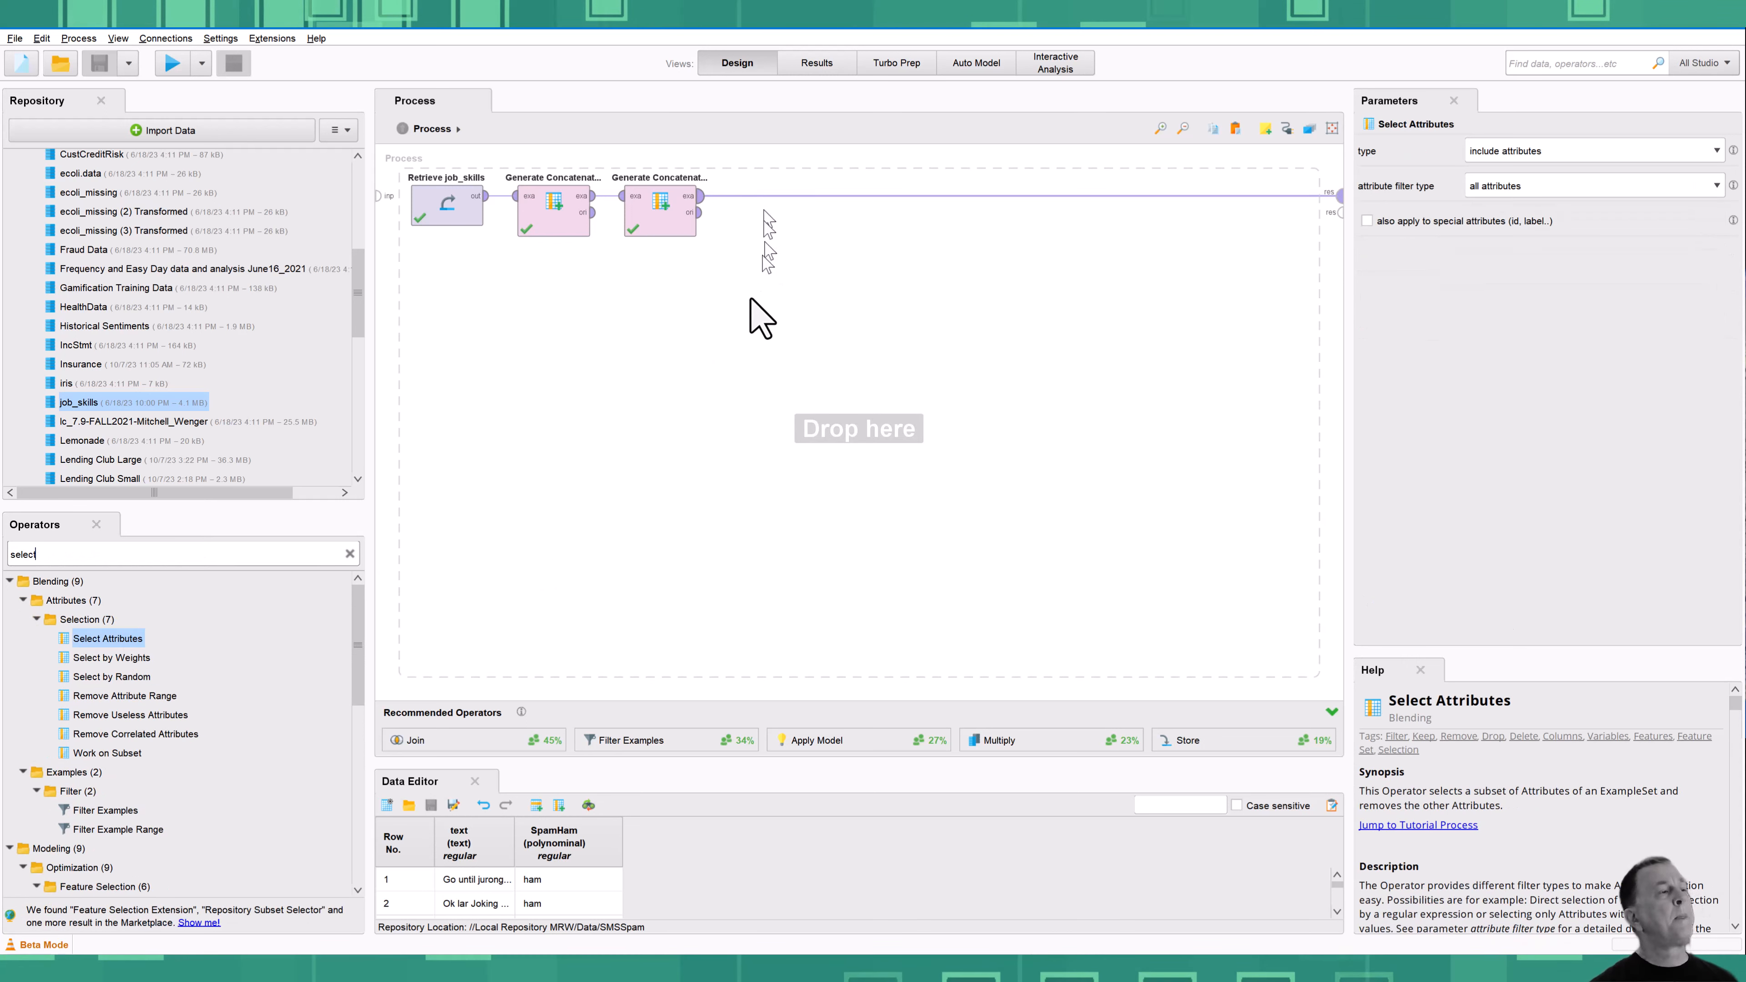
Configure Select Attributes to exclude attributes, with the attribute filter type set to a subset
click(1568, 153)
click(1541, 183)
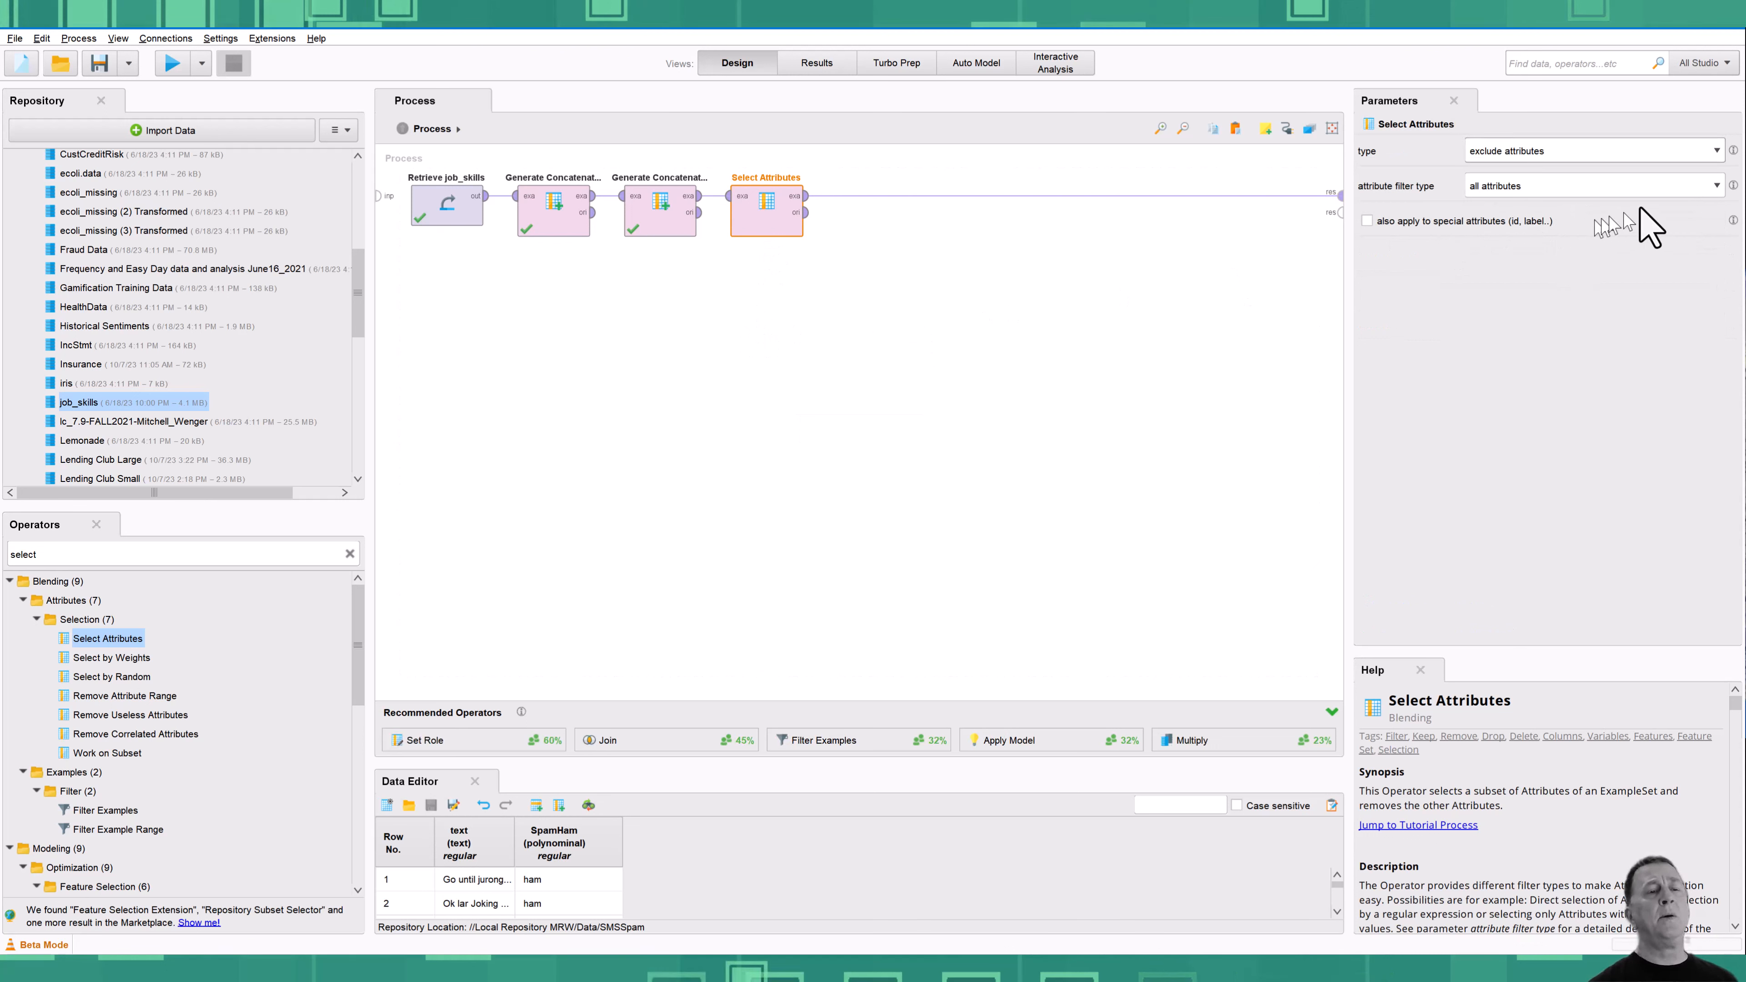
click(1715, 185)
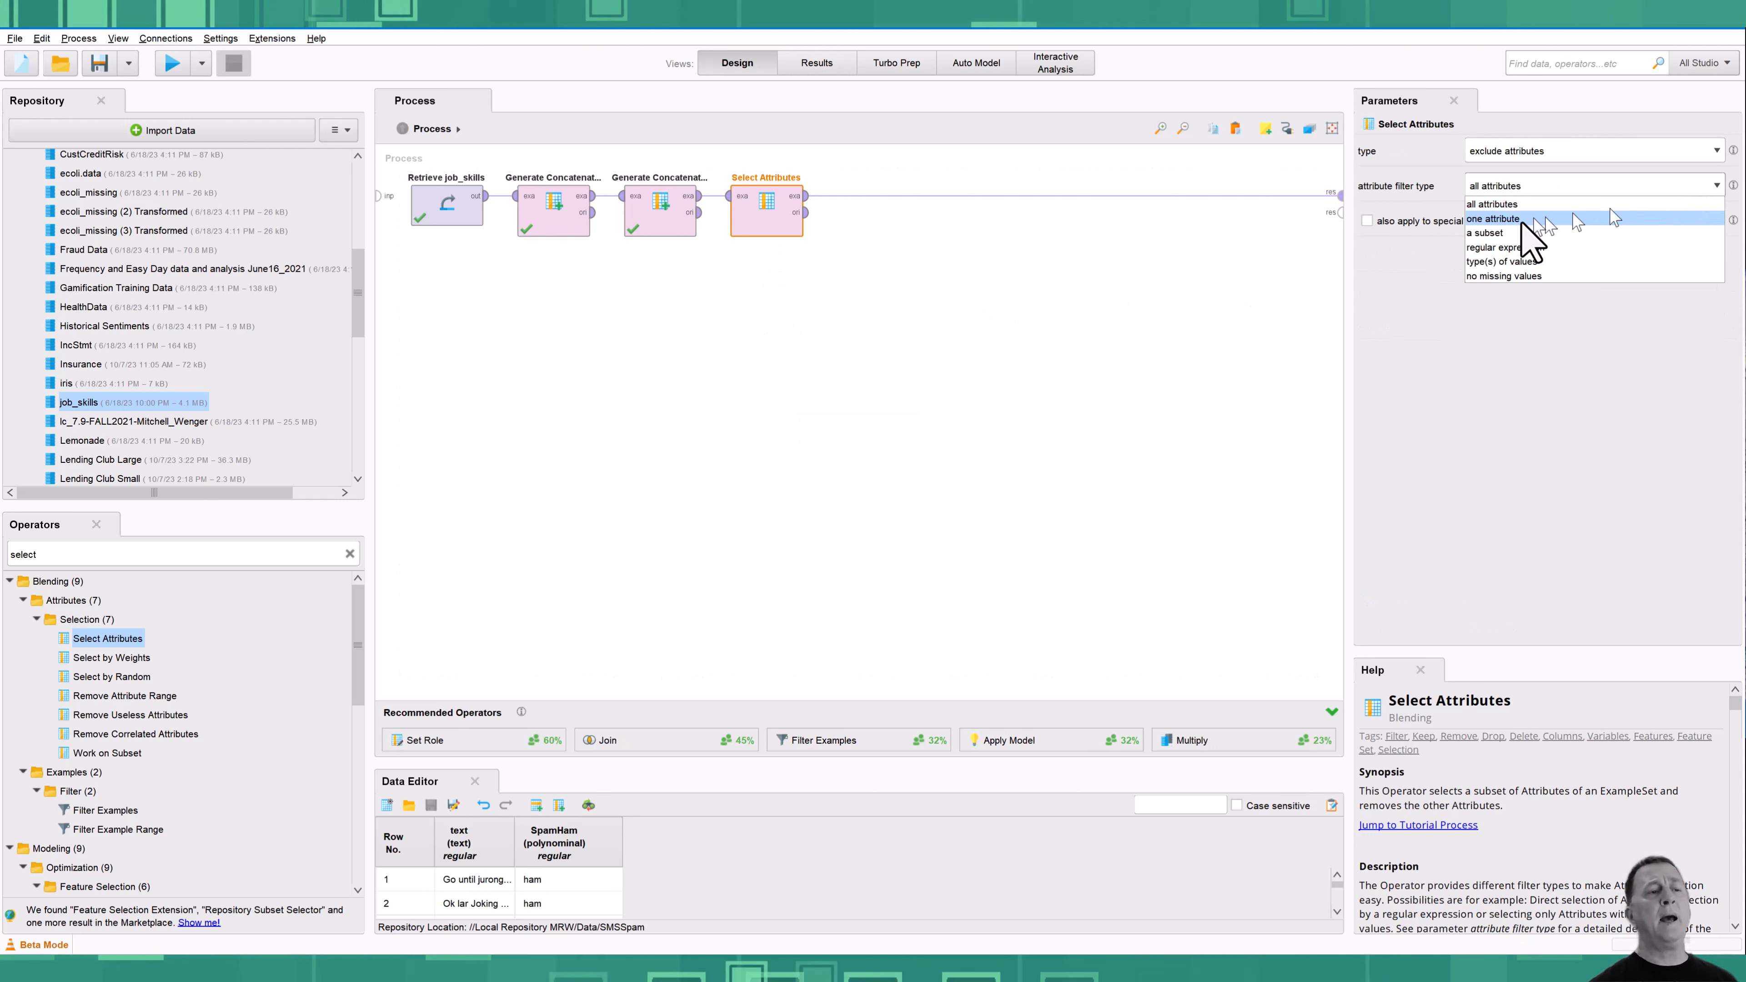
click(1490, 232)
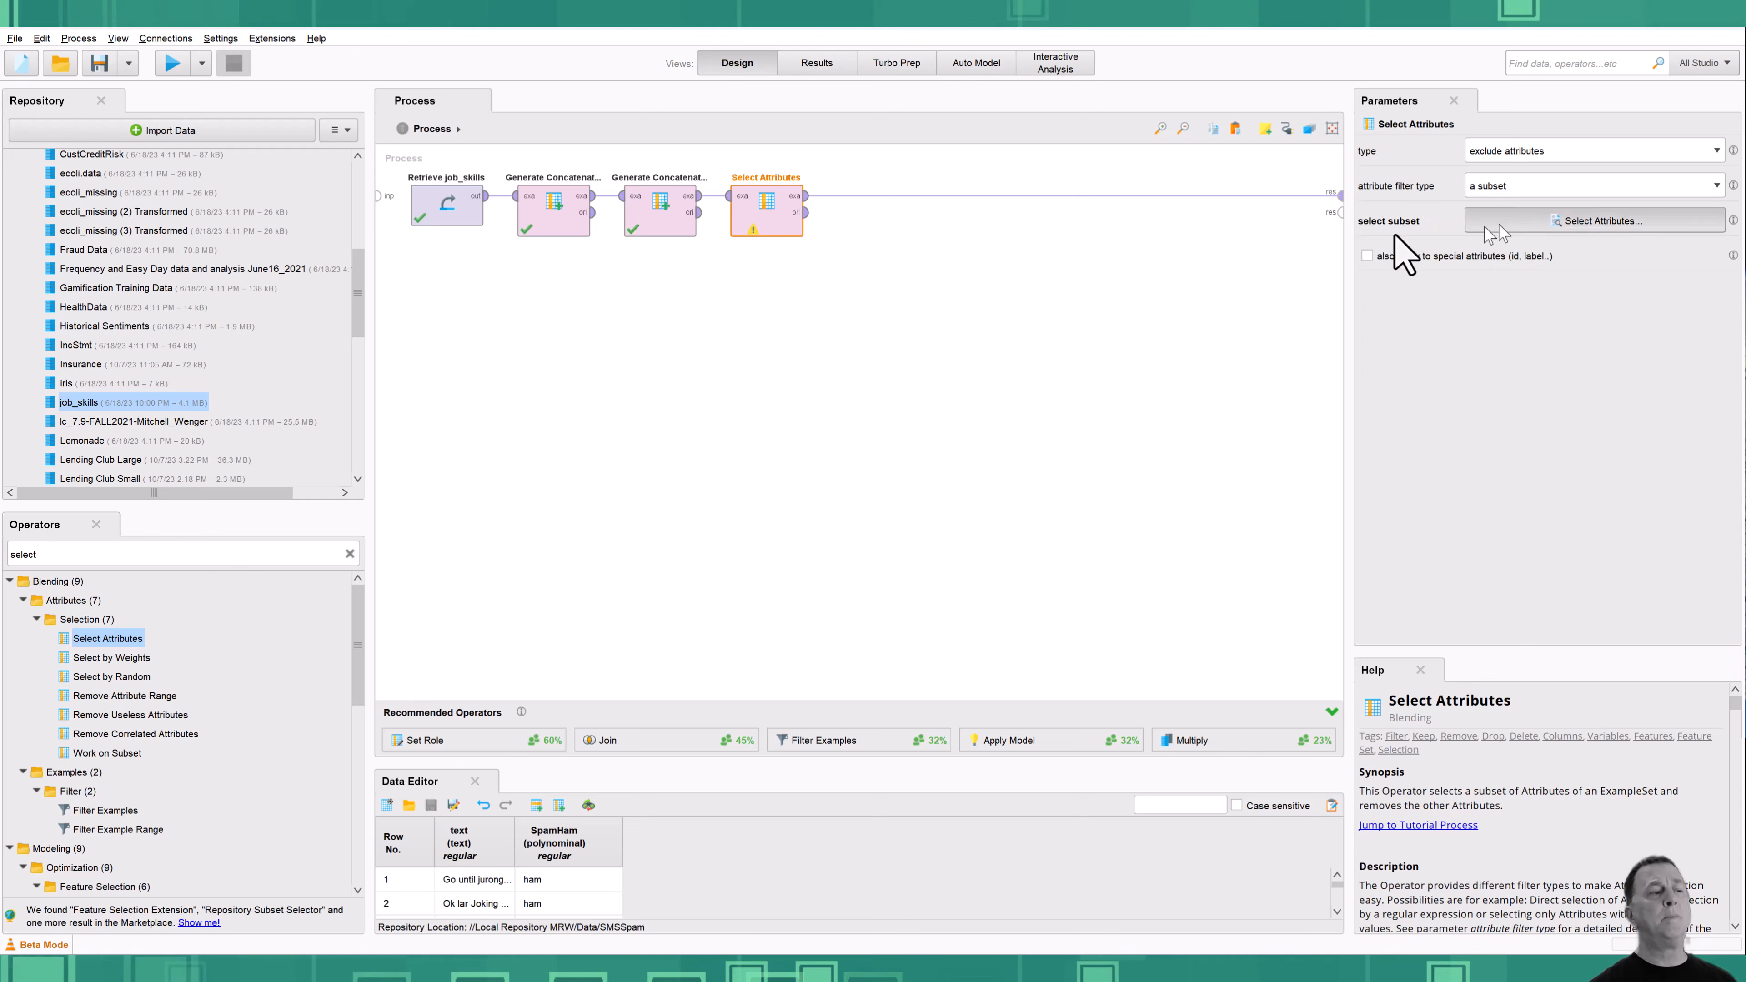
Choose Minimum Qualifications, Minimum Qualifications_Preferred Qualifications, Preferred Qualifications, Responsibilities and Title as the subset to exclude, and apply it
click(1488, 222)
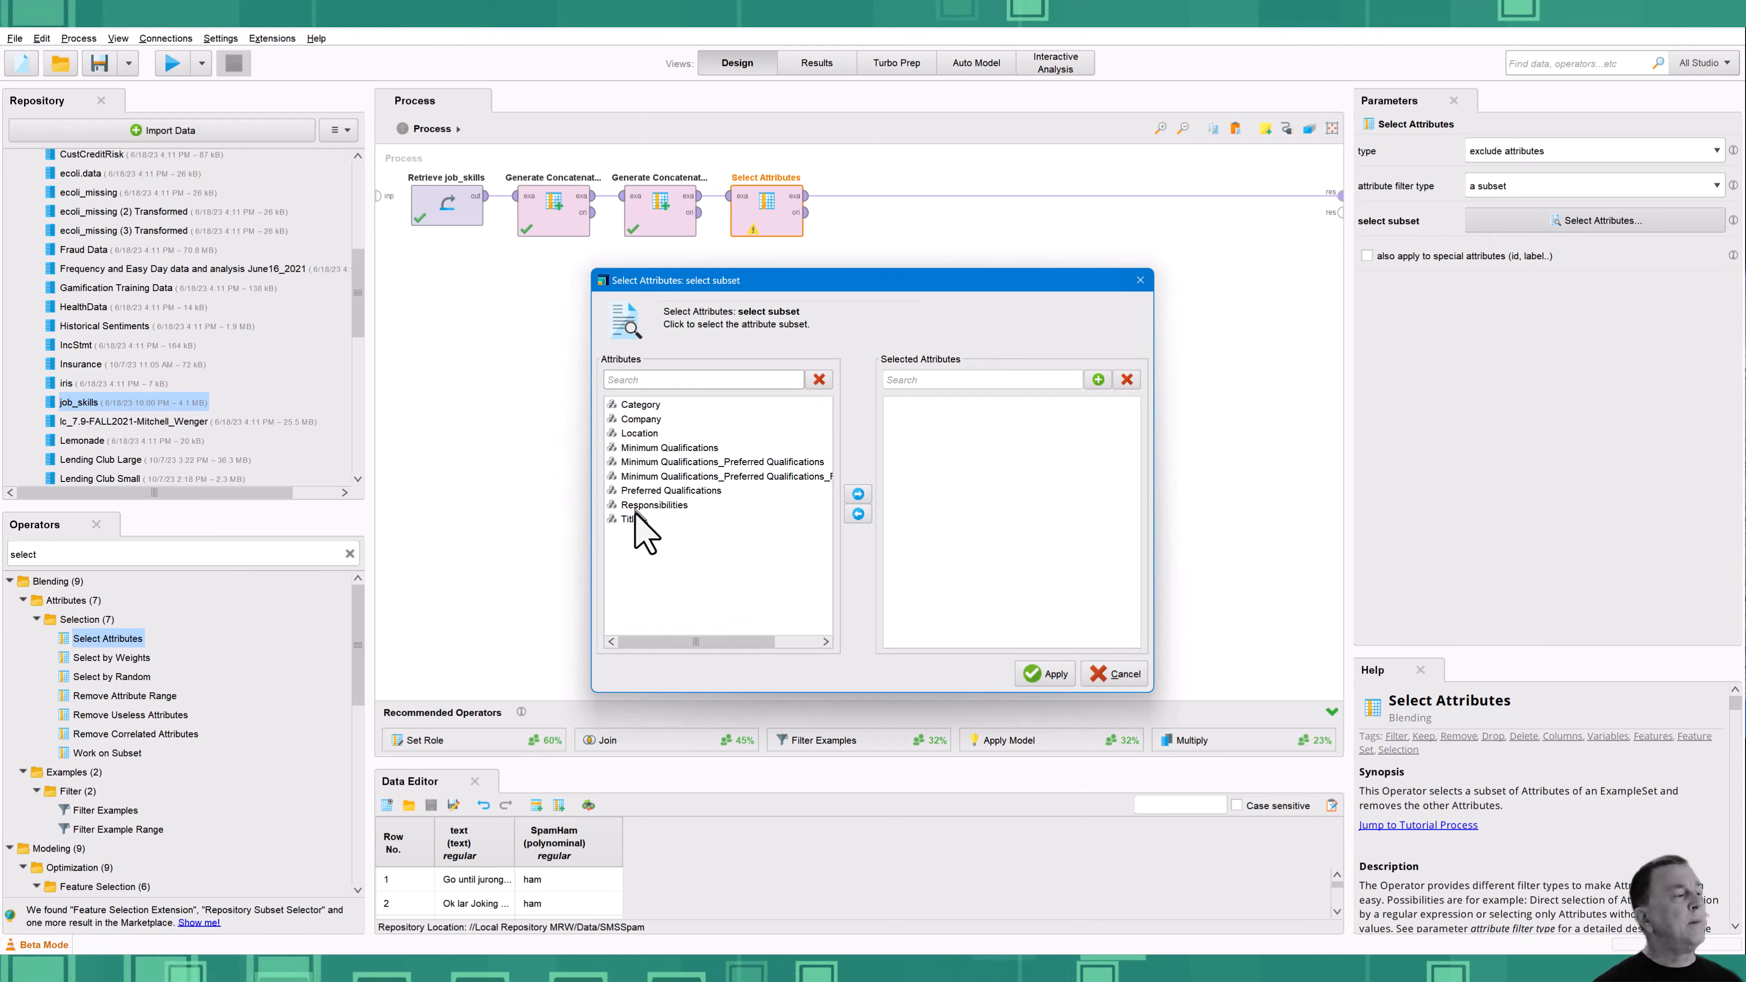
double_click(679, 461)
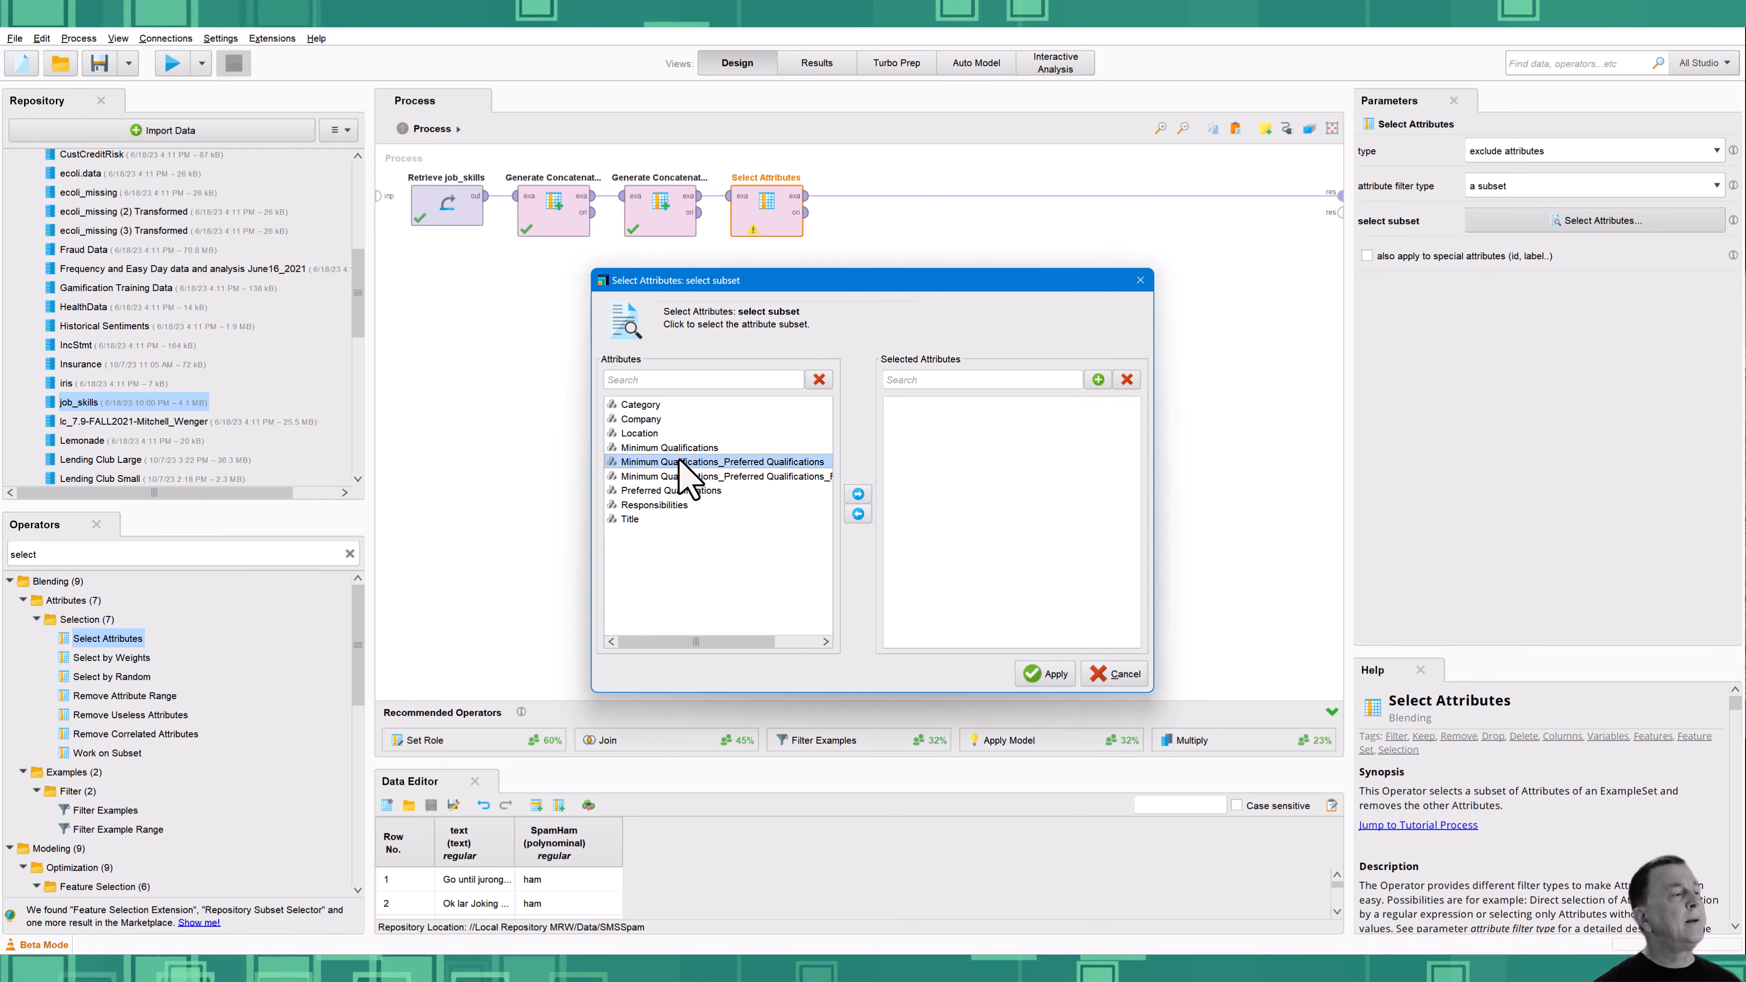
double_click(659, 448)
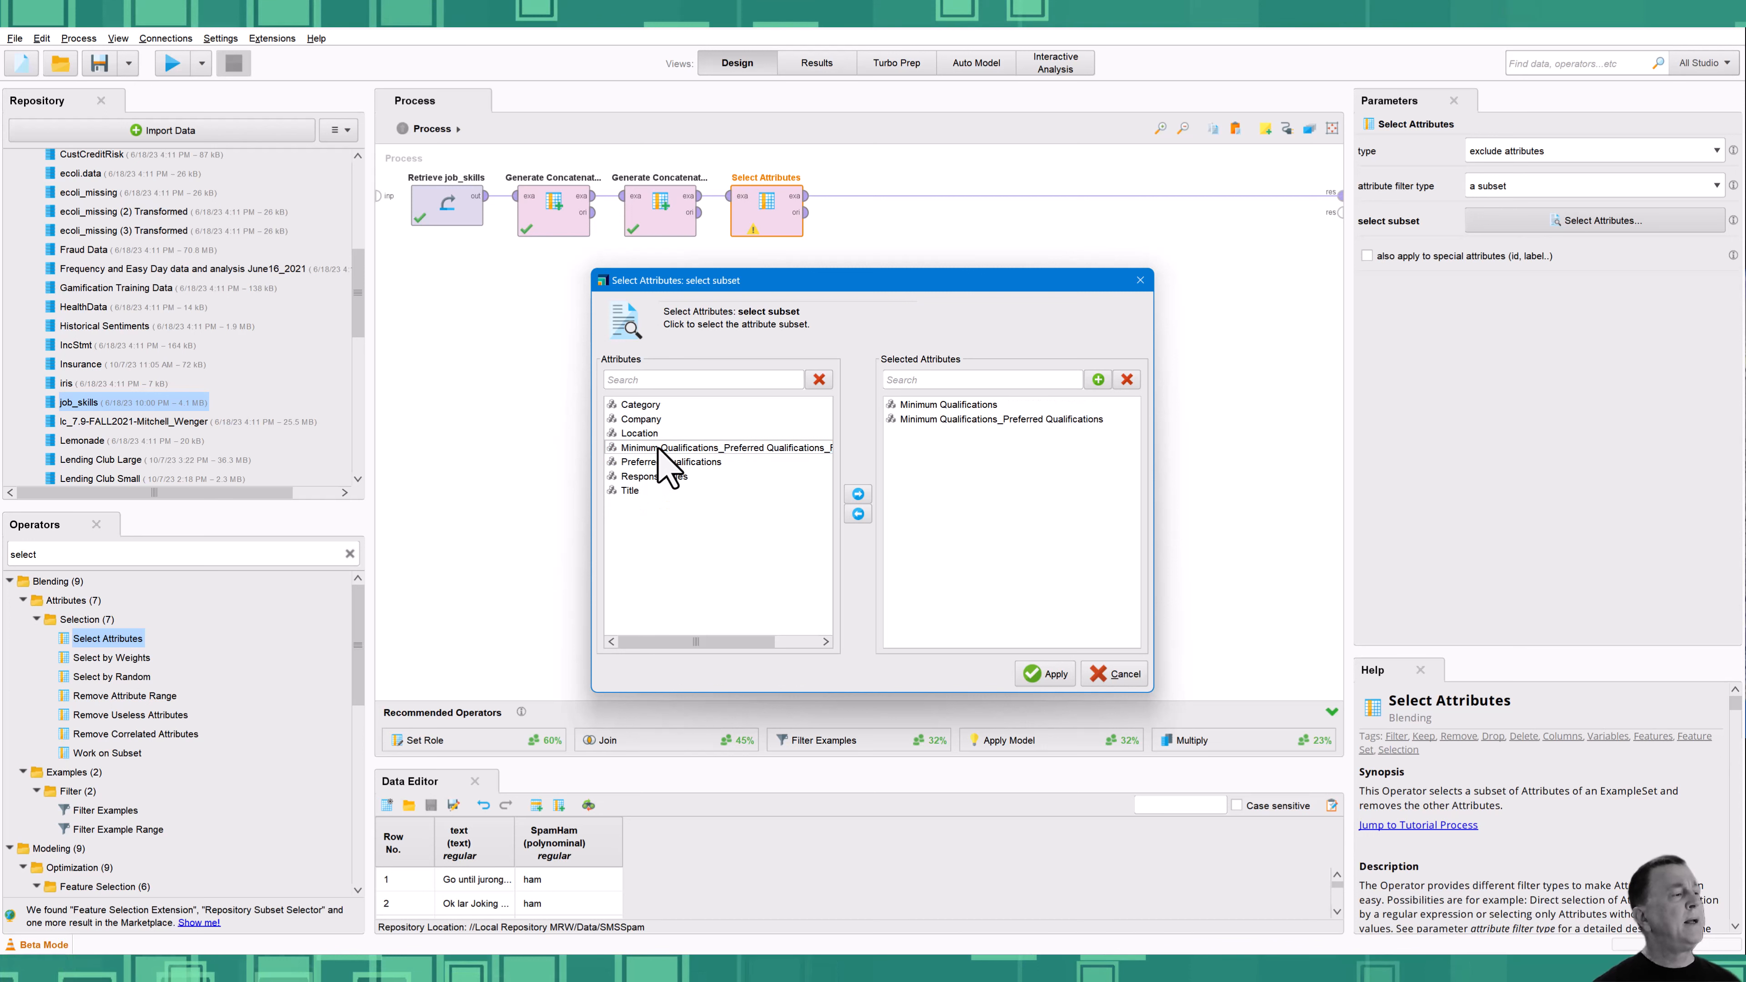
double_click(660, 463)
double_click(660, 463)
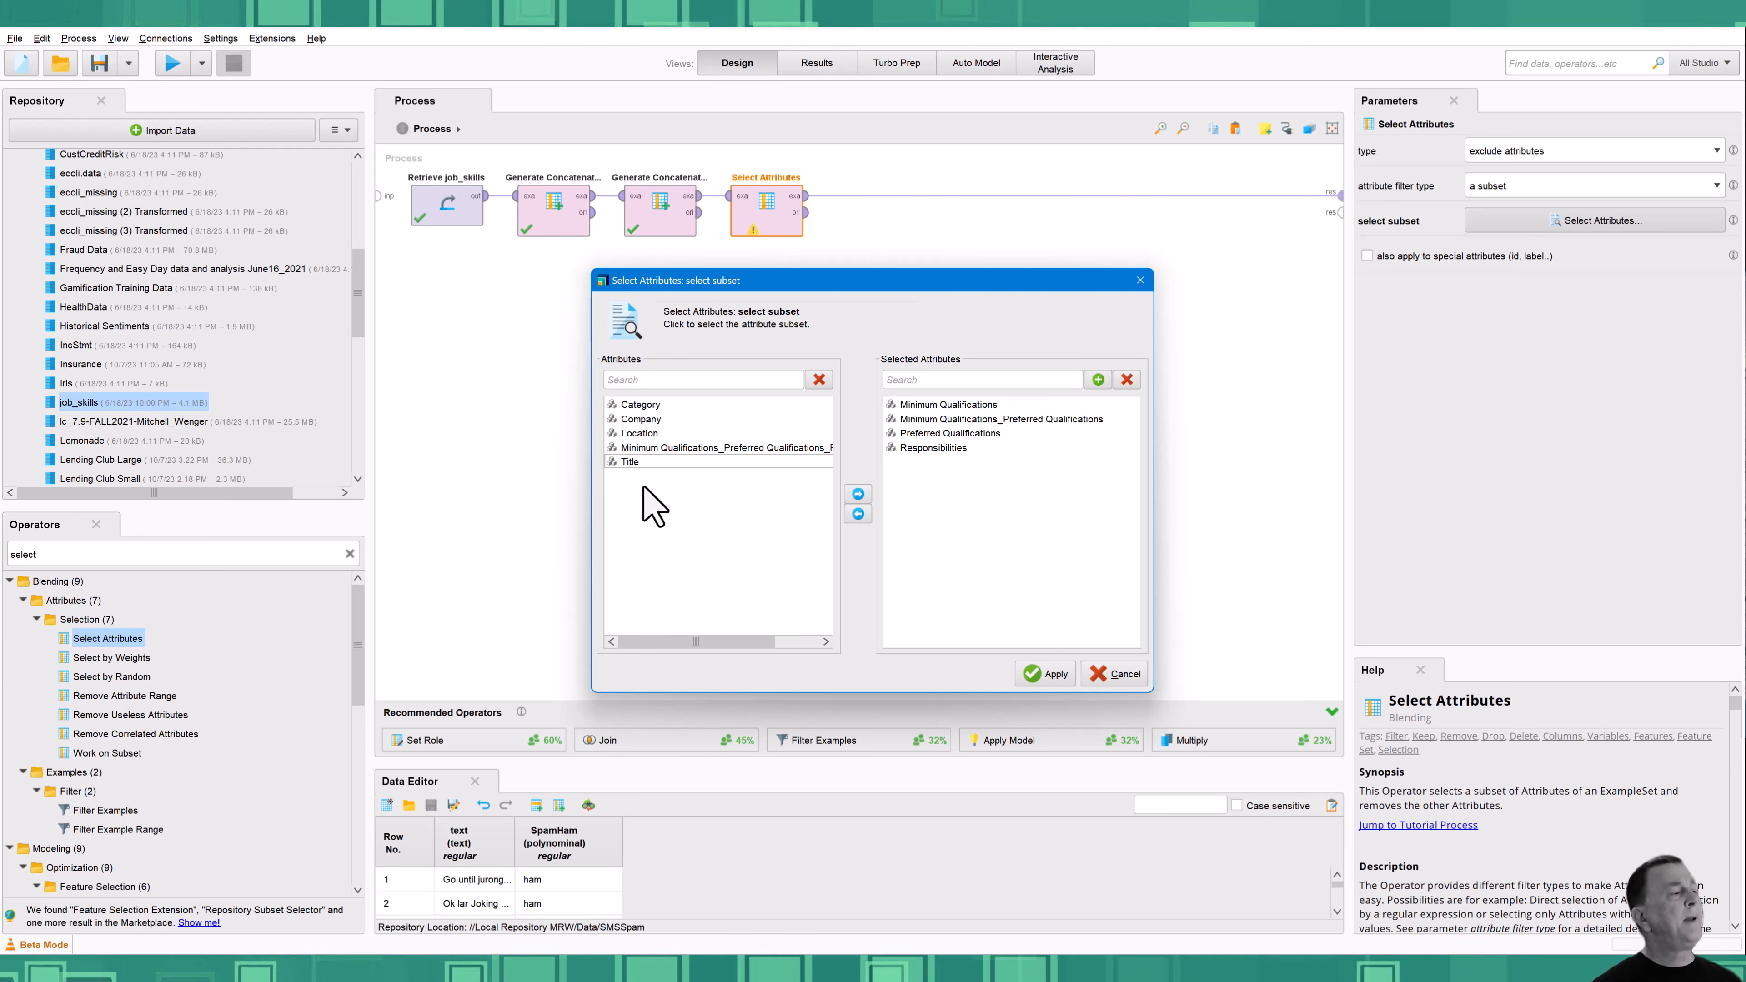
double_click(636, 461)
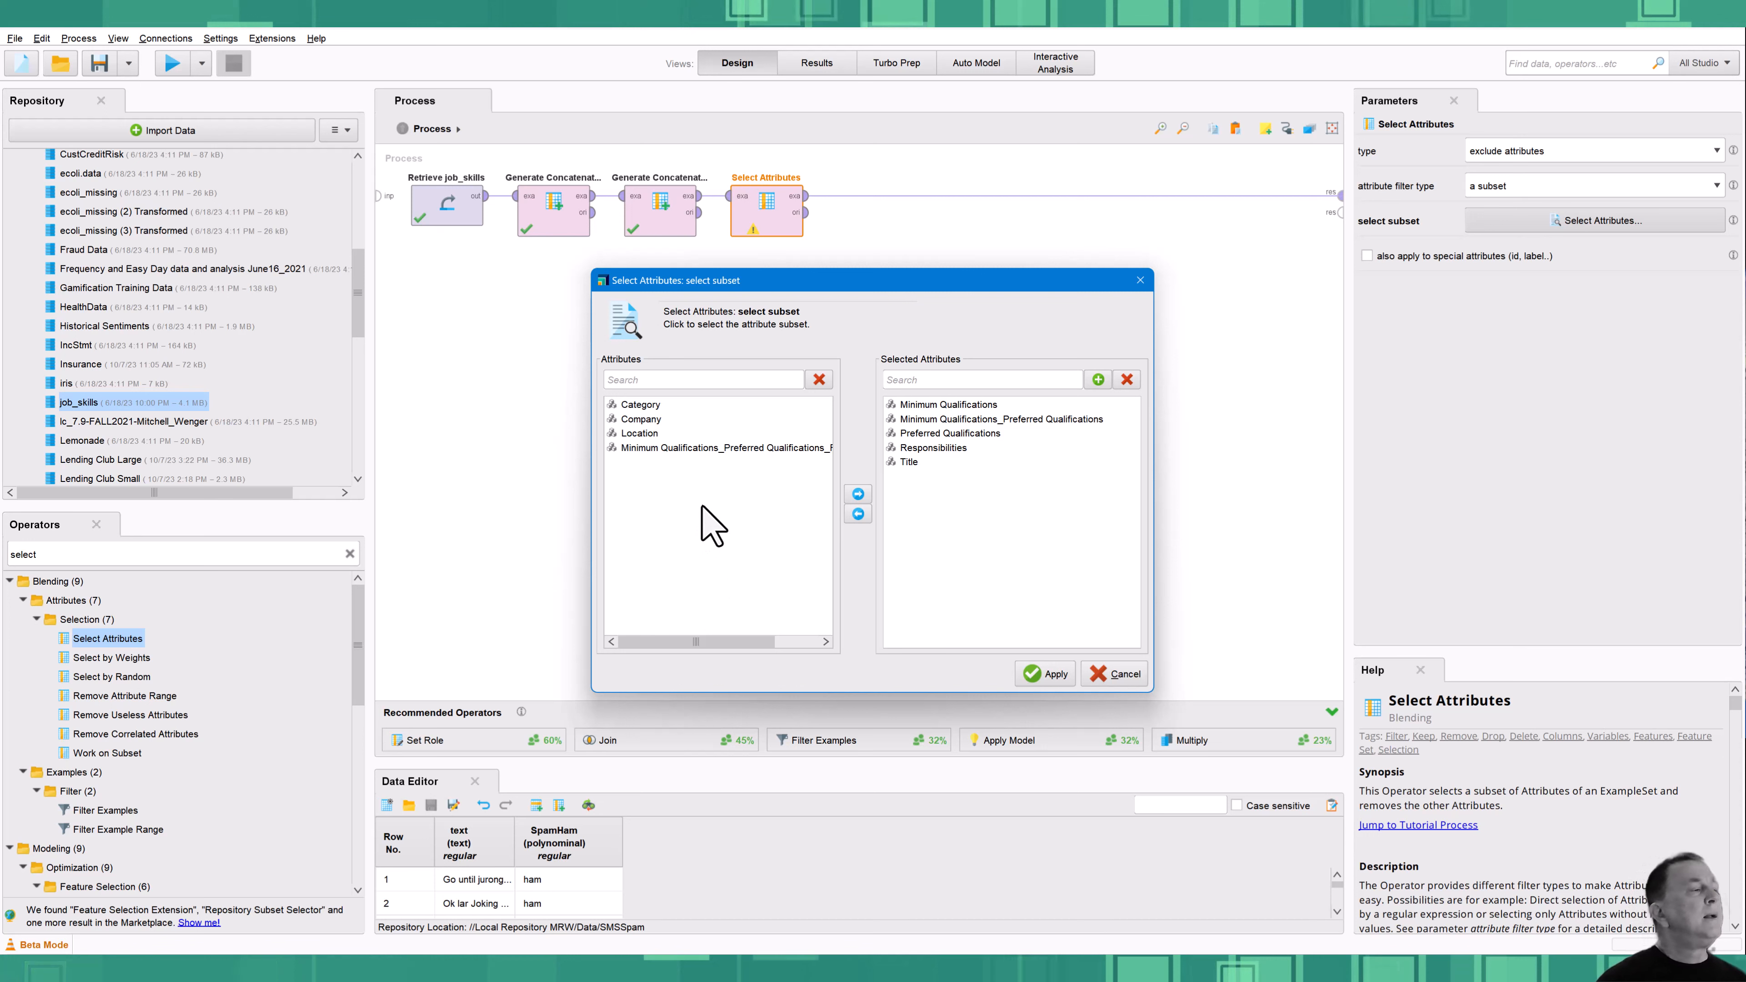
click(634, 405)
click(636, 420)
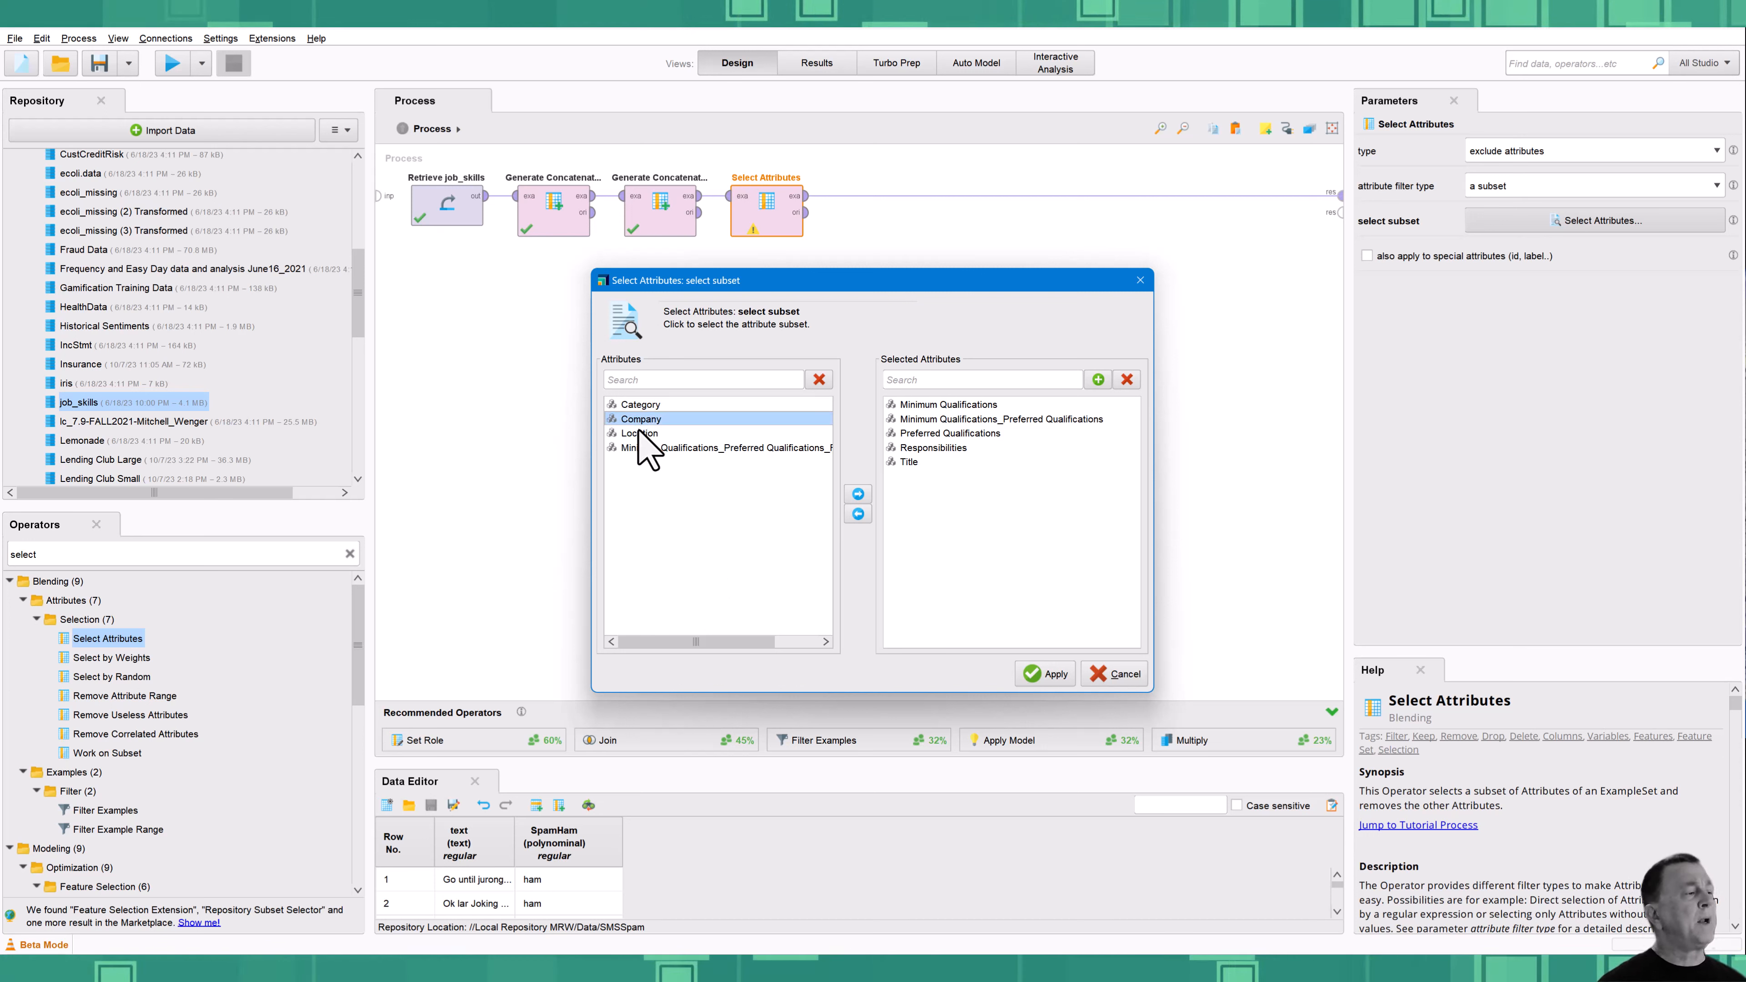
click(638, 434)
click(636, 448)
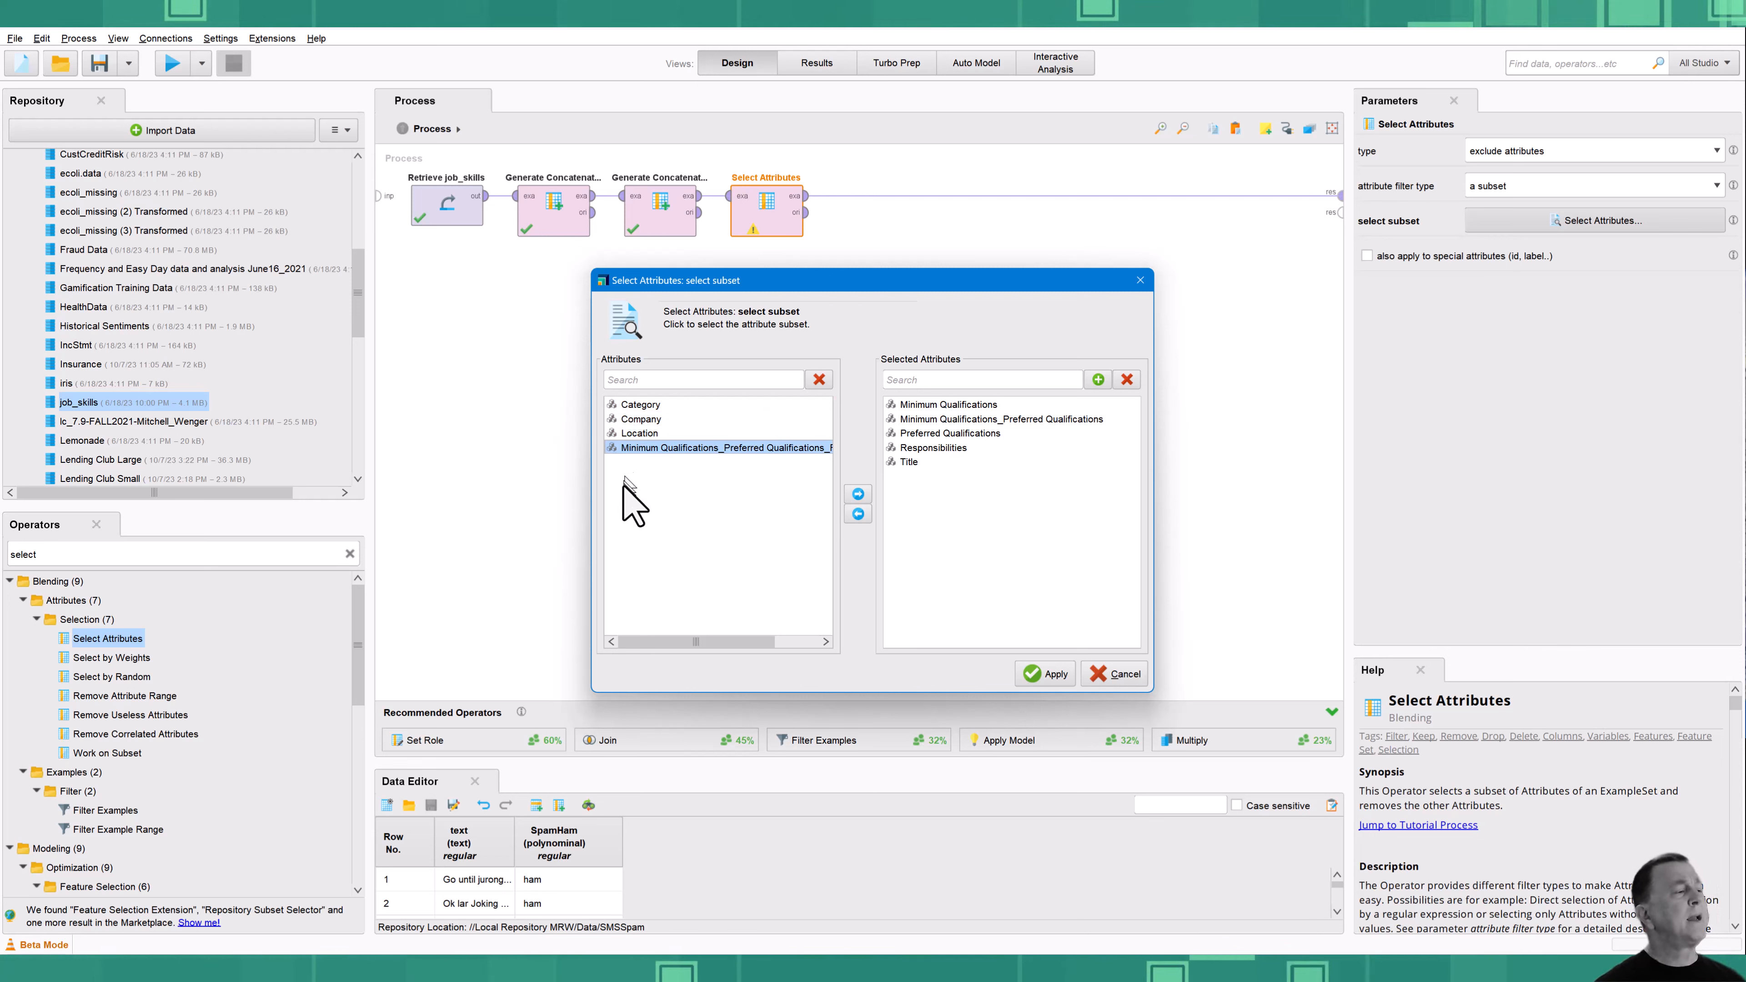
click(1039, 674)
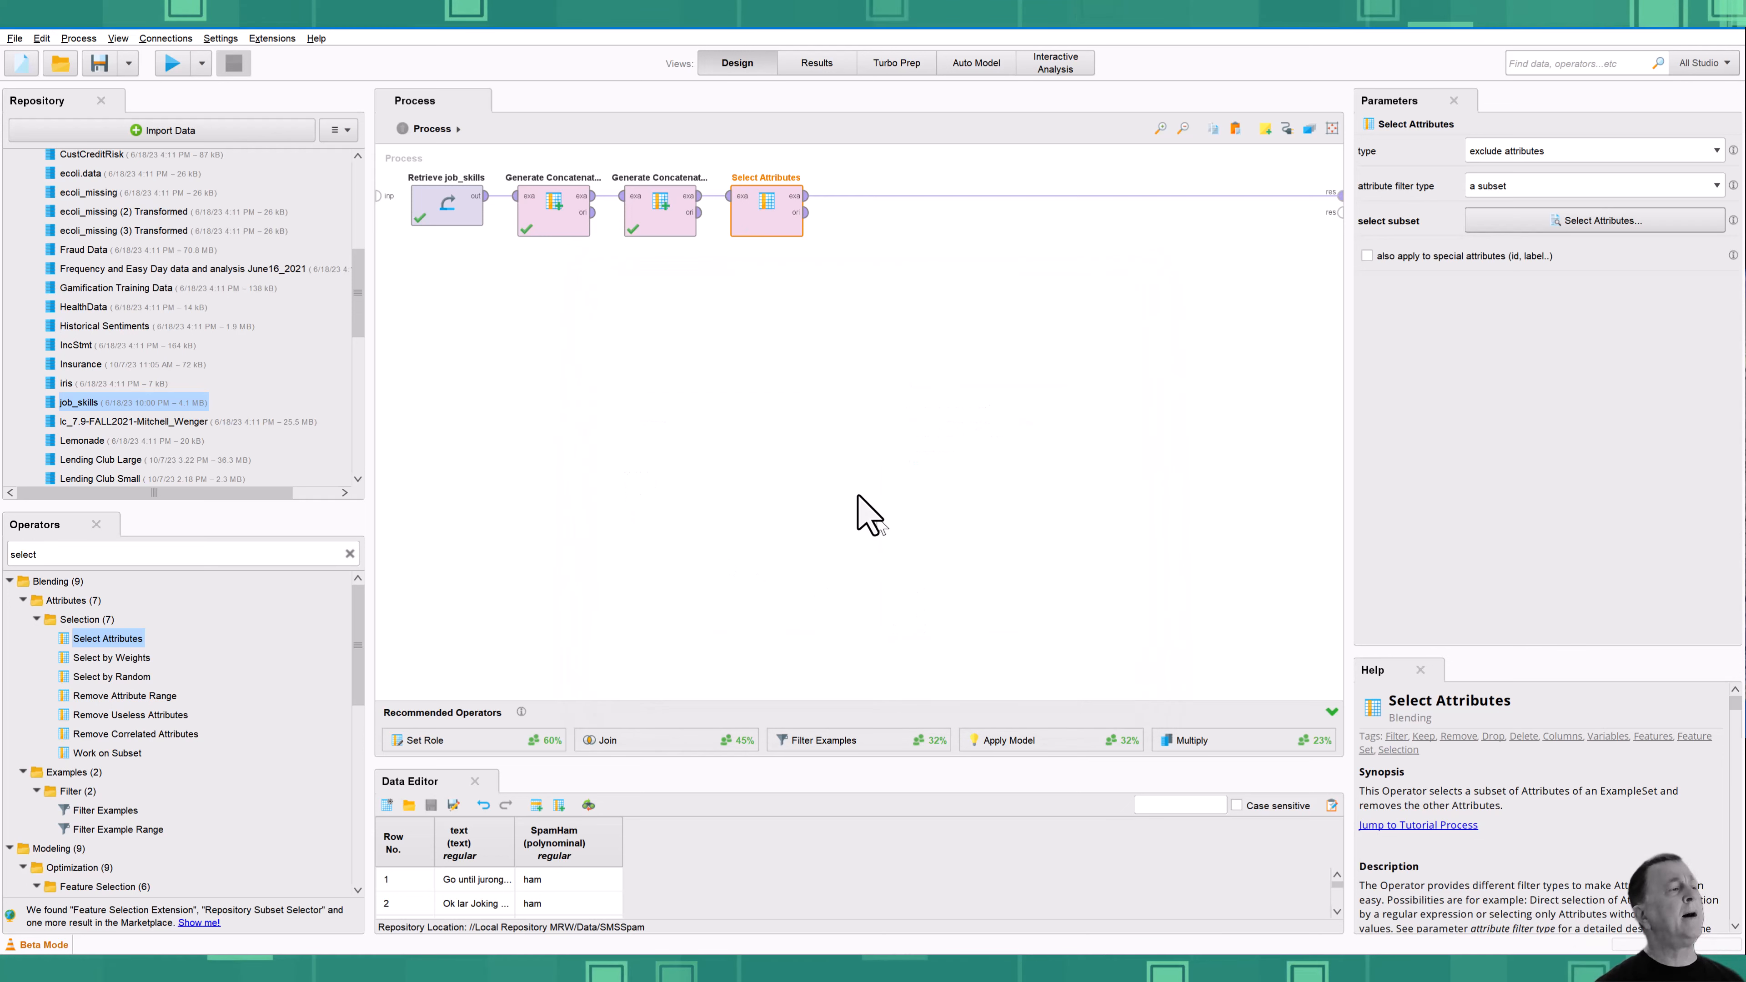
Save and run the process, and widen the Minimum Qualifications_Preferred Qualifications_Responsibilities column in the results
click(172, 66)
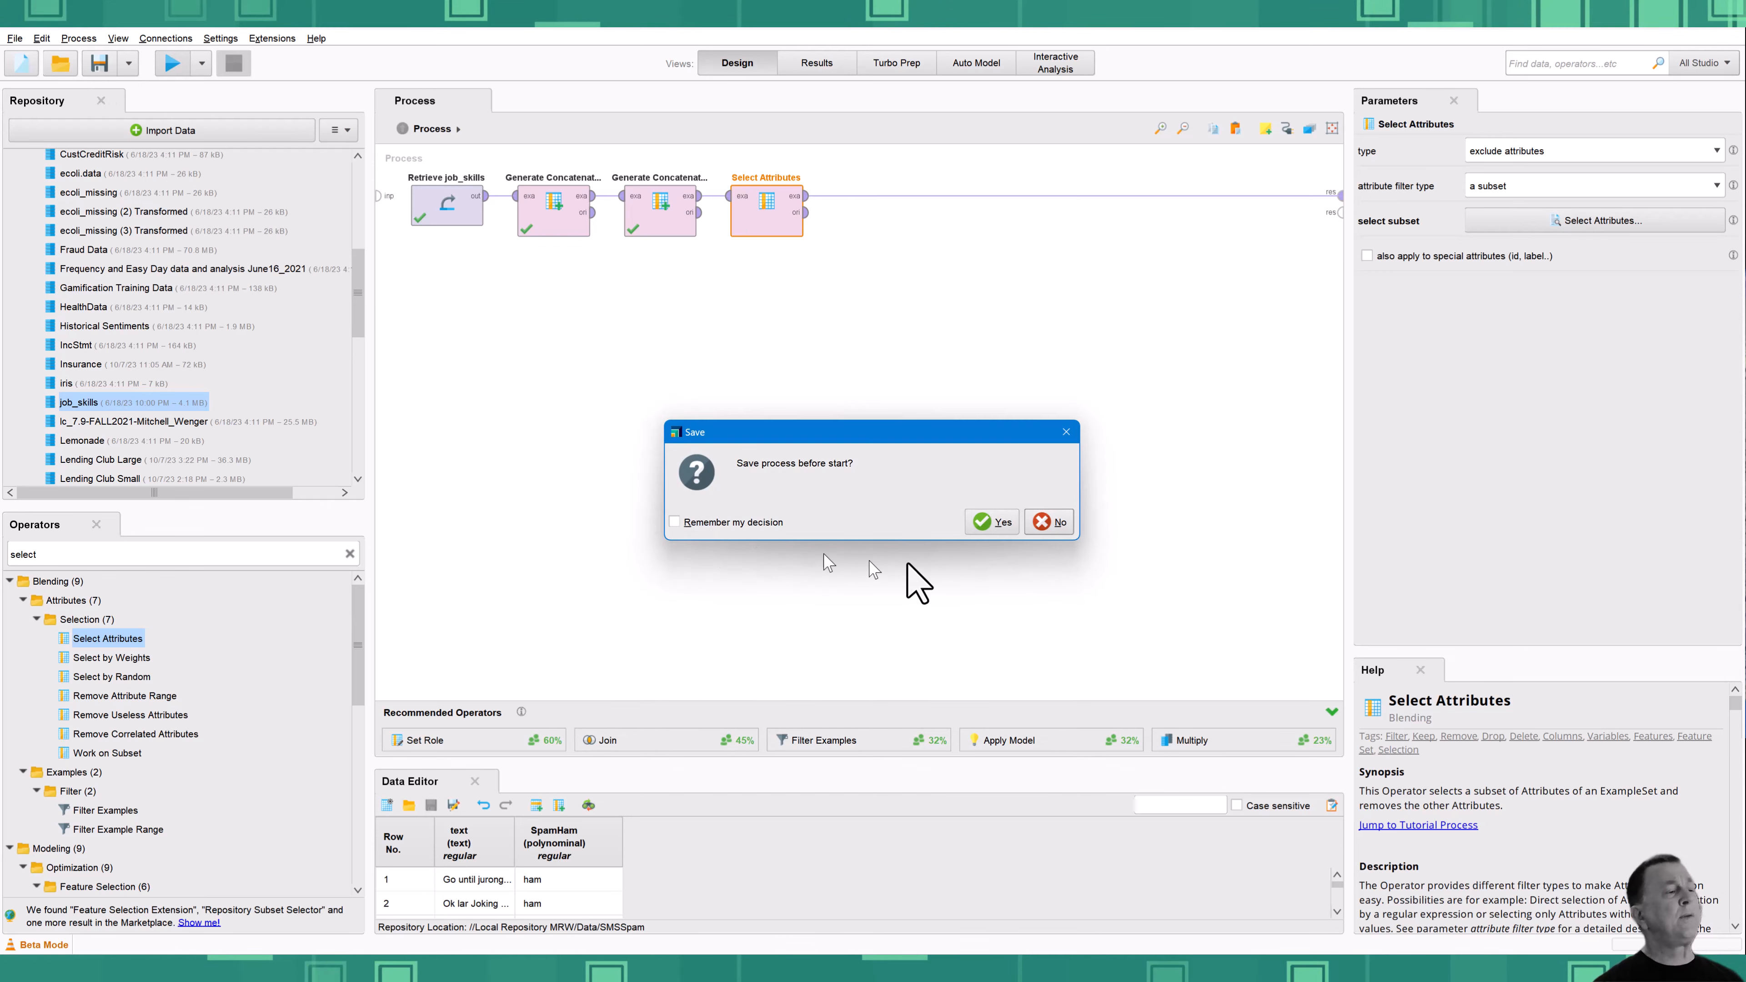
click(997, 523)
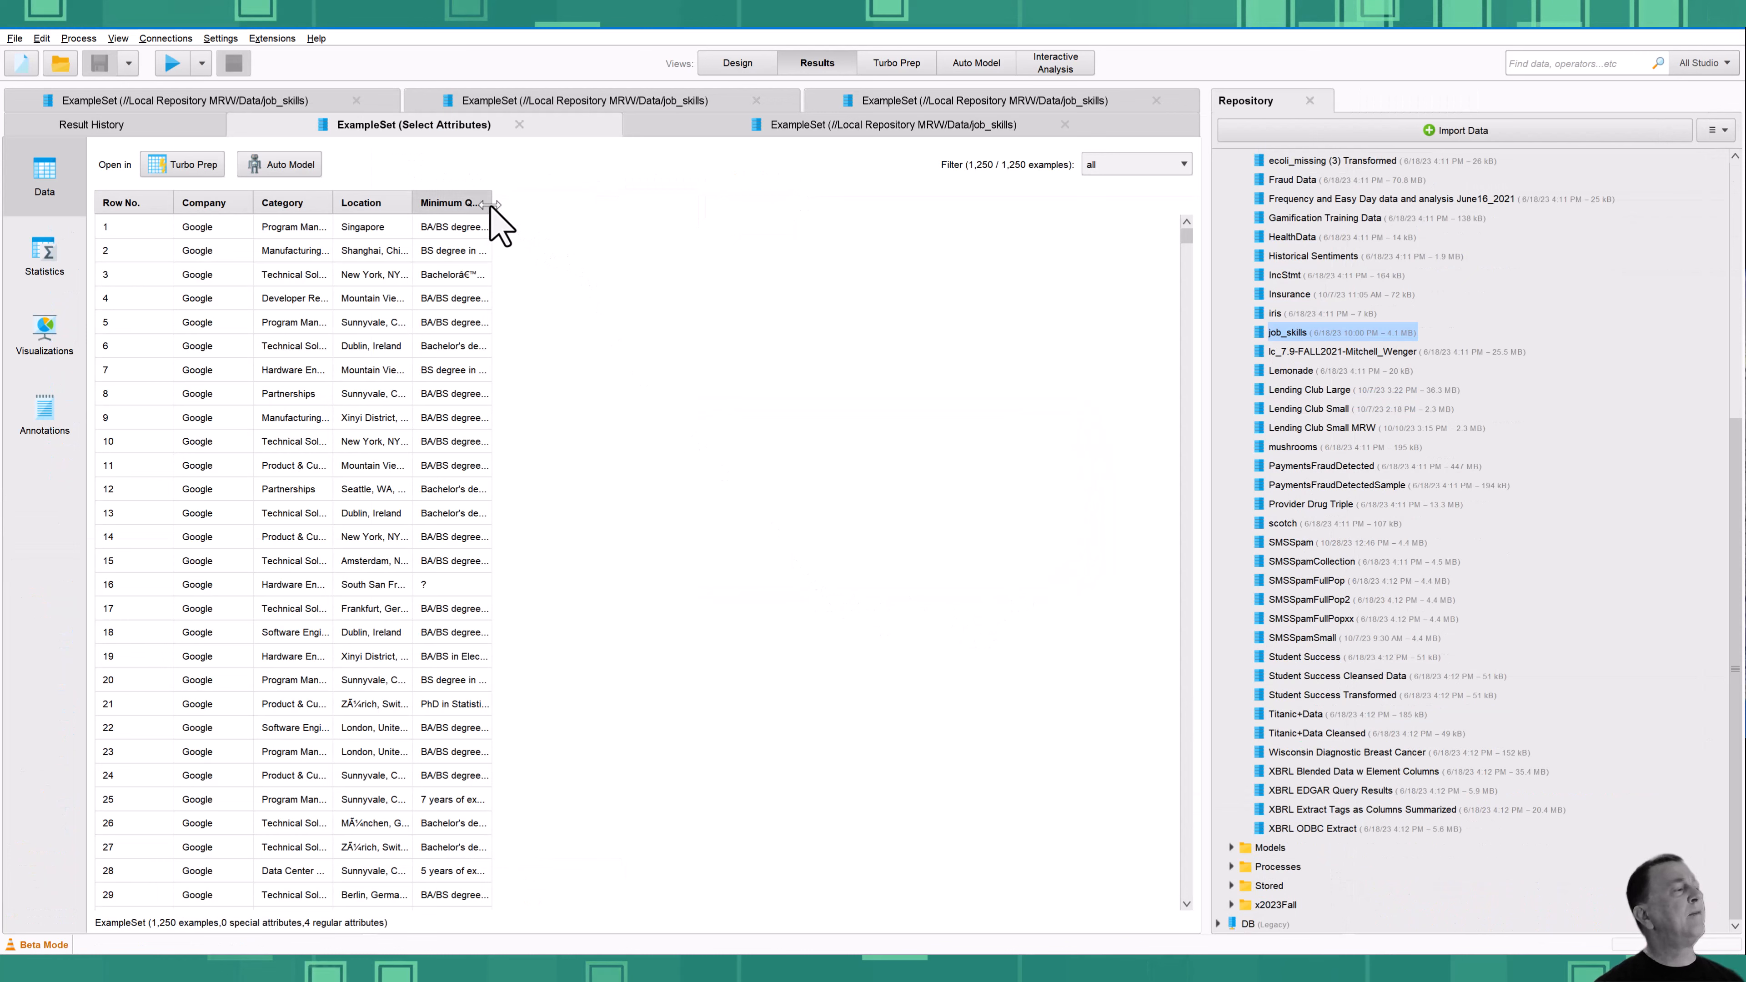
drag(491, 205, 1080, 265)
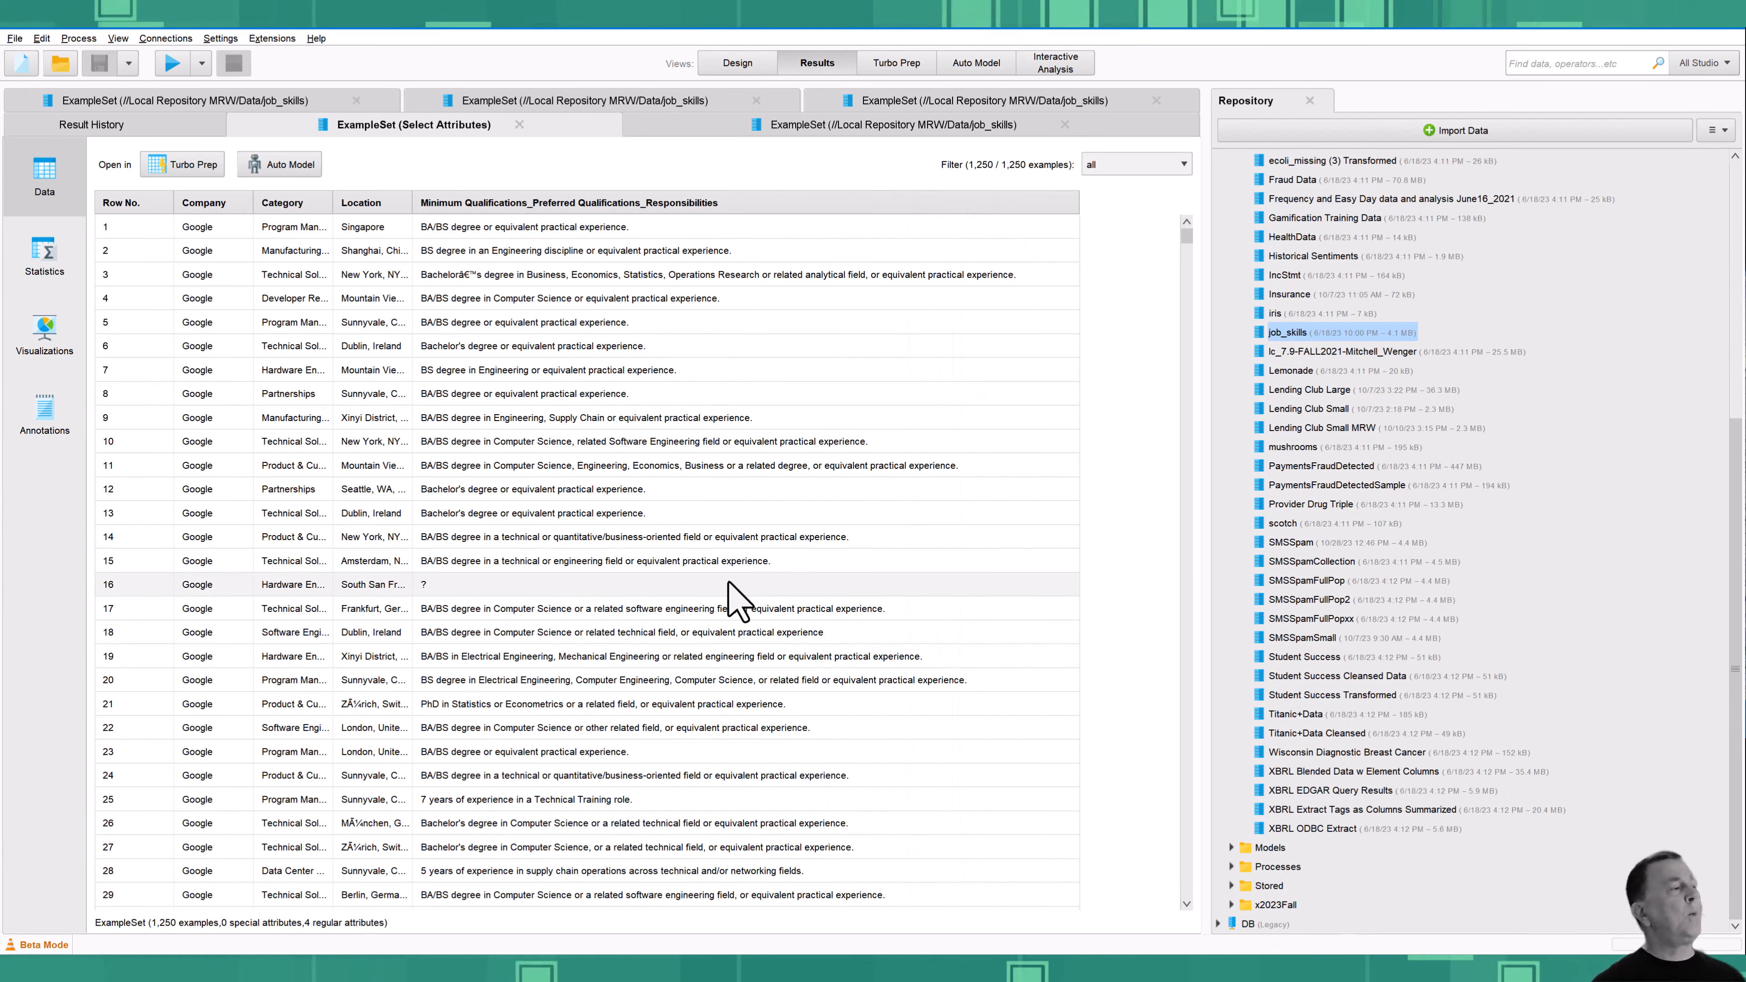
Review the process design with Select Attributes, and examine the statistics and types of the remaining result attributes
click(737, 63)
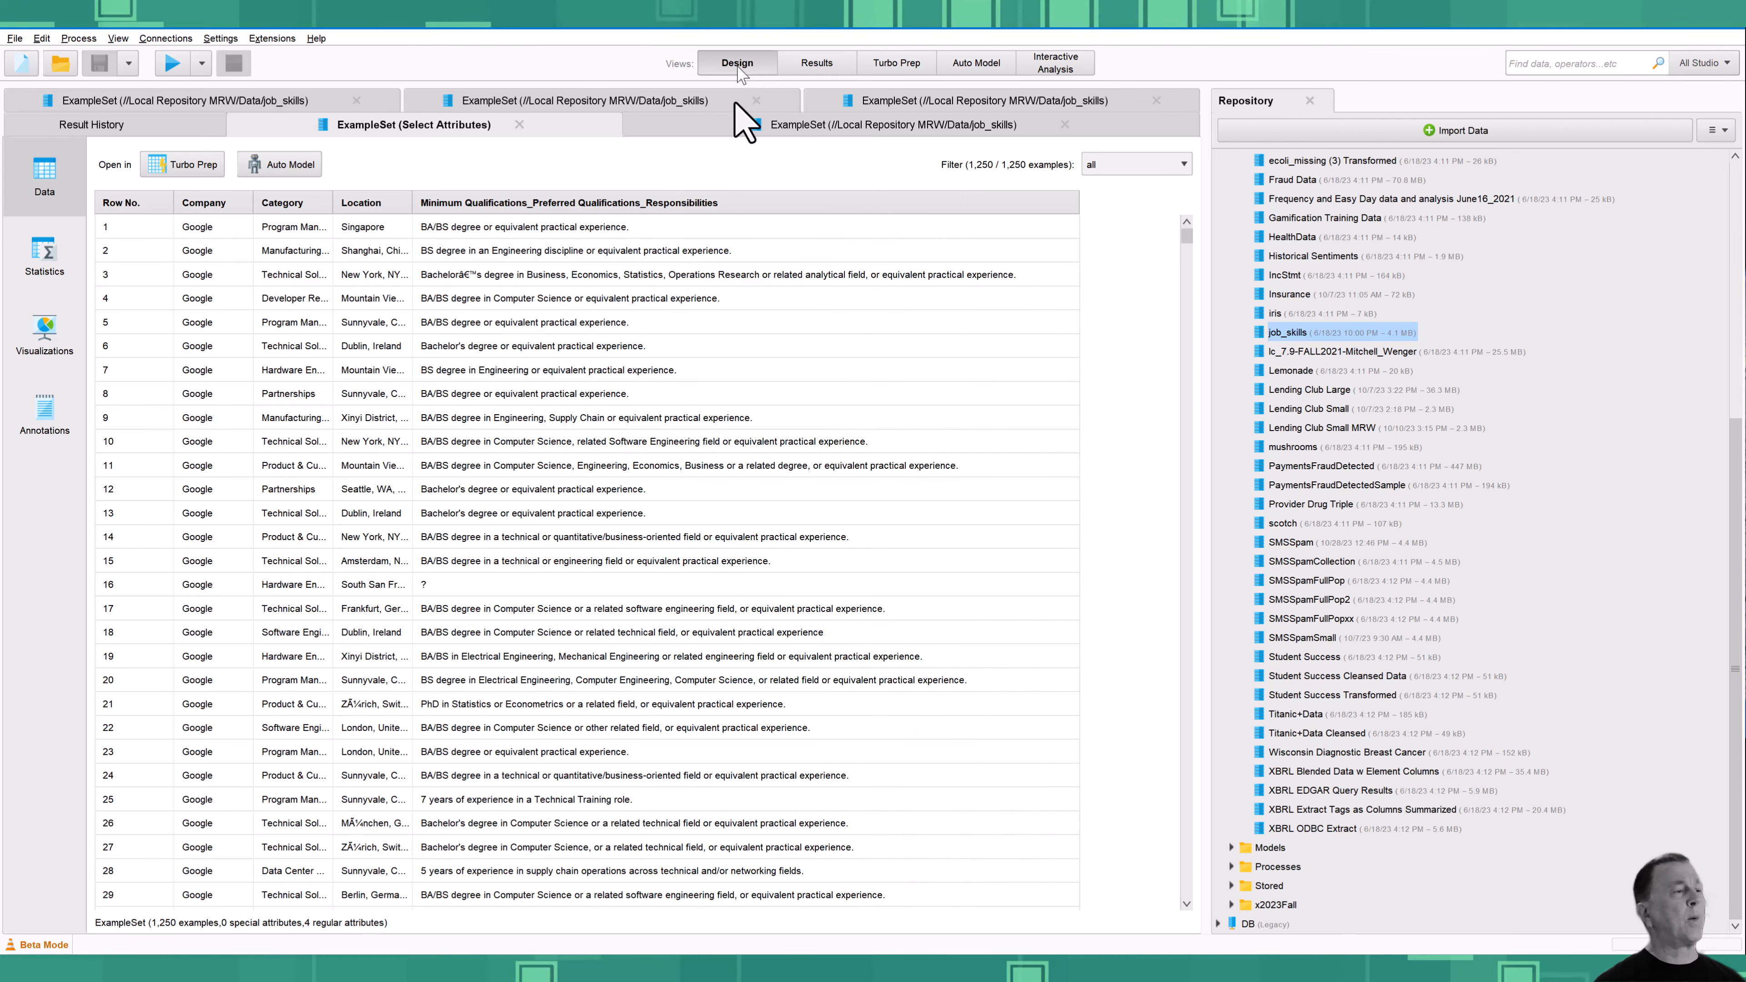
click(616, 572)
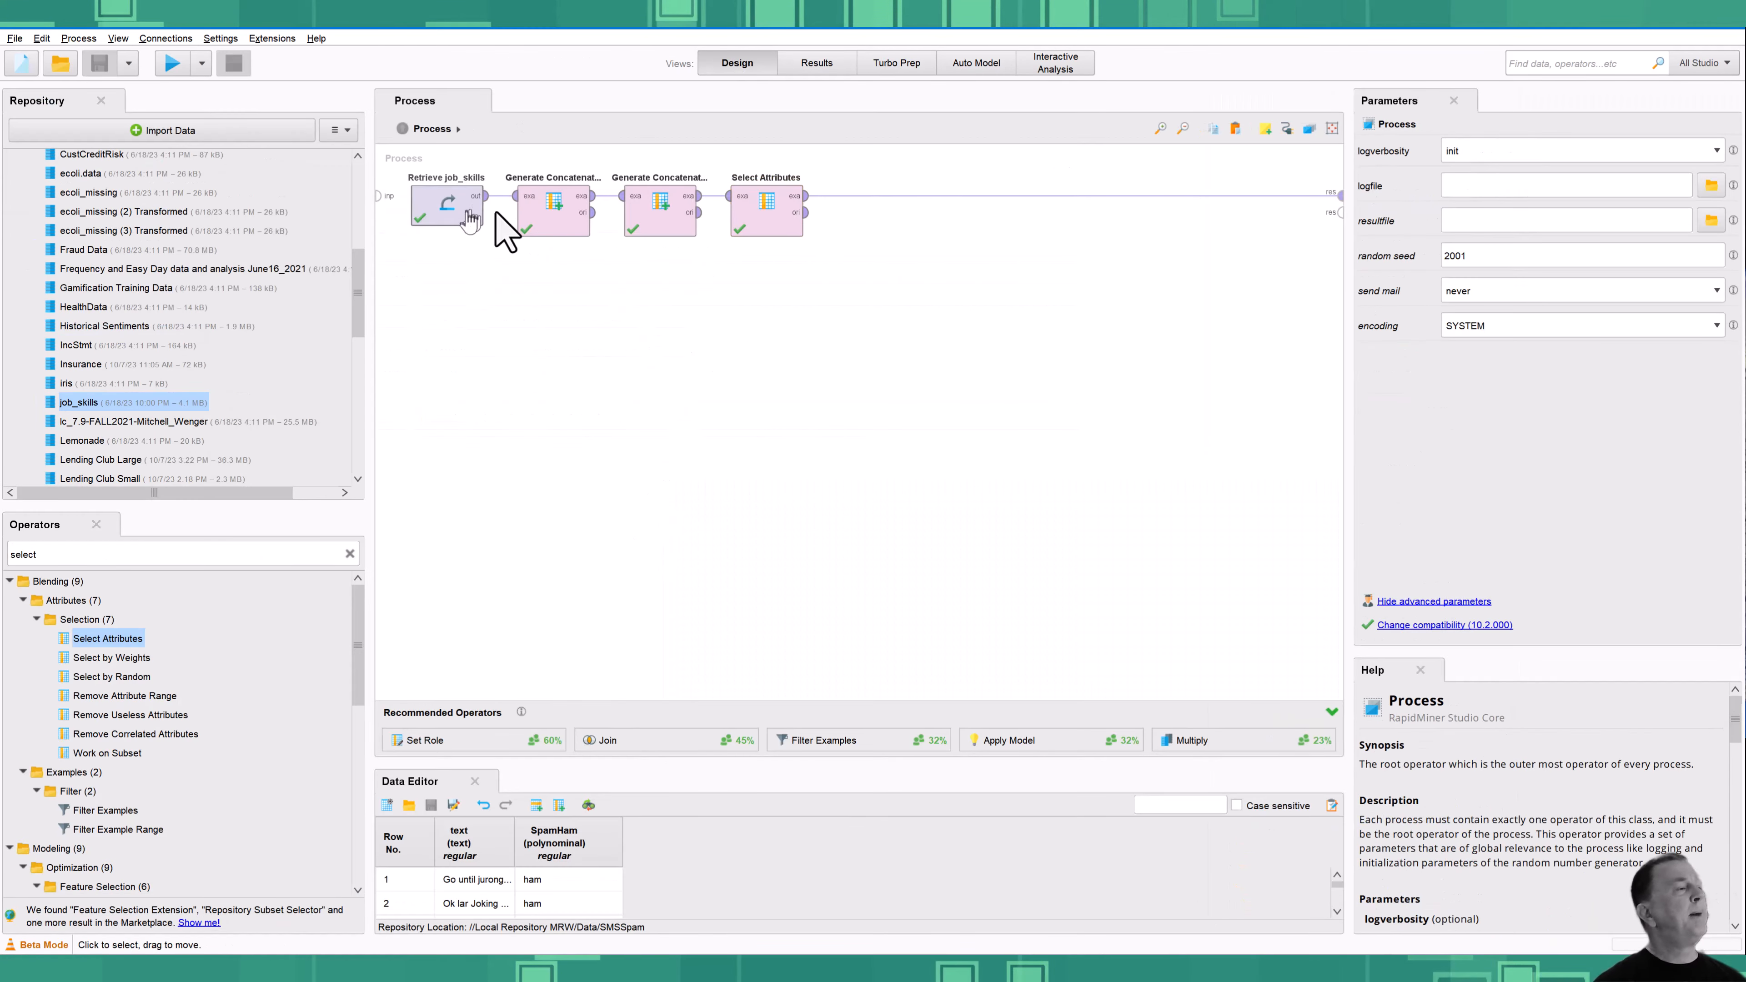
click(822, 62)
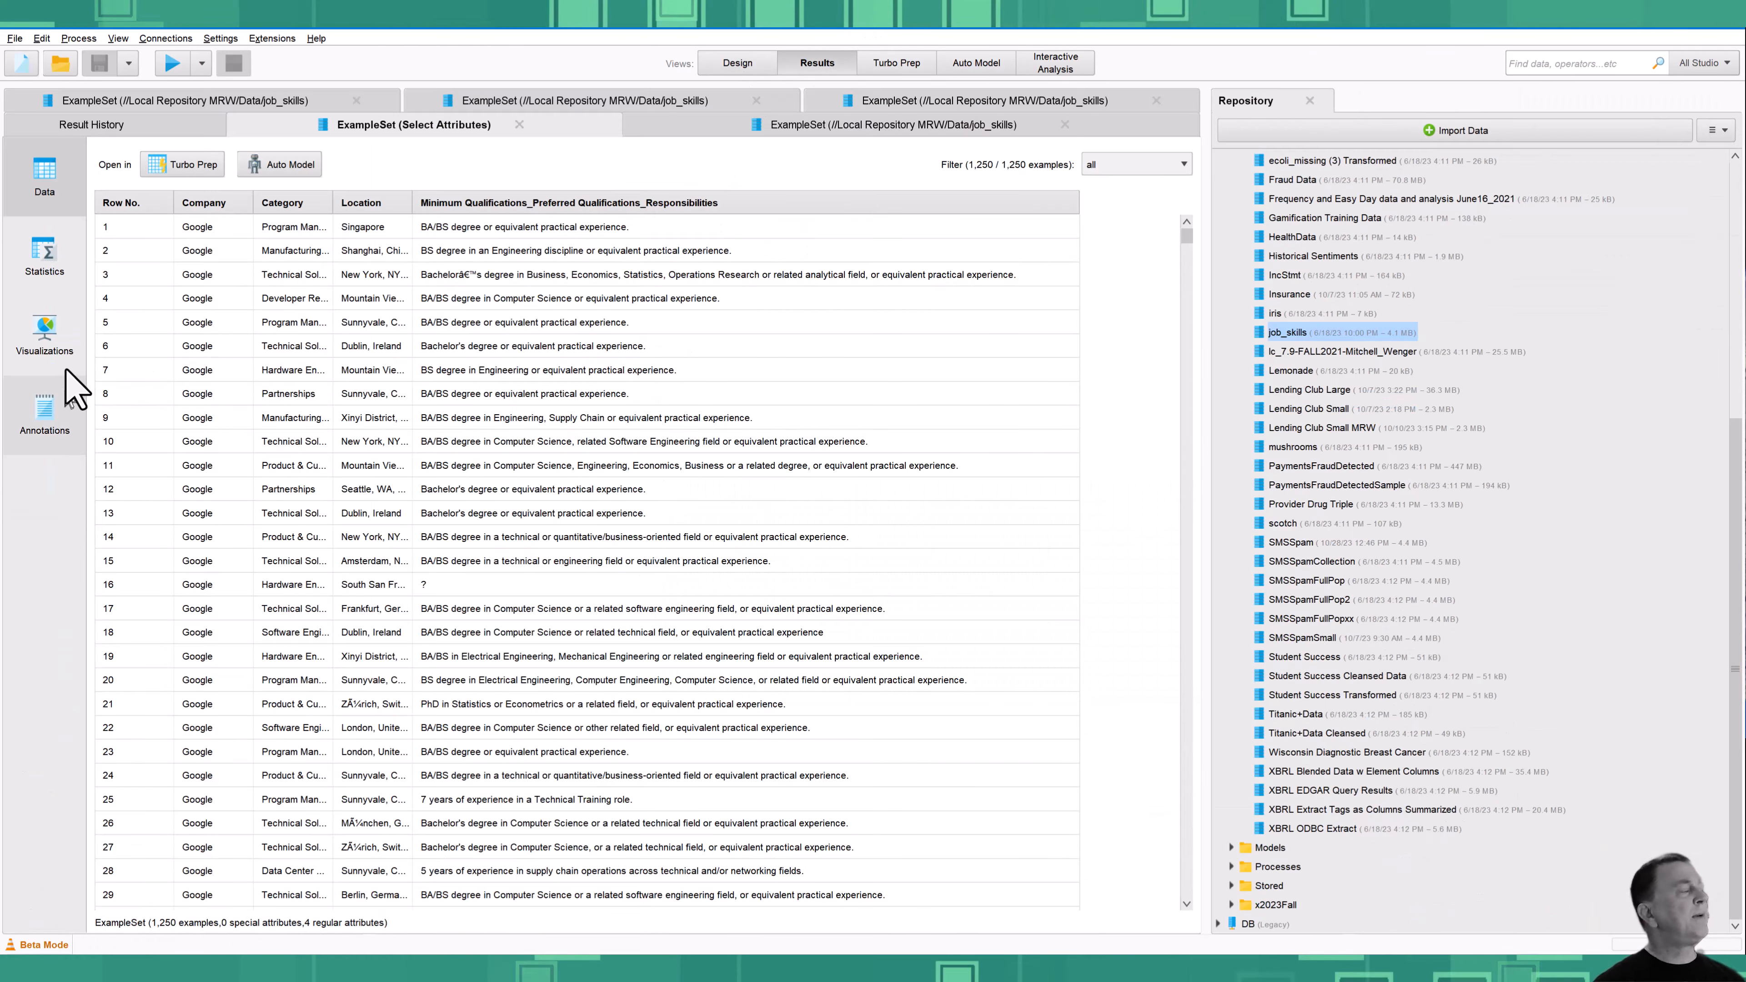
click(48, 265)
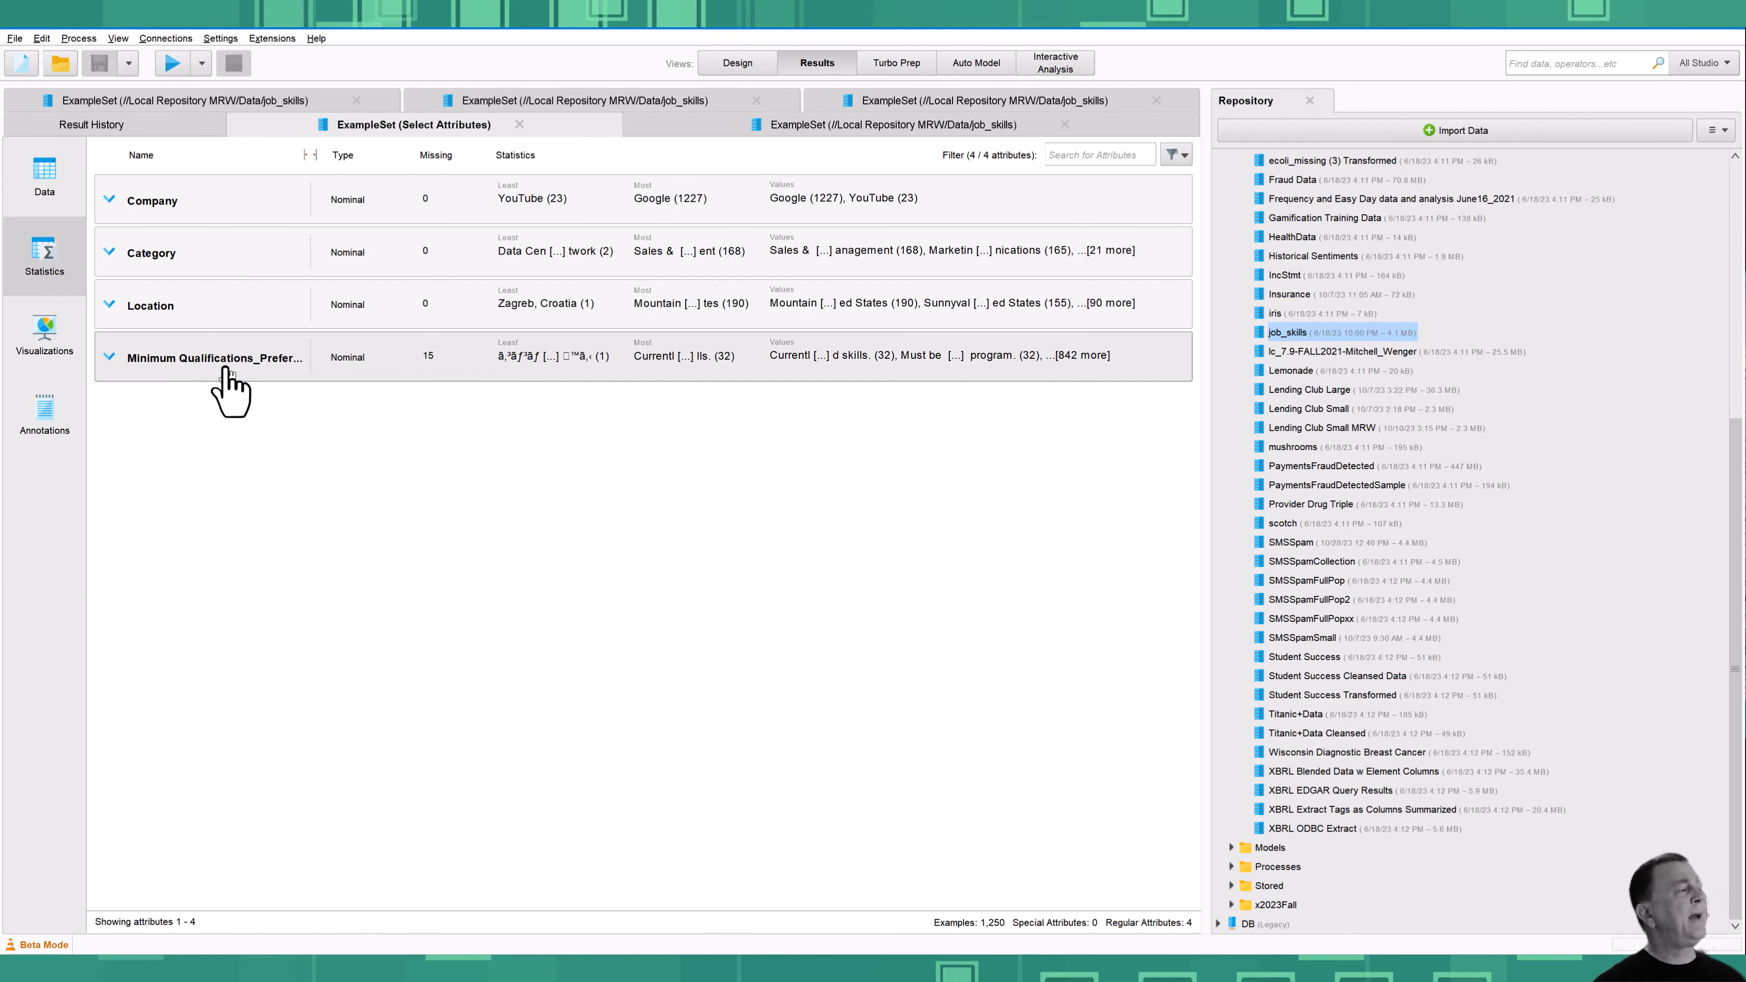
Return to the process design and add a Nominal to Text operator after Select Attributes
click(746, 64)
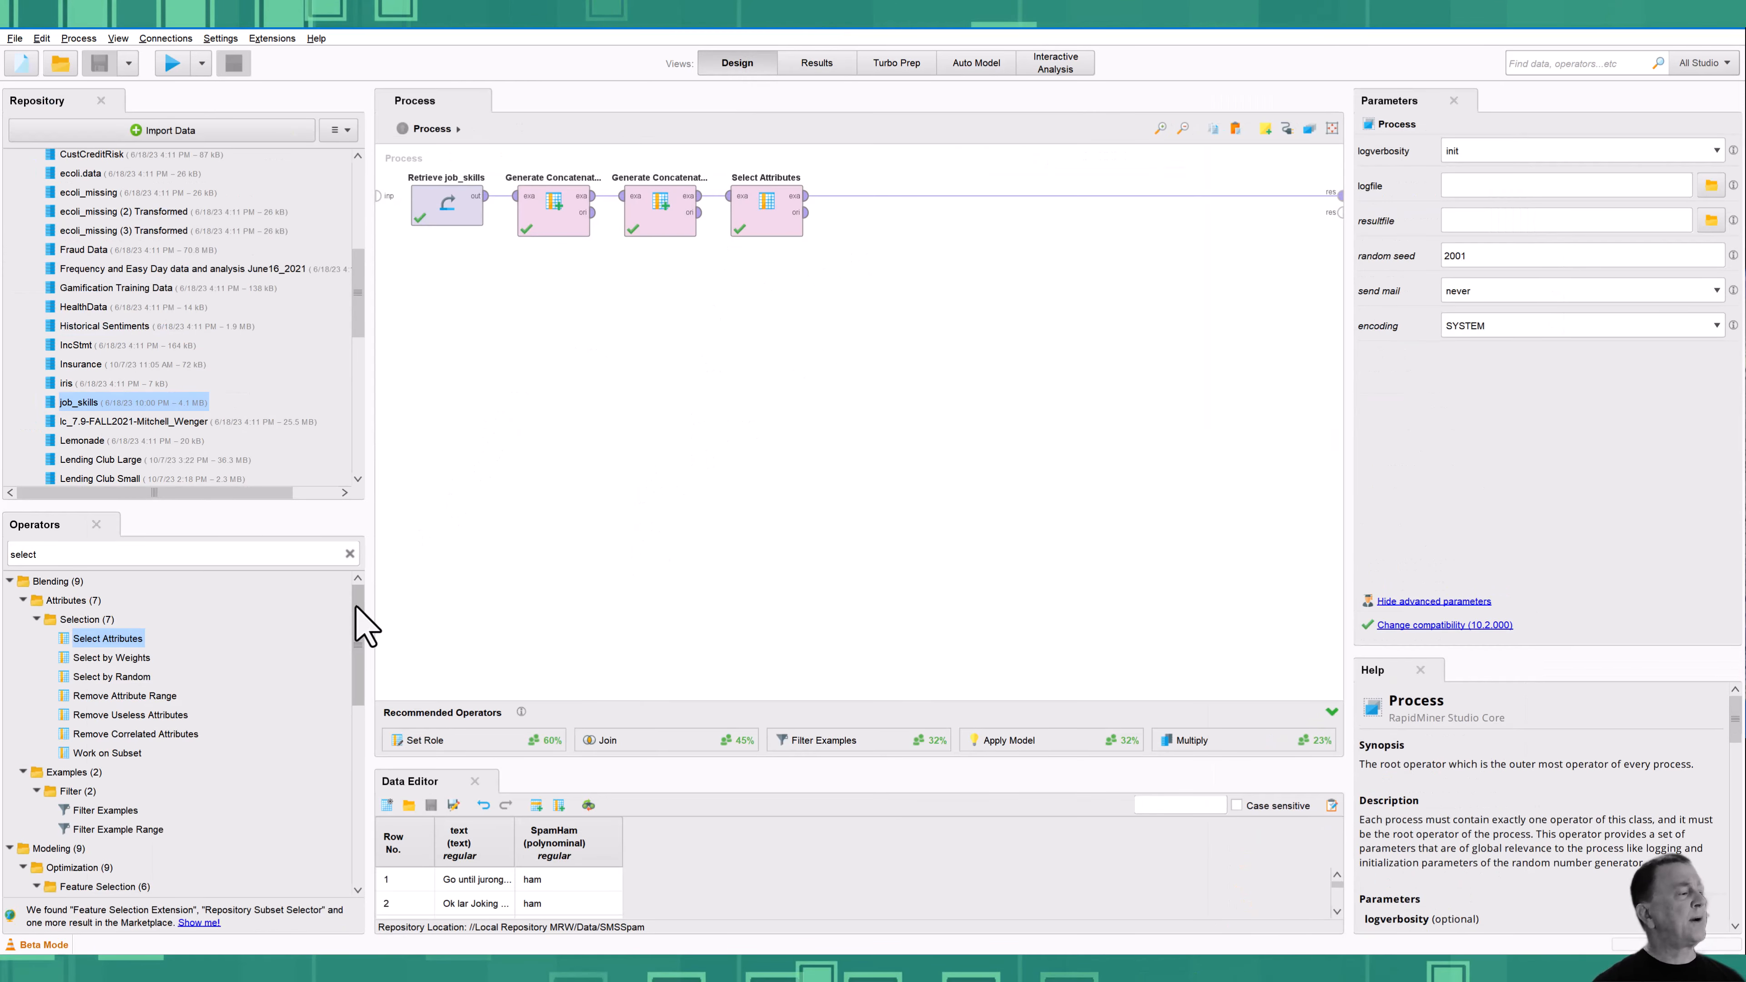
double_click(150, 556)
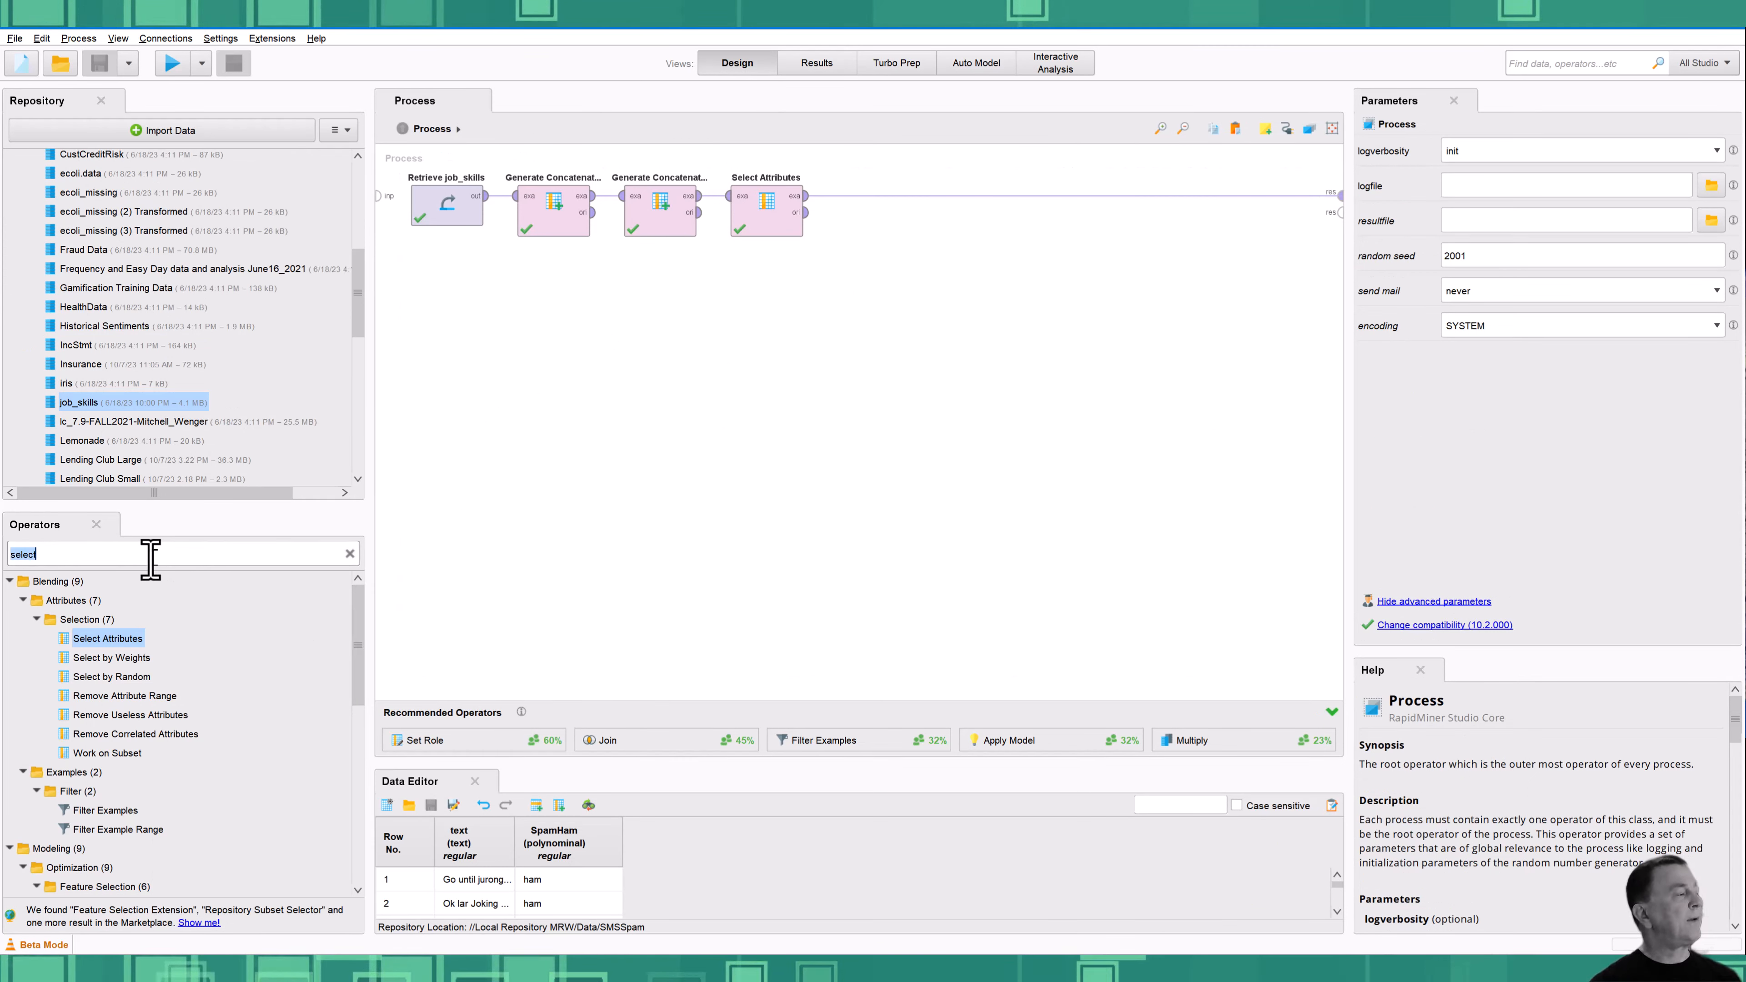
text(nominal t)
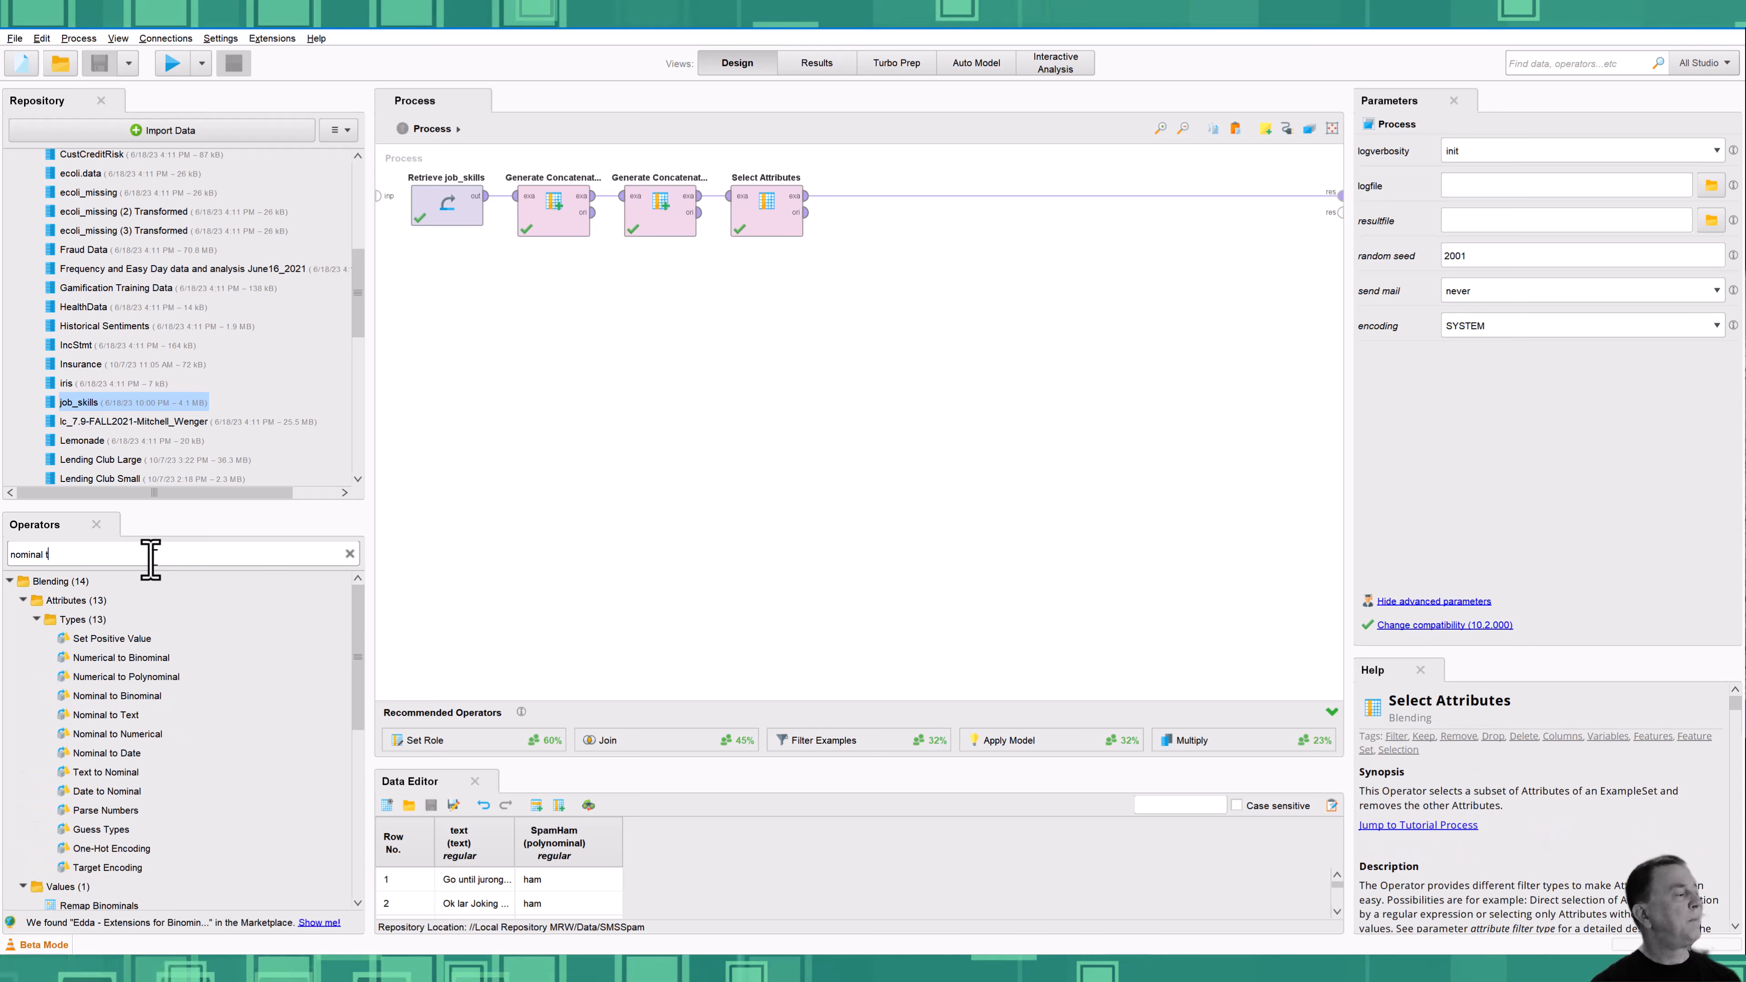
text(o text)
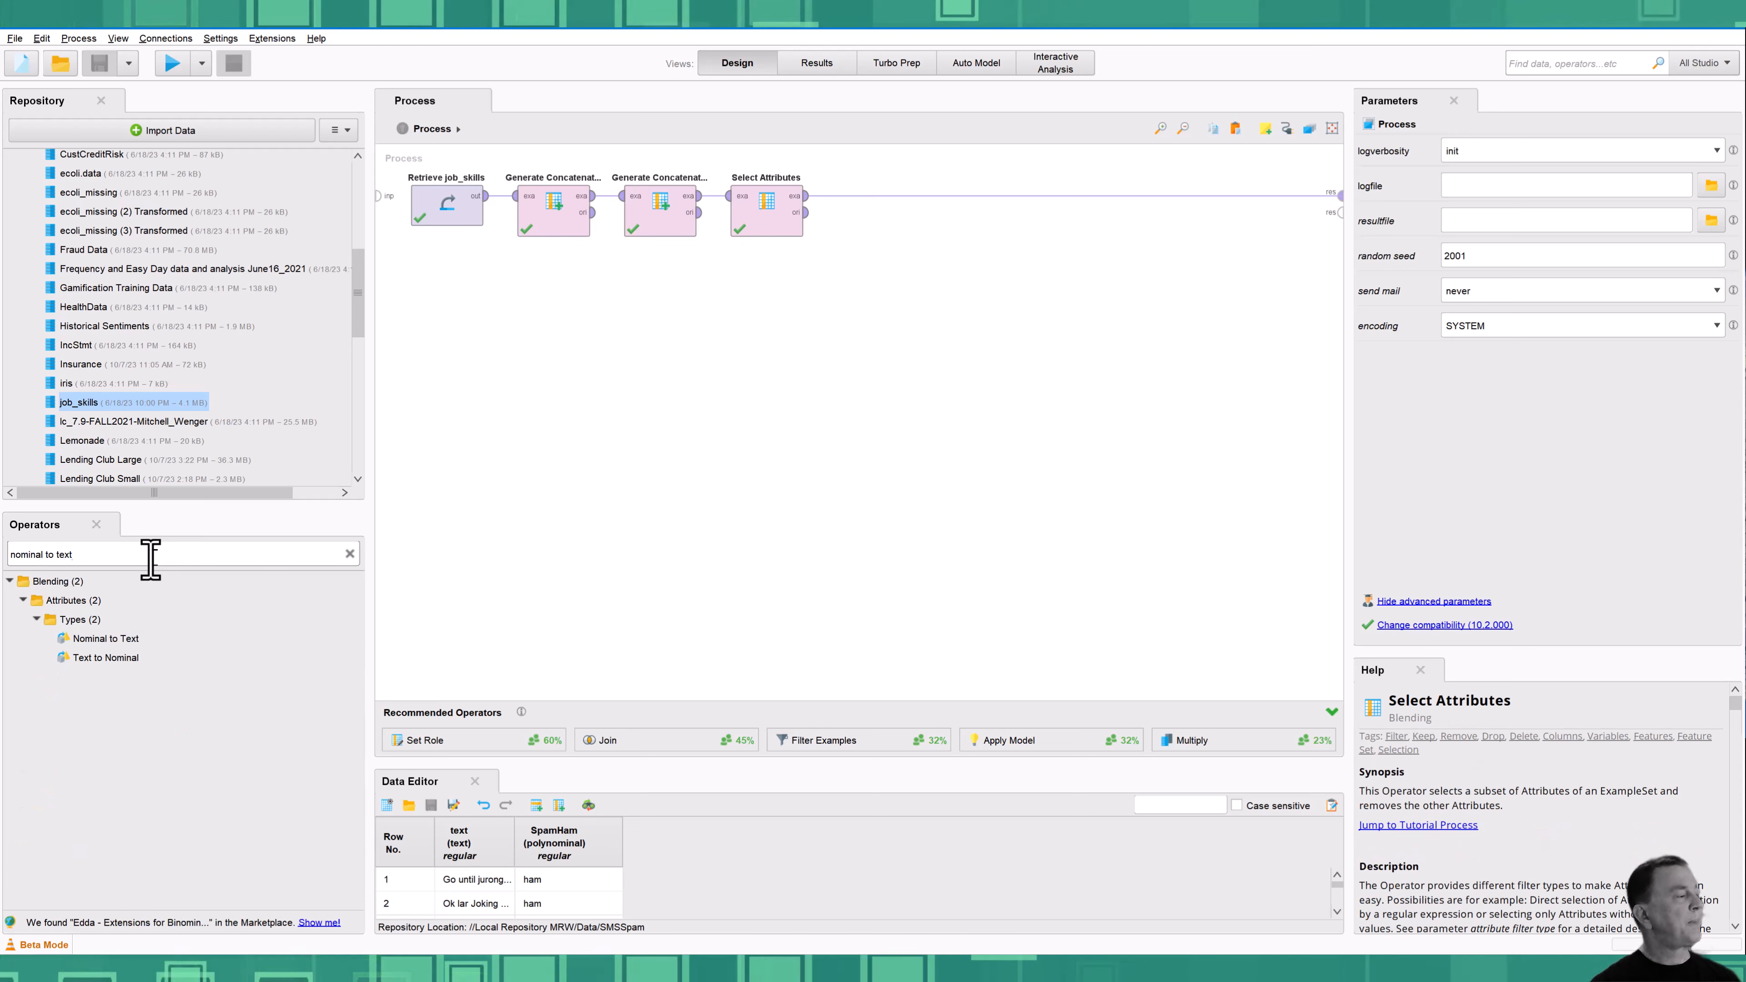
drag(107, 639, 867, 213)
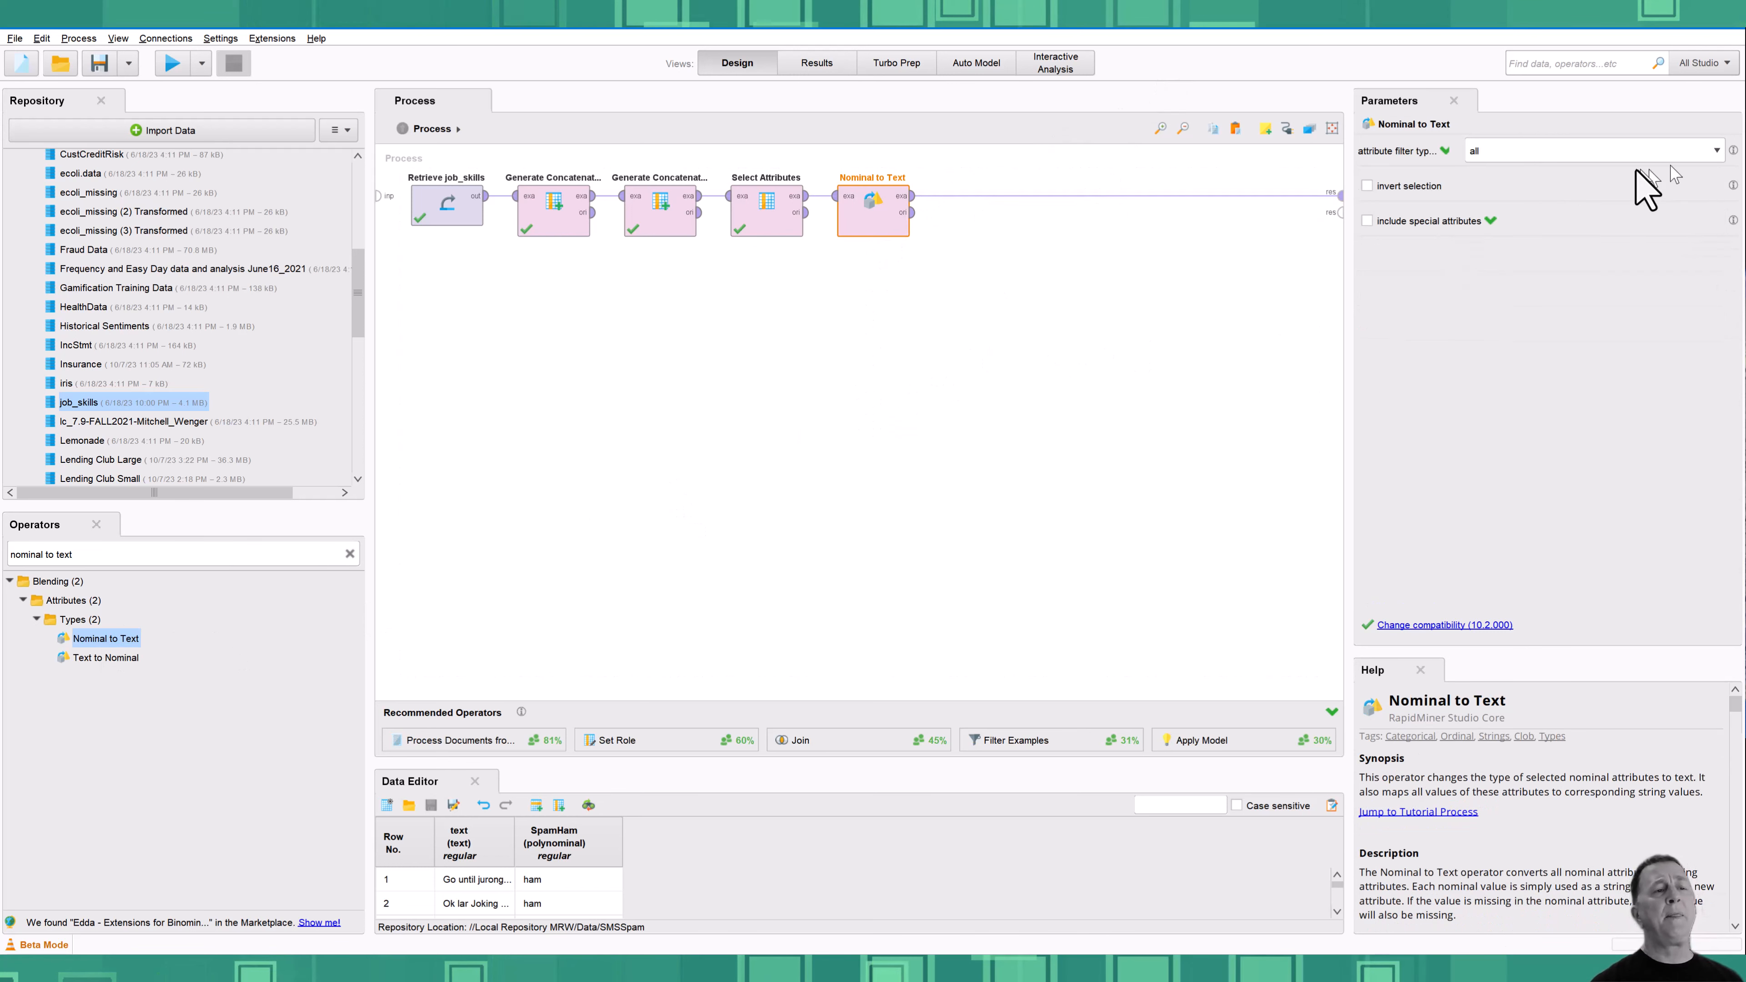
Set Nominal to Text to filter a single attribute, Minimum Qualifications_Preferred Qualifications_Responsibilities
click(1644, 155)
click(1552, 184)
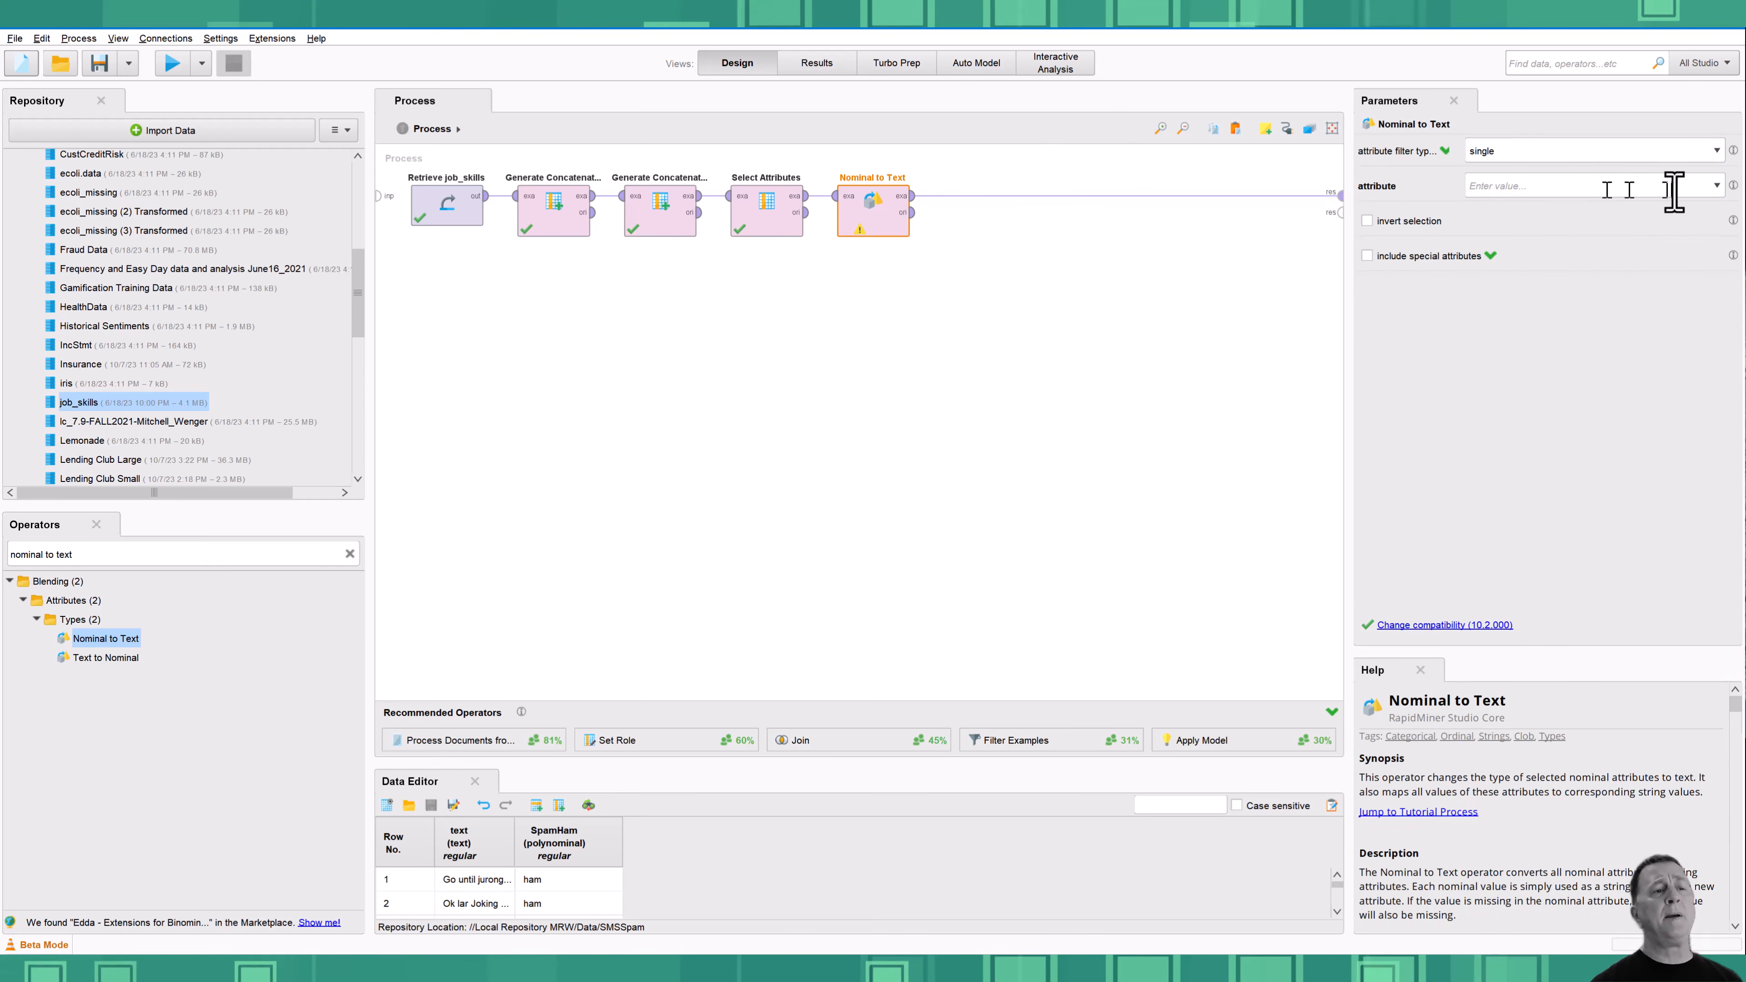
click(1715, 185)
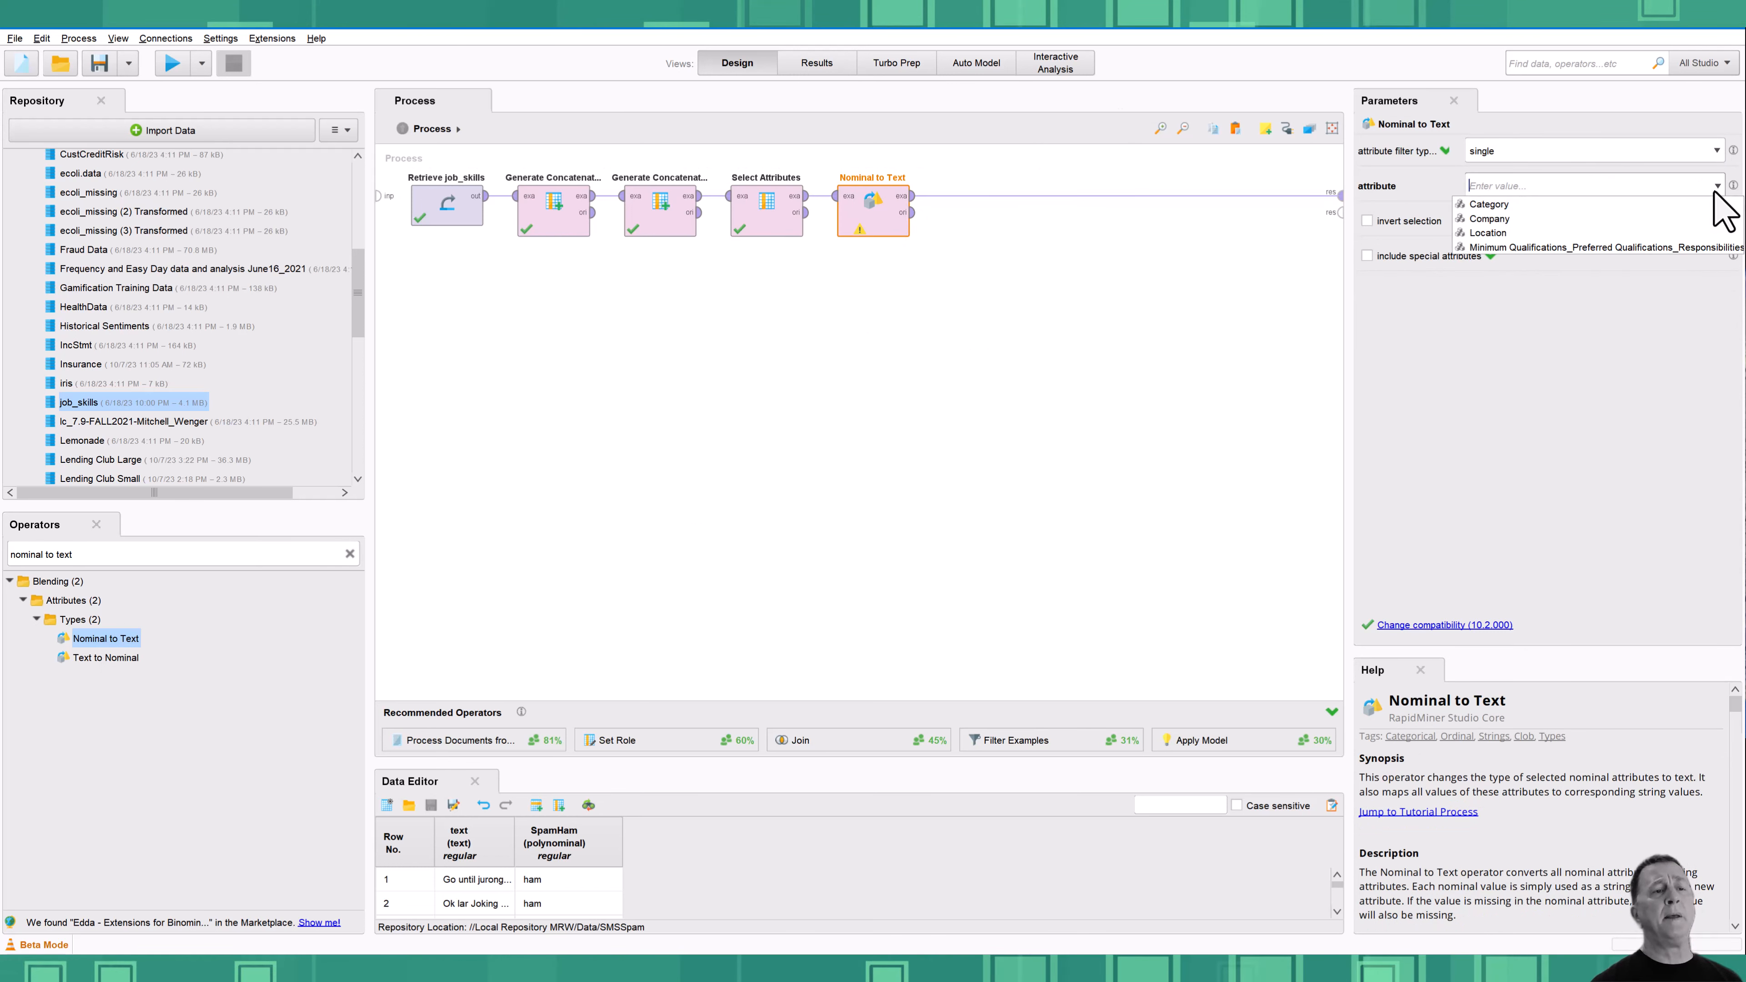
click(1563, 248)
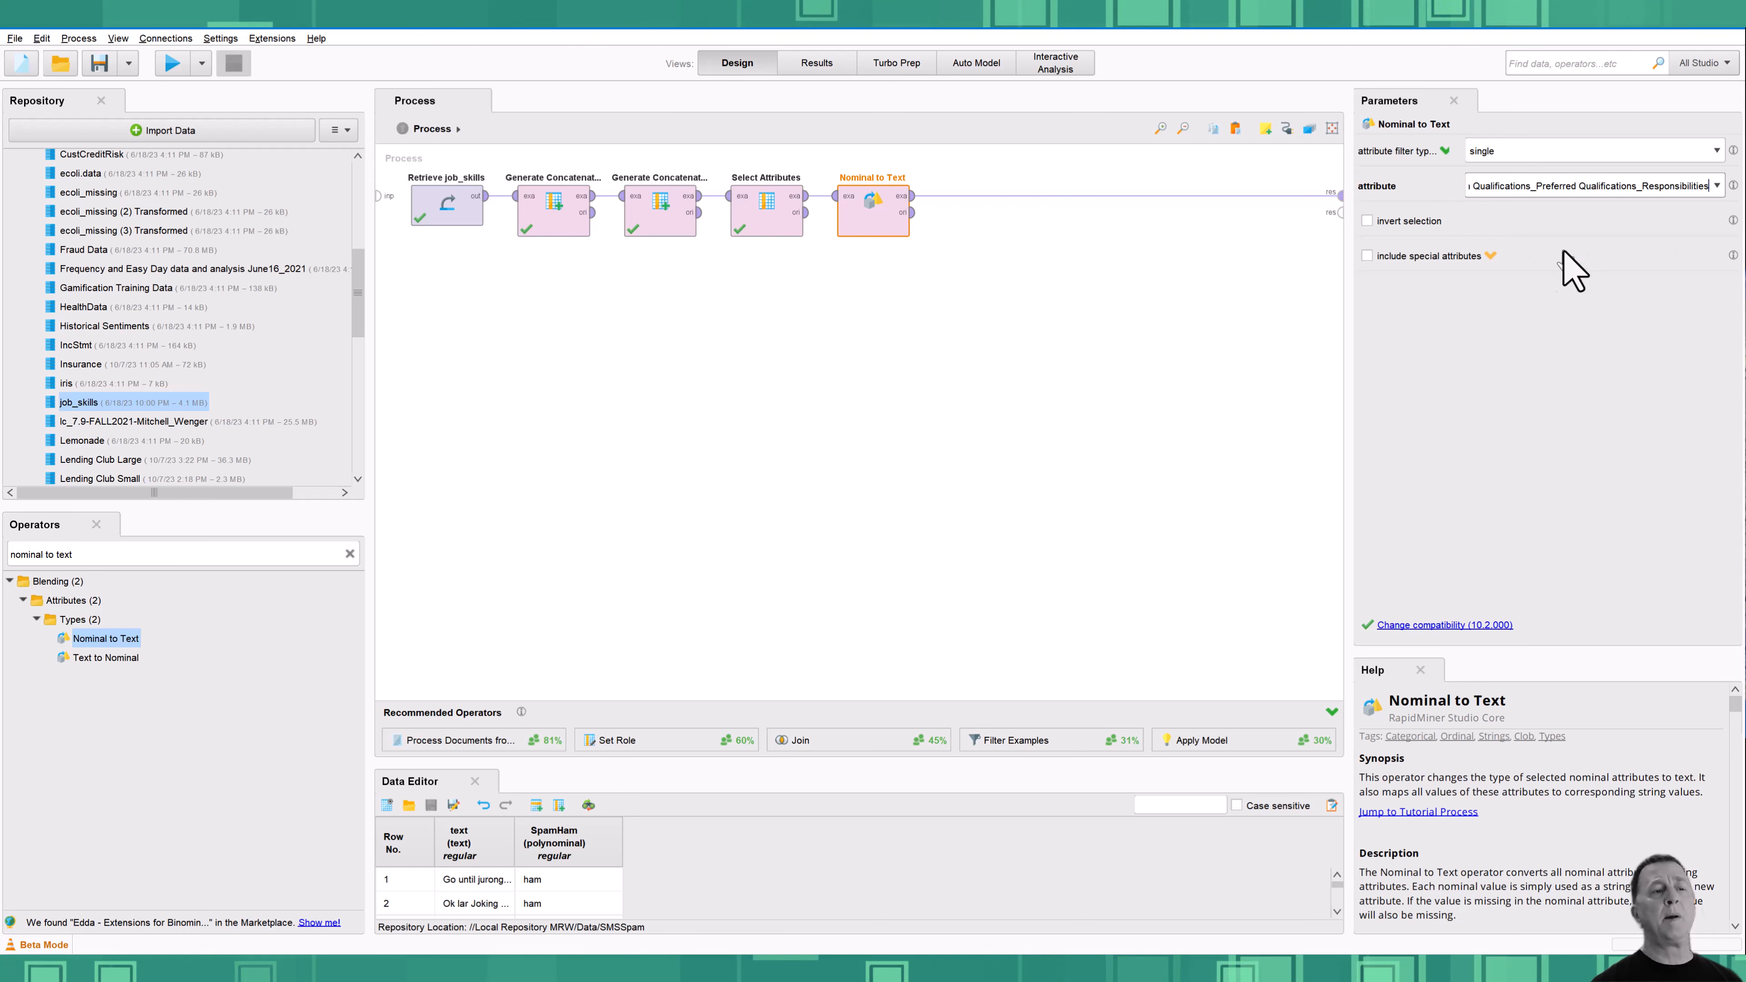
click(1022, 389)
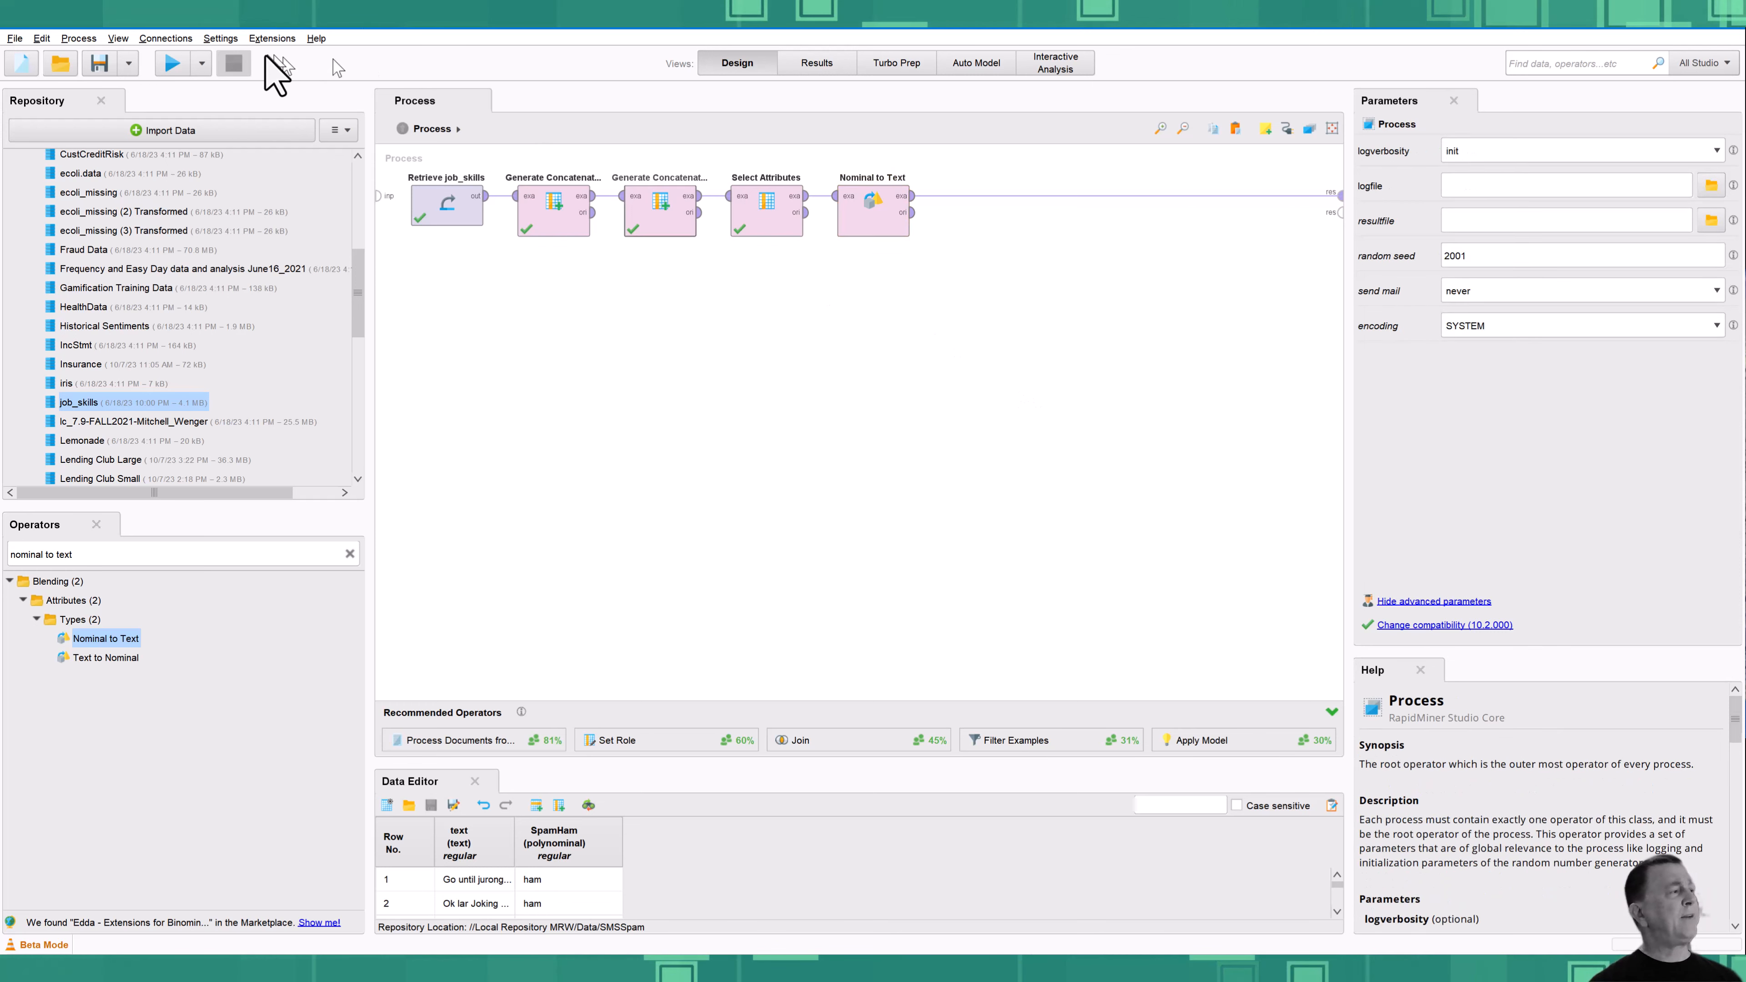
Save and run the process, and examine the combined attribute's data and statistics in the results
click(173, 59)
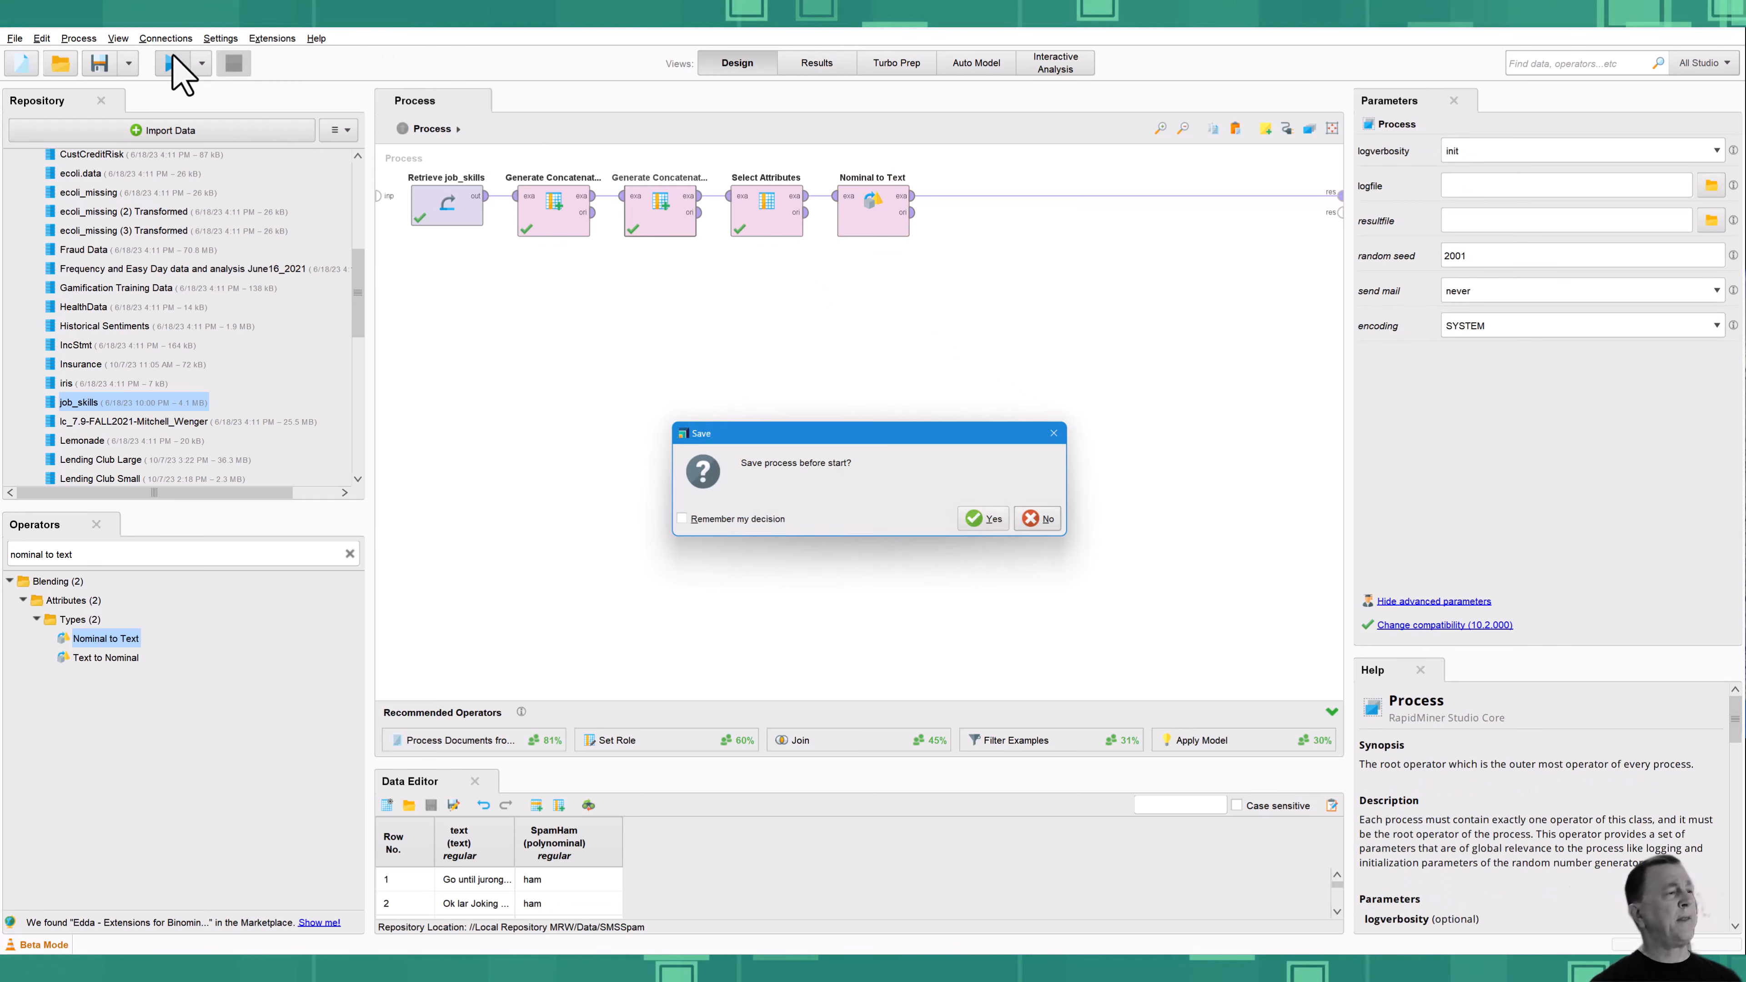
click(993, 524)
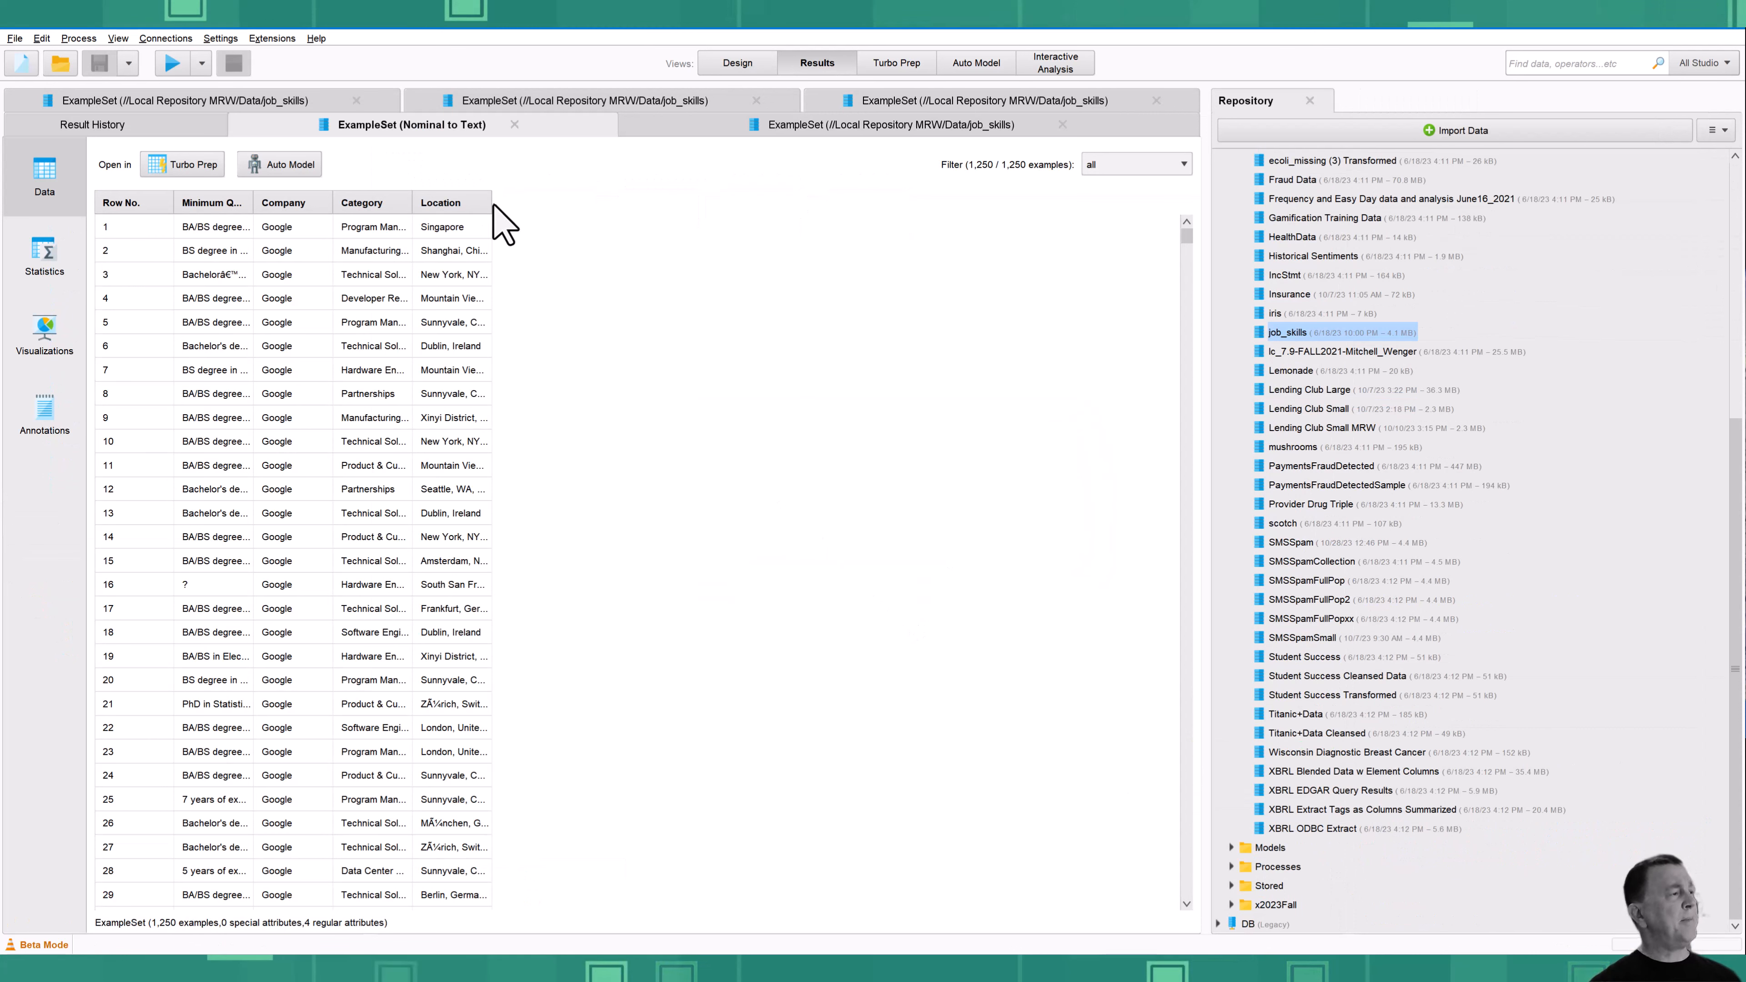
drag(490, 203, 886, 207)
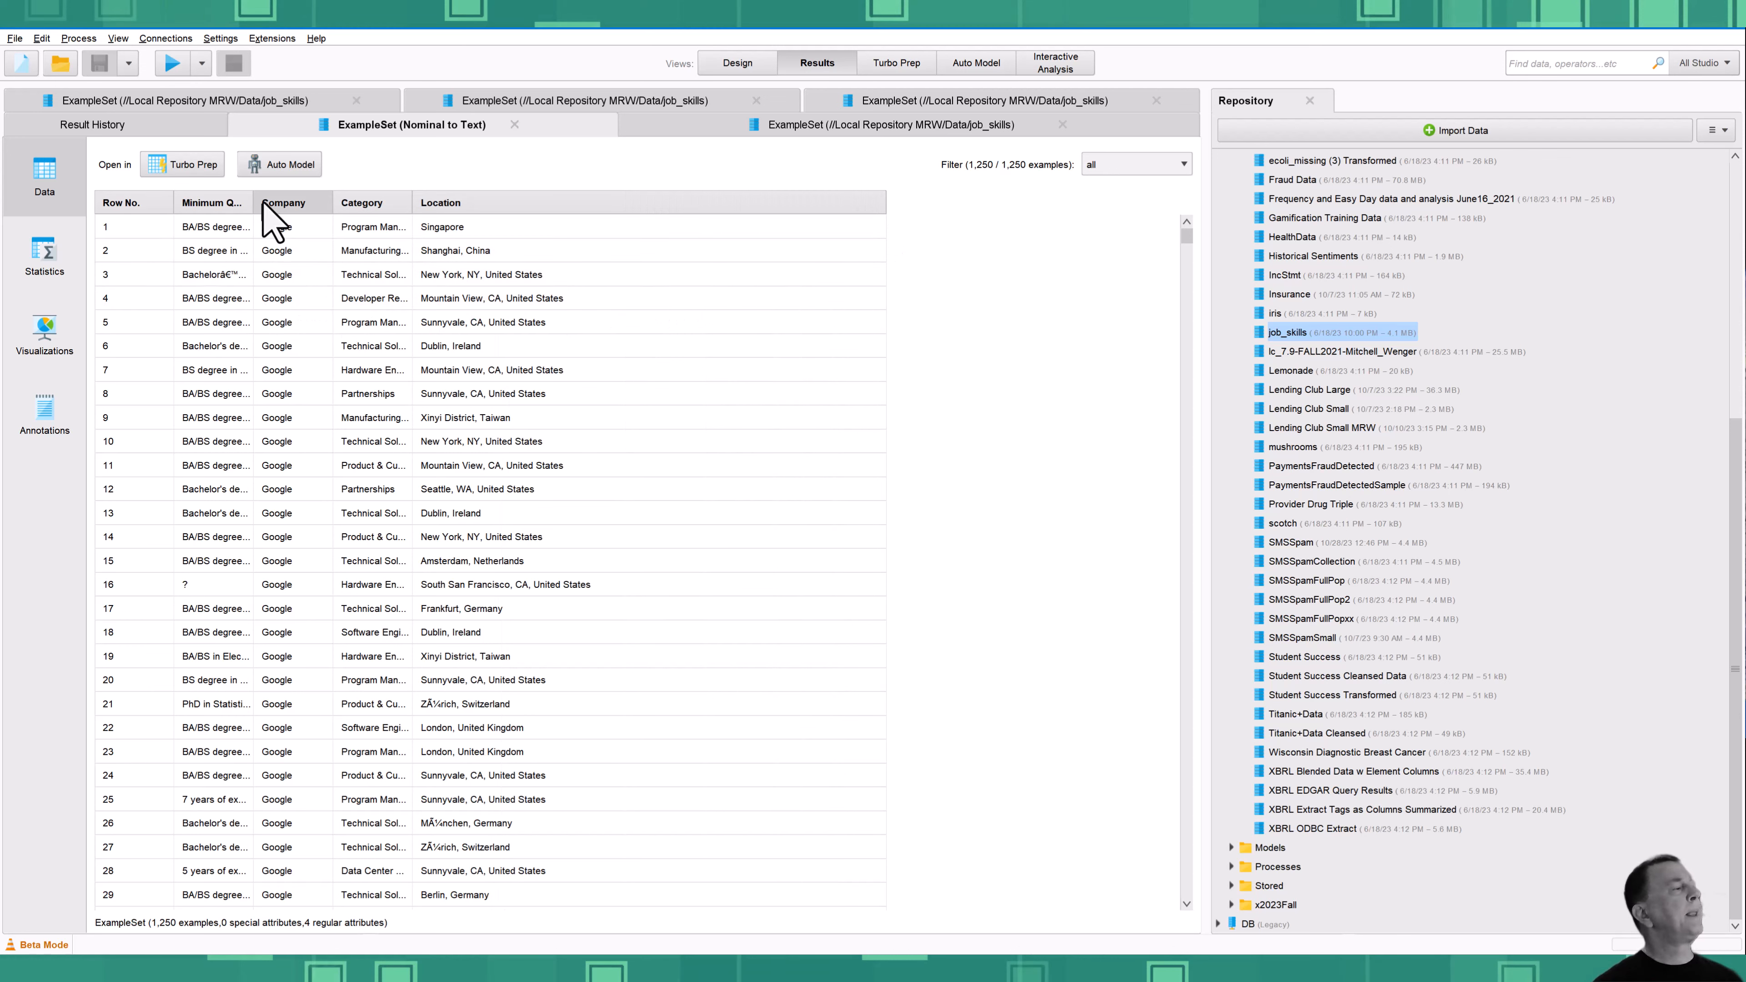
drag(252, 203, 576, 244)
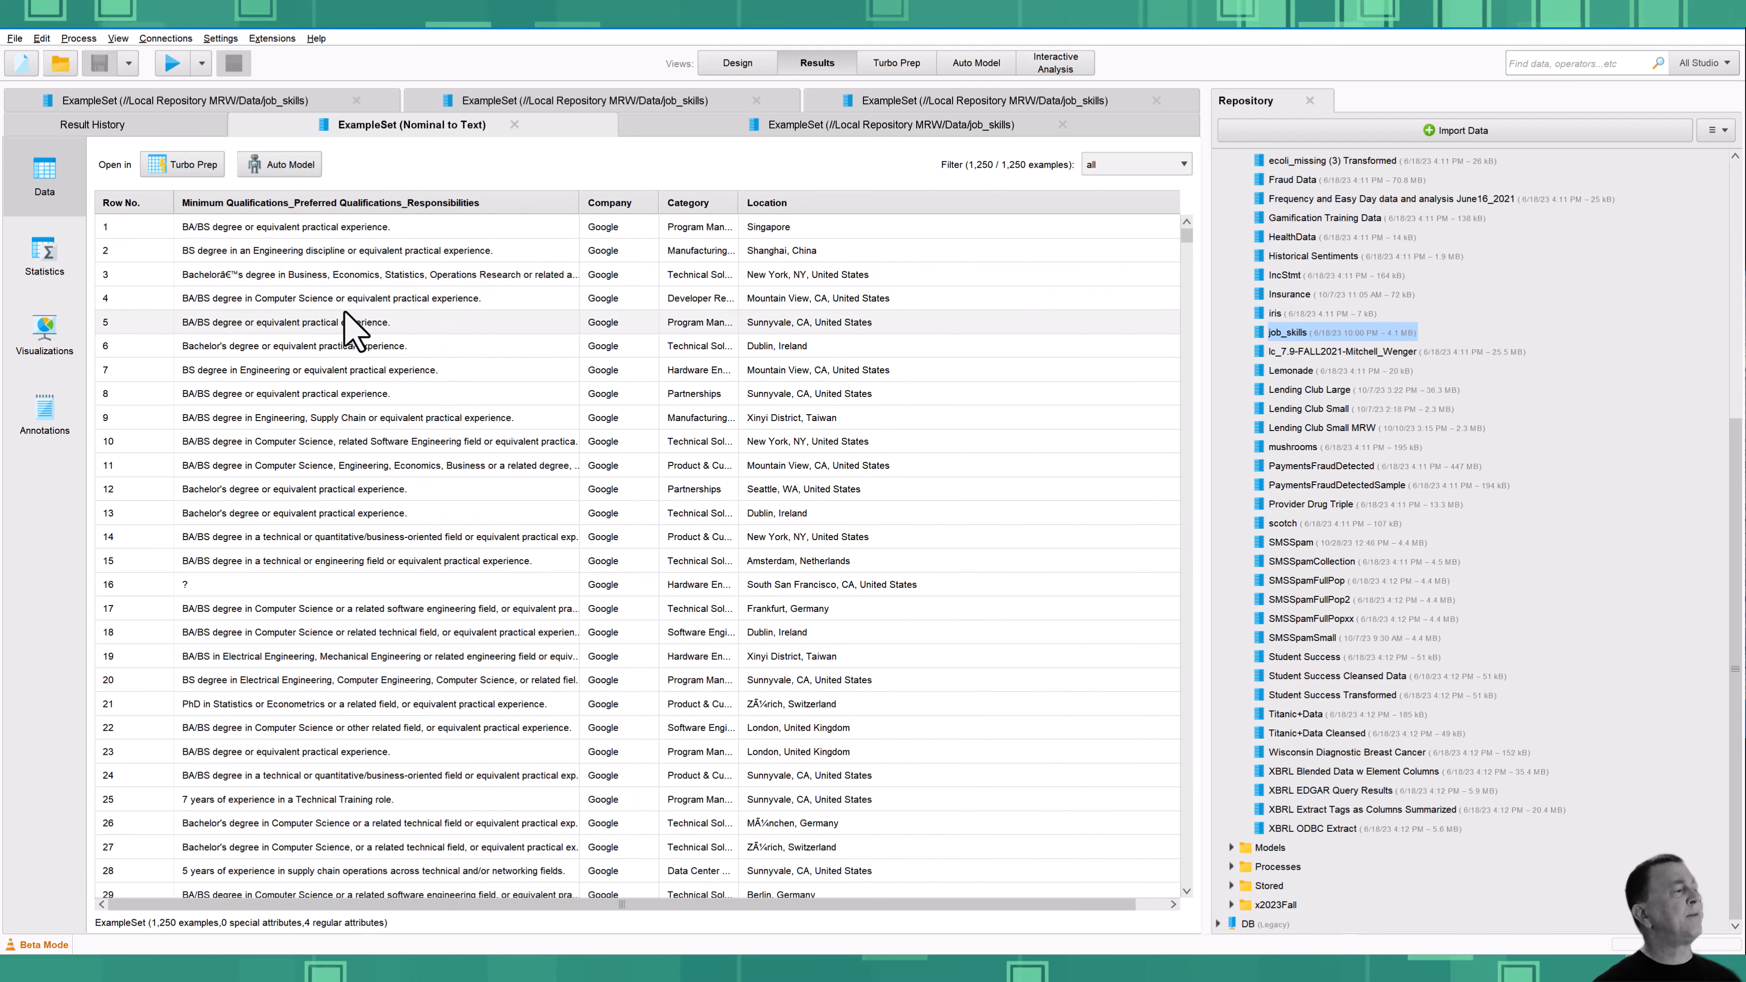
click(57, 260)
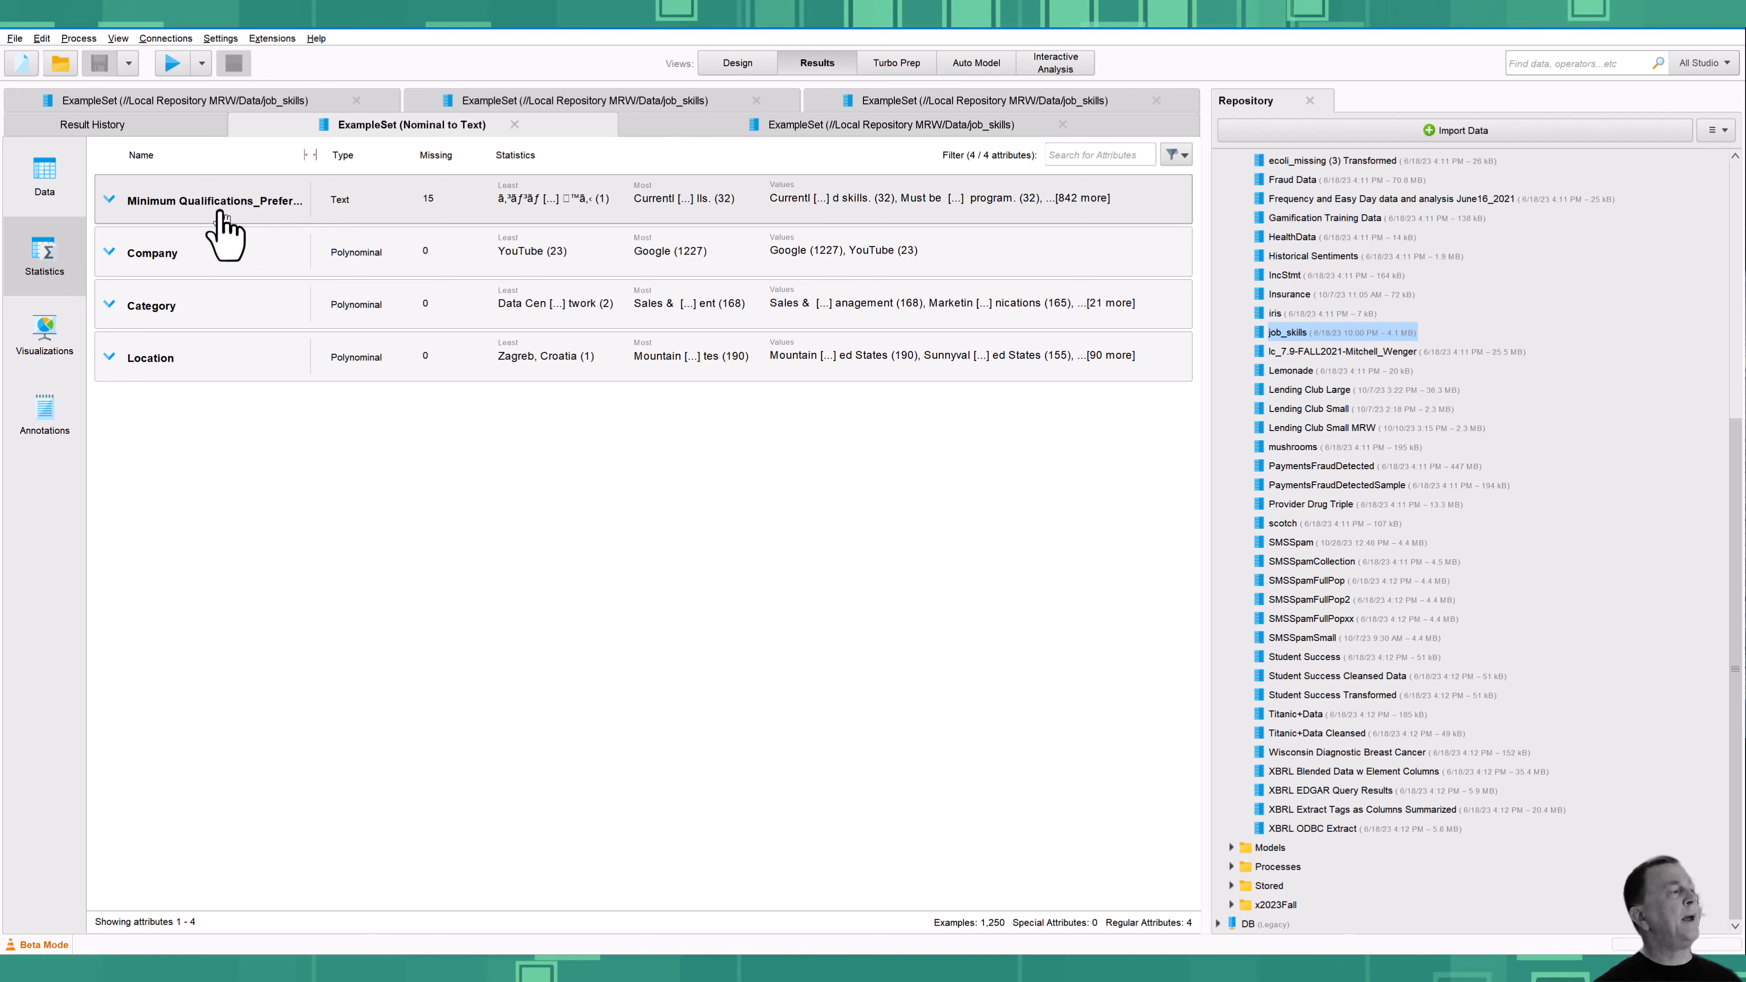
Return to the process design and add a Subprocess operator in the empty area below the existing operator chain
click(734, 64)
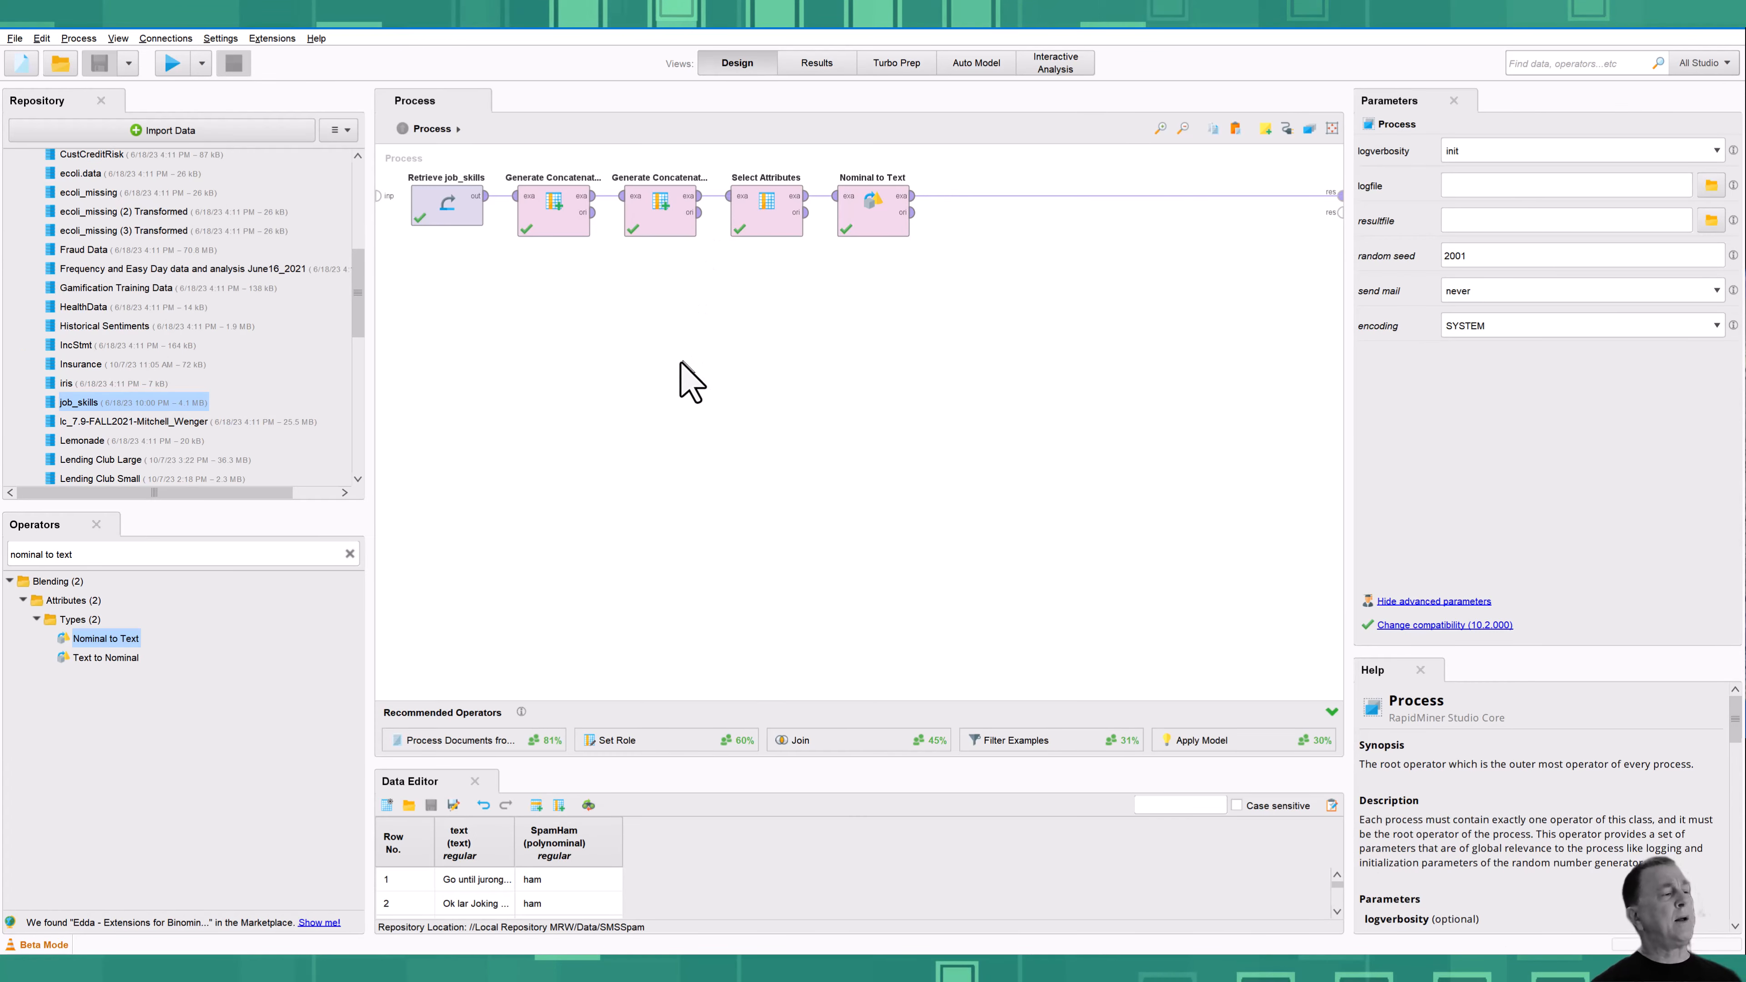
right_click(612, 379)
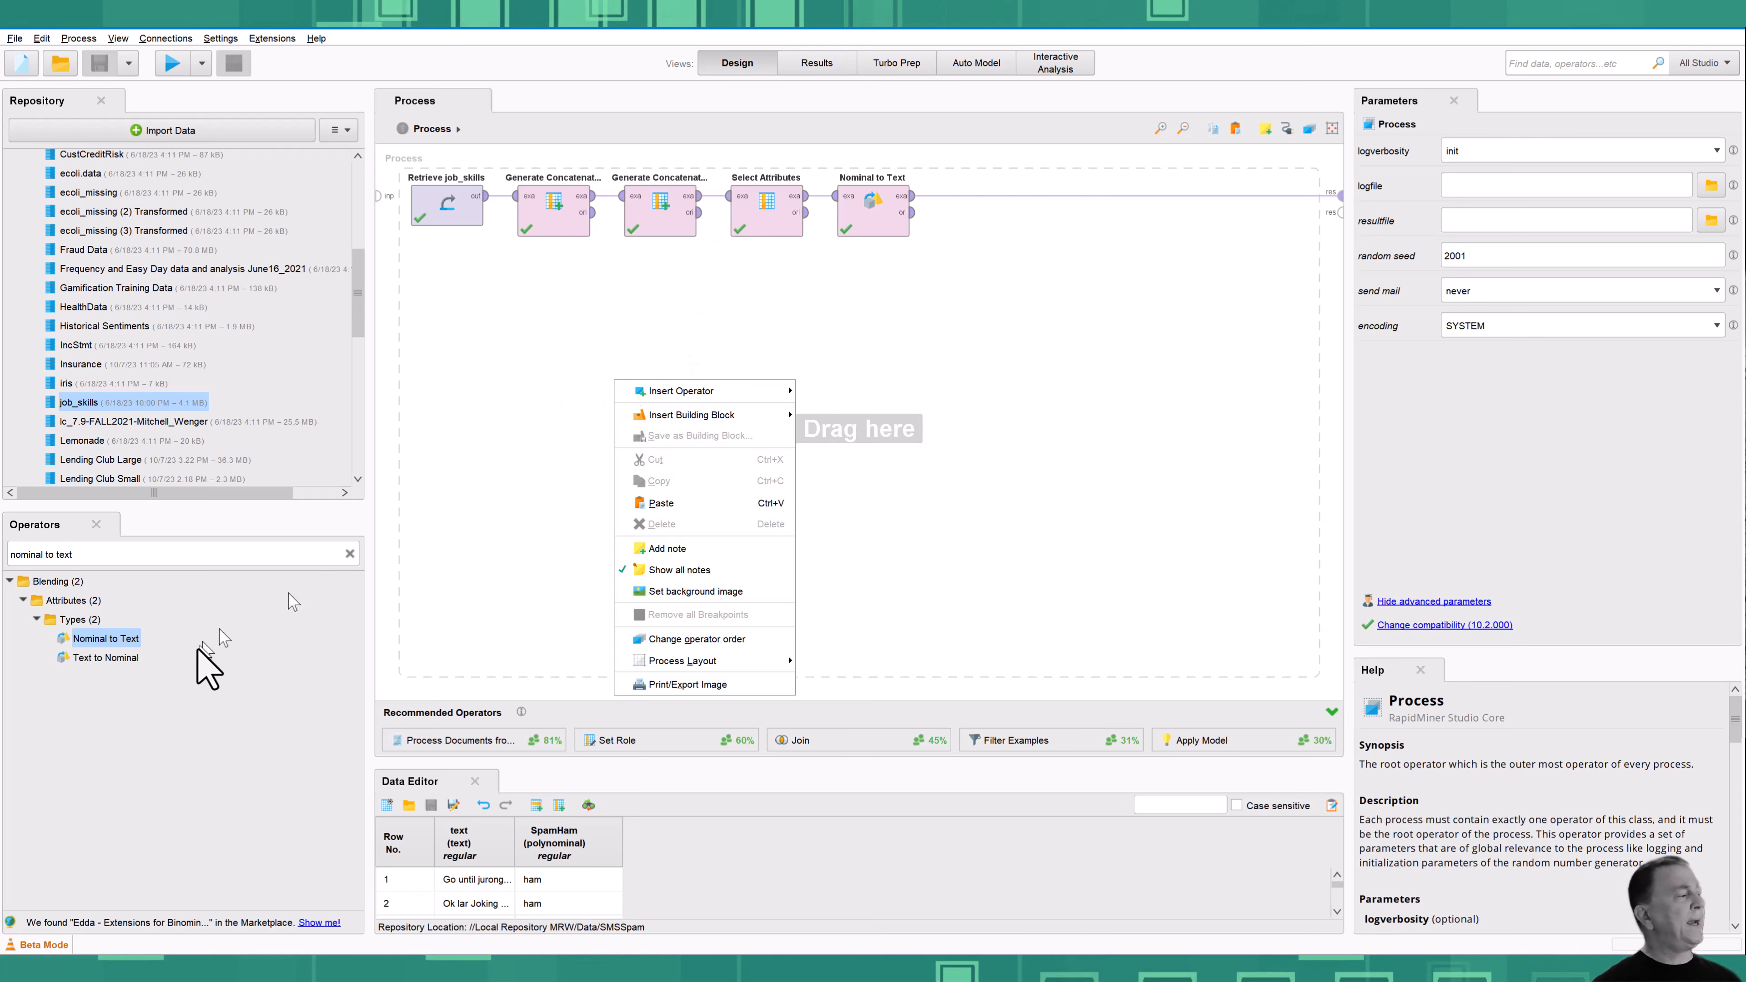
click(177, 700)
click(124, 554)
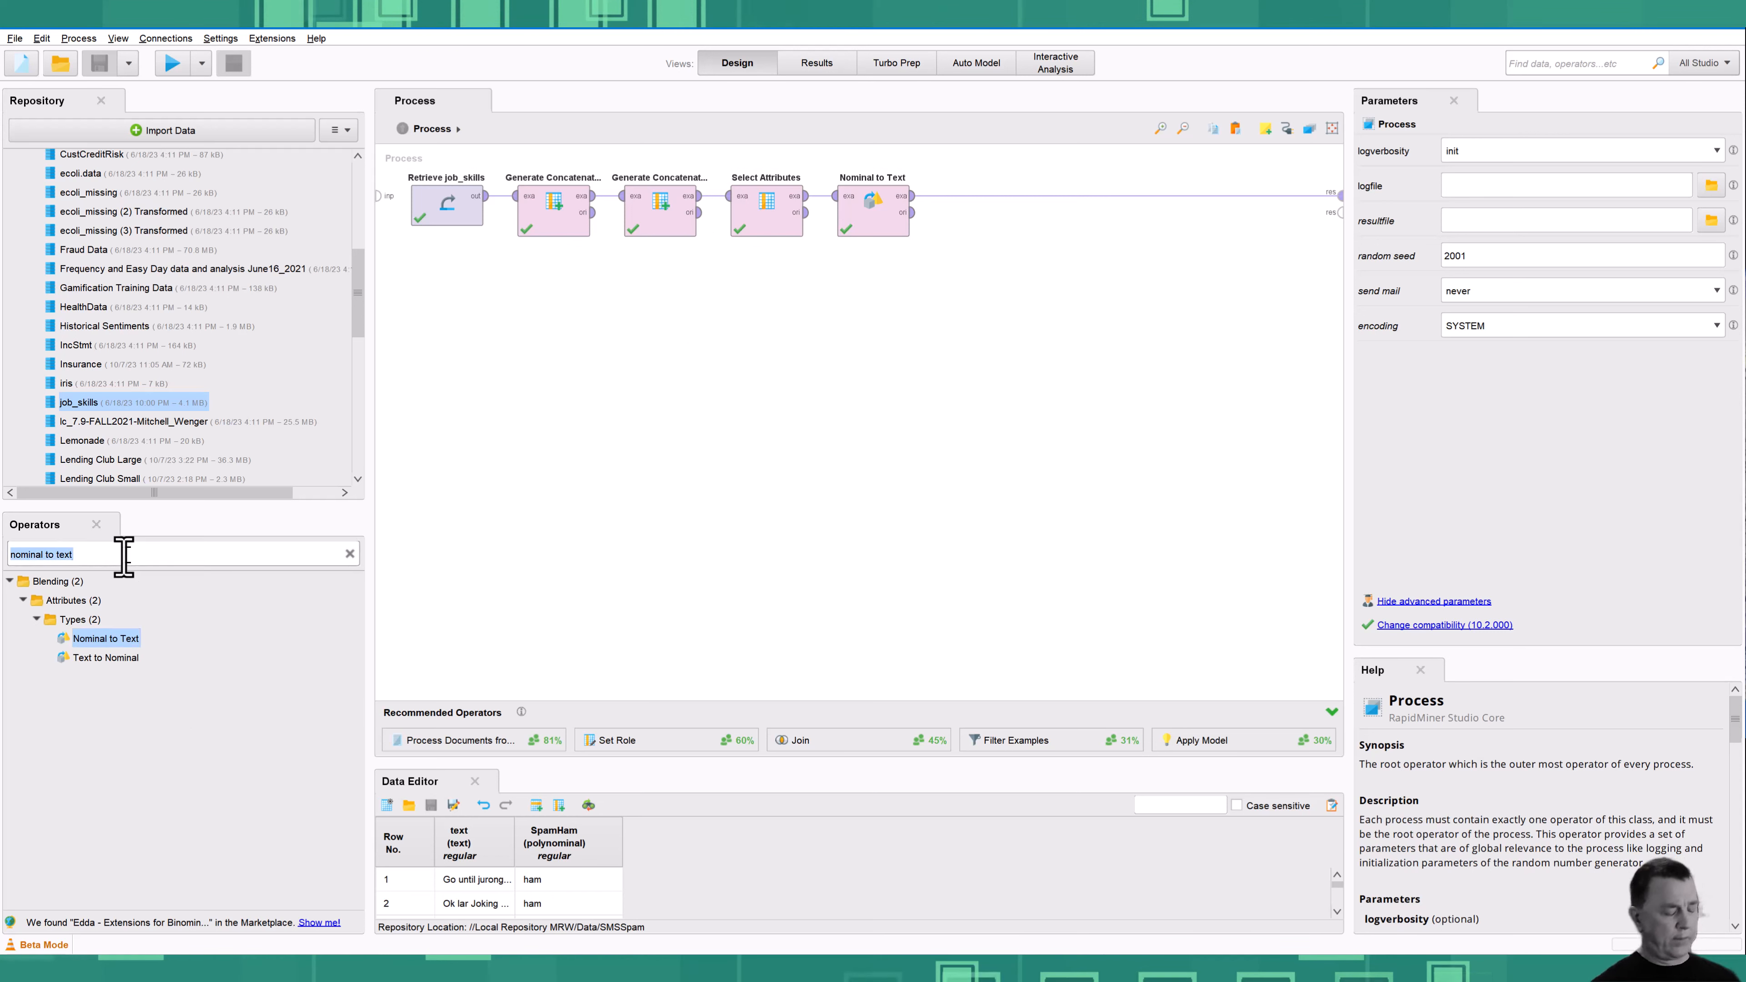
text(subprocess)
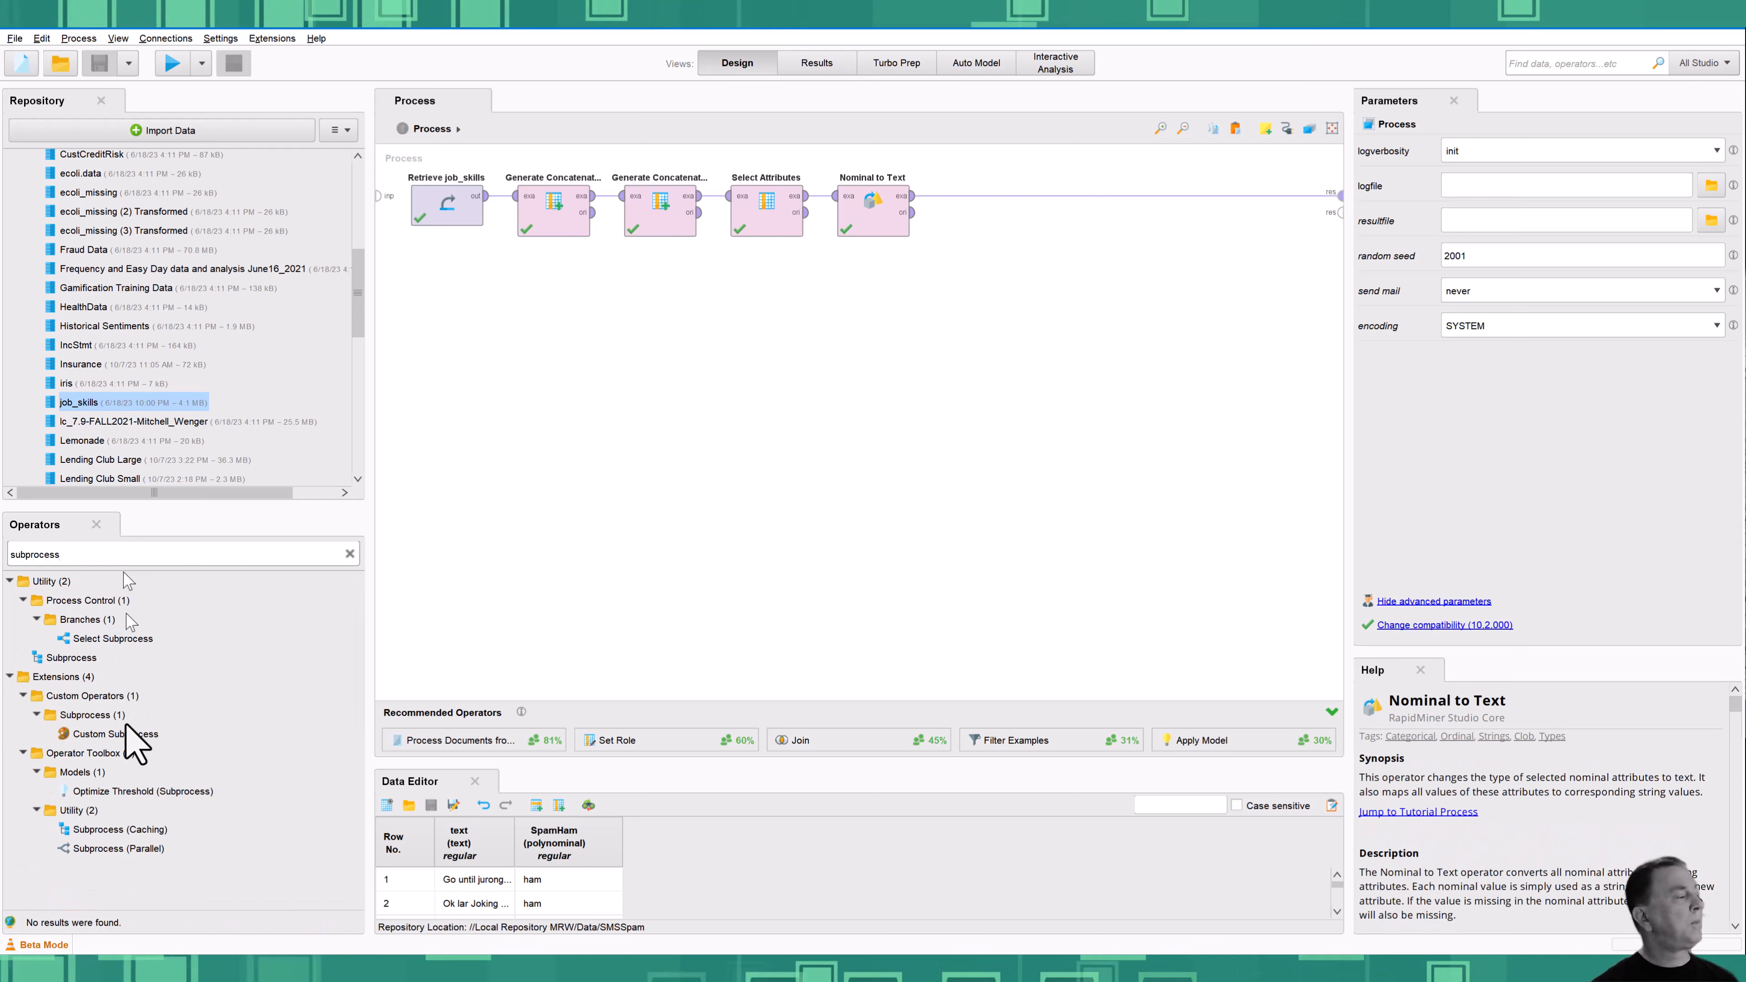
drag(125, 724, 557, 390)
Rename the Subprocess operator as Initial Data Prep
double_click(554, 379)
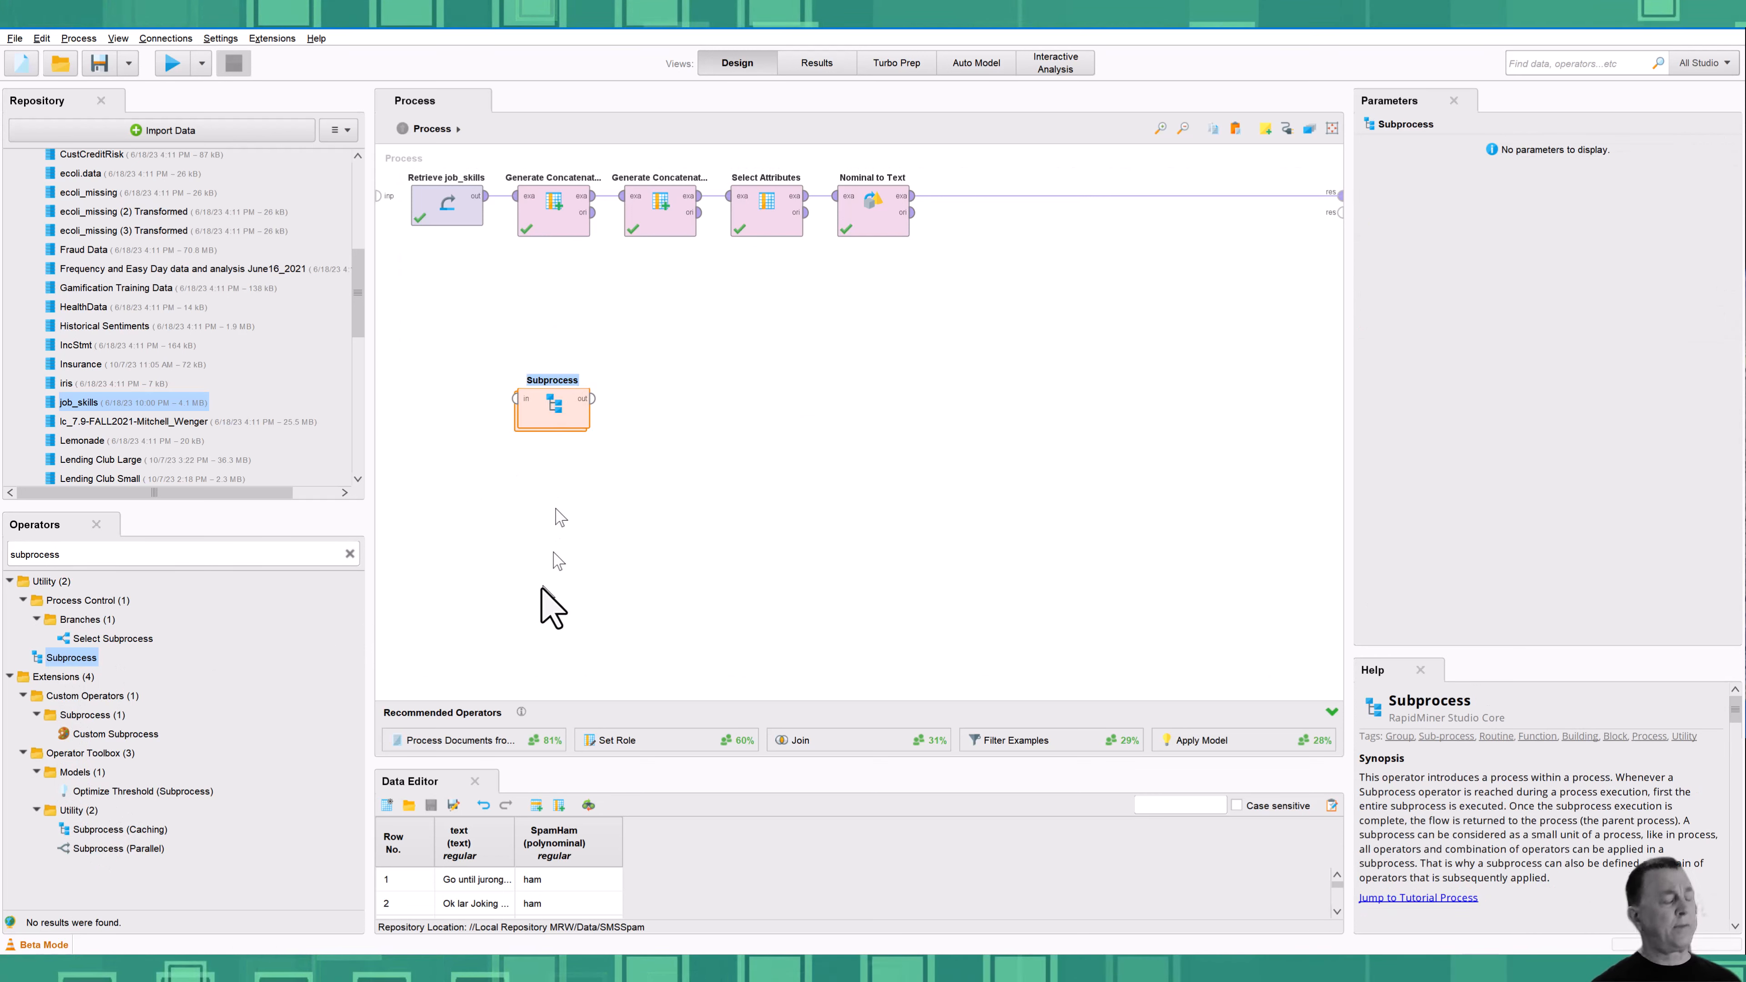
key(BackSpace)
text(Initial Da)
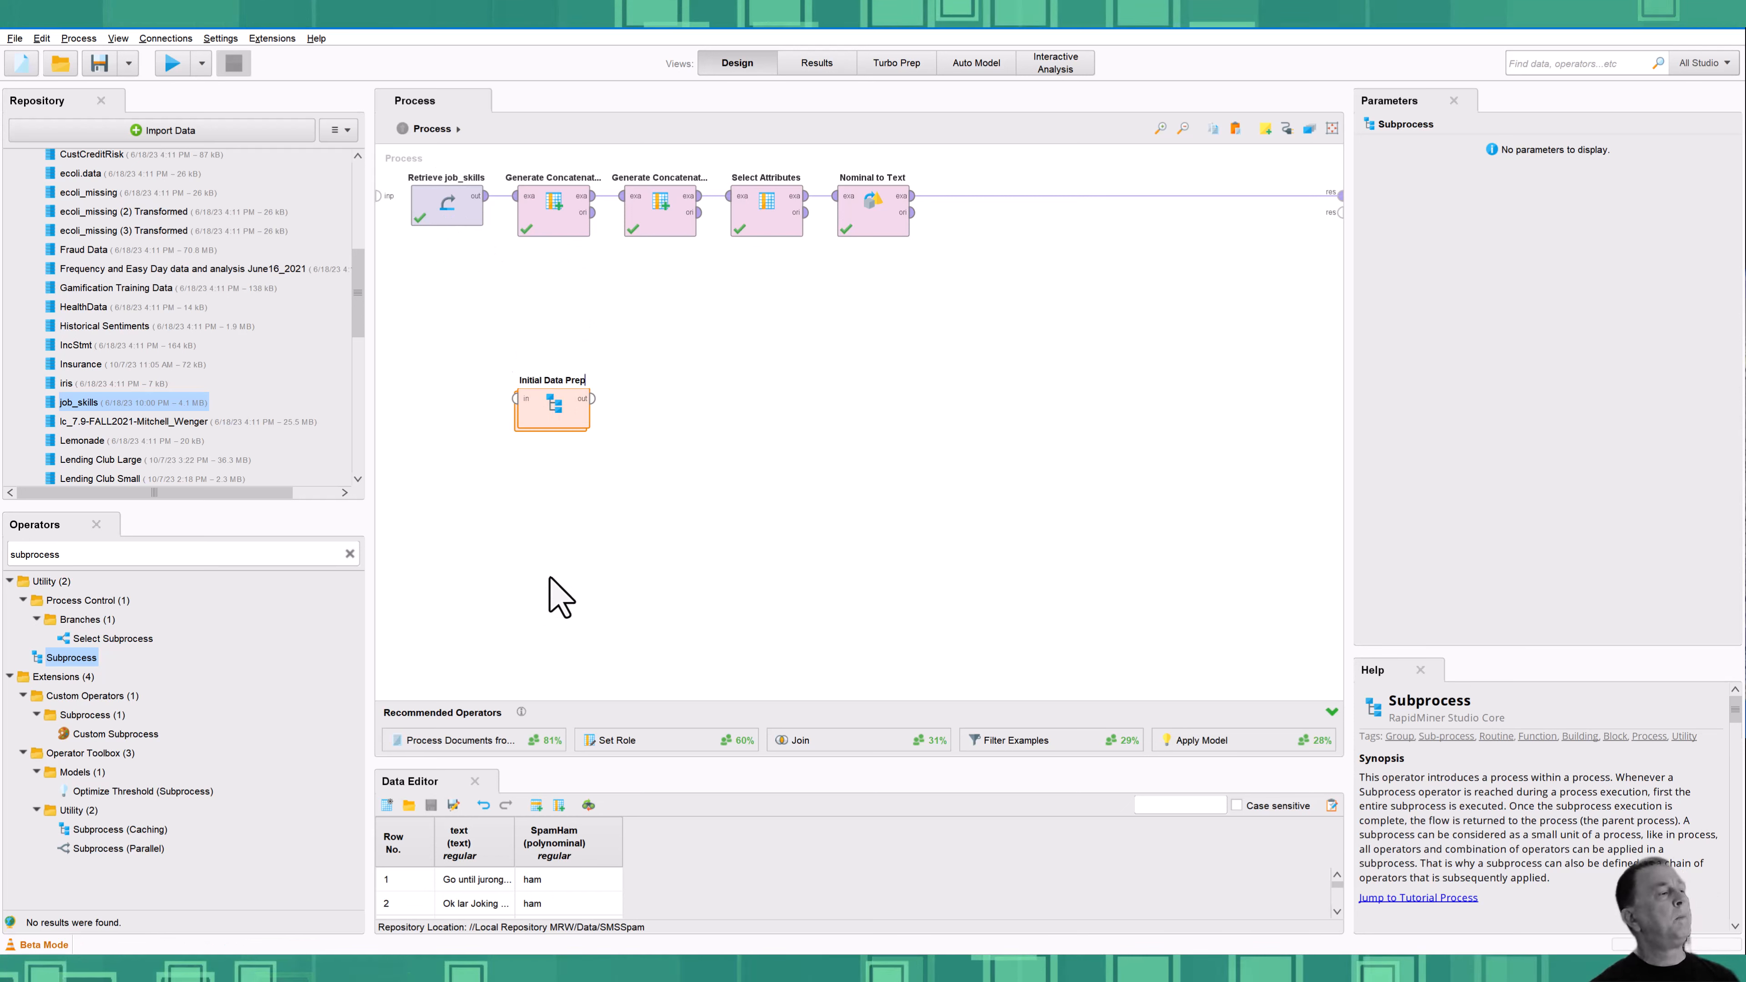
text(ta Prep)
key(Return)
Move all five operators from Retrieve job_skills to Nominal to Text into the Initial Data Prep subprocess, and connect Nominal to Text to its output
click(424, 222)
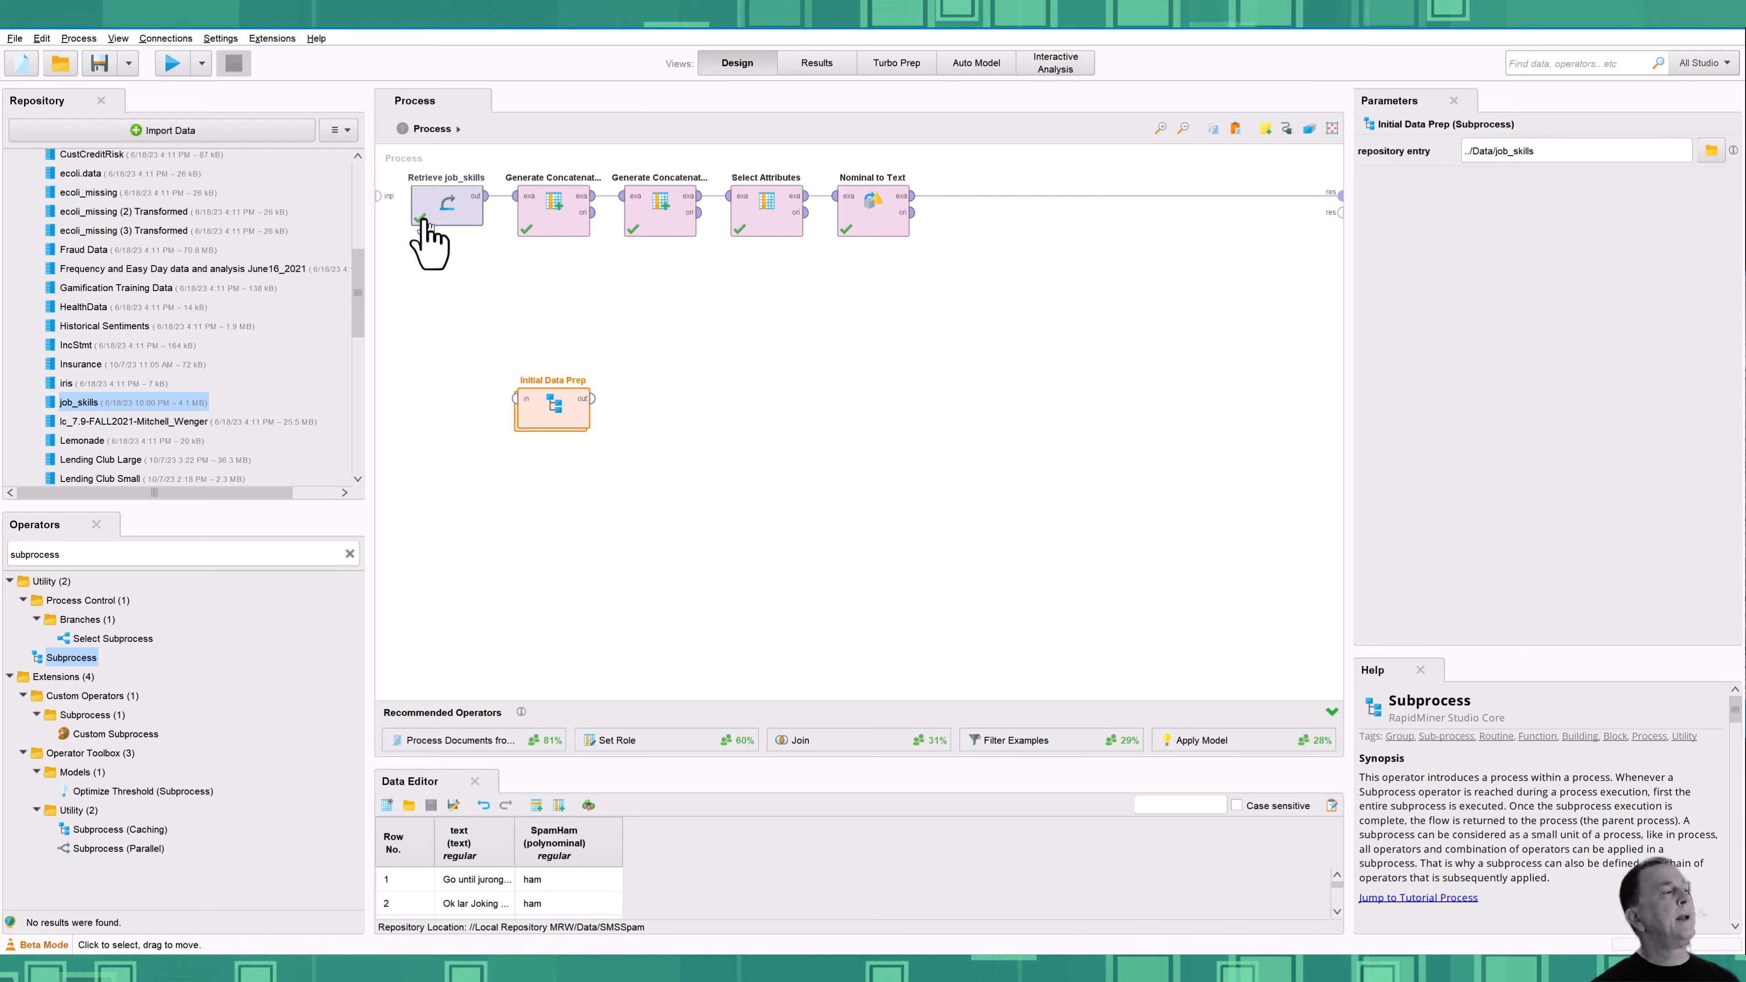
shift+click(847, 229)
drag(990, 302, 388, 162)
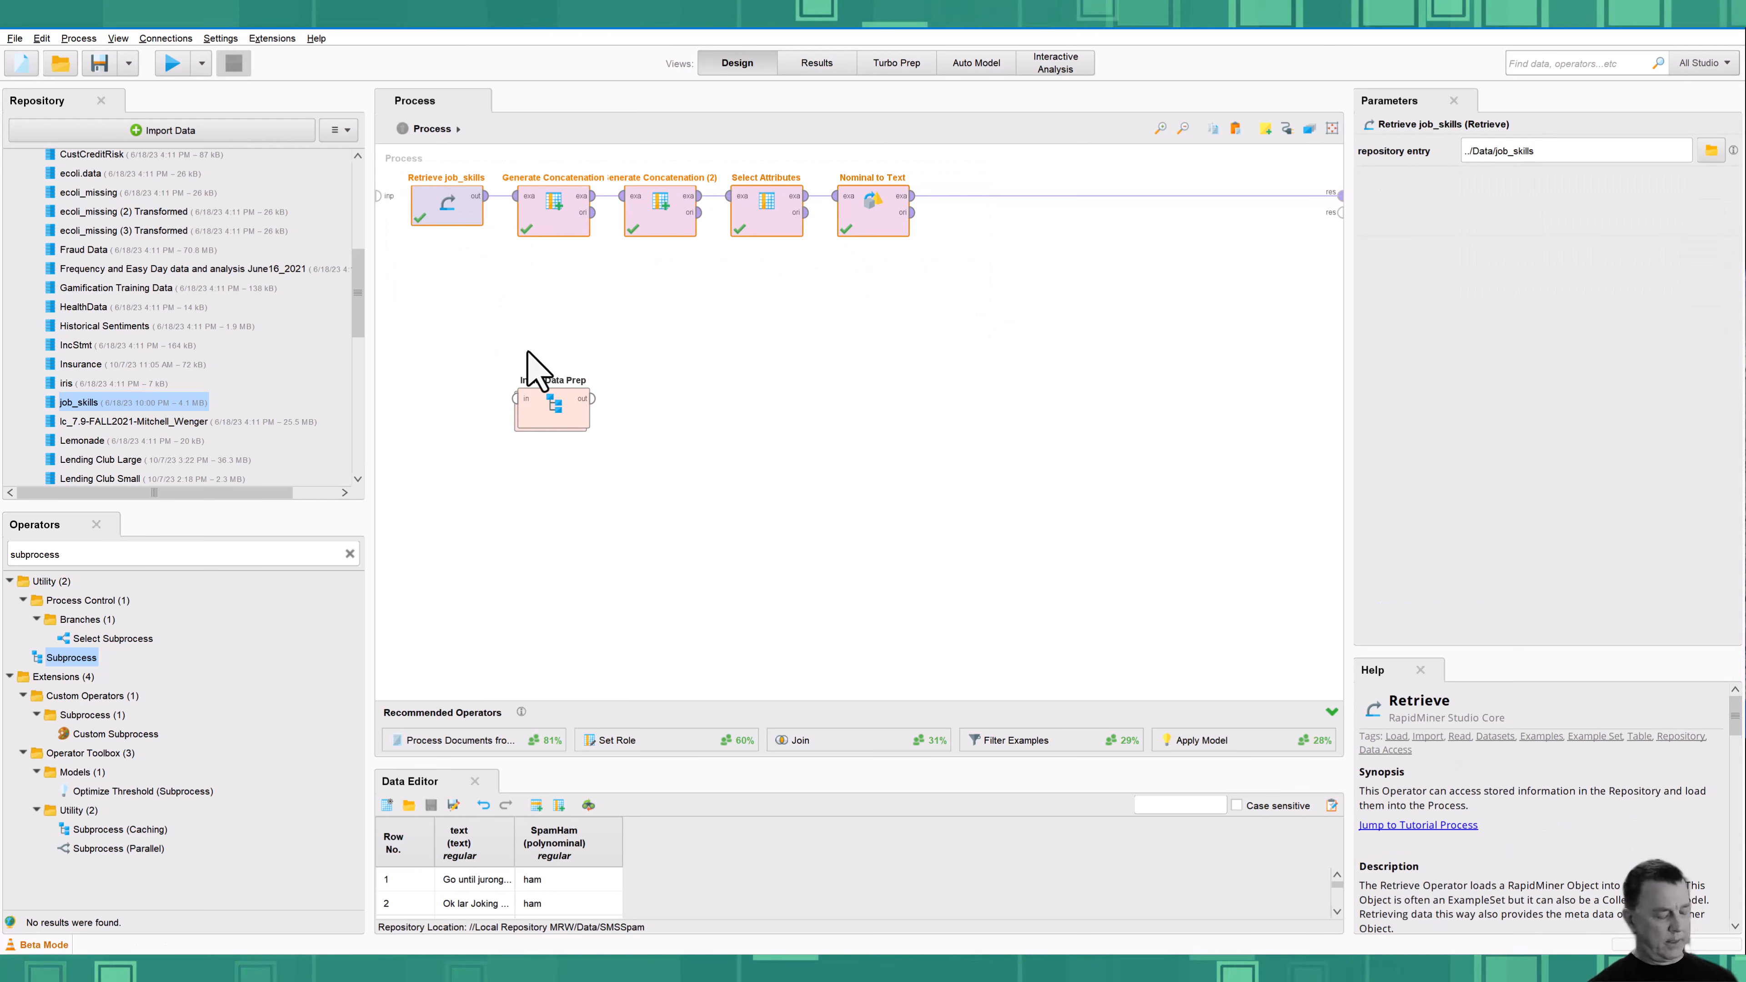
key(ctrl+x)
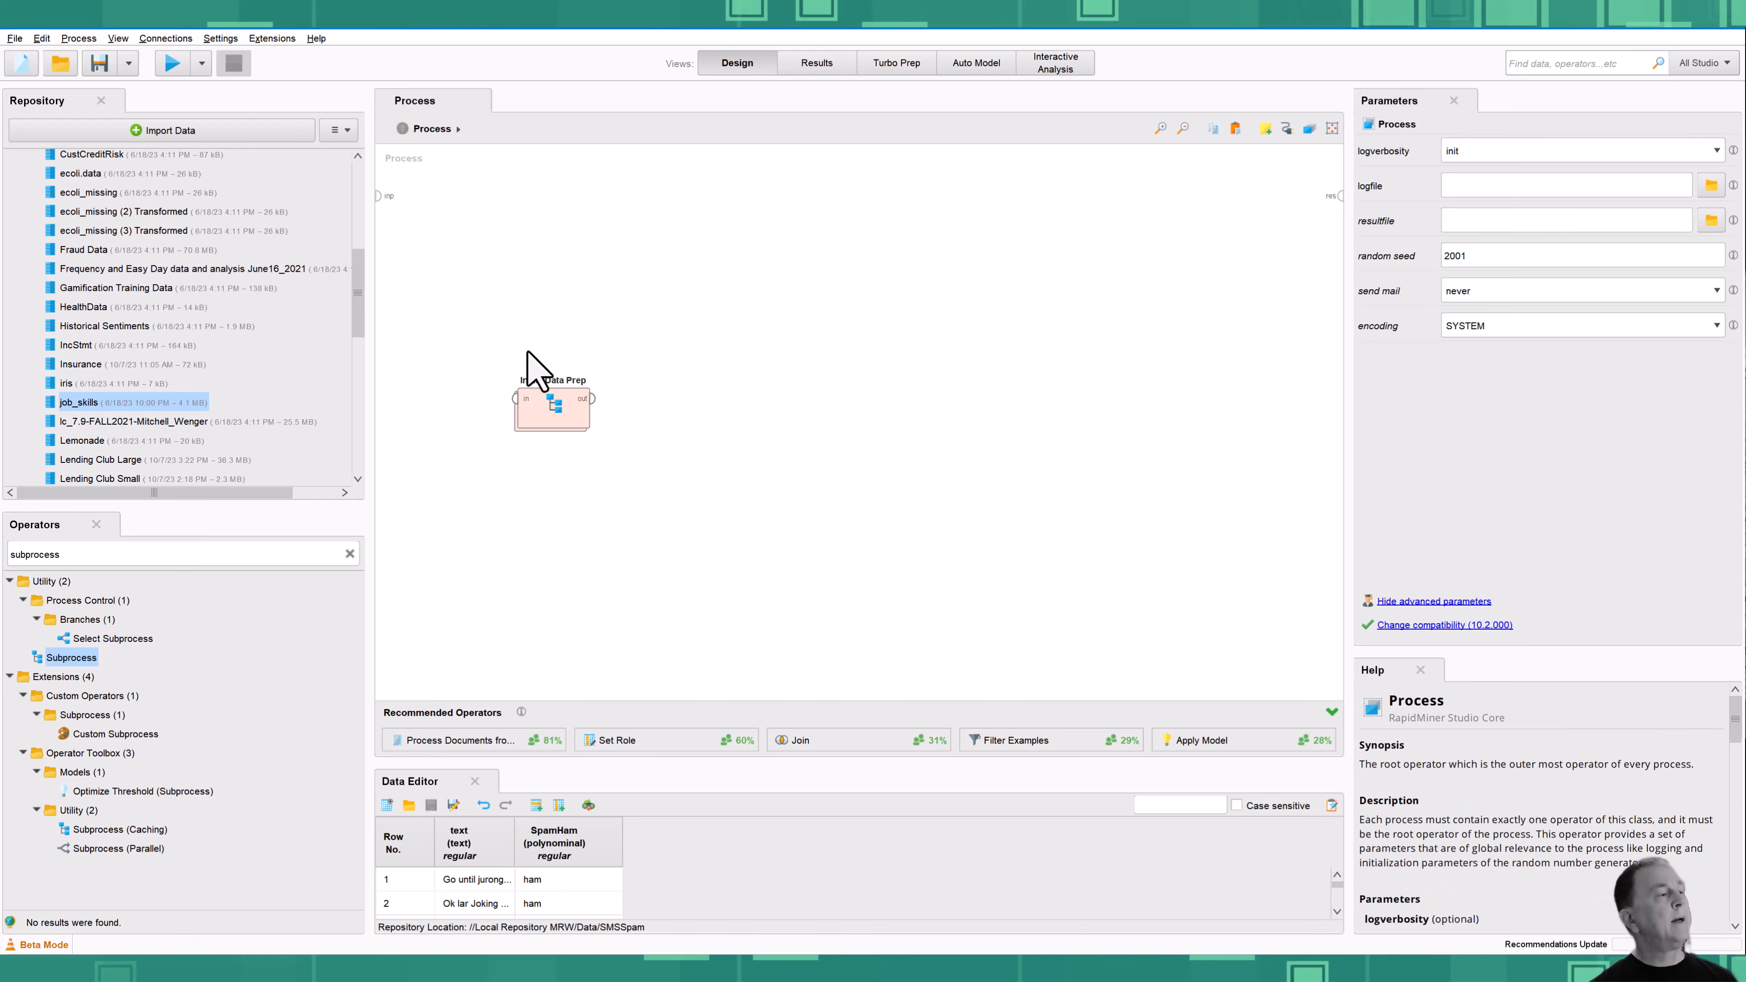
double_click(567, 428)
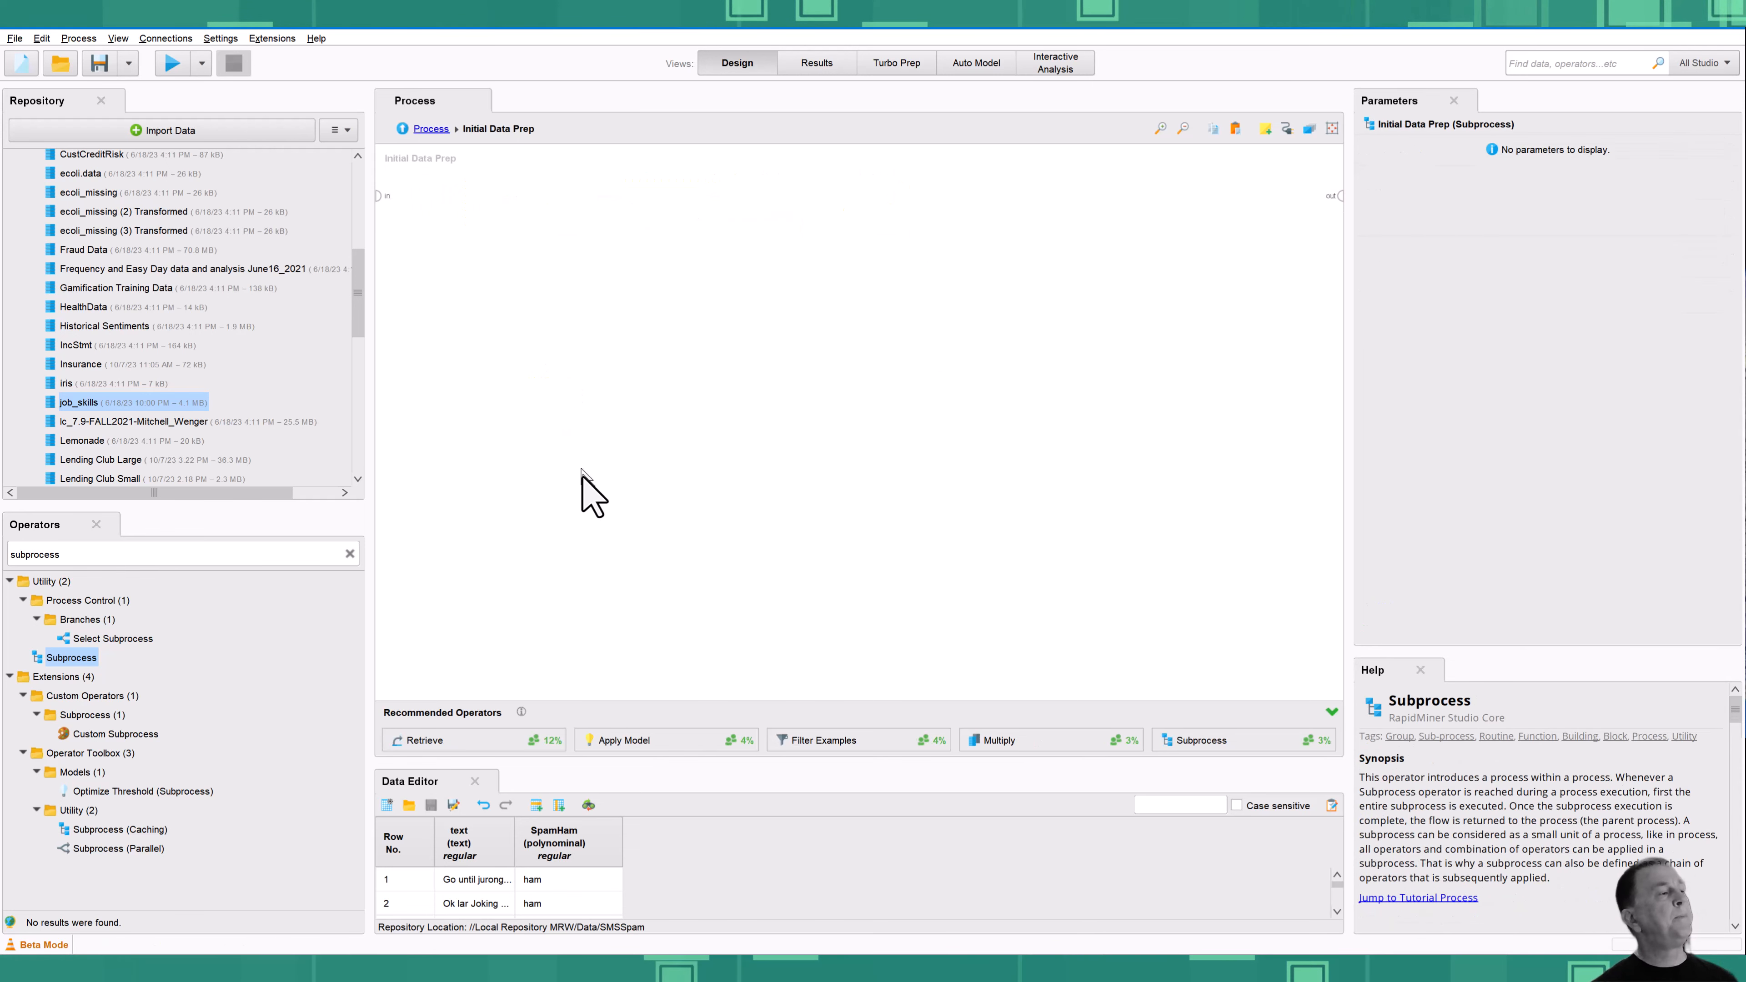
key(ctrl+v)
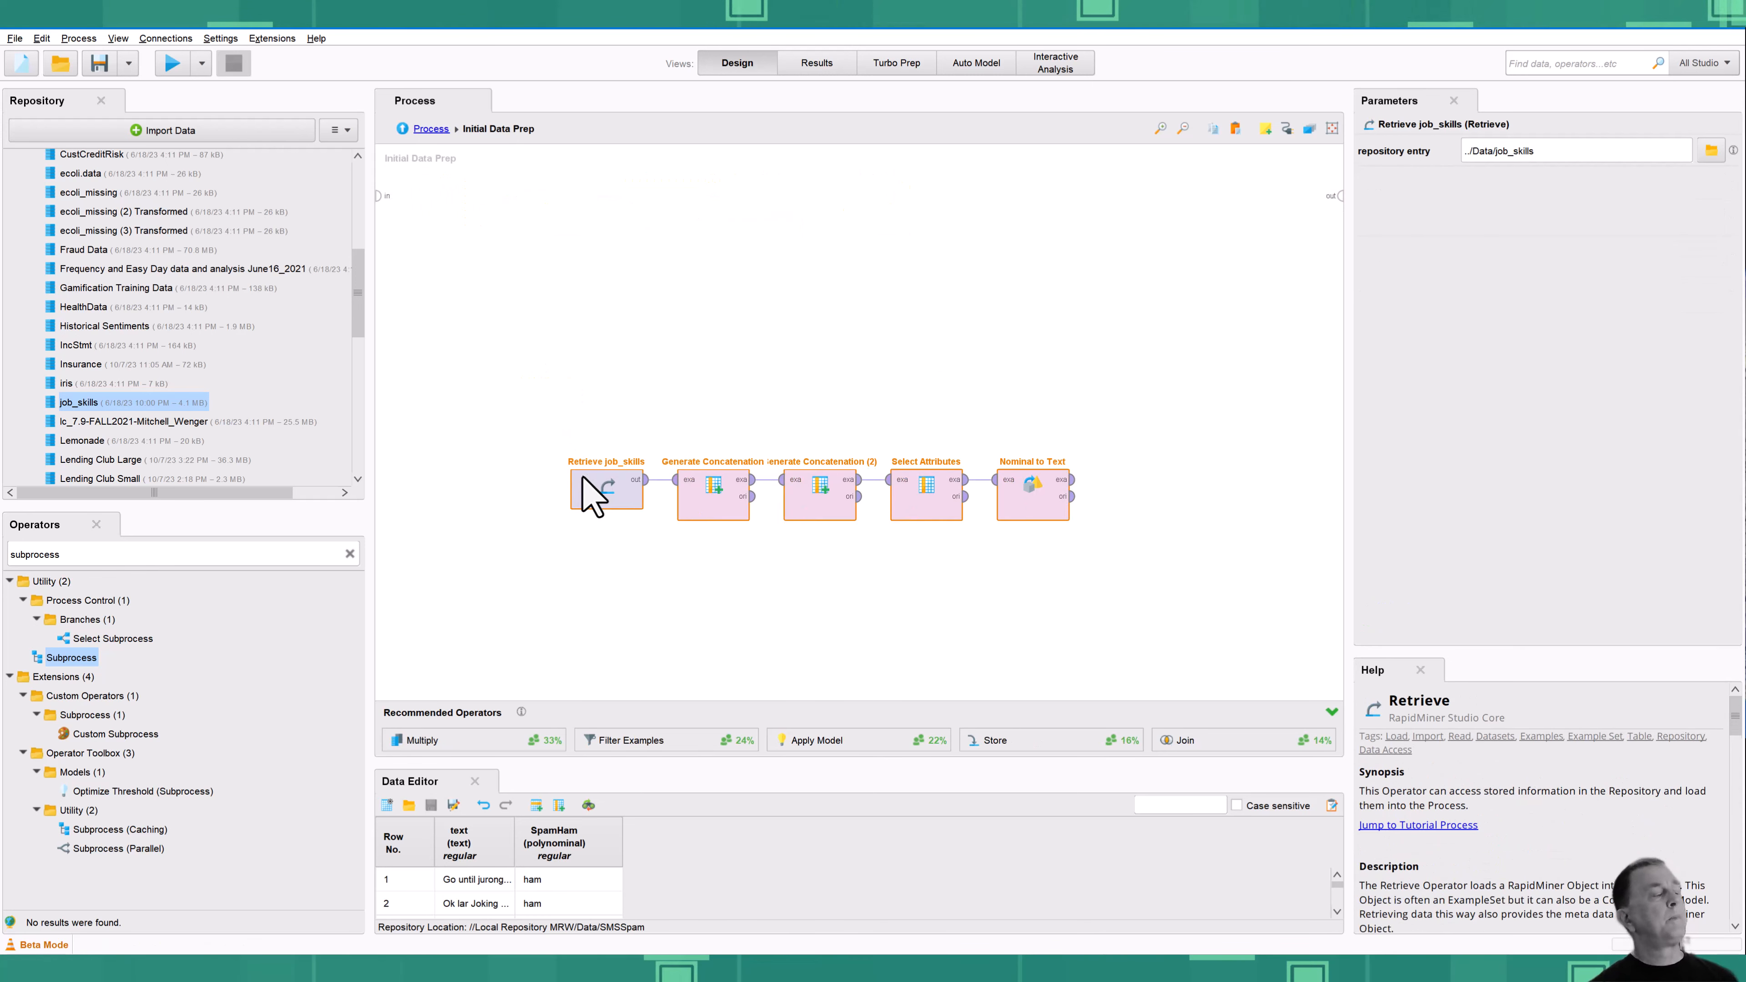
drag(606, 490, 459, 227)
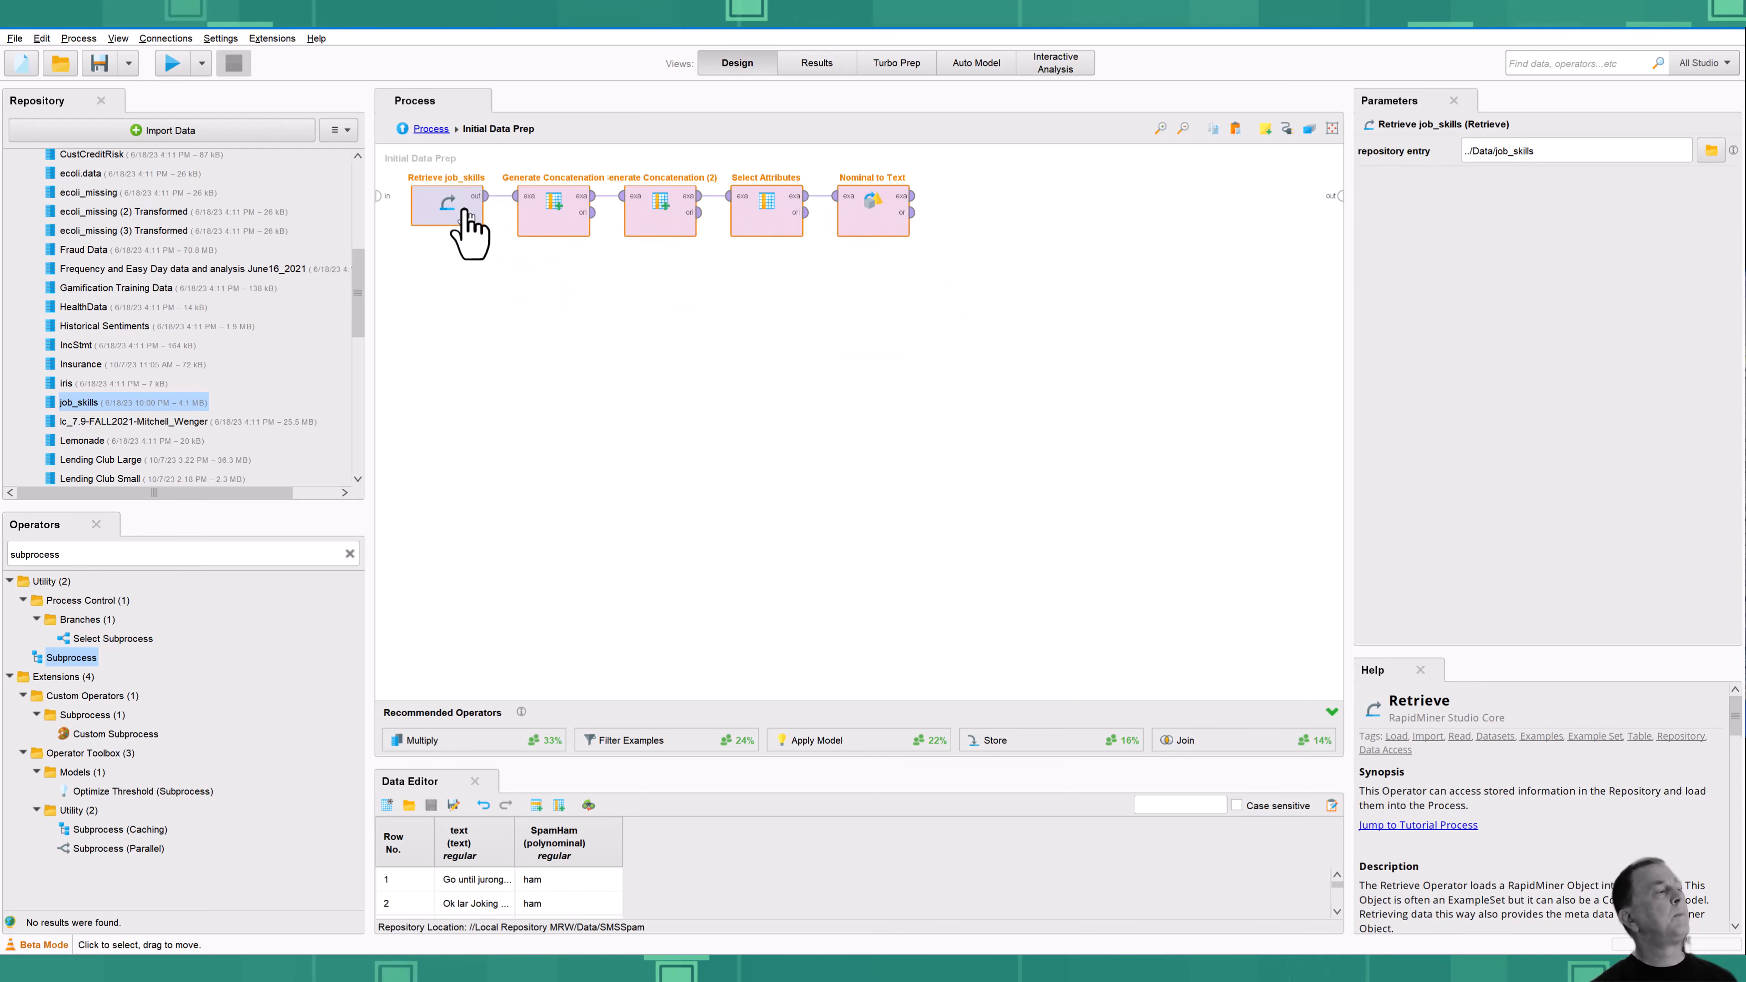
click(912, 197)
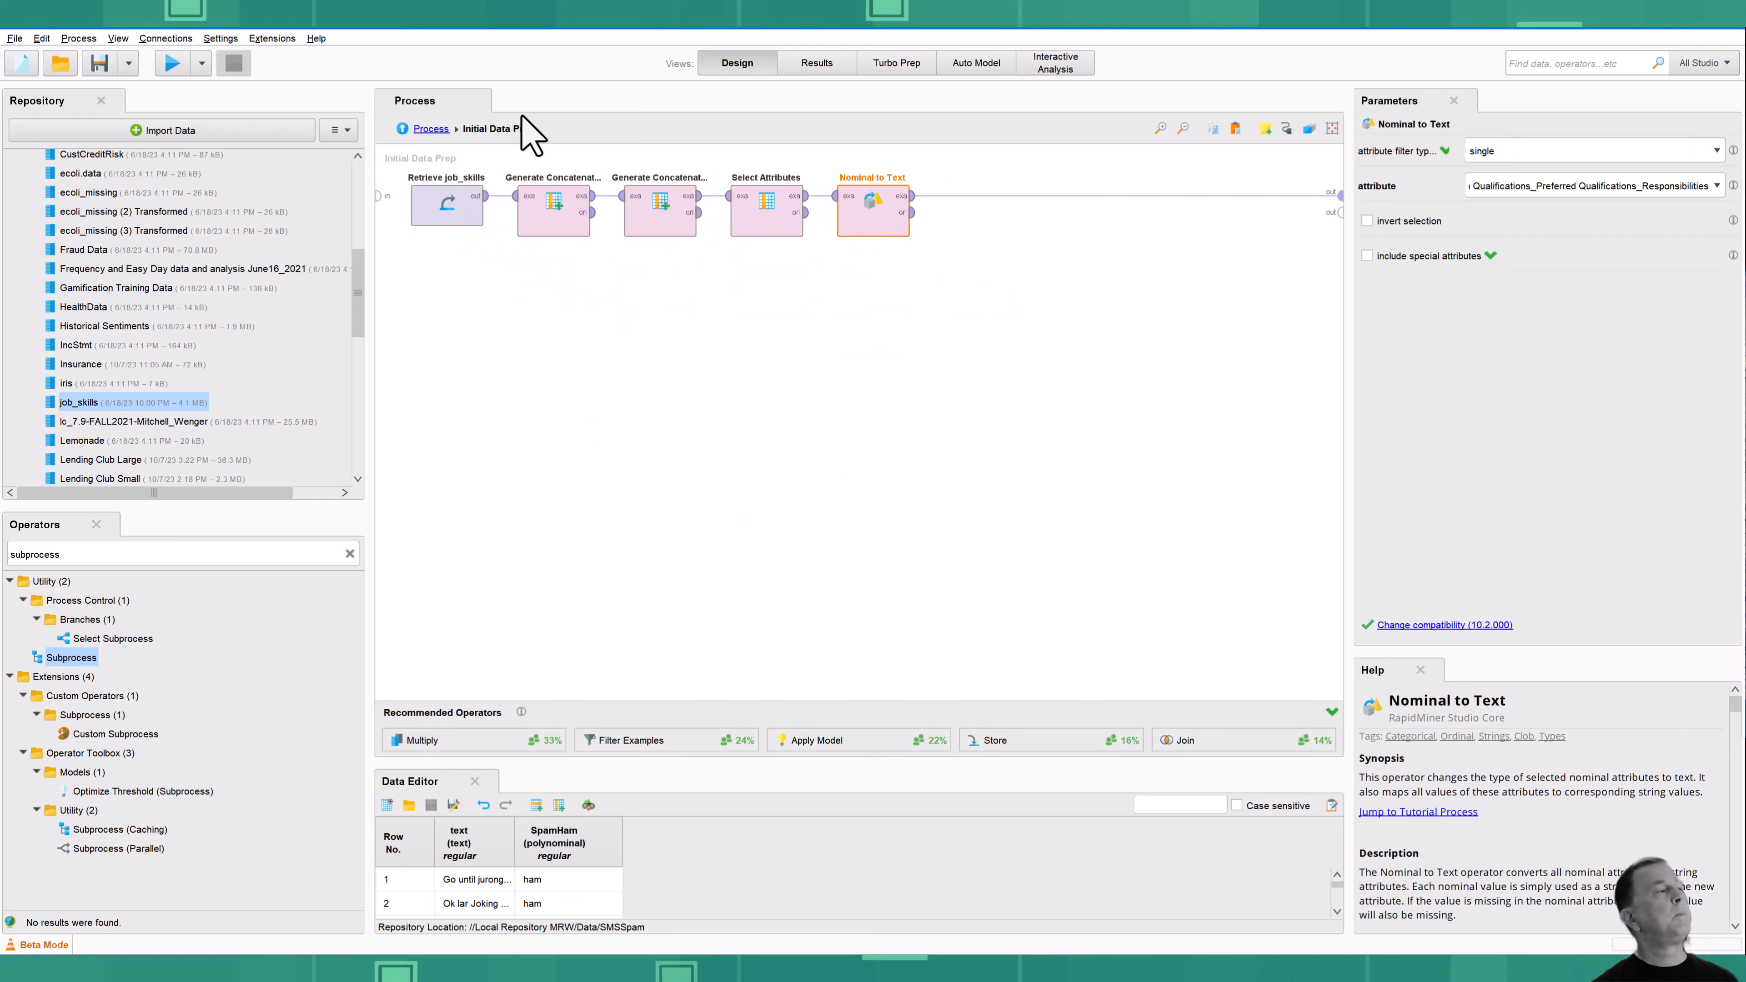
Place Initial Data Prep at the start of the main process, connected to the result port, and save and run the process
click(430, 129)
drag(548, 405, 545, 320)
click(173, 64)
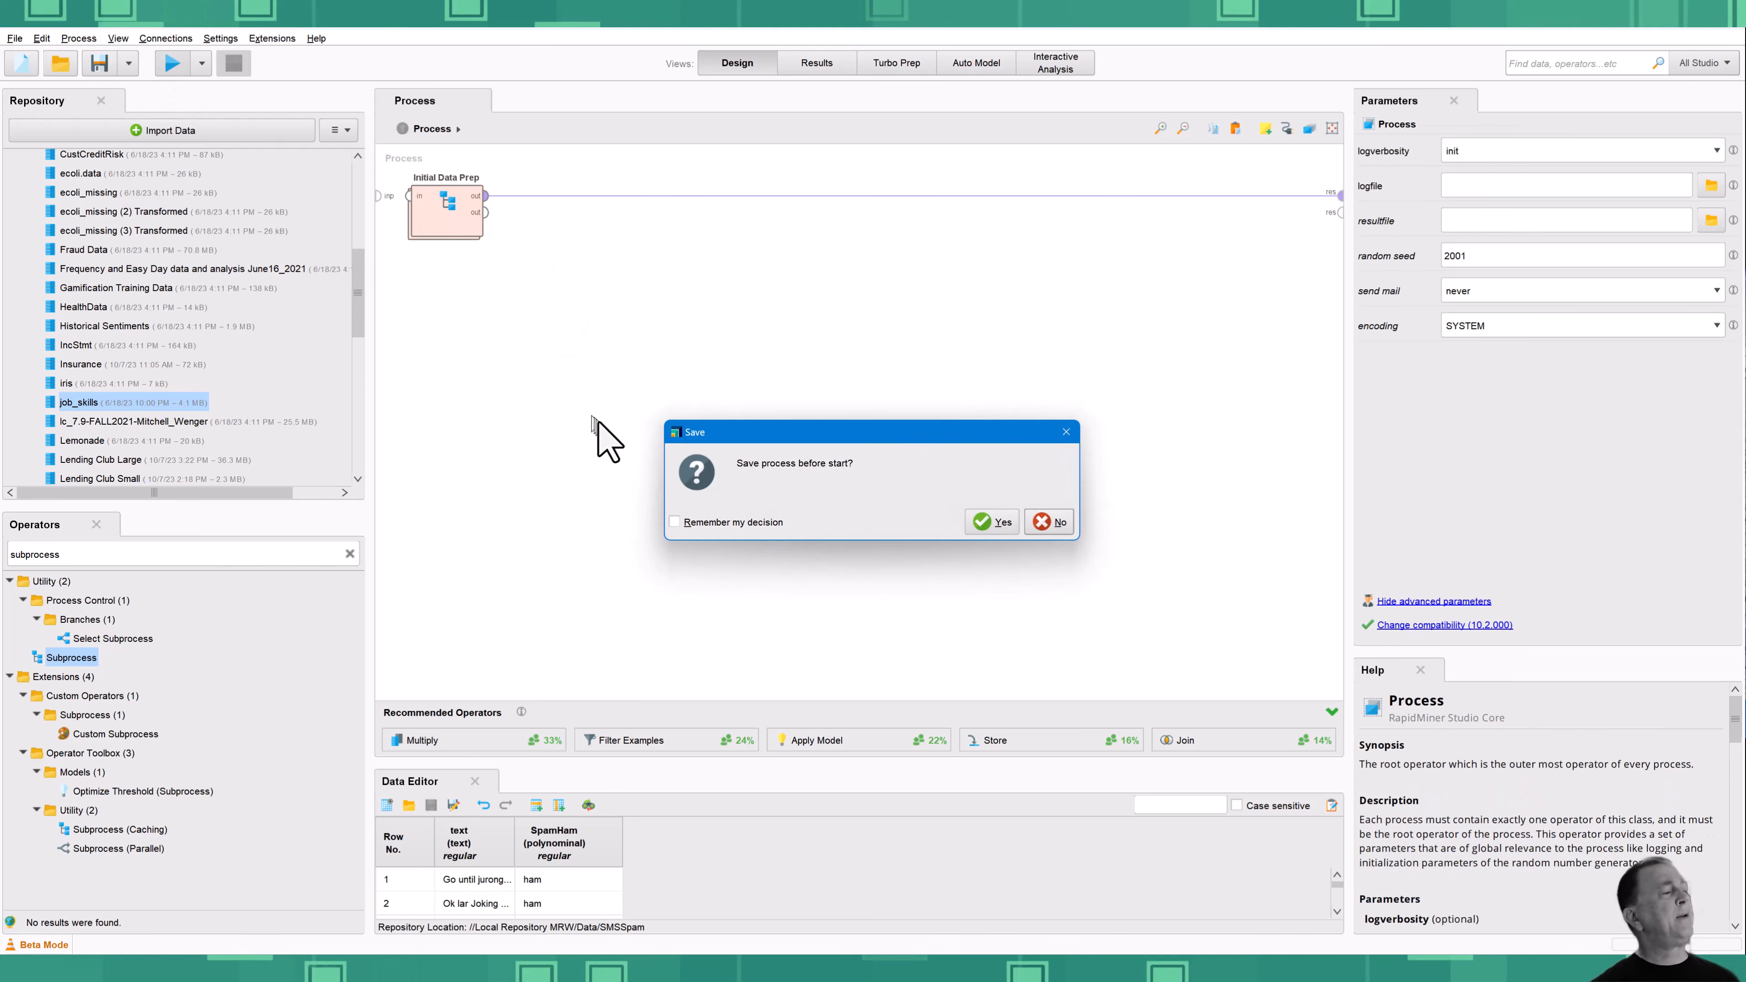
click(991, 524)
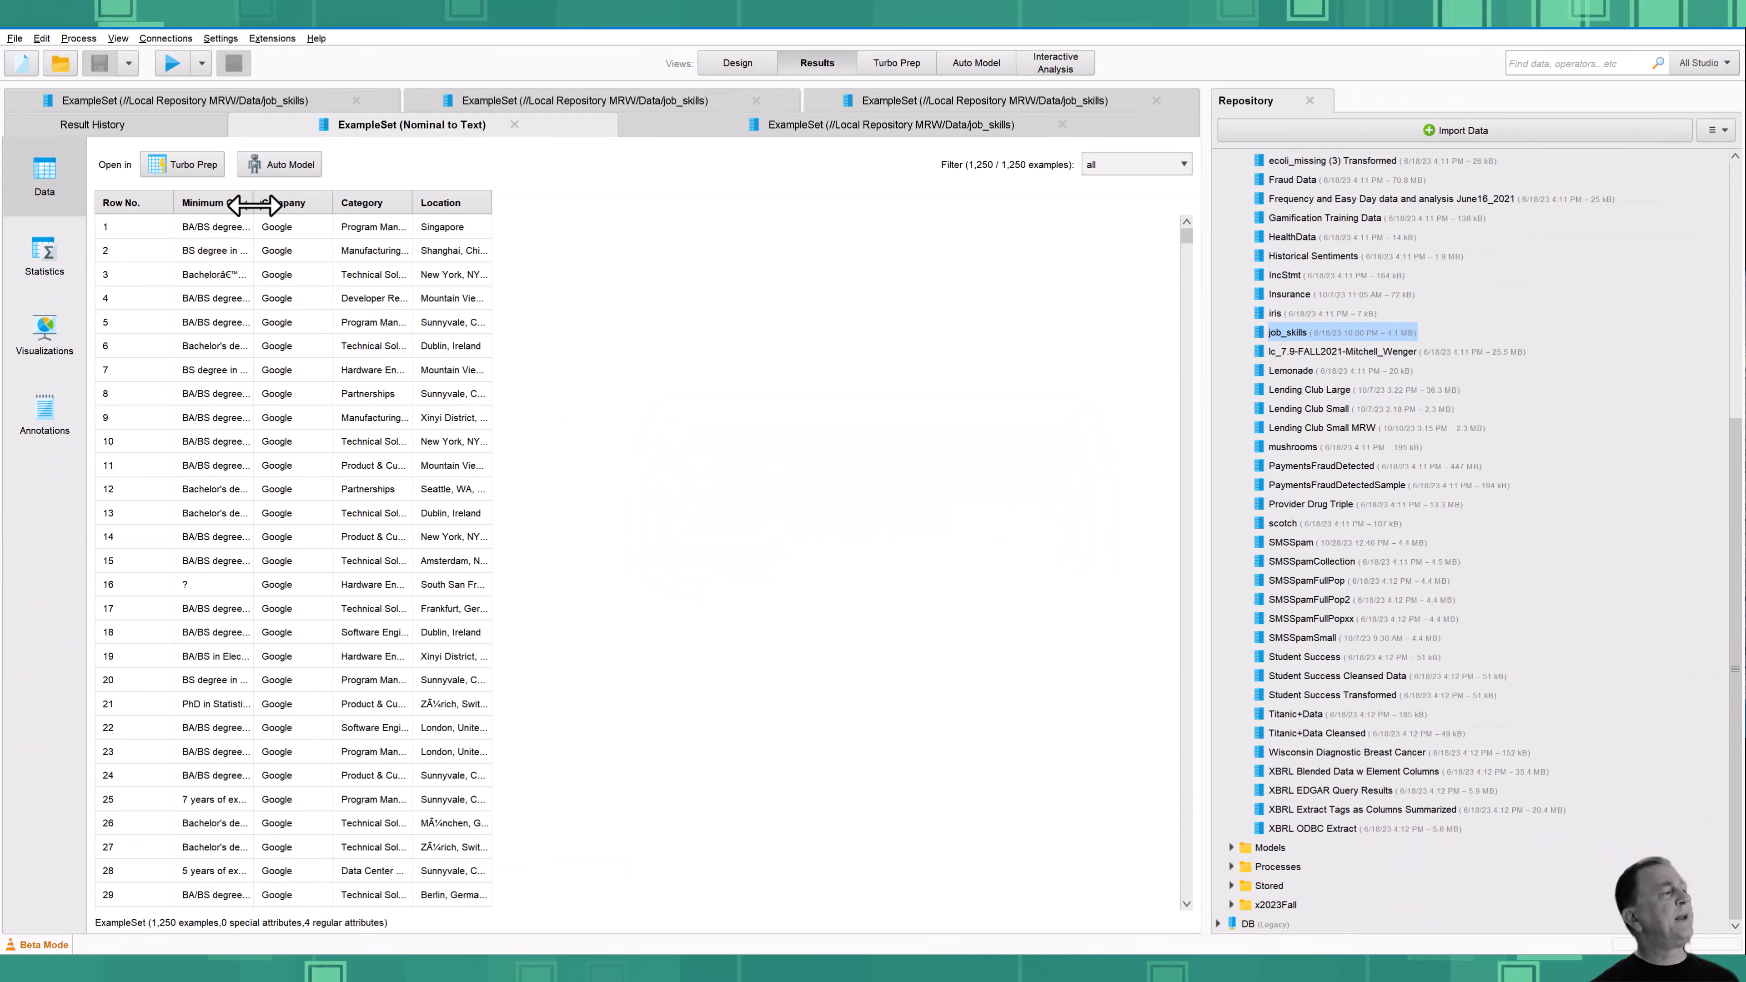
drag(253, 202, 407, 205)
Return to the process design and add the Text Processing extension's Process Documents from Data operator after Initial Data Prep, feeding its example set input
click(737, 63)
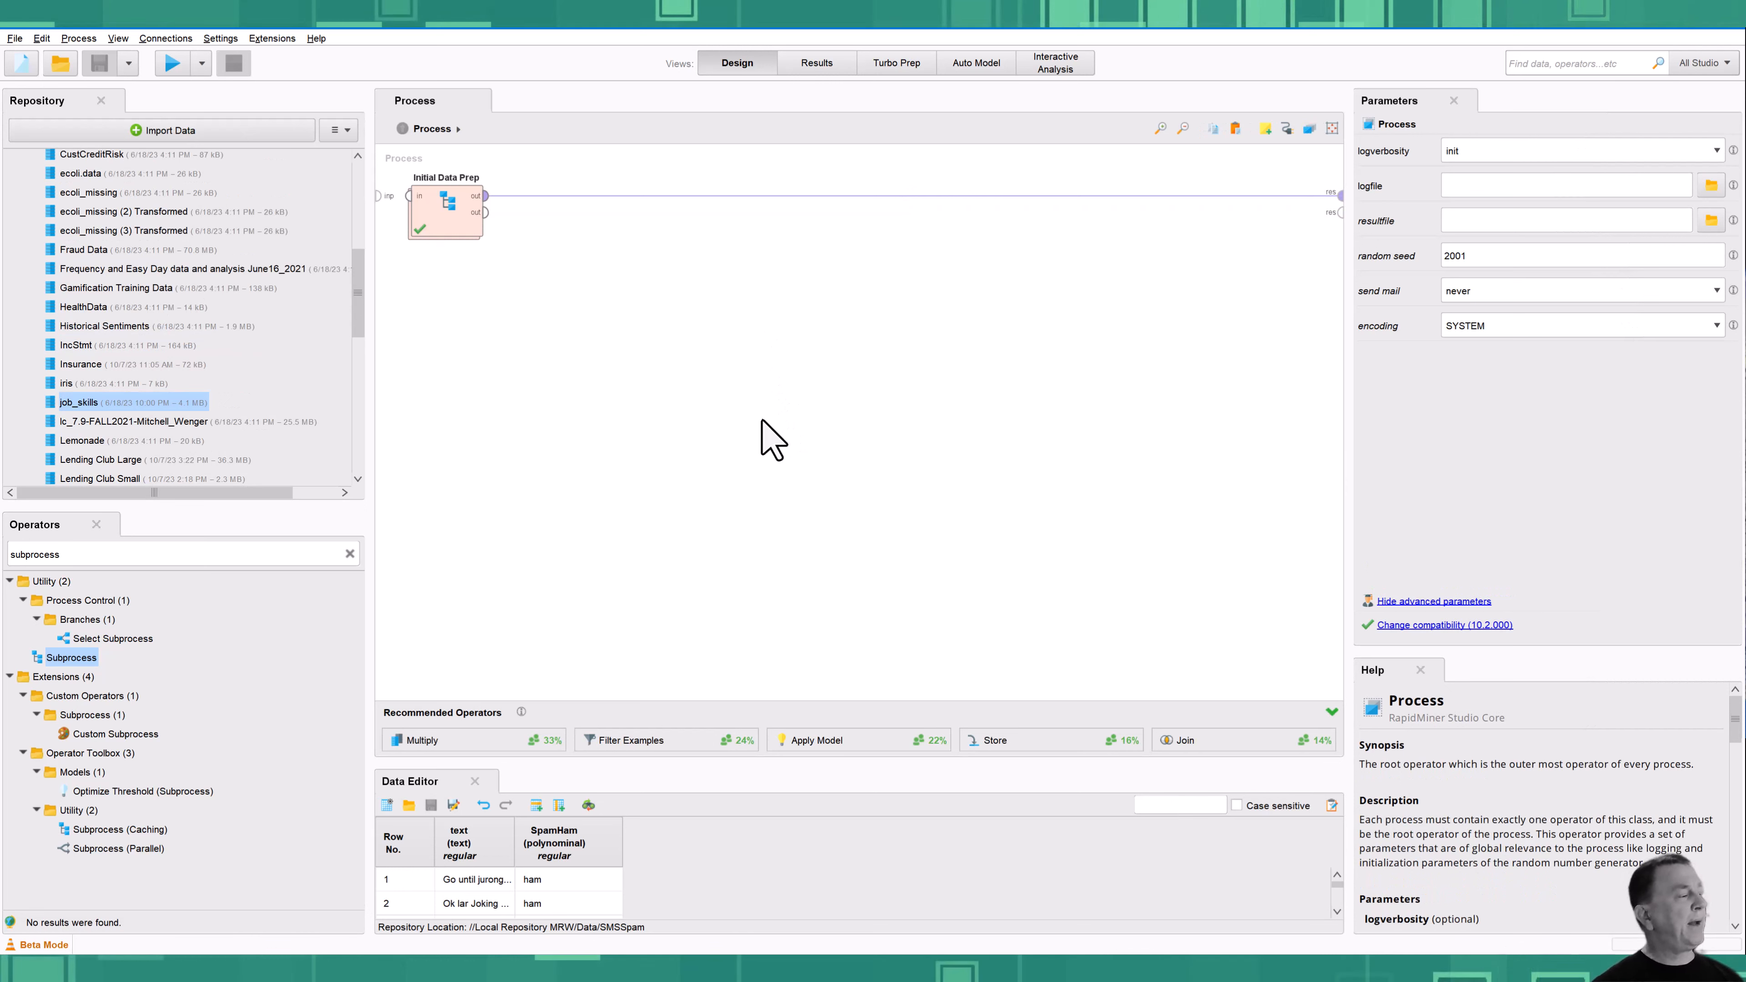
click(349, 553)
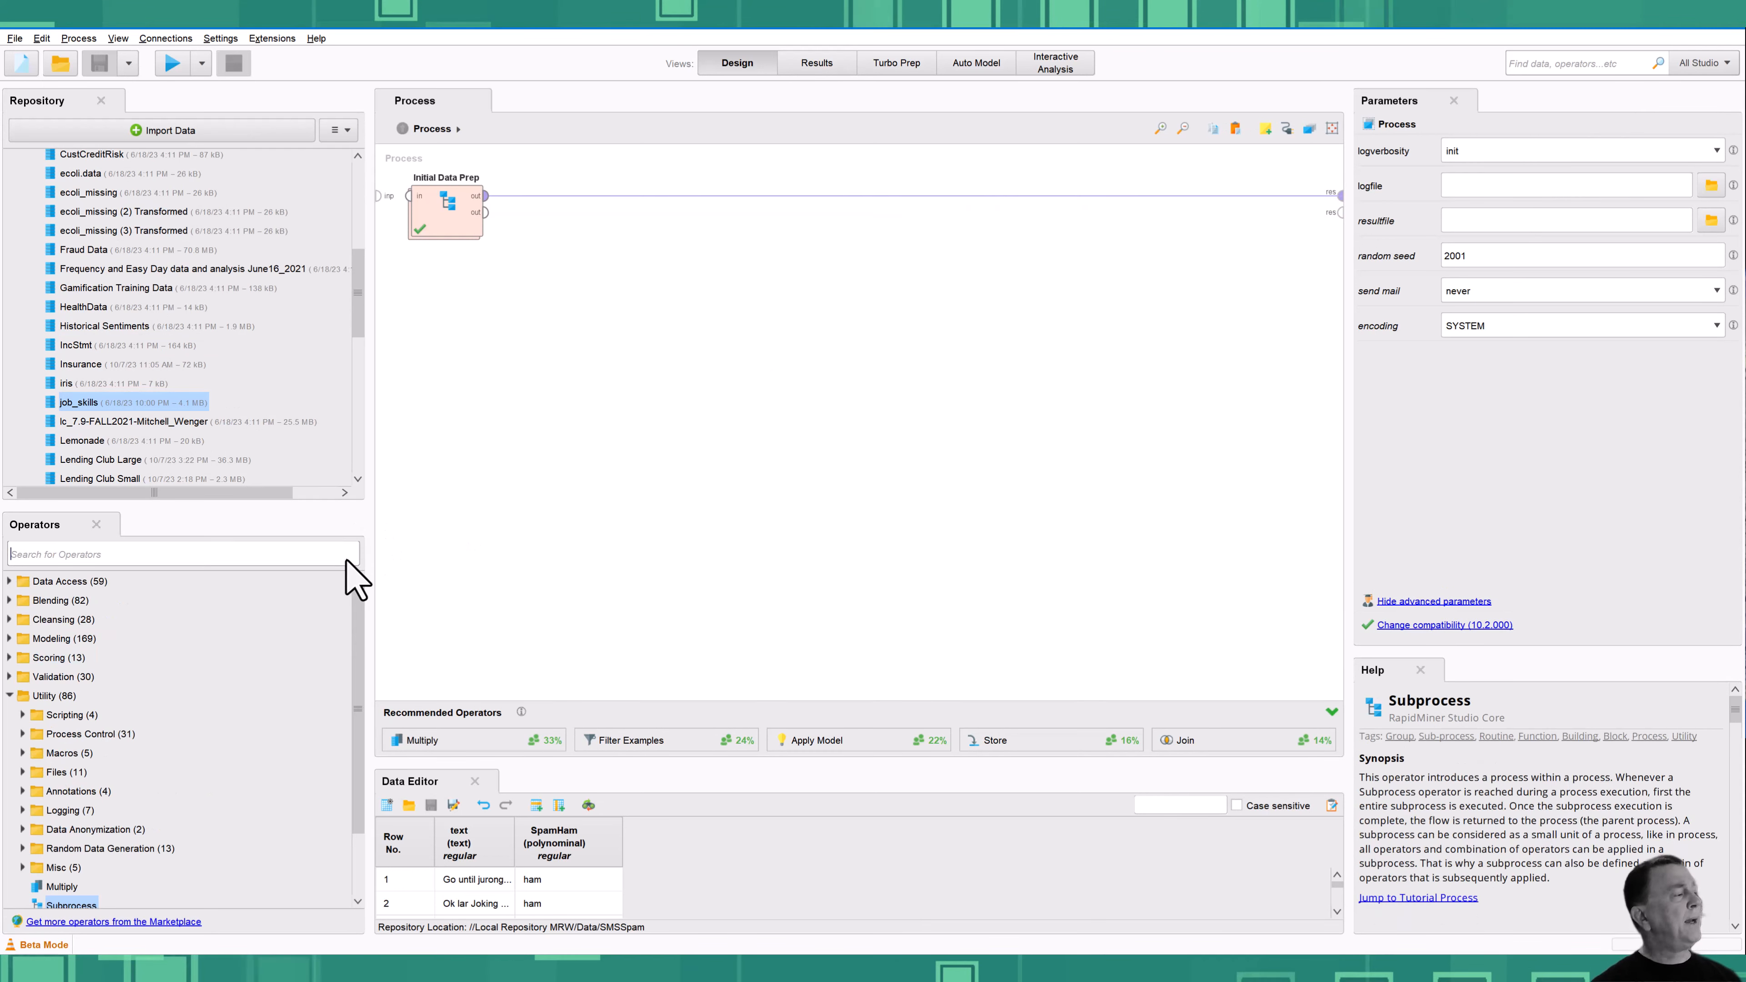
click(9, 696)
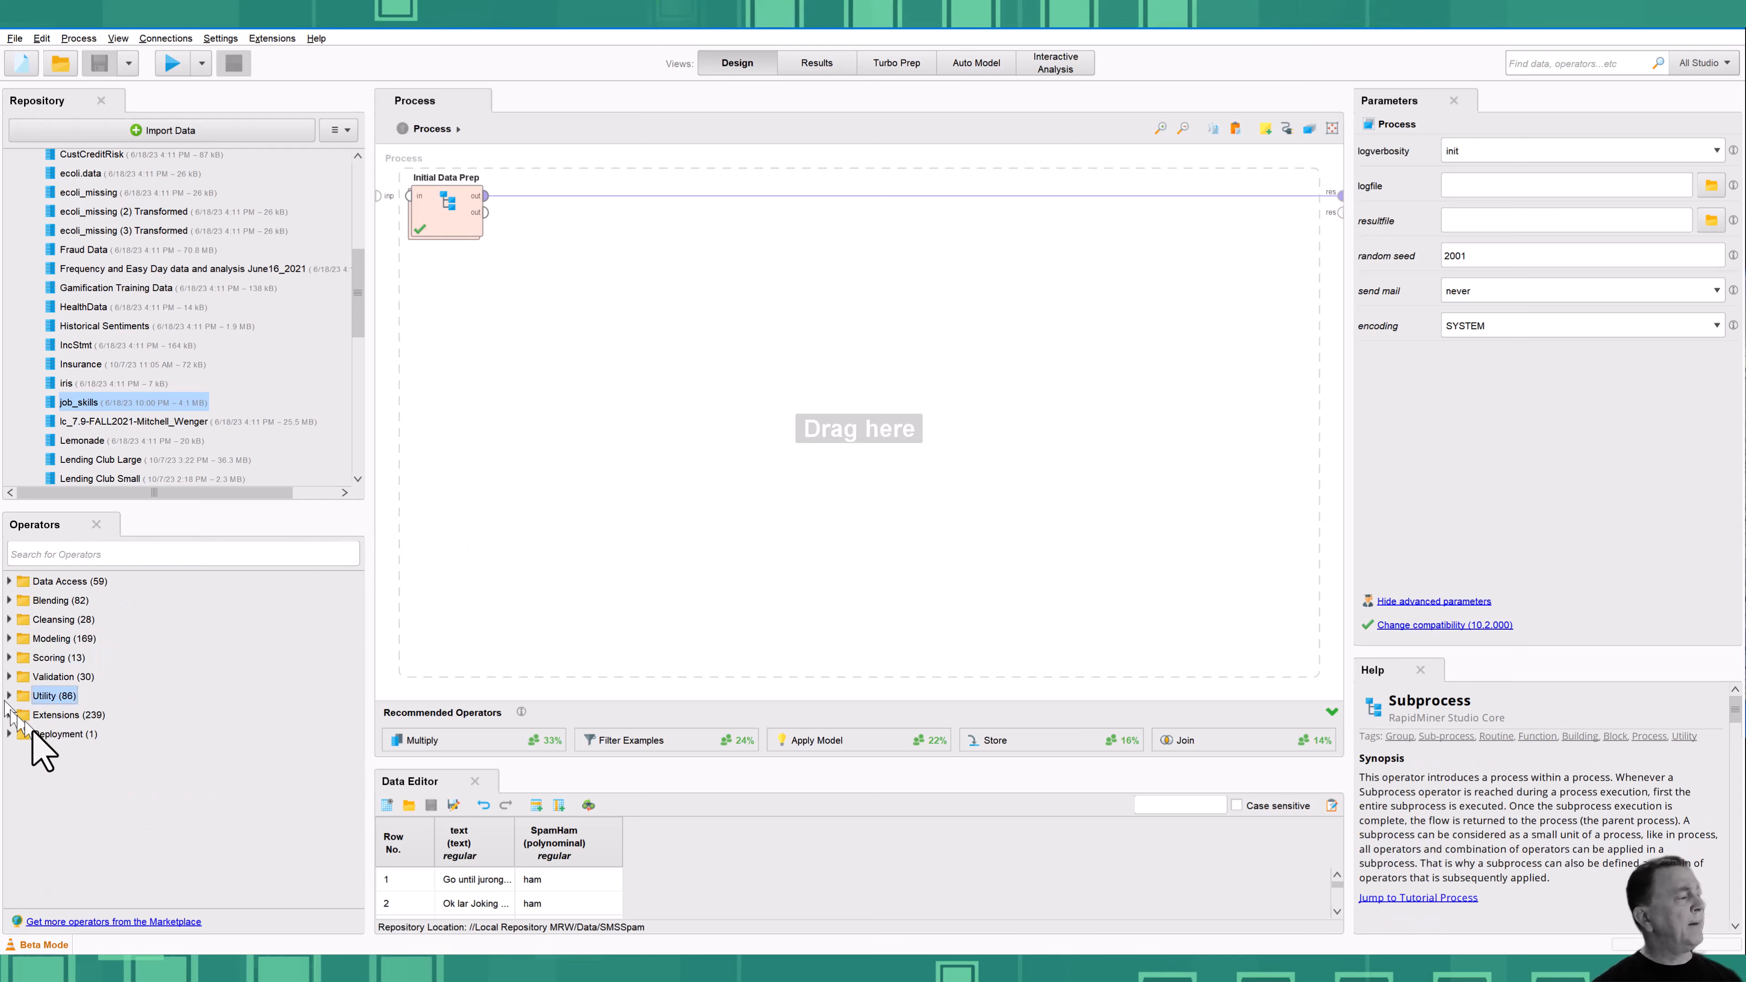
click(10, 715)
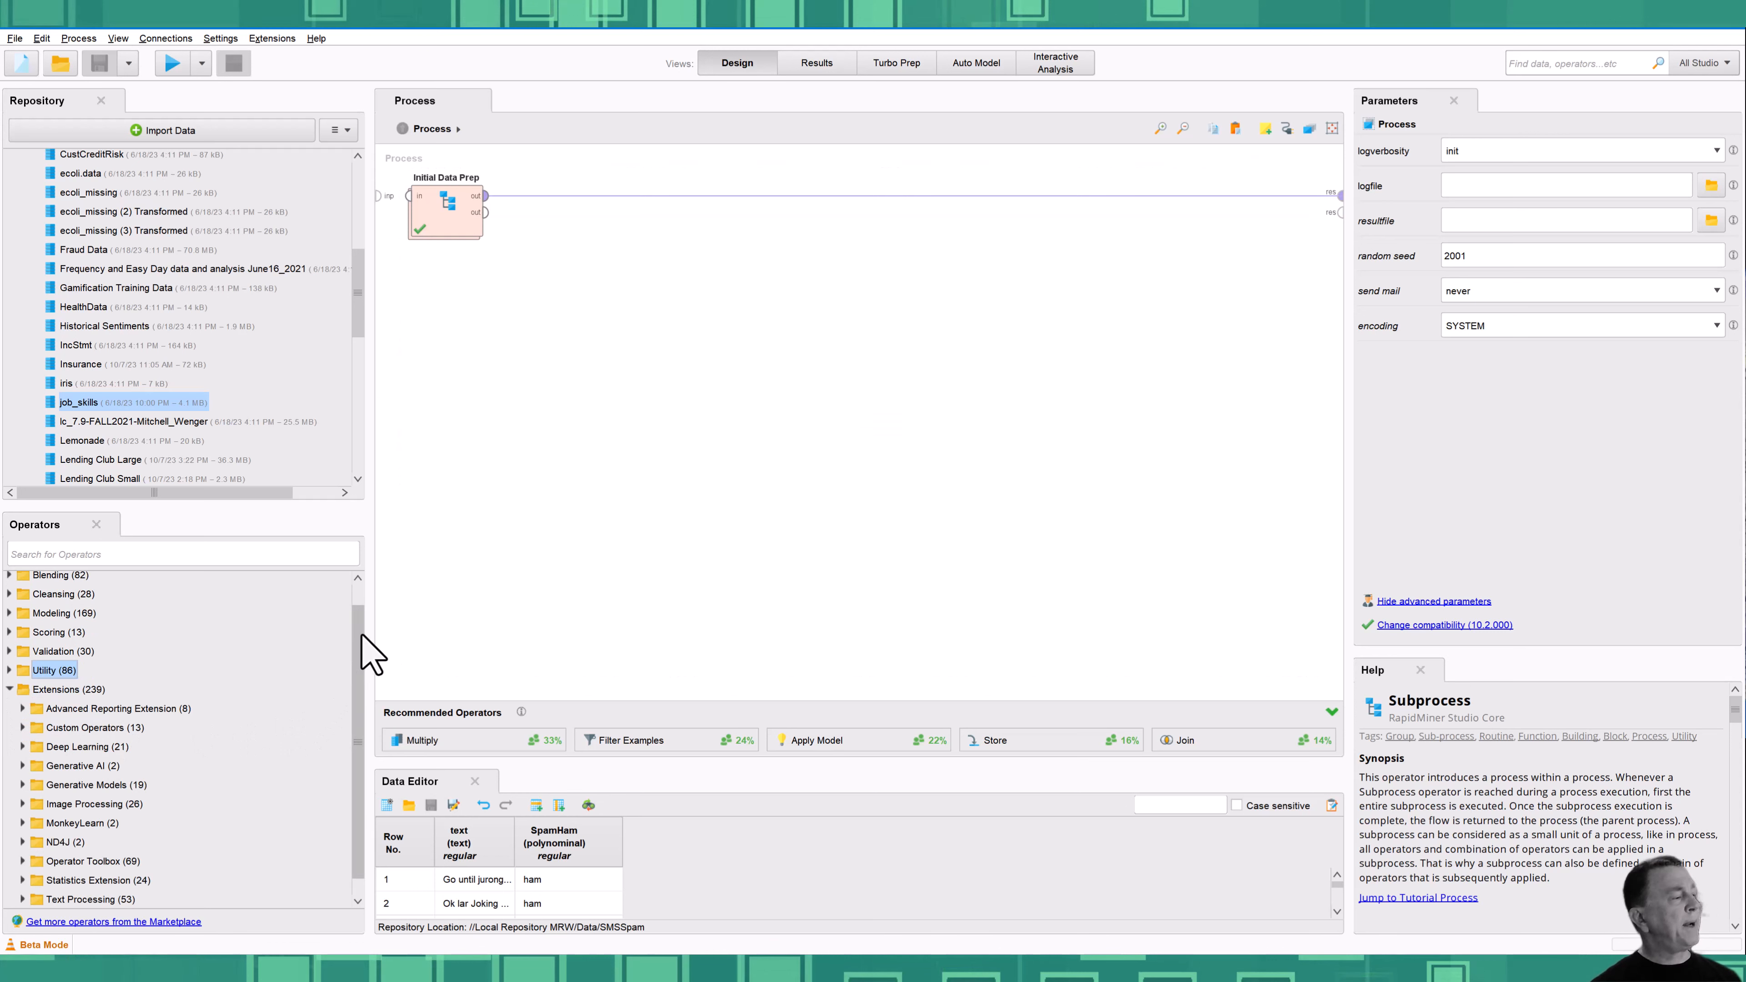
scroll(357, 637, down, 1)
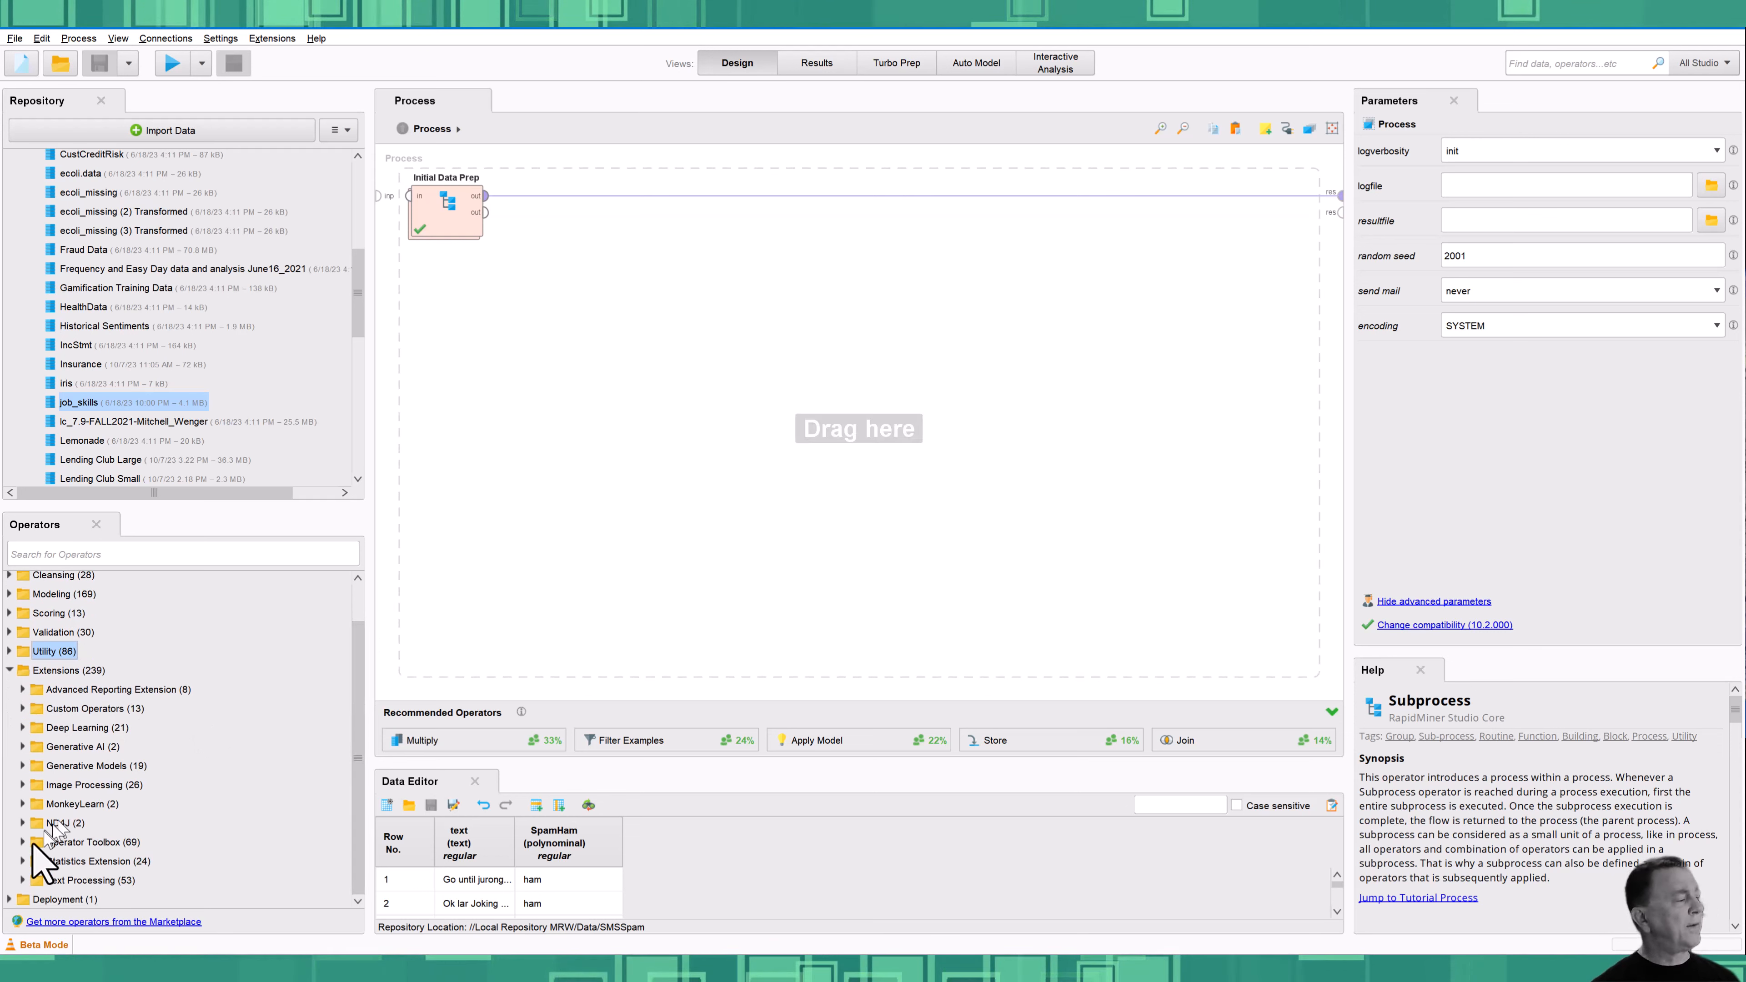
click(23, 880)
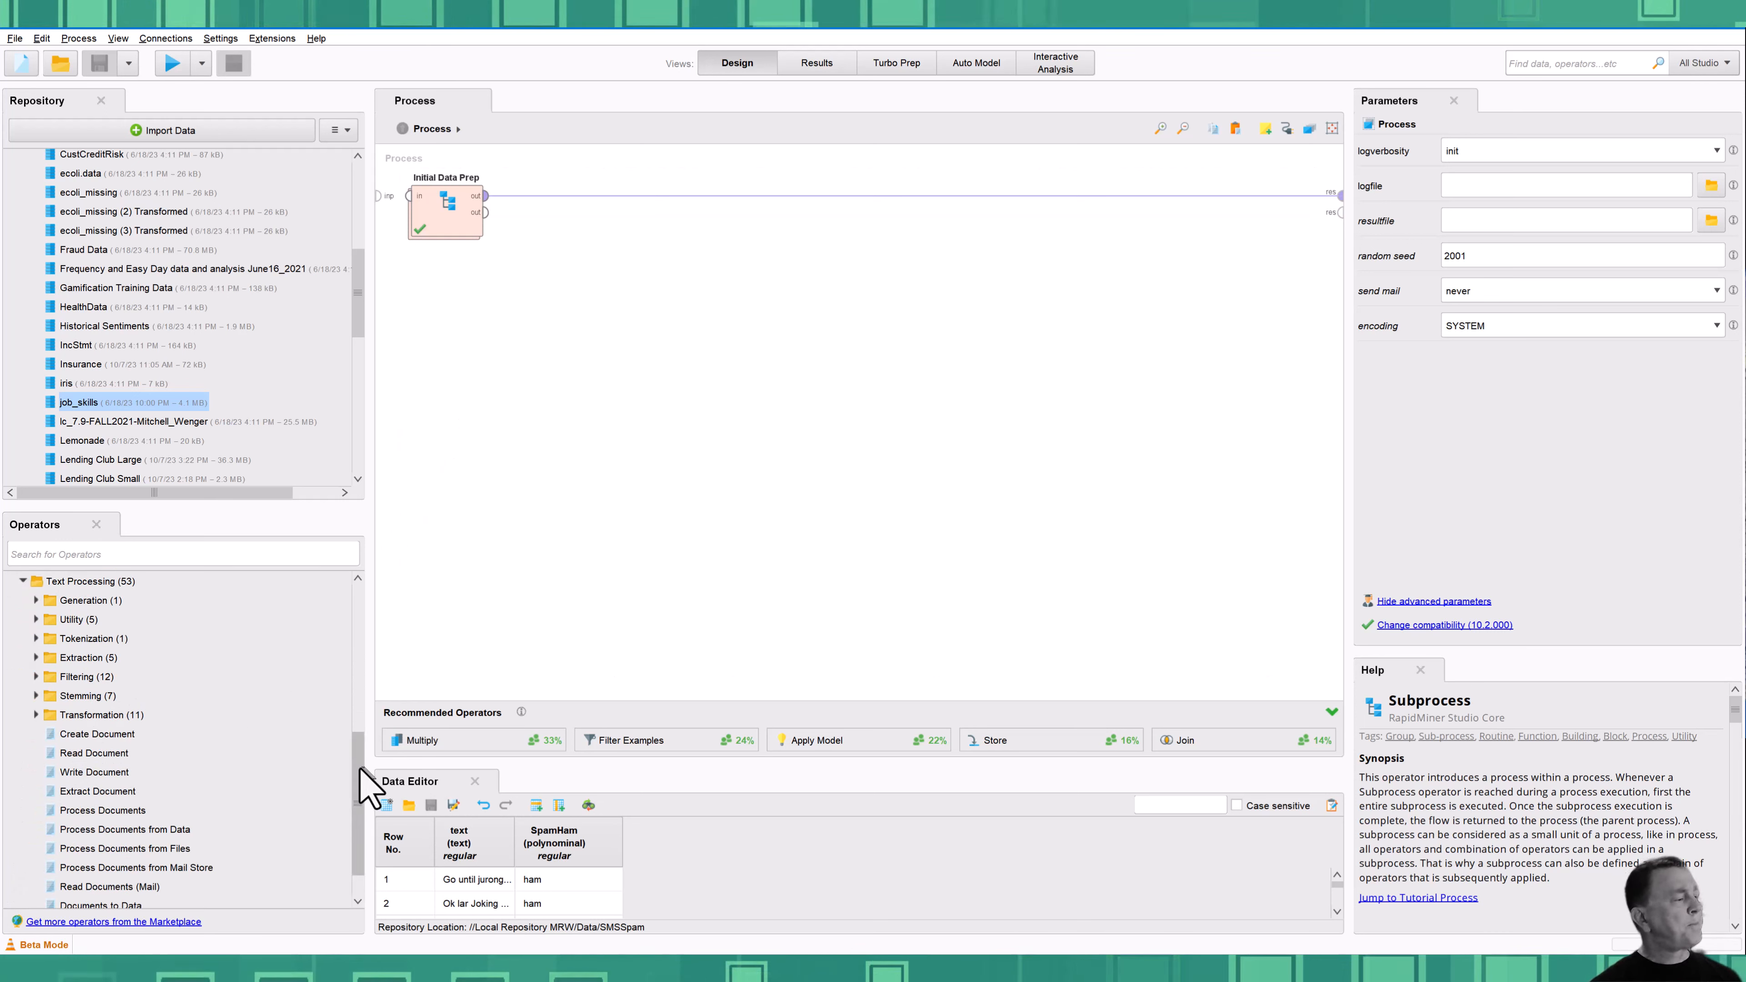
drag(357, 773, 356, 791)
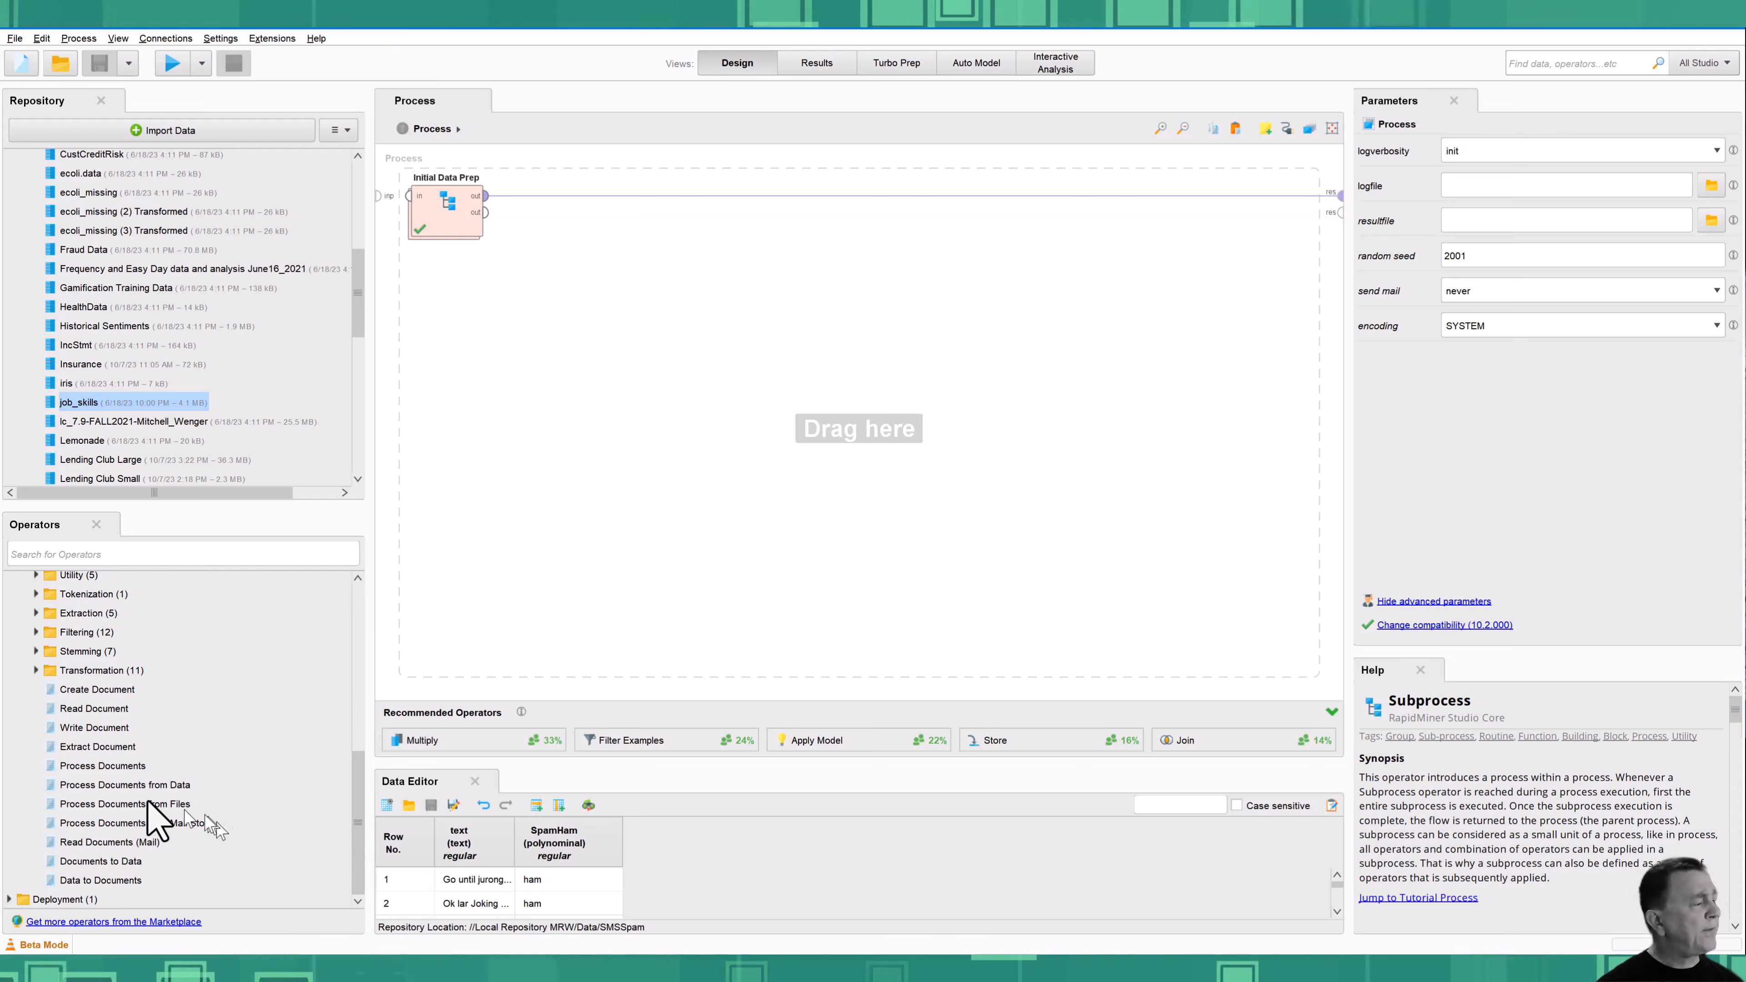
click(124, 786)
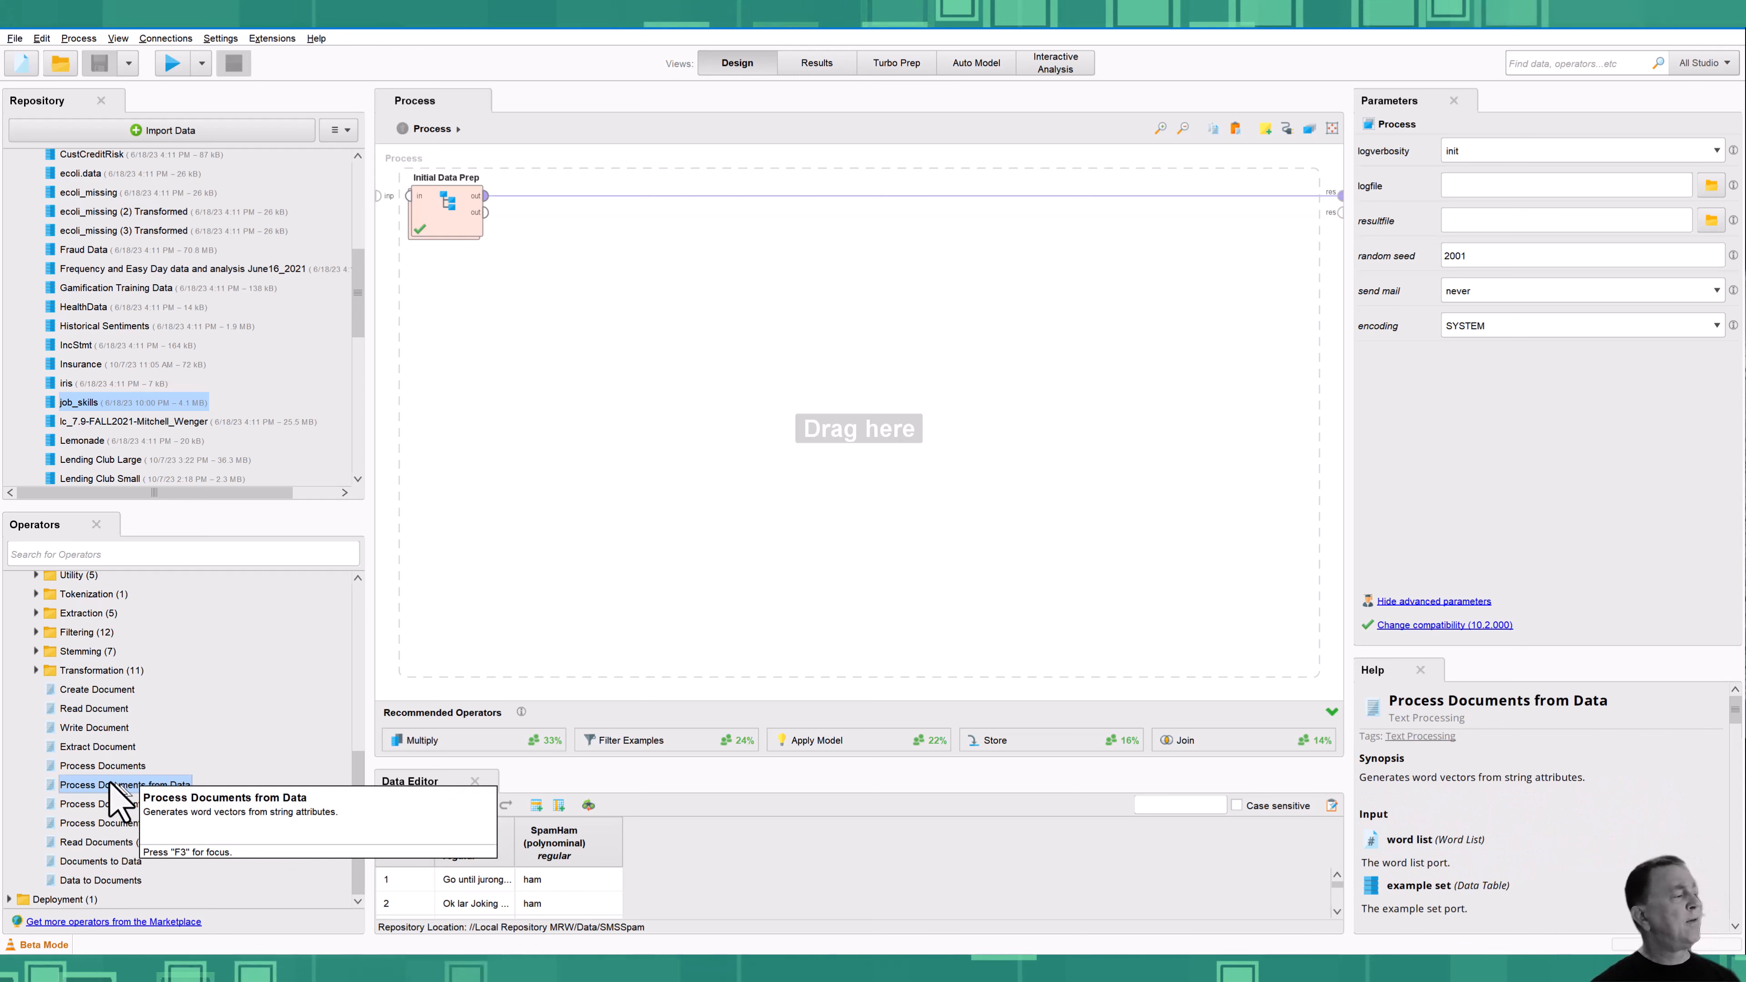
drag(107, 786, 607, 246)
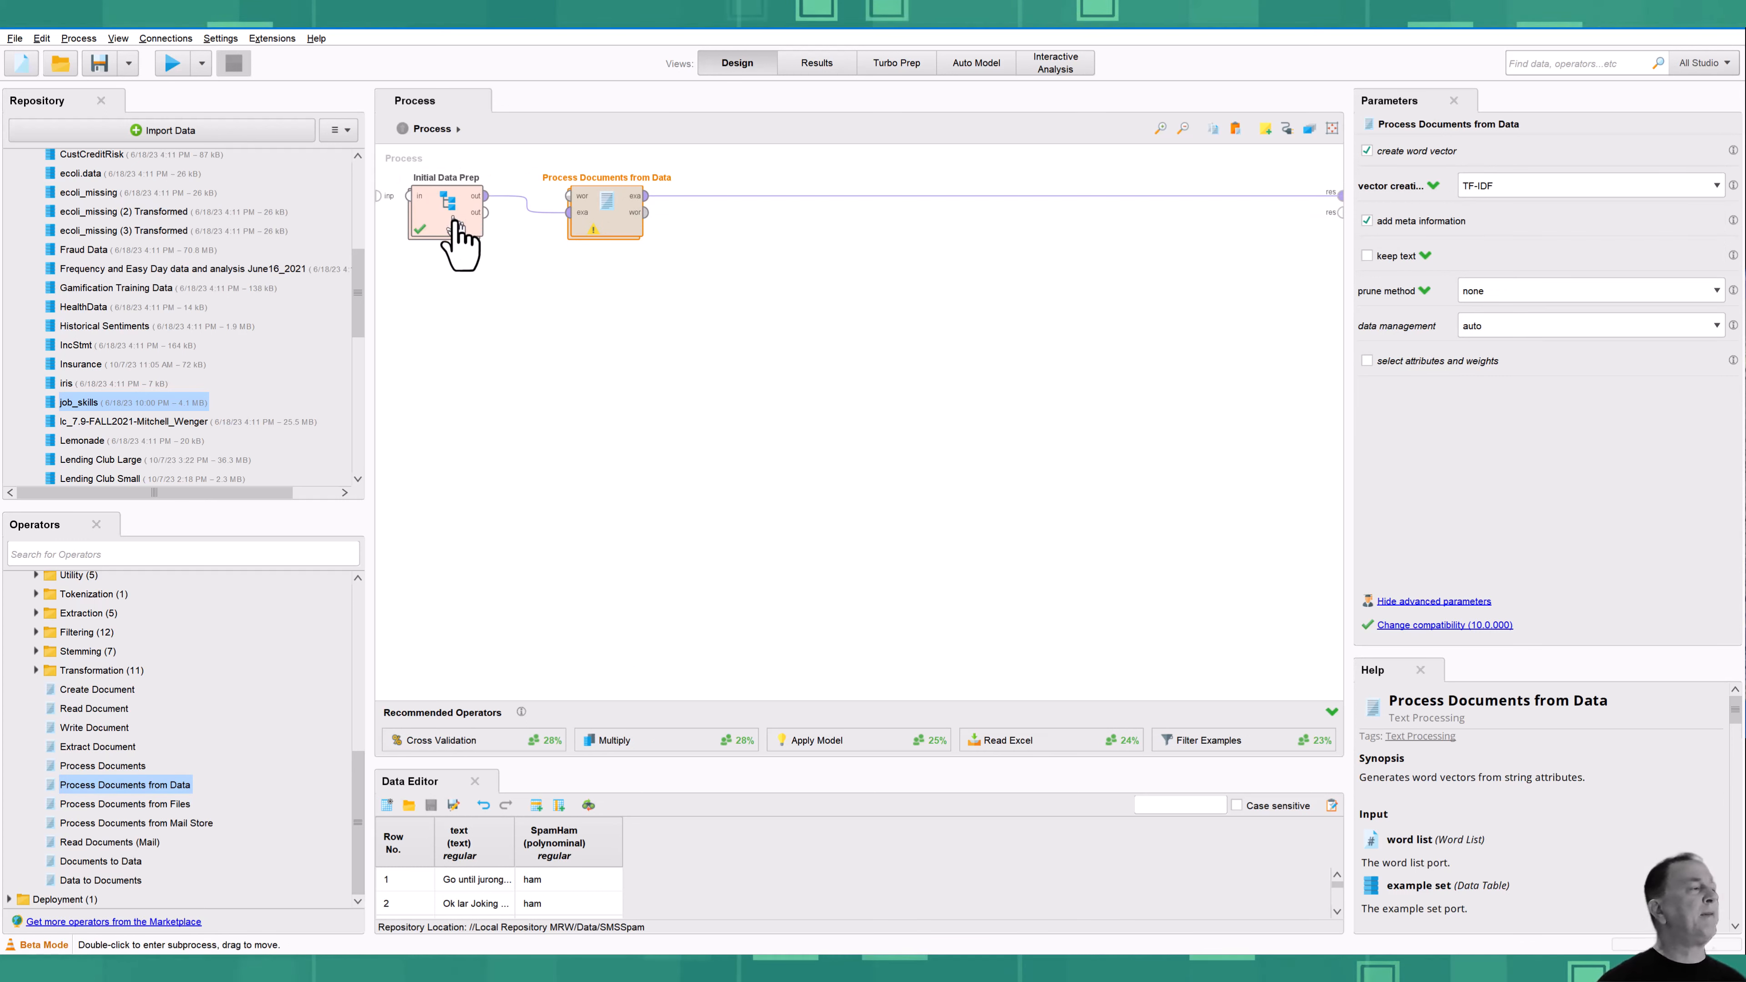
Open the inside of Process Documents from Data and add a Transform Cases operator, converting to lower case, at the start
double_click(608, 224)
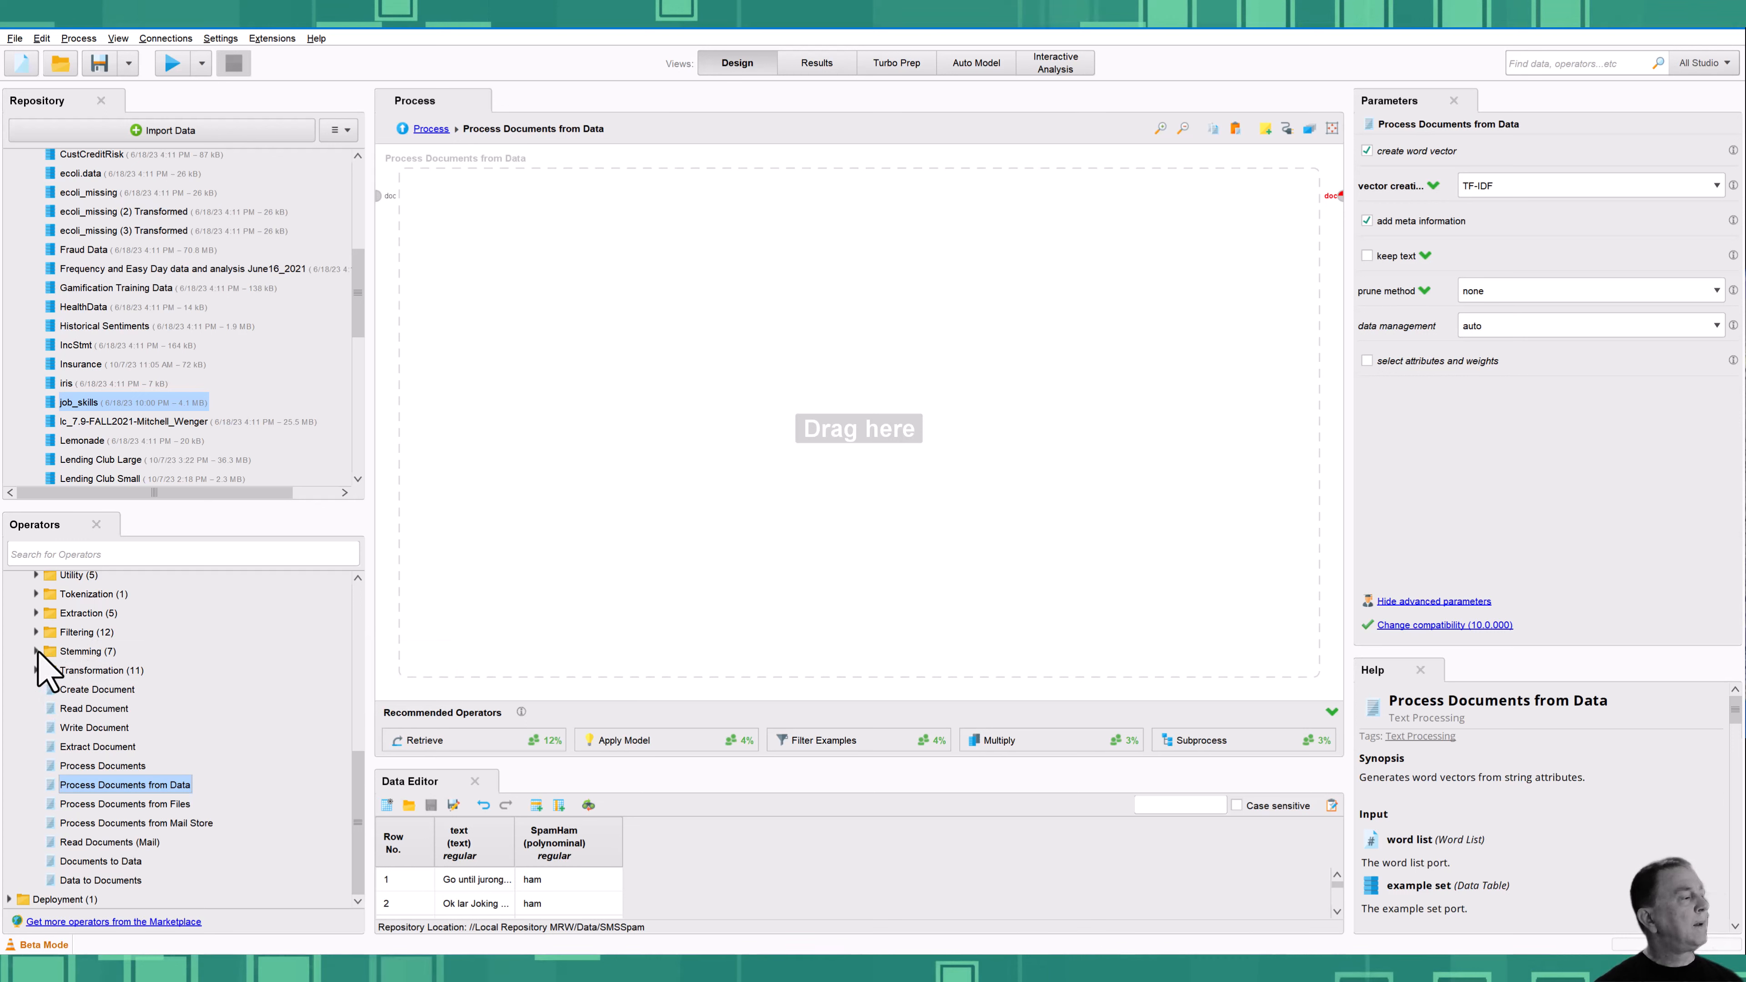
click(36, 668)
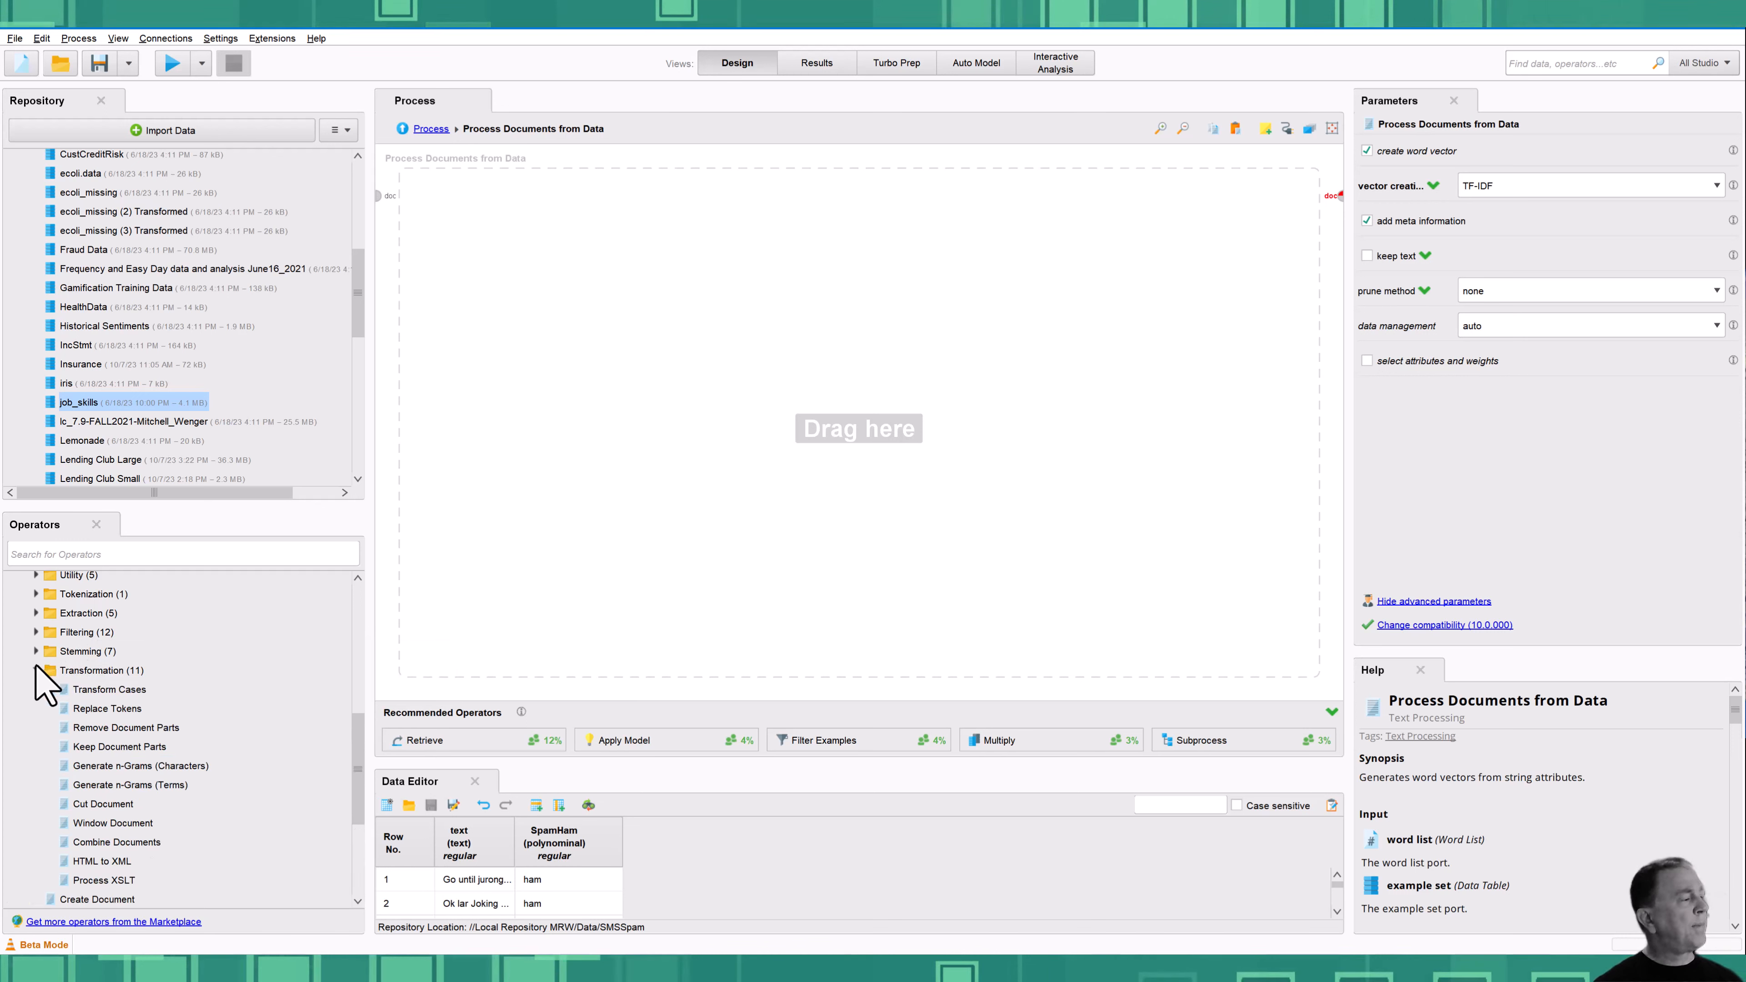
click(96, 691)
drag(96, 691, 378, 197)
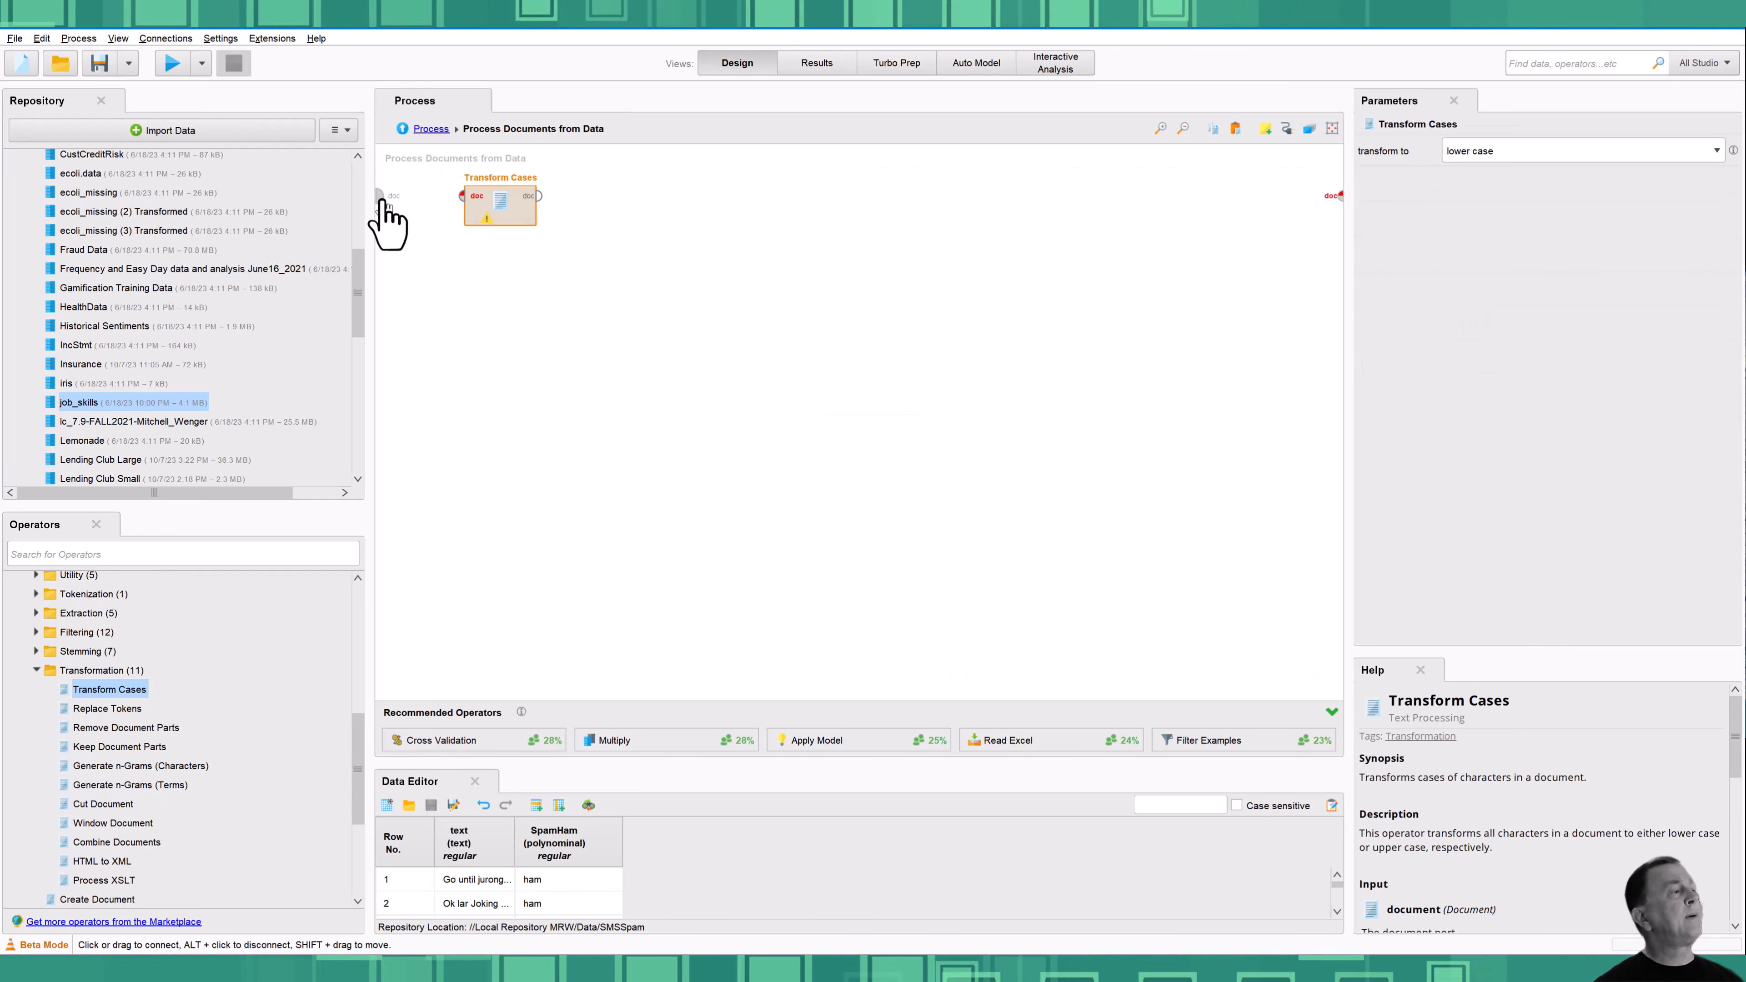
drag(507, 207, 452, 205)
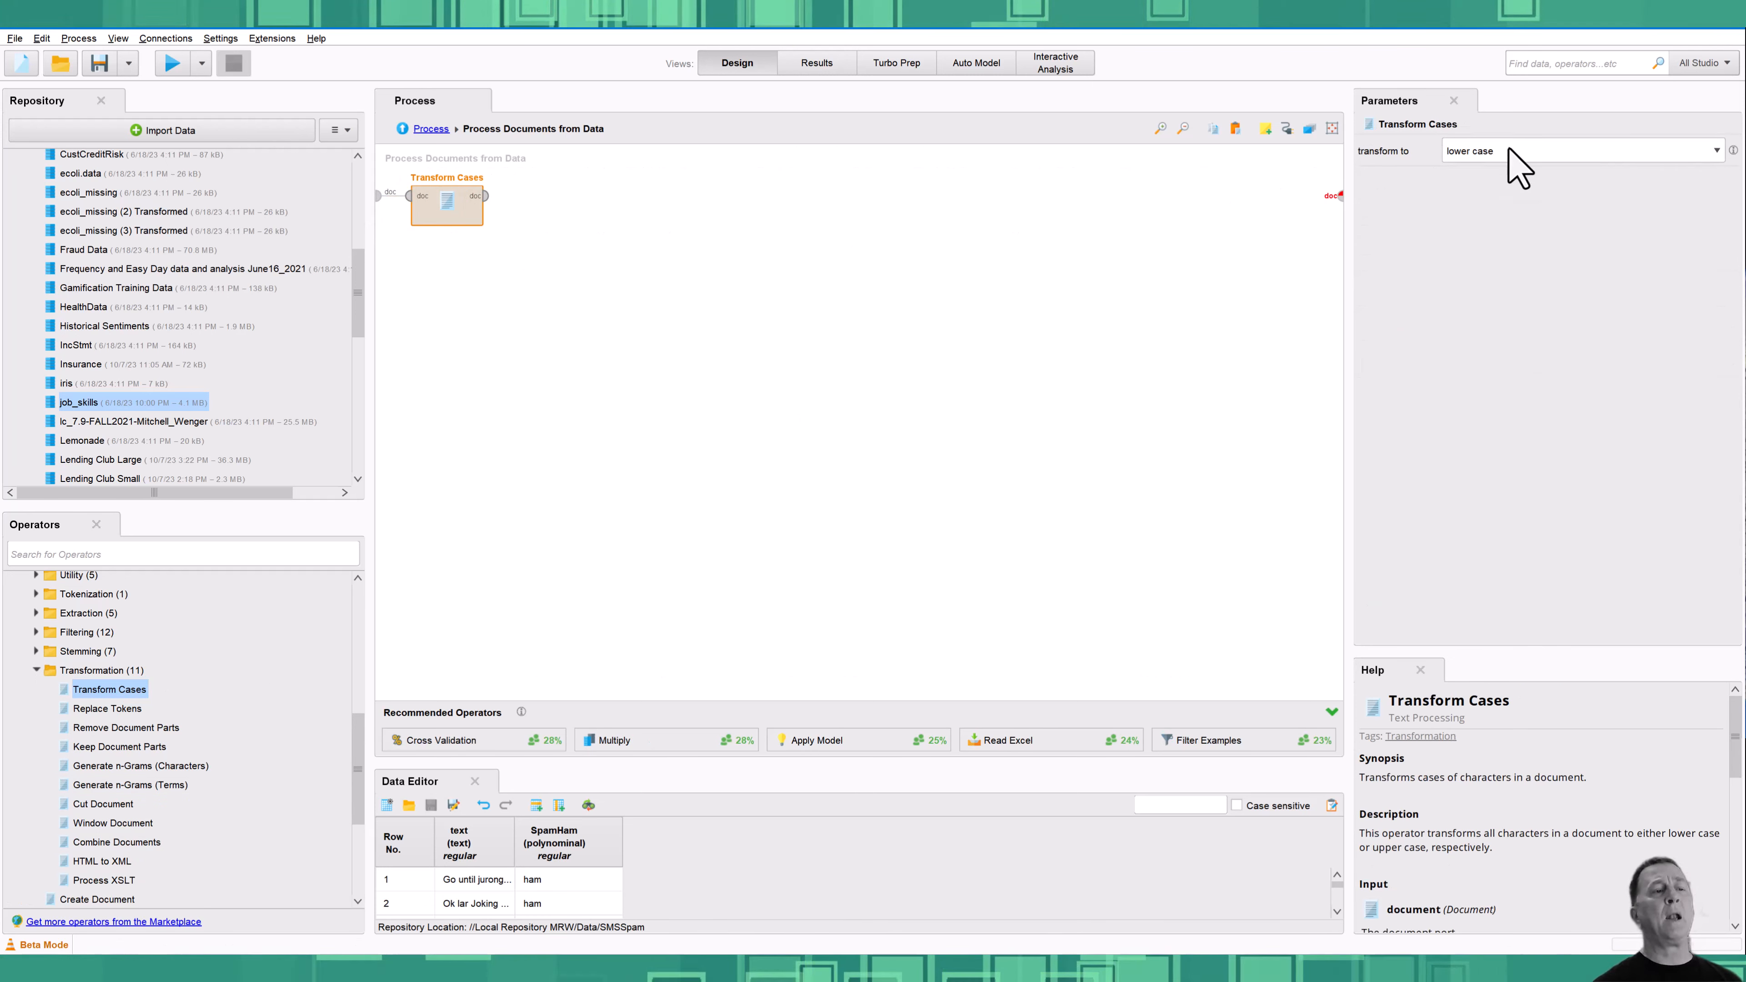
drag(429, 742, 430, 750)
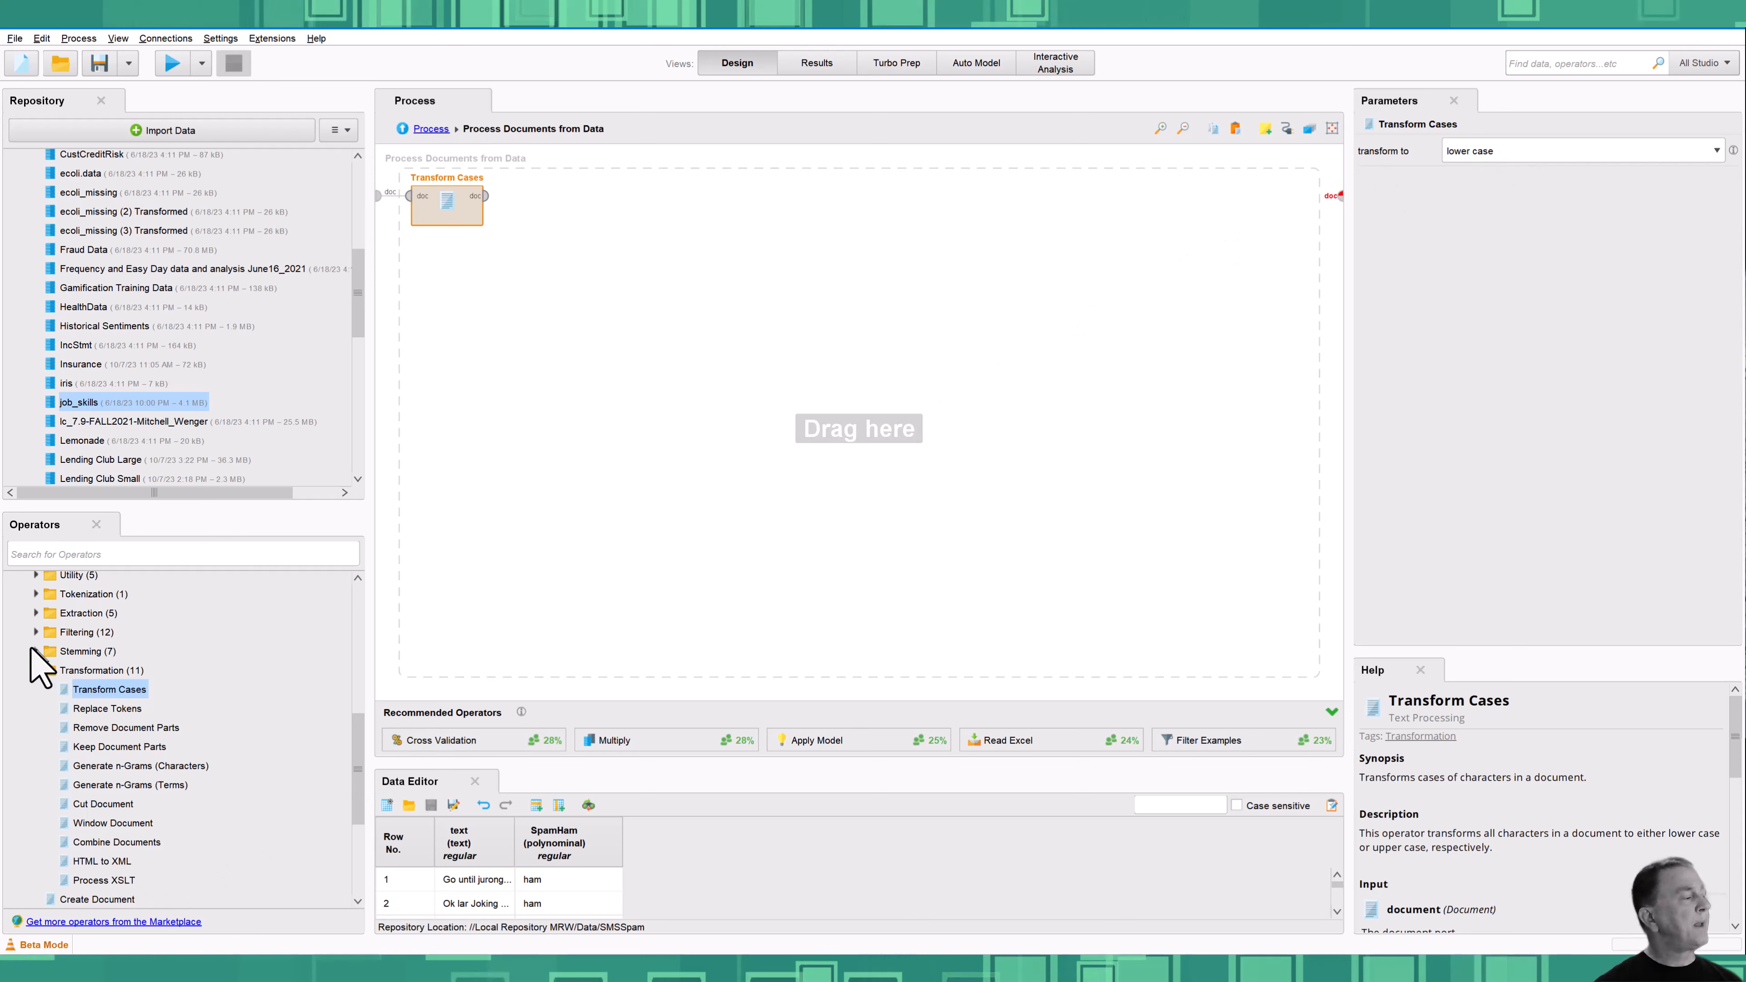
click(37, 671)
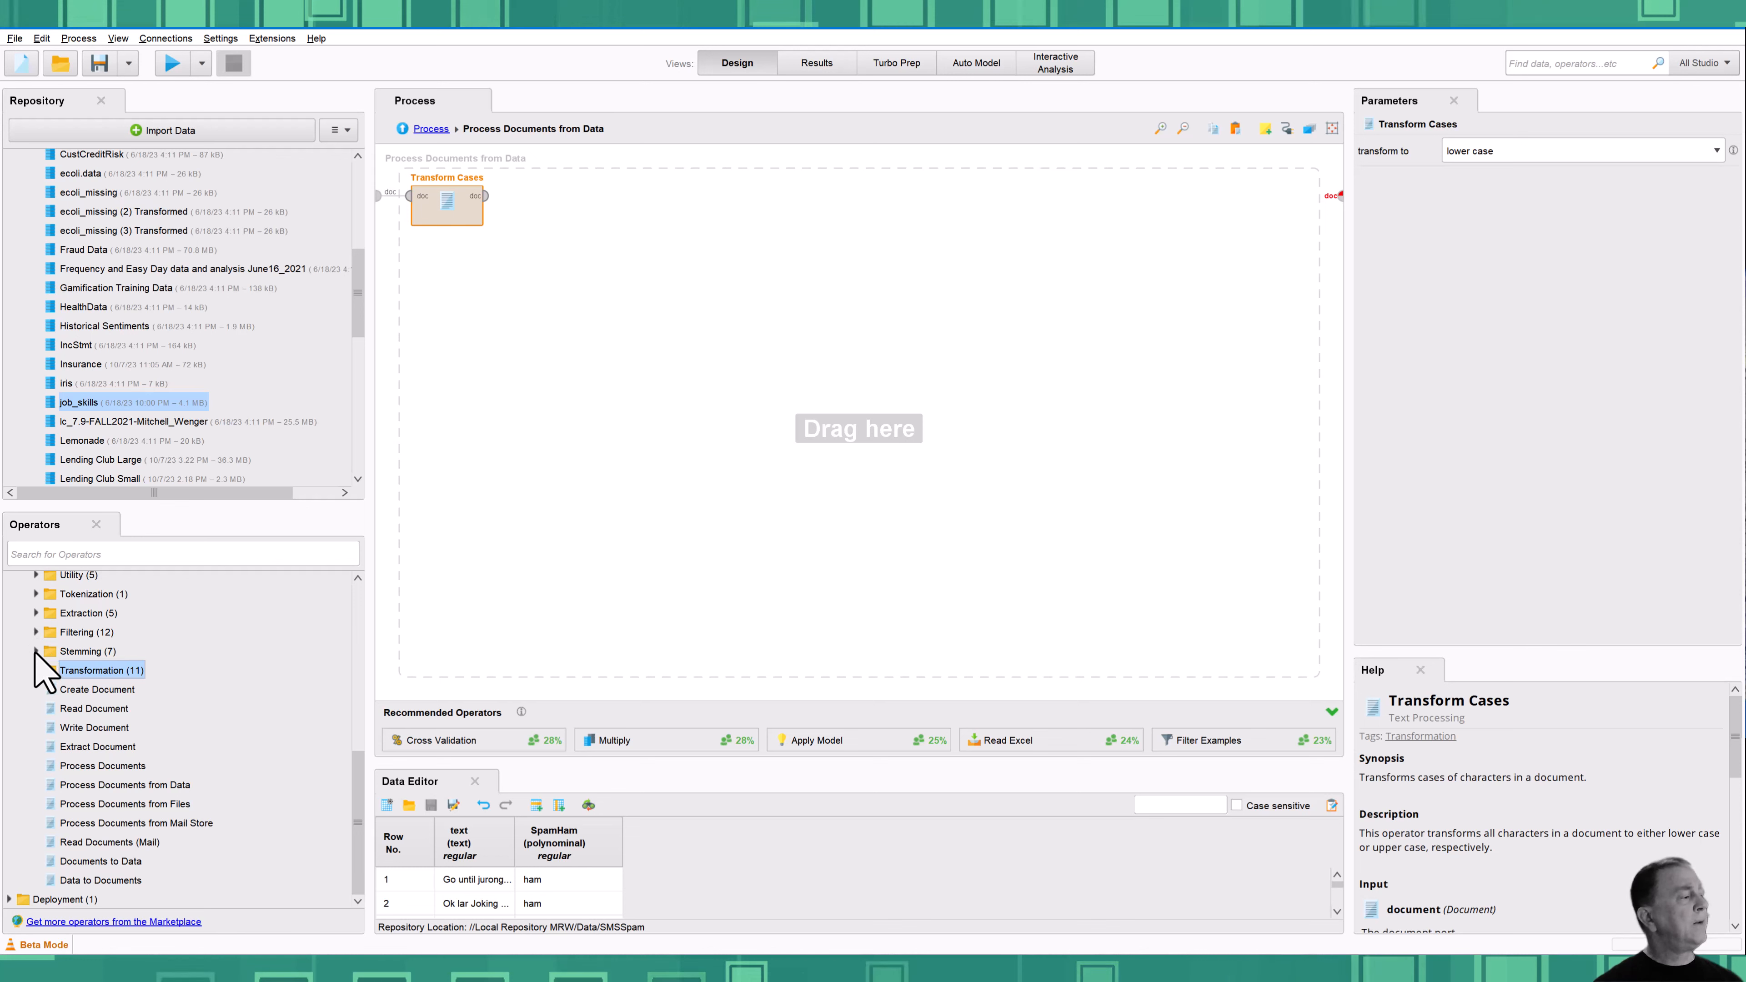
Add a Stem (Porter) operator after Transform Cases and connect it between Transform Cases and the document output
click(36, 651)
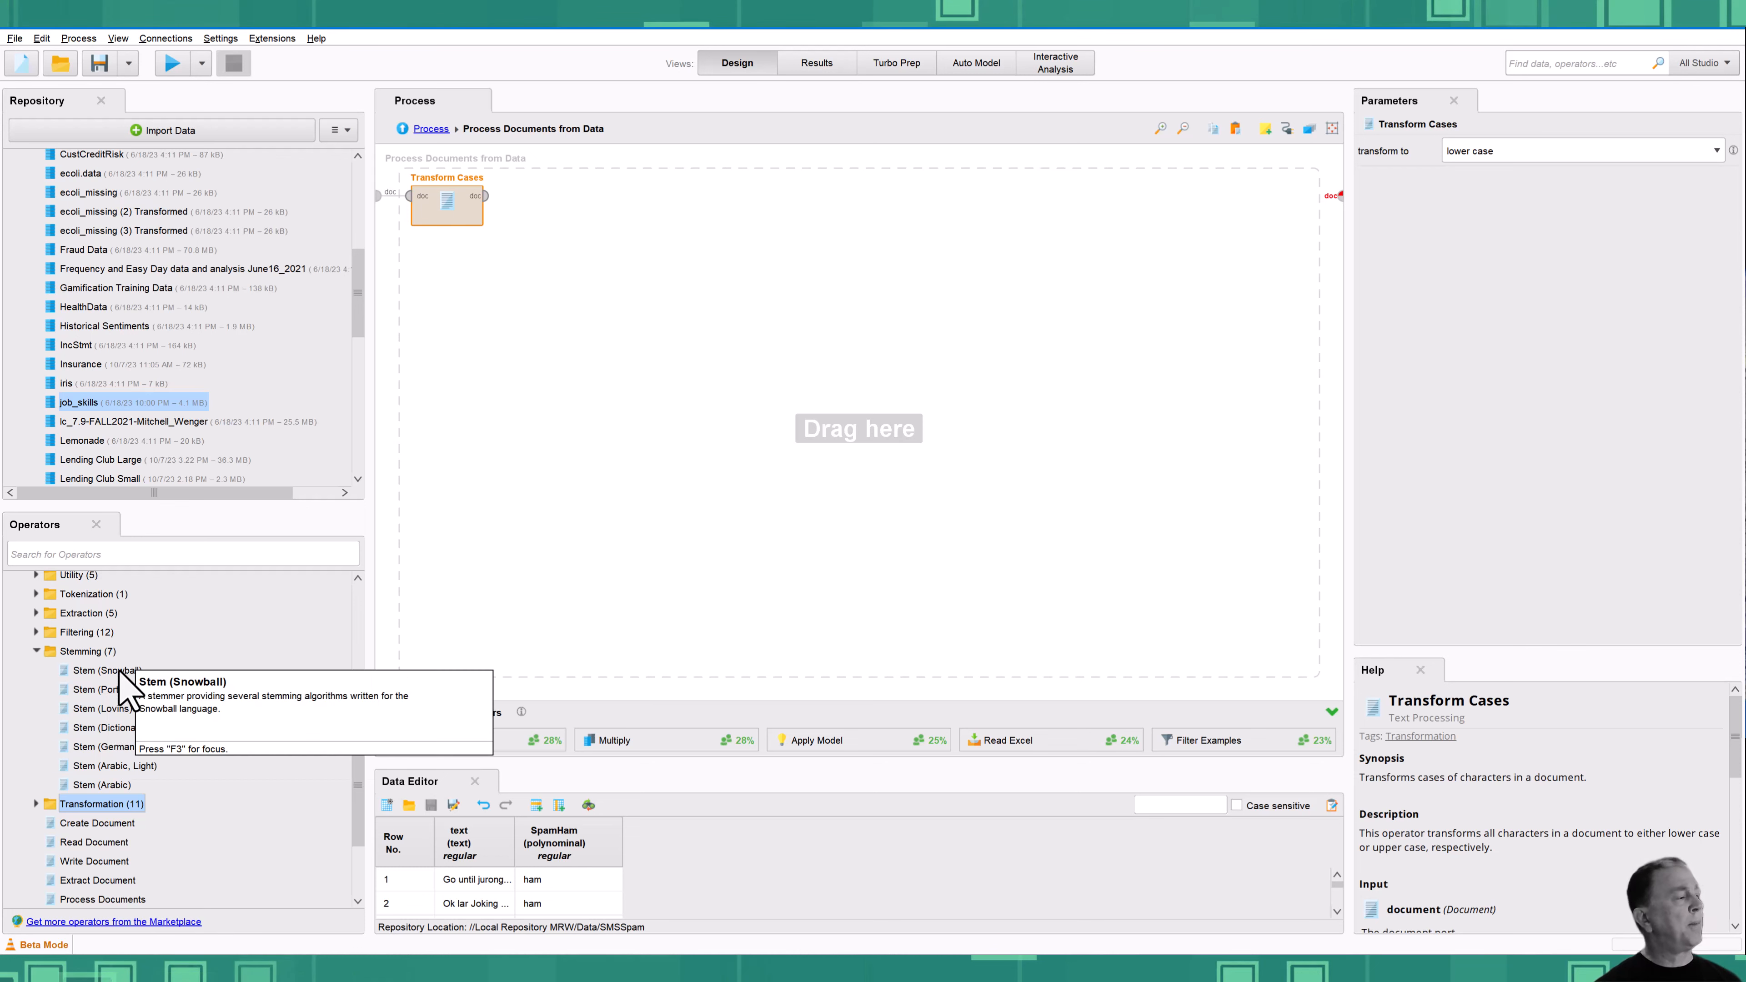
click(100, 690)
drag(94, 691, 516, 215)
click(488, 207)
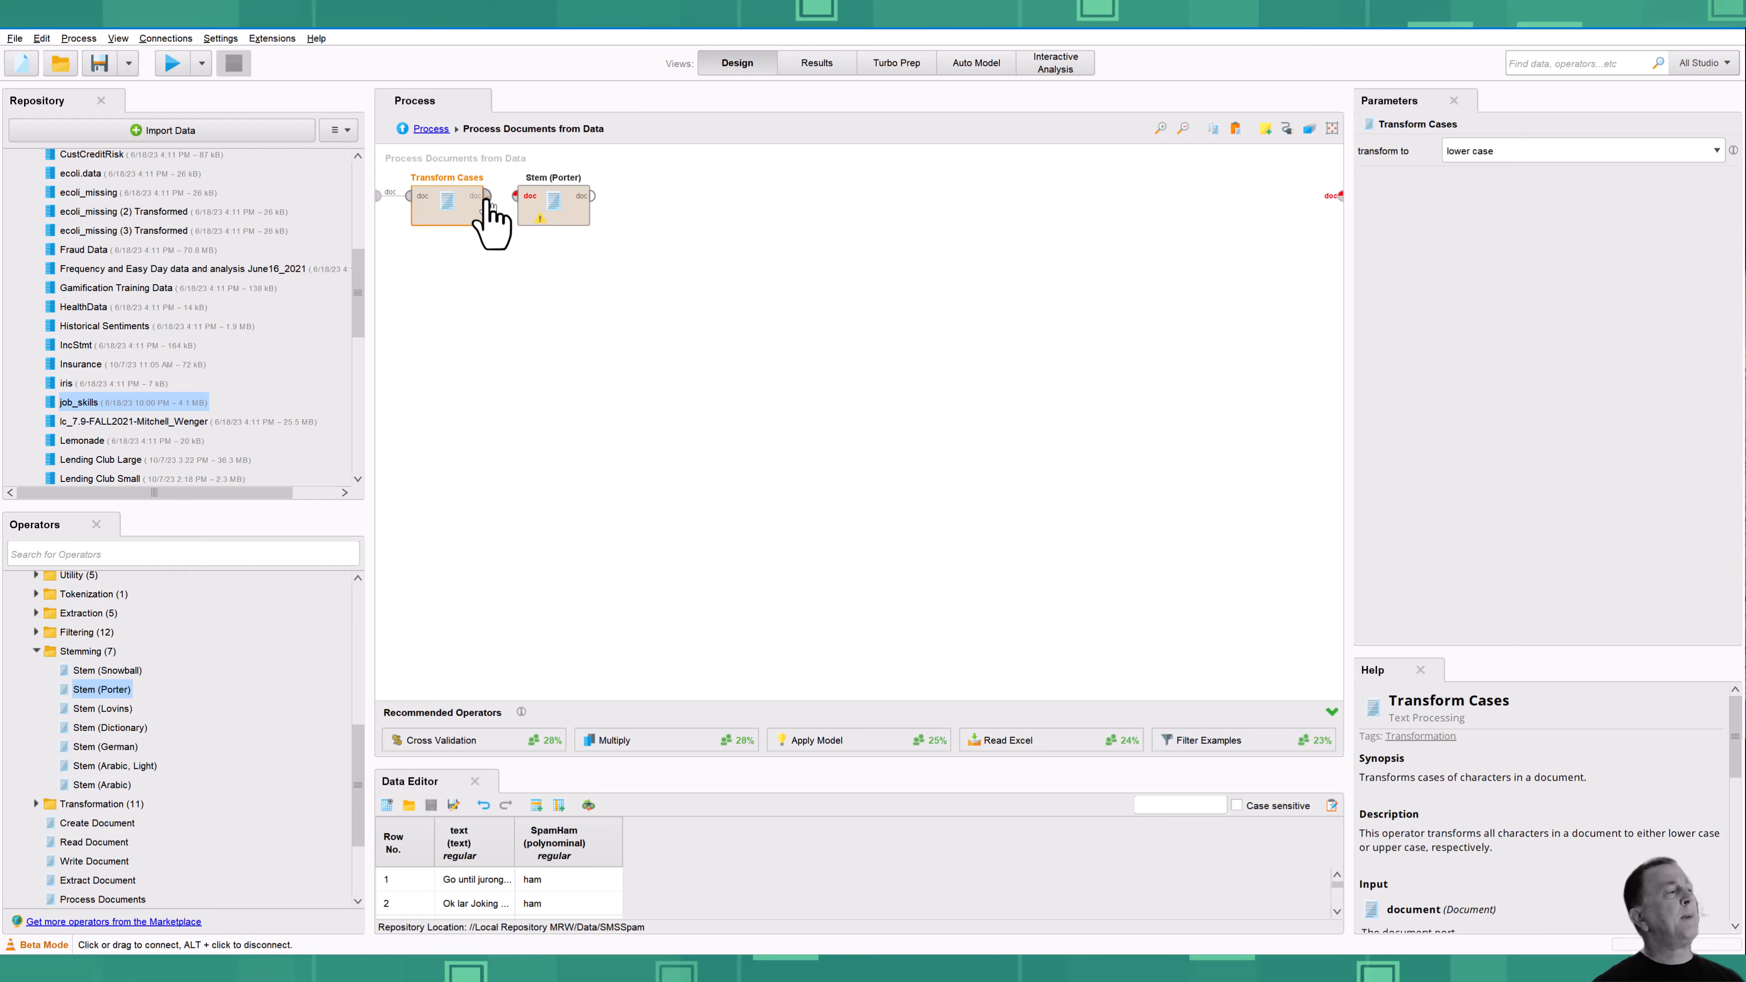
drag(486, 198, 516, 196)
double_click(592, 197)
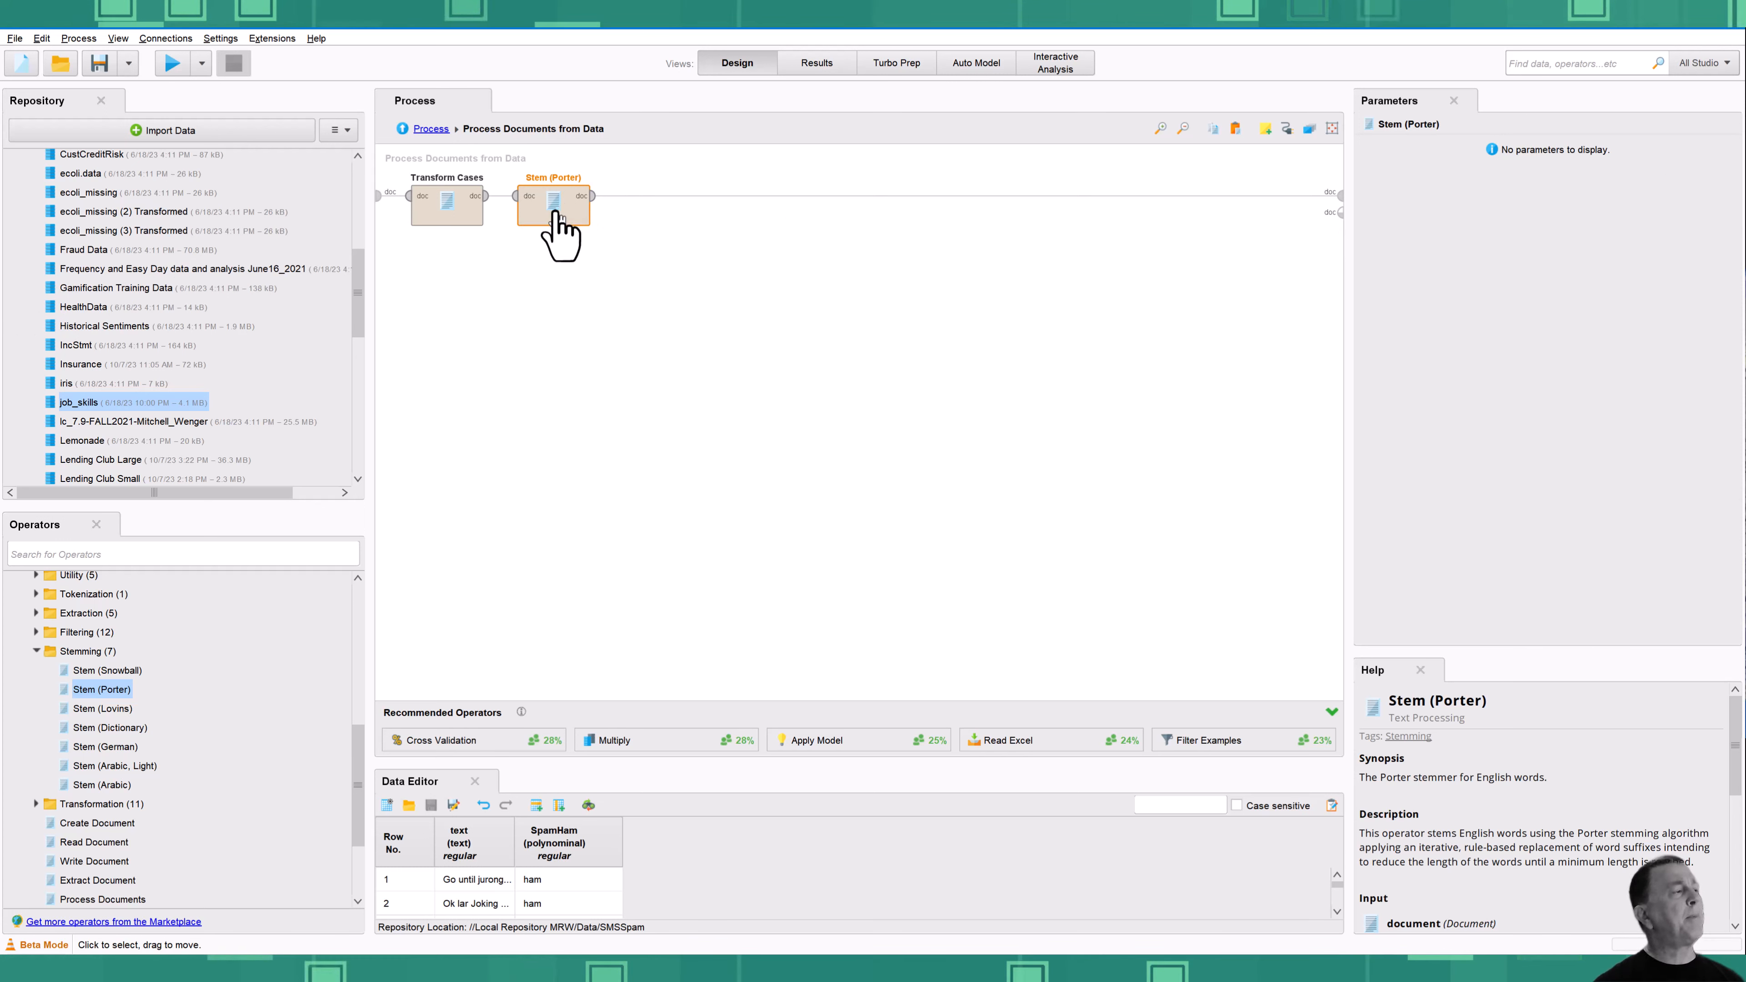
Check which case options Transform Cases offers
click(457, 216)
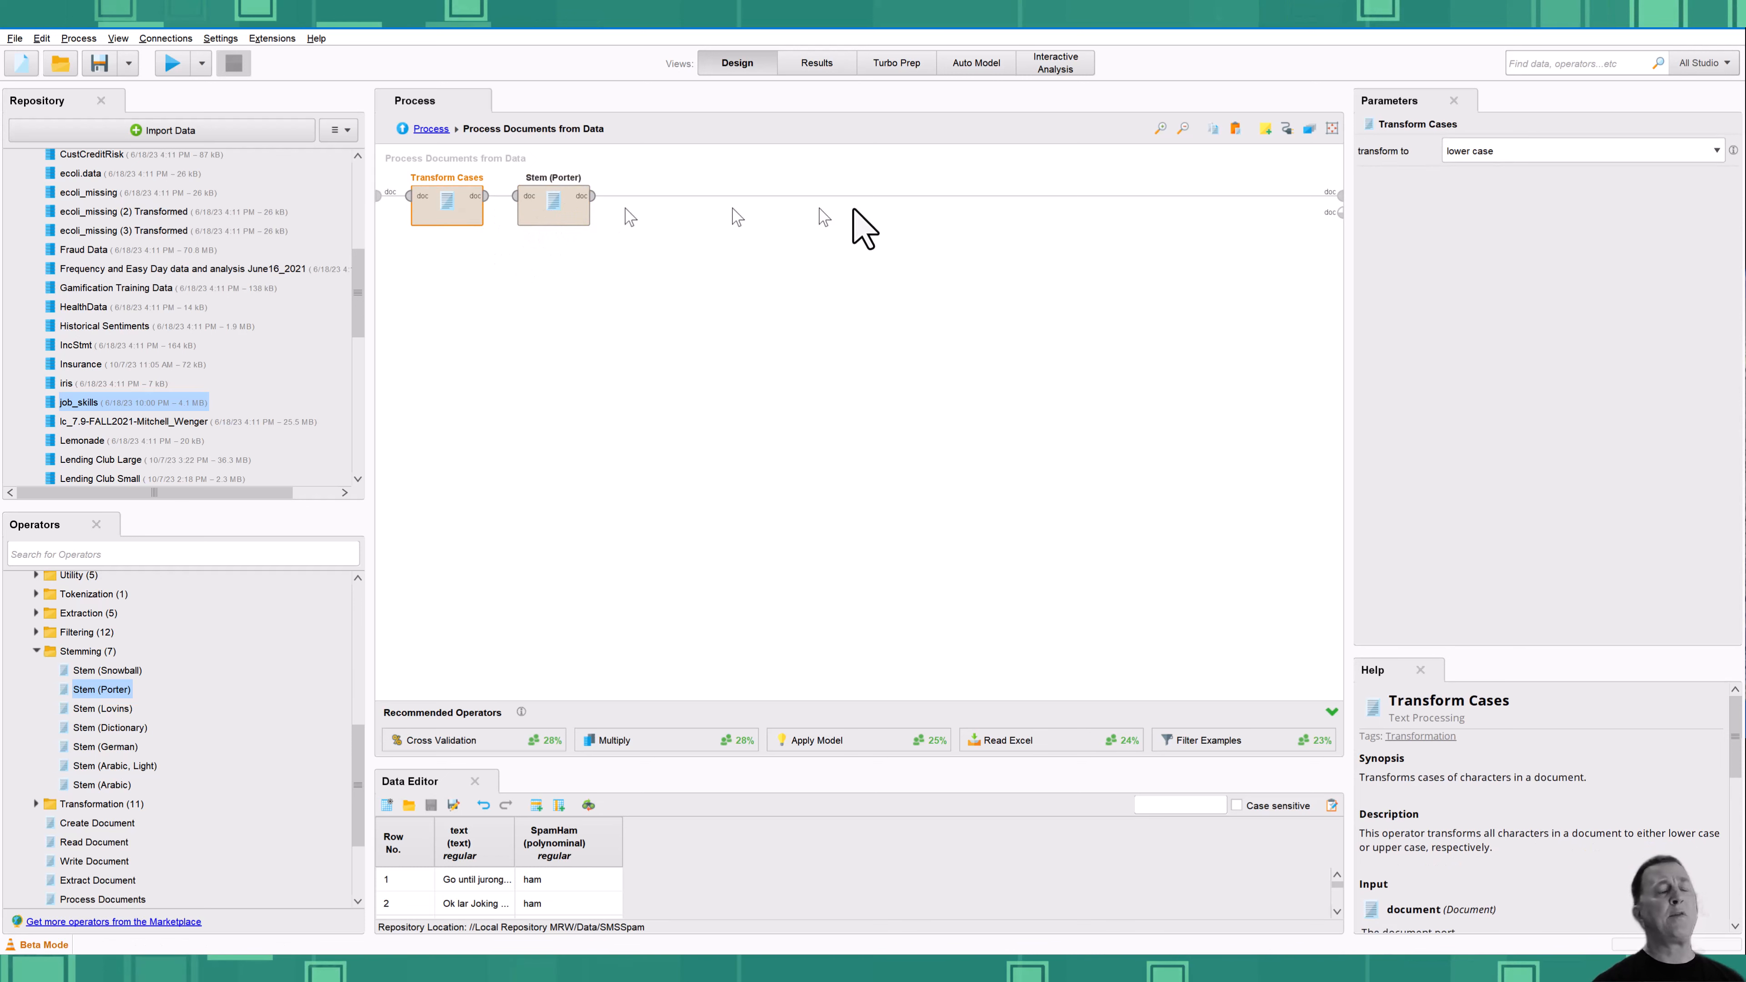
click(1715, 153)
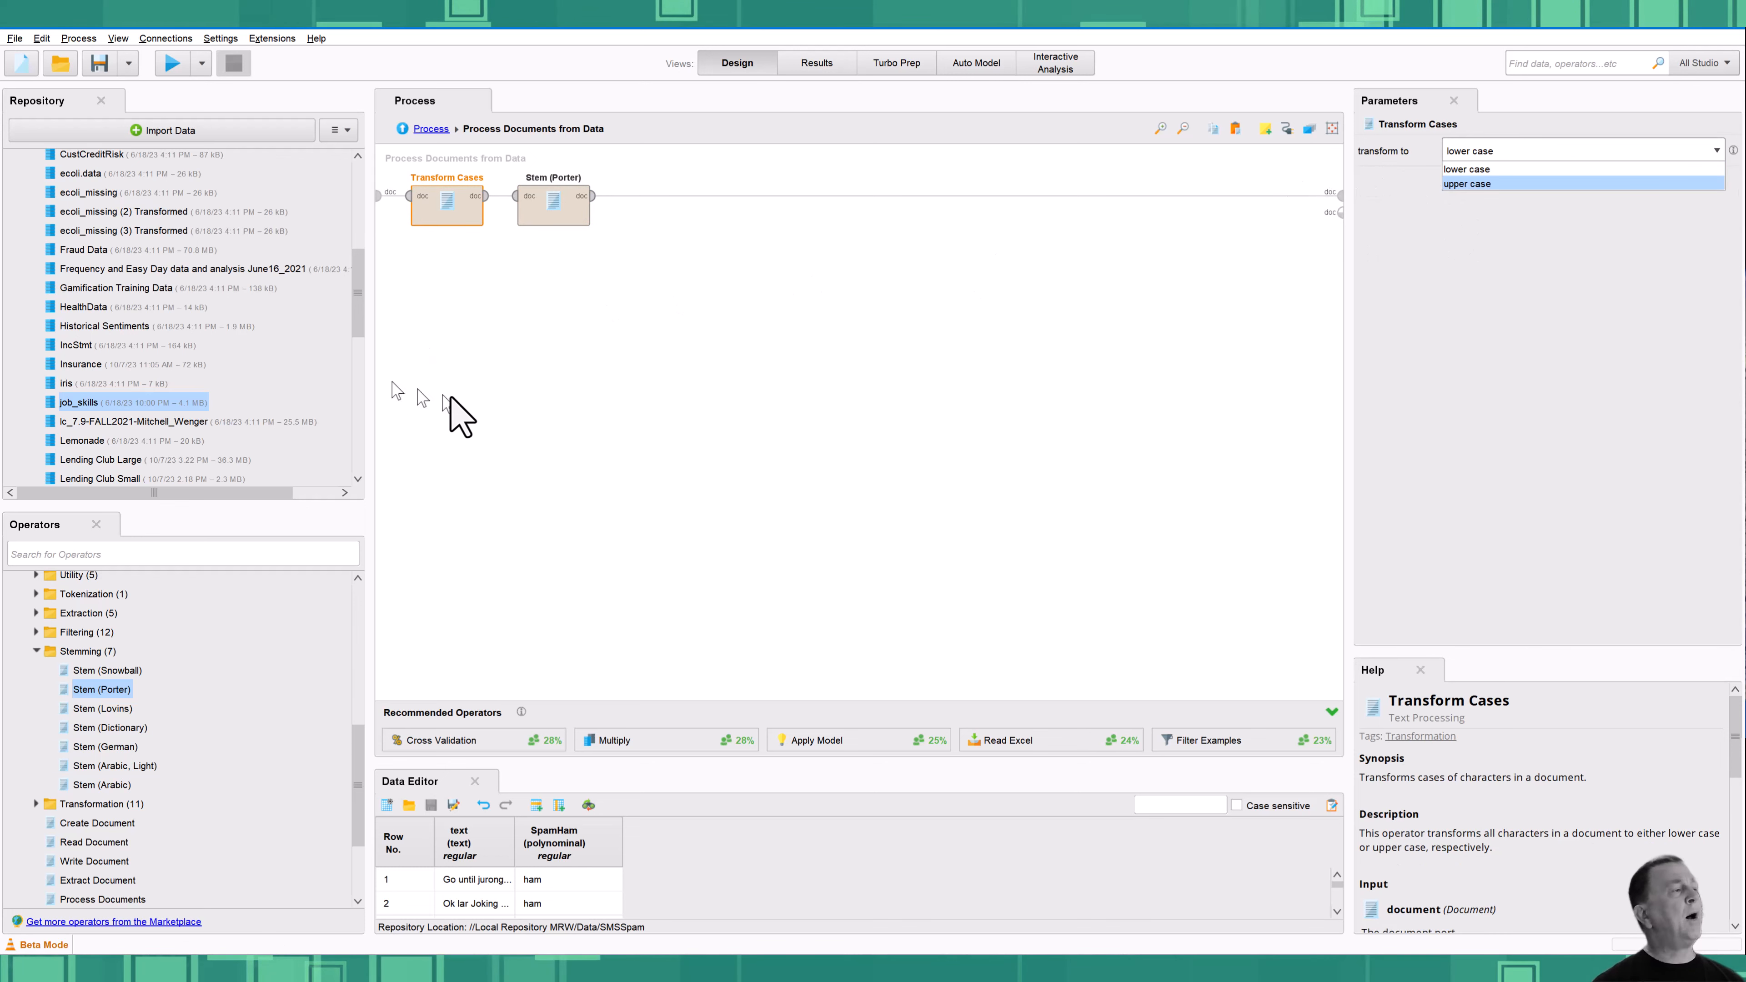
click(506, 405)
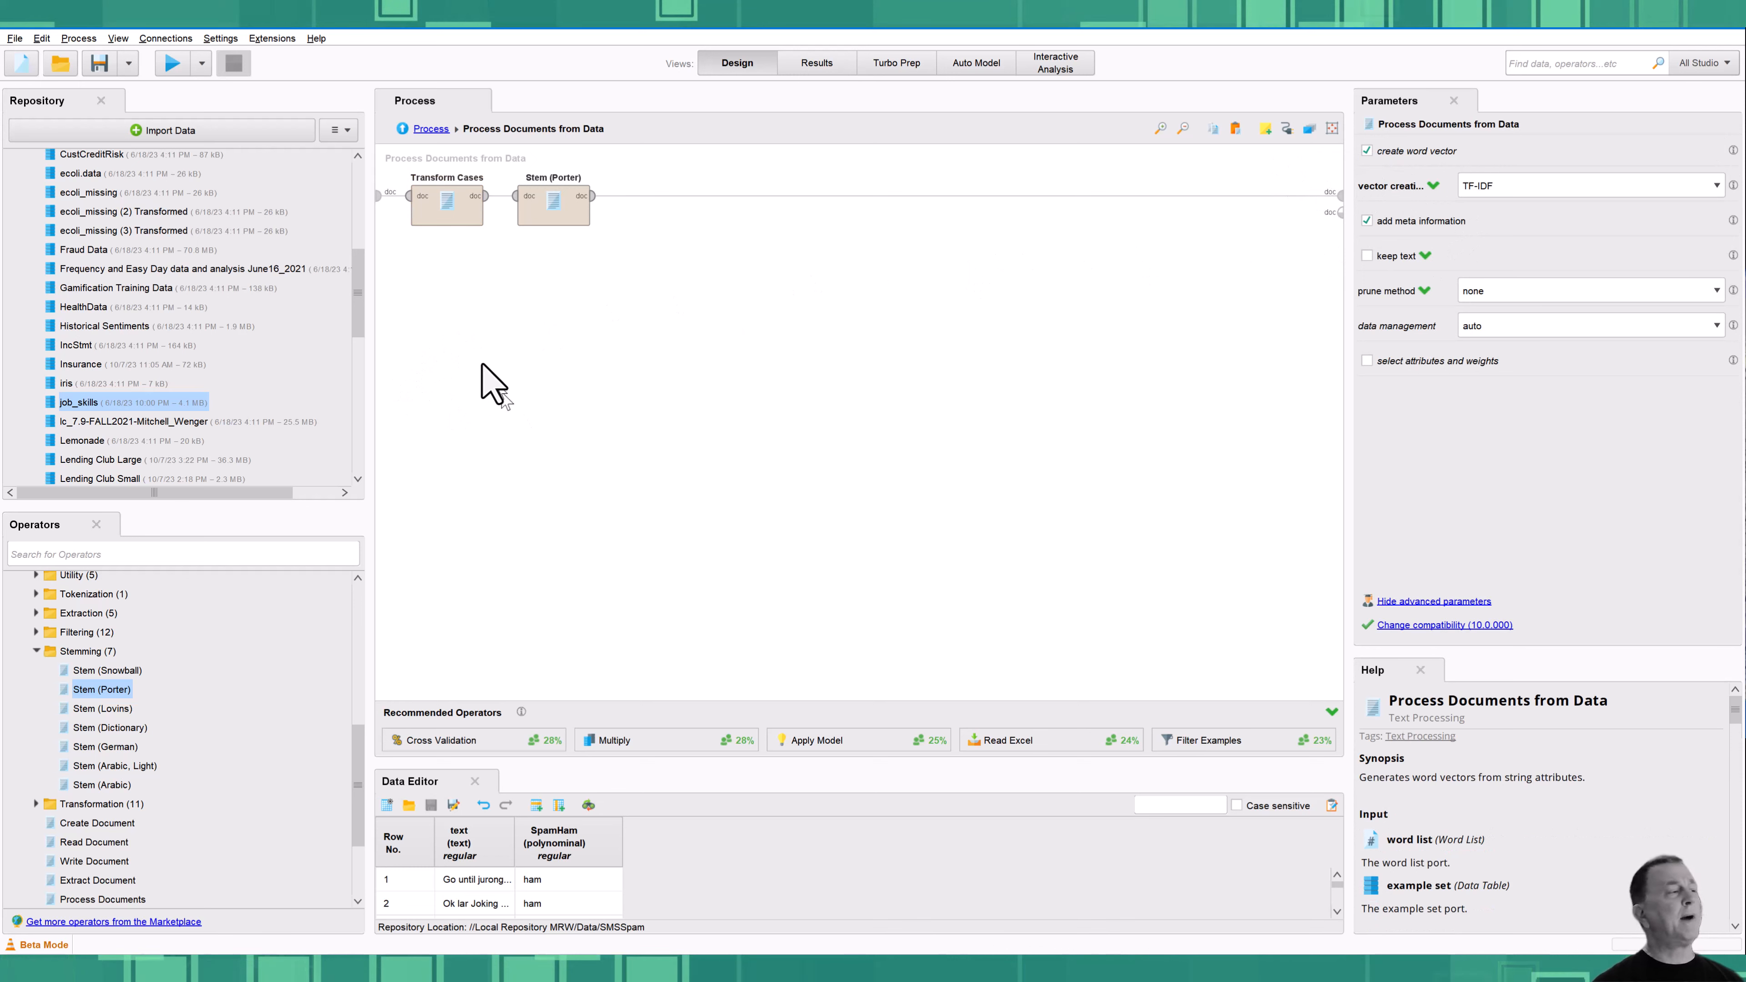
Try out a Stem (Dictionary) operator below Stem (Porter), remove it, and reconnect Transform Cases to Stem (Porter)
drag(550, 201, 560, 343)
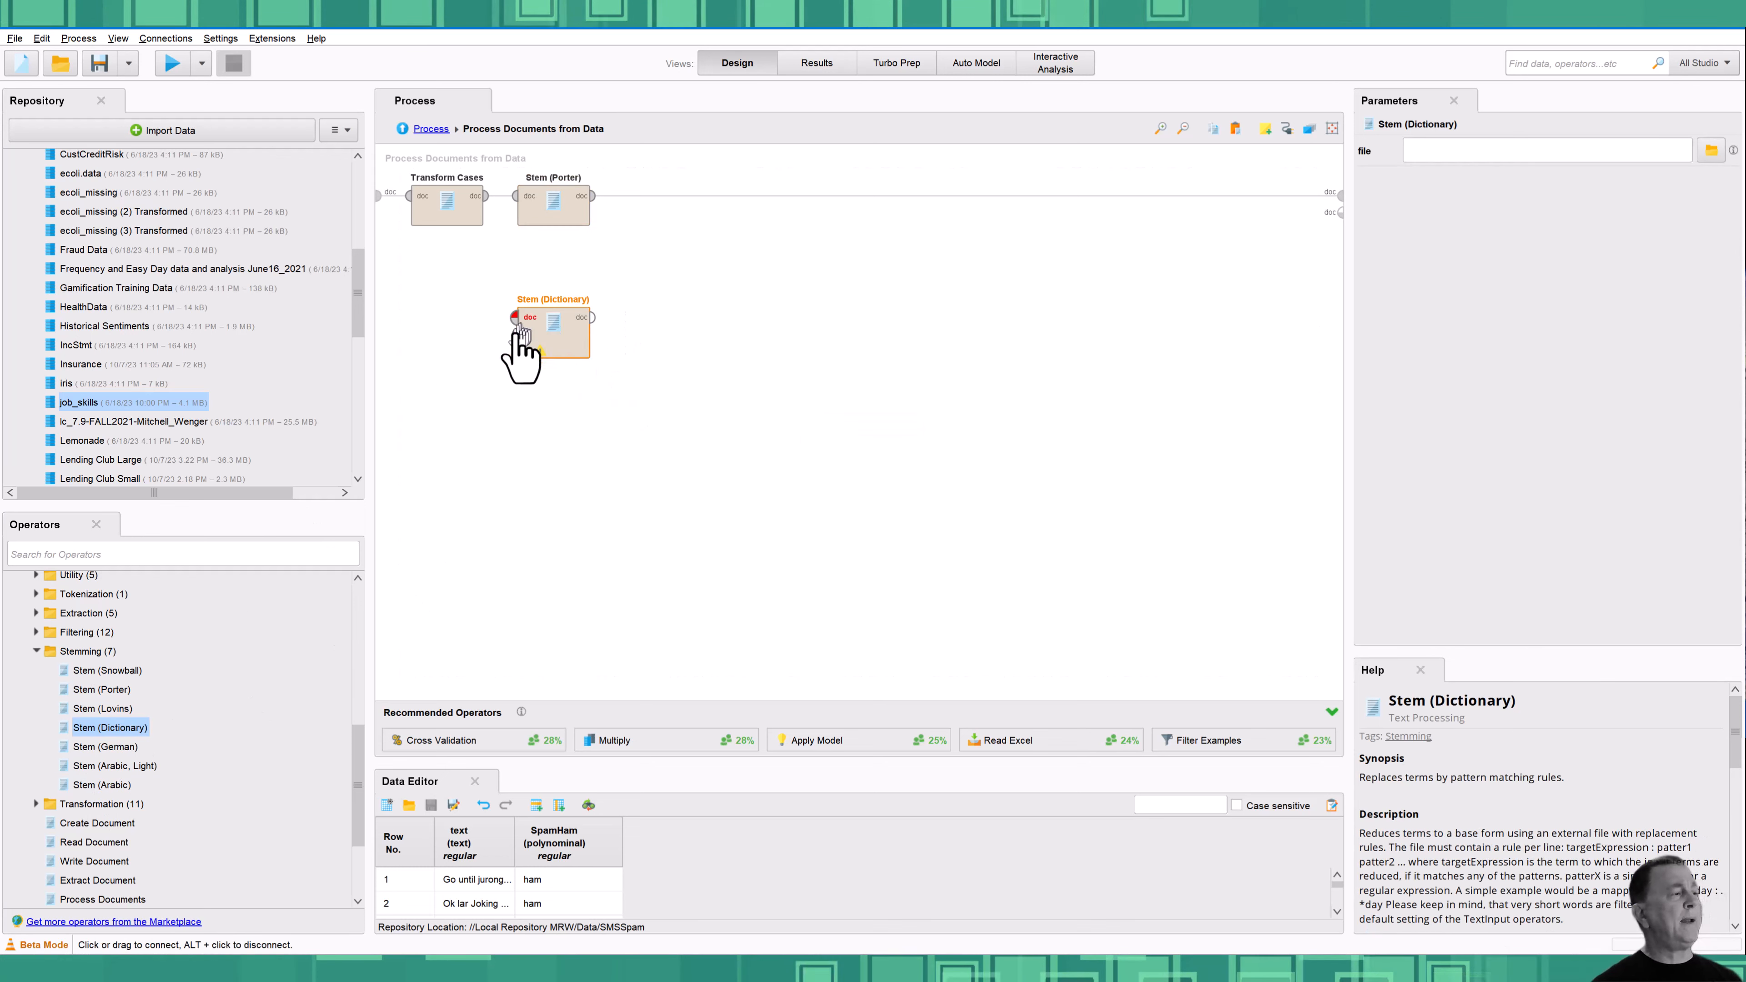
drag(485, 196, 730, 320)
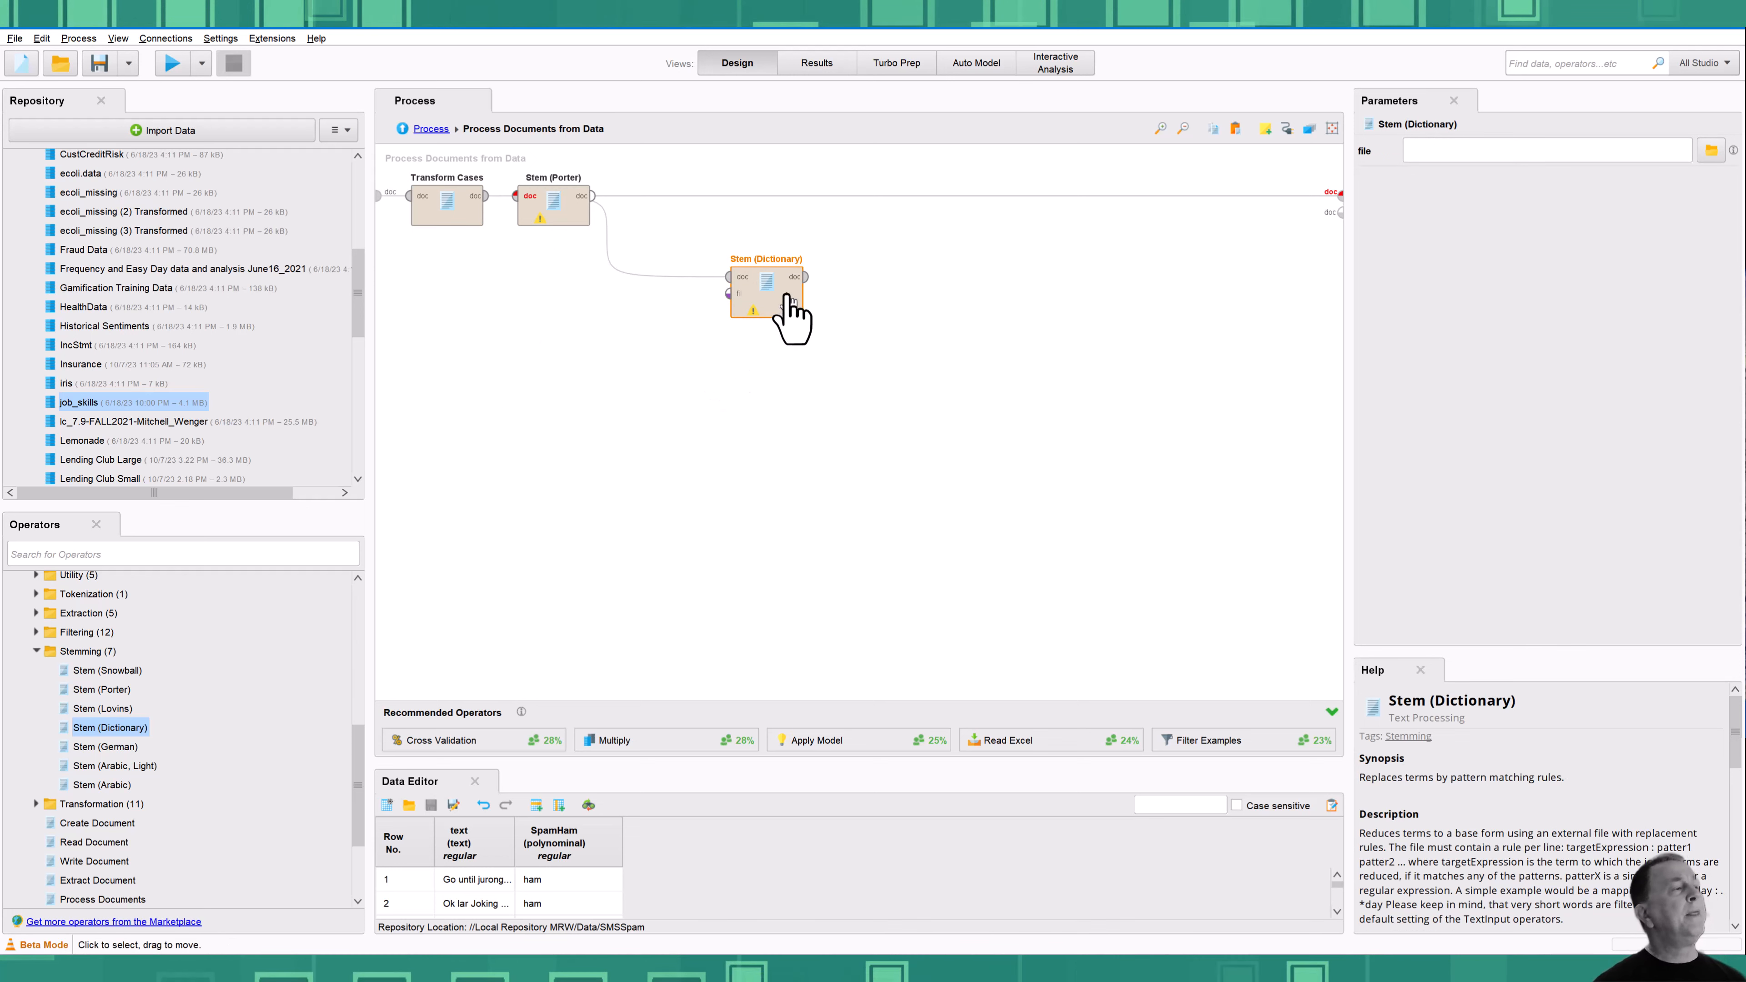
key(Delete)
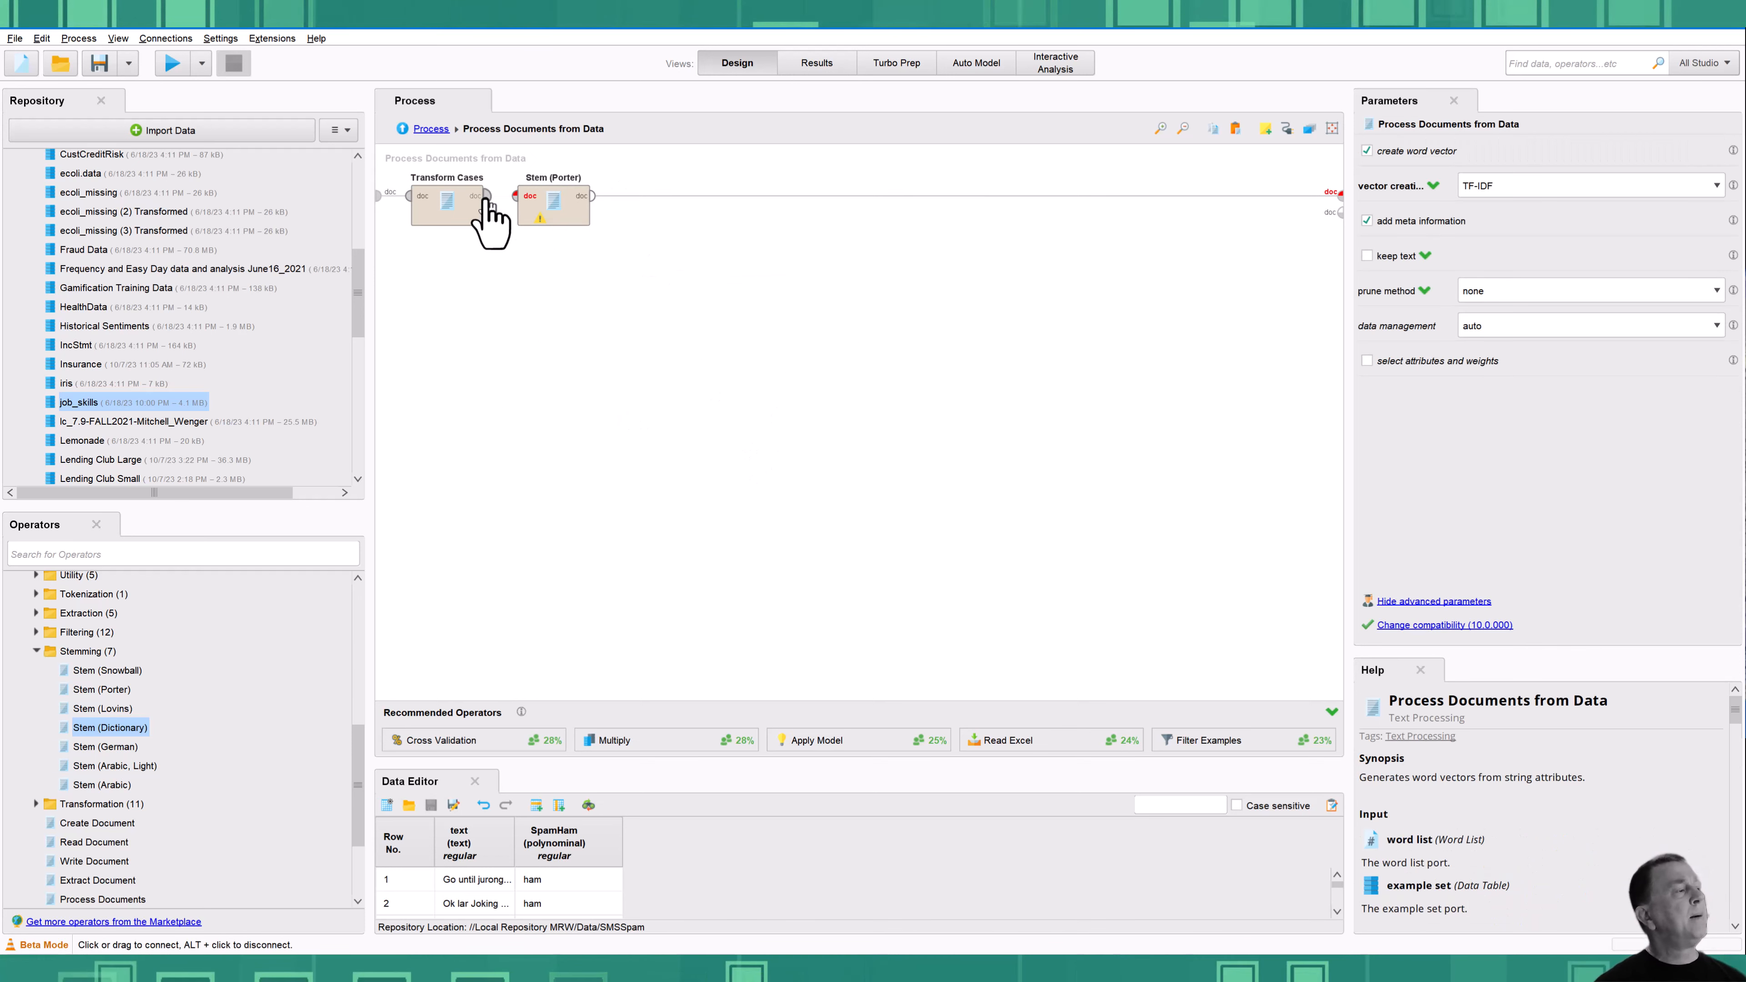
click(485, 196)
click(523, 199)
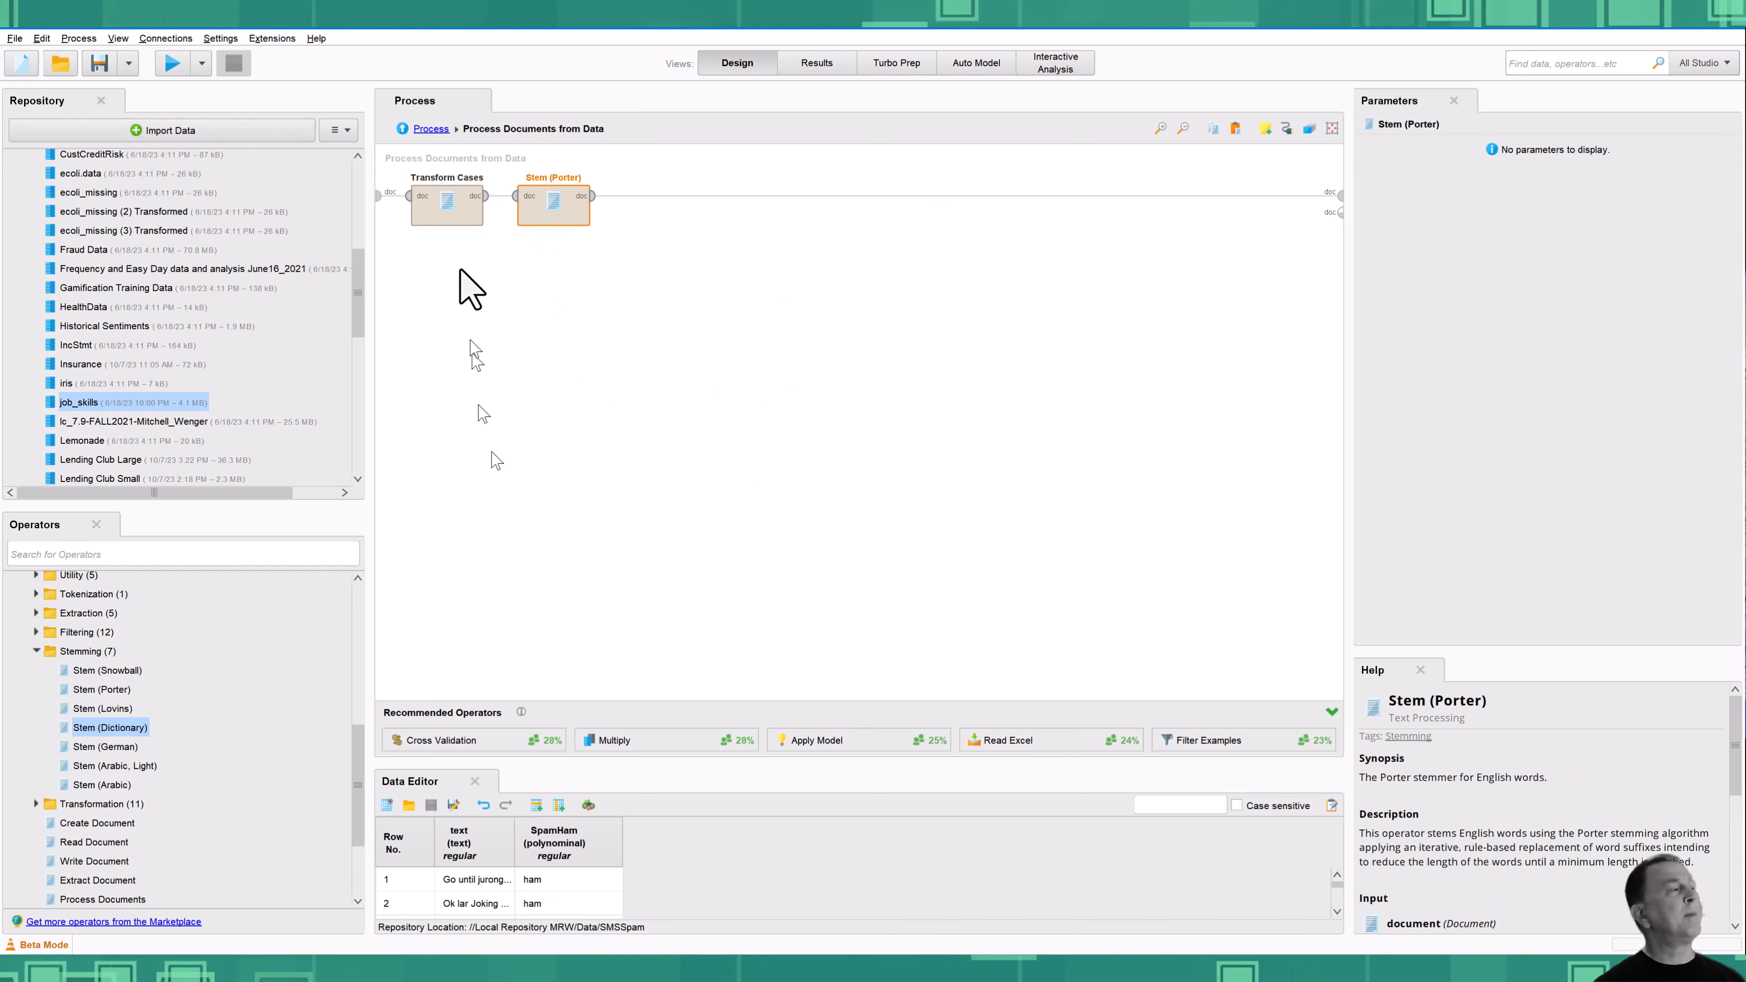
Return to the main process and choose TF-IDF as the vector creation method of Process Documents from Data
click(431, 129)
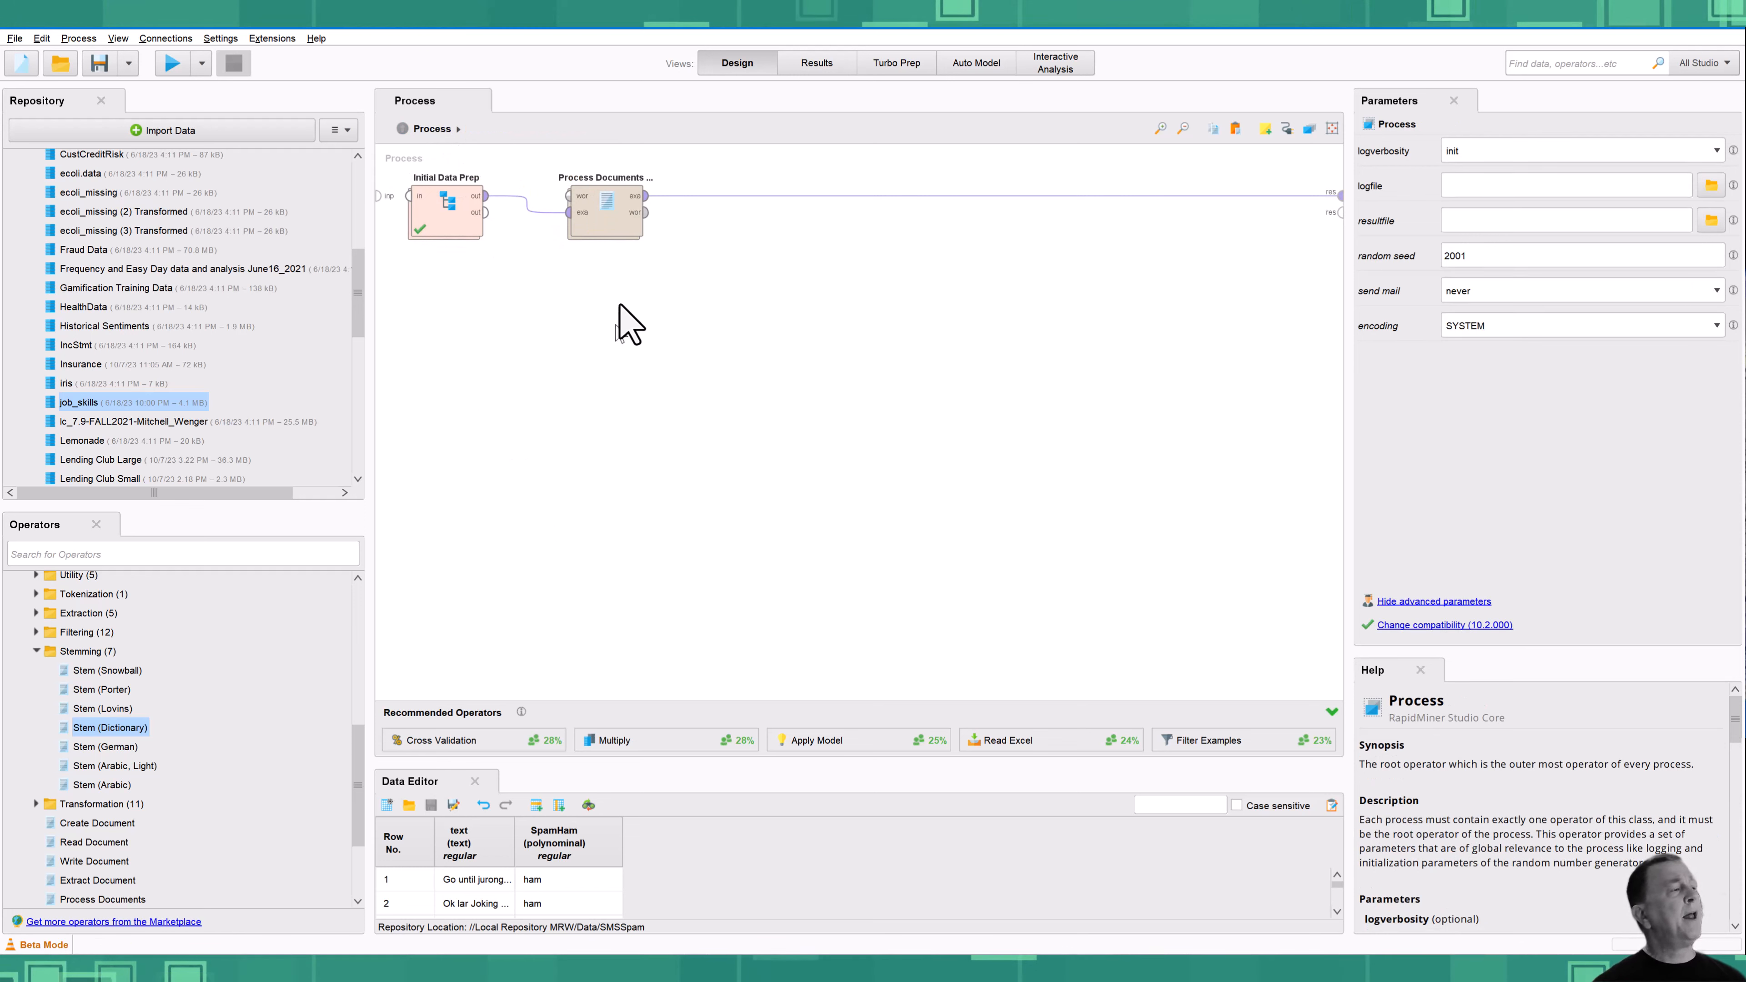
click(601, 208)
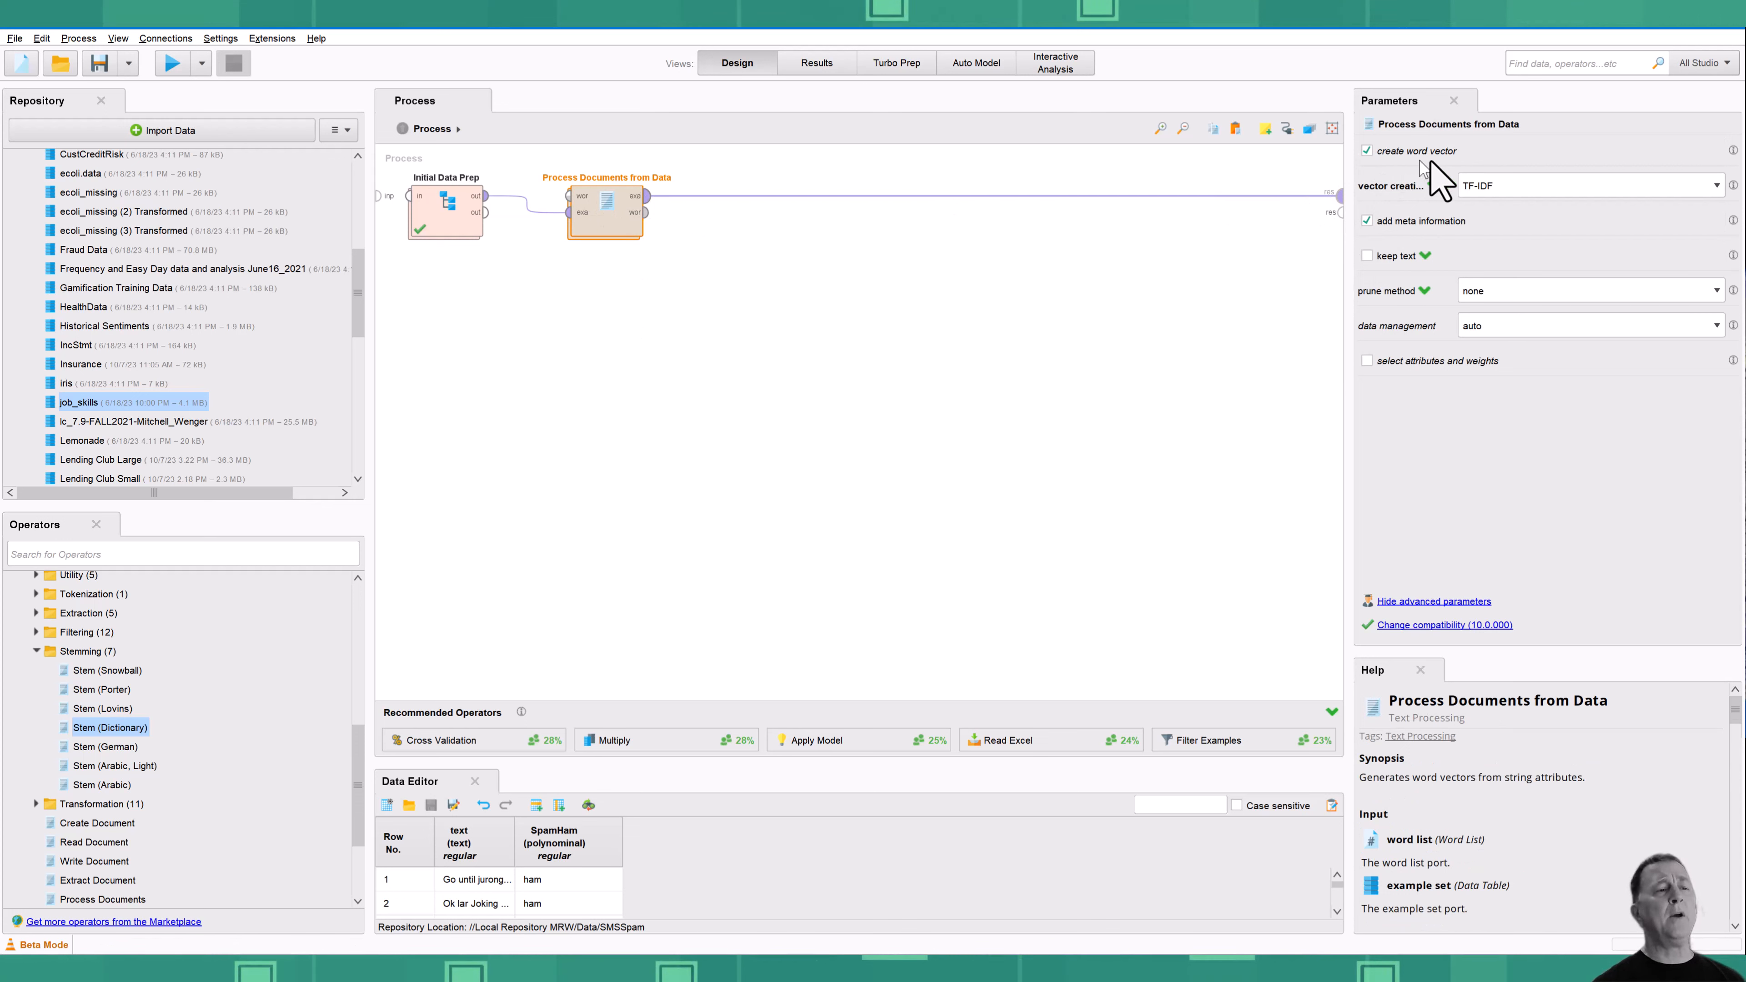
click(1539, 187)
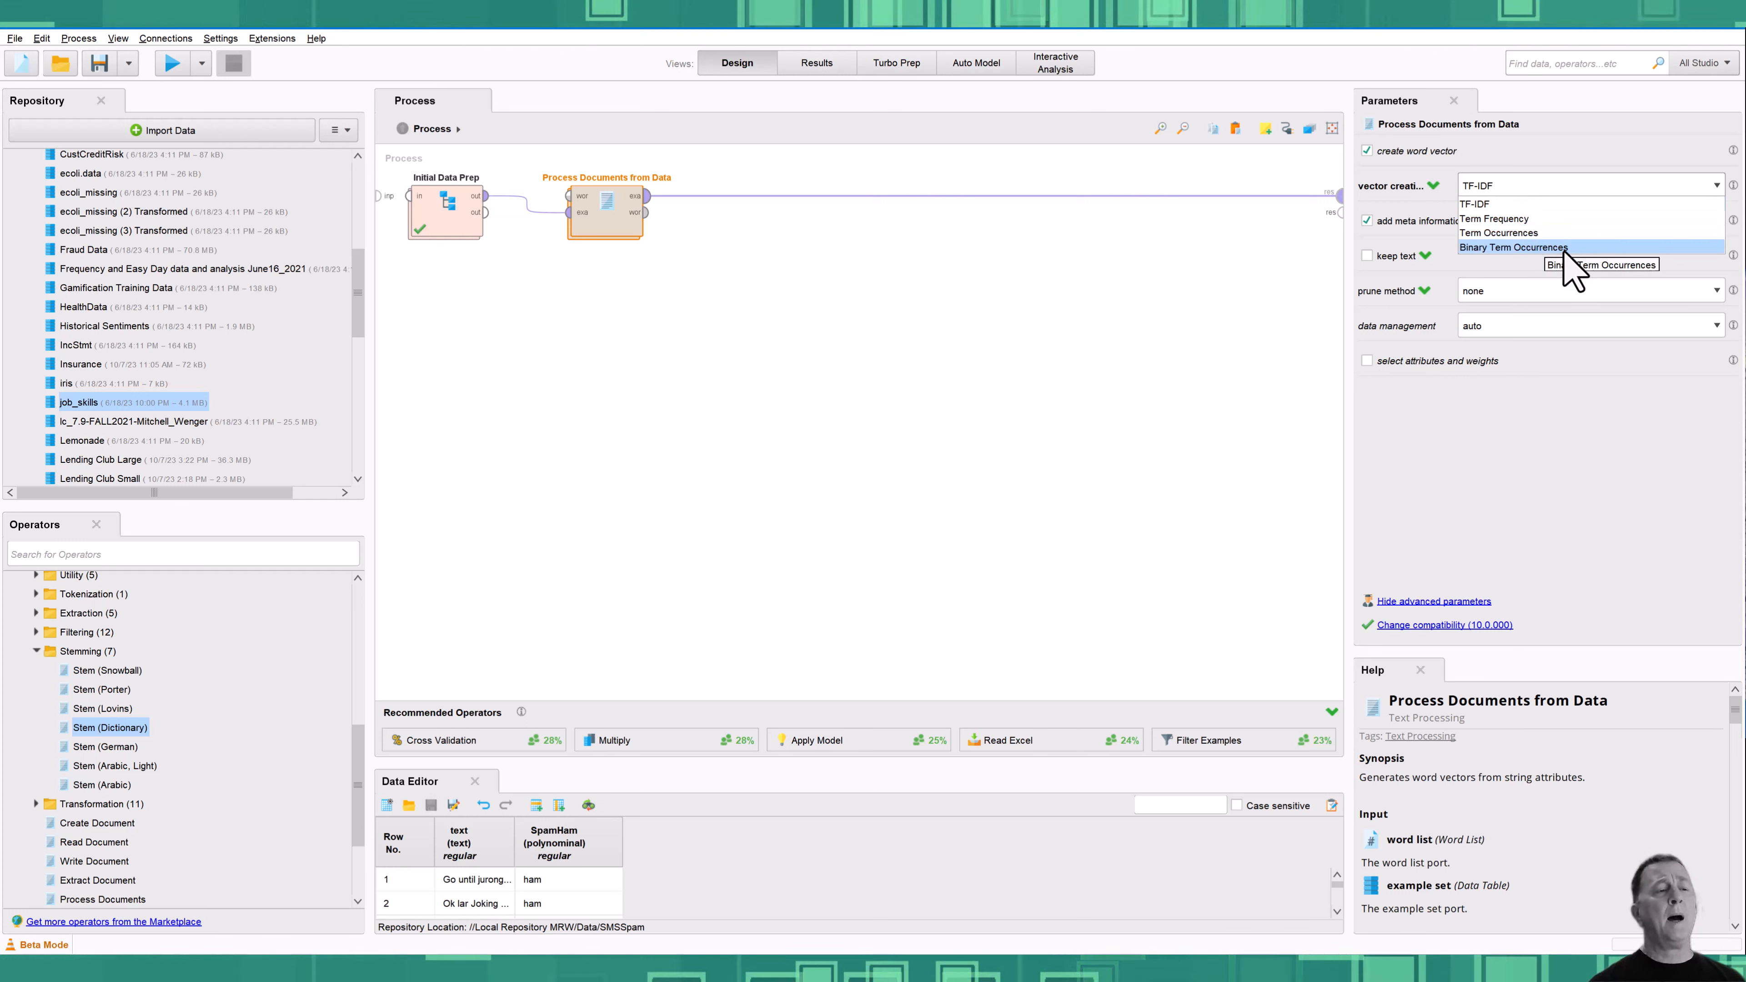
click(1500, 202)
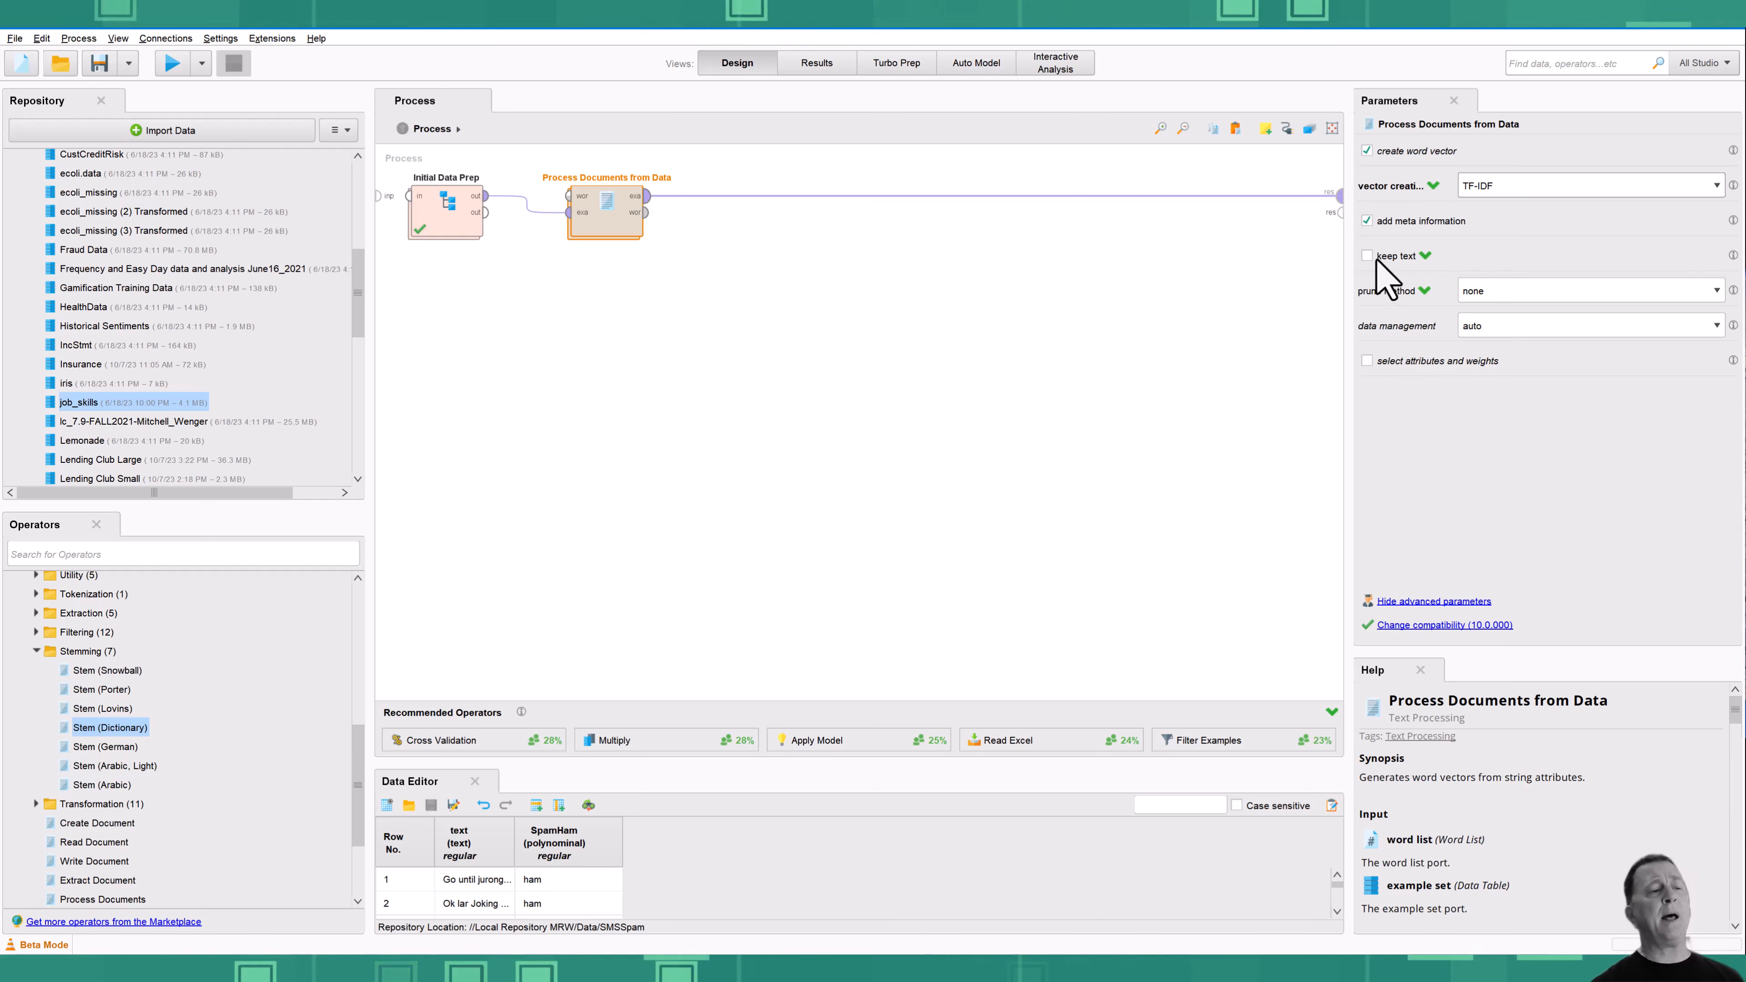
Try the percentual, absolute and by ranking prune methods for Process Documents from Data, and set the prune method back to none
click(1510, 291)
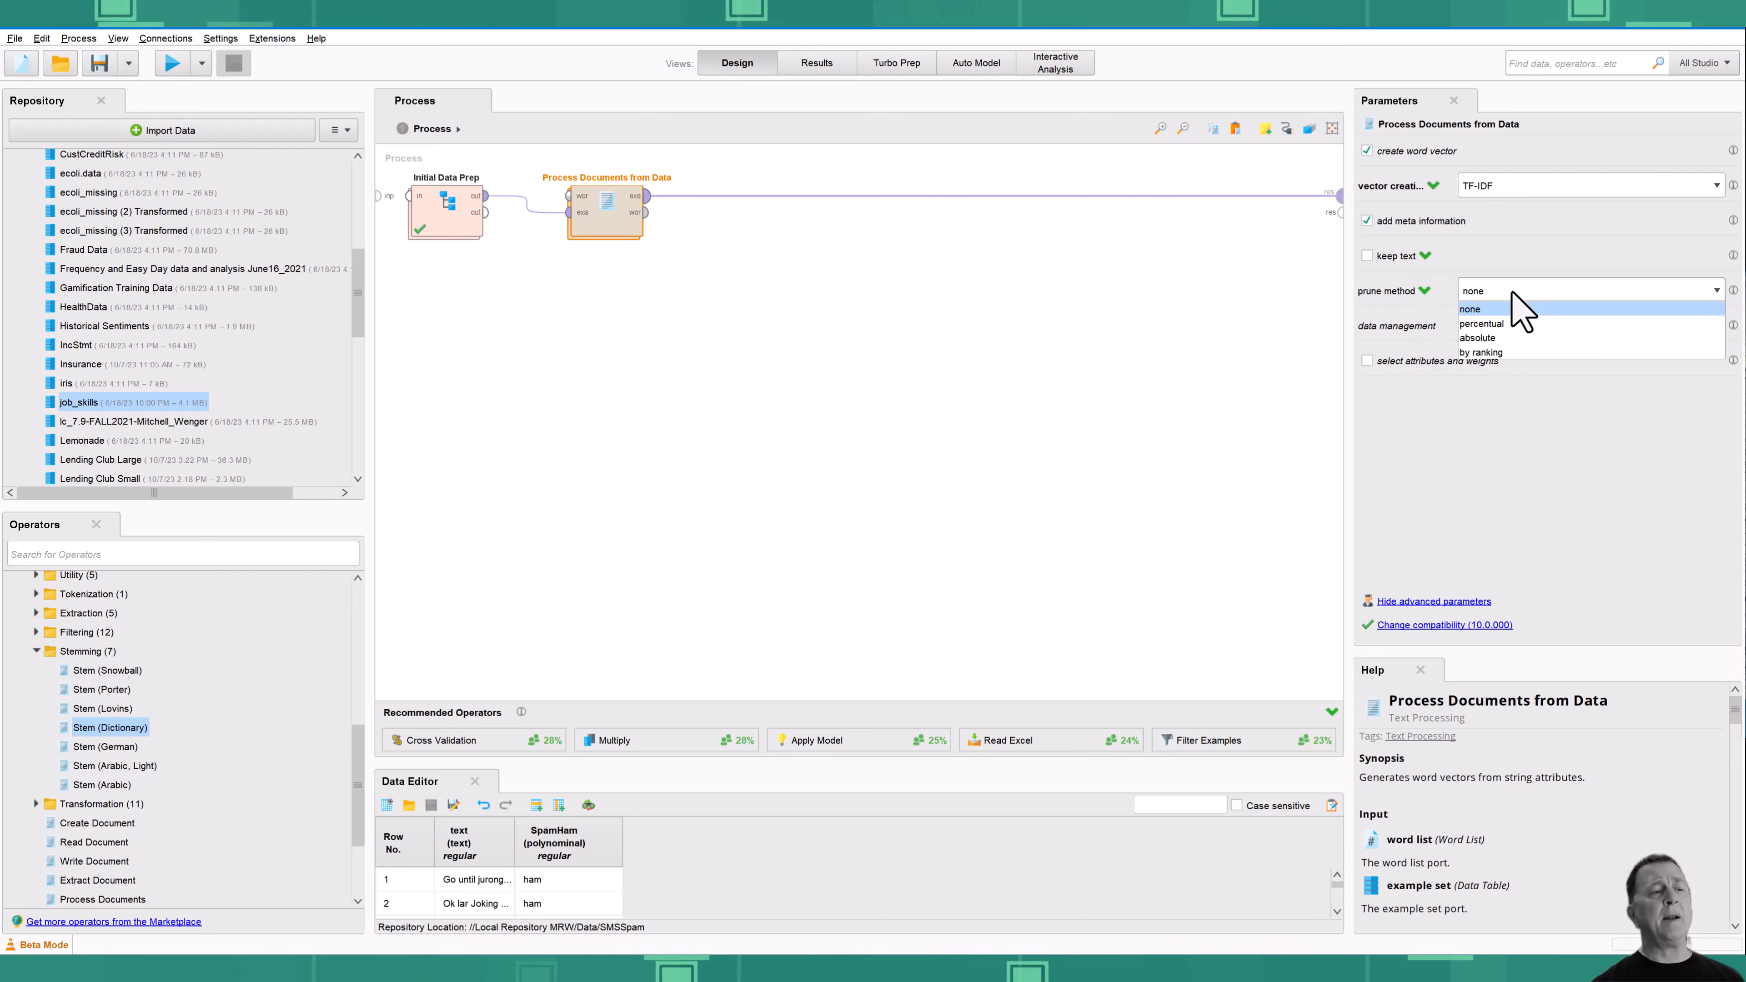
click(1524, 320)
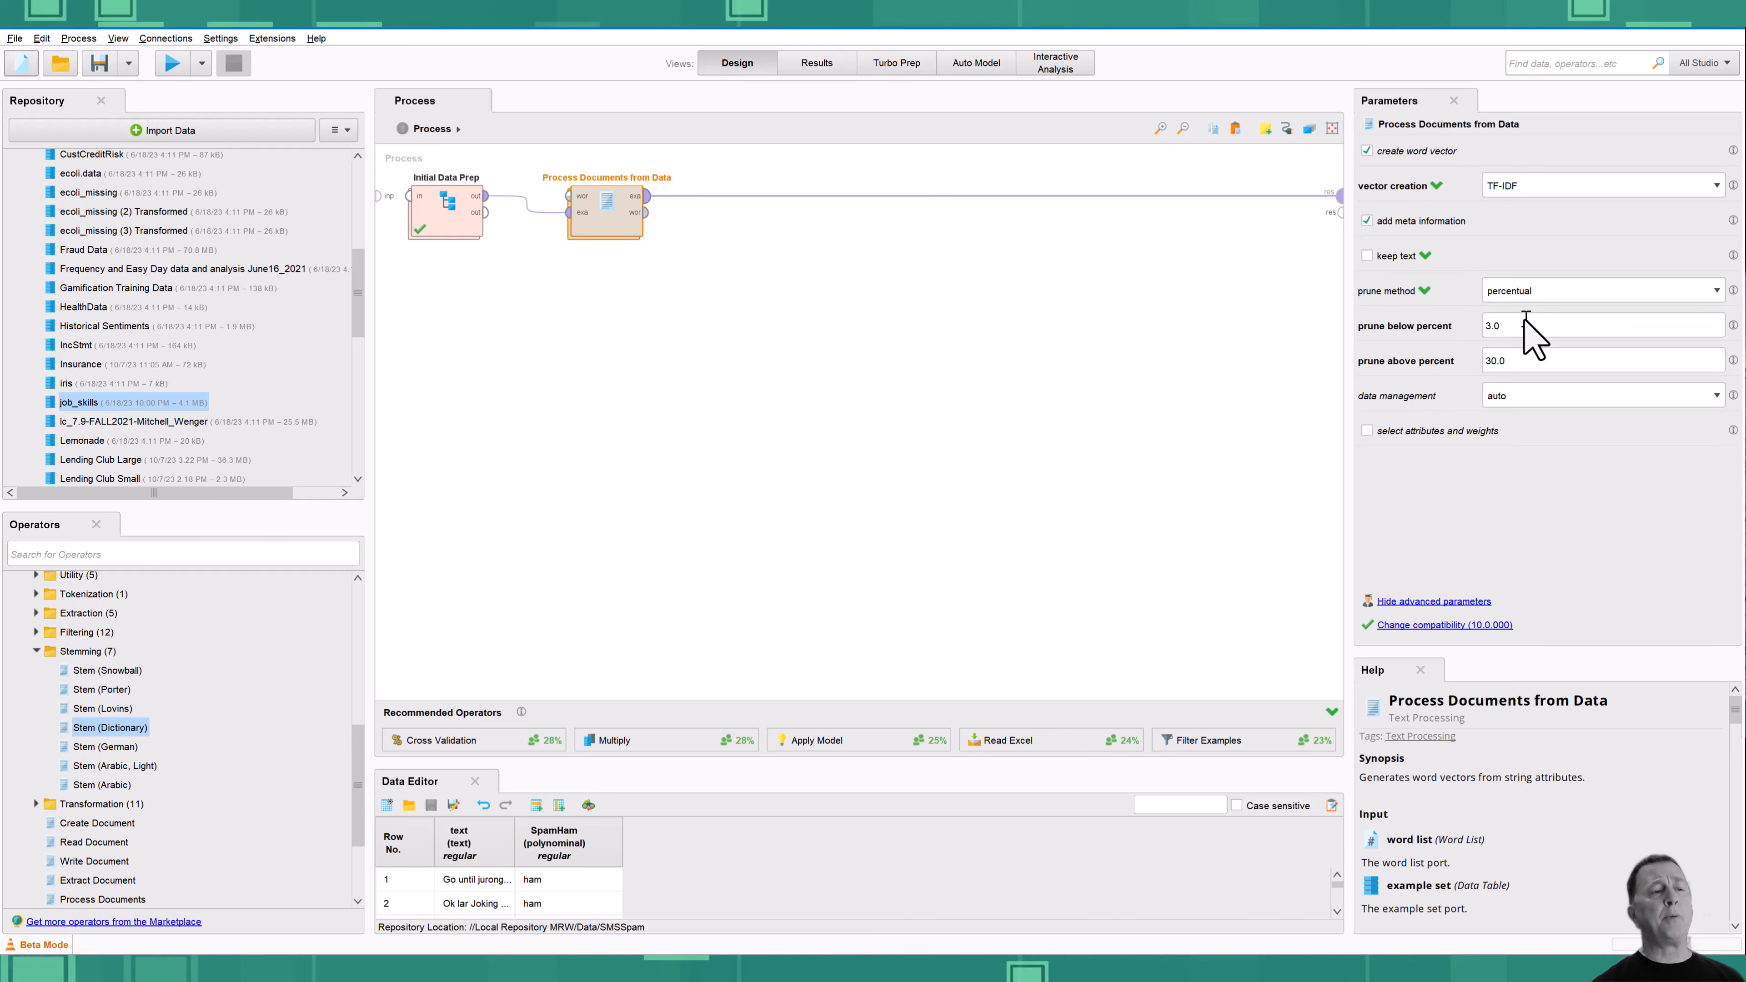
click(1526, 294)
click(1526, 294)
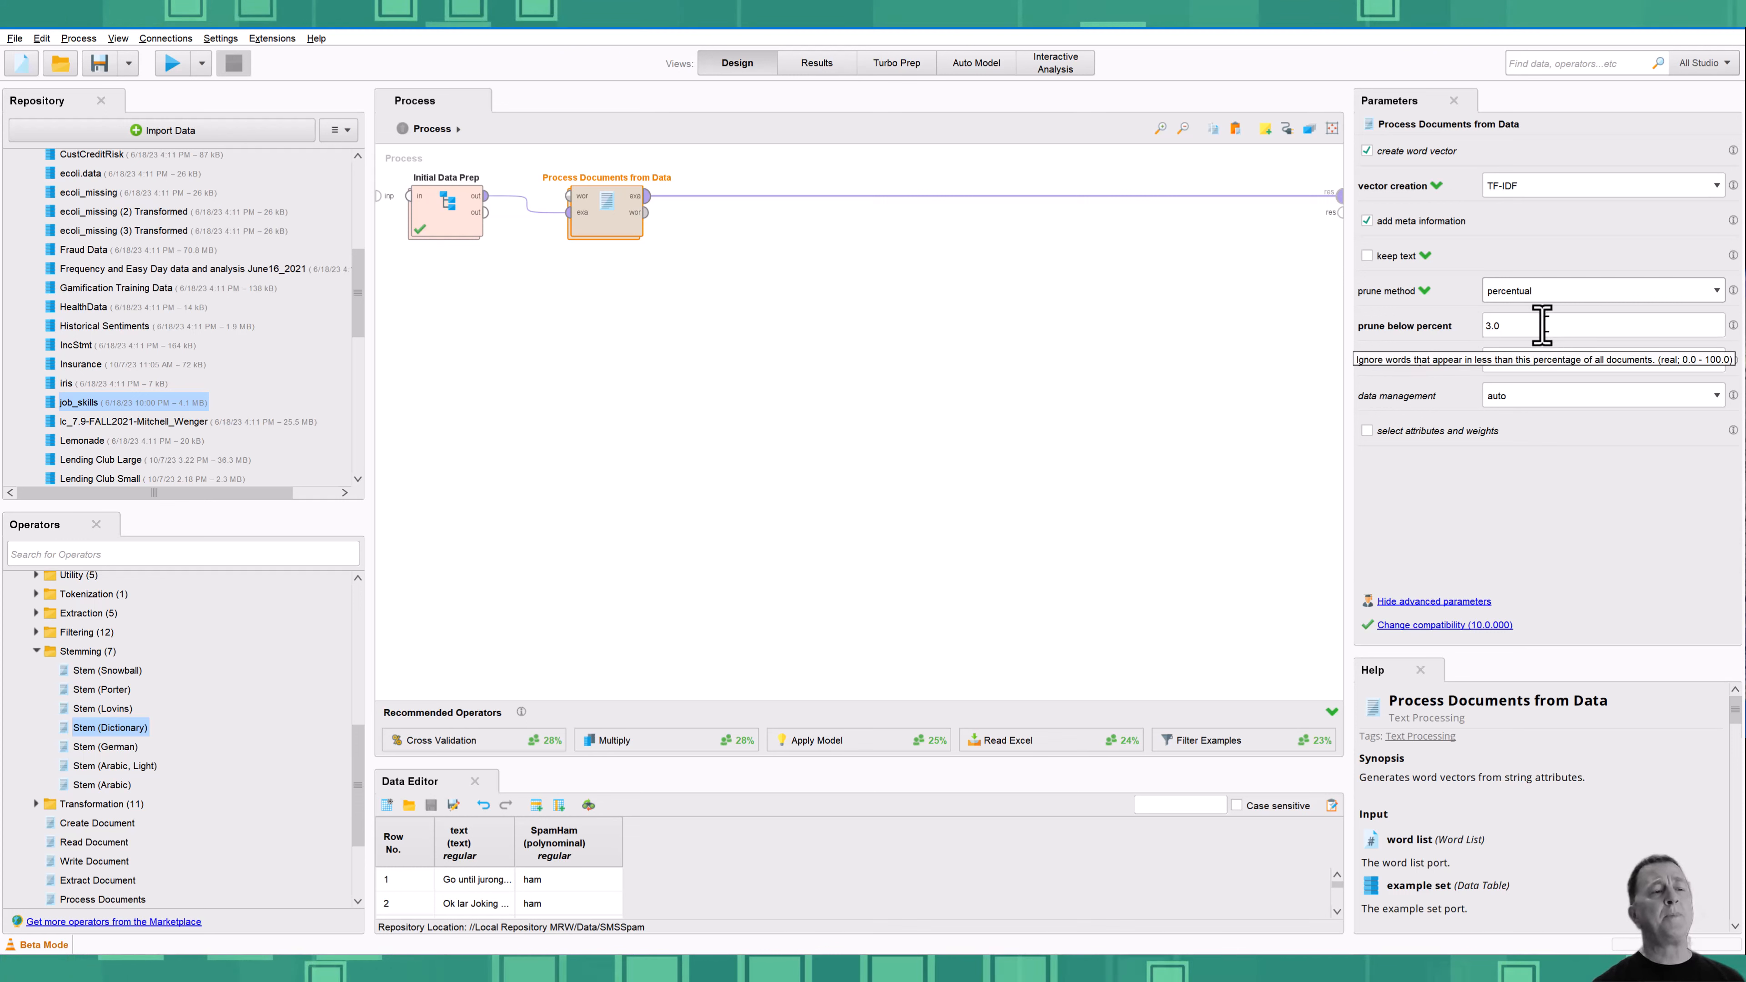
click(1549, 291)
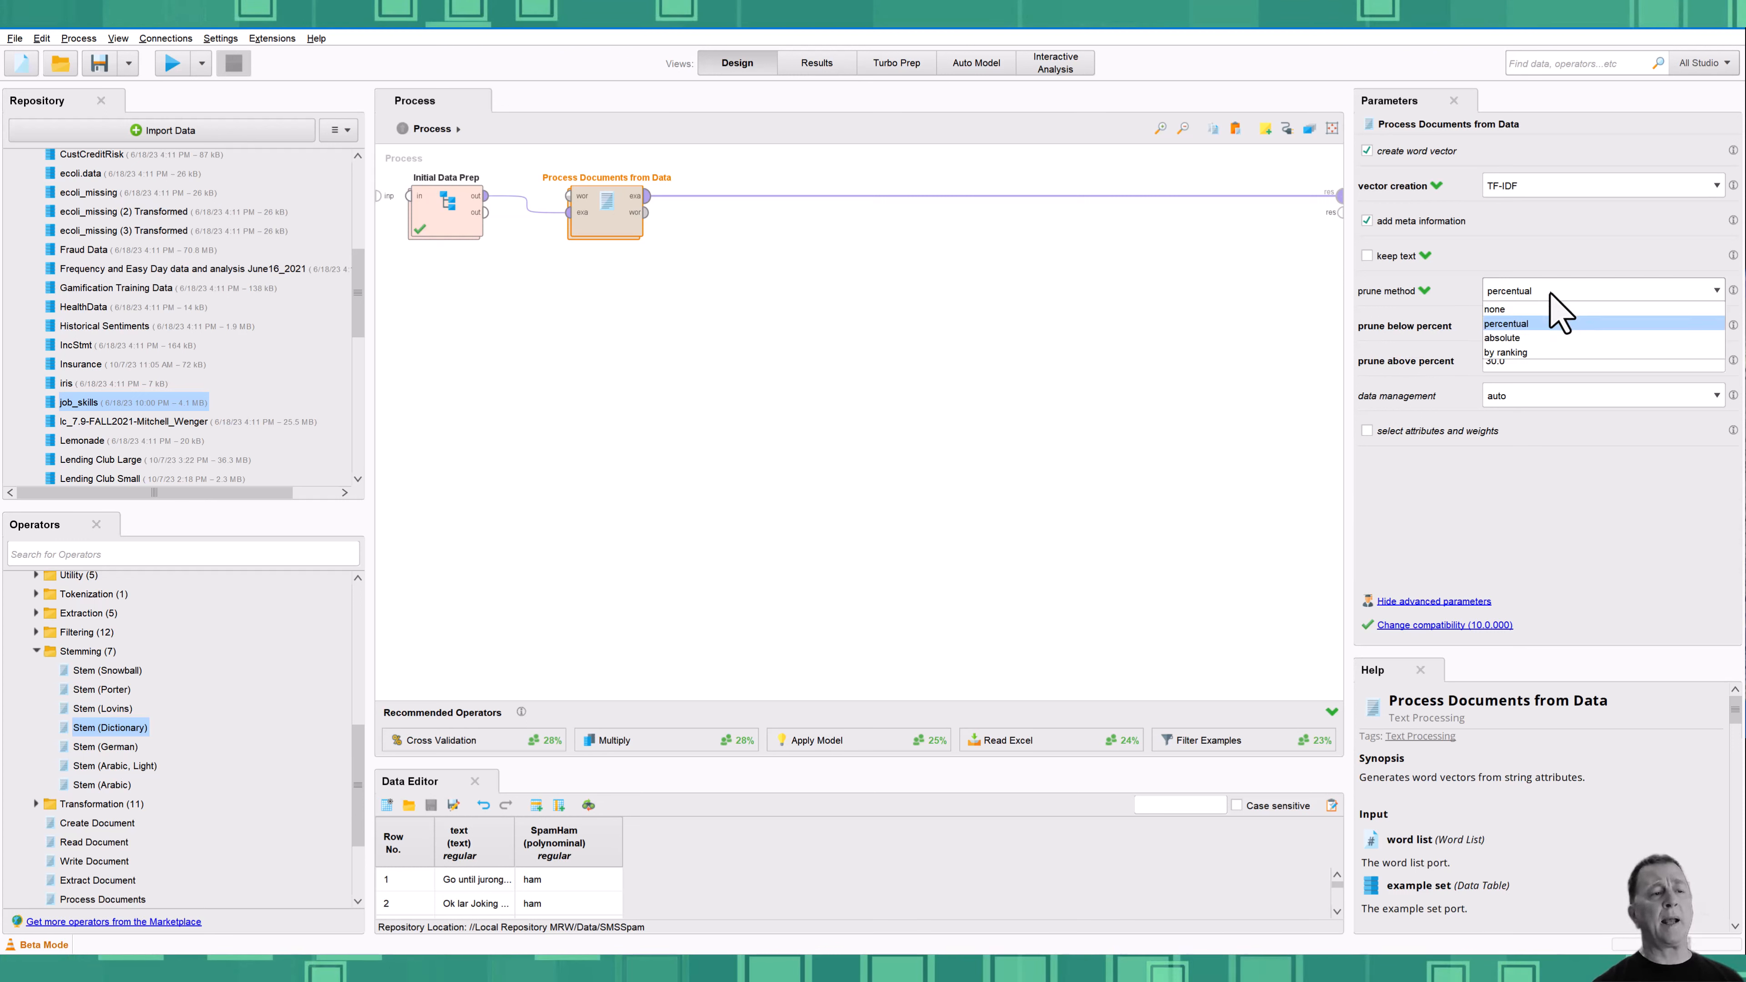
click(1537, 337)
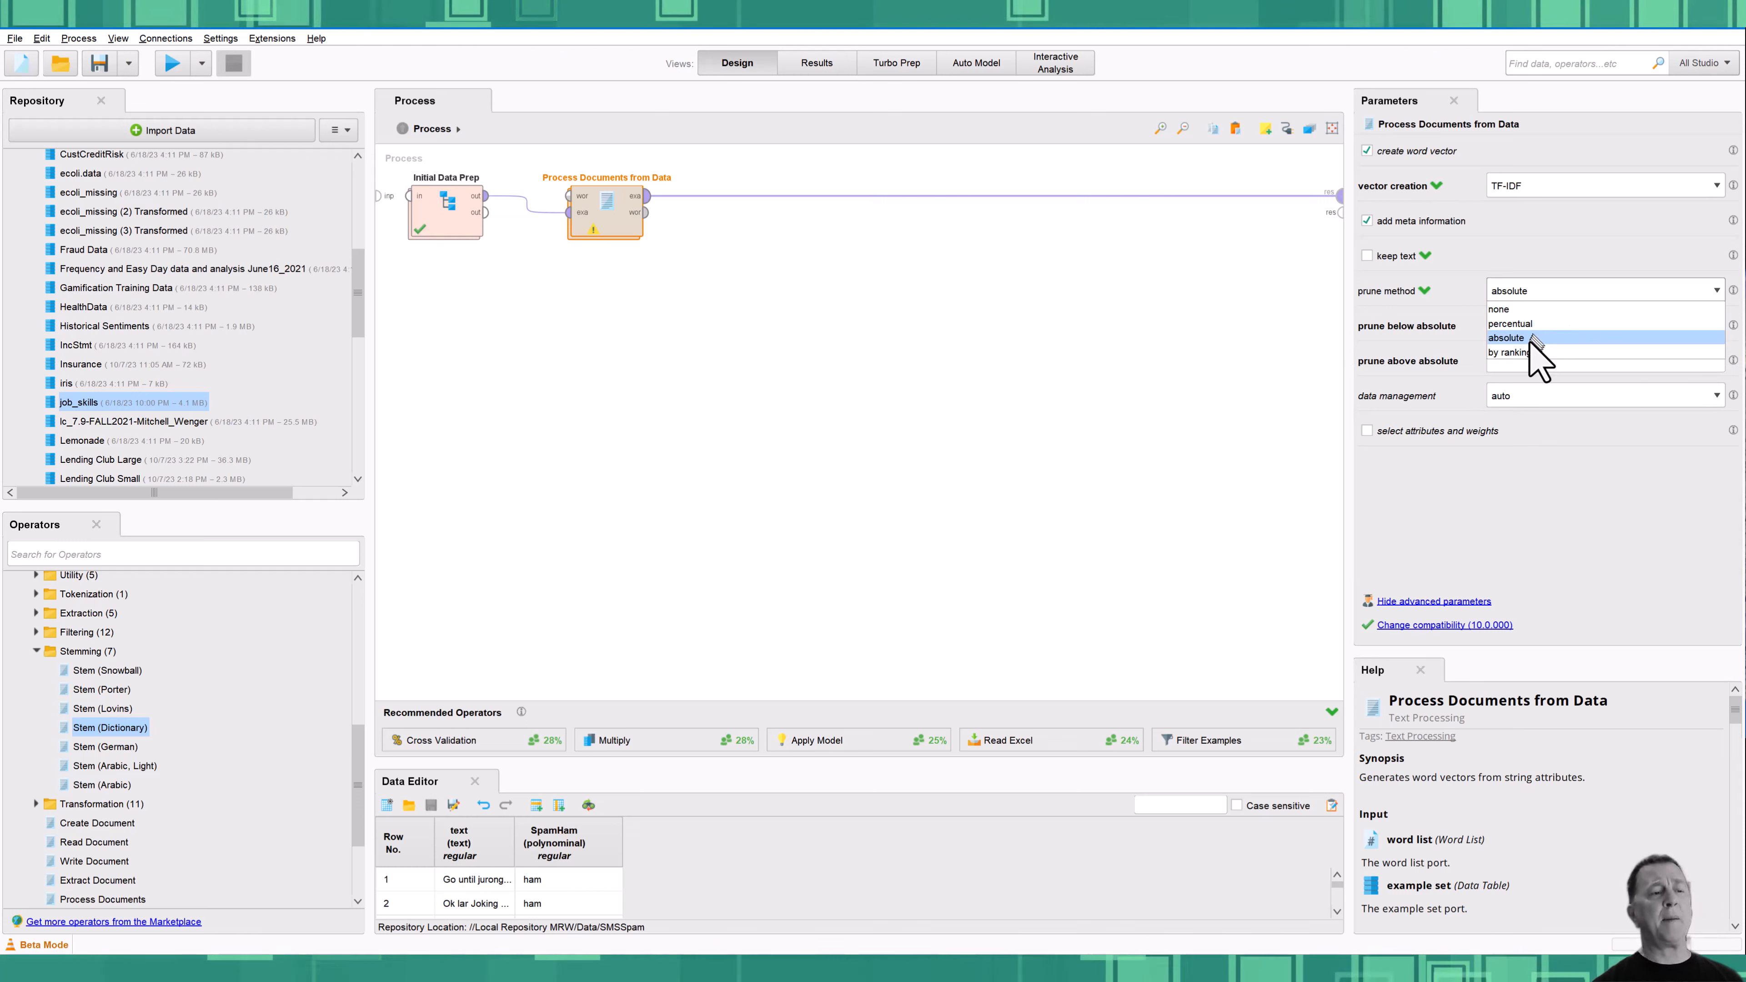
click(1525, 352)
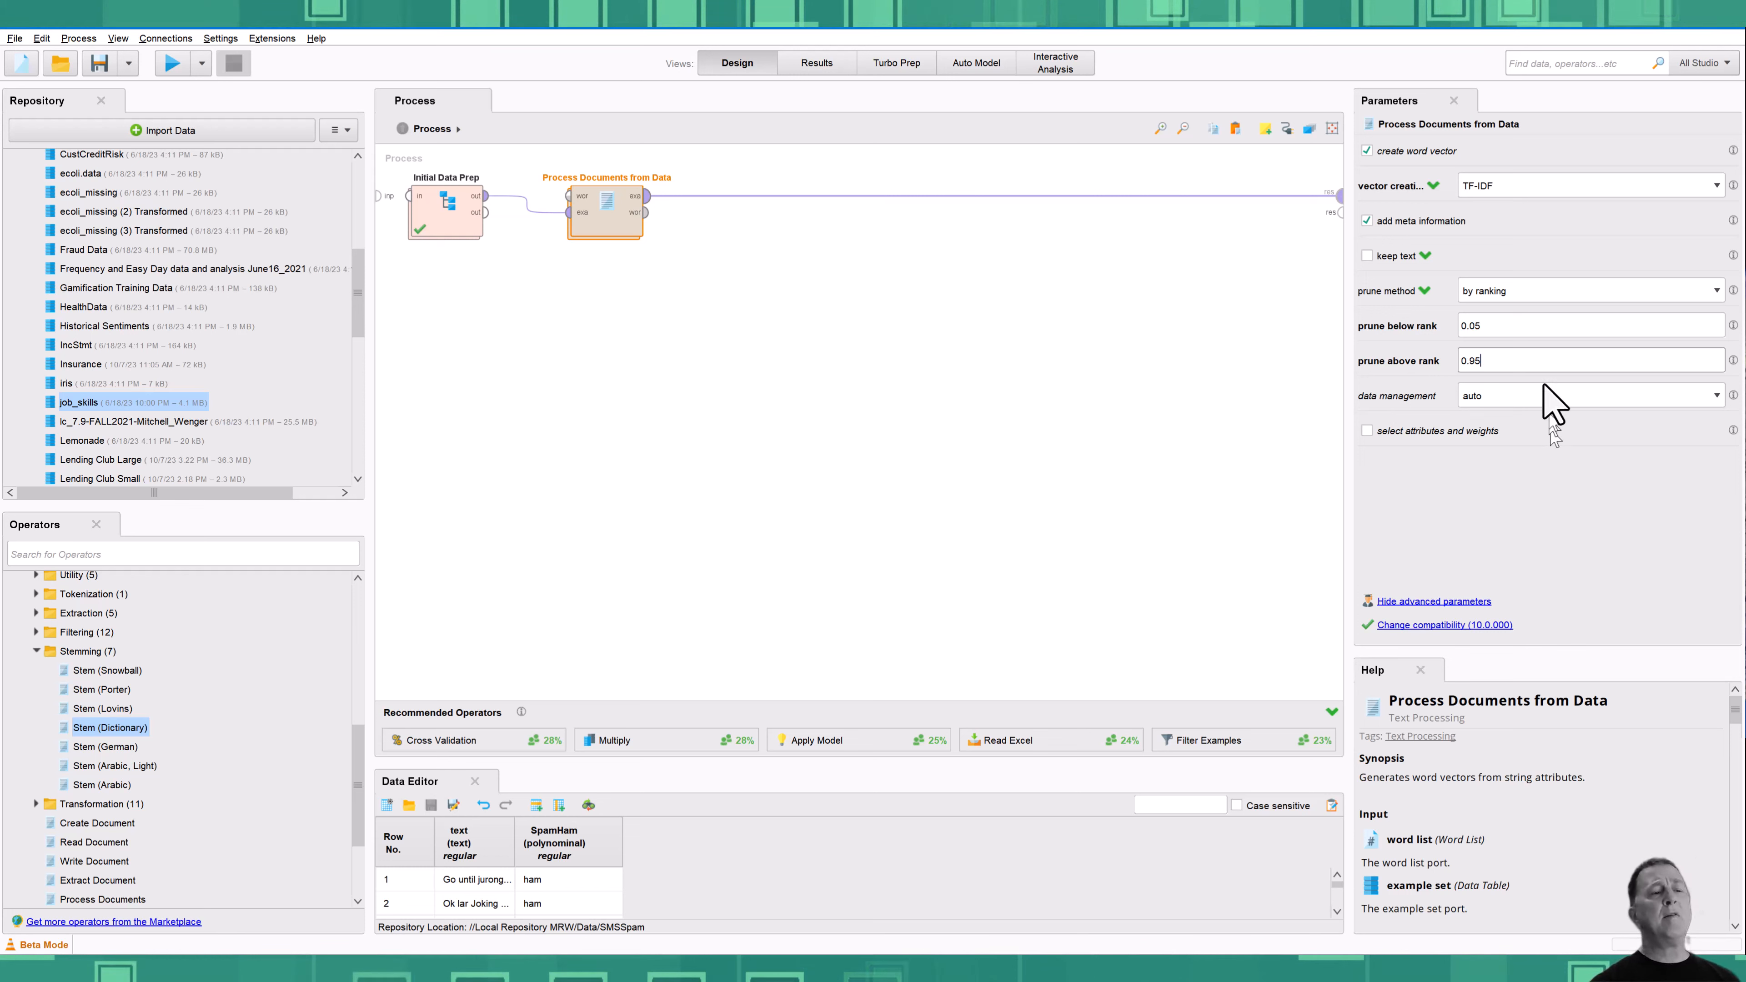
click(1524, 288)
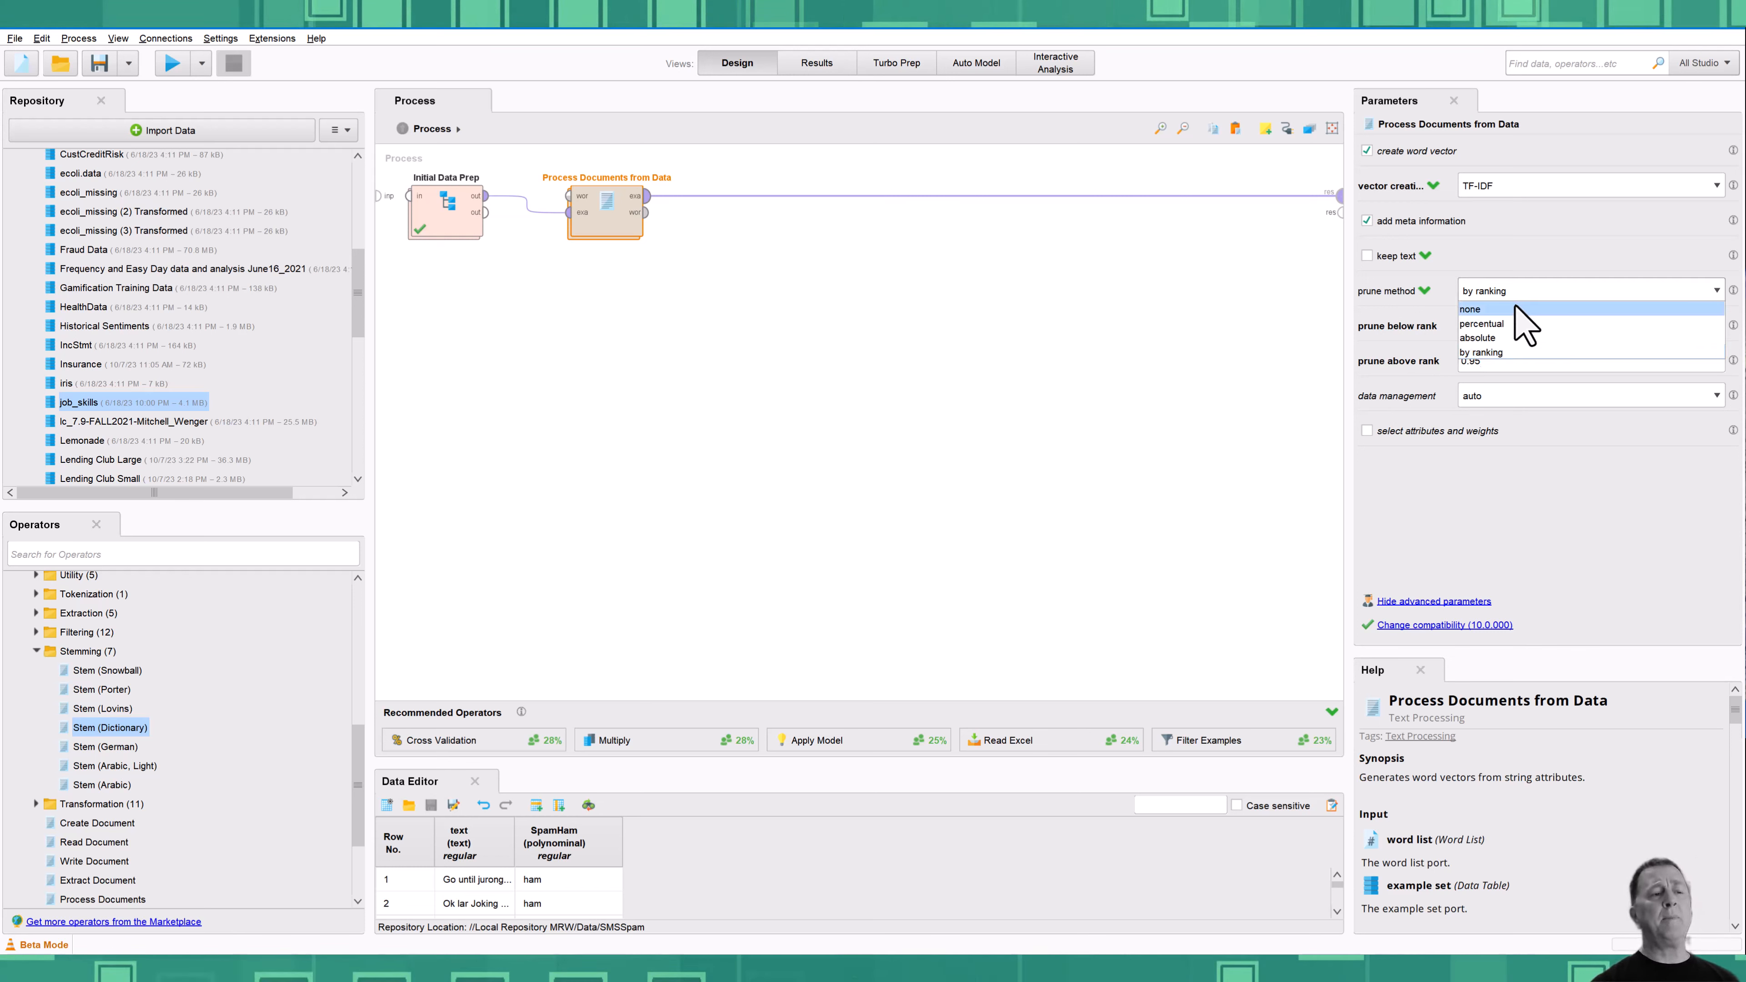
click(1477, 308)
click(1193, 334)
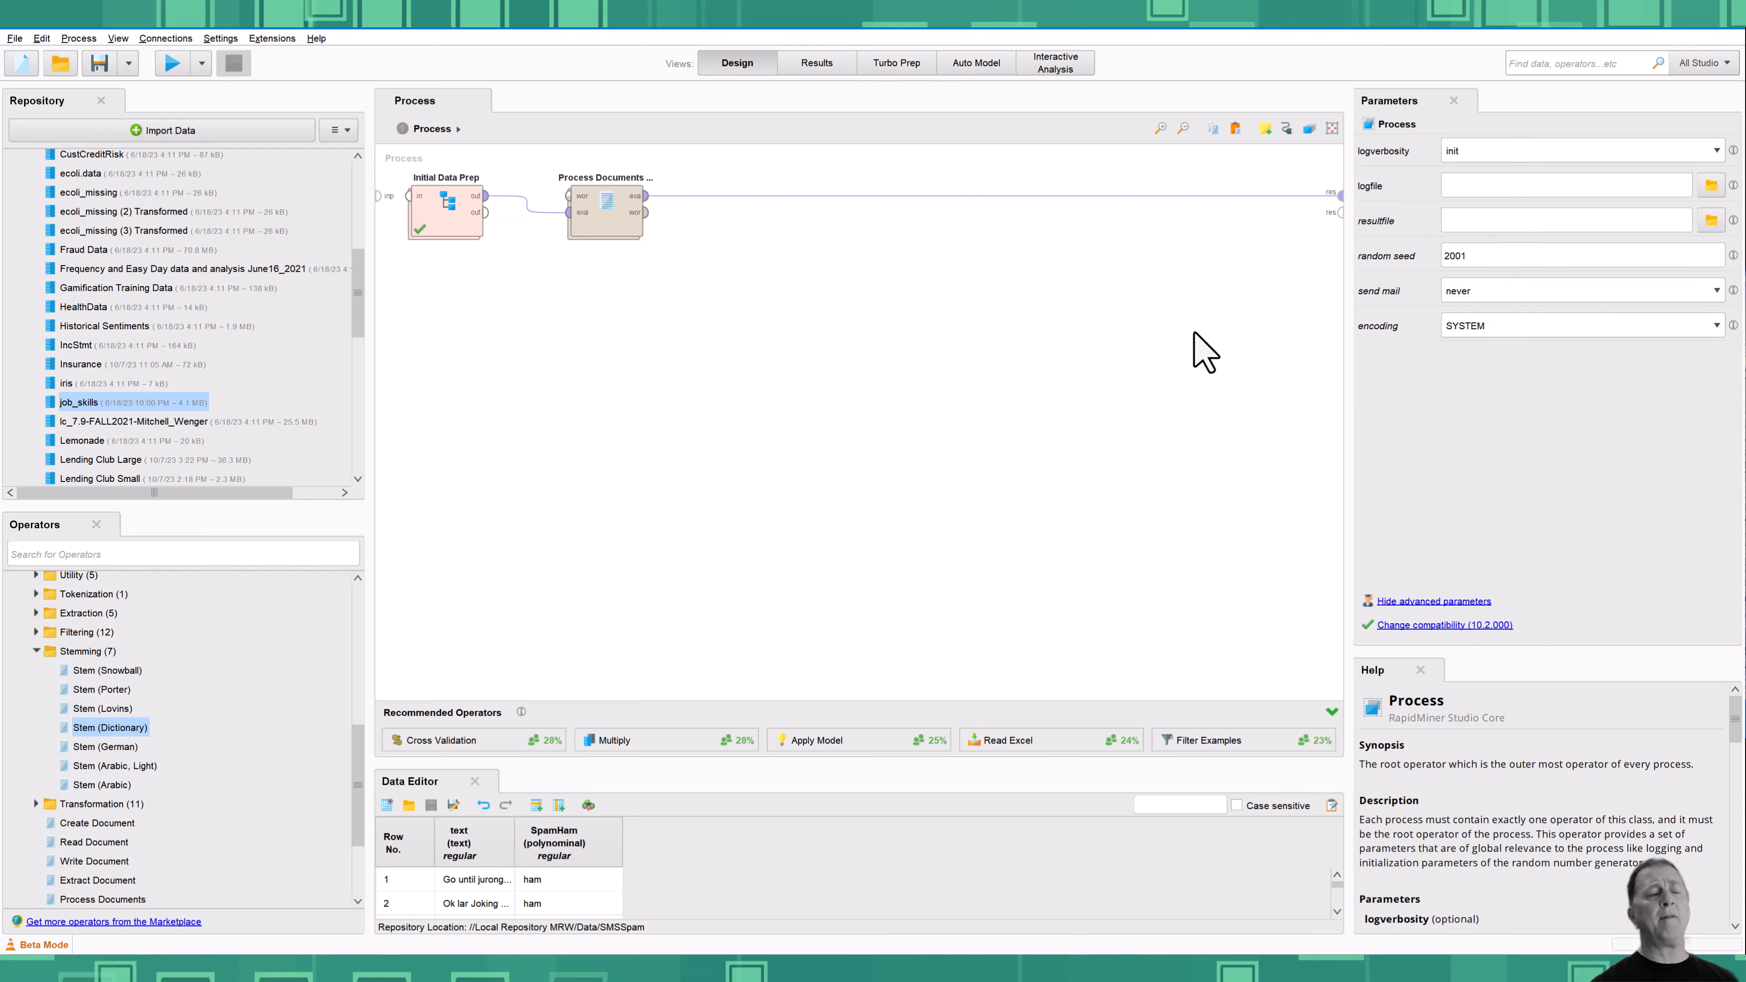
Open the inside of Process Documents from Data and insert a Filter Stopwords (English) operator after Stem (Porter)
double_click(579, 232)
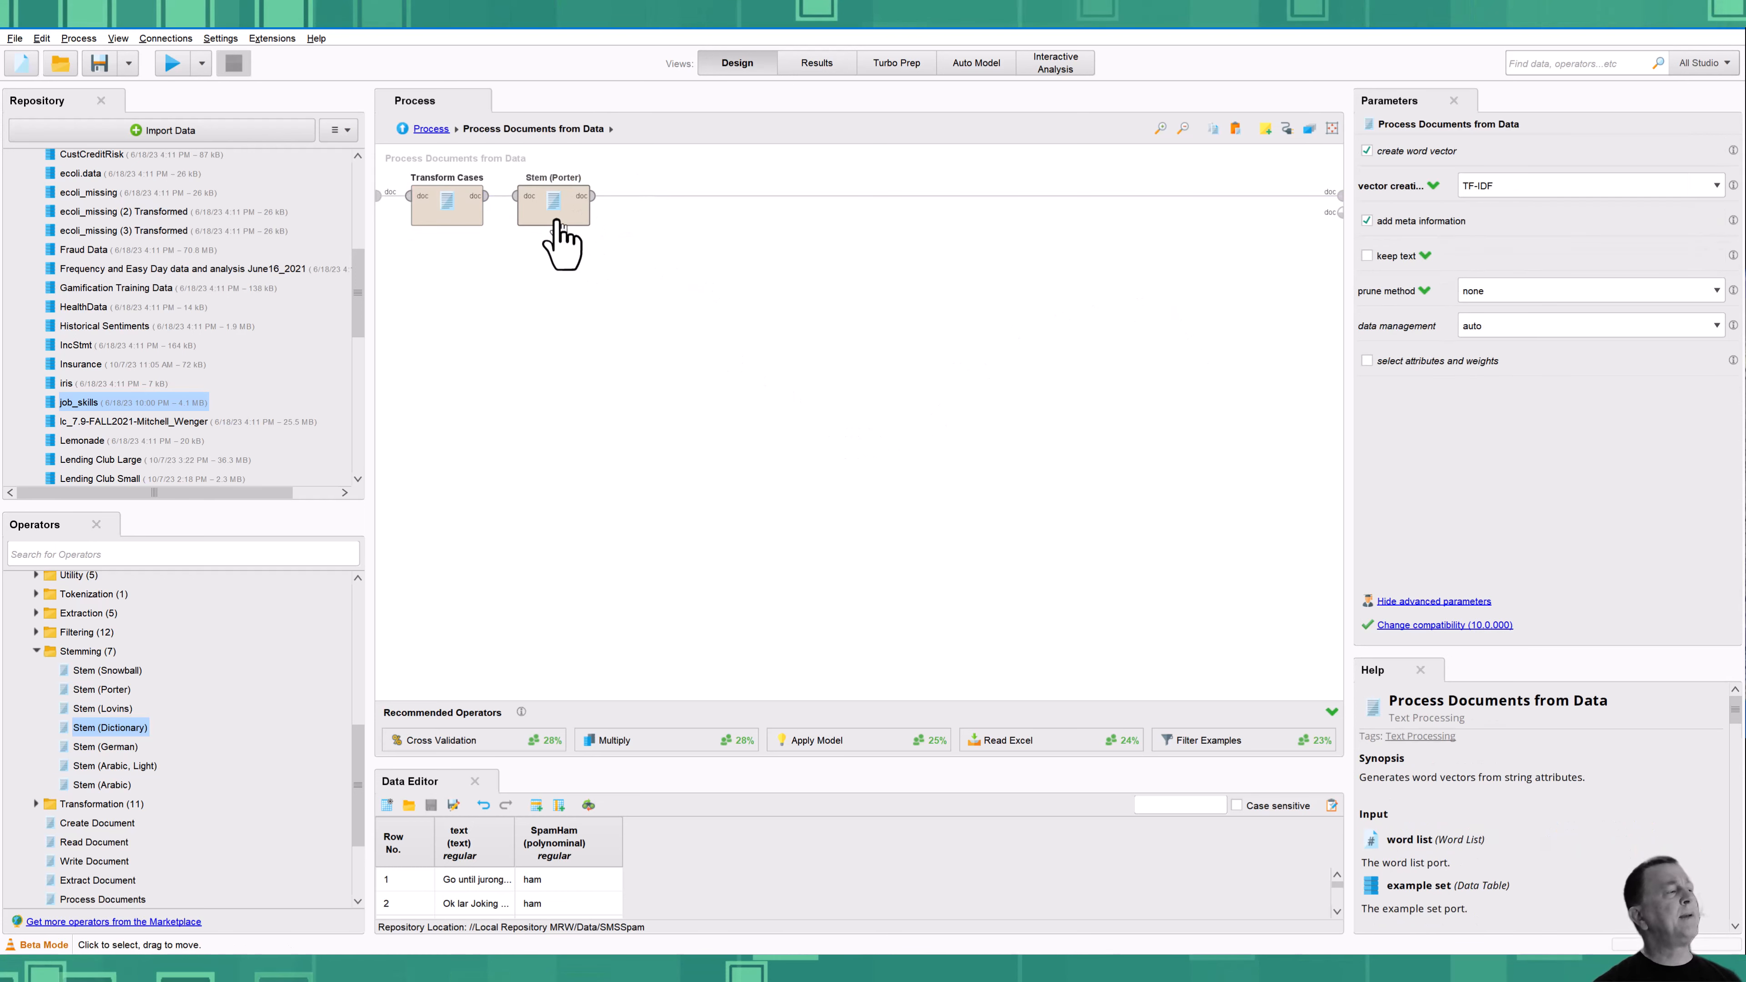
click(556, 221)
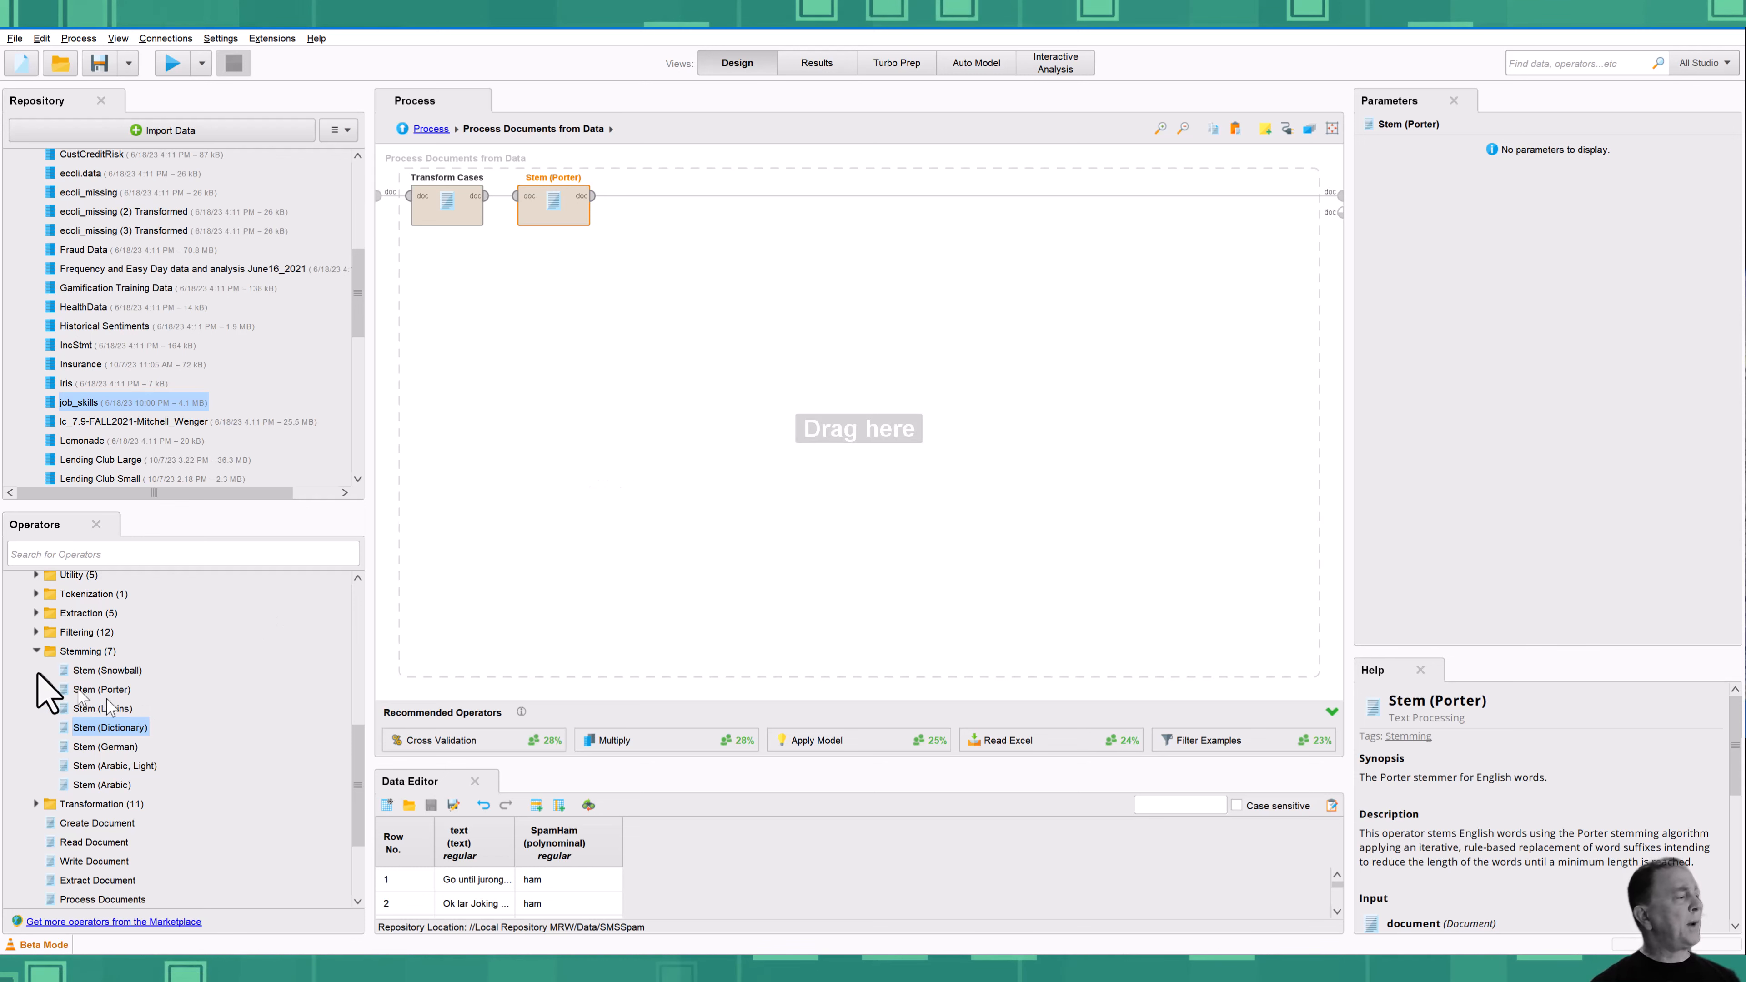
click(34, 652)
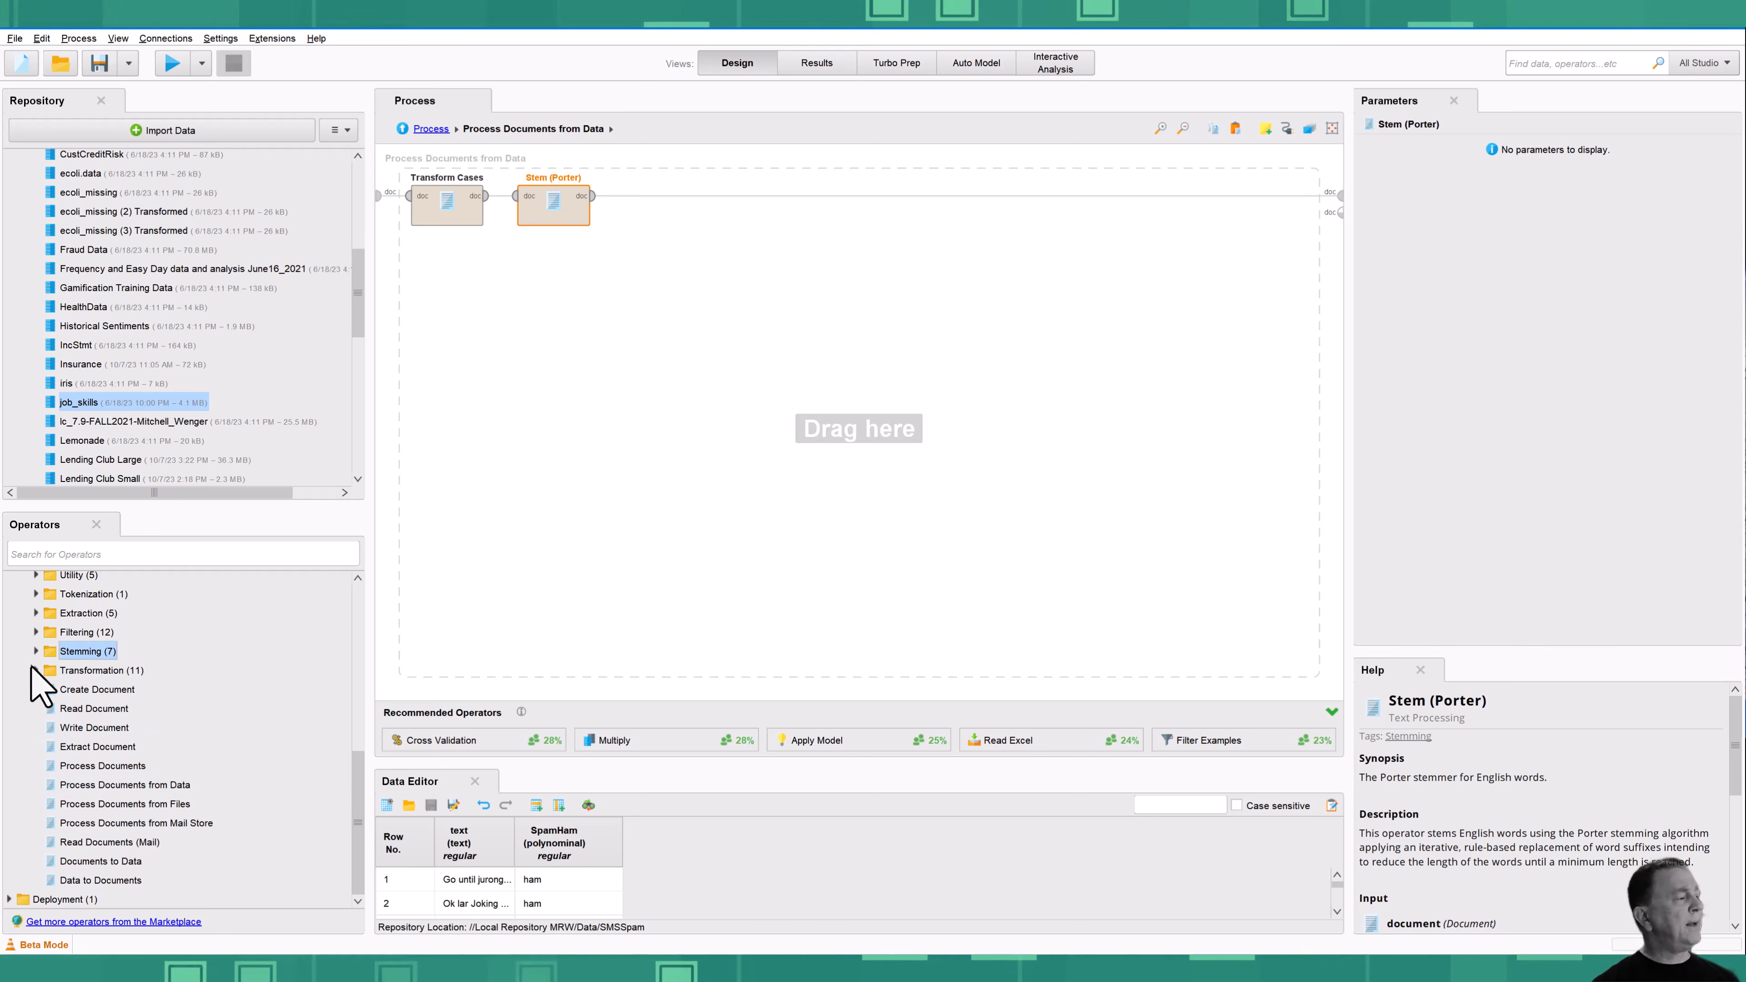
click(36, 631)
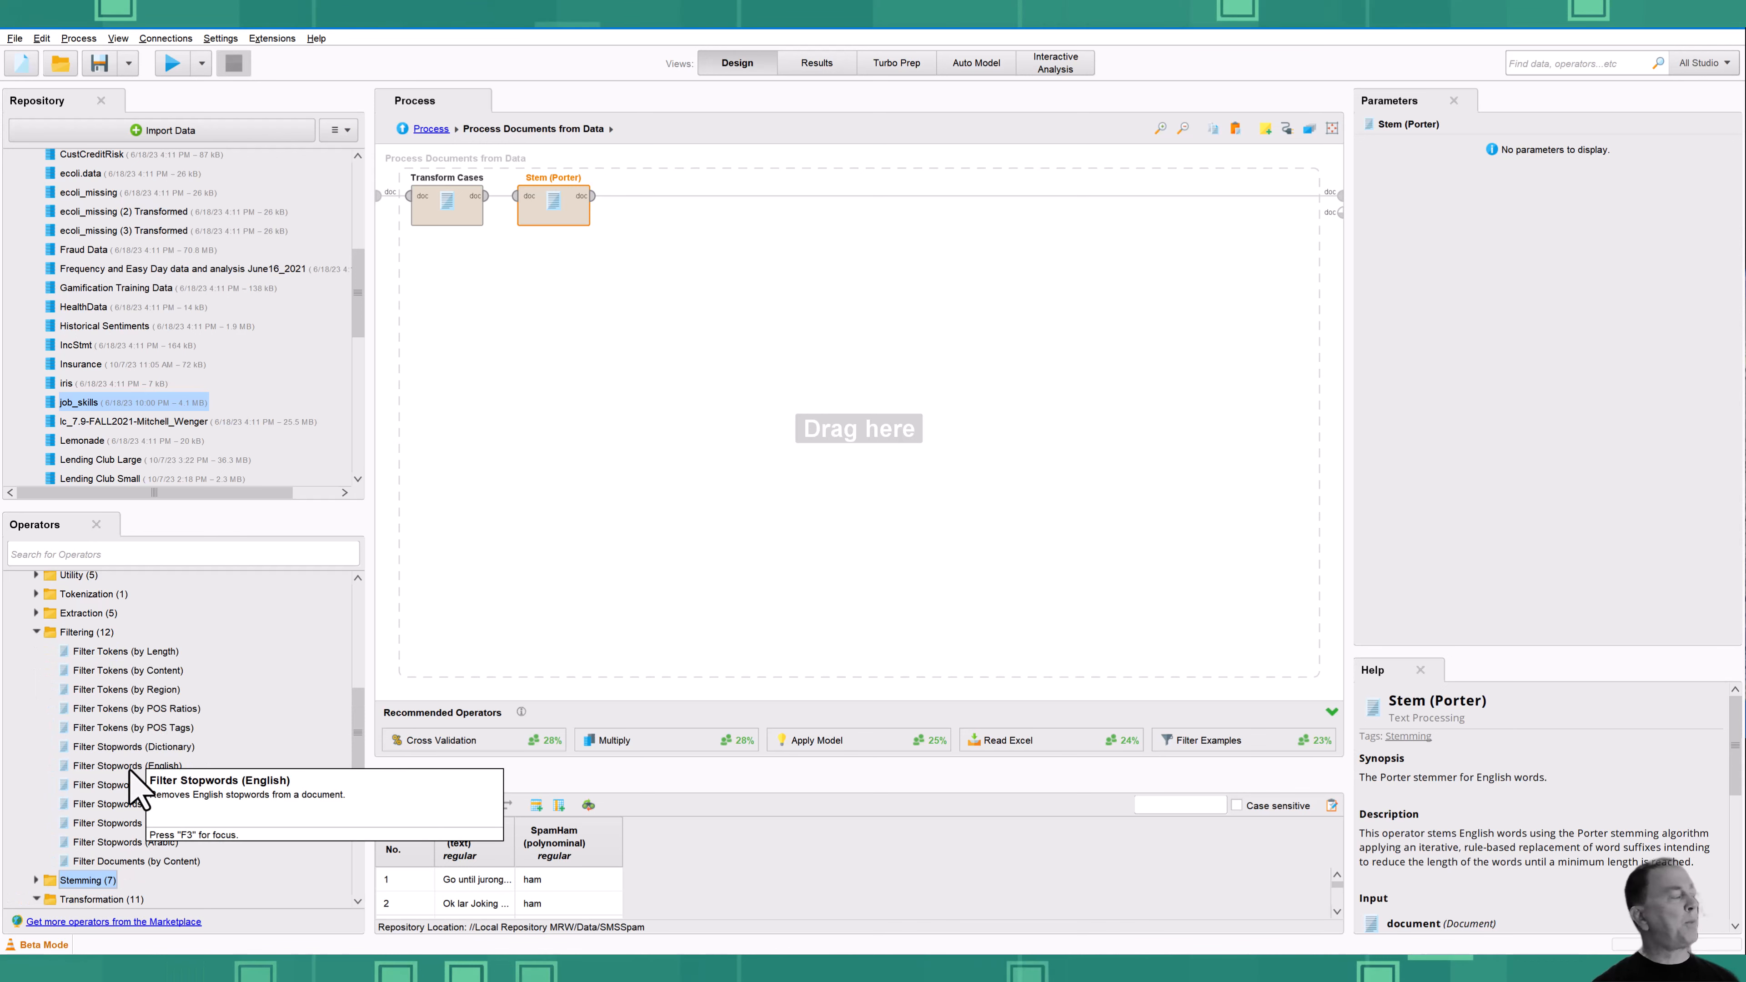
click(123, 766)
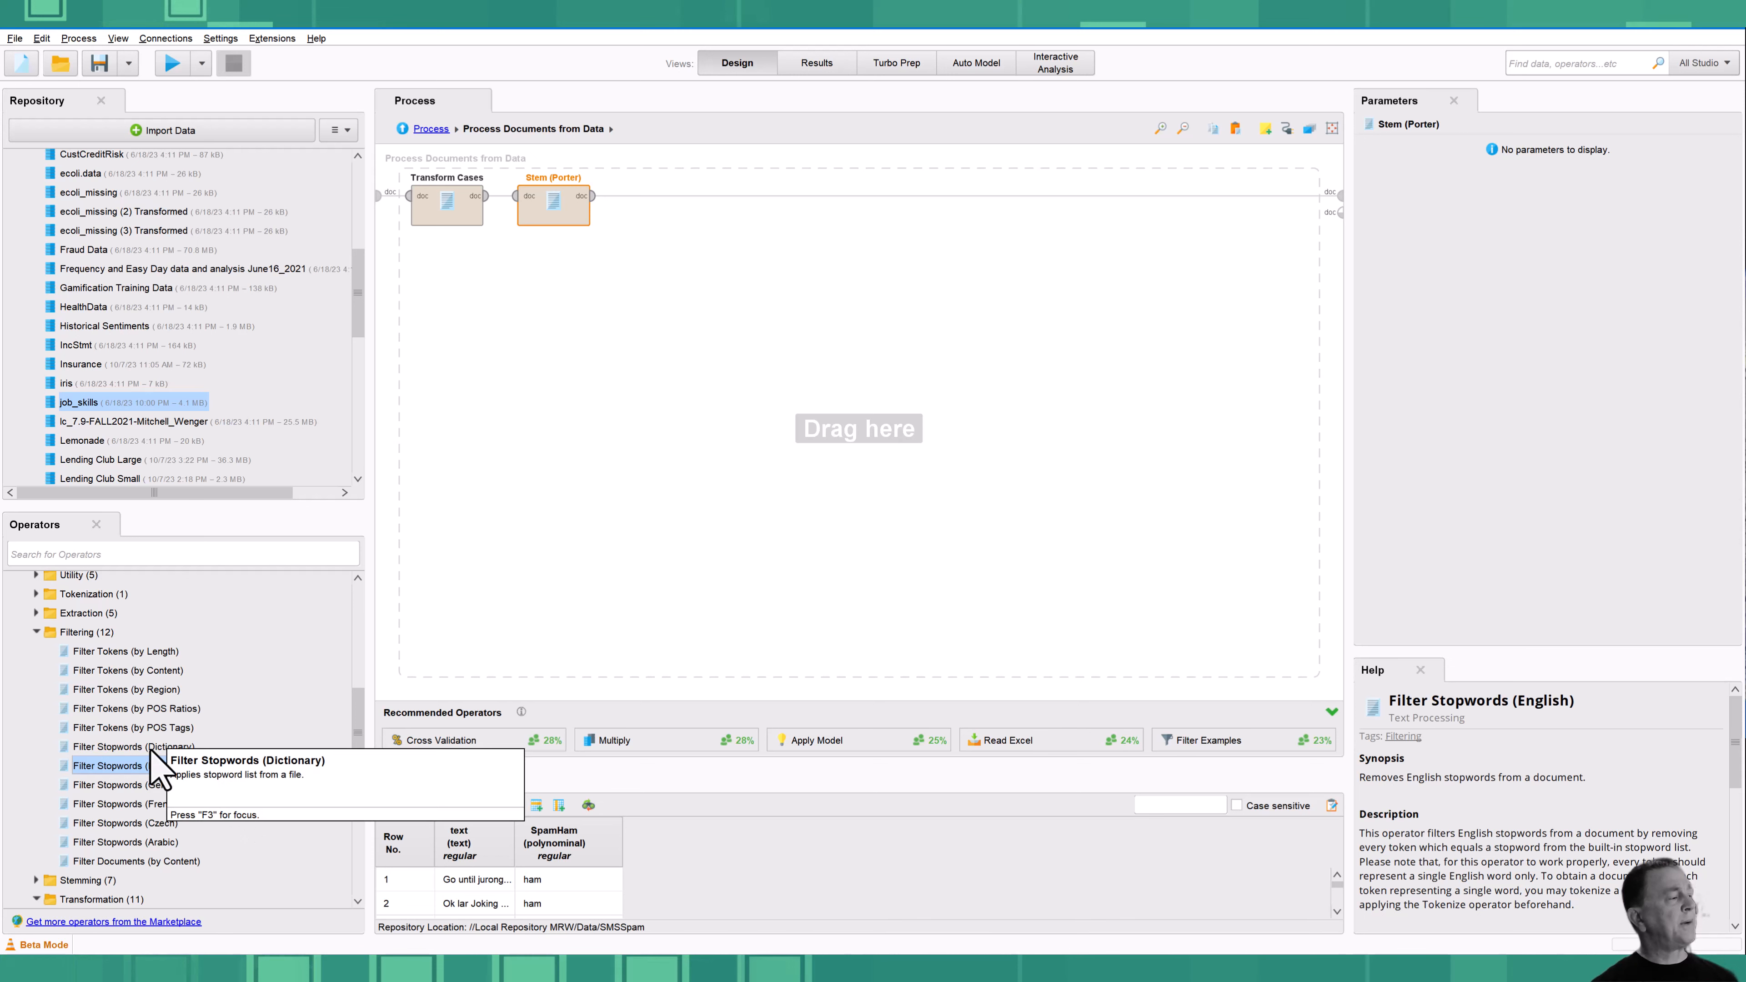
drag(144, 767, 686, 199)
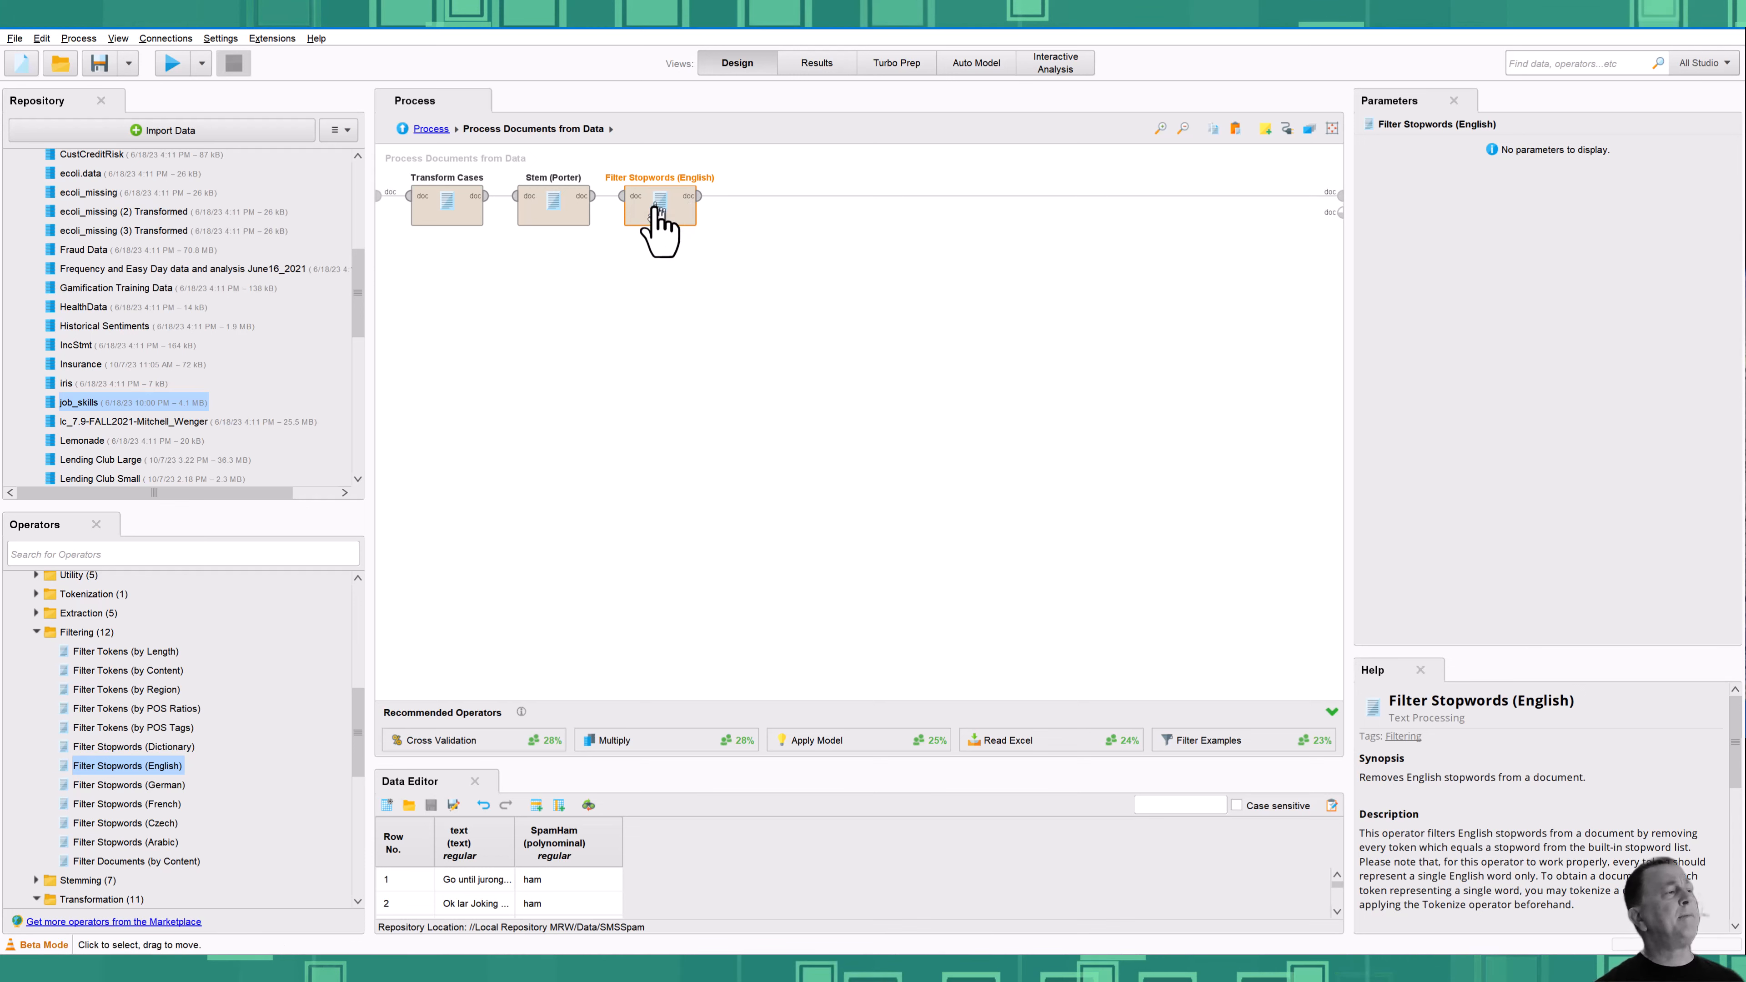
click(712, 295)
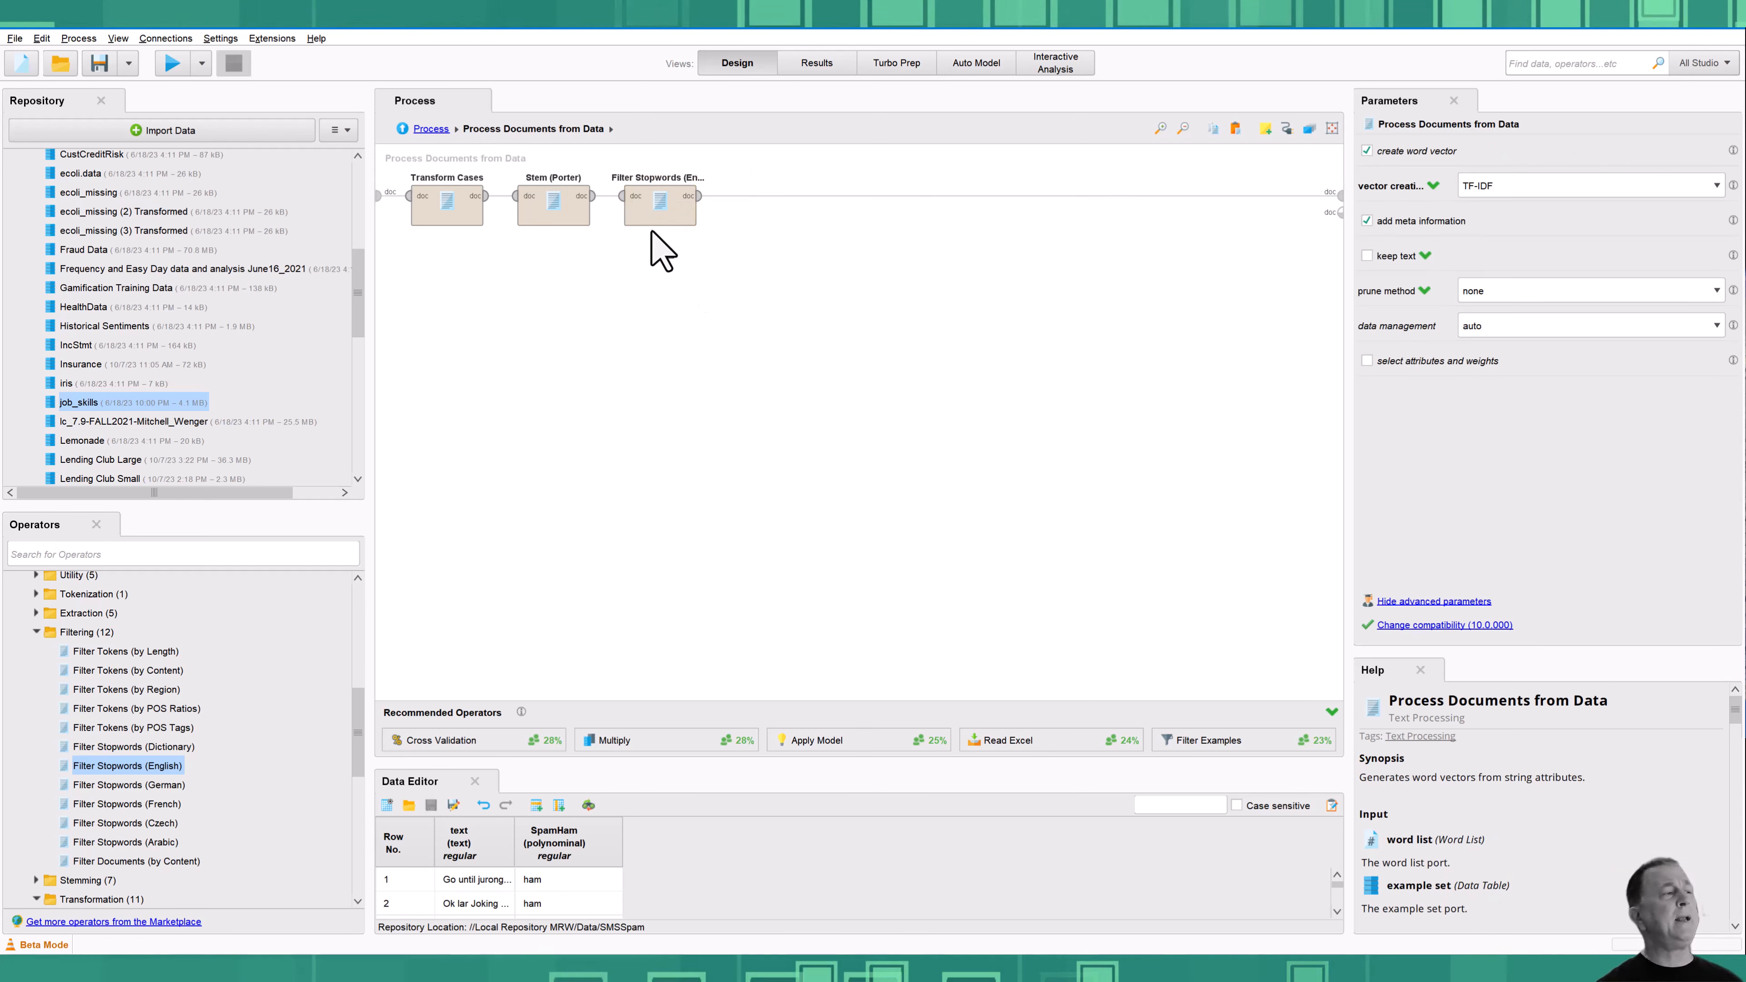
click(653, 207)
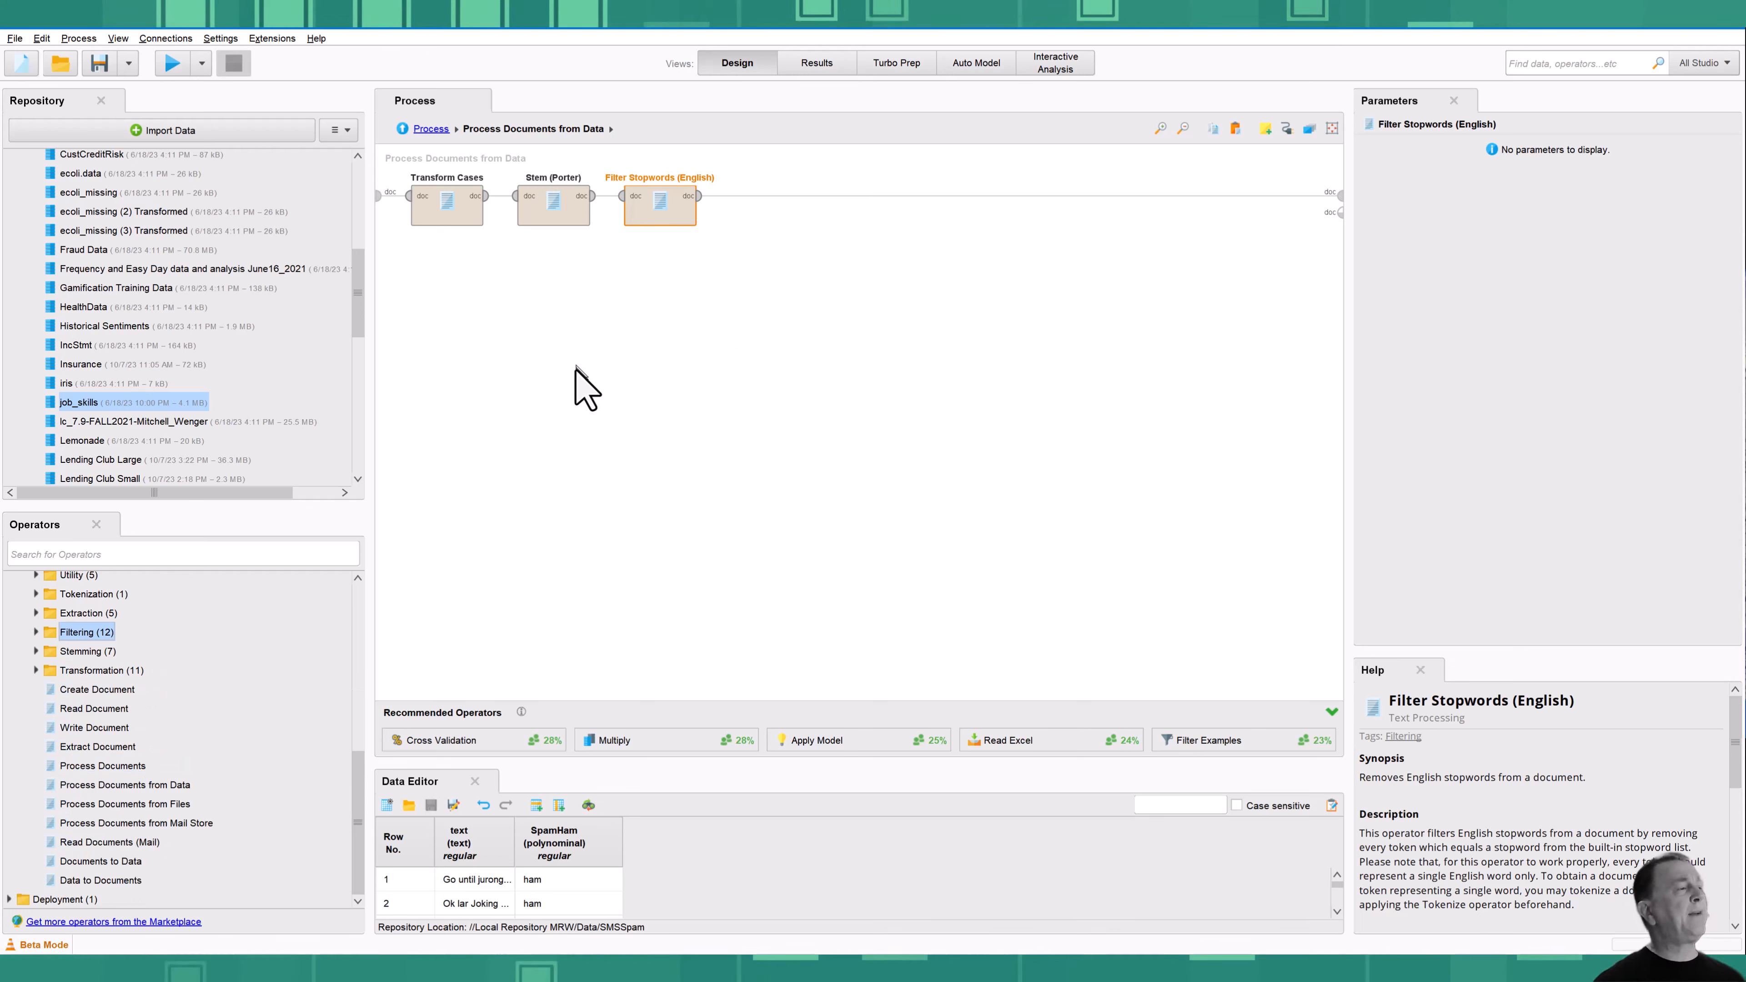
Insert a Tokenize operator after Filter Stopwords (English) and return to the main process
click(36, 669)
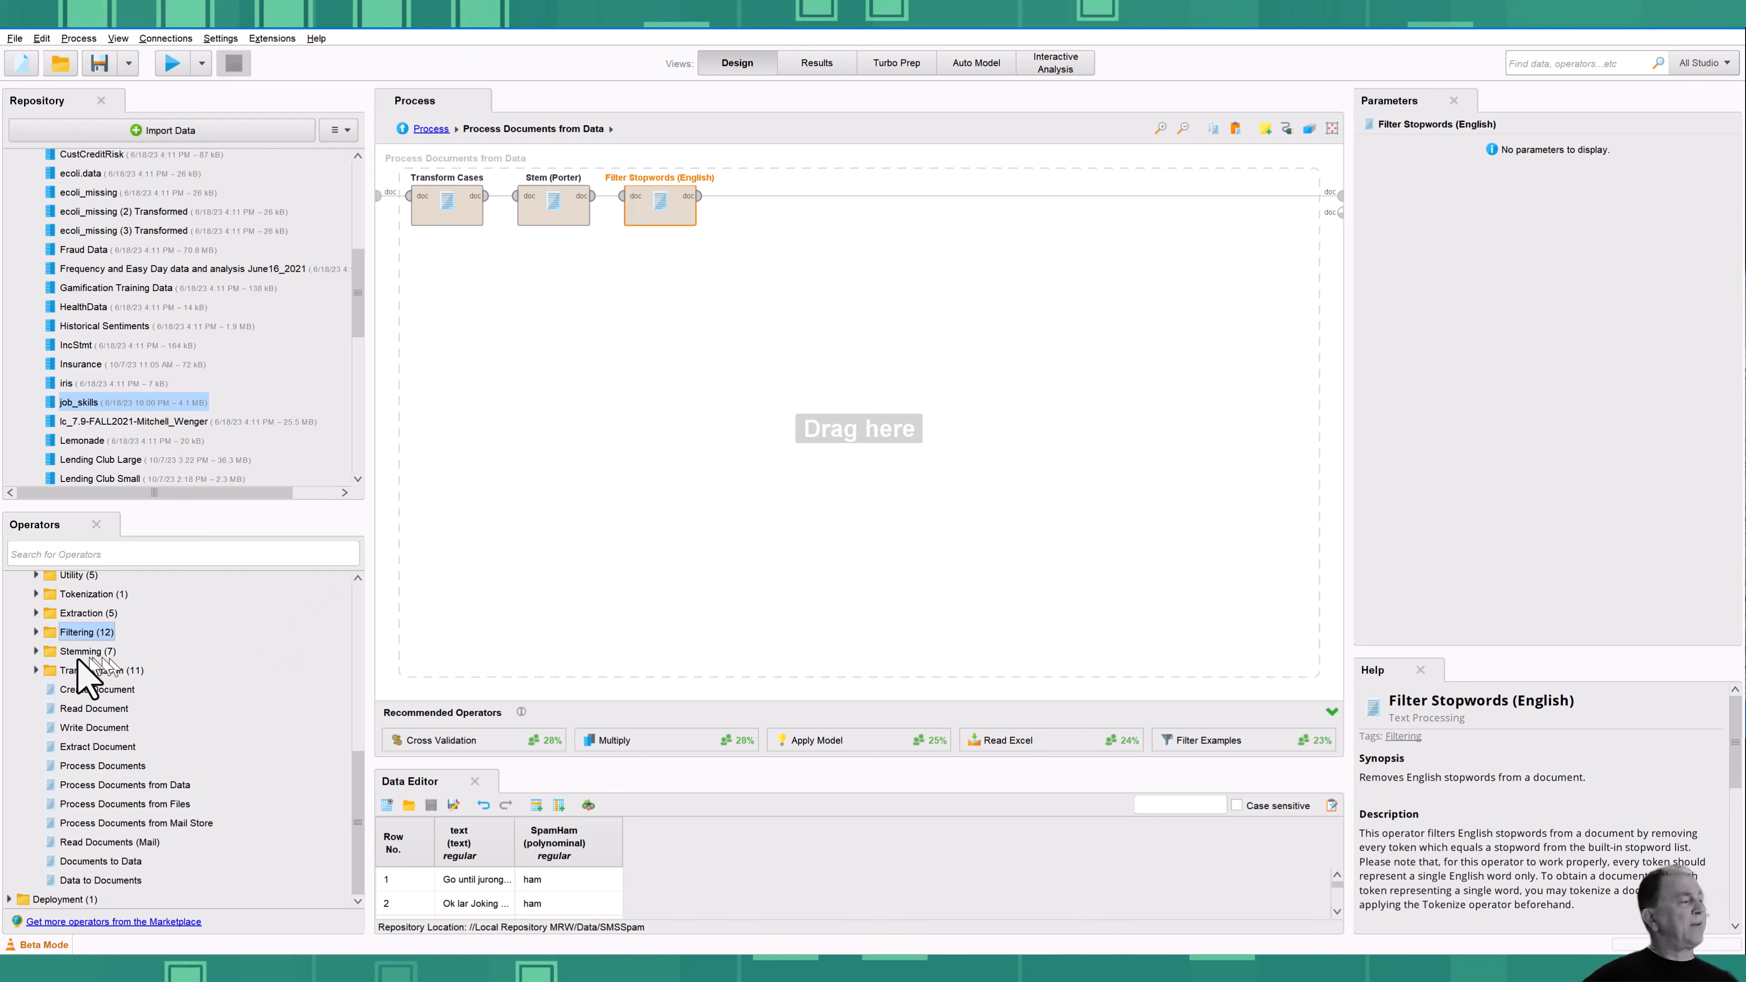
click(37, 670)
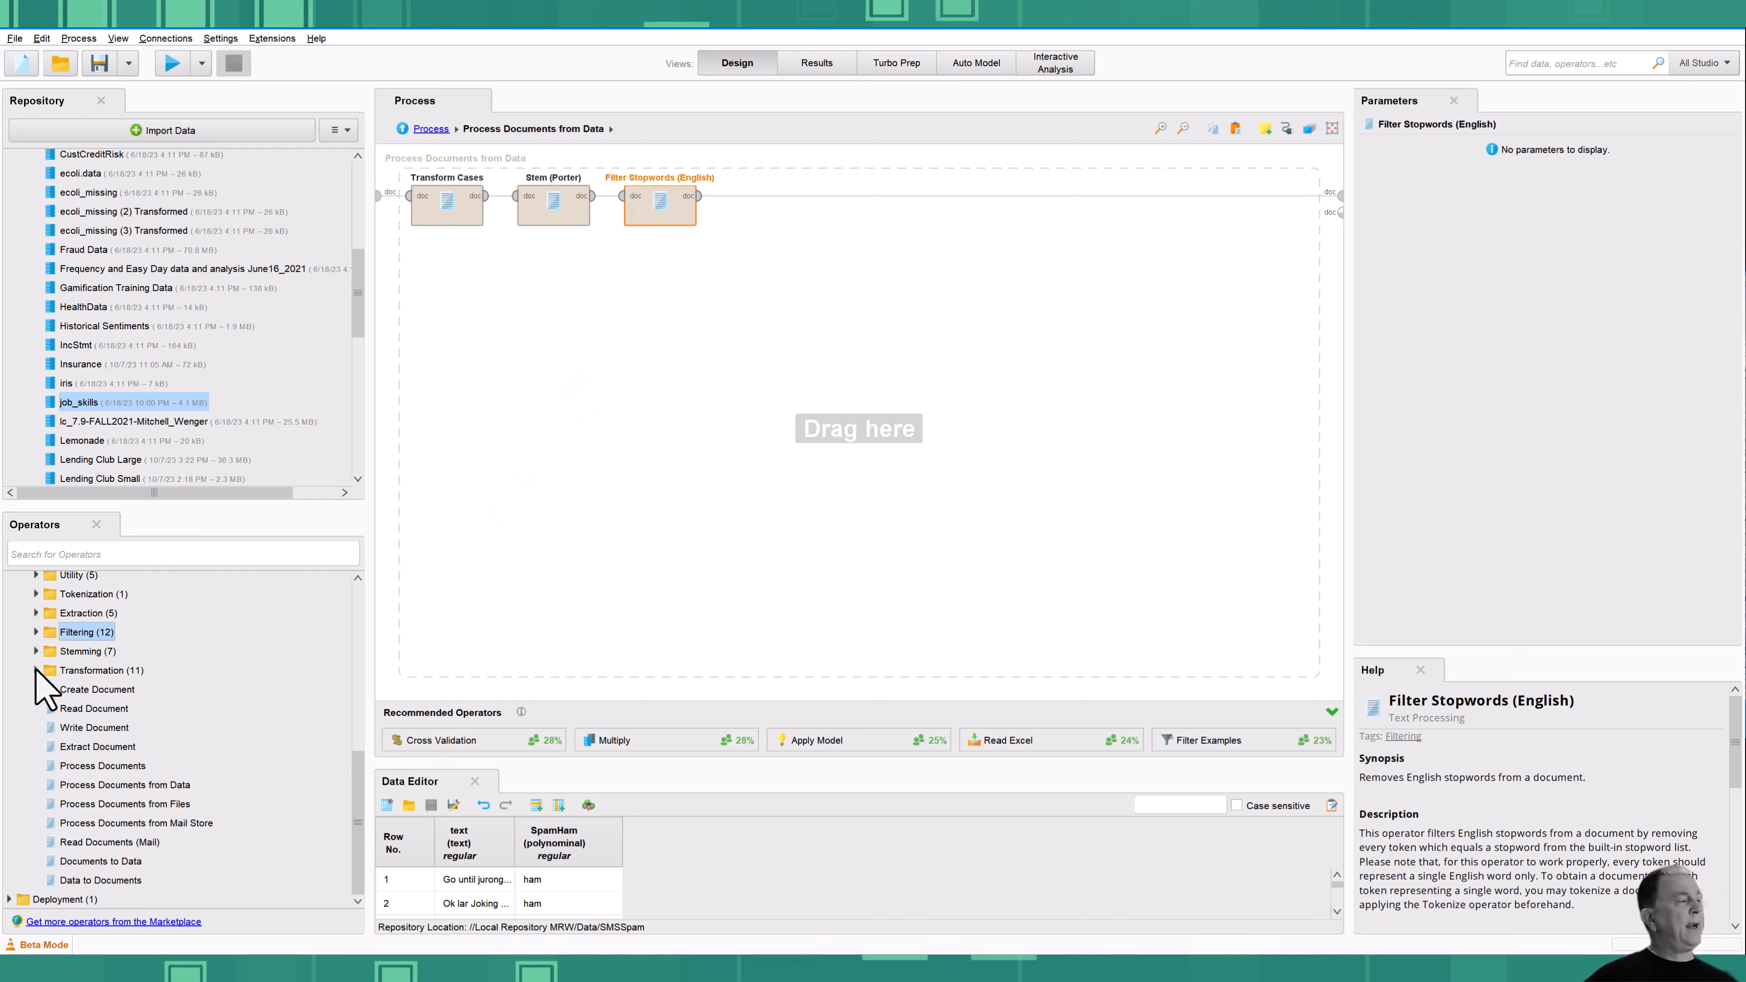
scroll(58, 629, up, 1)
click(36, 617)
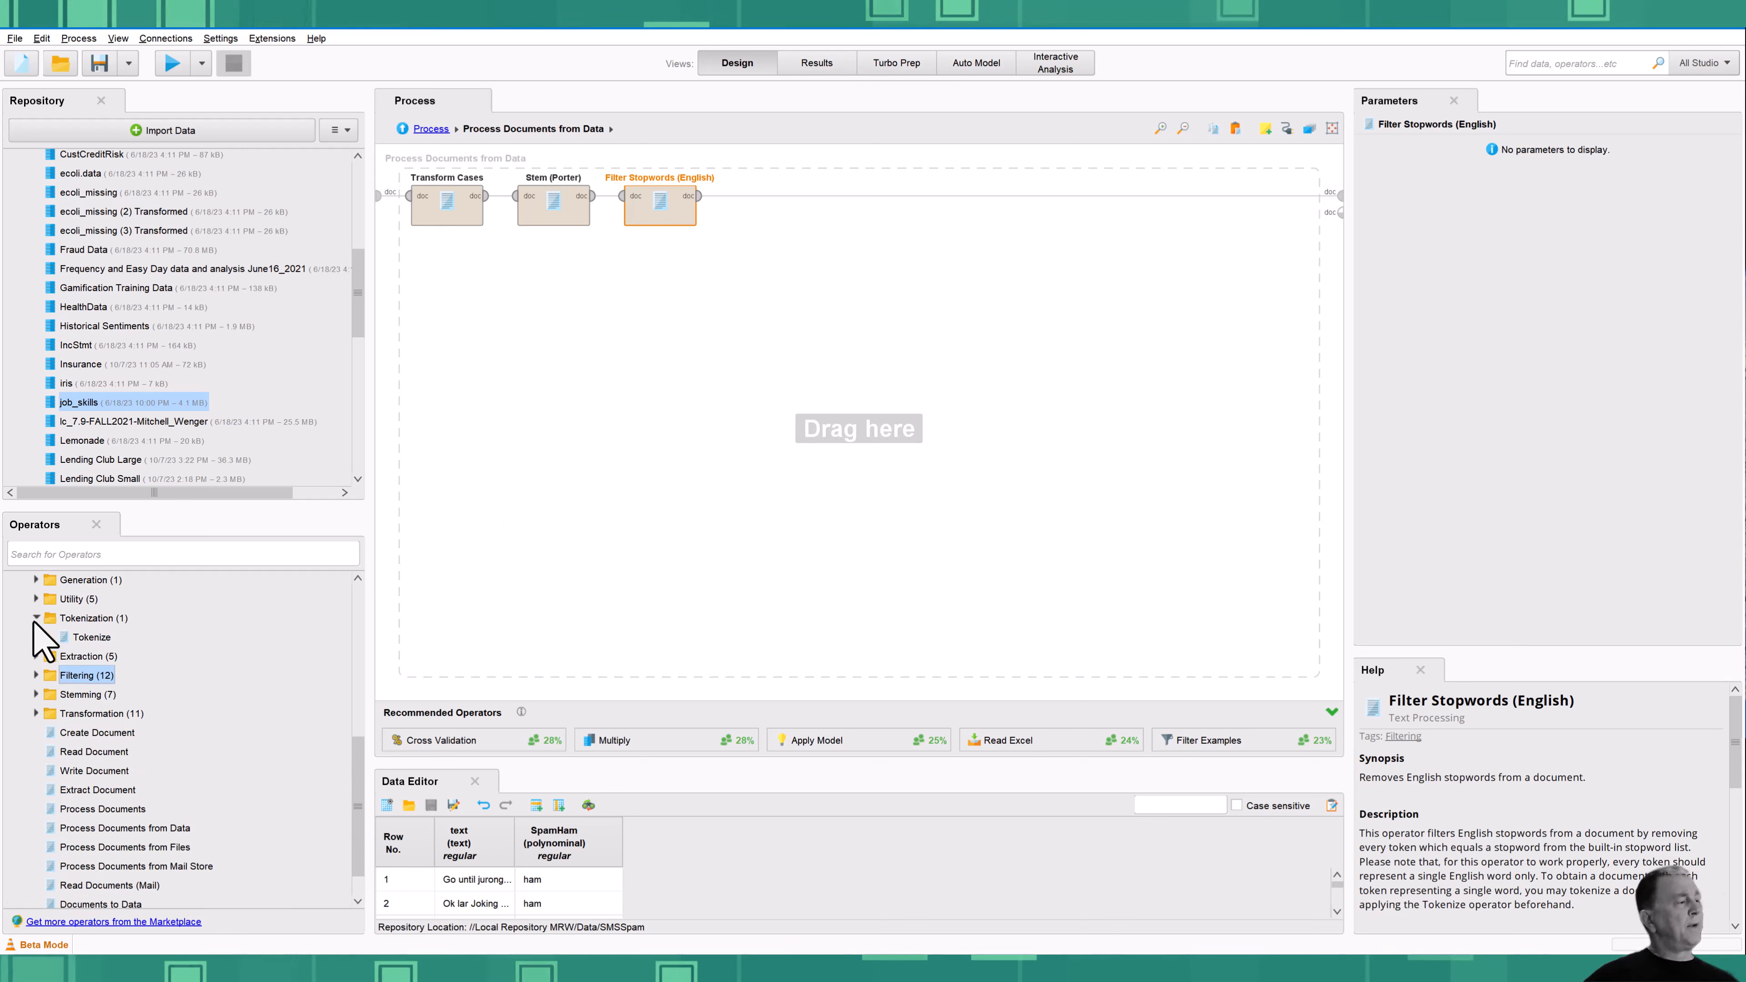
drag(87, 638, 794, 205)
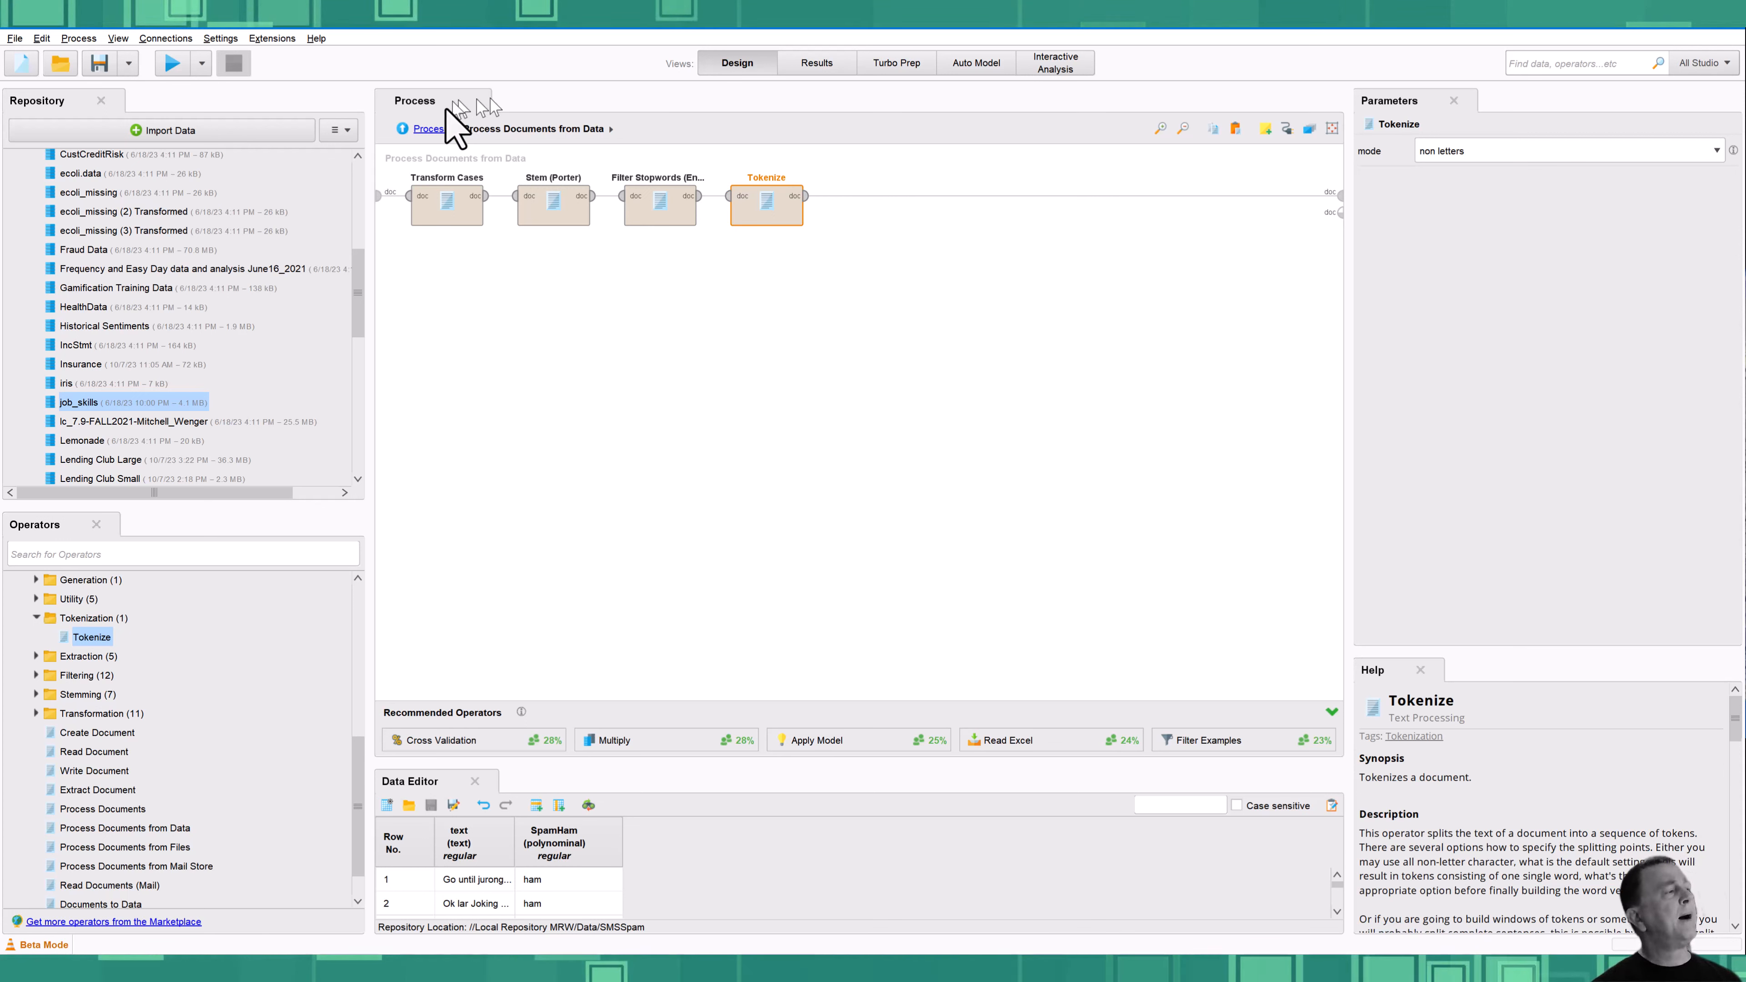
click(426, 128)
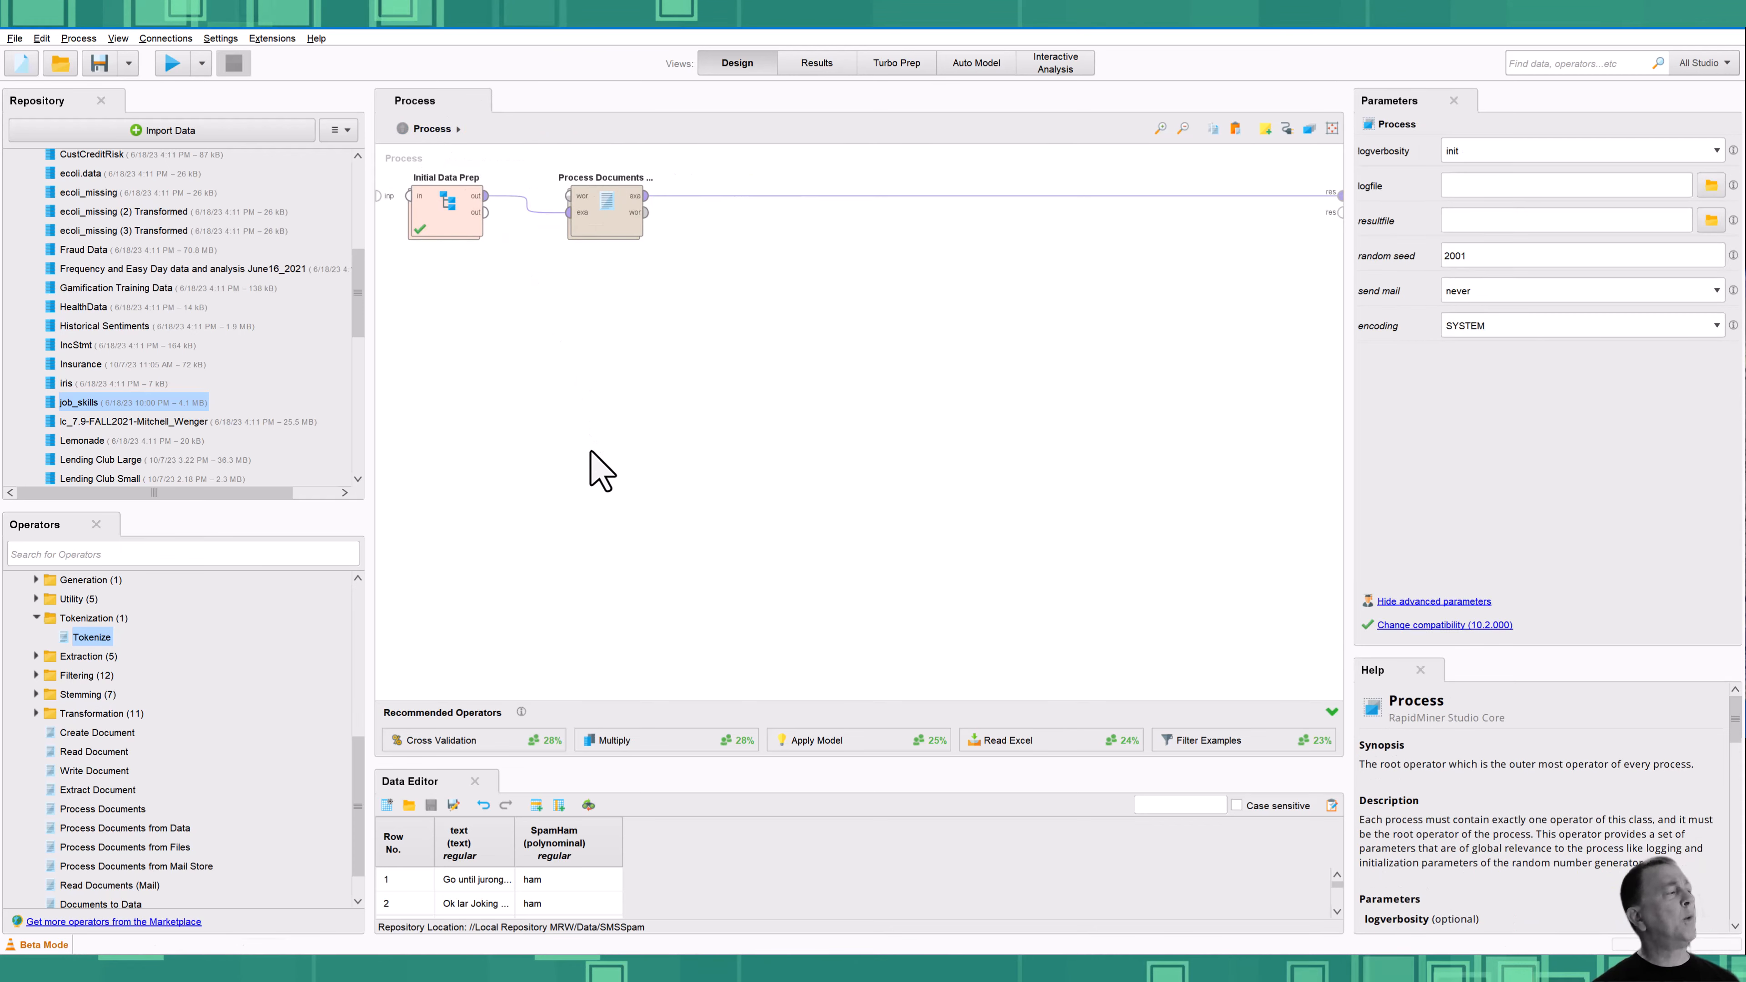
View the job_skills data, return to the process design, and save and run the process
double_click(76, 402)
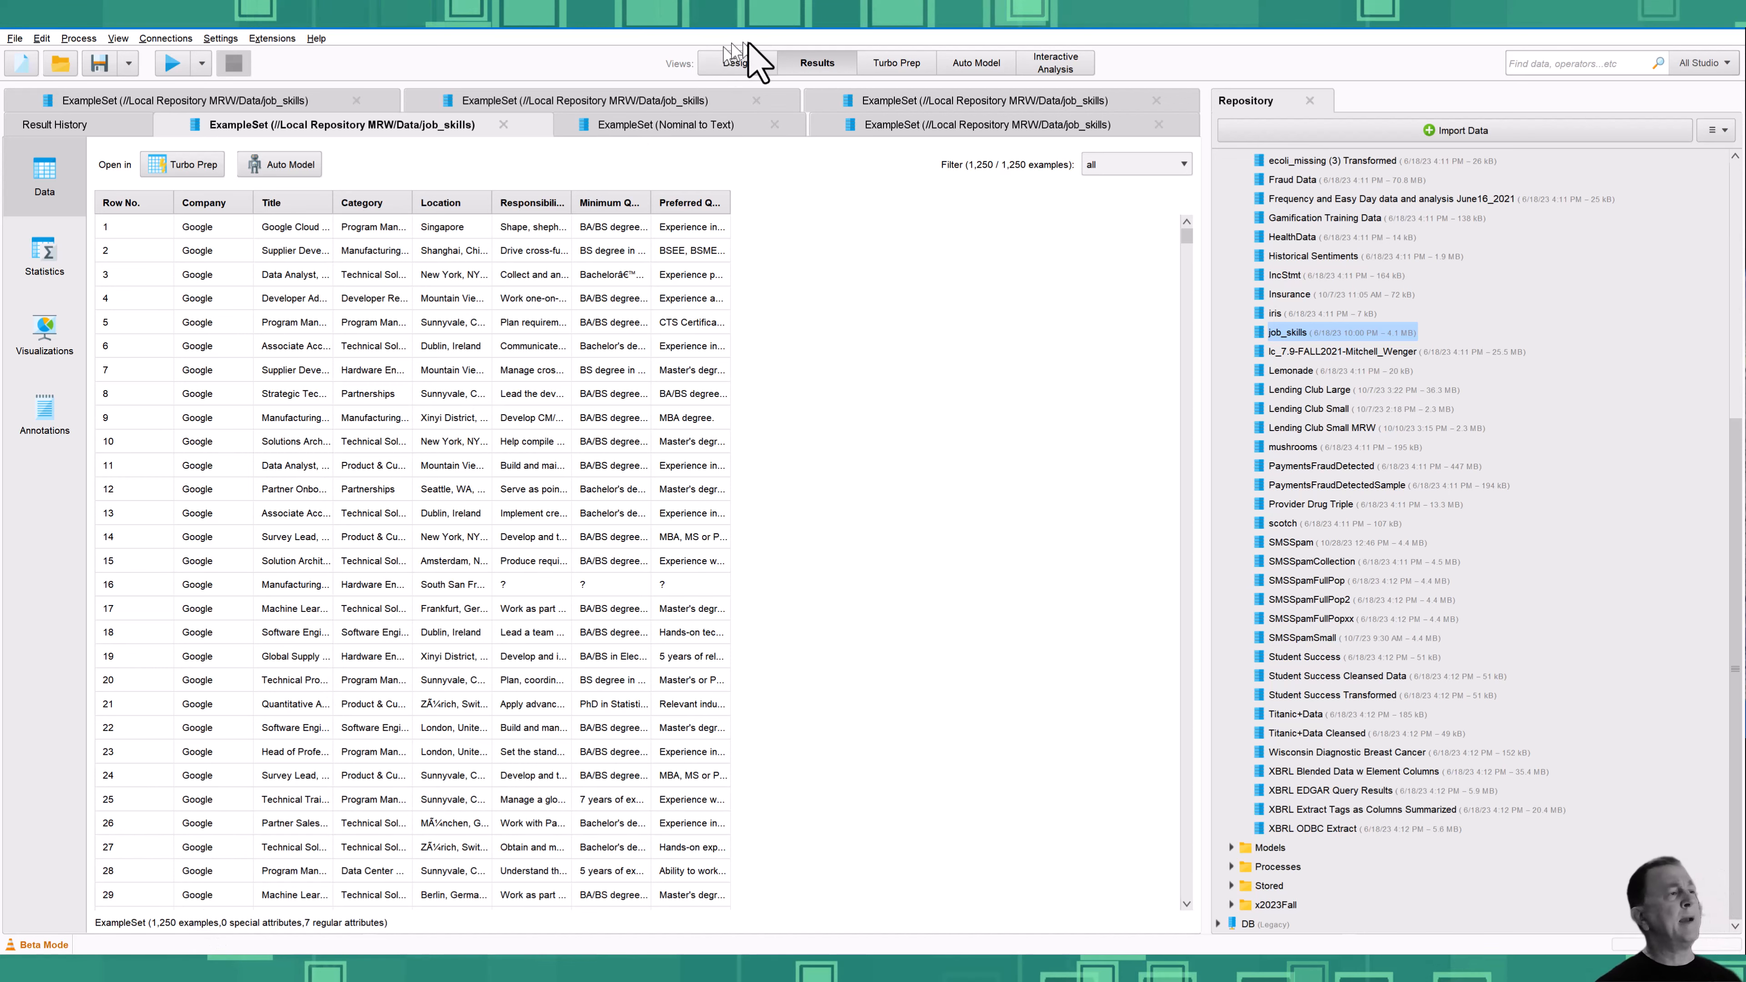
click(749, 64)
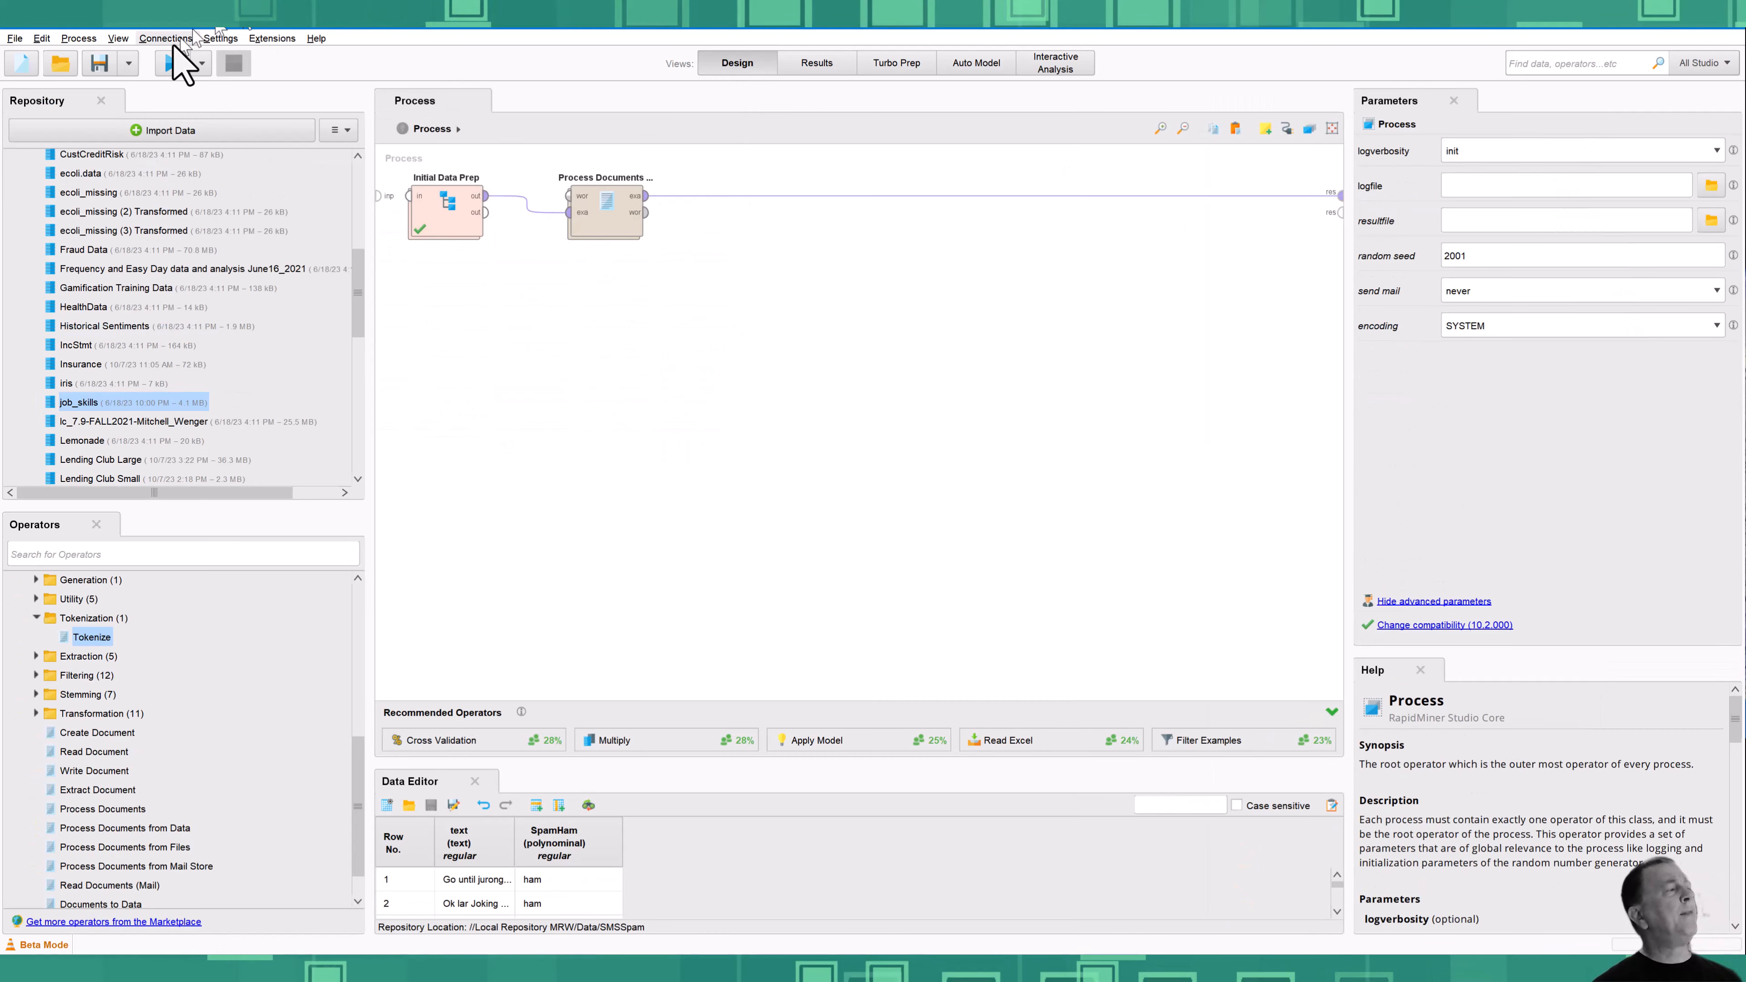
click(172, 63)
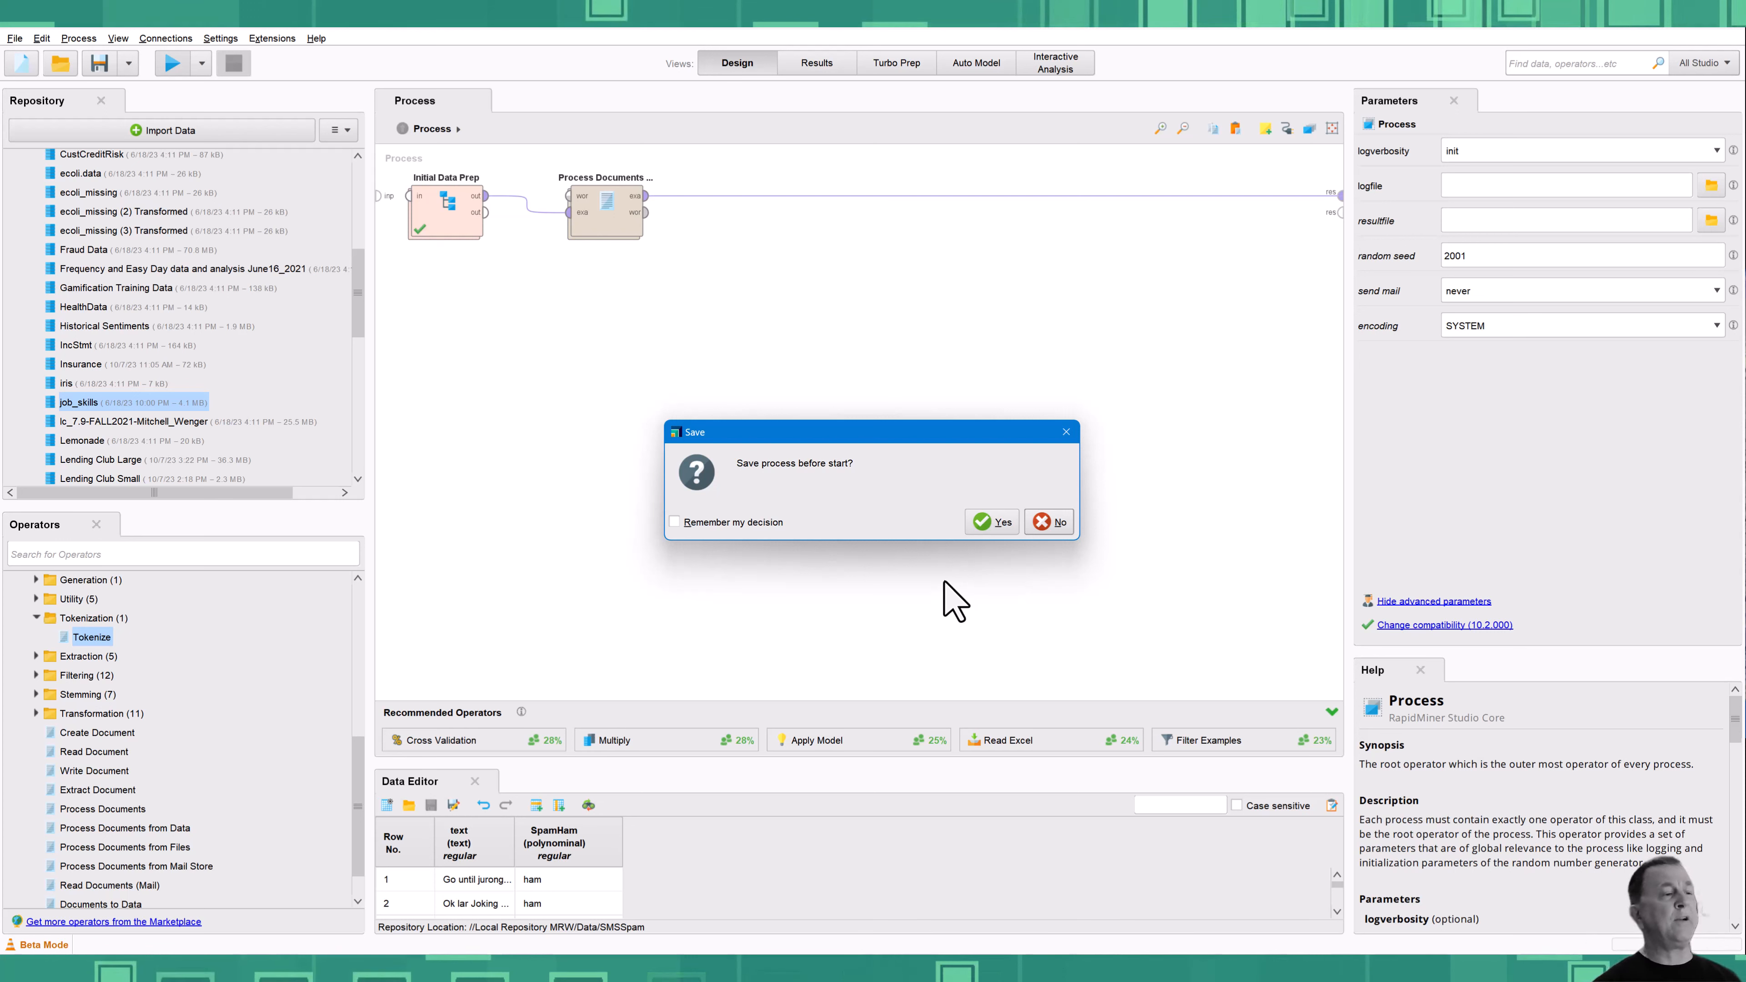
click(992, 524)
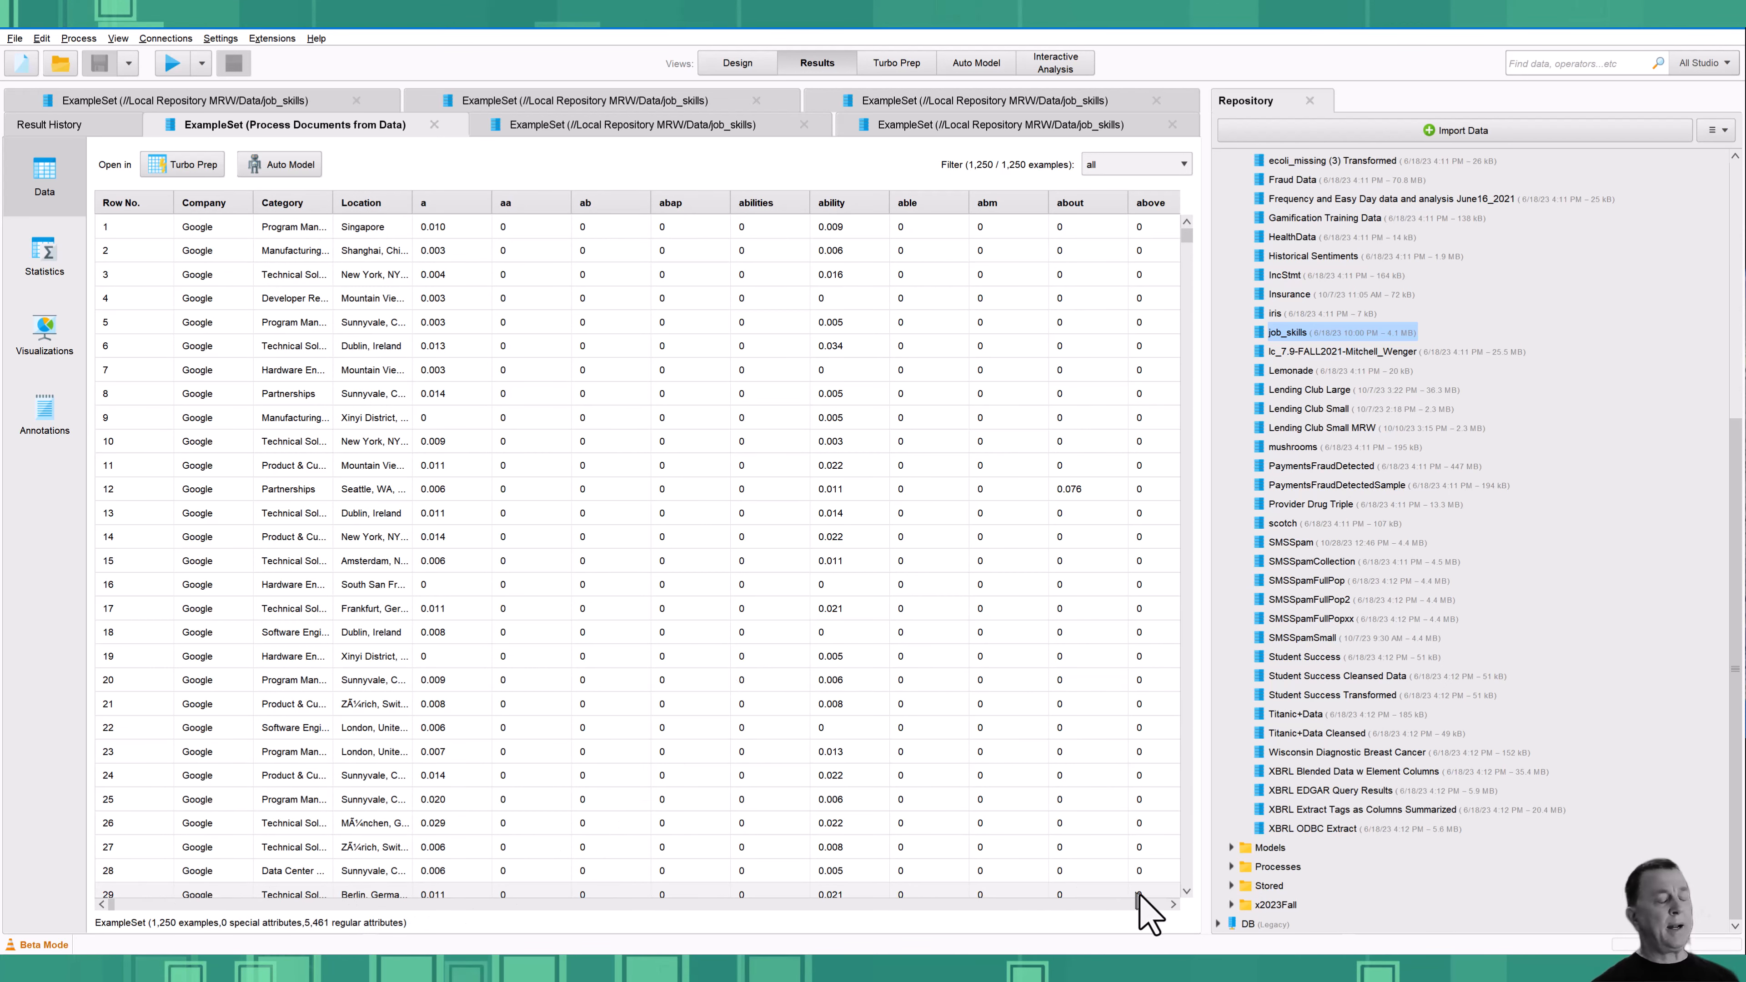
Examine the TF-IDF word columns across the Process Documents from Data example set and return to its first columns
scroll(1162, 909, right, 3)
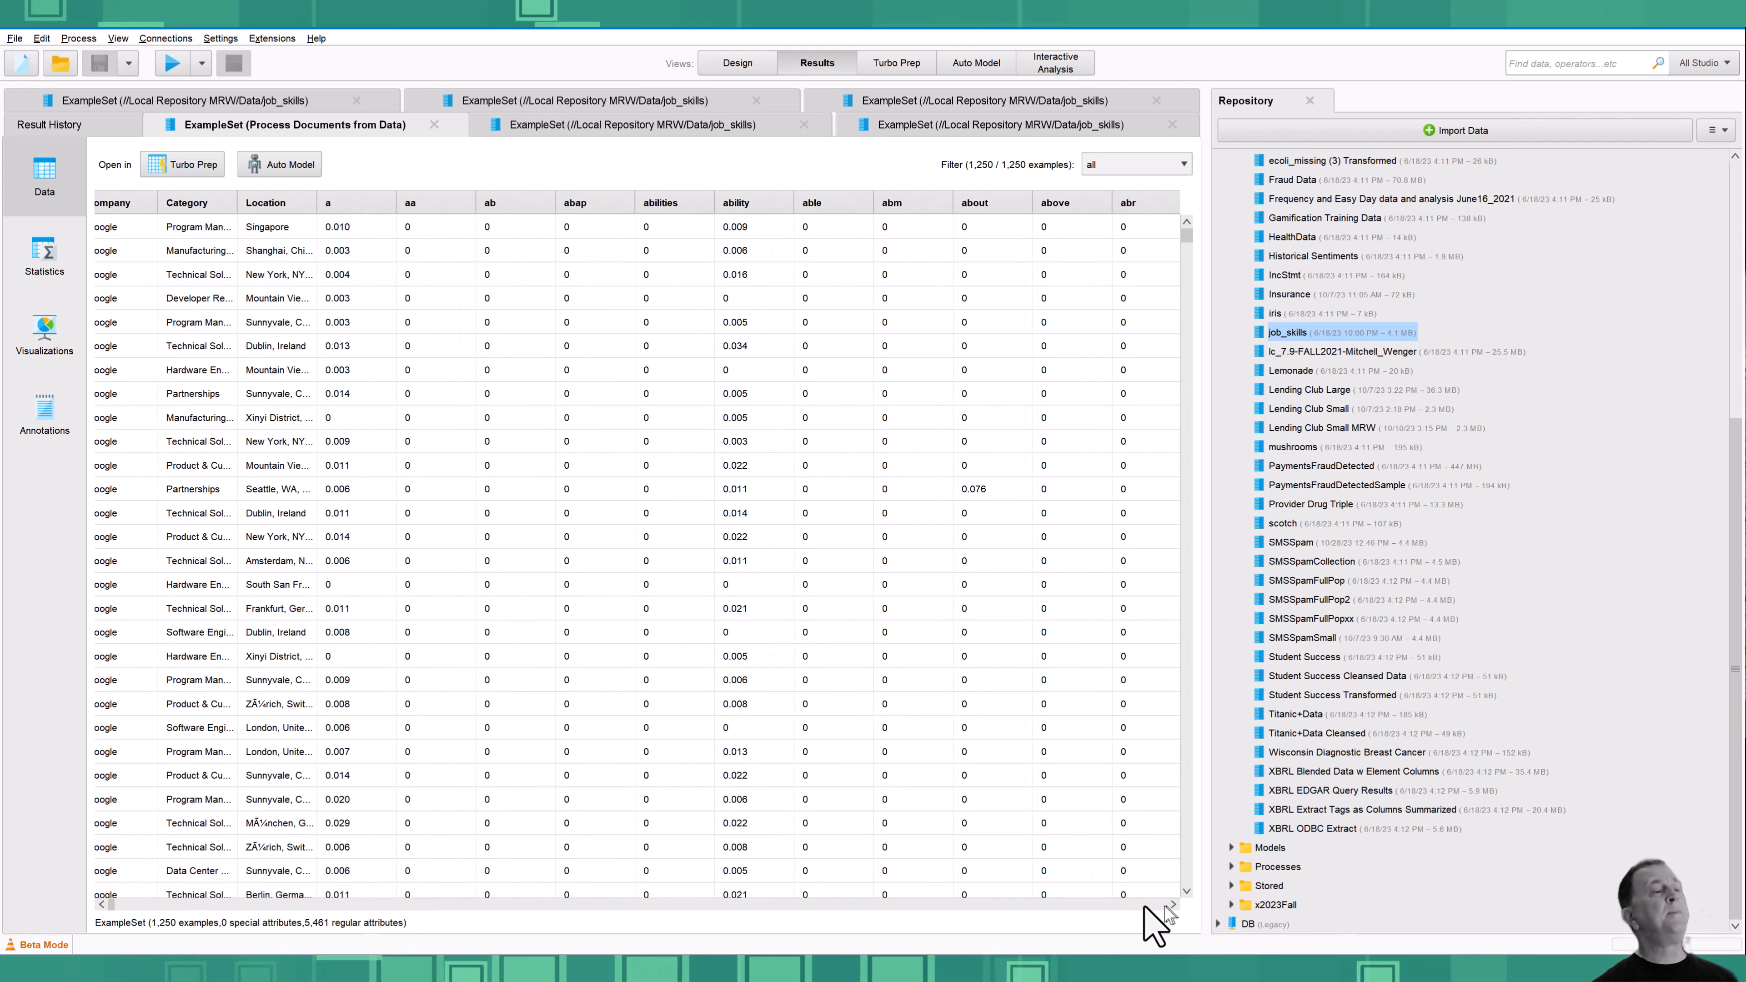
scroll(1143, 908, right, 15)
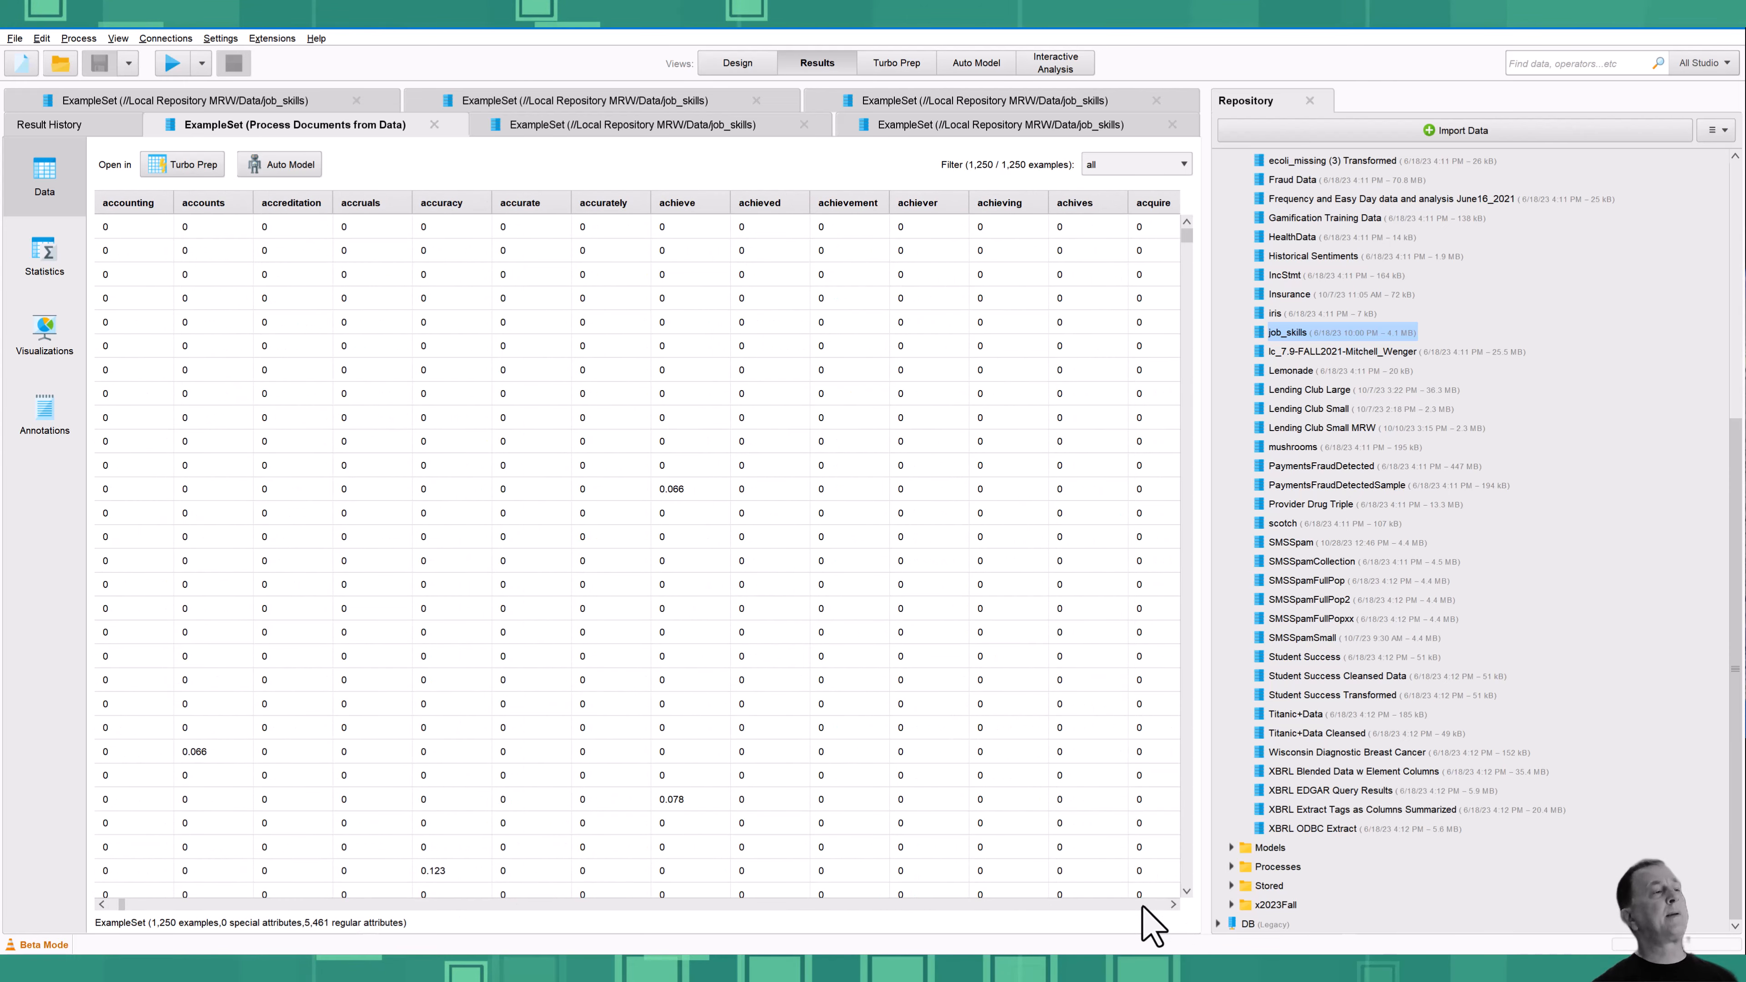
scroll(1143, 908, right, 15)
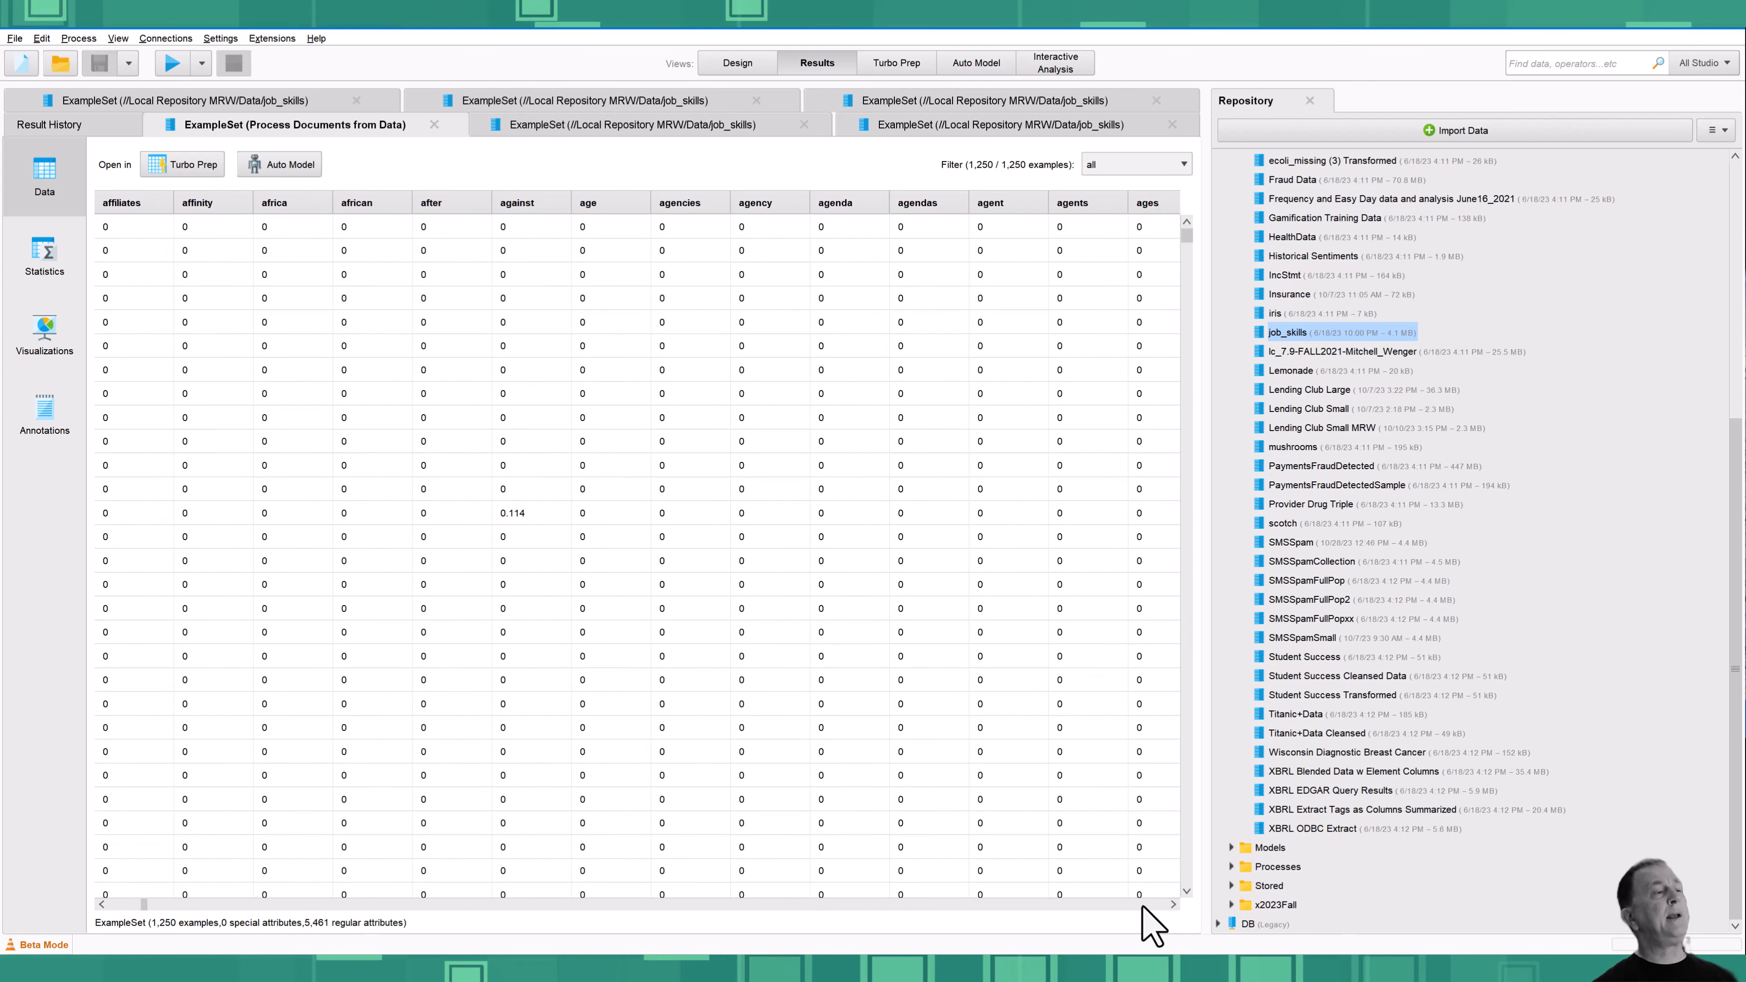
scroll(1143, 908, right, 15)
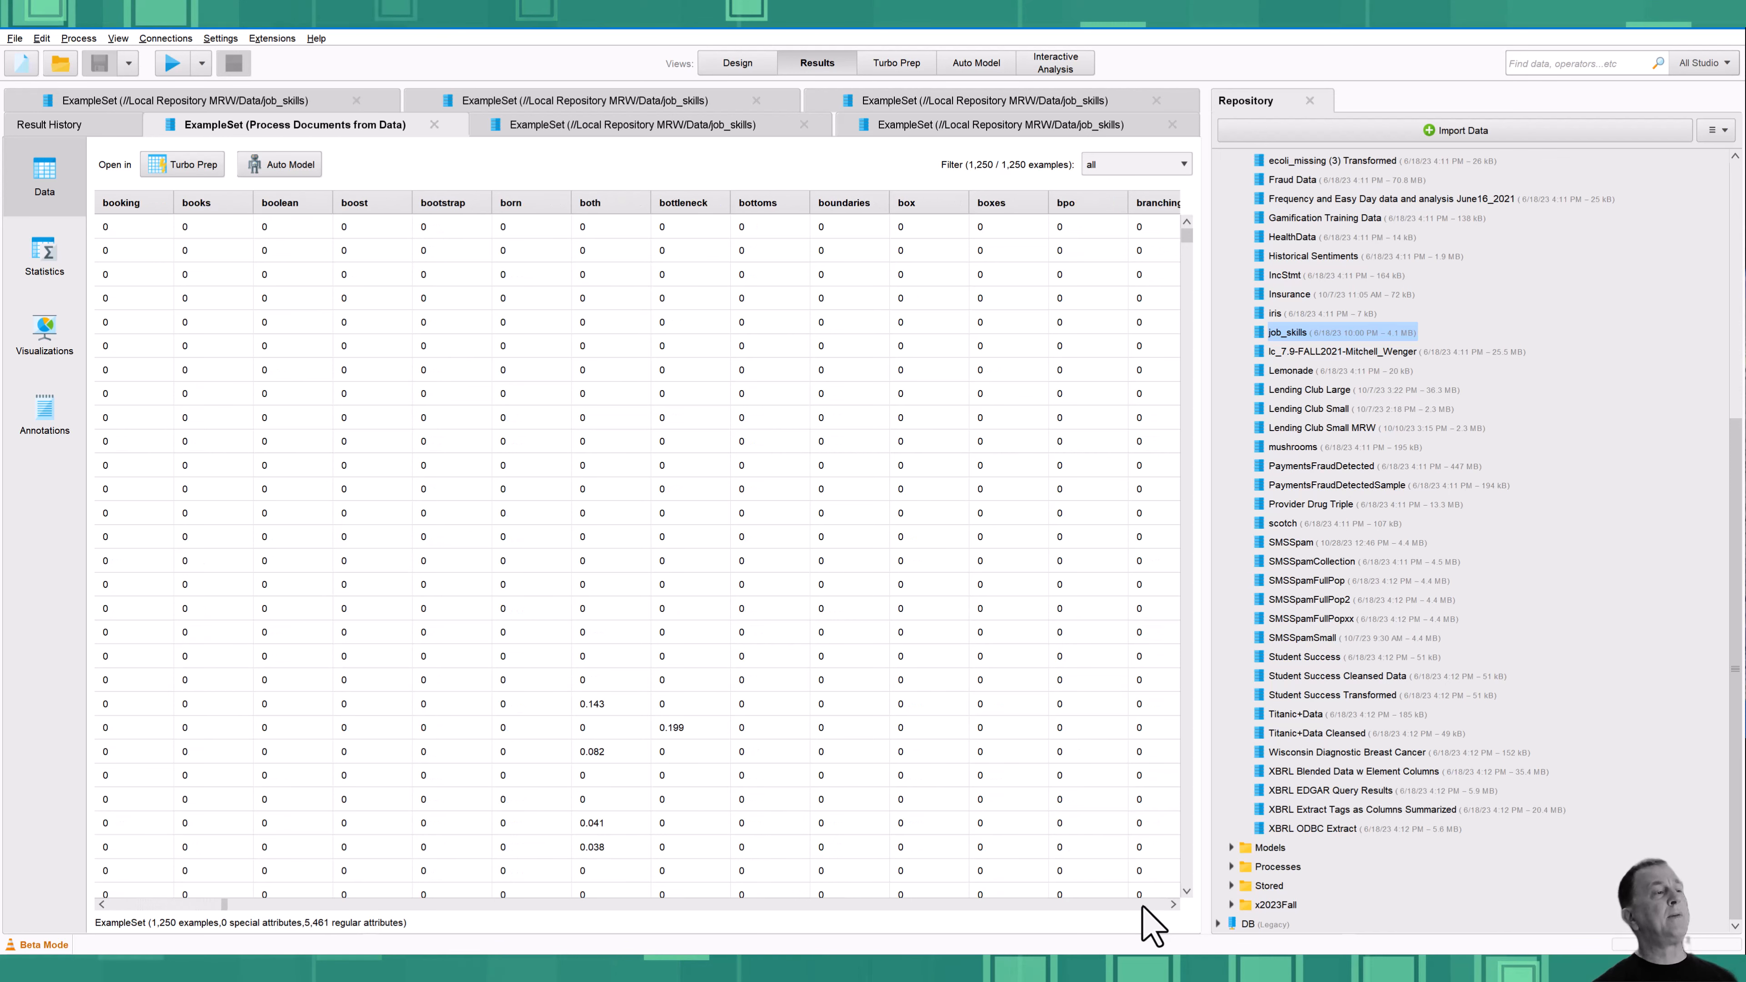
scroll(1141, 906, right, 15)
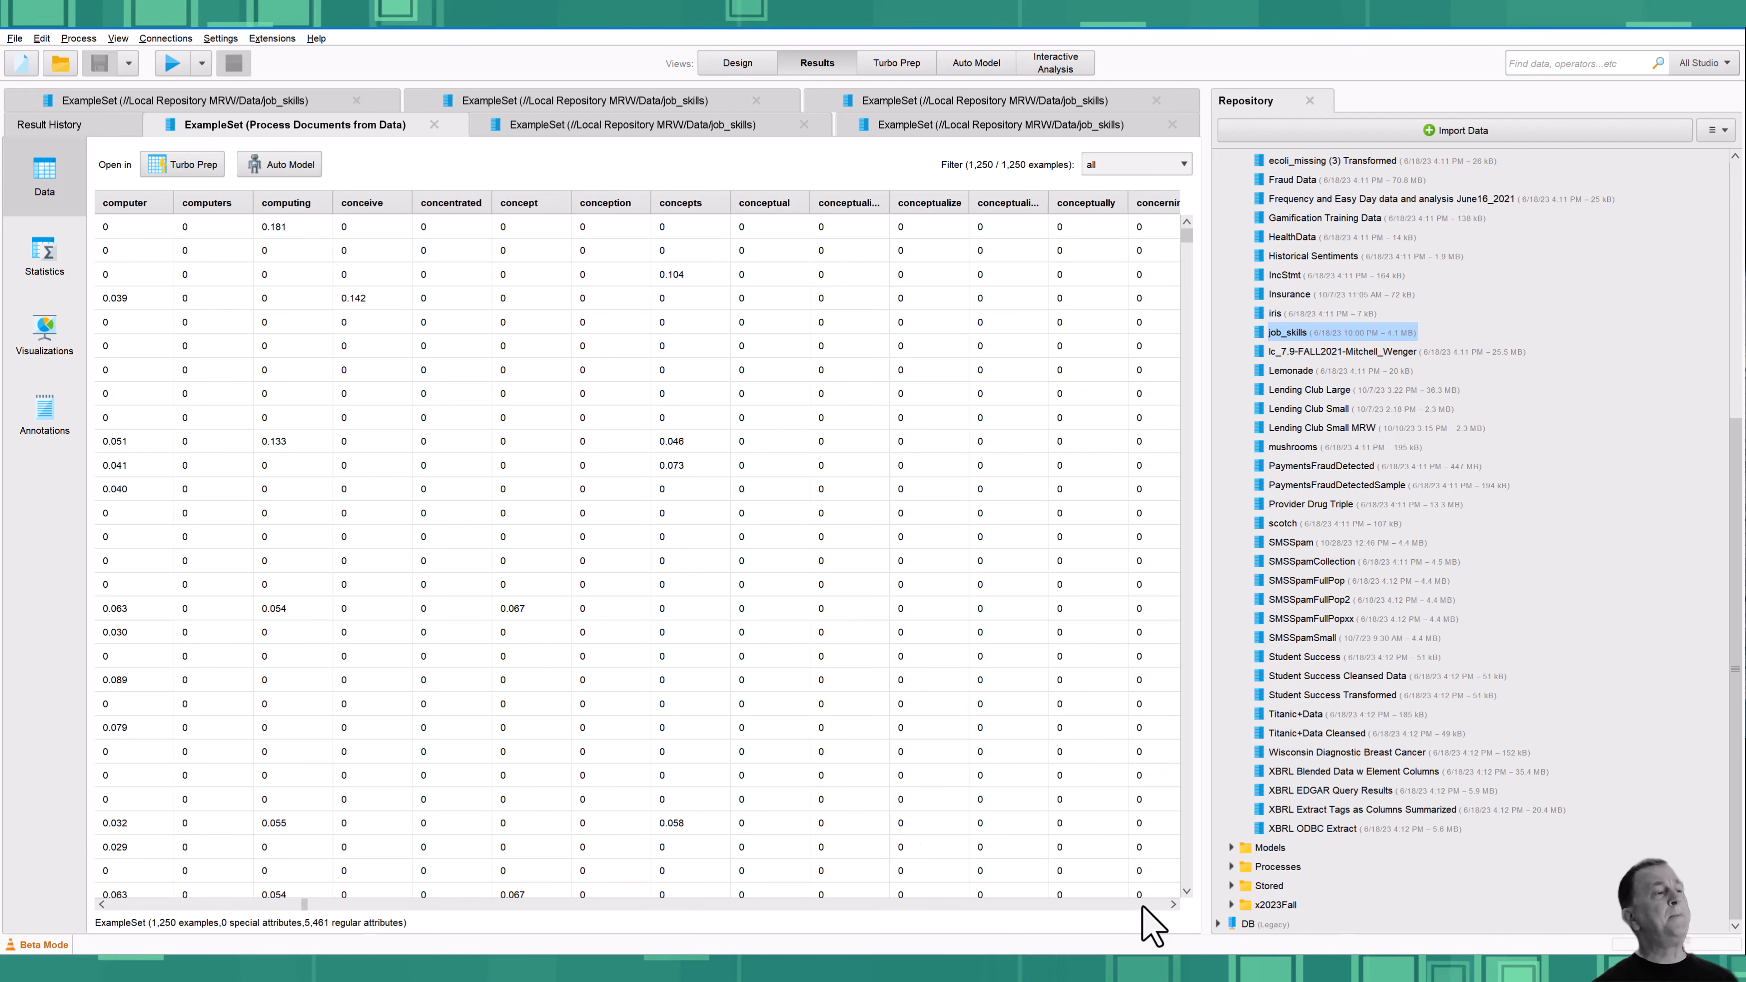
scroll(1143, 906, right, 15)
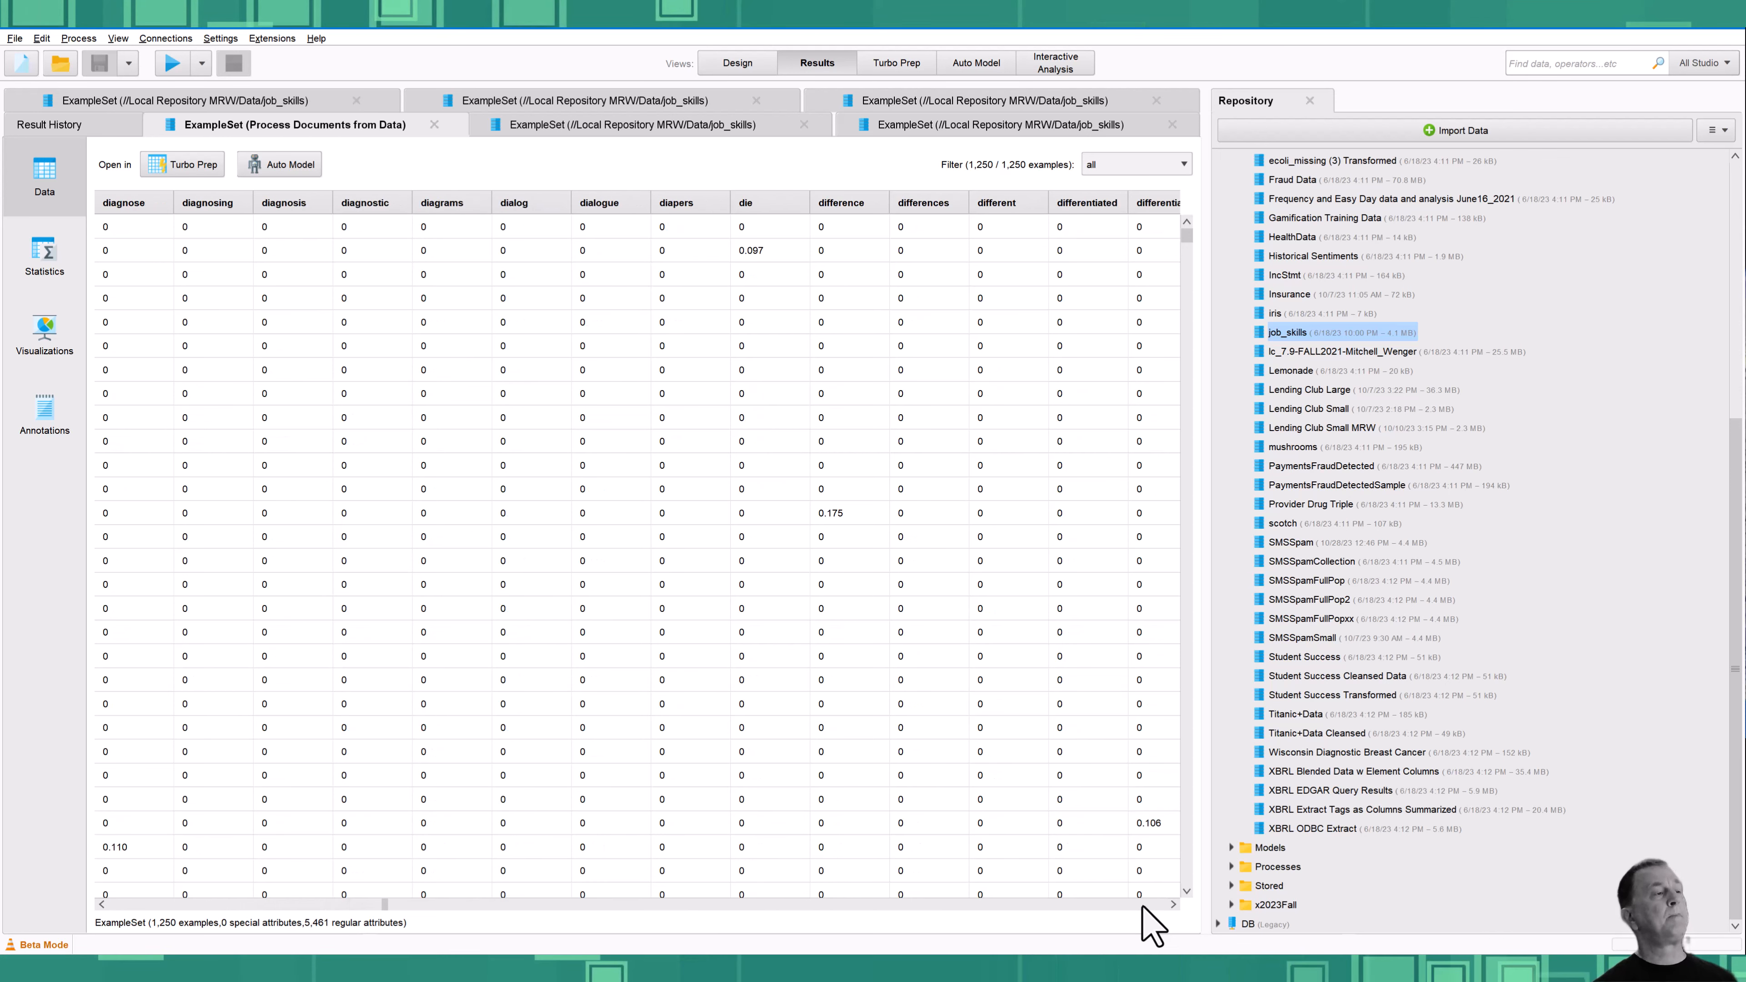
scroll(1143, 908, right, 15)
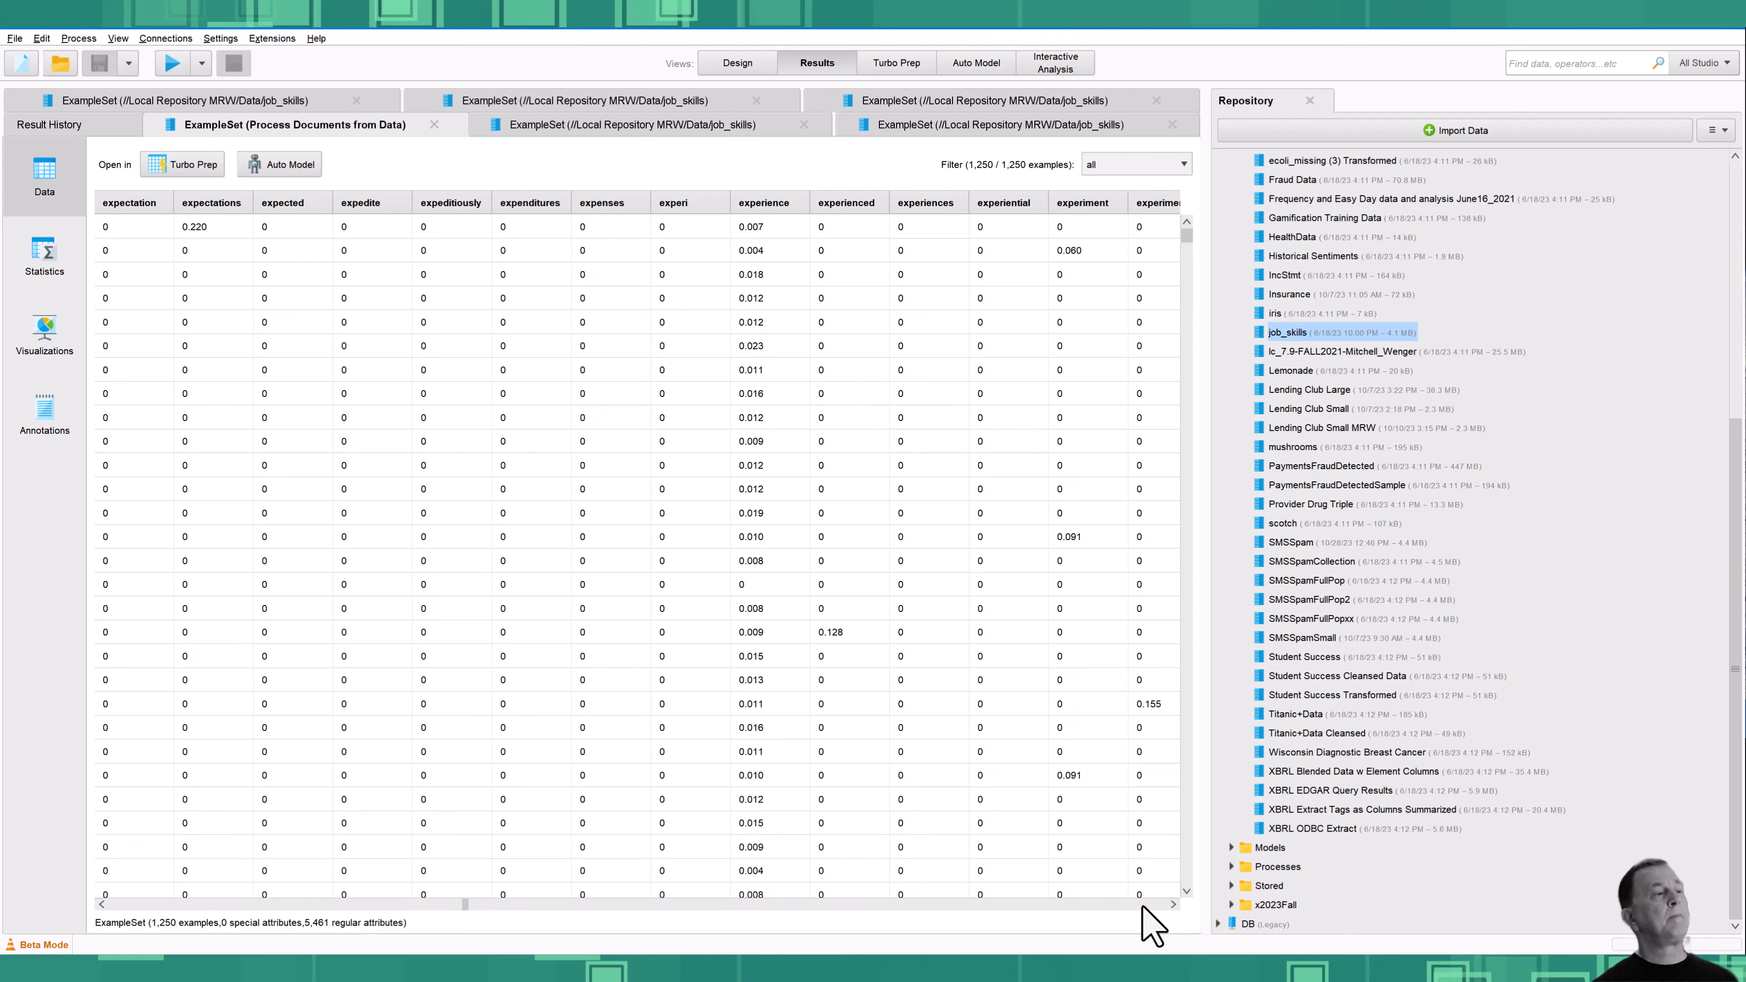
scroll(1146, 915, right, 8)
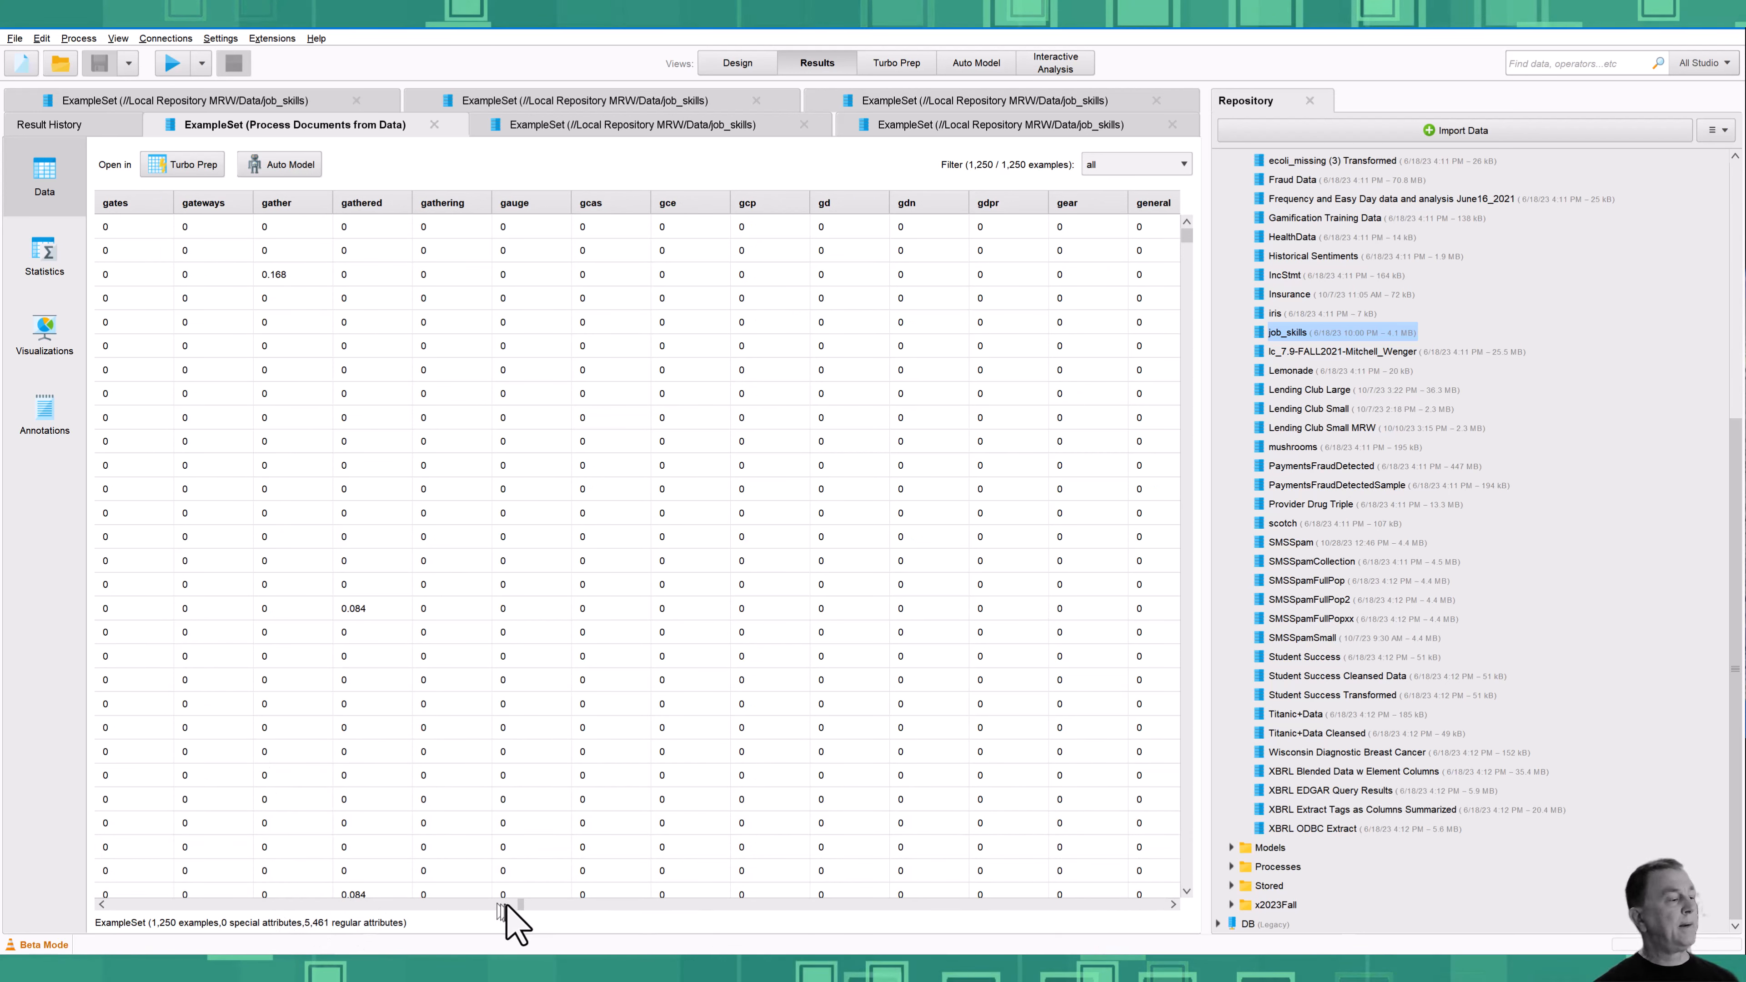
drag(520, 907, 78, 905)
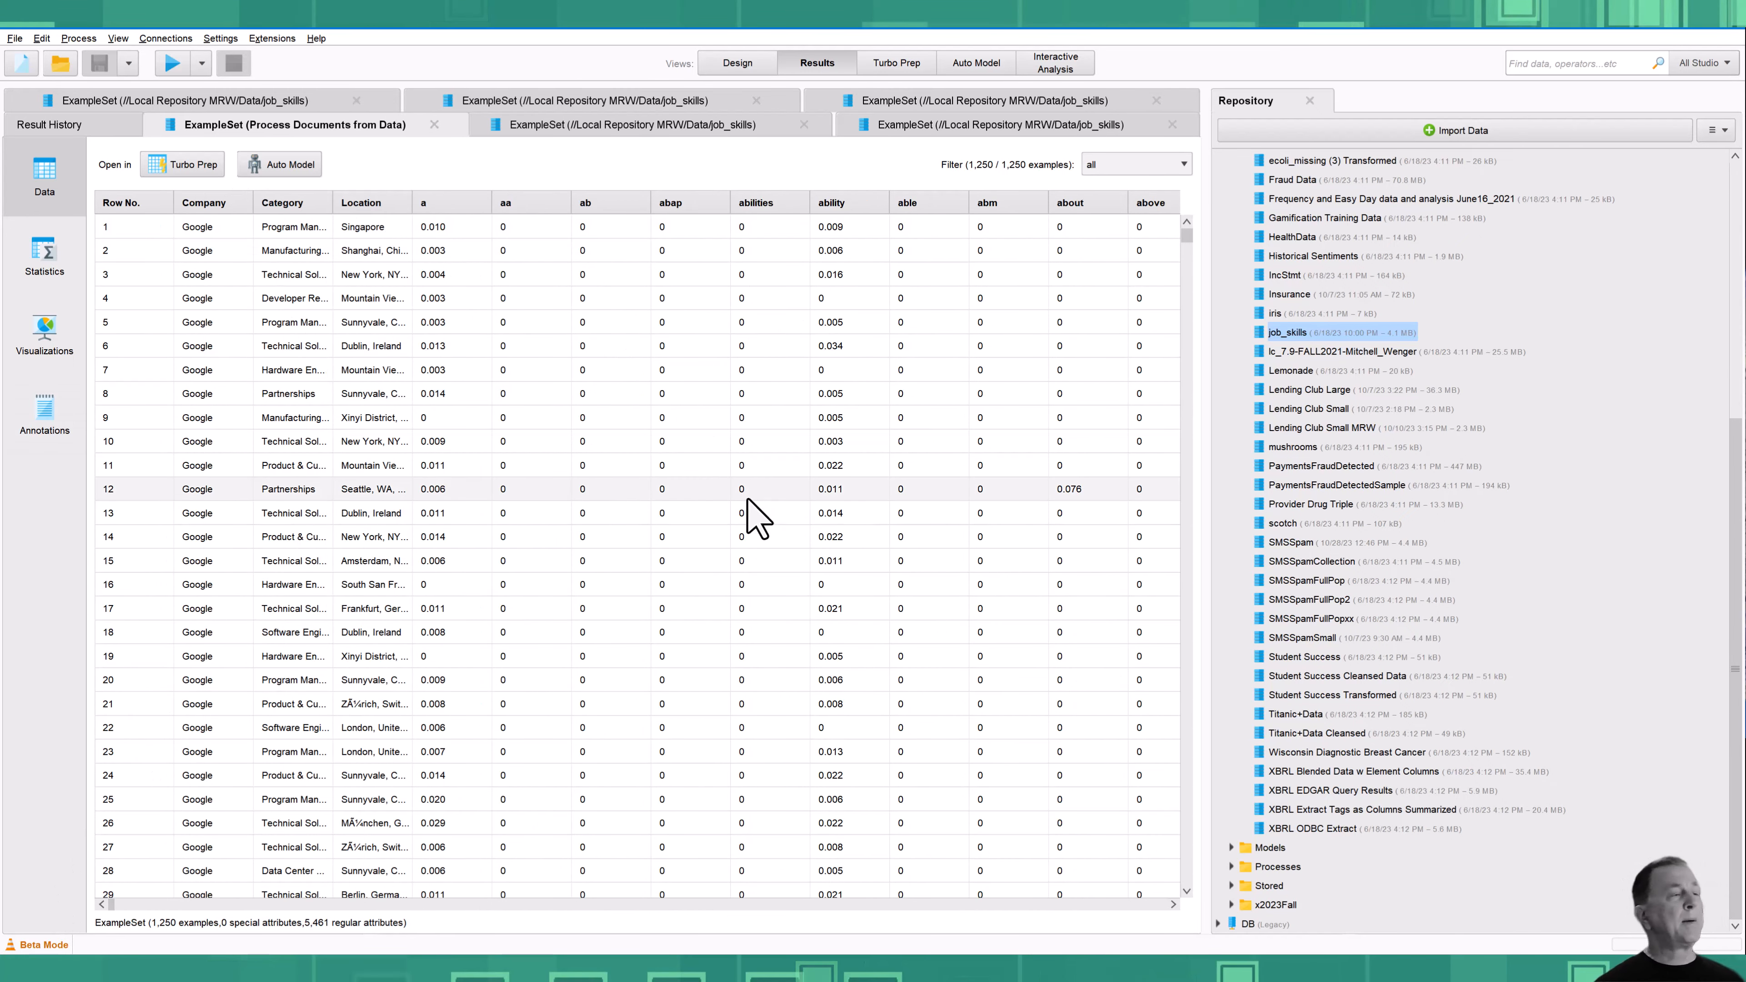
Connect the word list output of Process Documents from Data to a process result port, and save and run the process
click(732, 63)
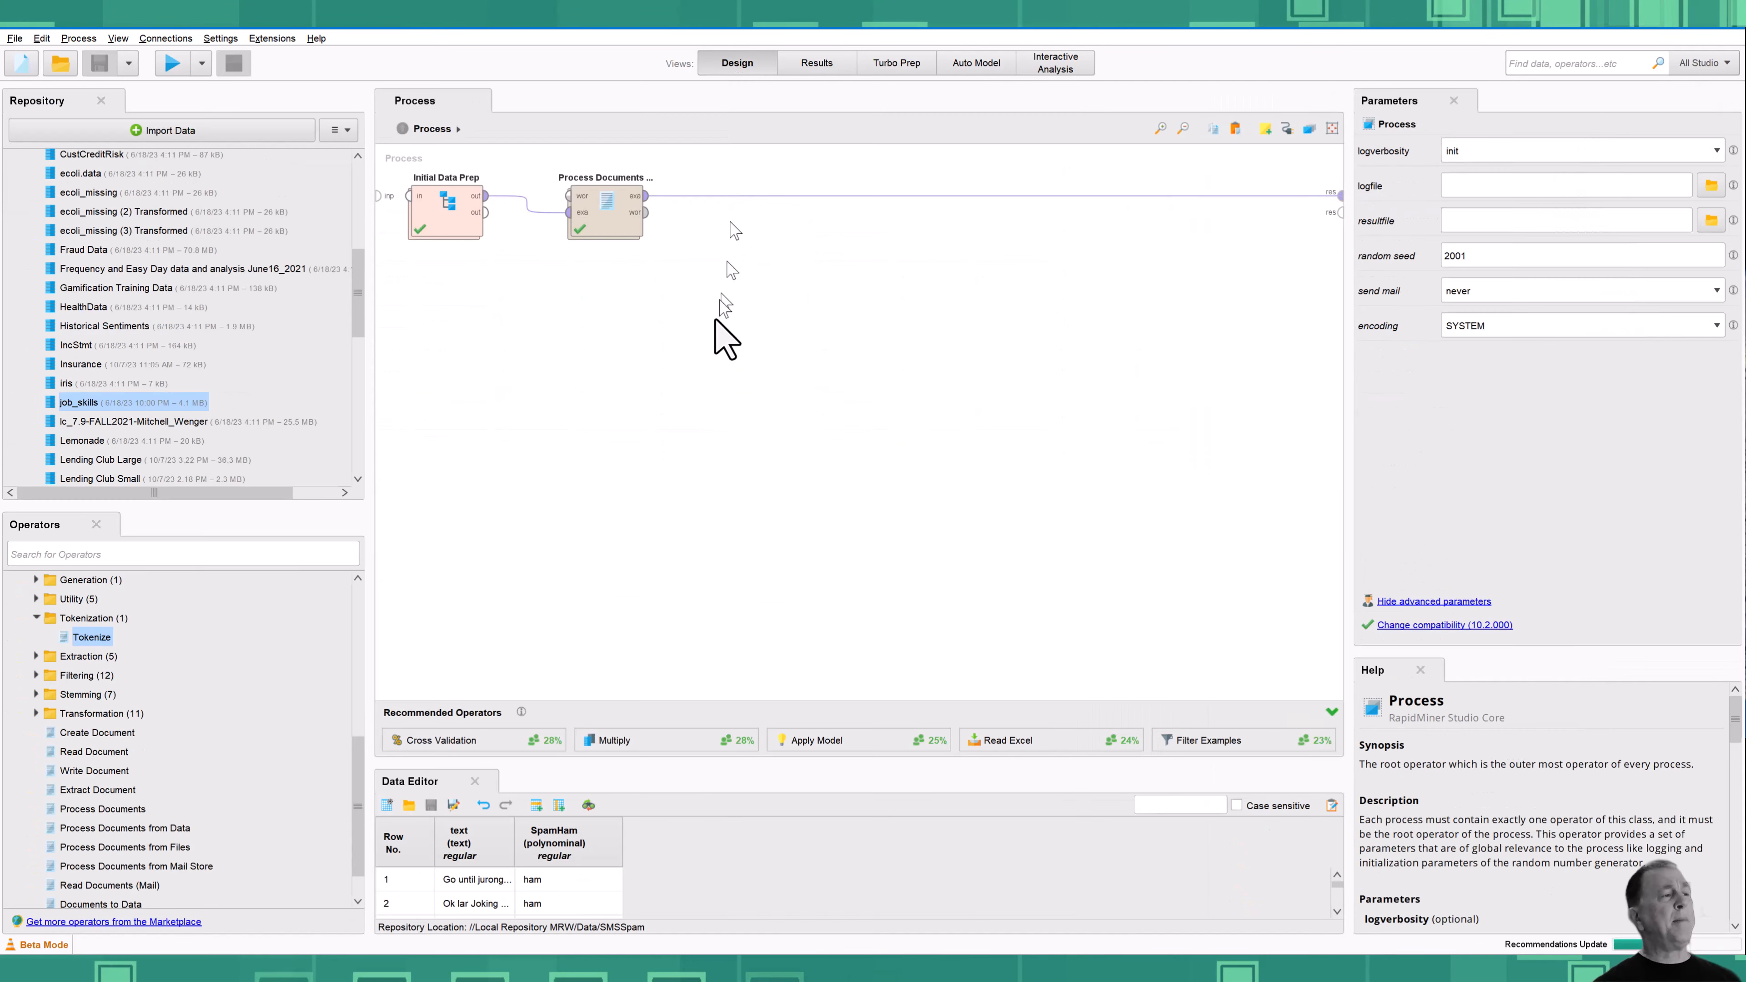
click(646, 212)
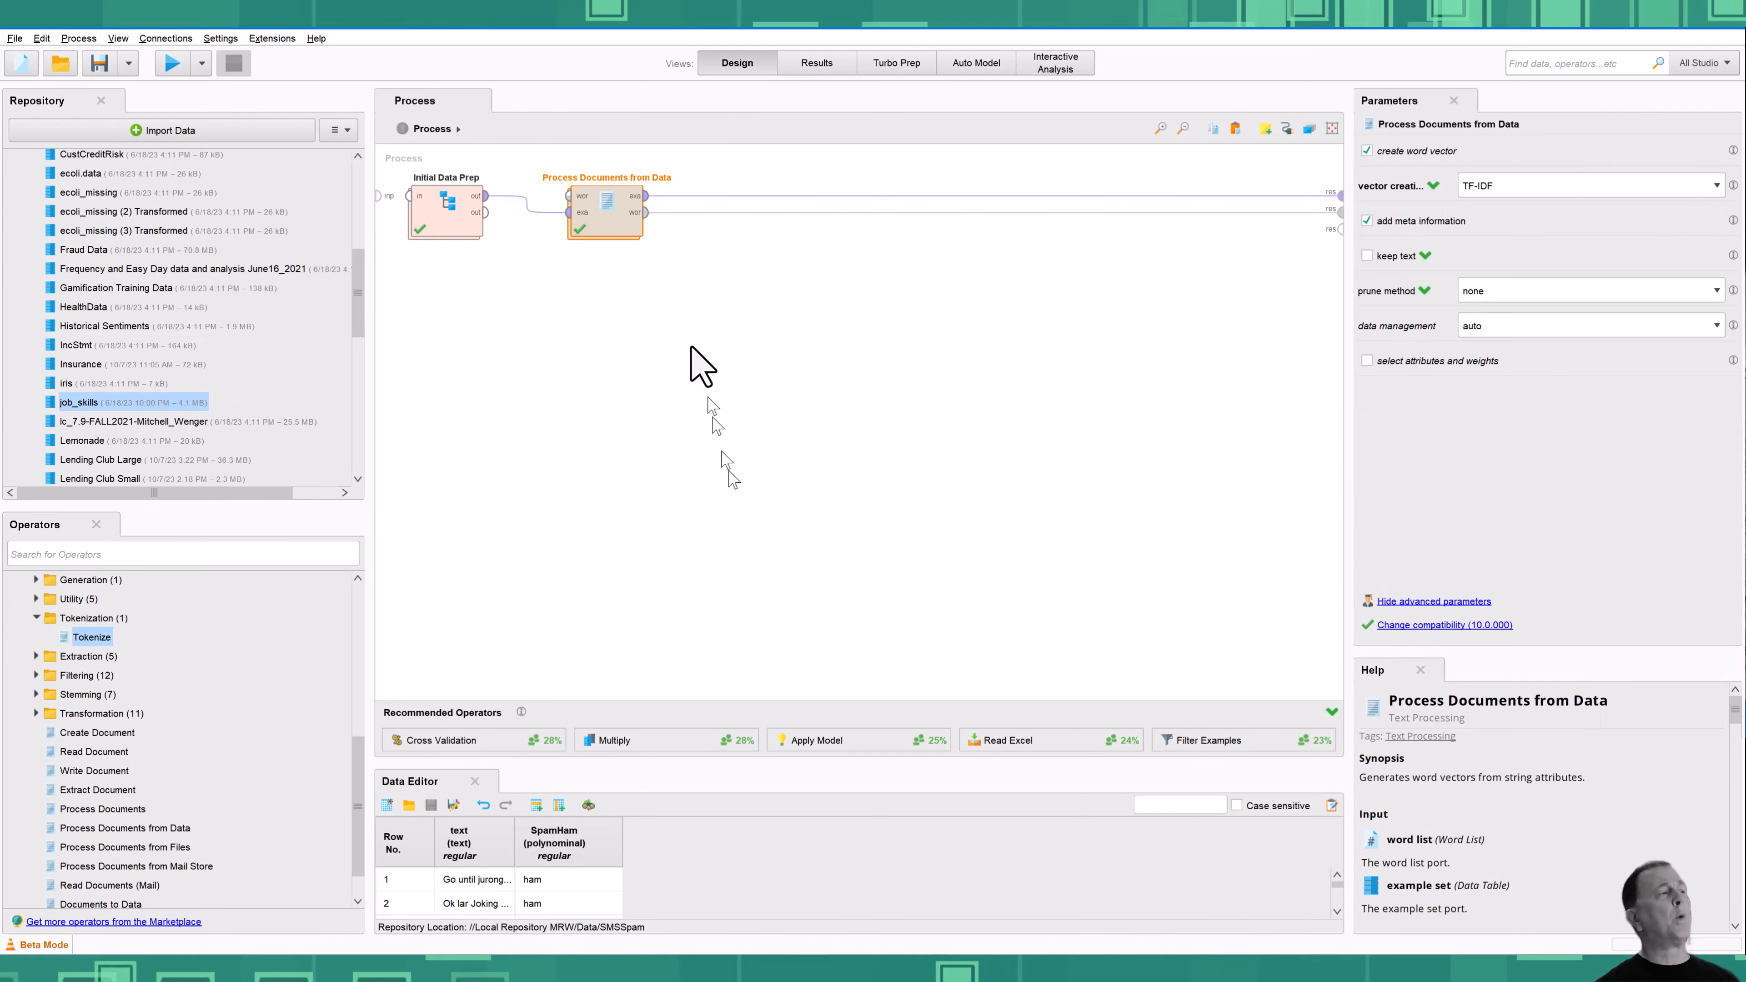
click(173, 63)
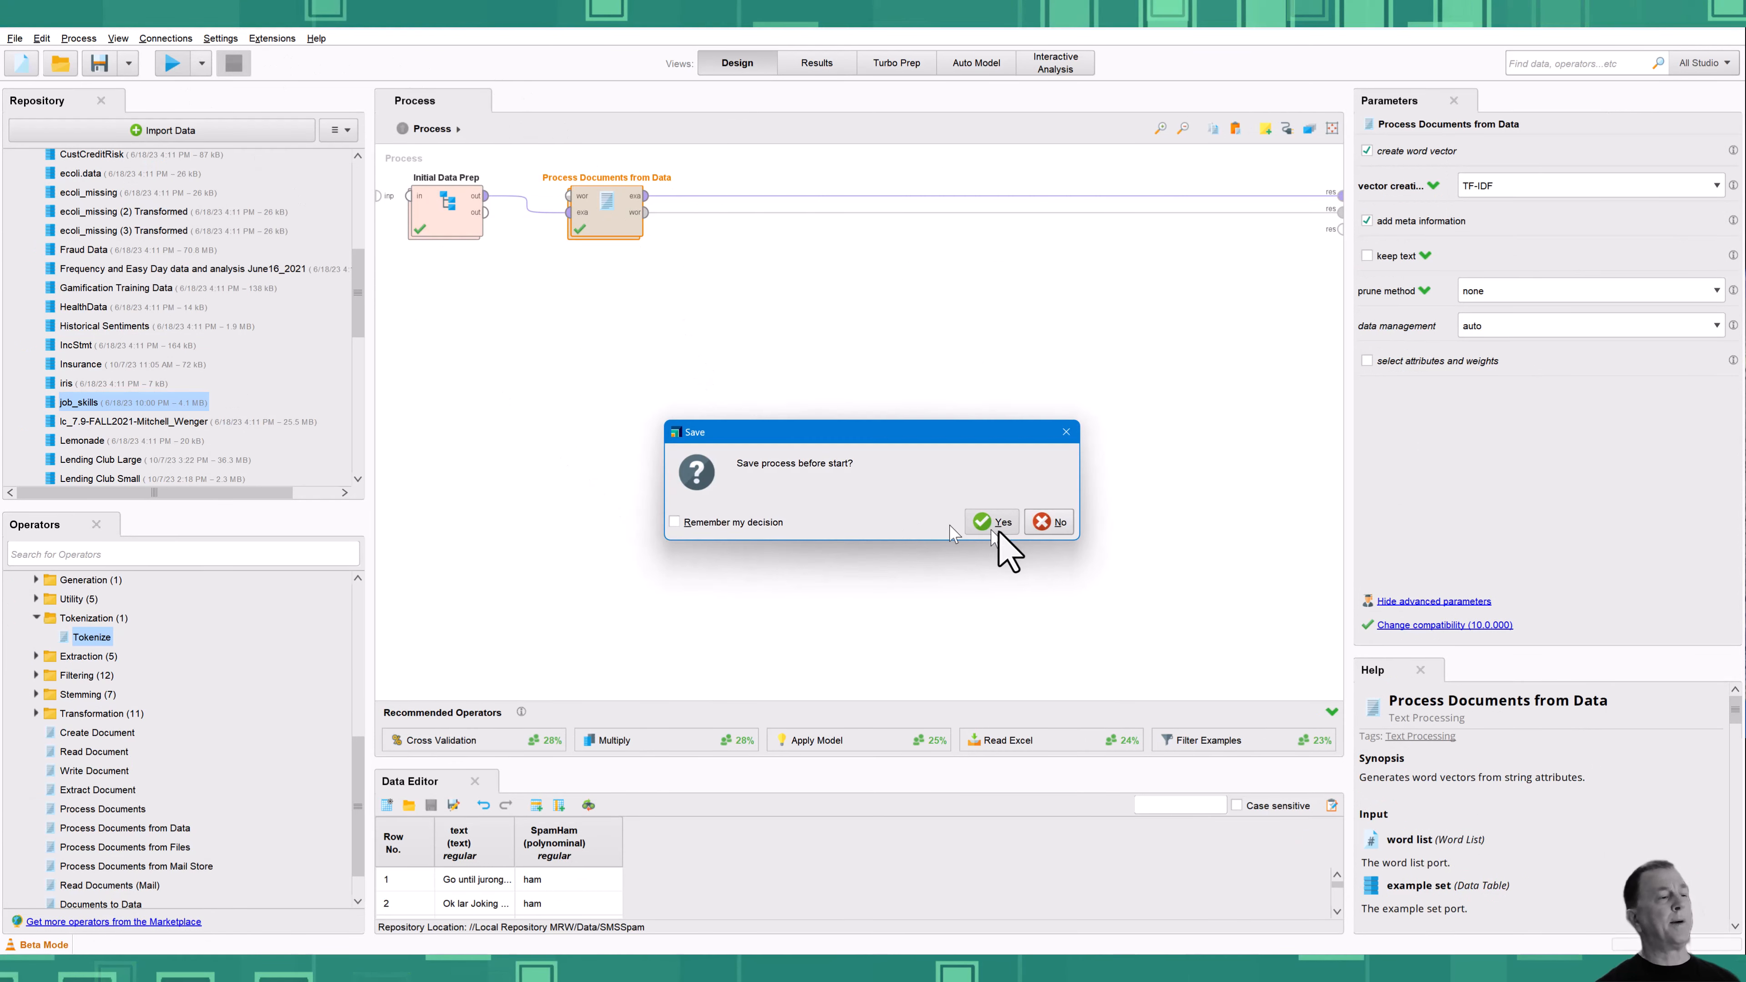
click(979, 524)
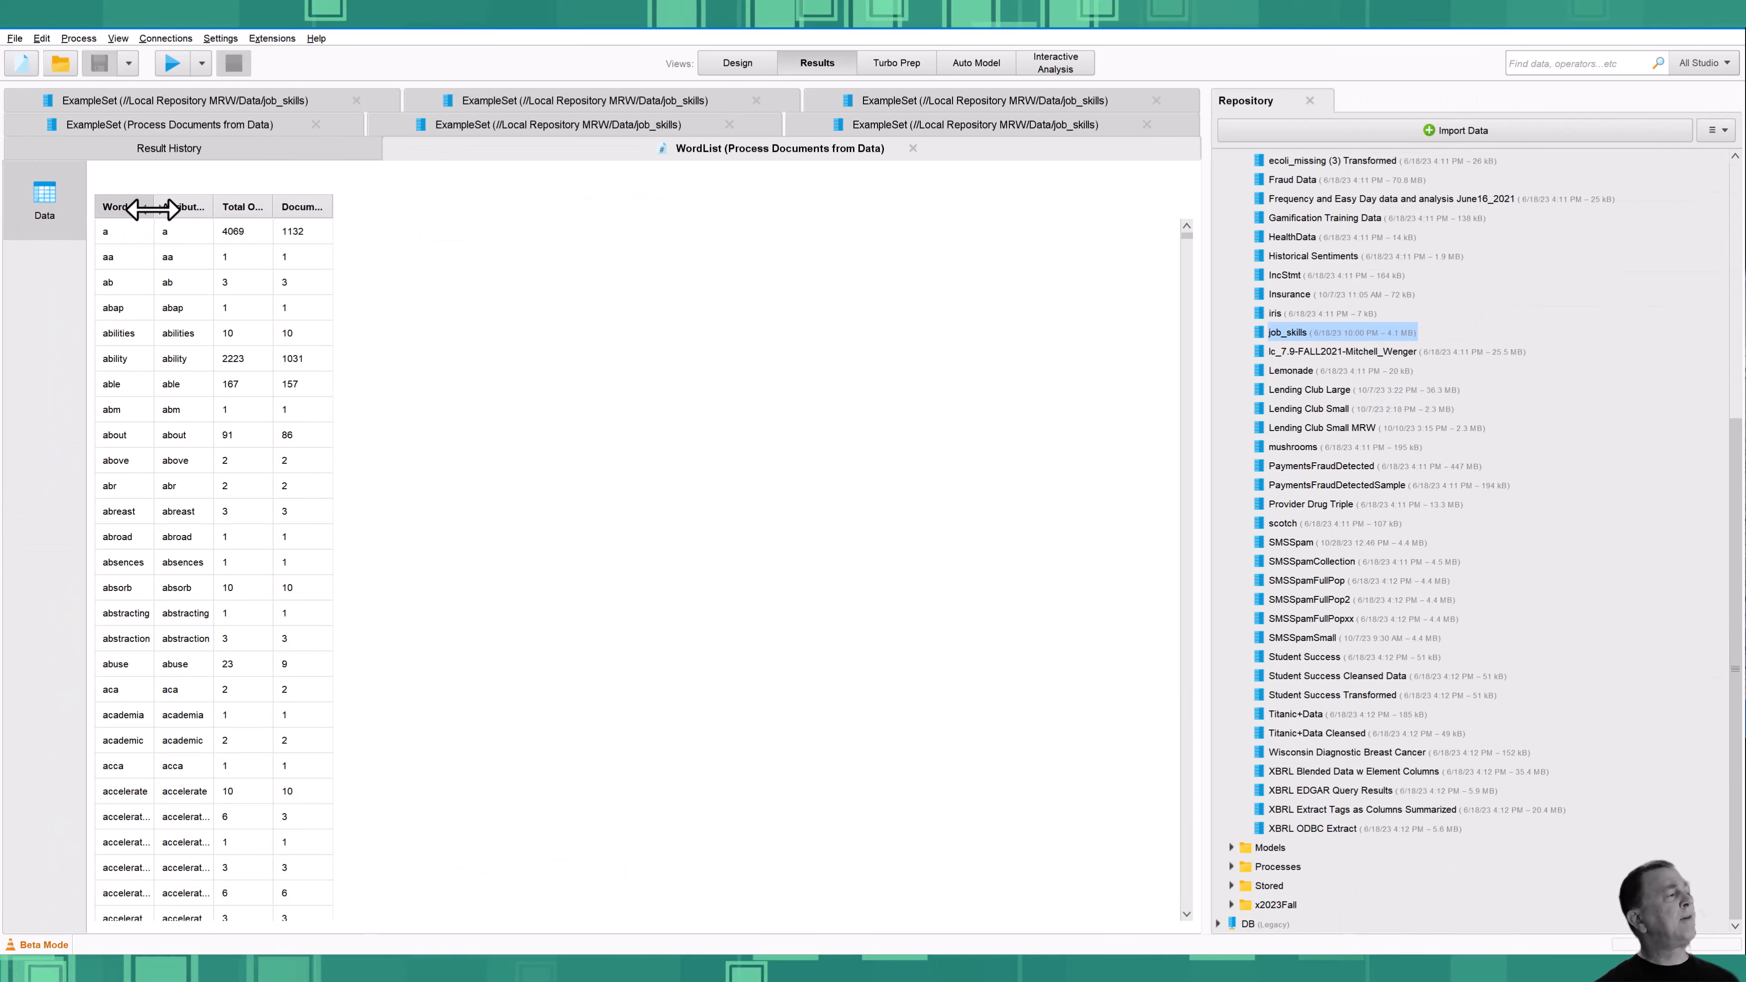
Widen the word list's columns so the Attribute Name, Total Occurences and Document Occurences headers are fully readable
drag(153, 207, 341, 211)
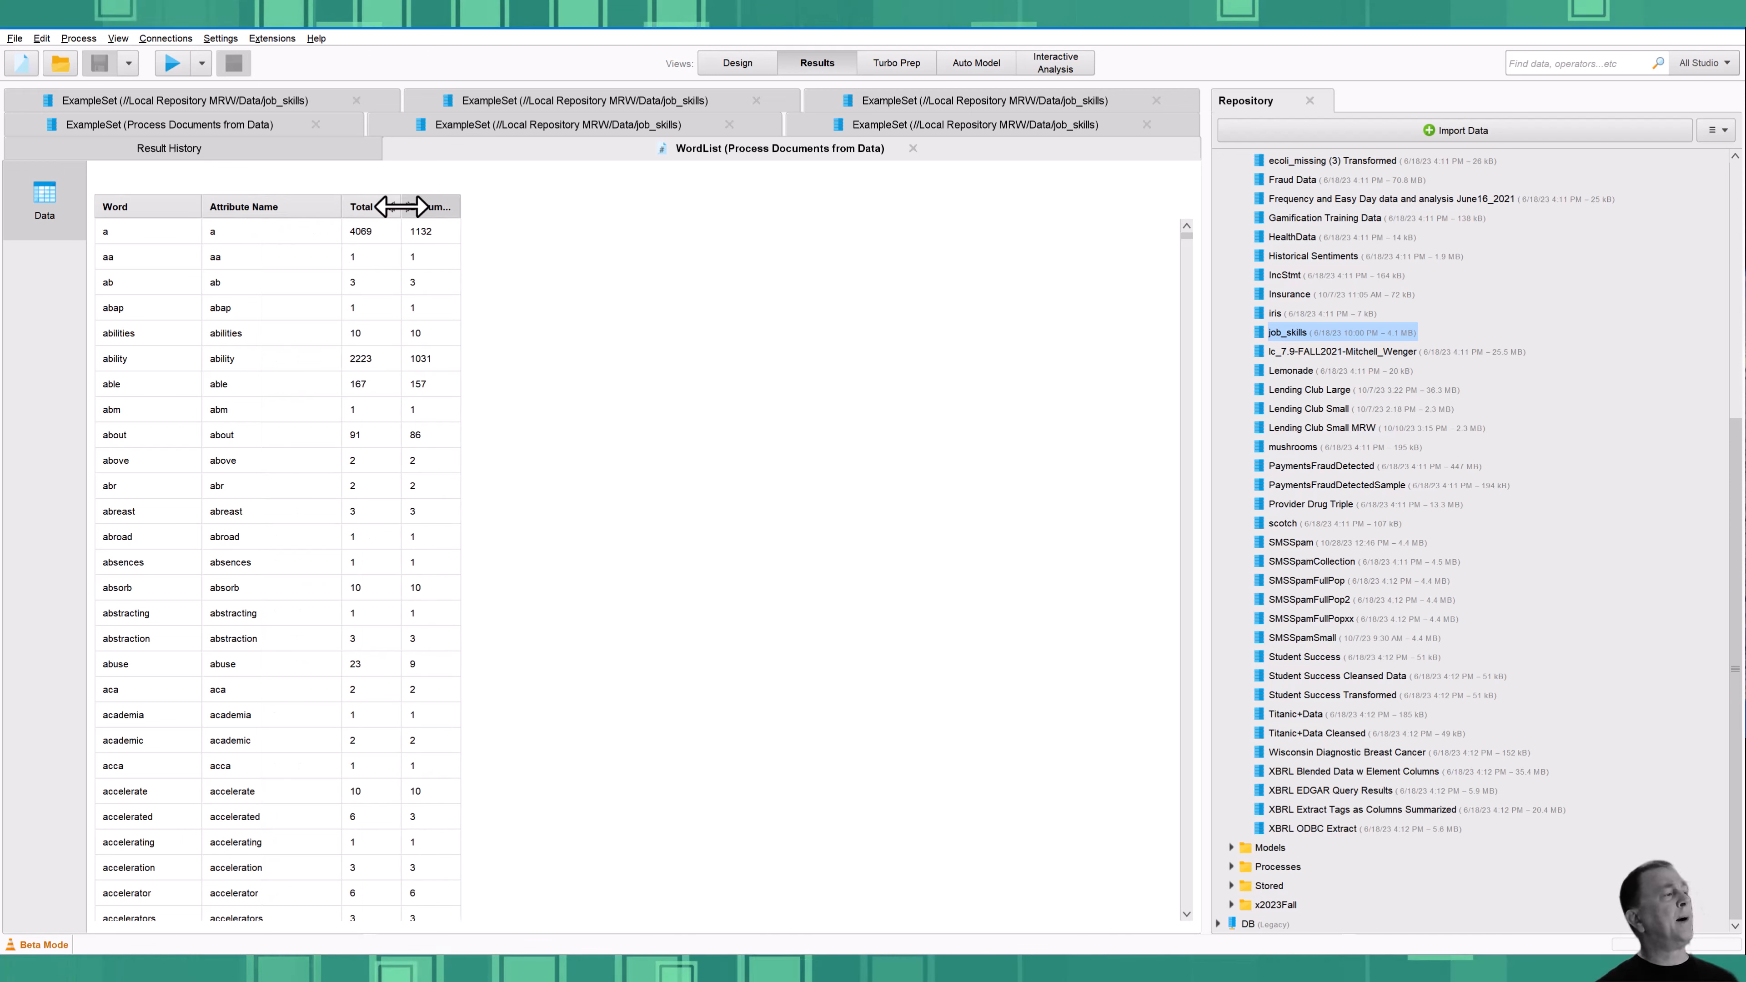
drag(401, 206, 479, 211)
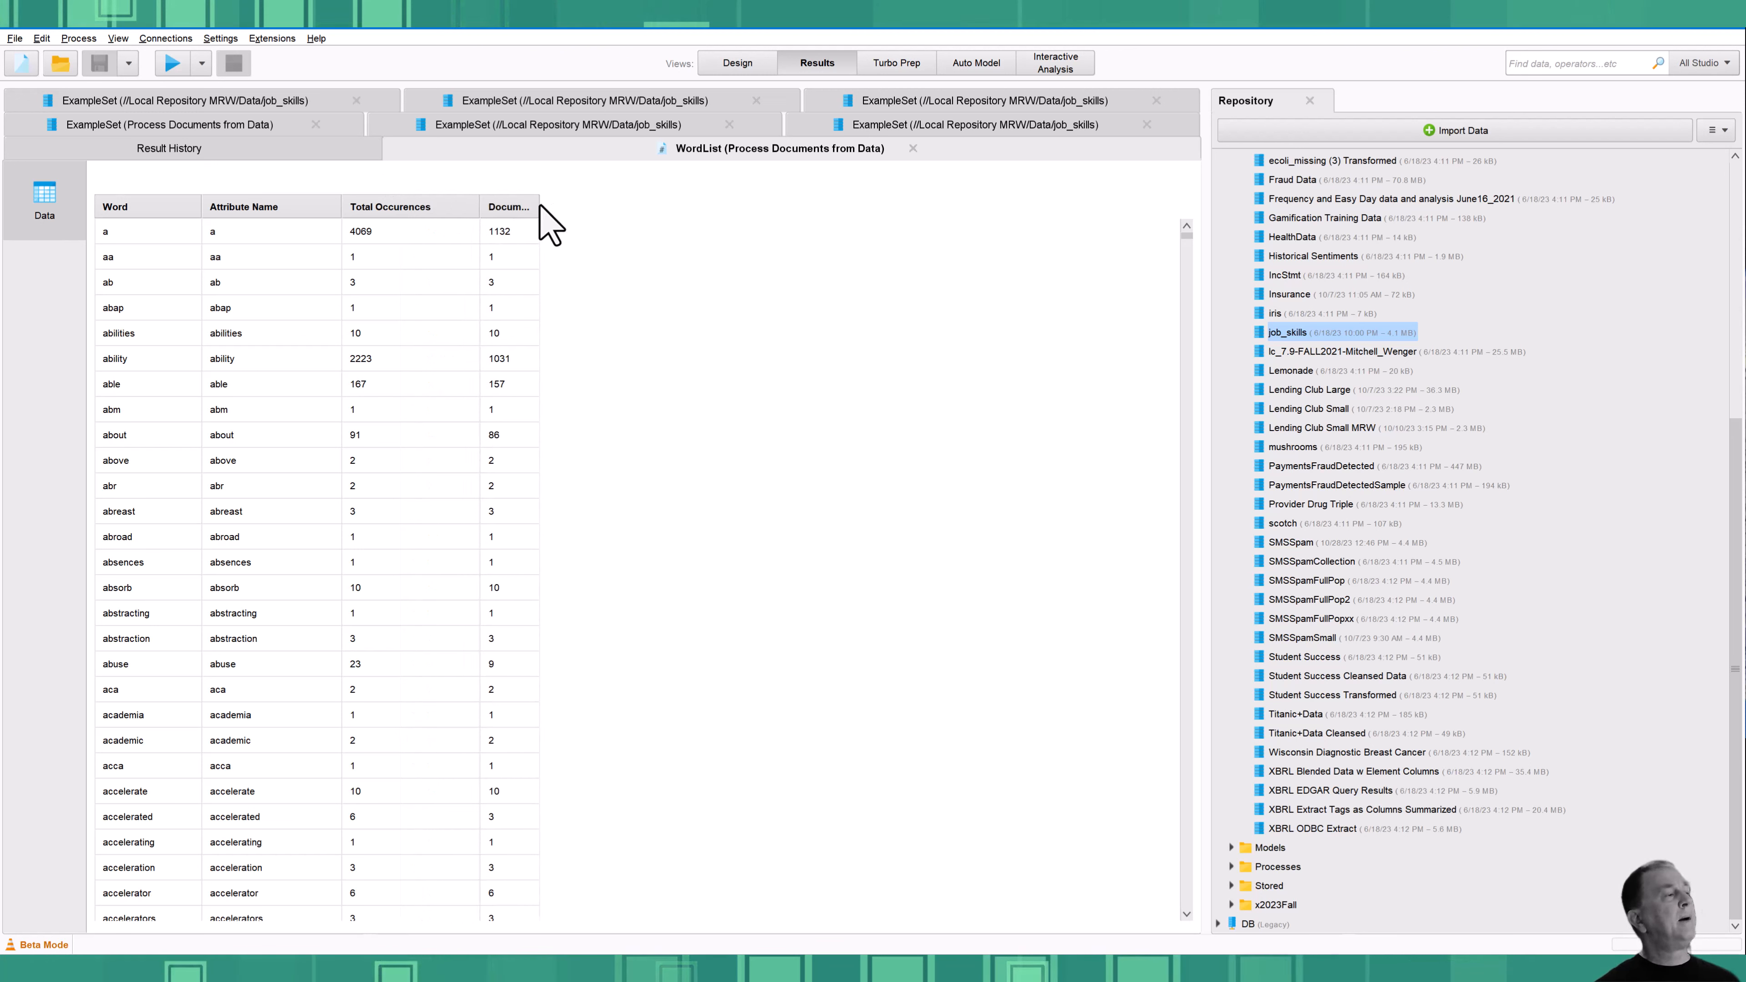
drag(540, 207, 647, 208)
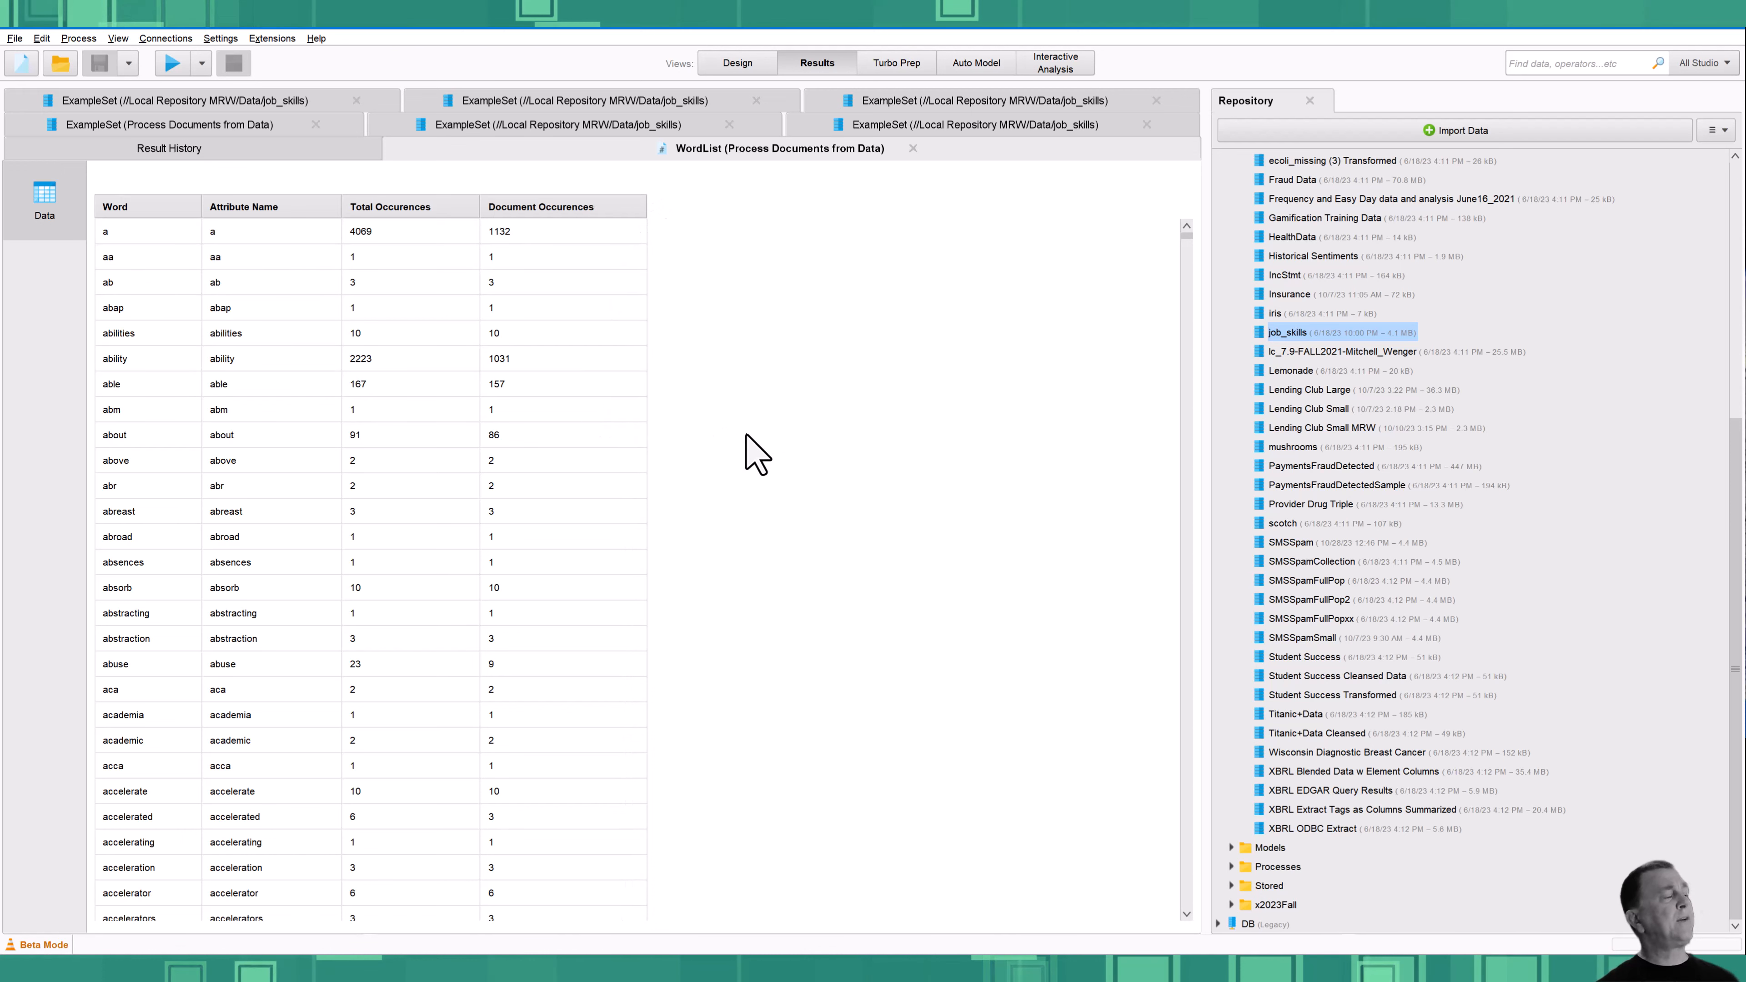
Sort the word list by total occurrences in descending order, and re-sort it by document occurrences in descending order
click(412, 208)
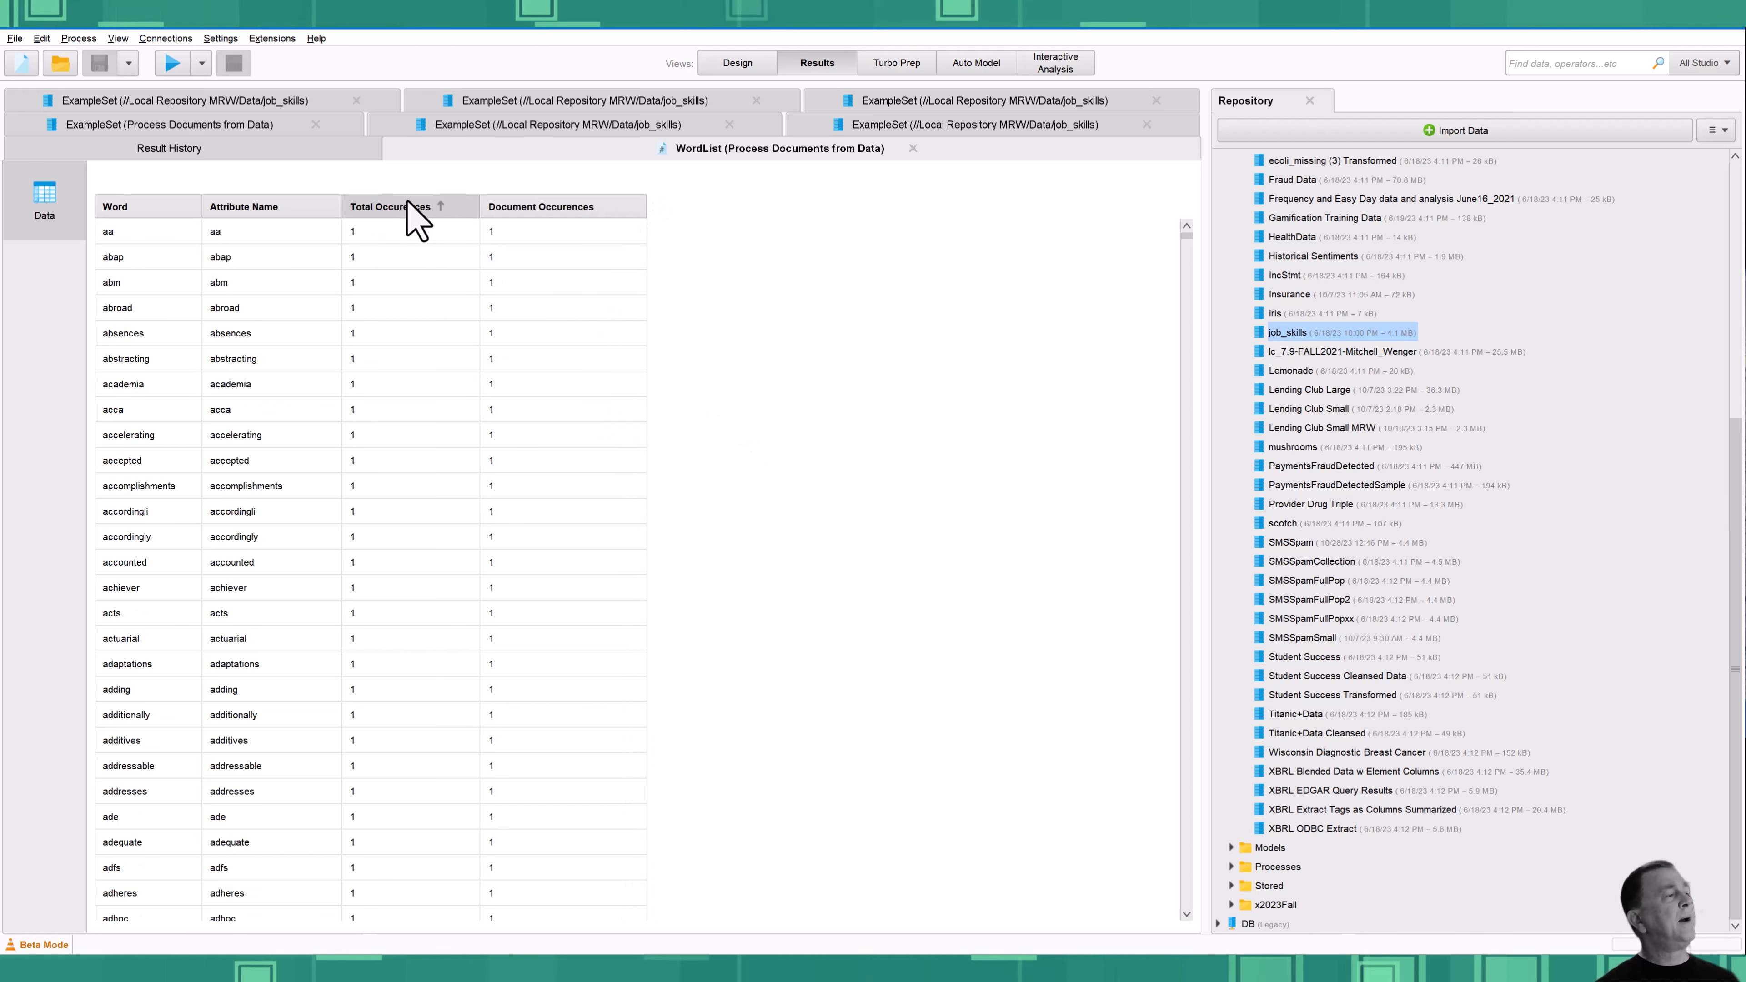
click(406, 205)
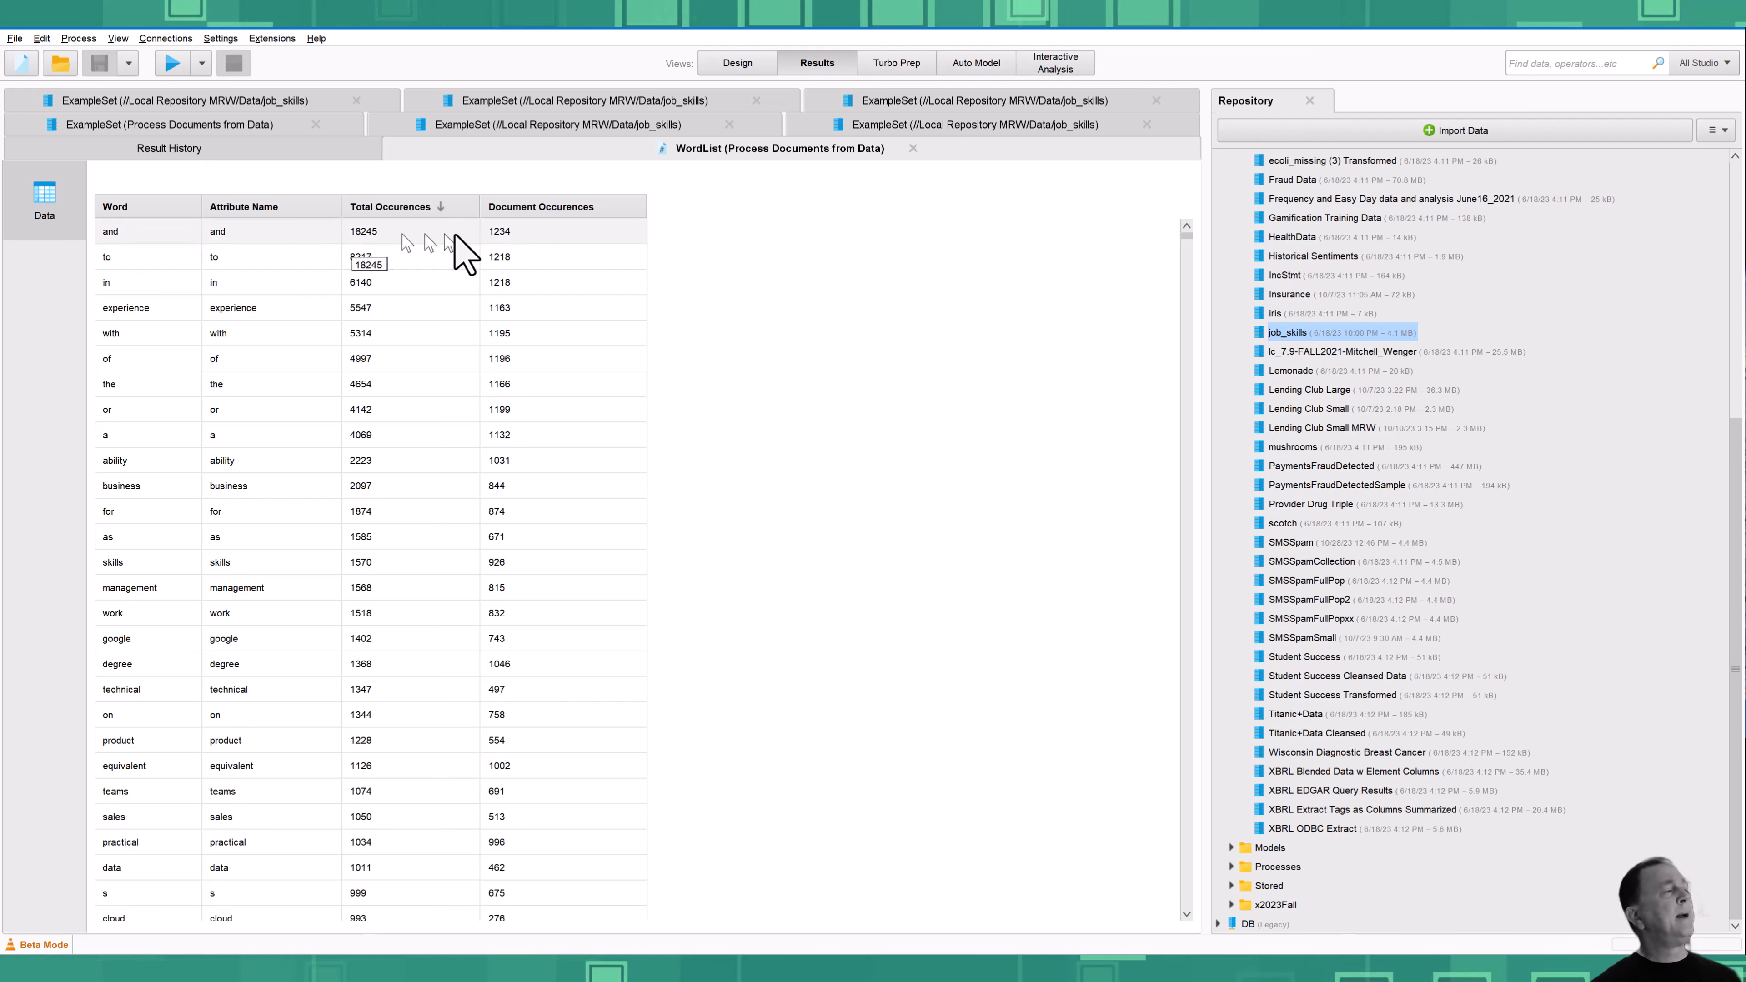
click(558, 208)
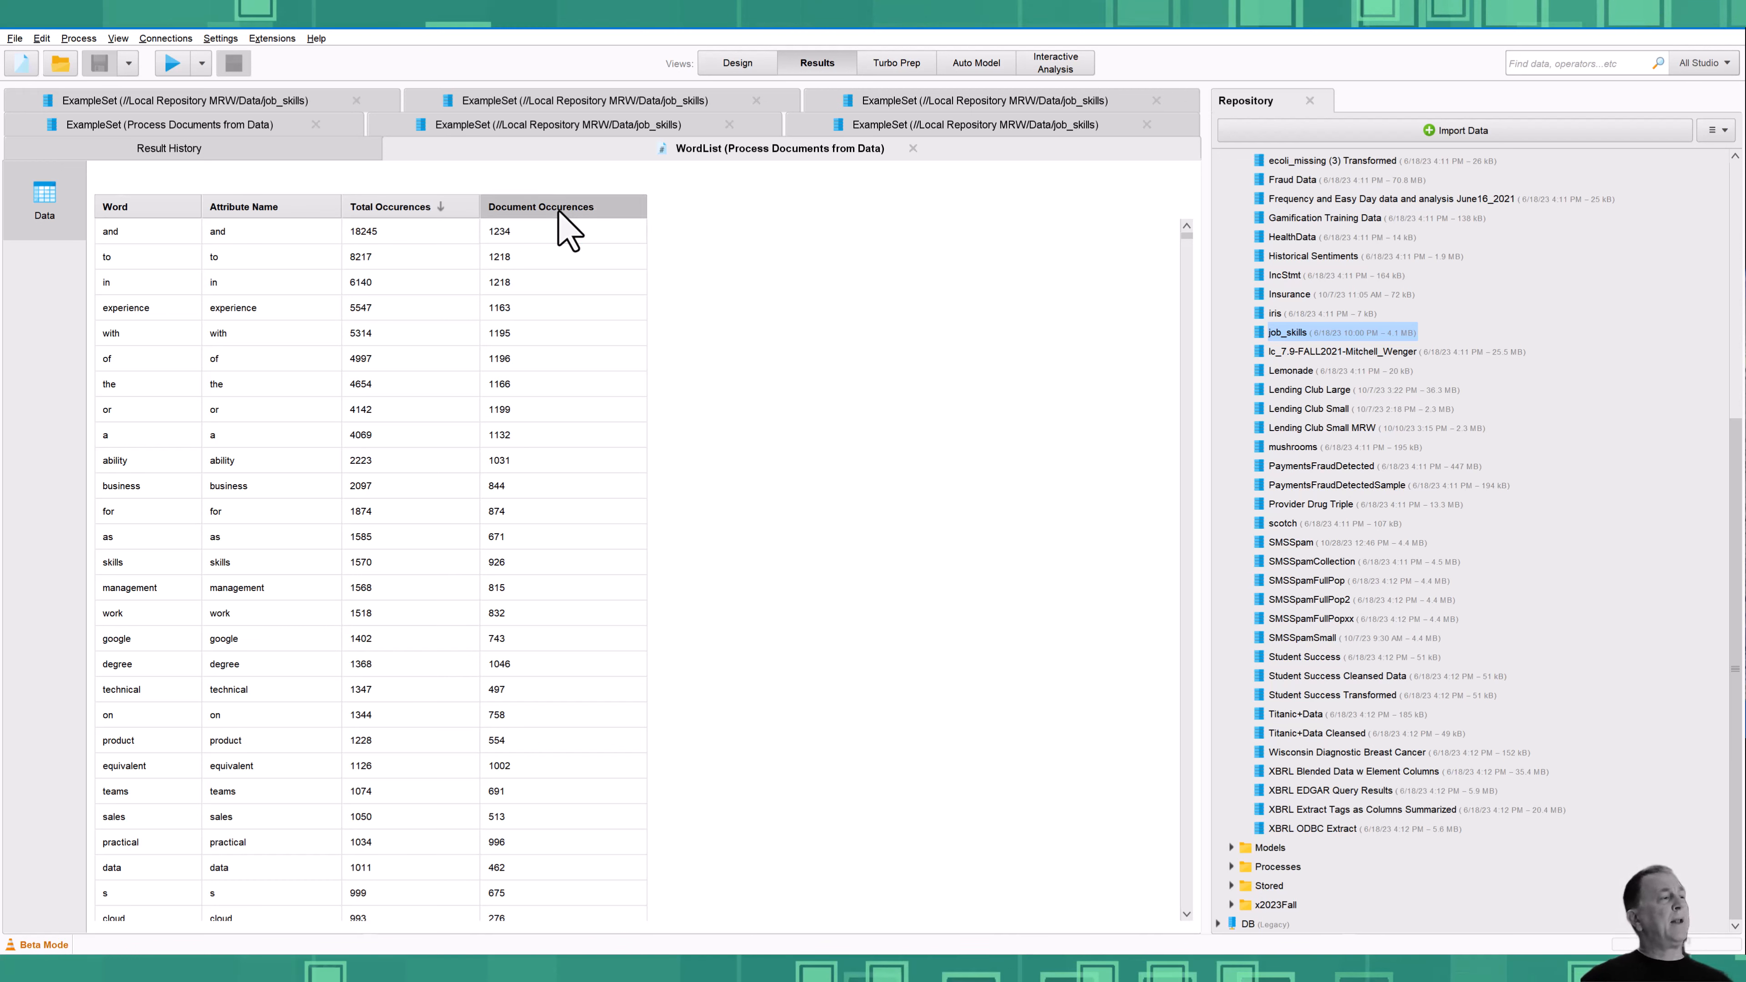
click(558, 207)
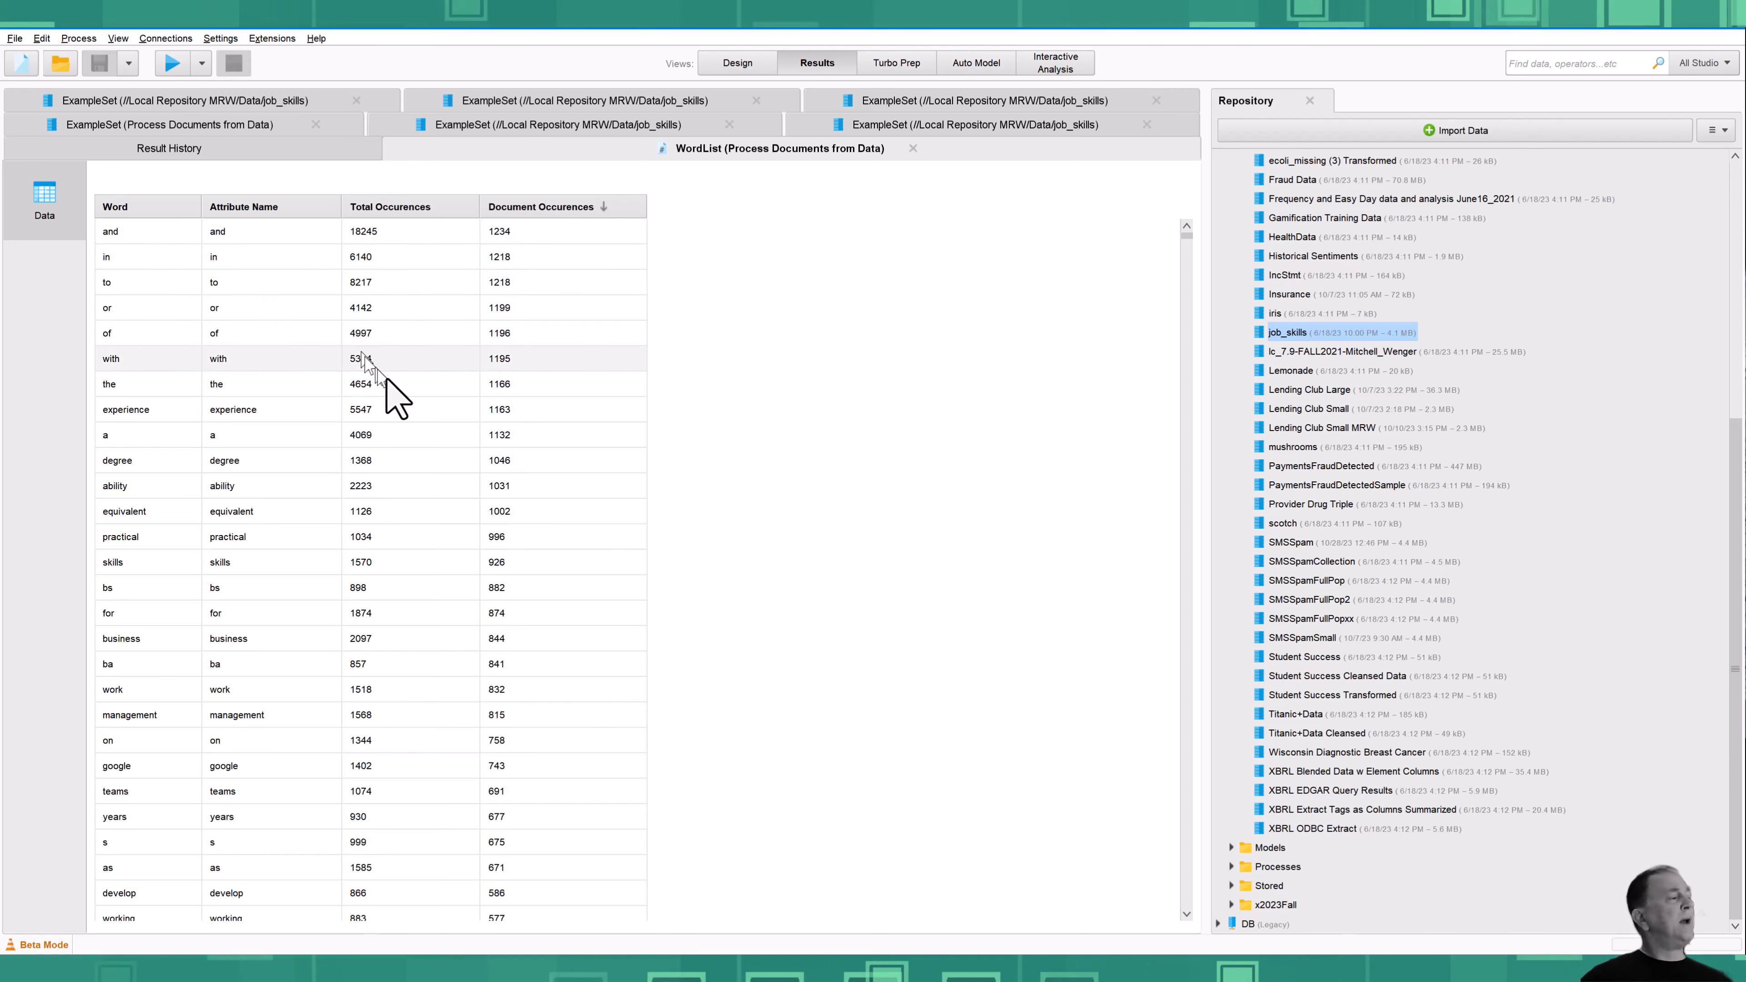
Sort the word list by total occurrences in ascending order and examine the rarest words
click(404, 208)
click(540, 208)
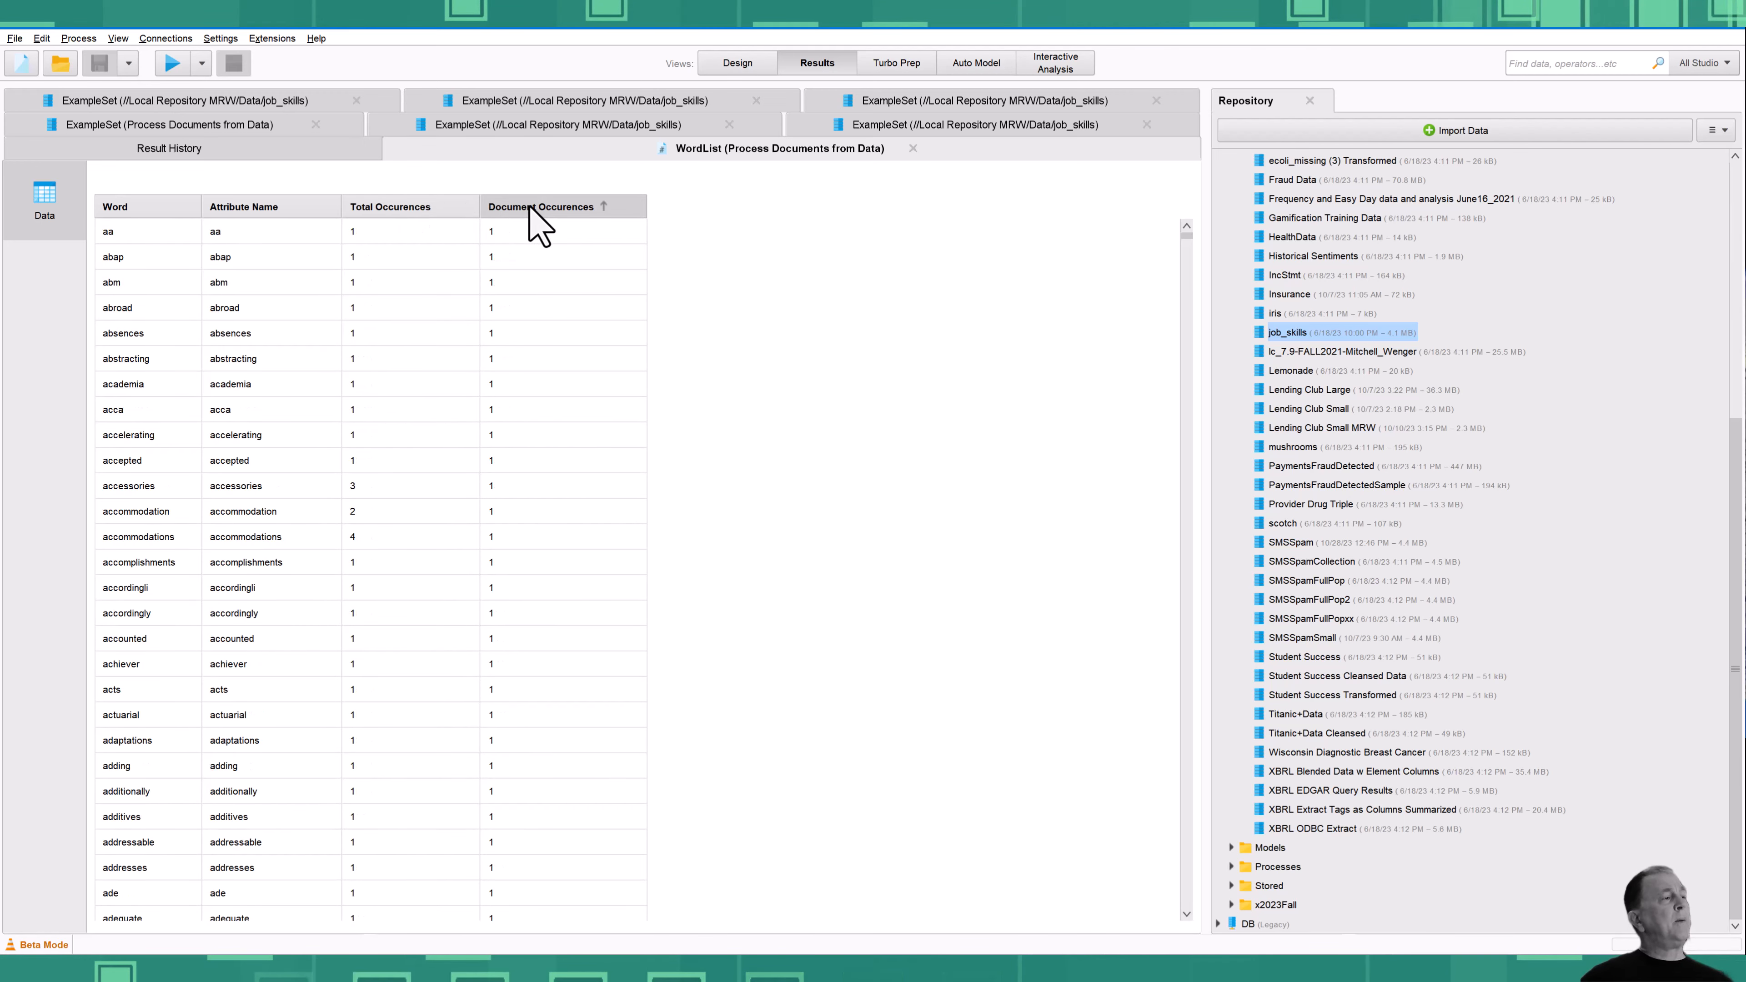
click(447, 209)
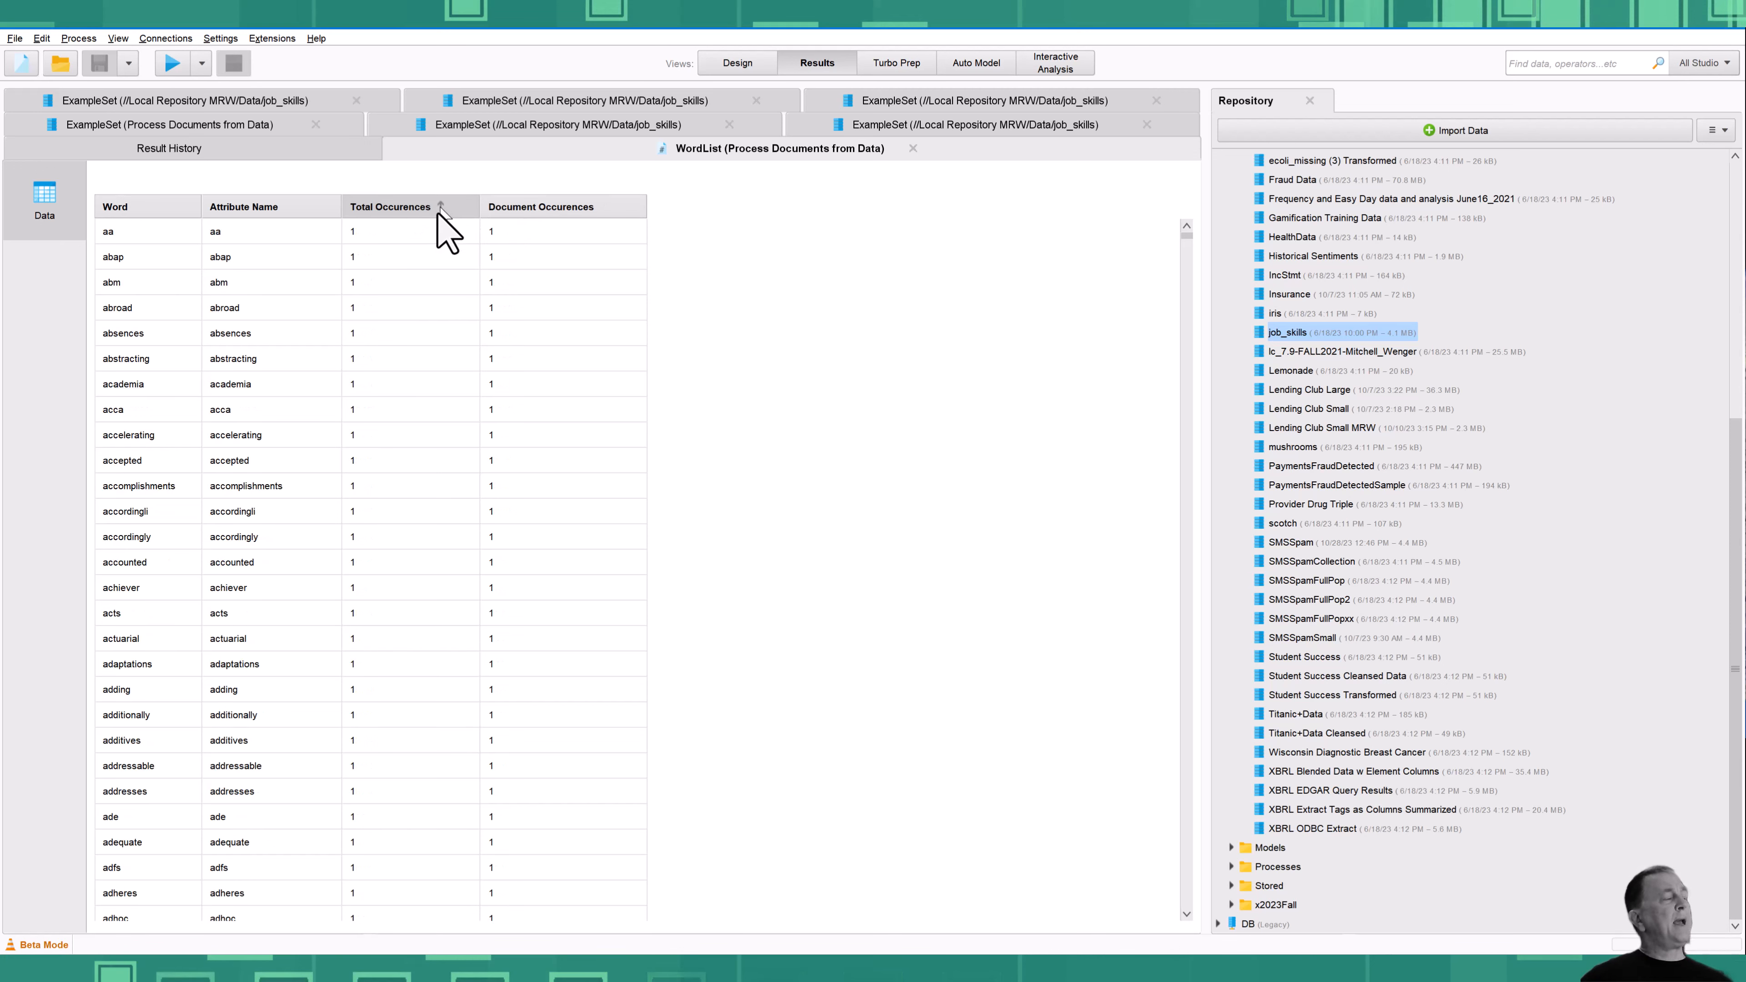
scroll(430, 269, down, 3)
scroll(406, 509, down, 8)
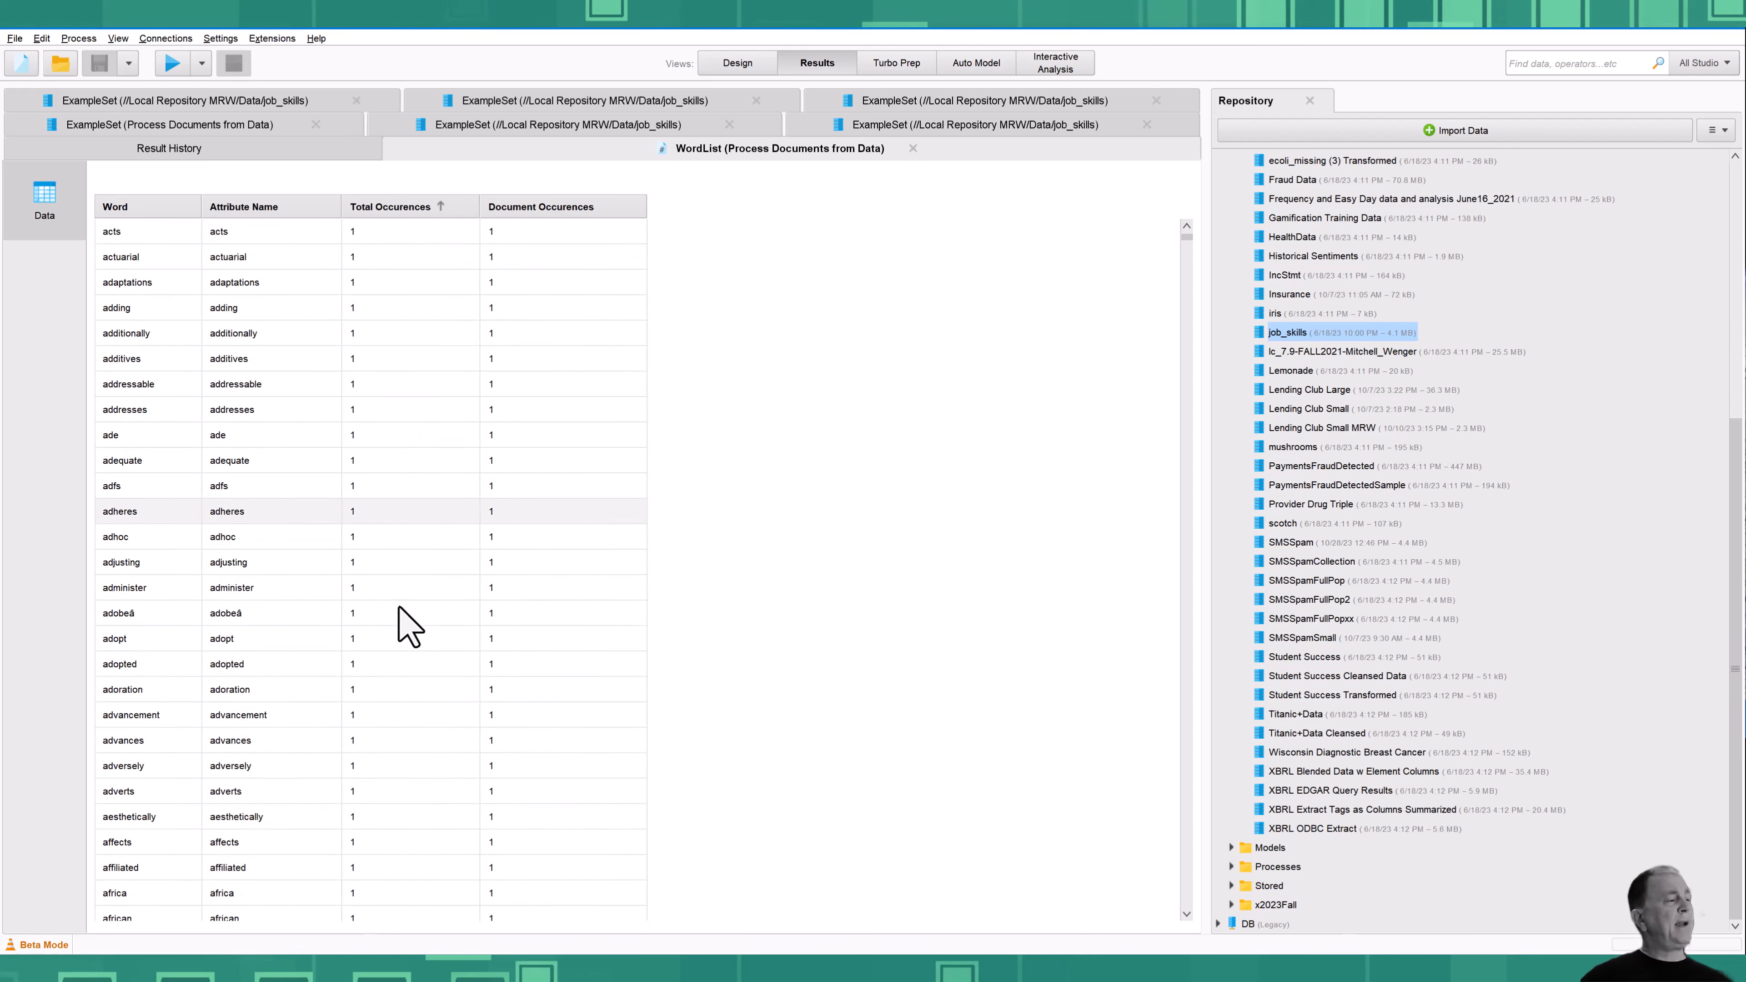
drag(1187, 241, 1126, 202)
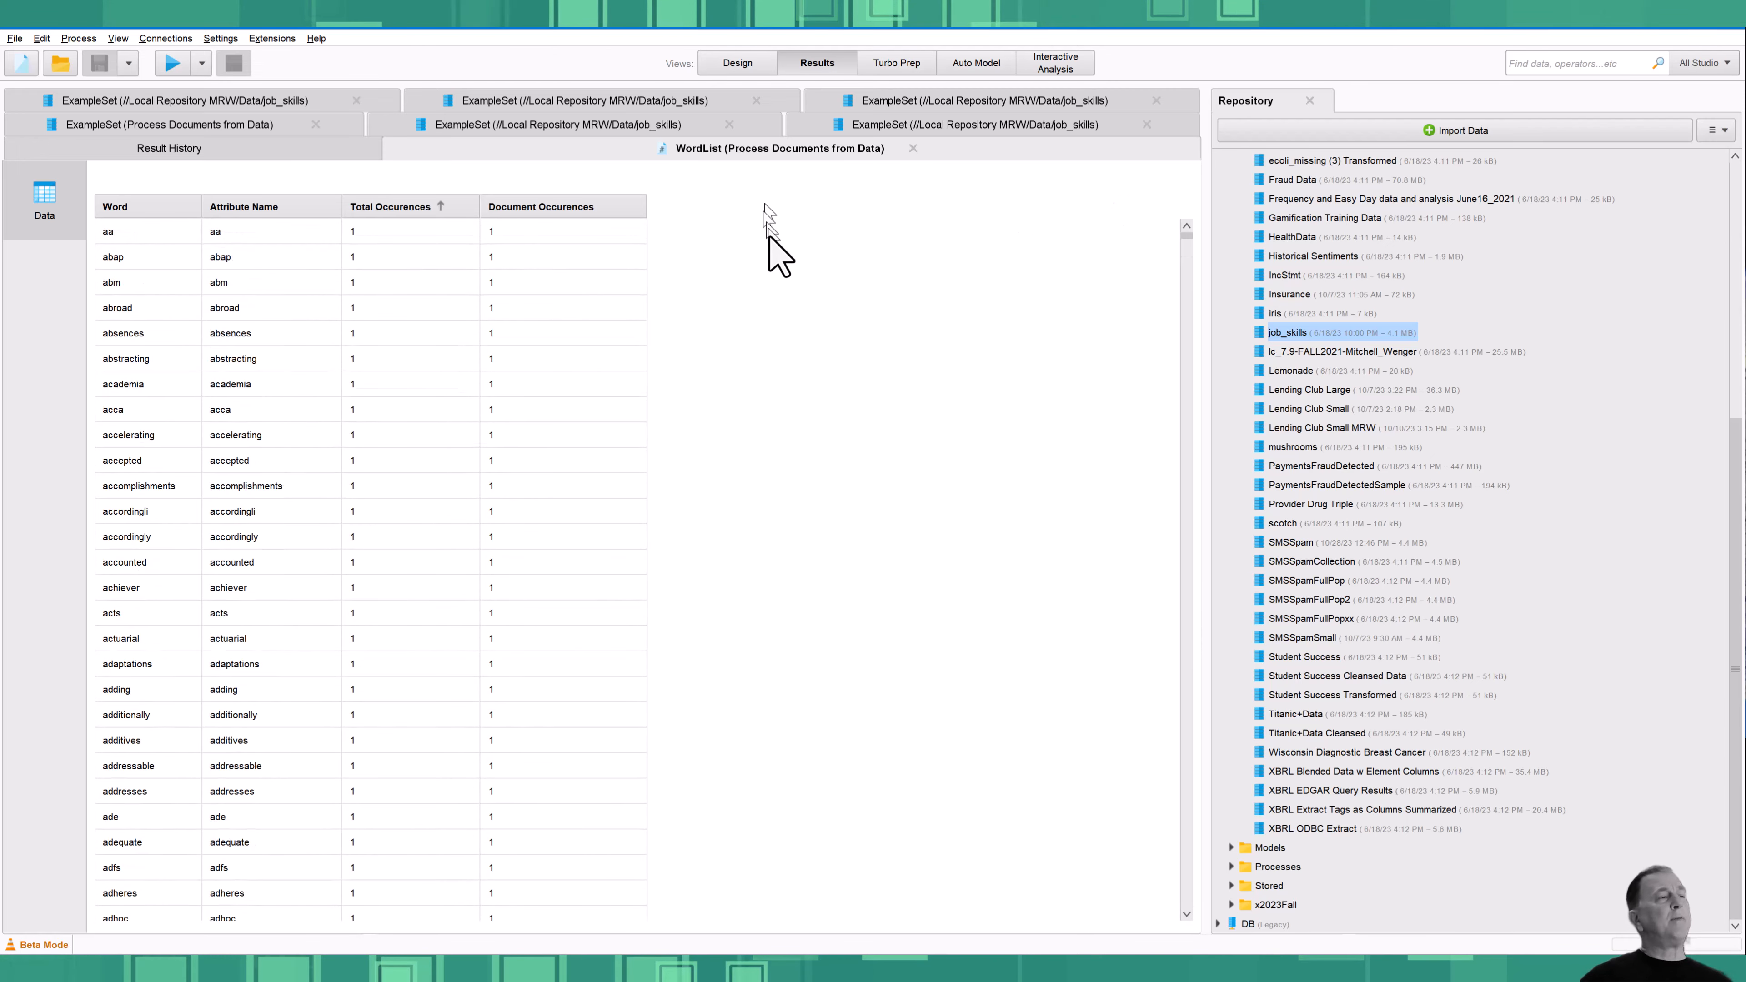
Open the Process Documents from Data subprocess and browse the Text Processing operator groups, including Generation and Transformation
click(732, 66)
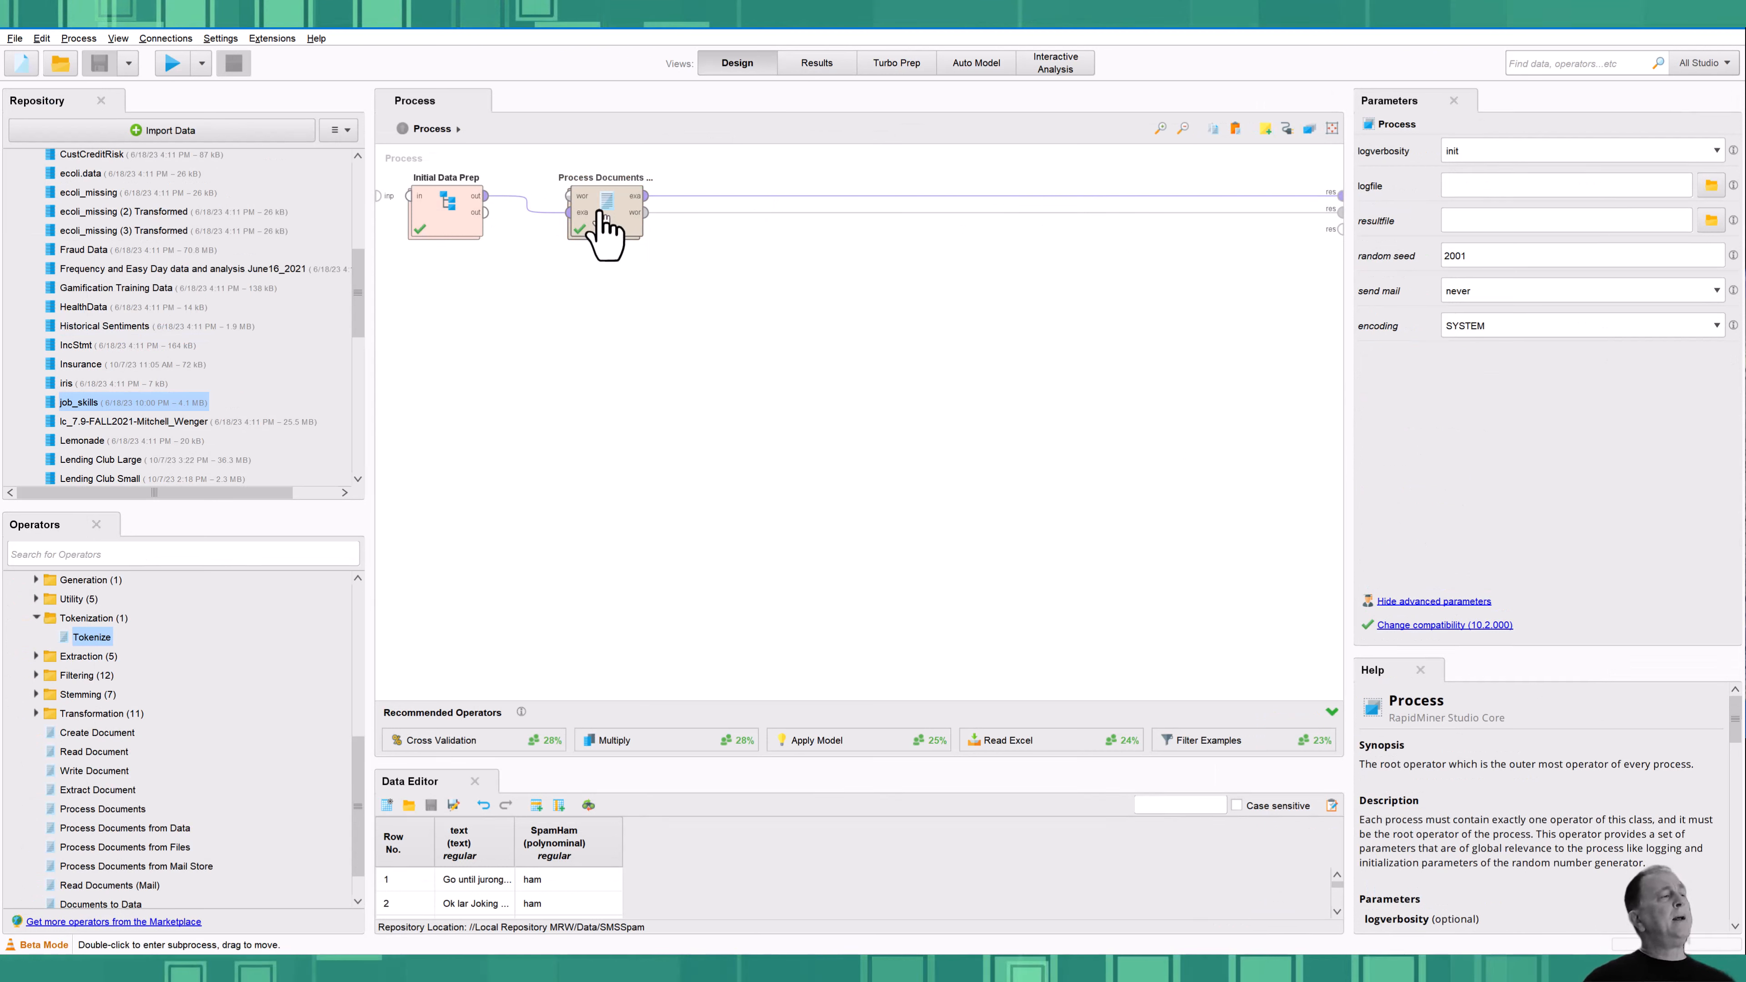
double_click(603, 222)
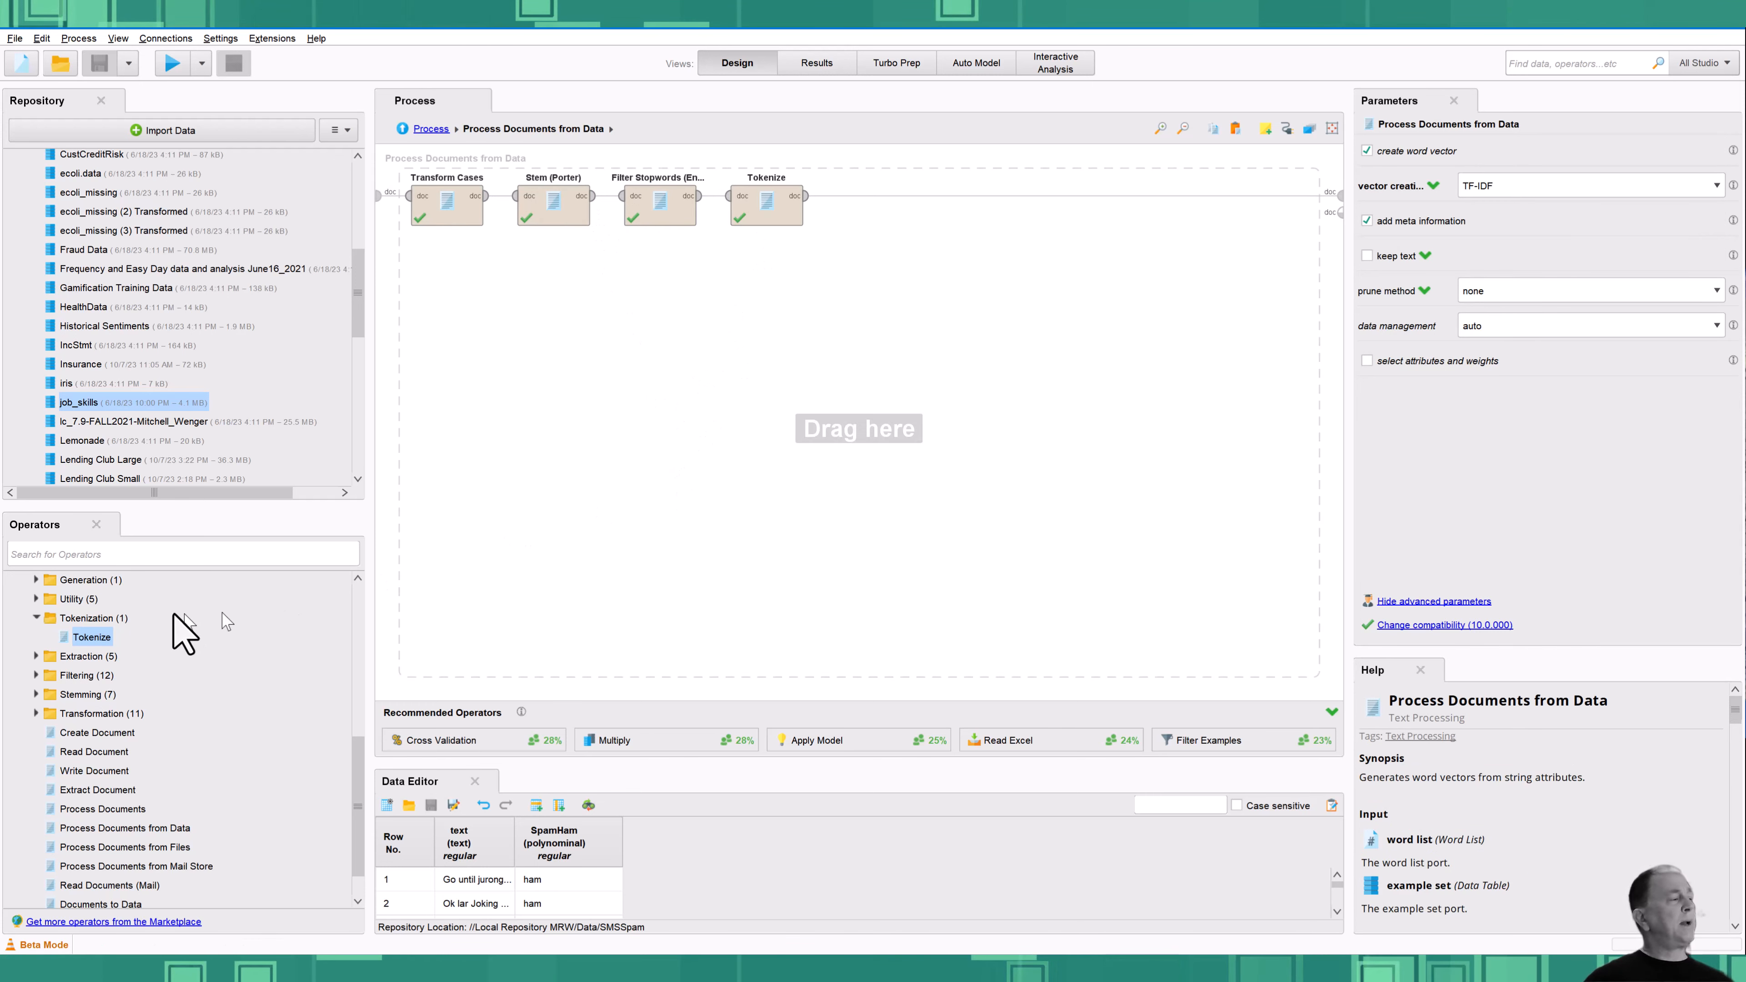
click(45, 556)
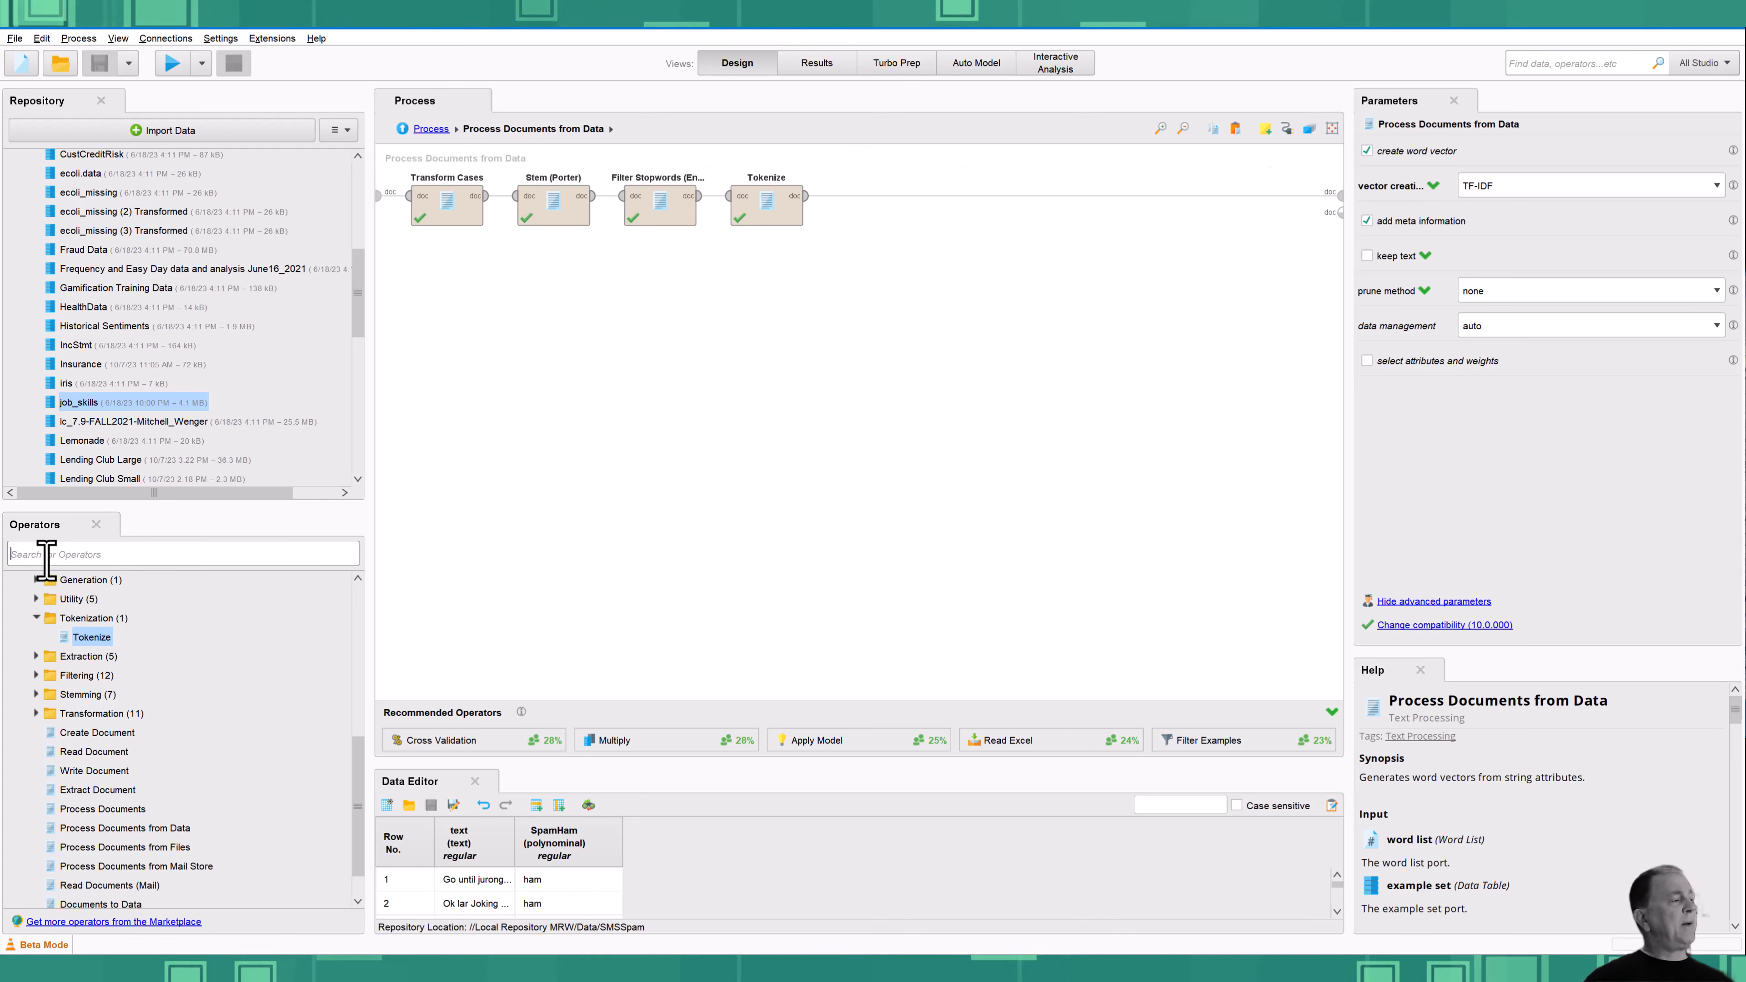
click(34, 618)
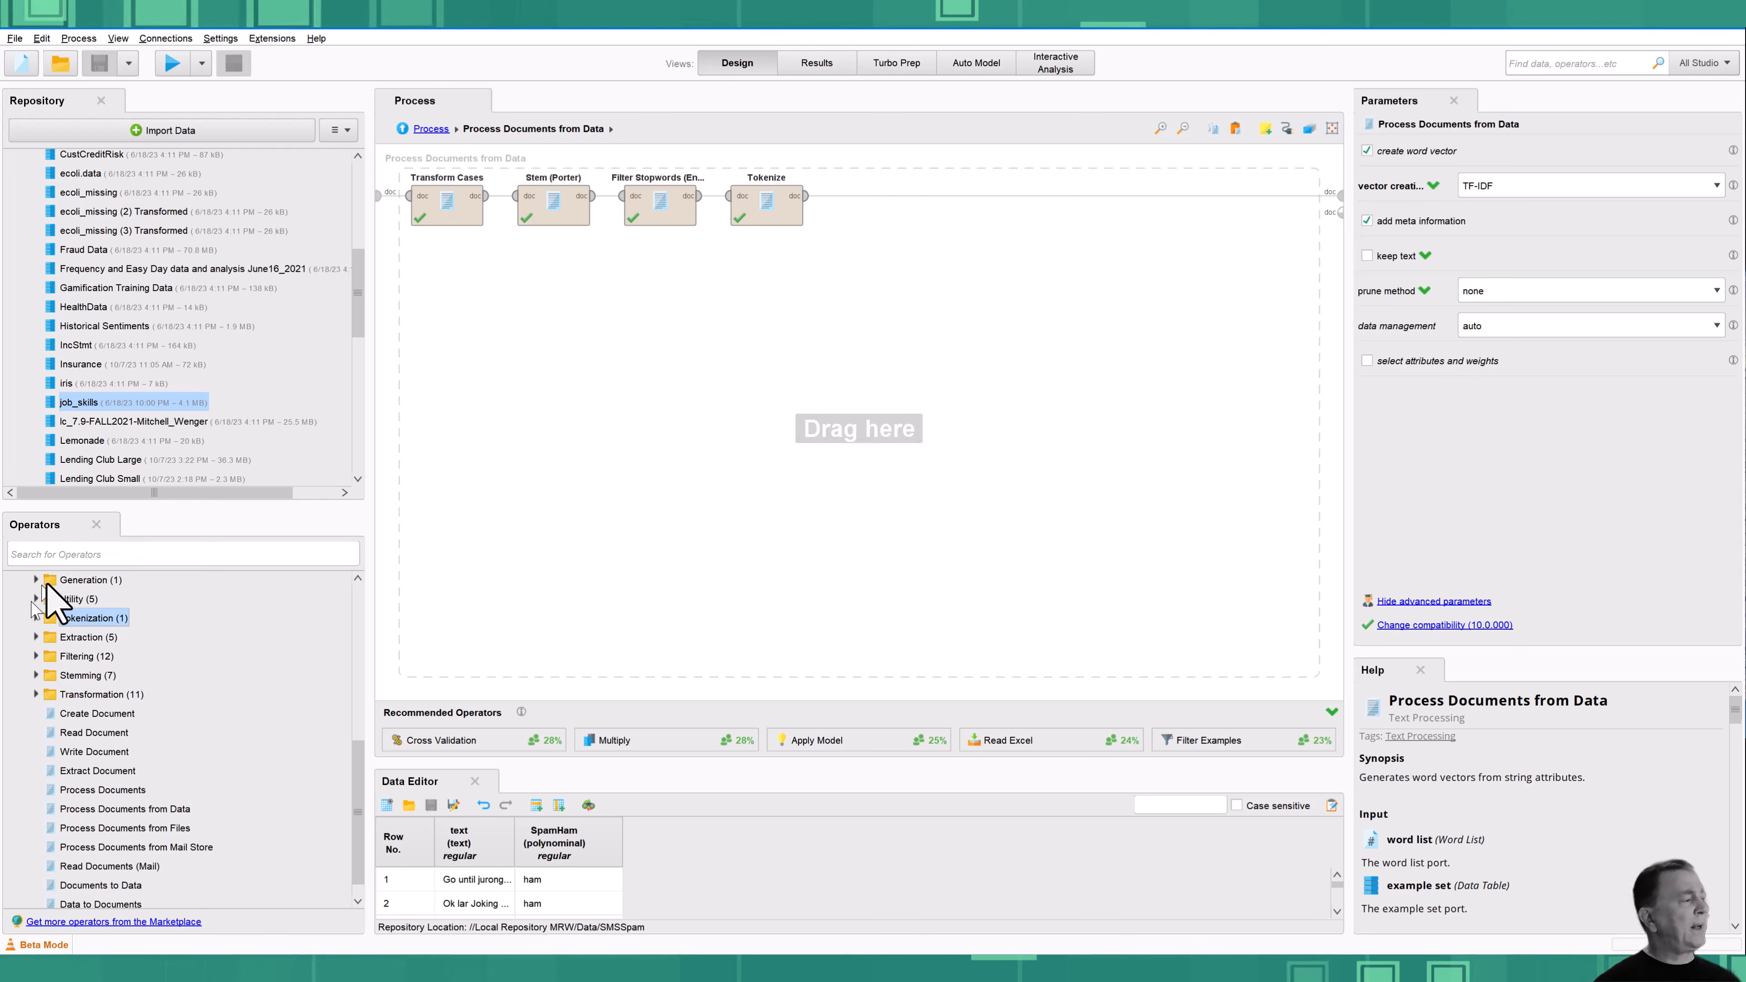
click(35, 694)
scroll(127, 757, up, 3)
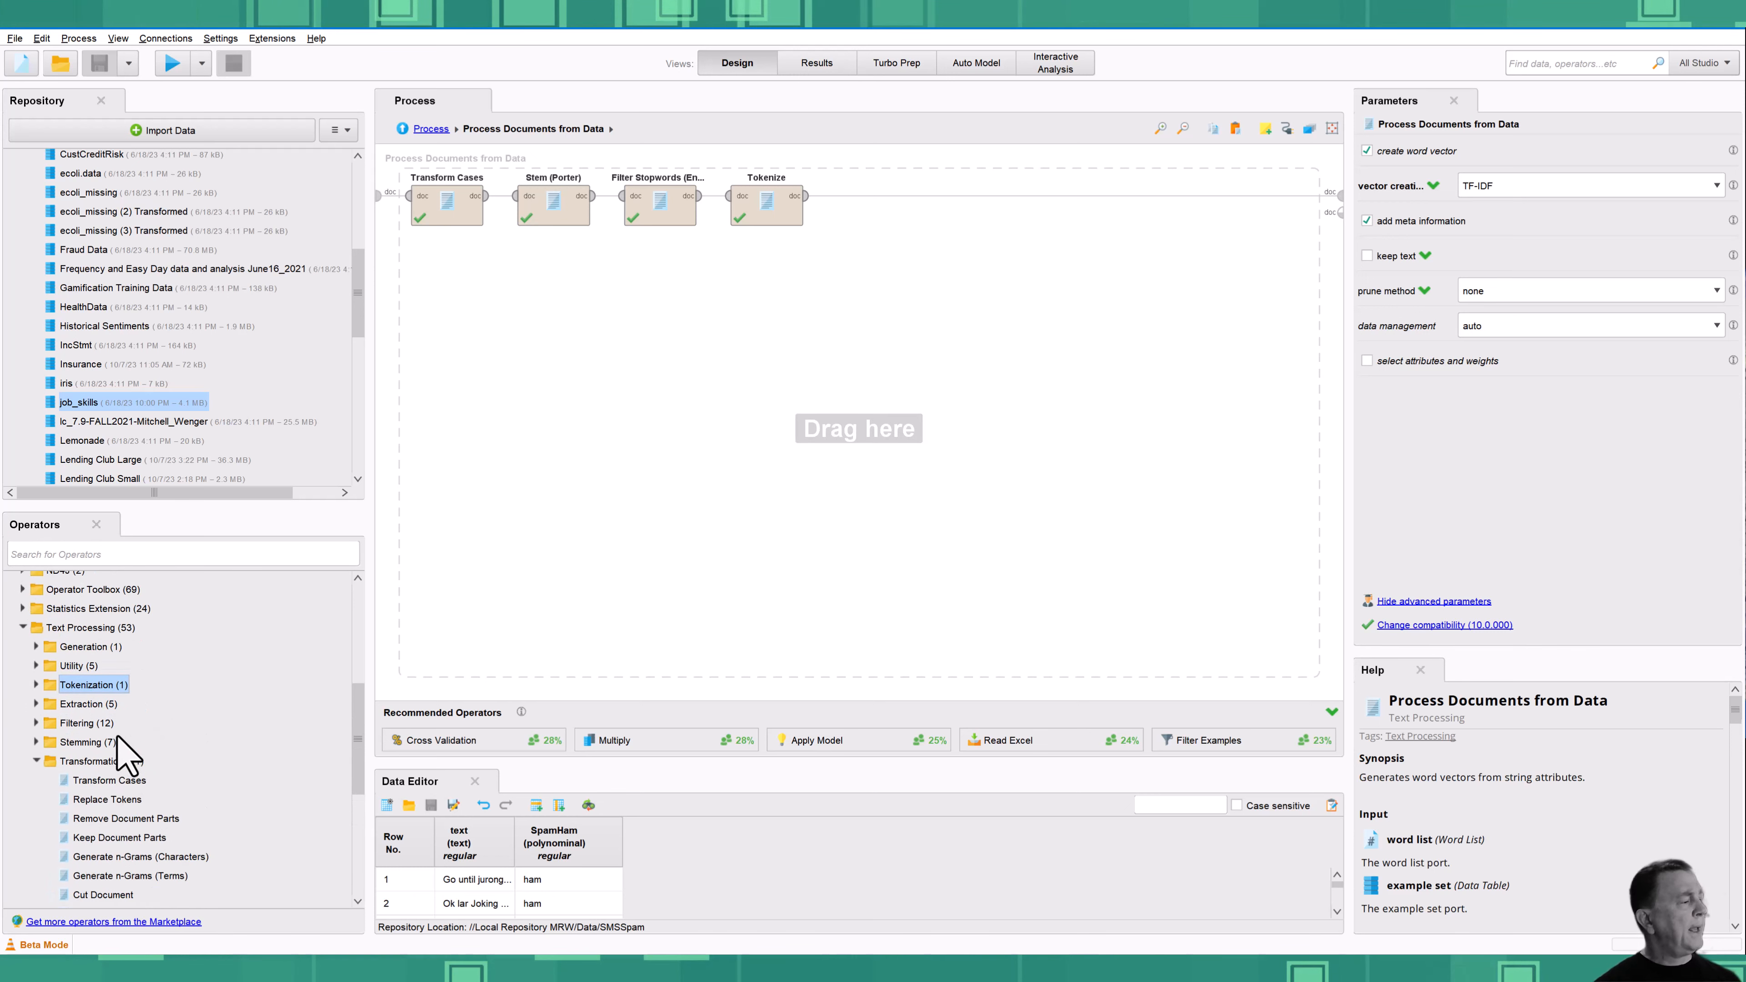
click(37, 646)
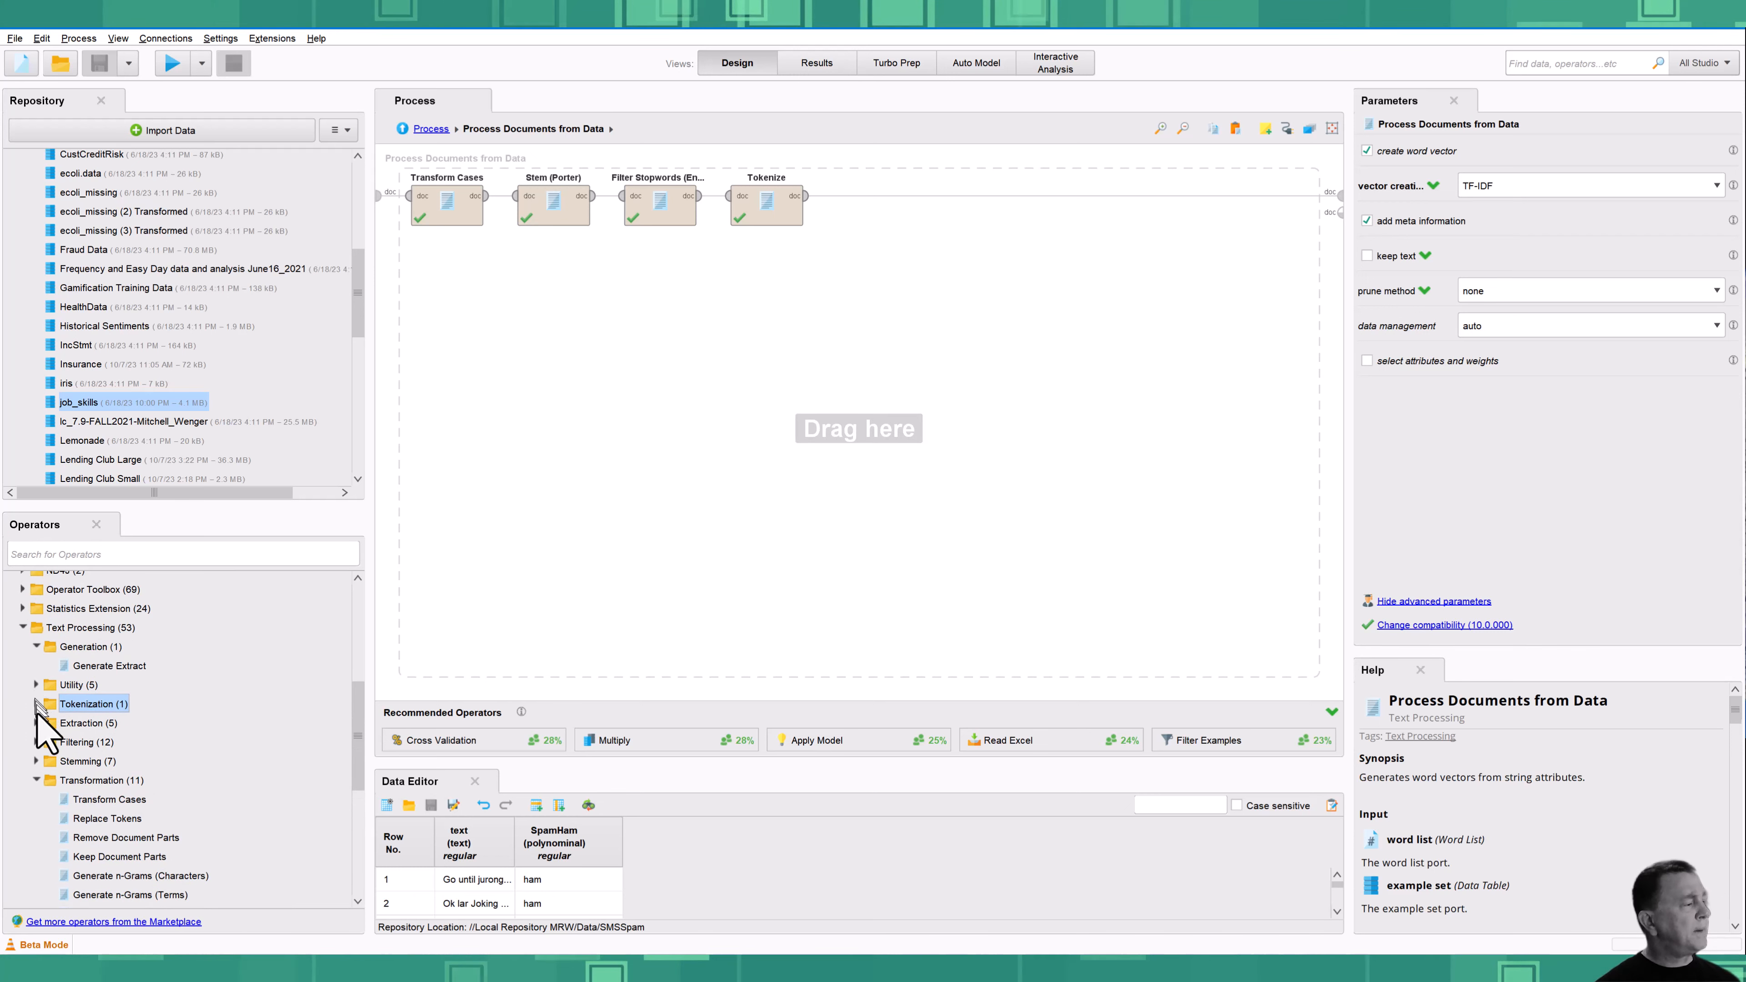
click(36, 781)
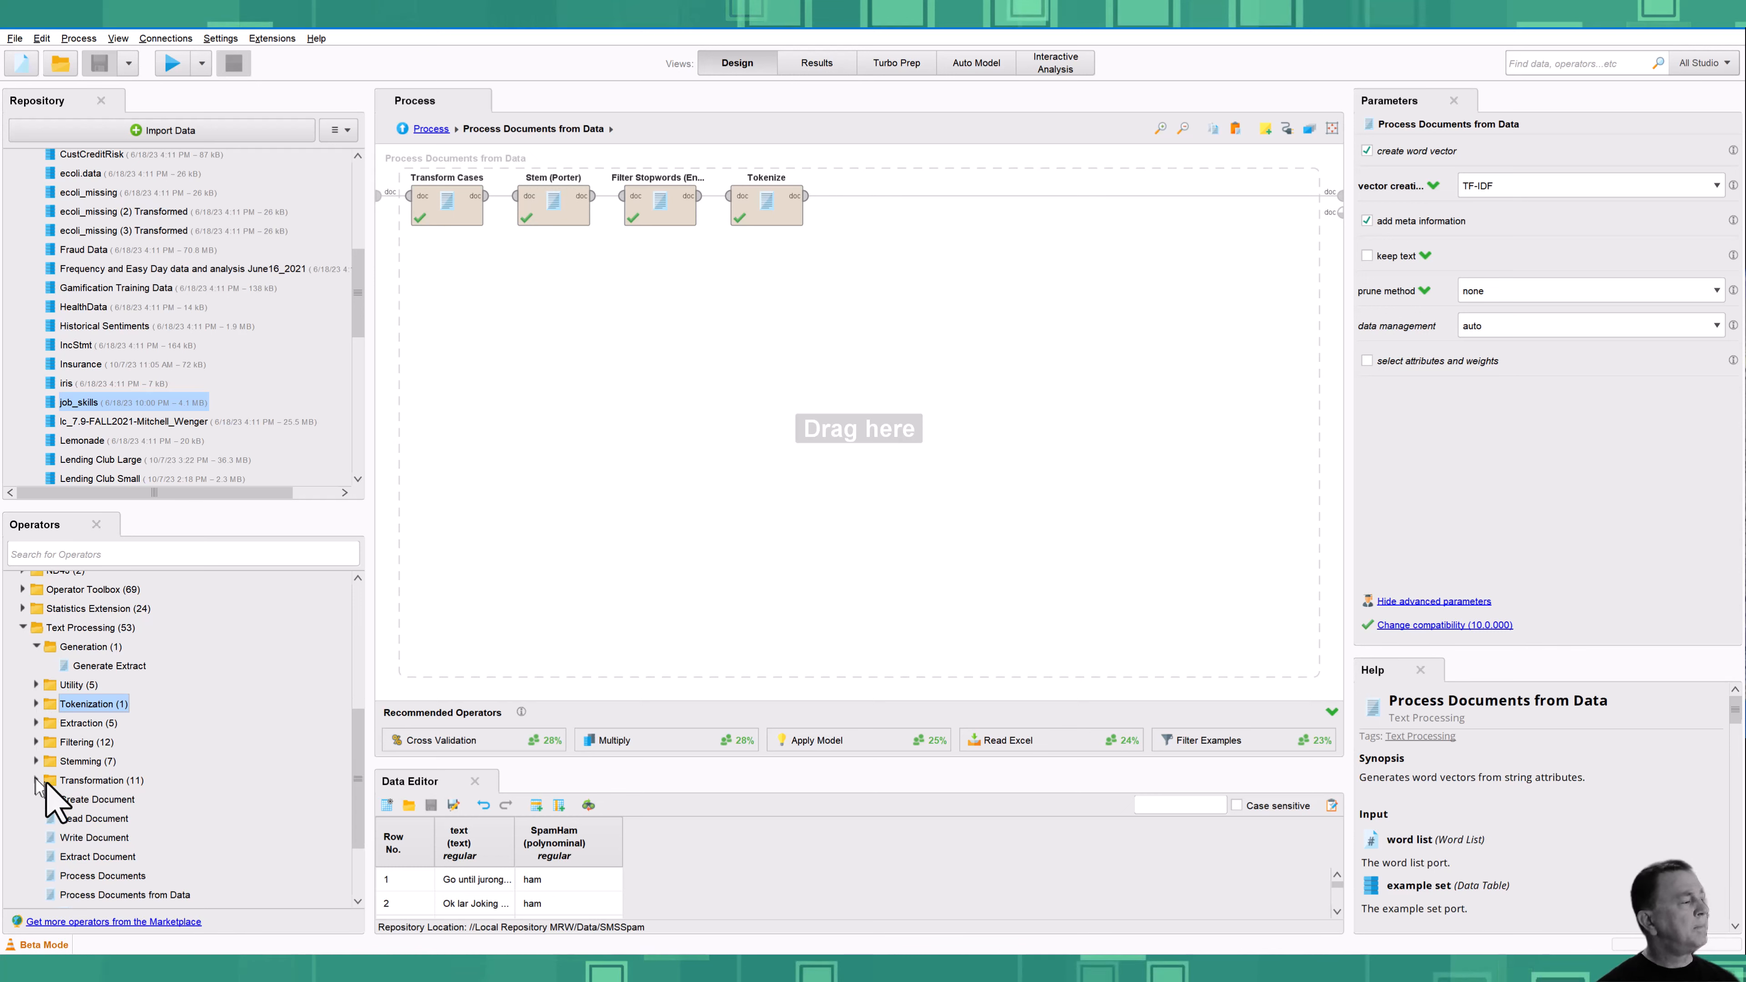
scroll(95, 785, down, 4)
scroll(83, 798, up, 4)
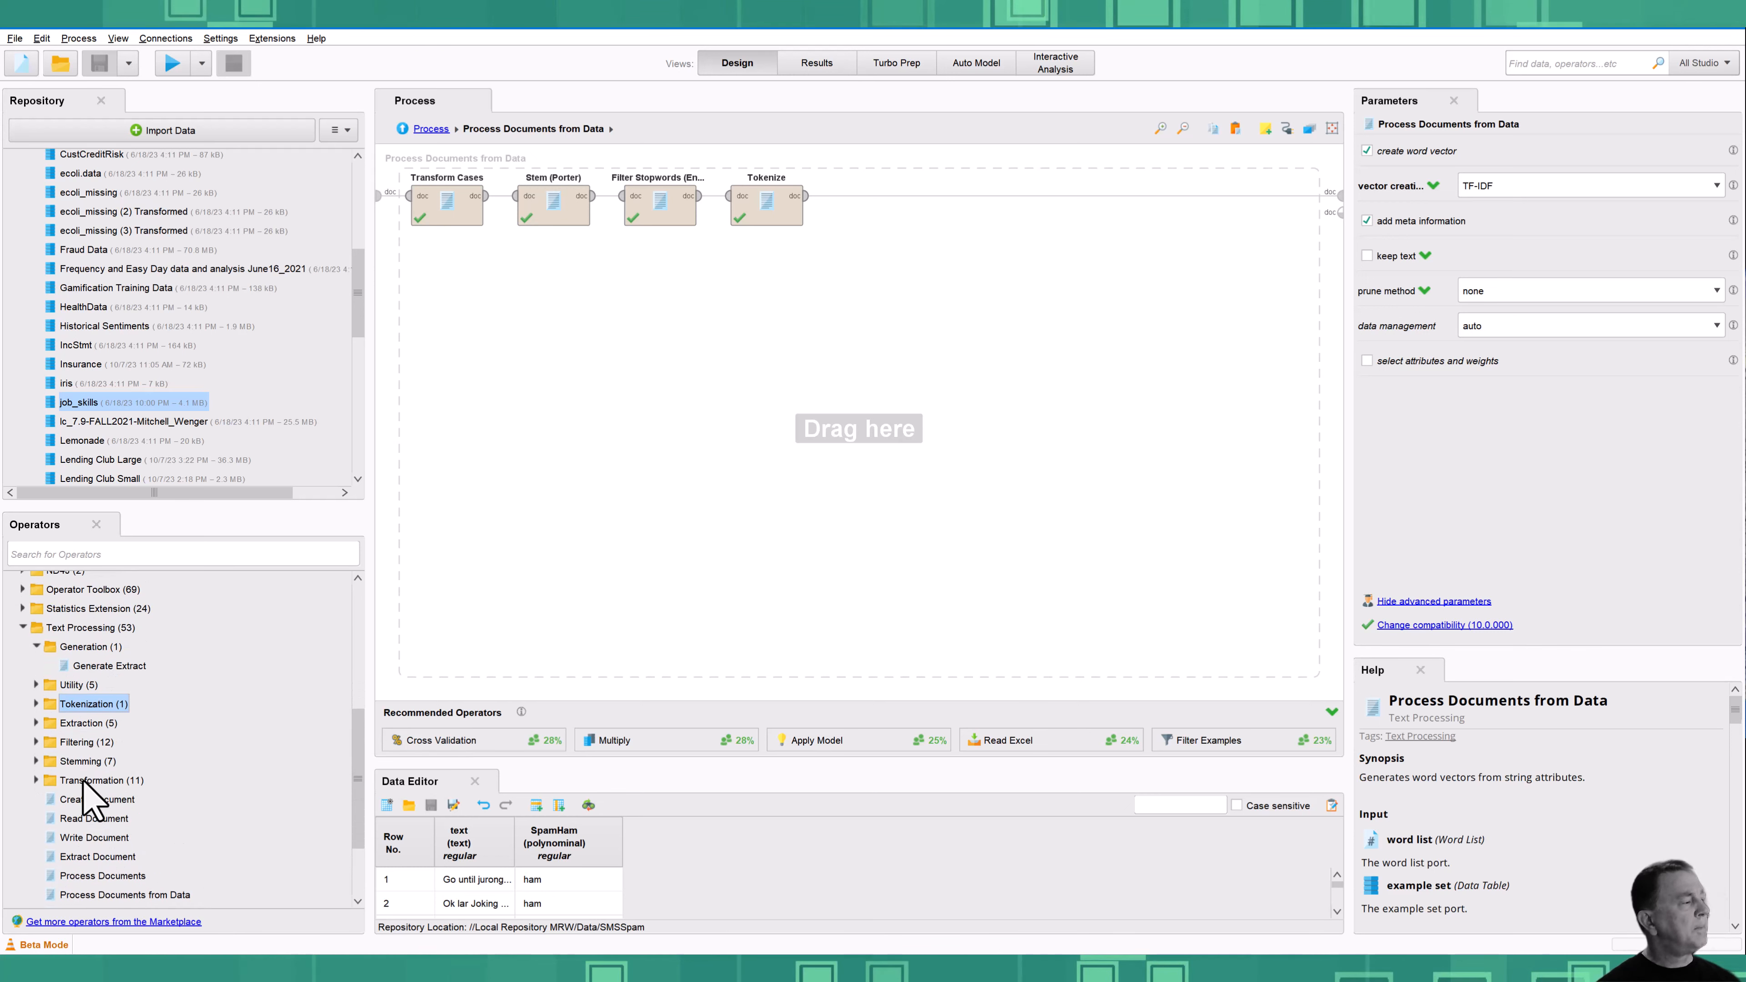
click(36, 646)
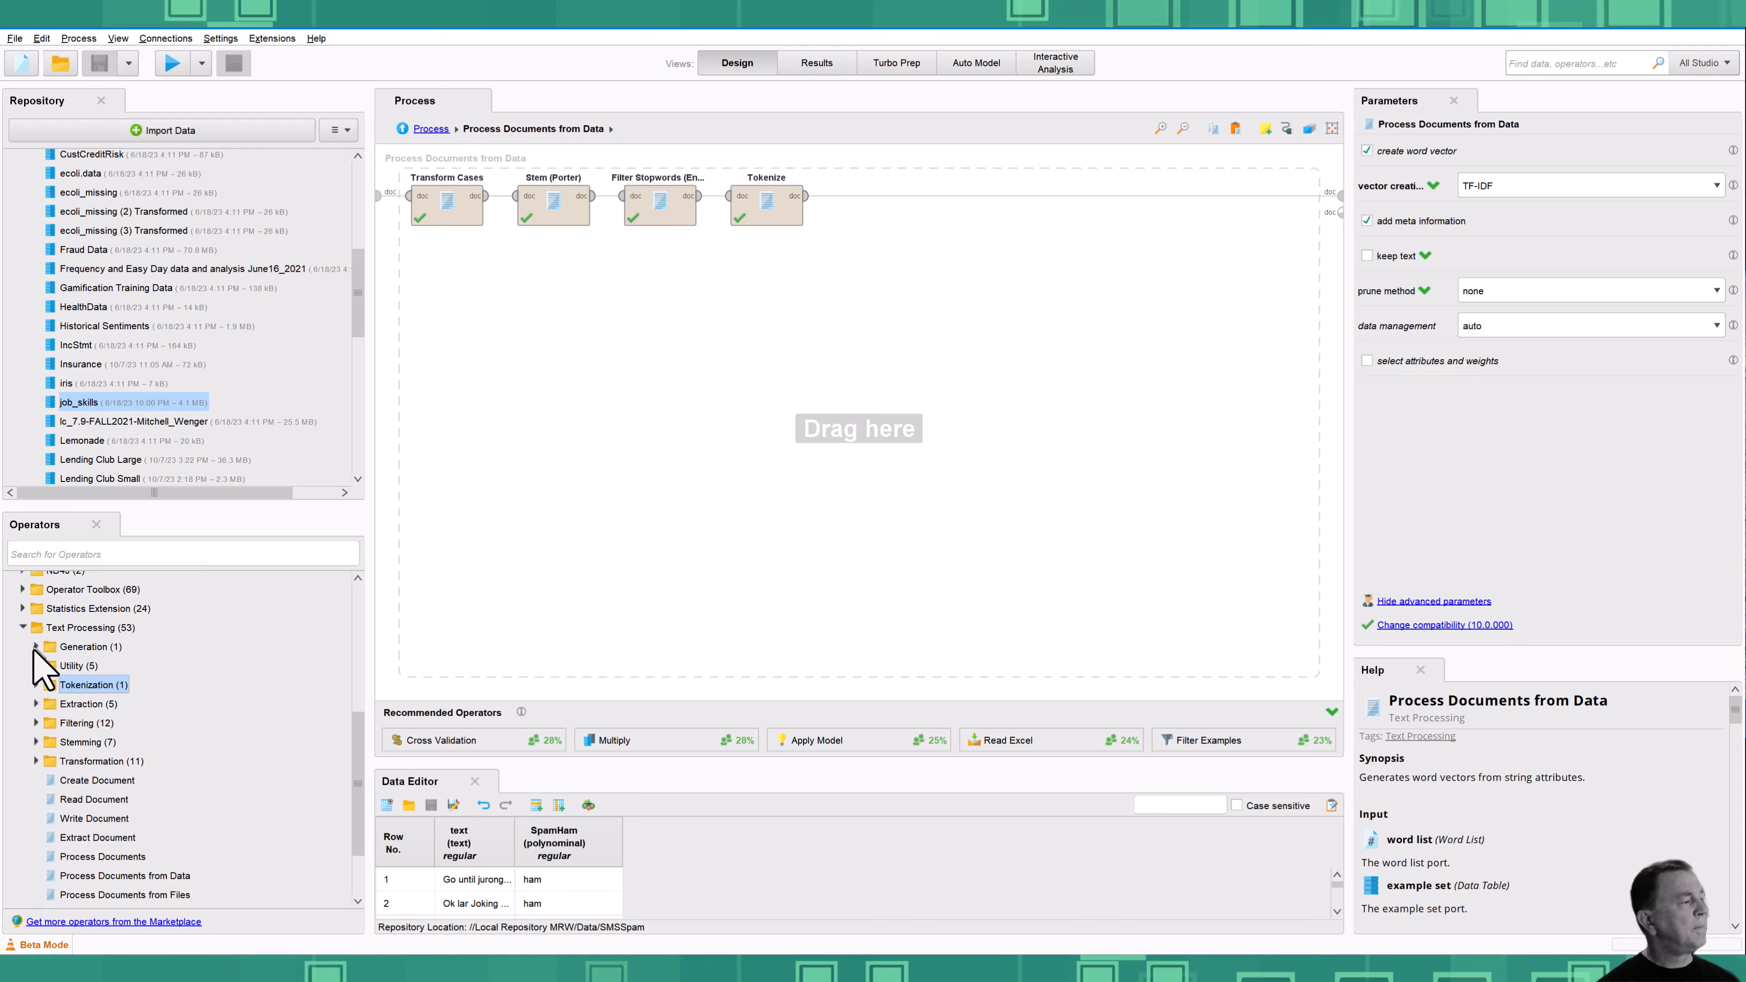
click(36, 665)
click(36, 666)
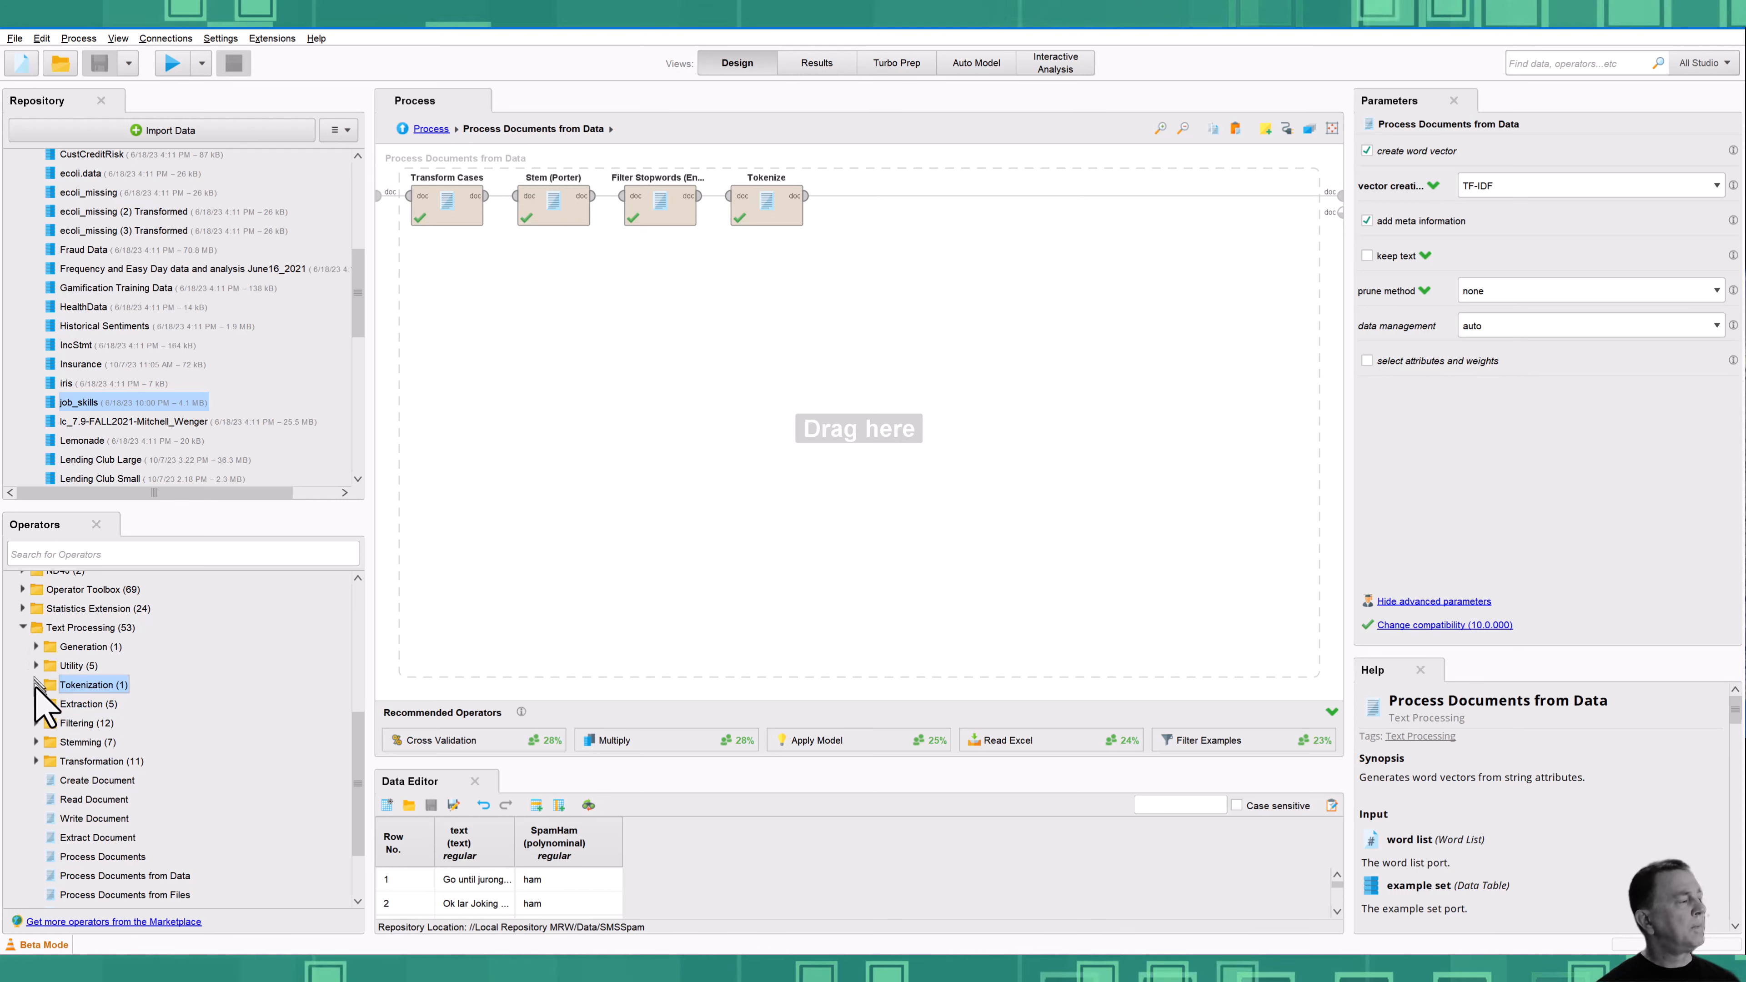
Add the Generate n-Grams (Terms) operator after Tokenize inside Process Documents from Data, keeping its max length at 2
click(36, 760)
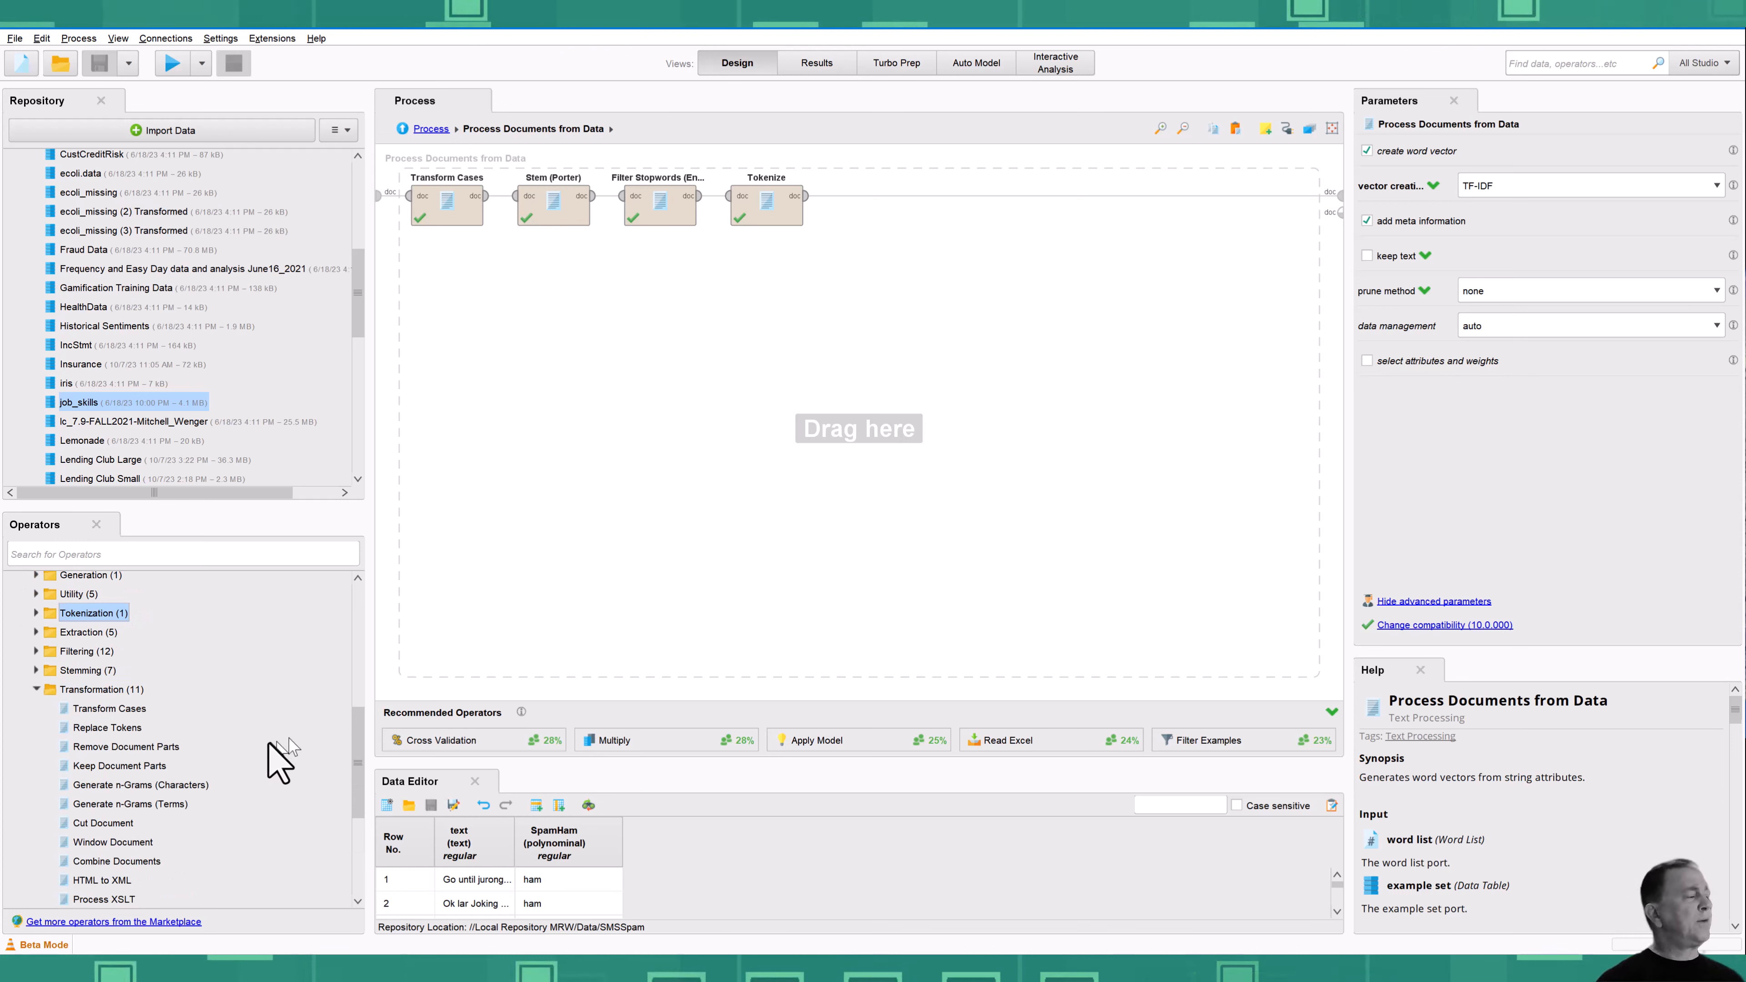
click(124, 803)
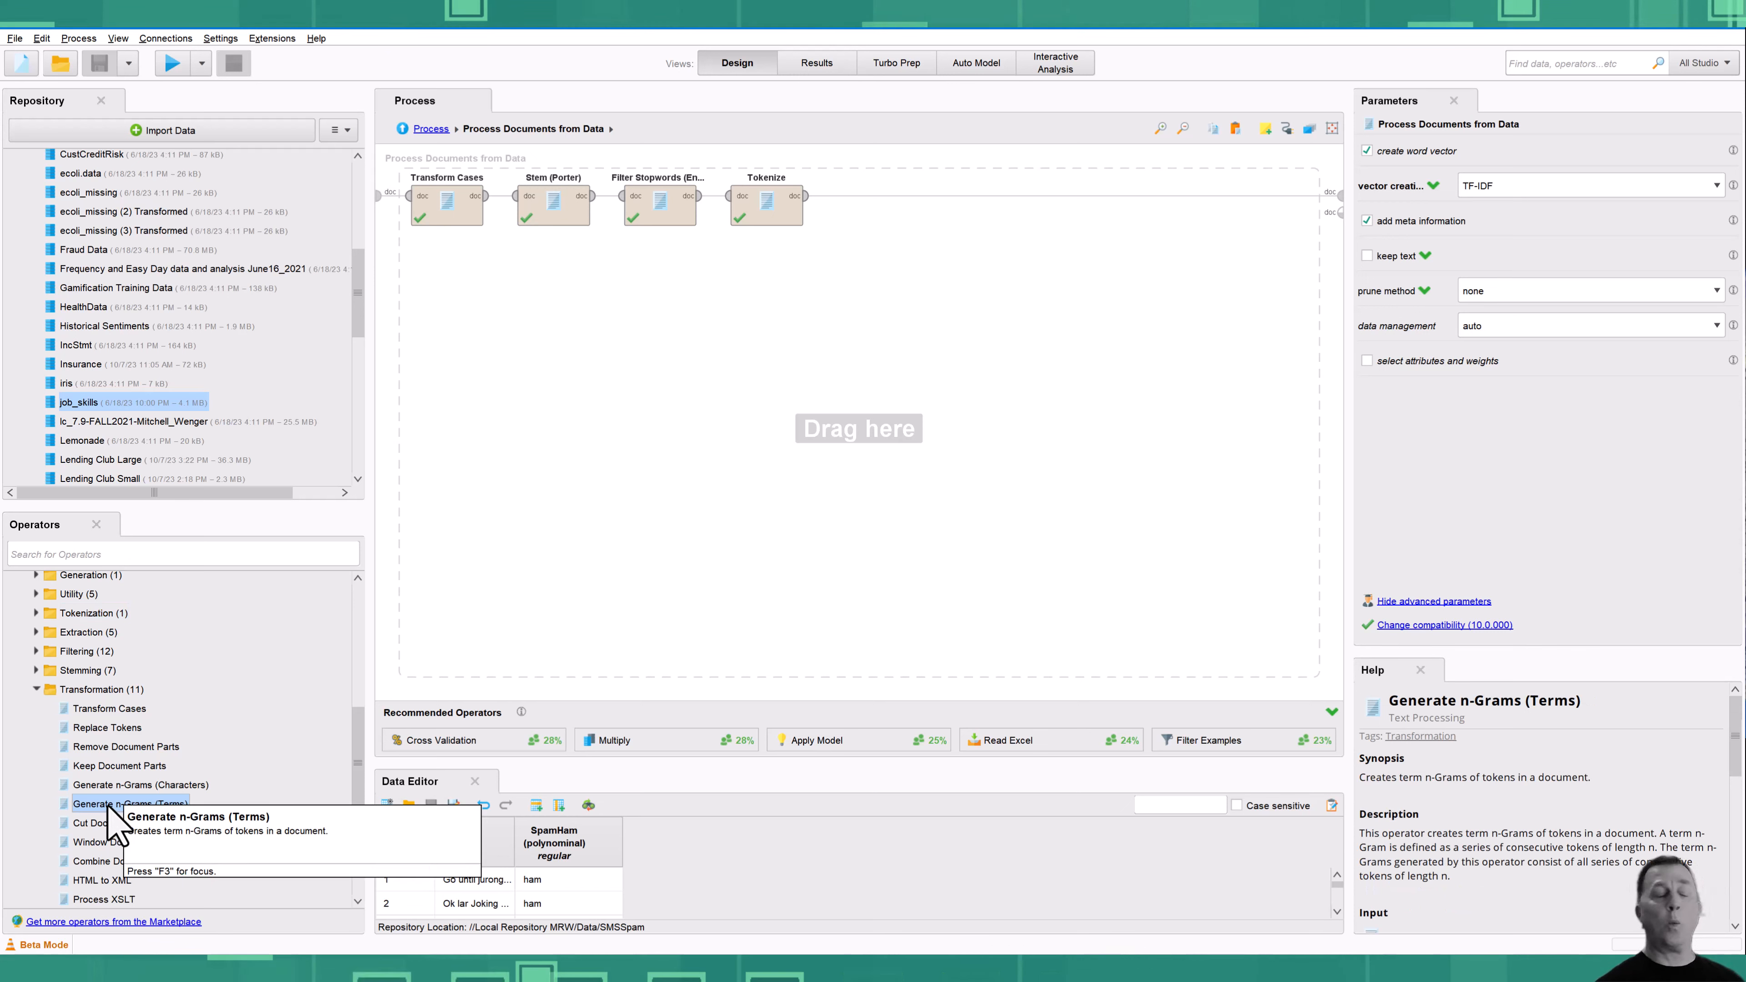
drag(114, 802, 890, 237)
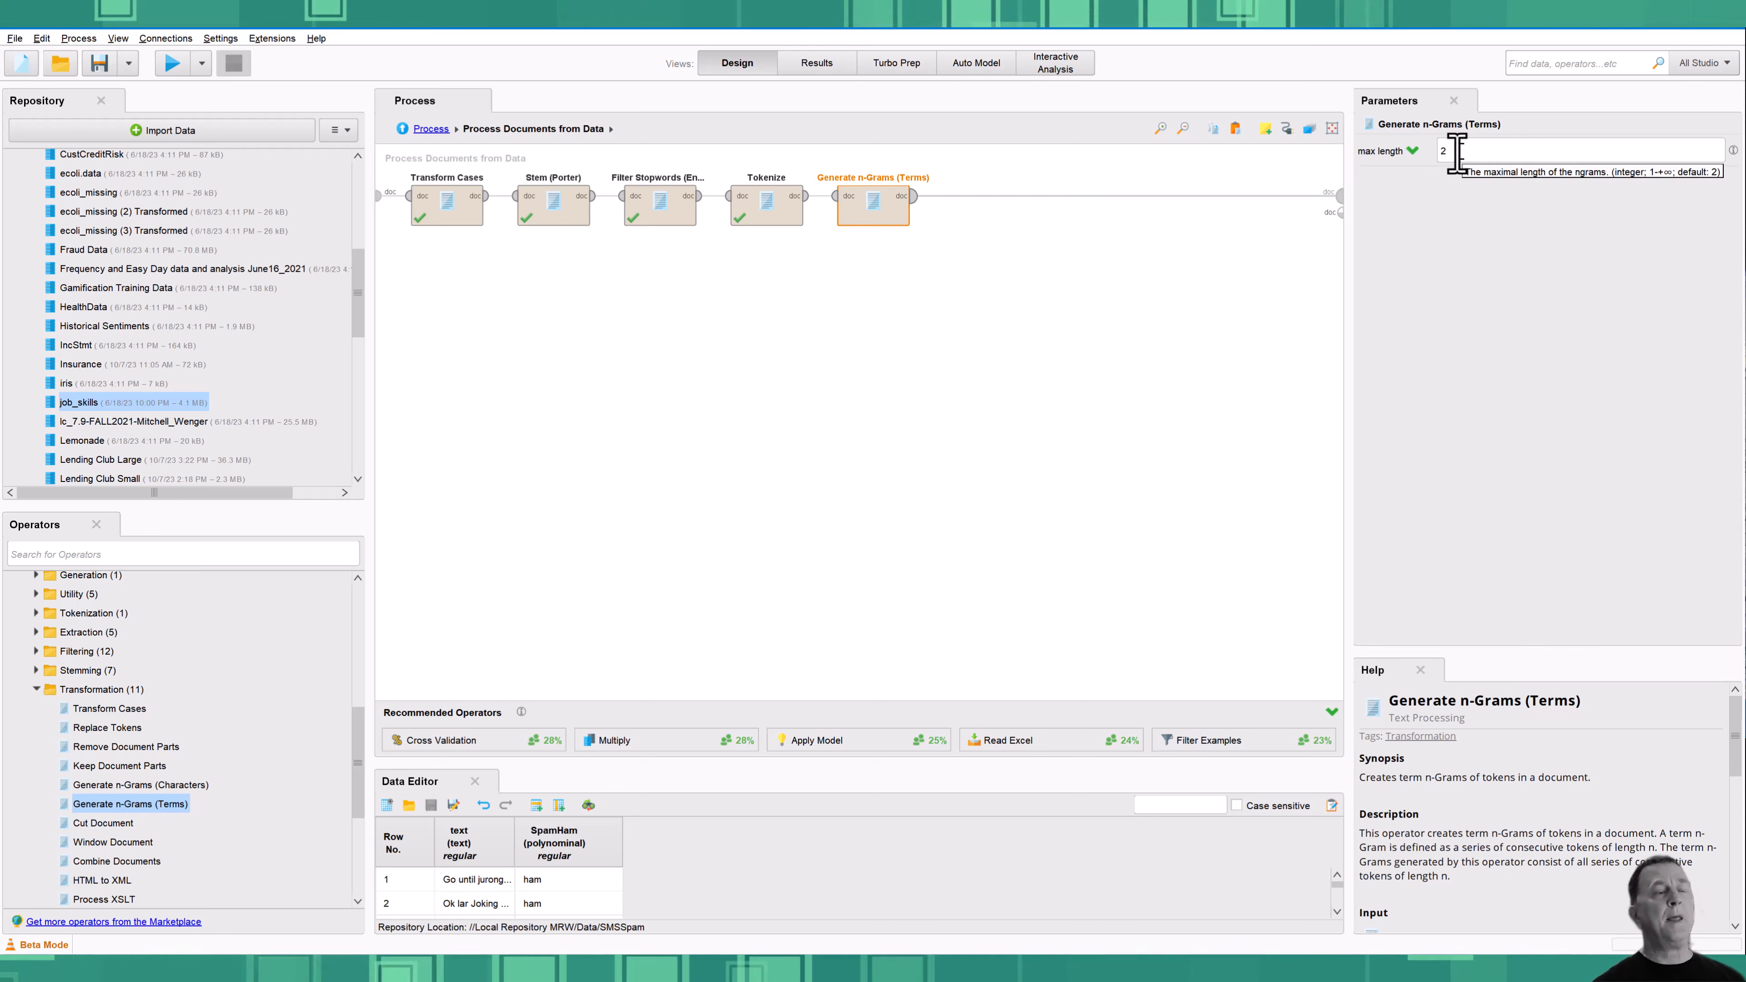
click(1461, 150)
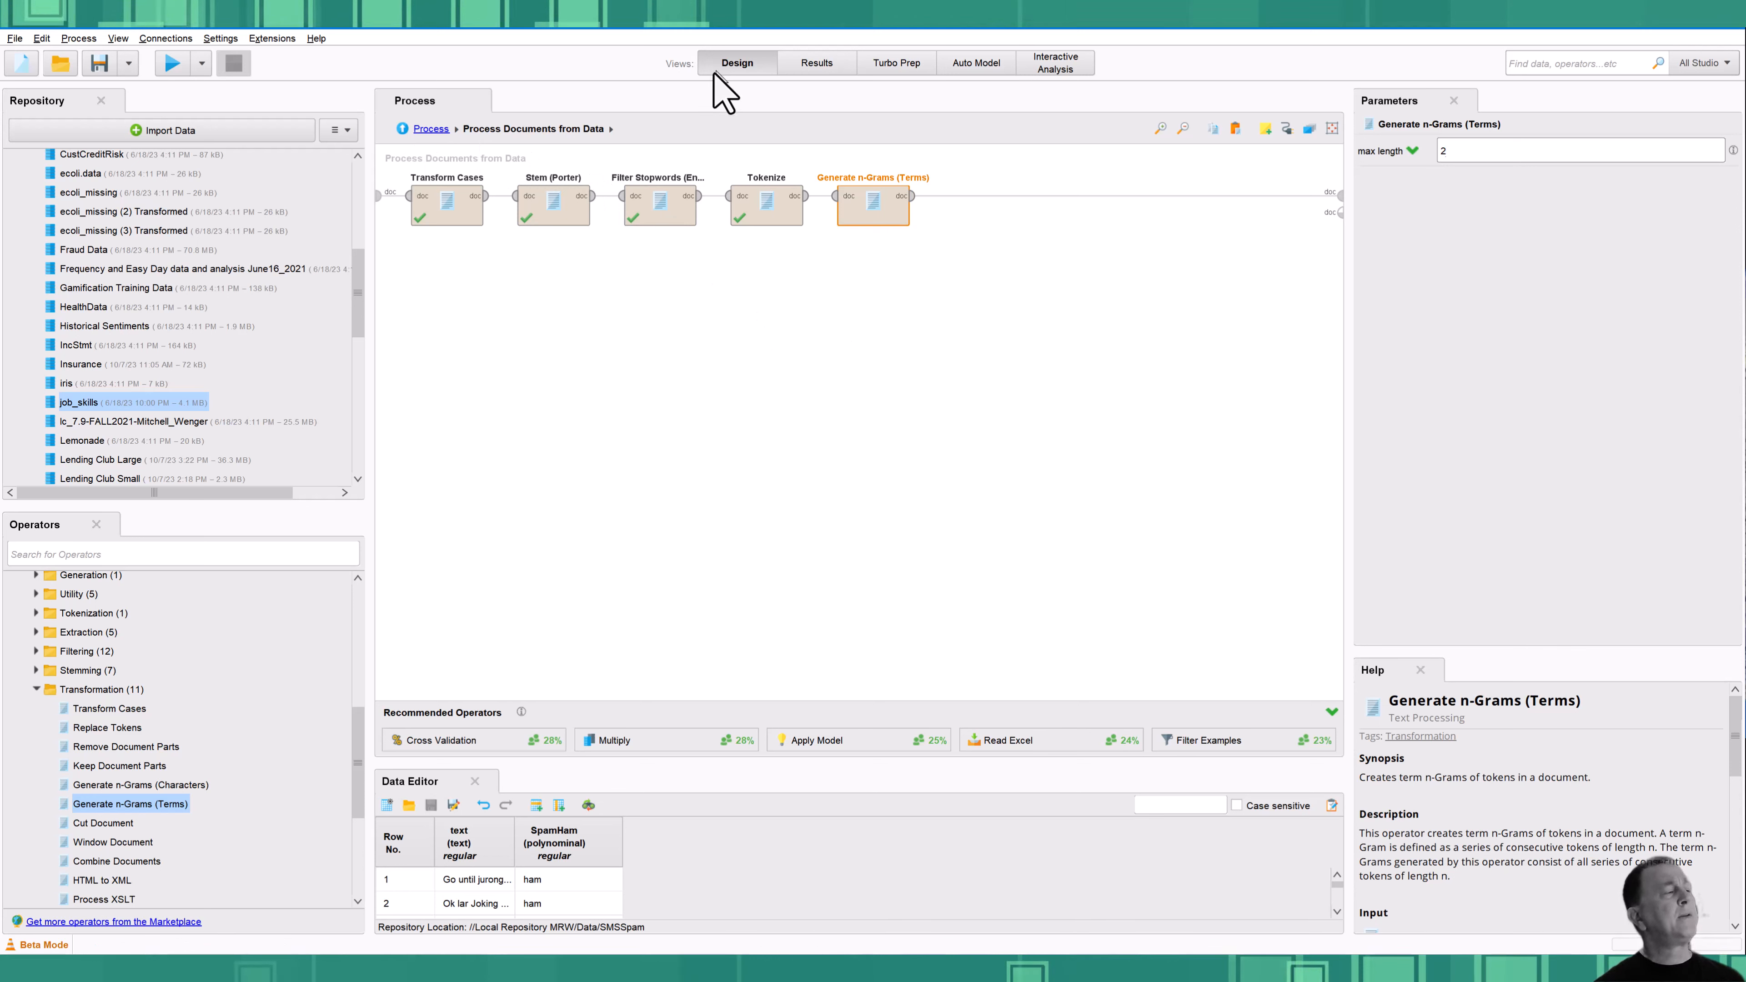
Return to the top level of the process, then save and run it with two-term n-grams
click(431, 129)
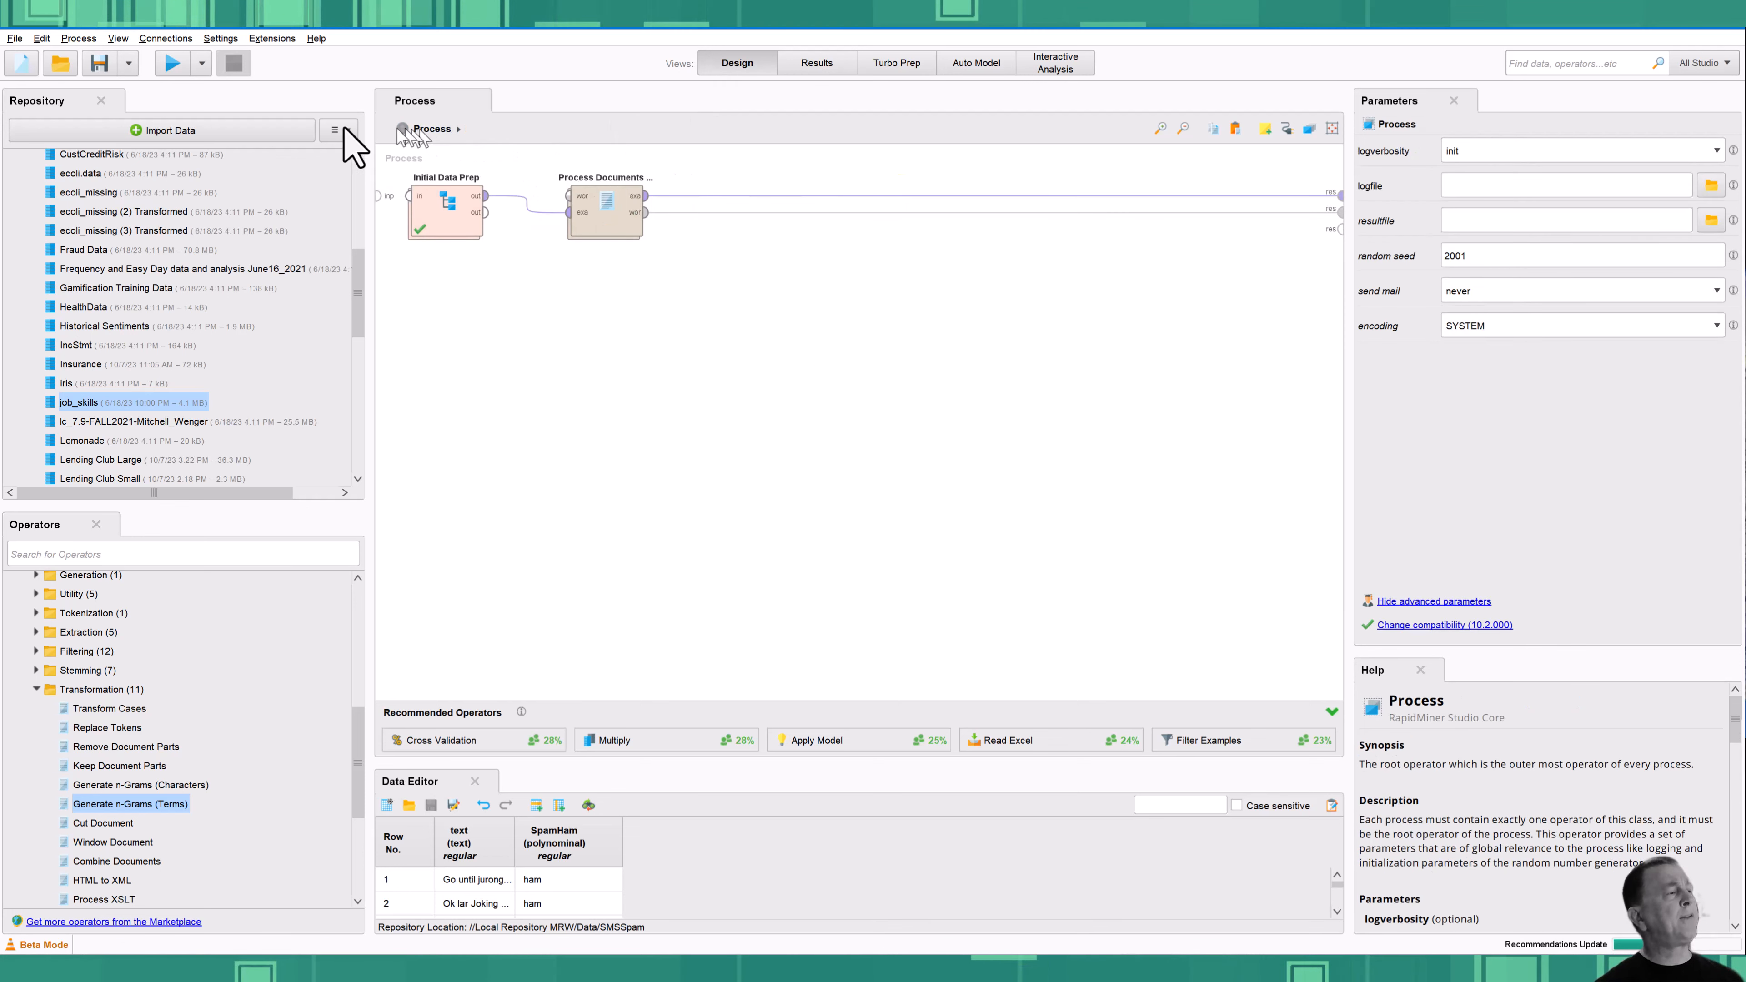
click(172, 63)
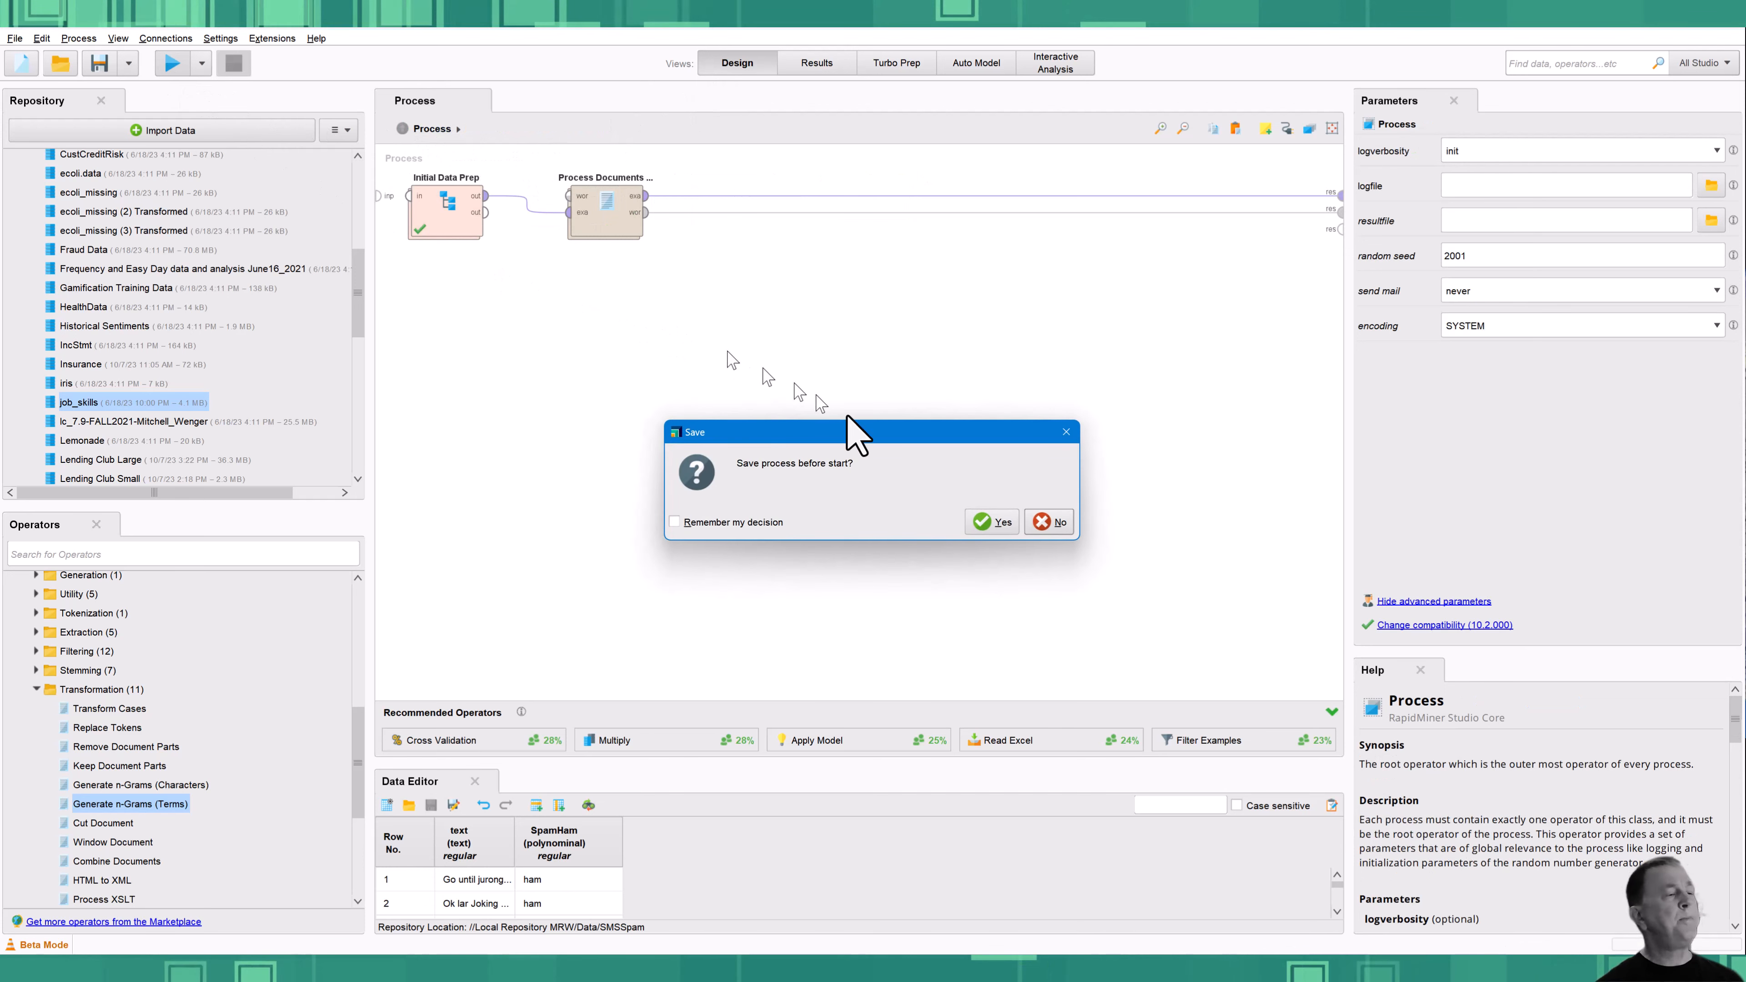
click(991, 523)
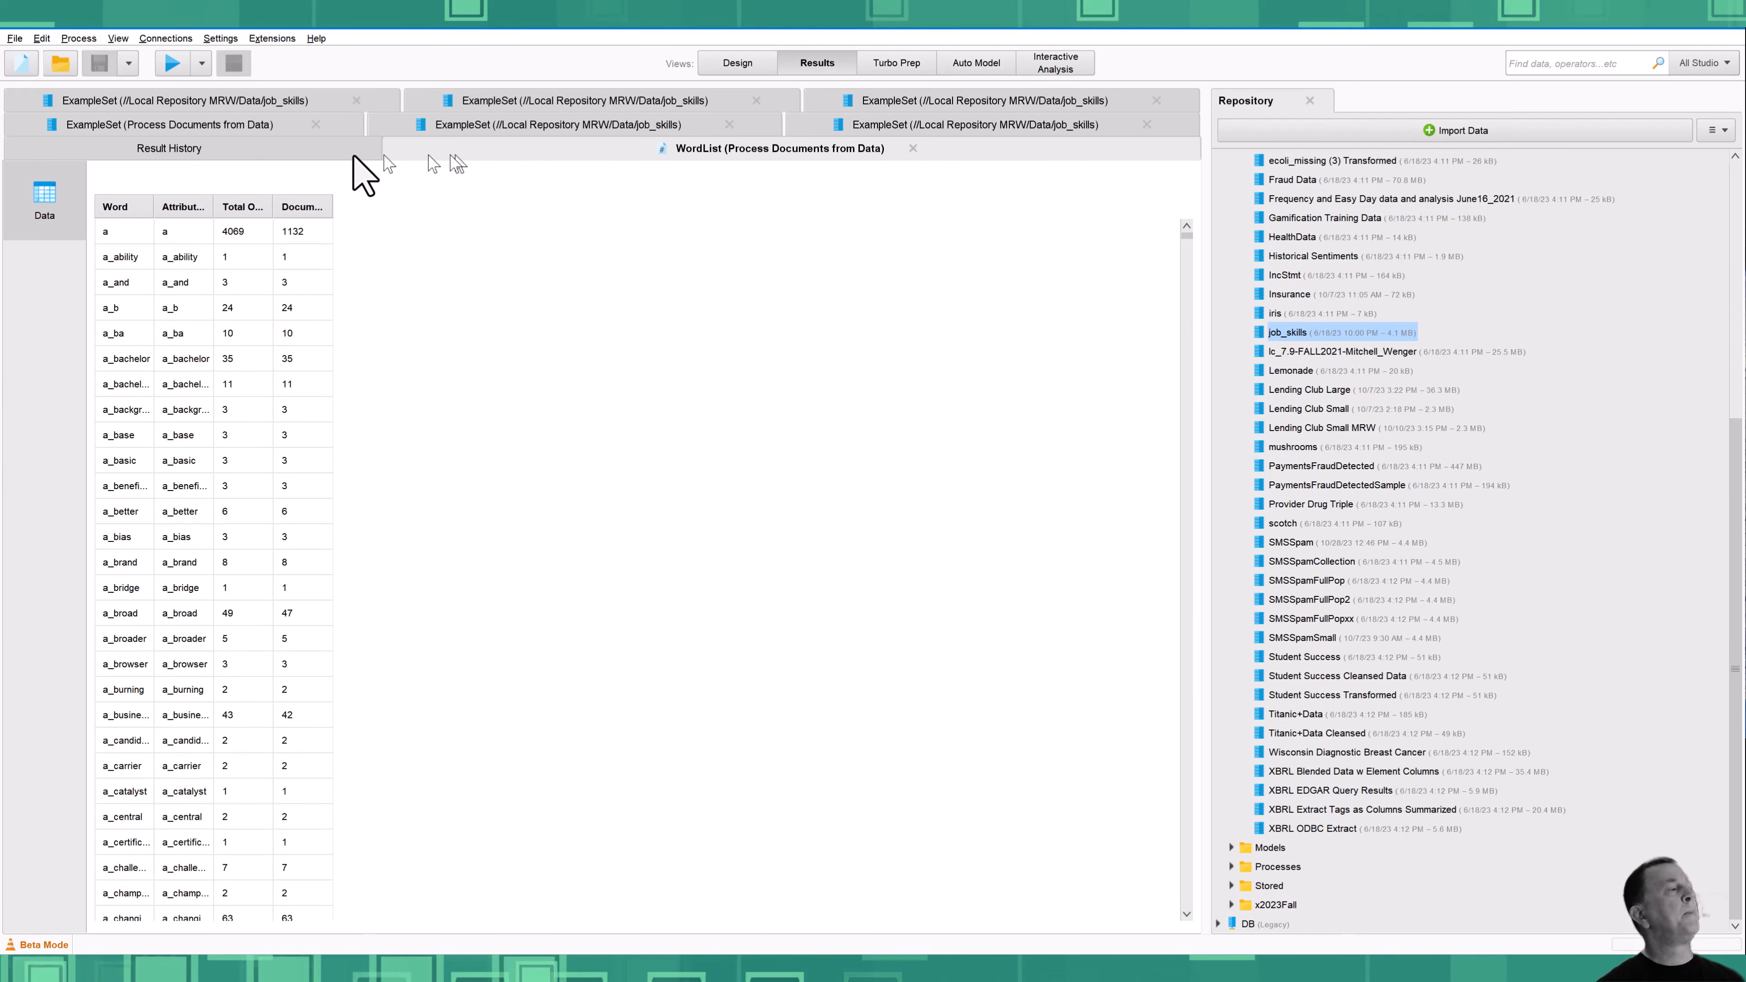
Examine the single-word and two-word term columns in the Process Documents from Data example set
click(231, 127)
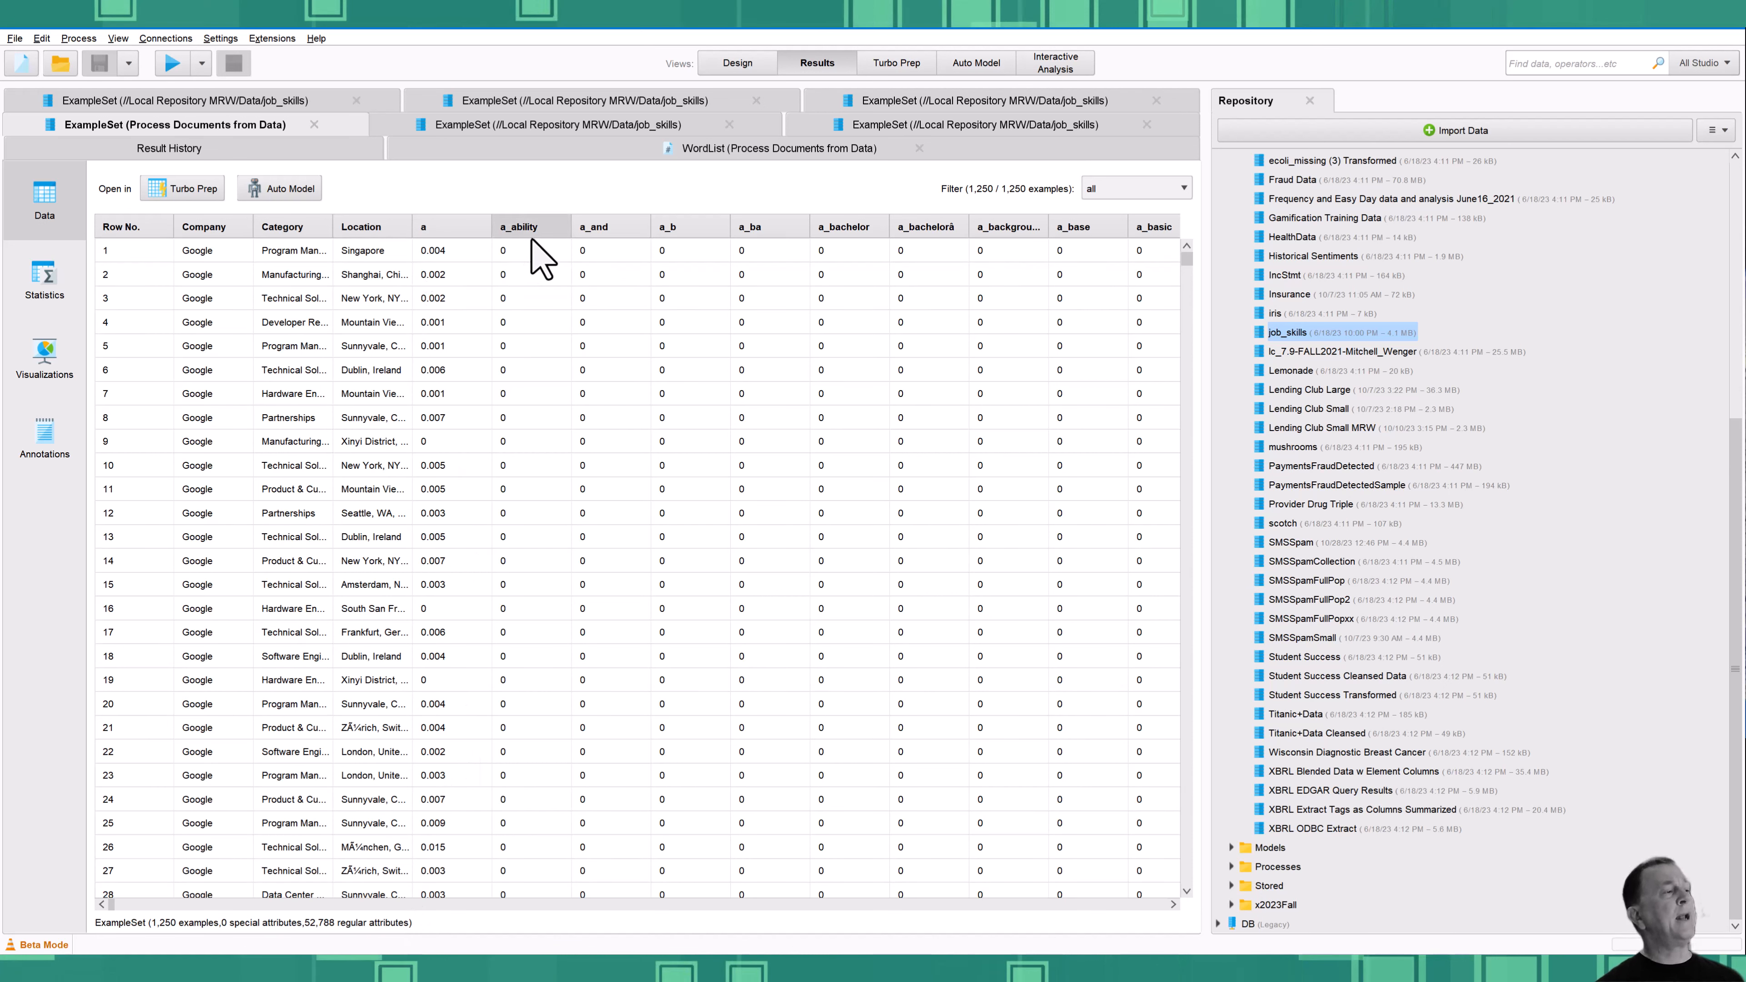
mouse_move(534, 238)
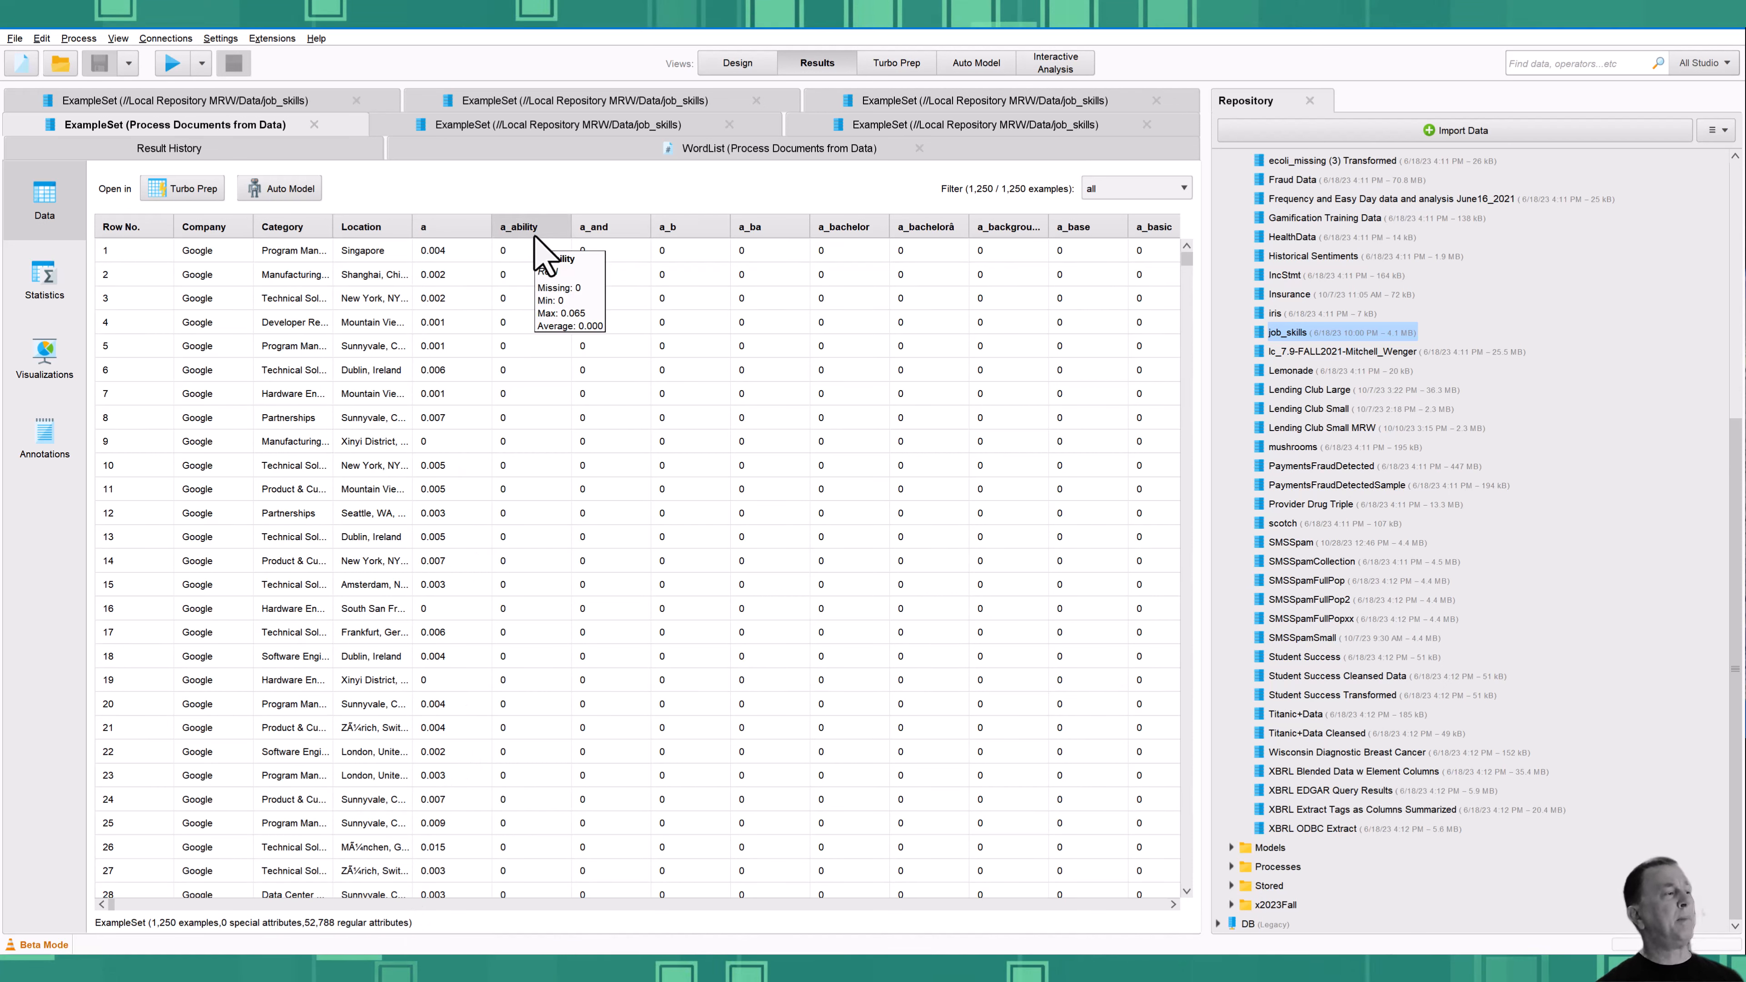
mouse_move(434, 236)
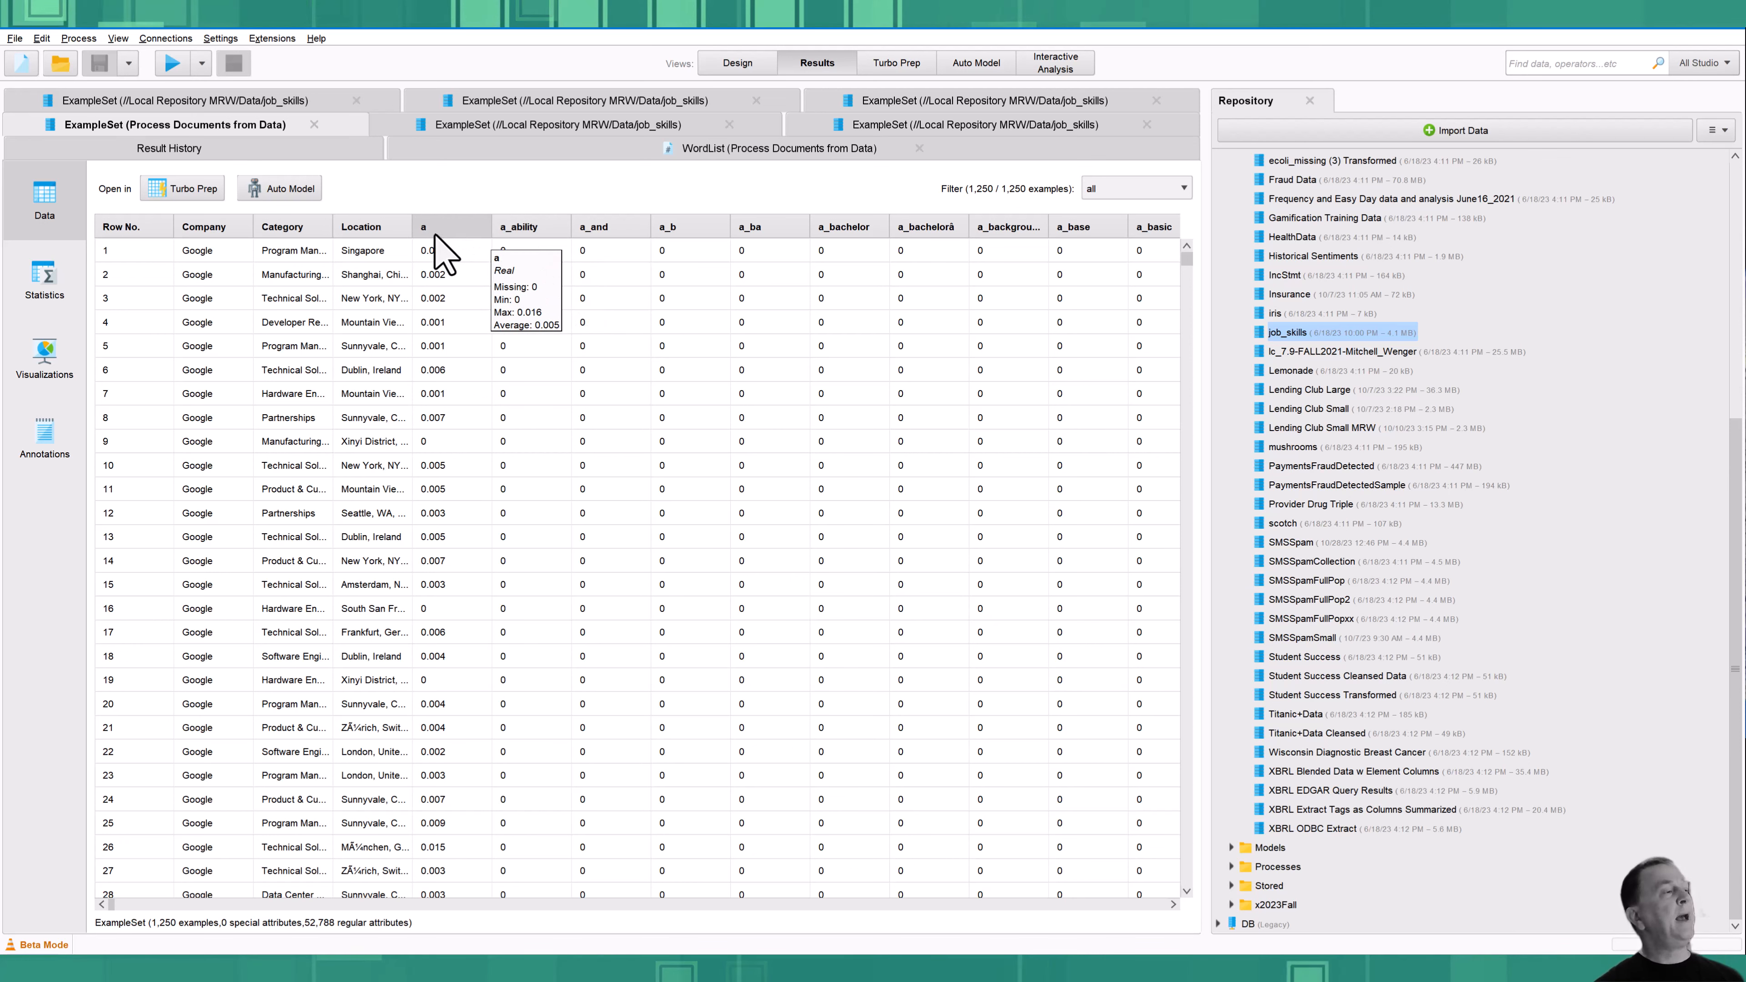
Set the max length of Generate n-Grams (Terms) inside Process Documents from Data to 3
click(742, 67)
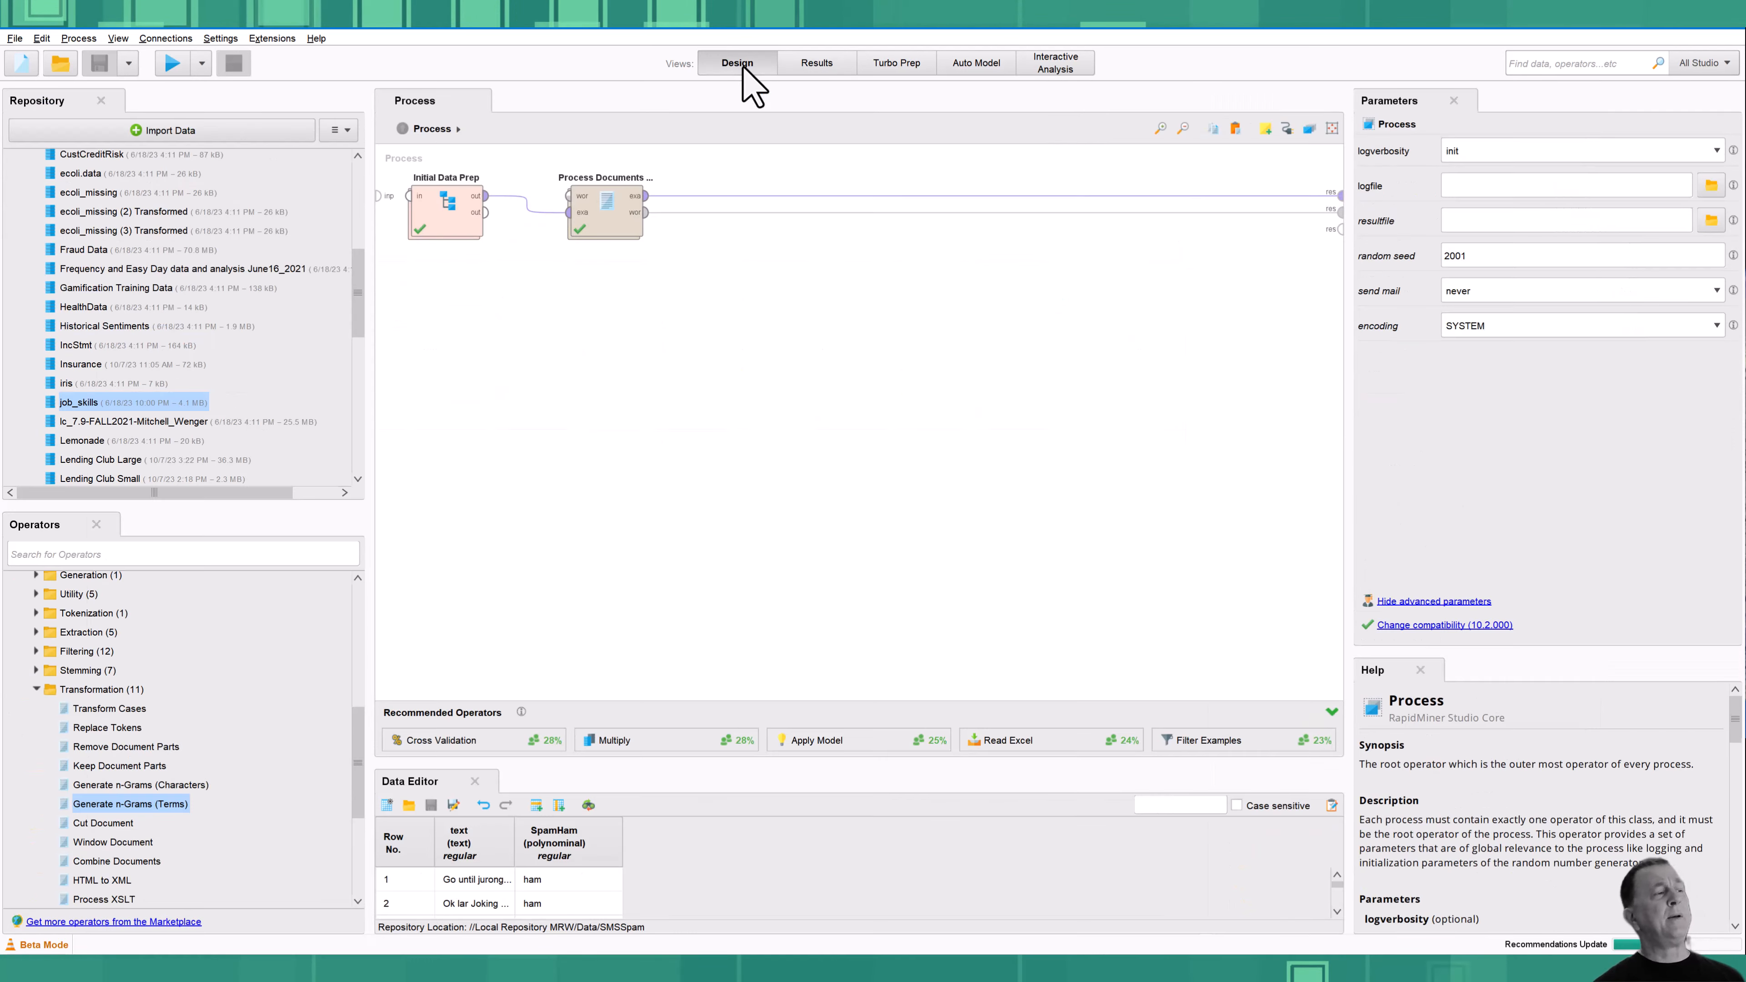
click(599, 227)
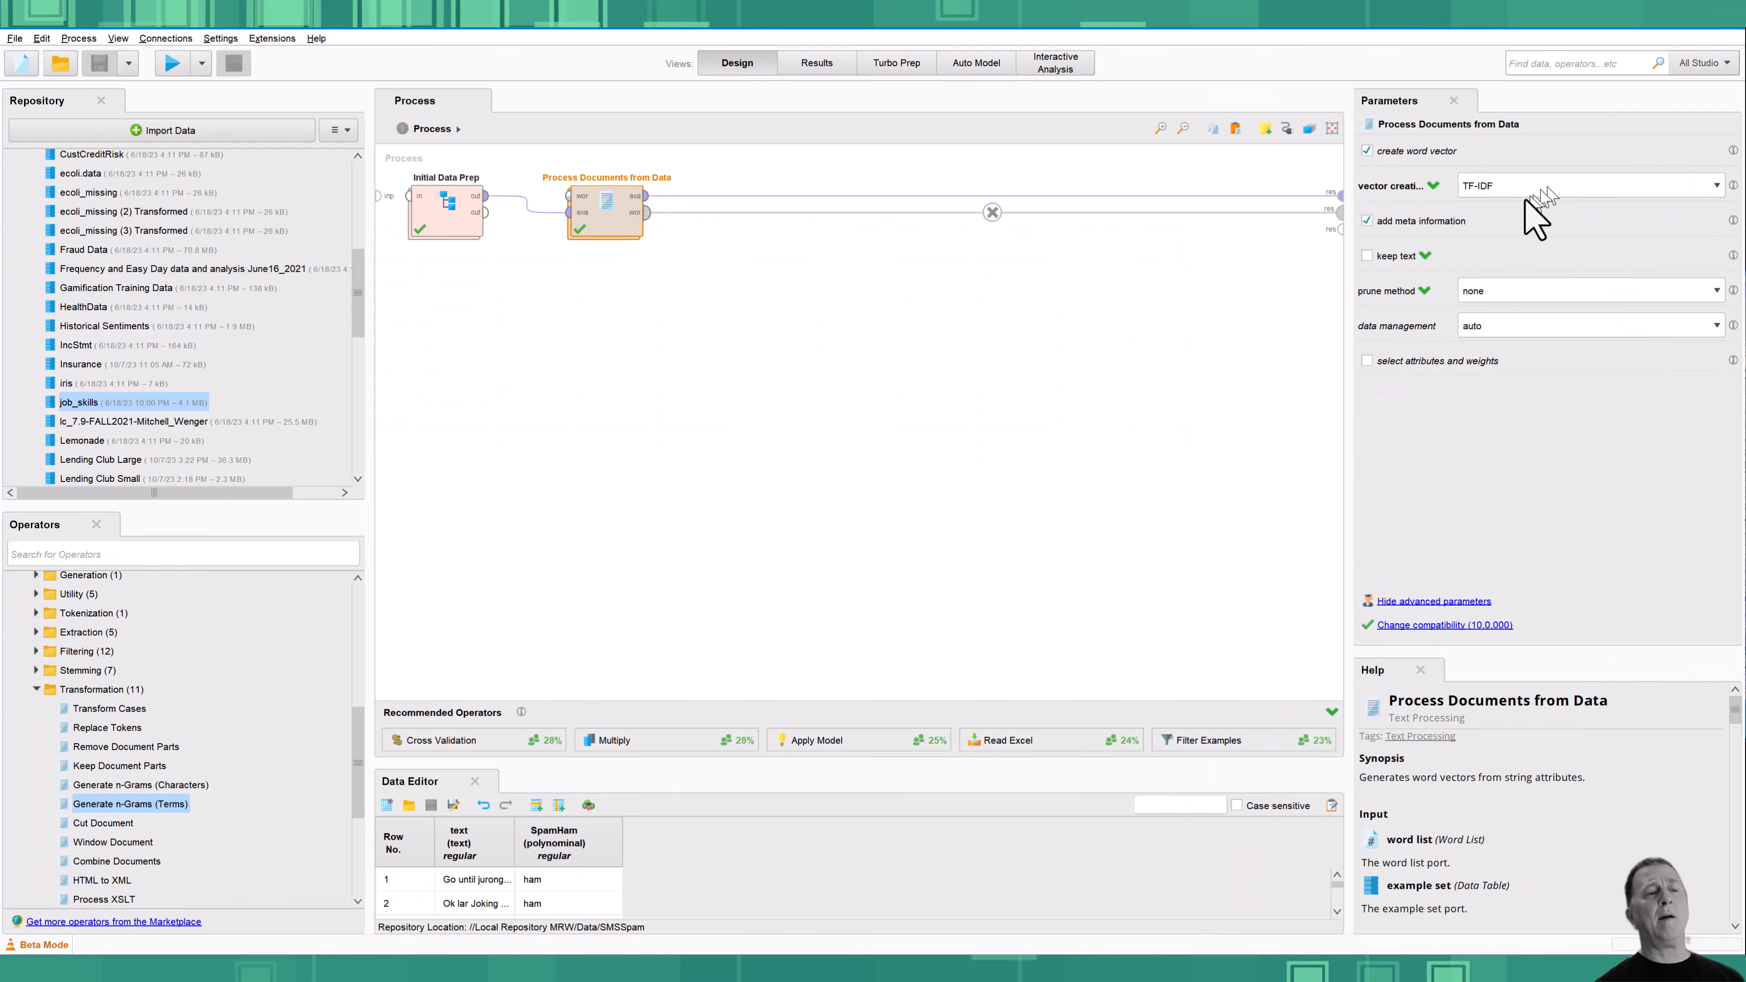
double_click(596, 209)
click(893, 208)
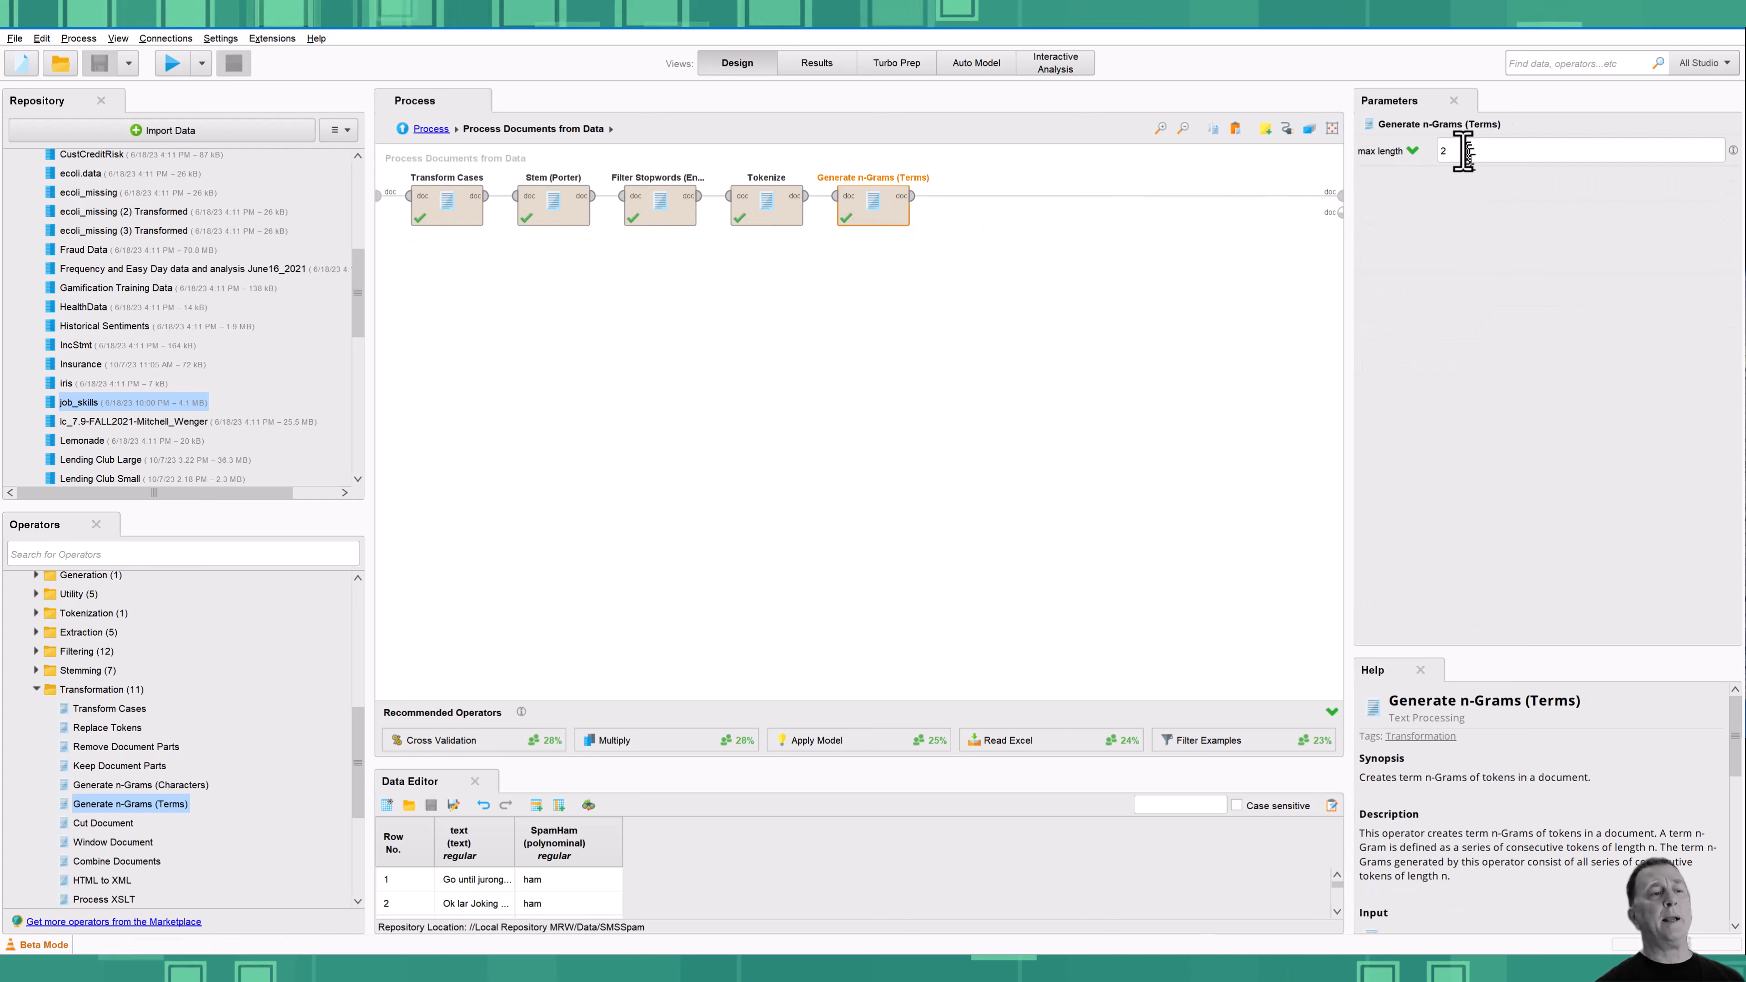
double_click(1456, 151)
text(3)
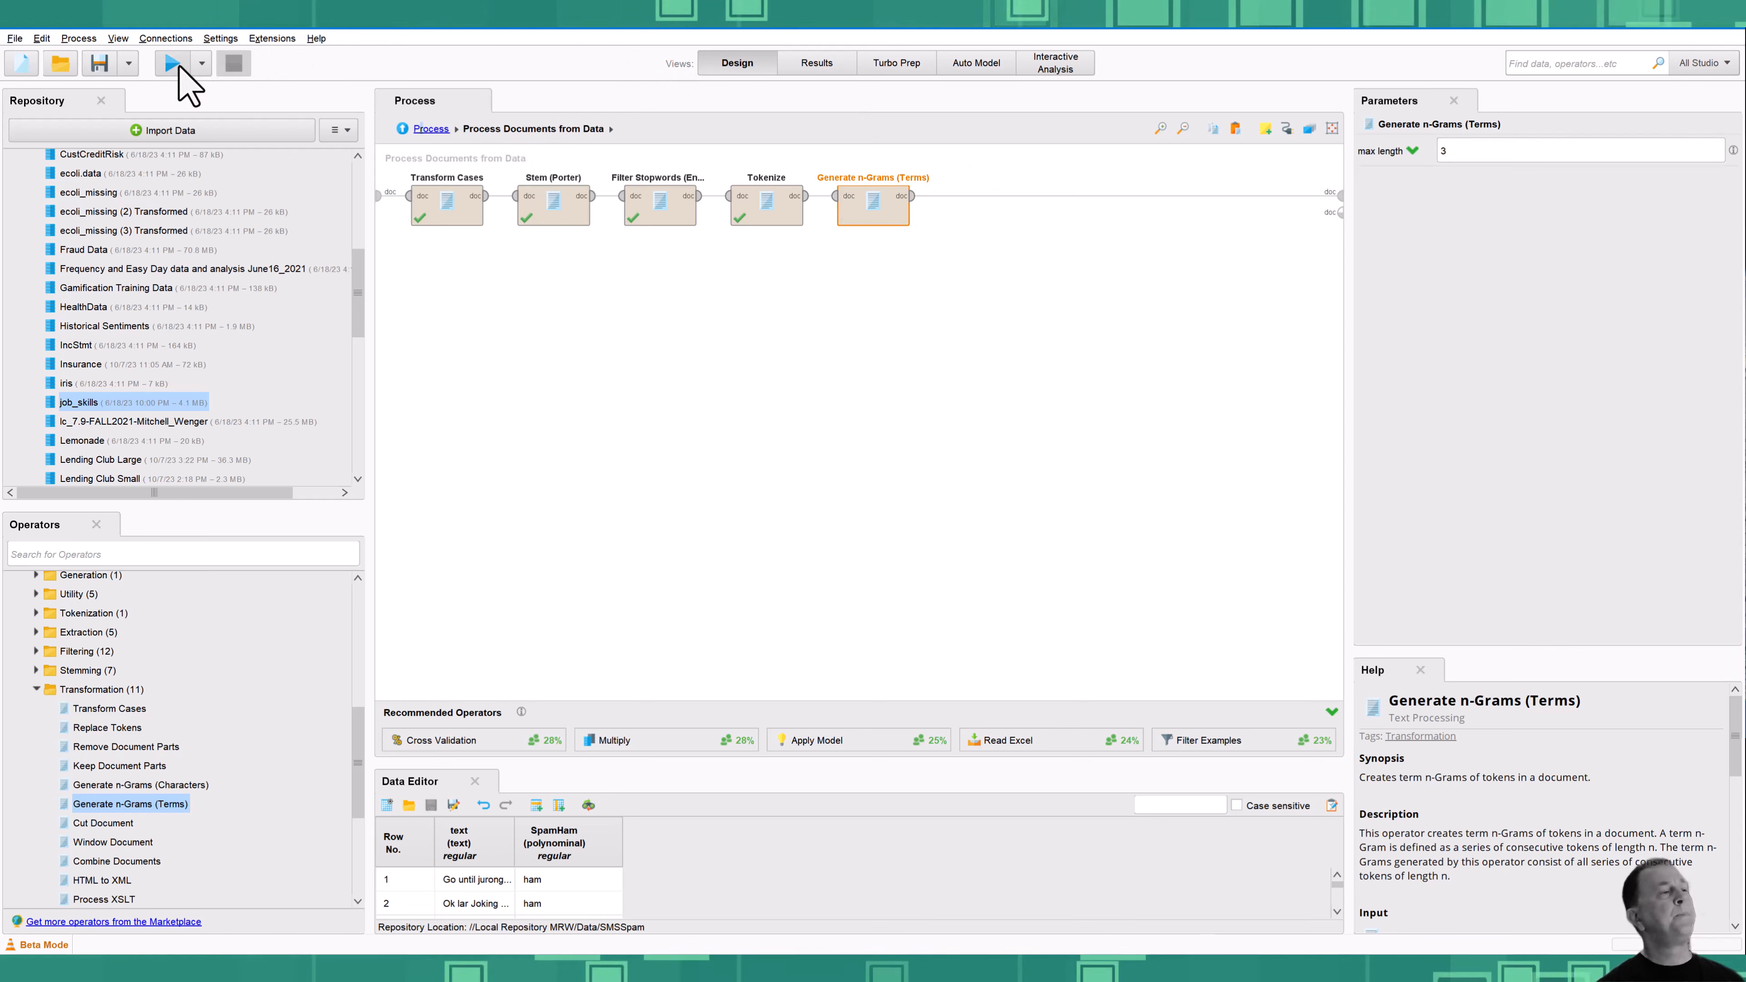
Save and rerun the process from its top level, and inspect the Process Documents example set through its last attribute columns
click(401, 127)
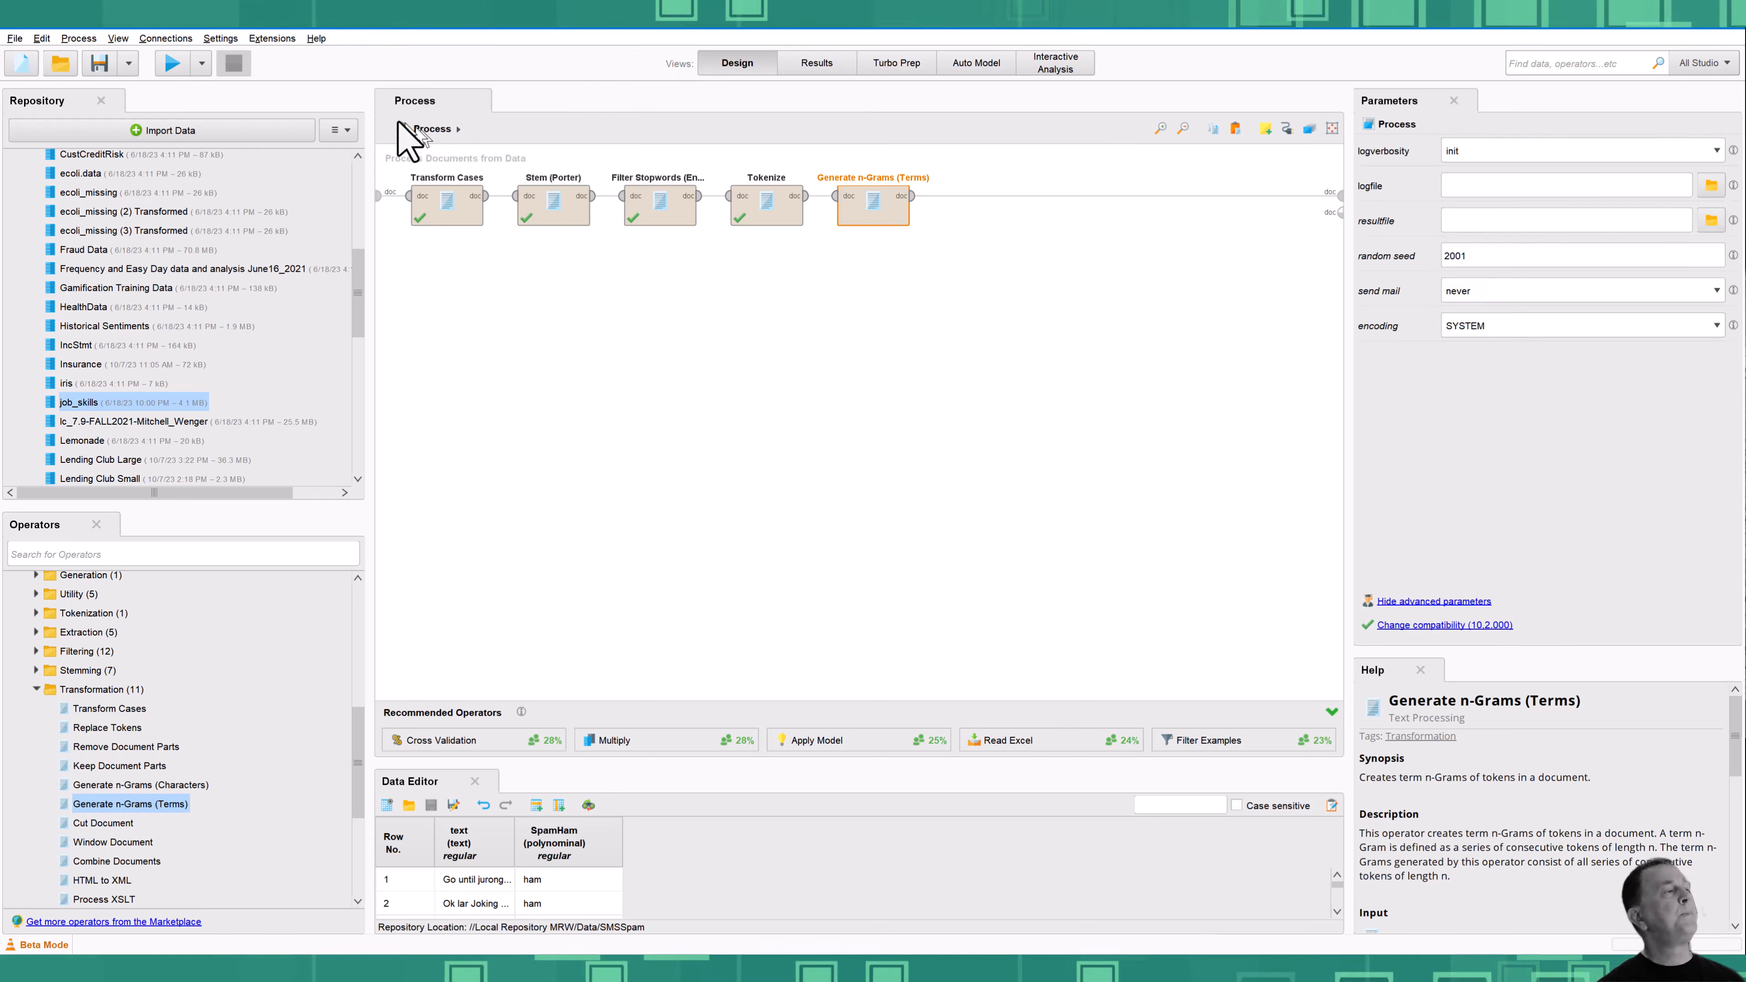
click(172, 63)
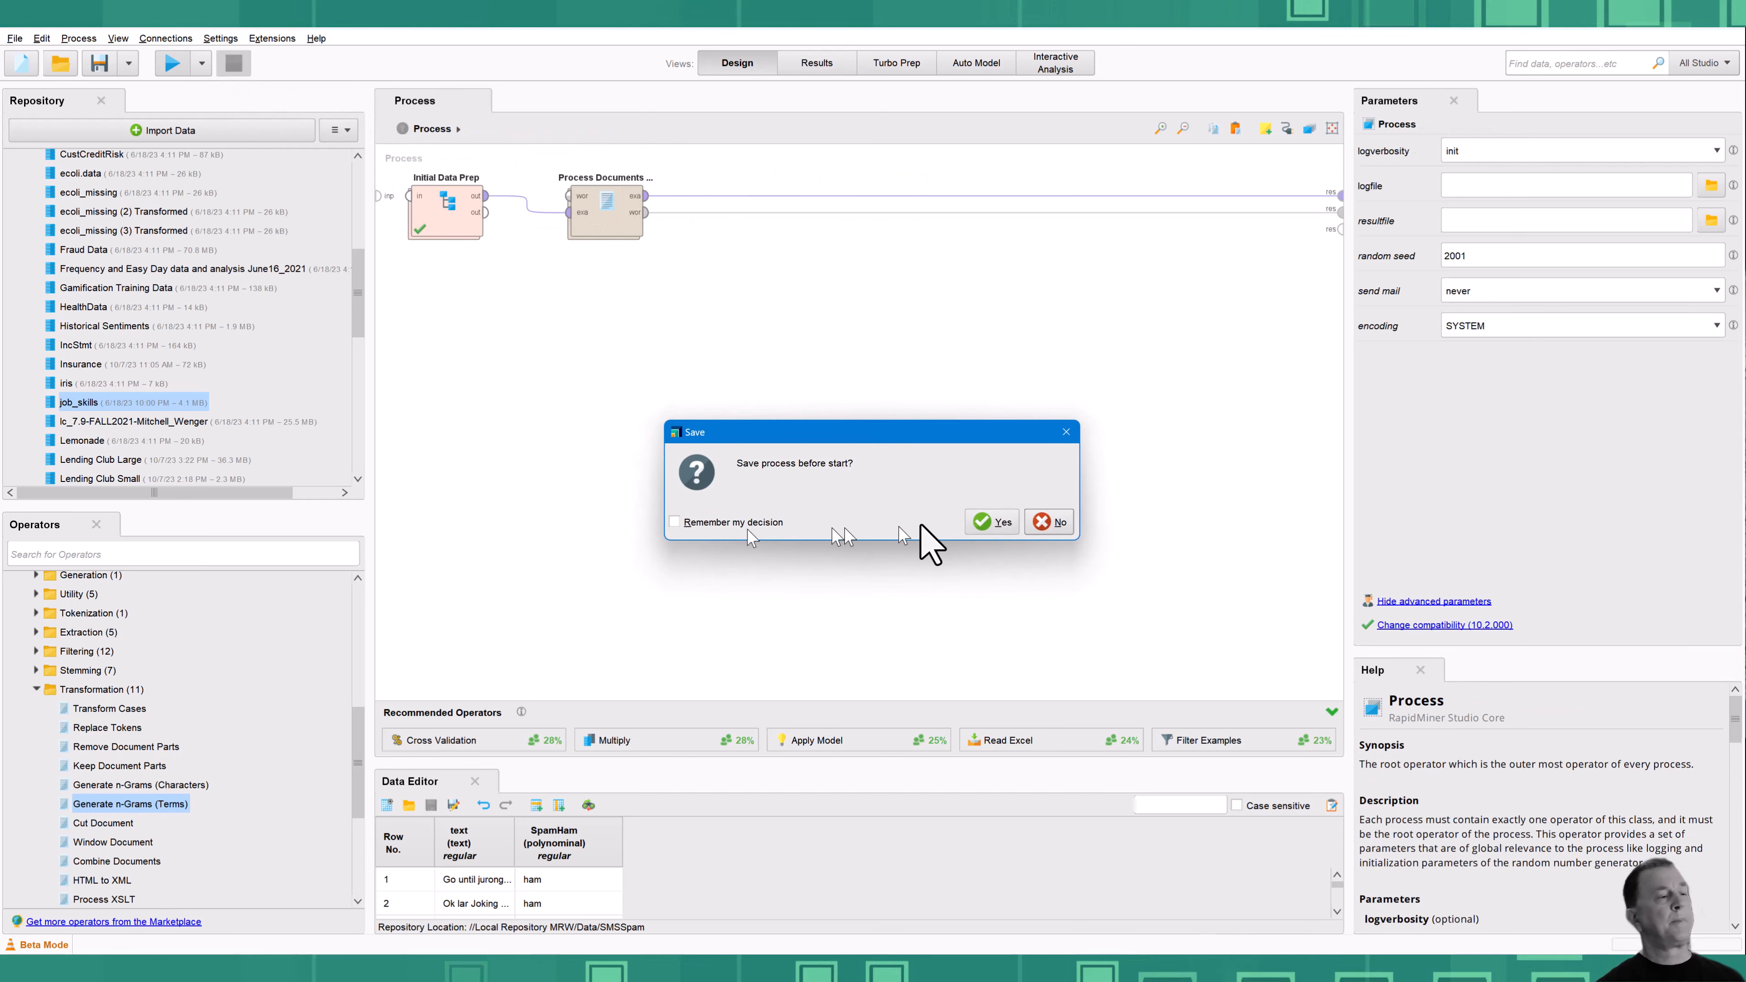
click(995, 522)
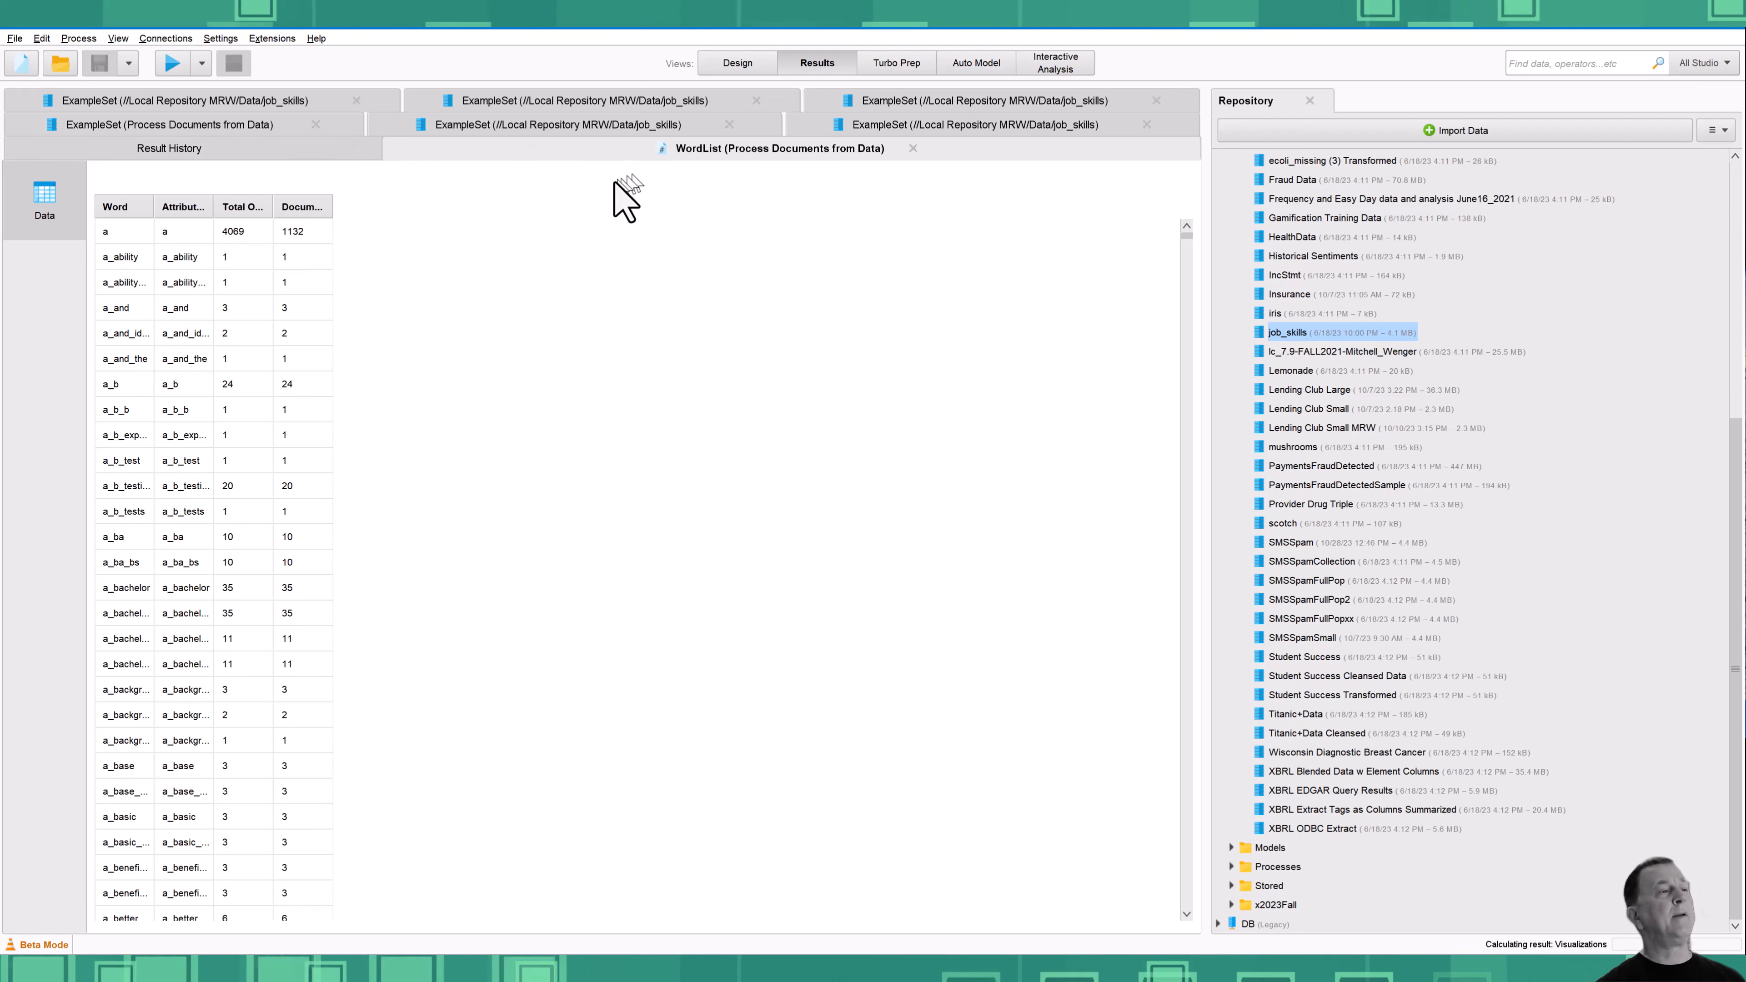
click(263, 123)
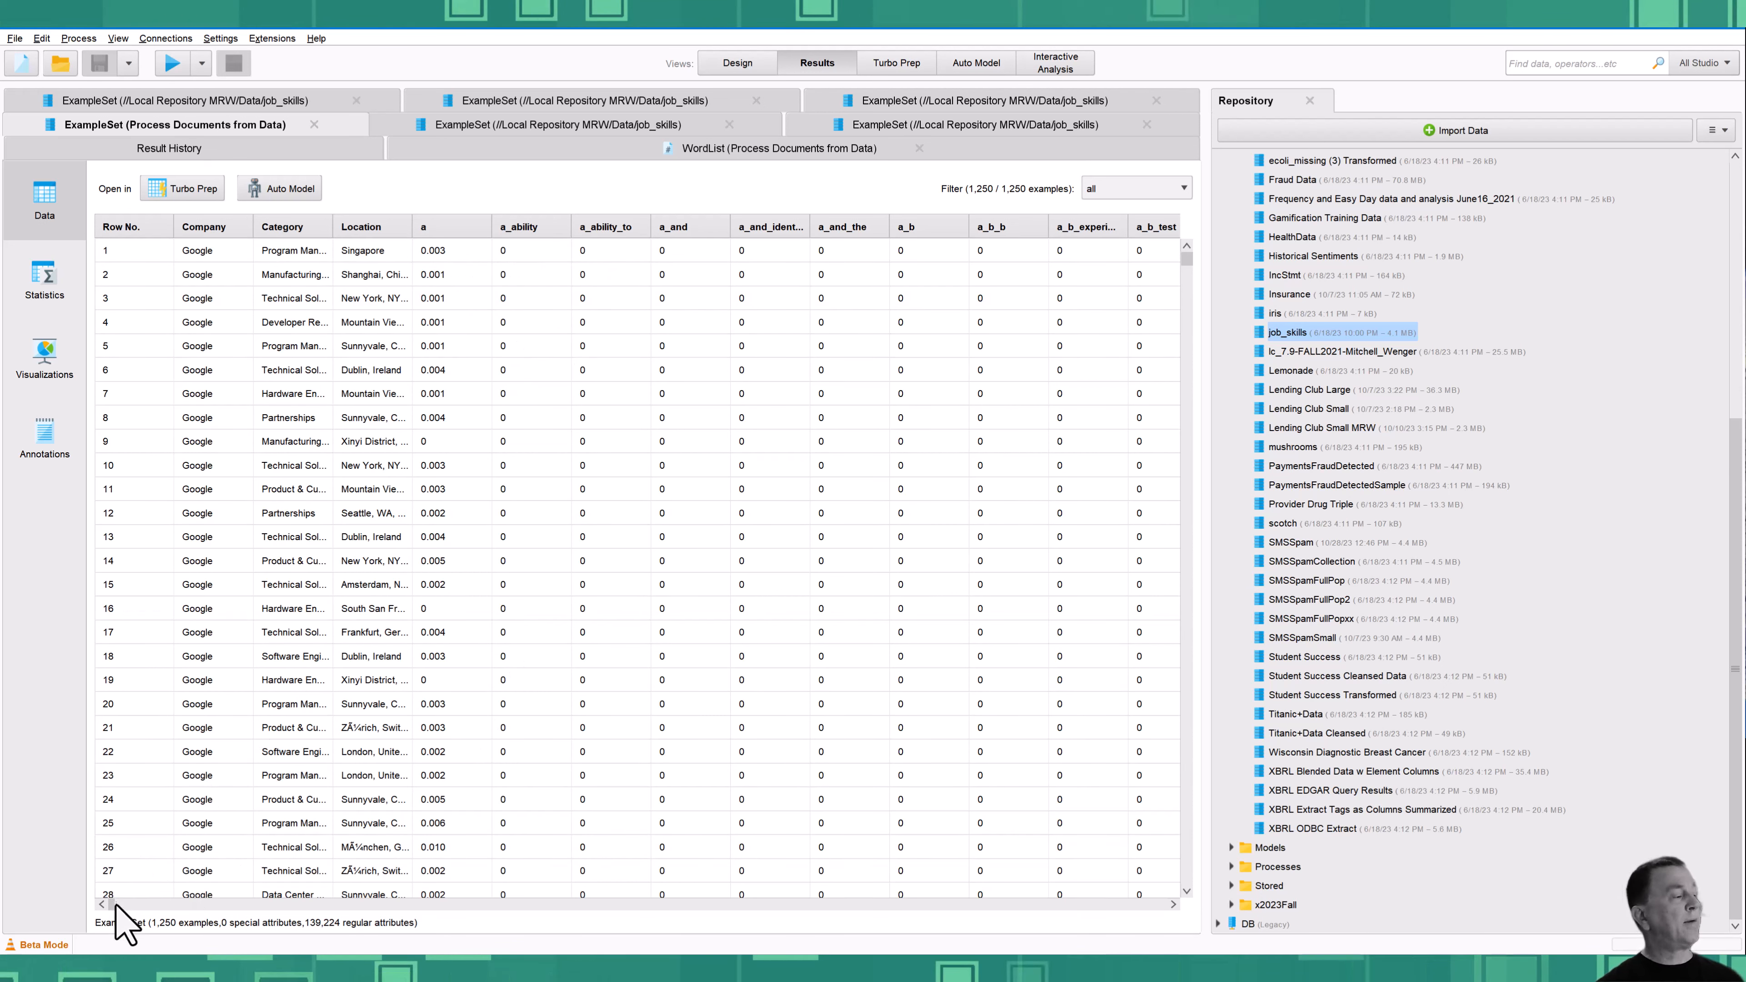
drag(113, 906, 1176, 903)
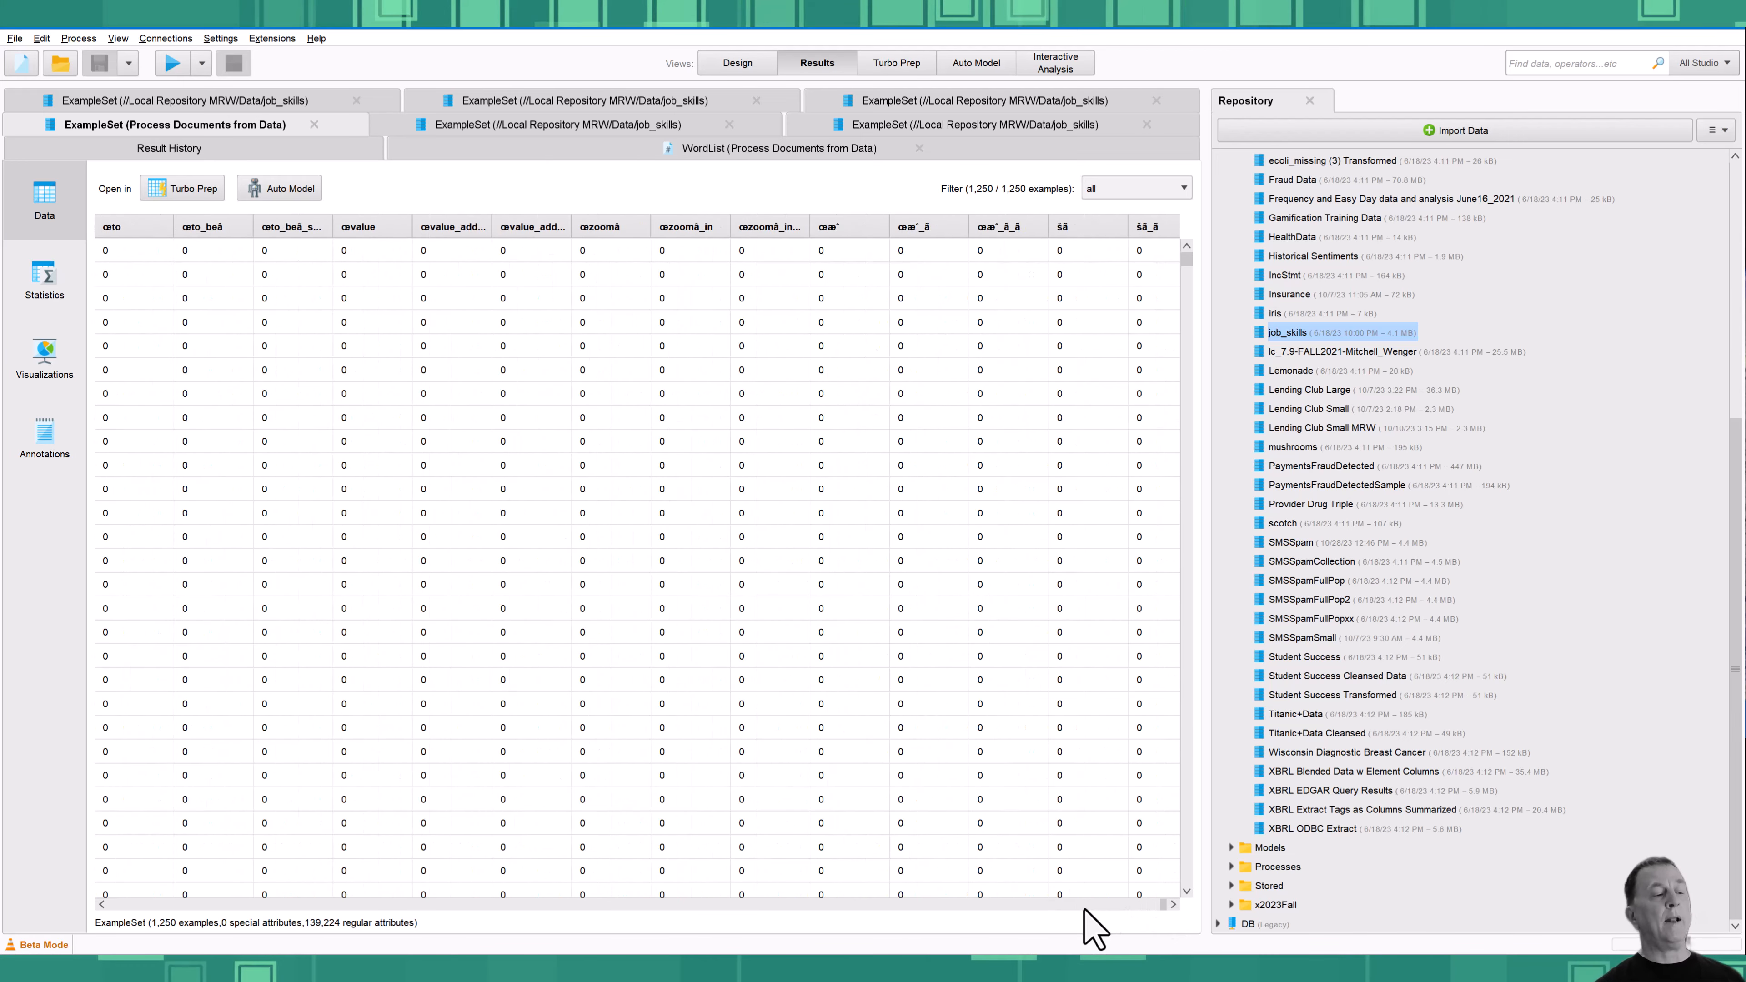
Delete the Generate n-Grams (Terms) operator from the Process Documents from Data subprocess and select Tokenize
click(737, 63)
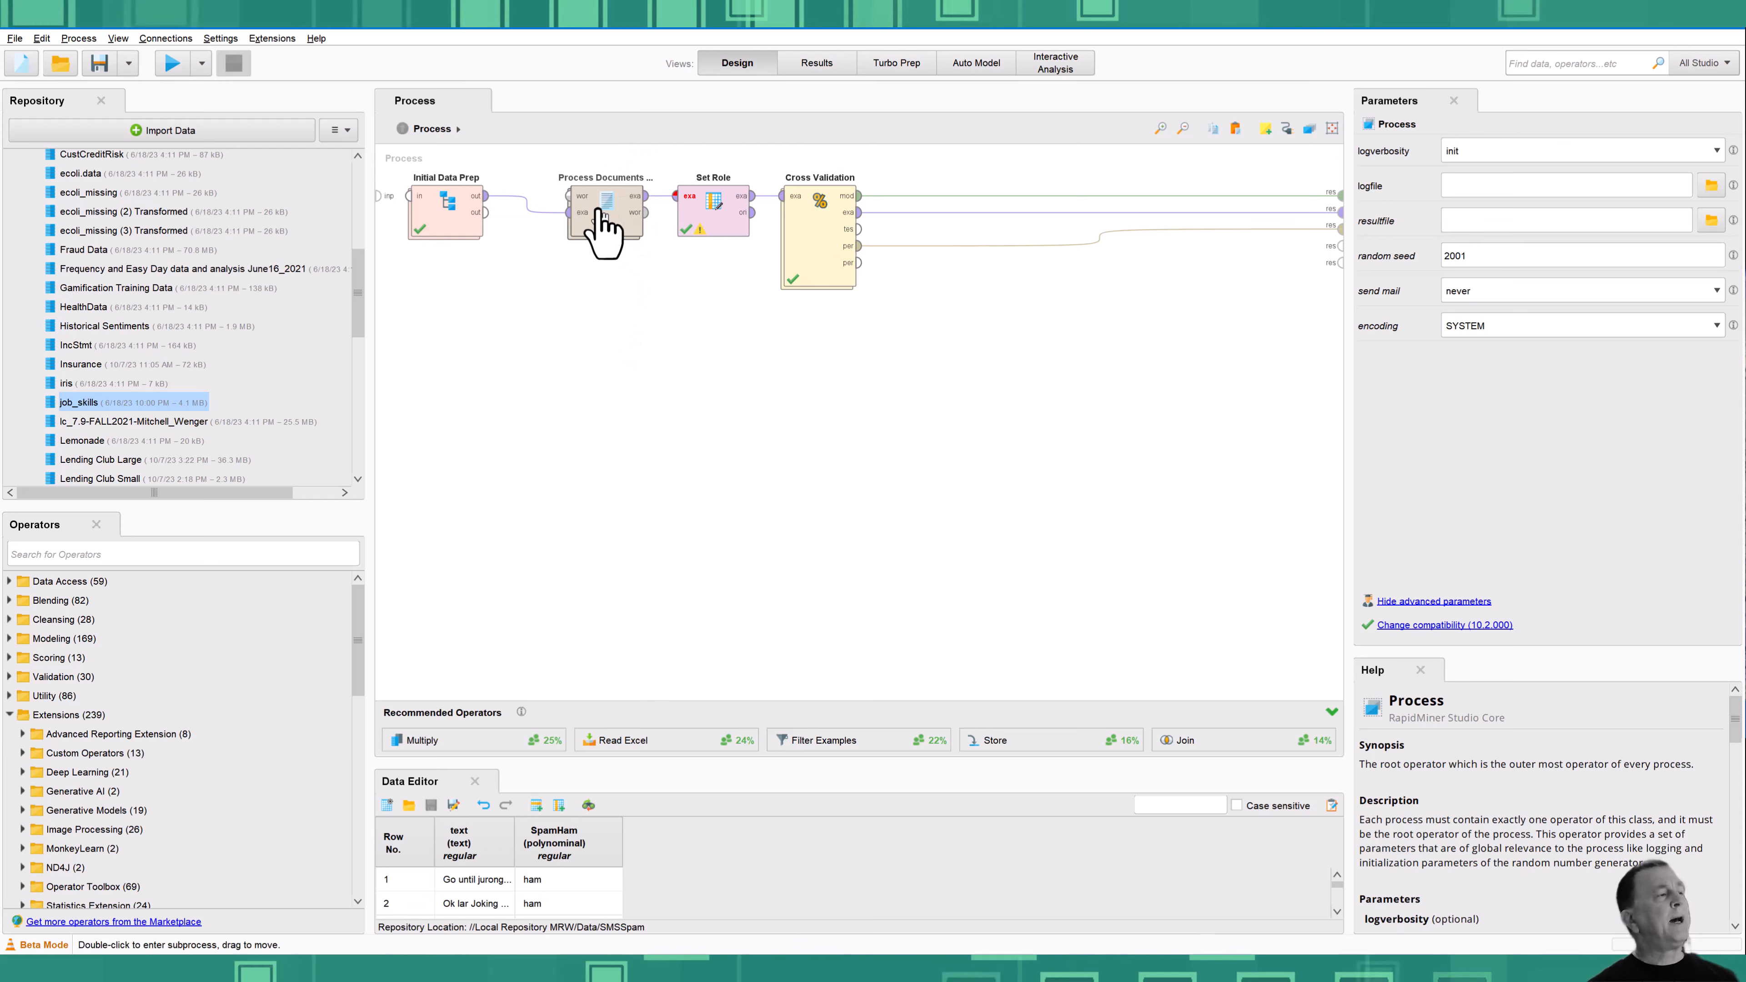
click(600, 221)
double_click(600, 222)
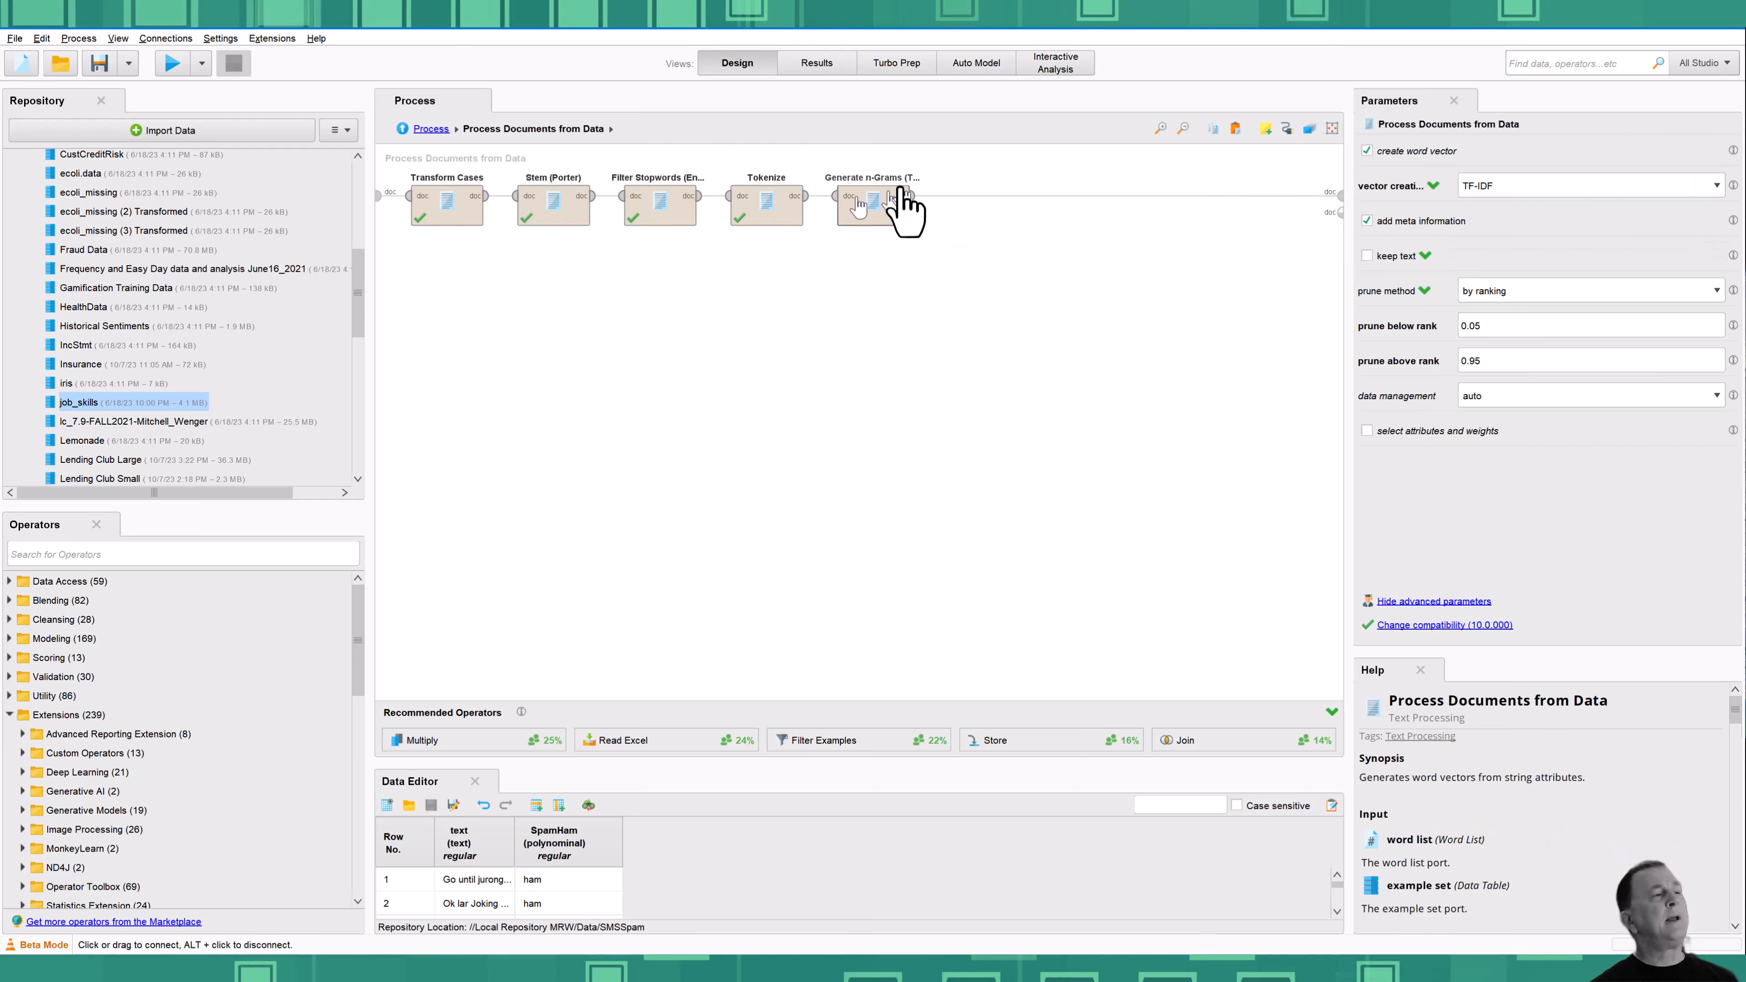
click(885, 207)
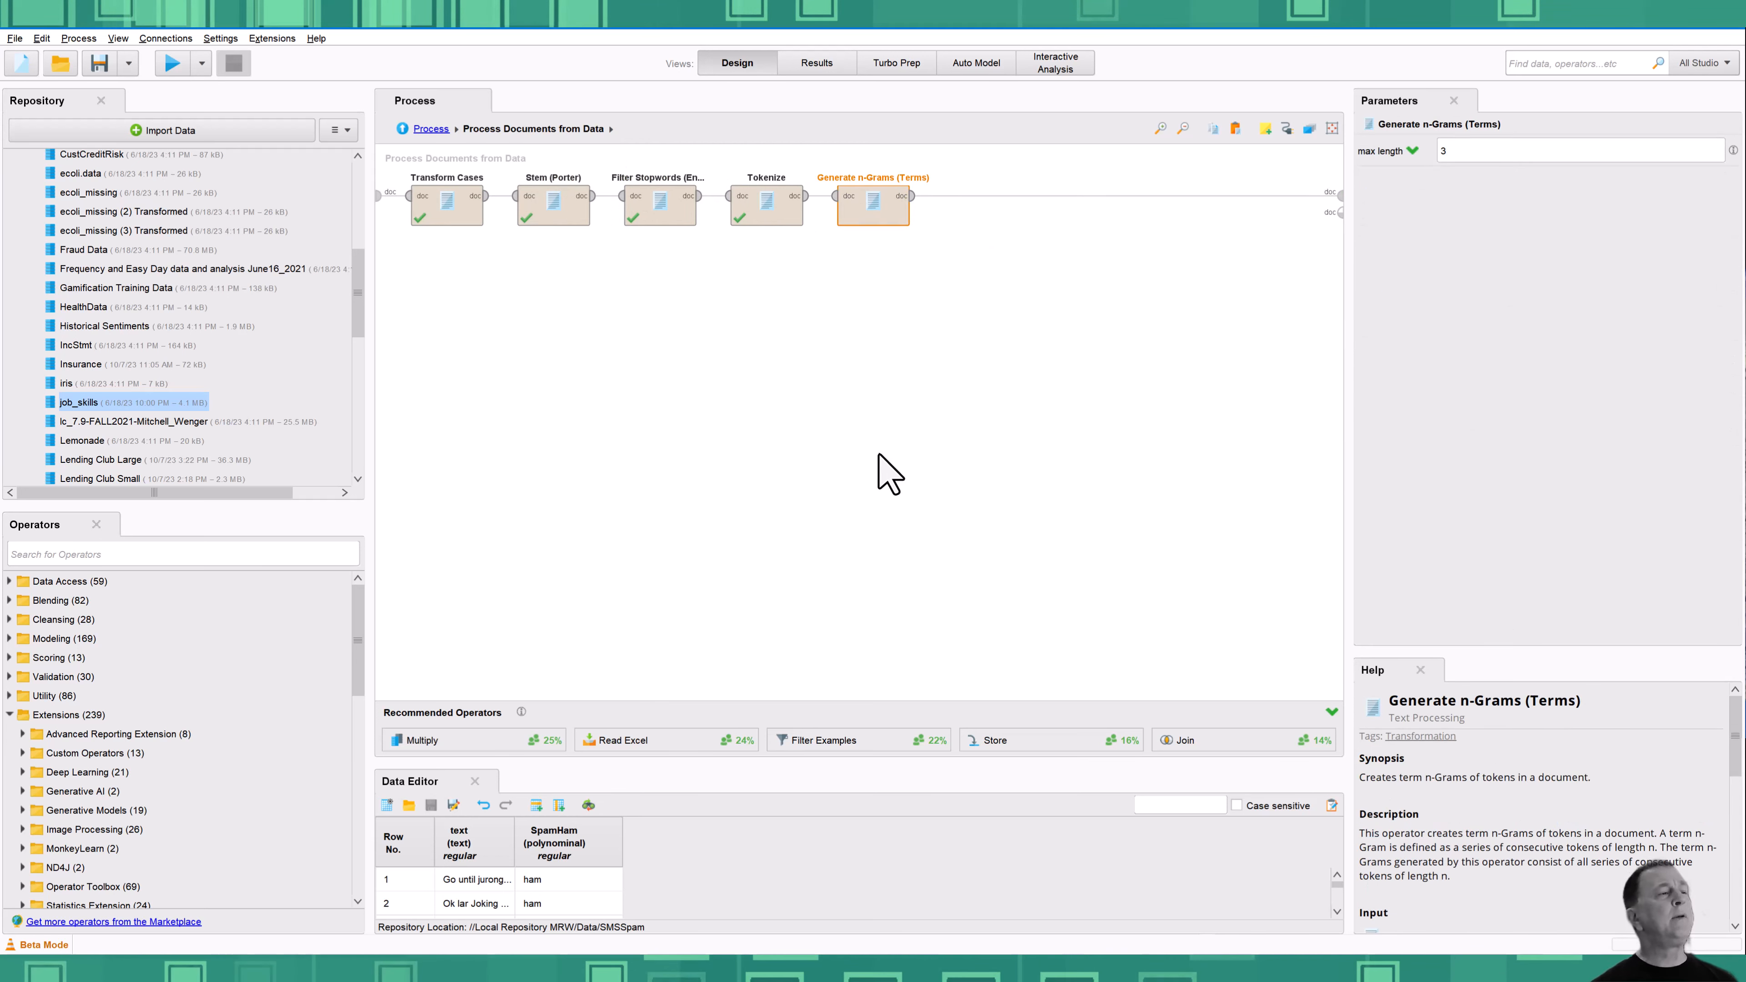
key(Delete)
click(764, 219)
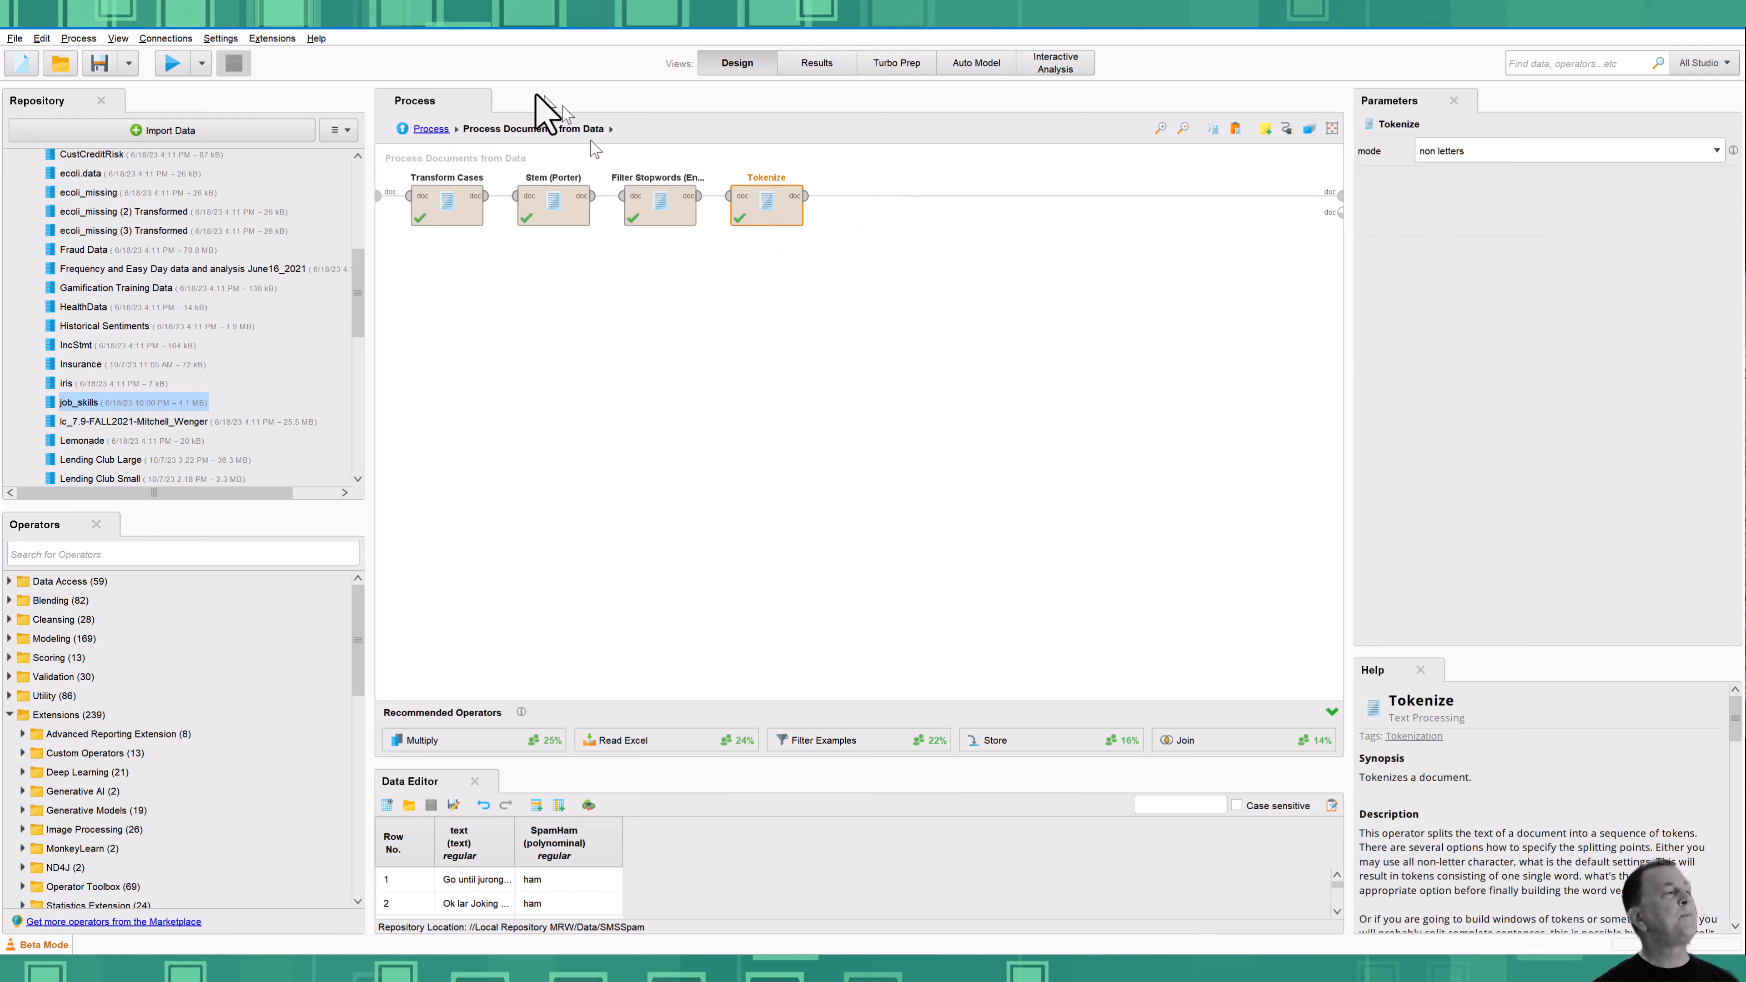
Return to the top level of the process and open the Cross Validation operator's training and testing subprocesses
click(420, 129)
click(830, 260)
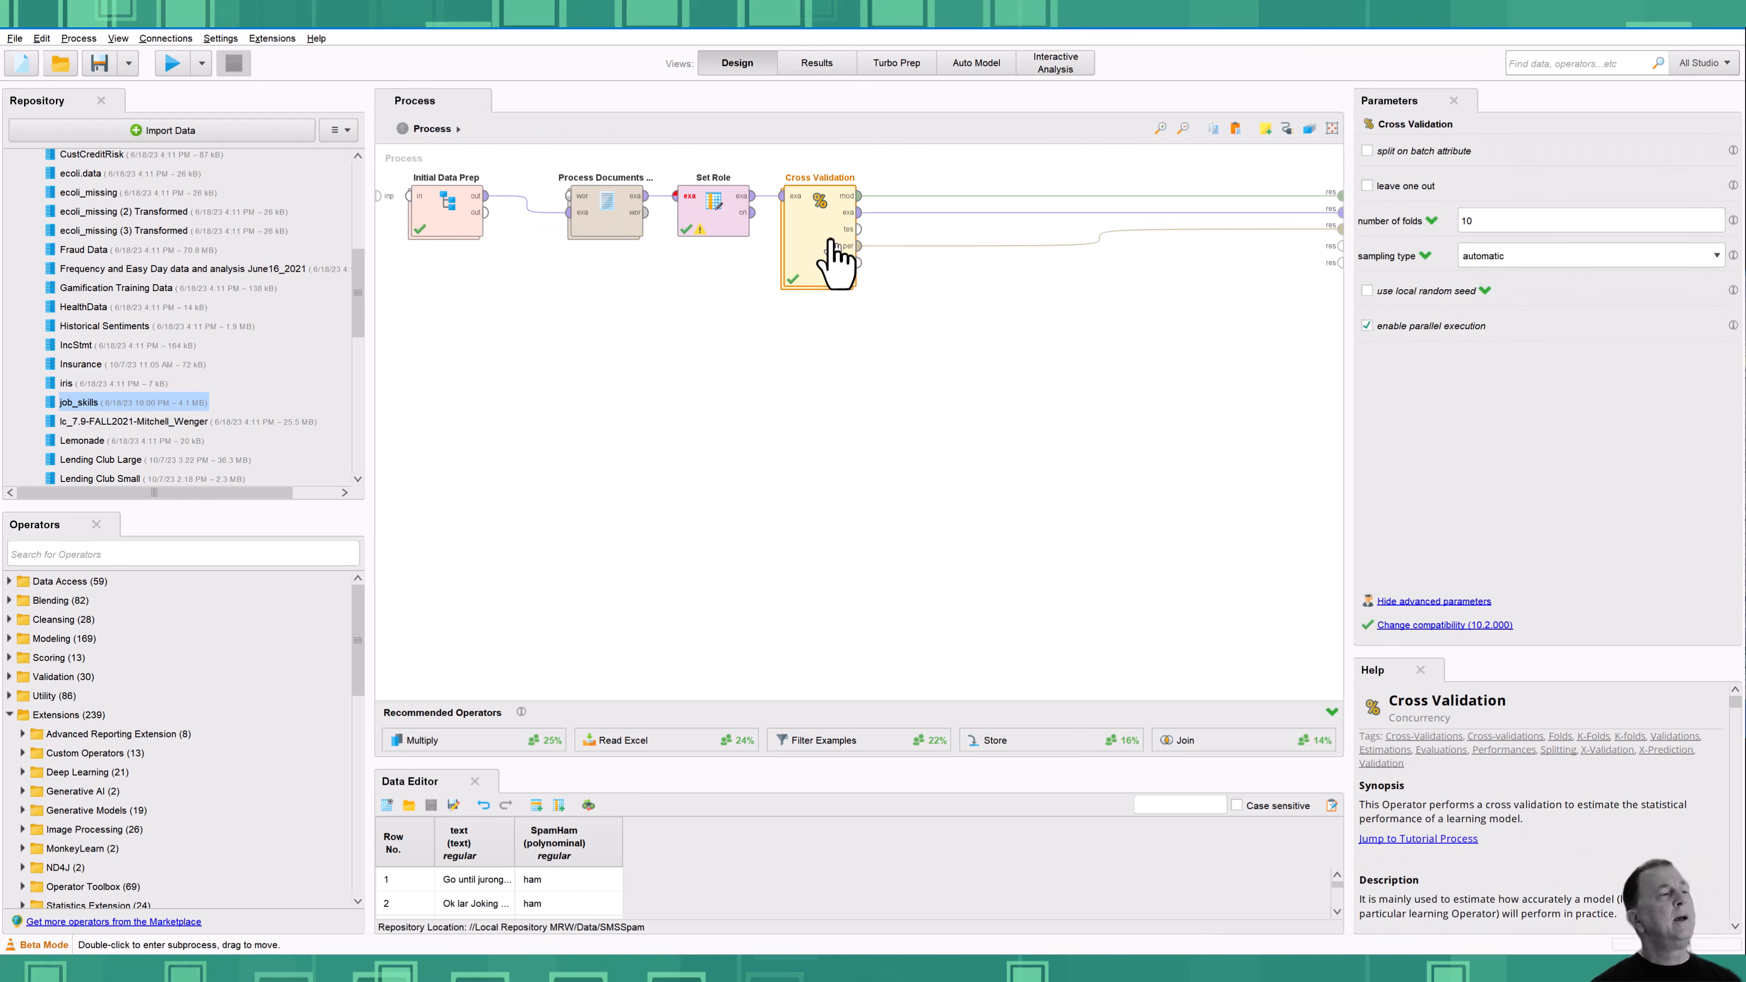
double_click(830, 260)
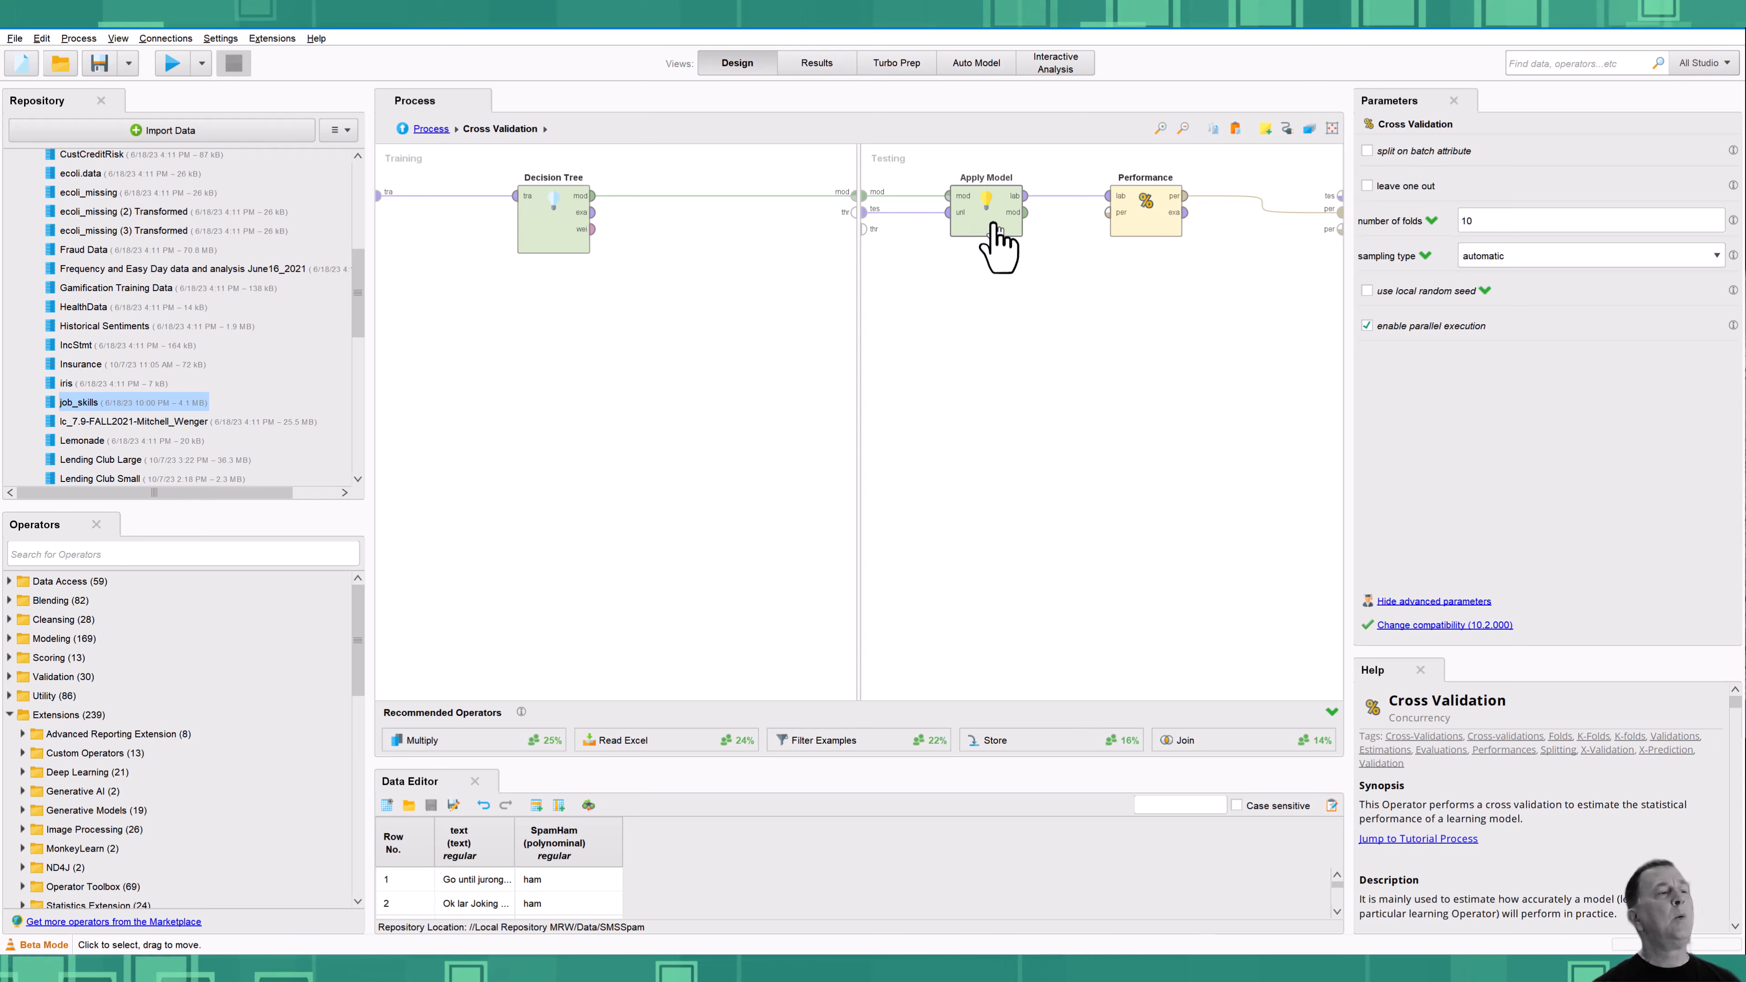
Review the Apply Model and Performance operators' parameters, check the top level of the process, and reopen the Cross Validation subprocesses
click(993, 225)
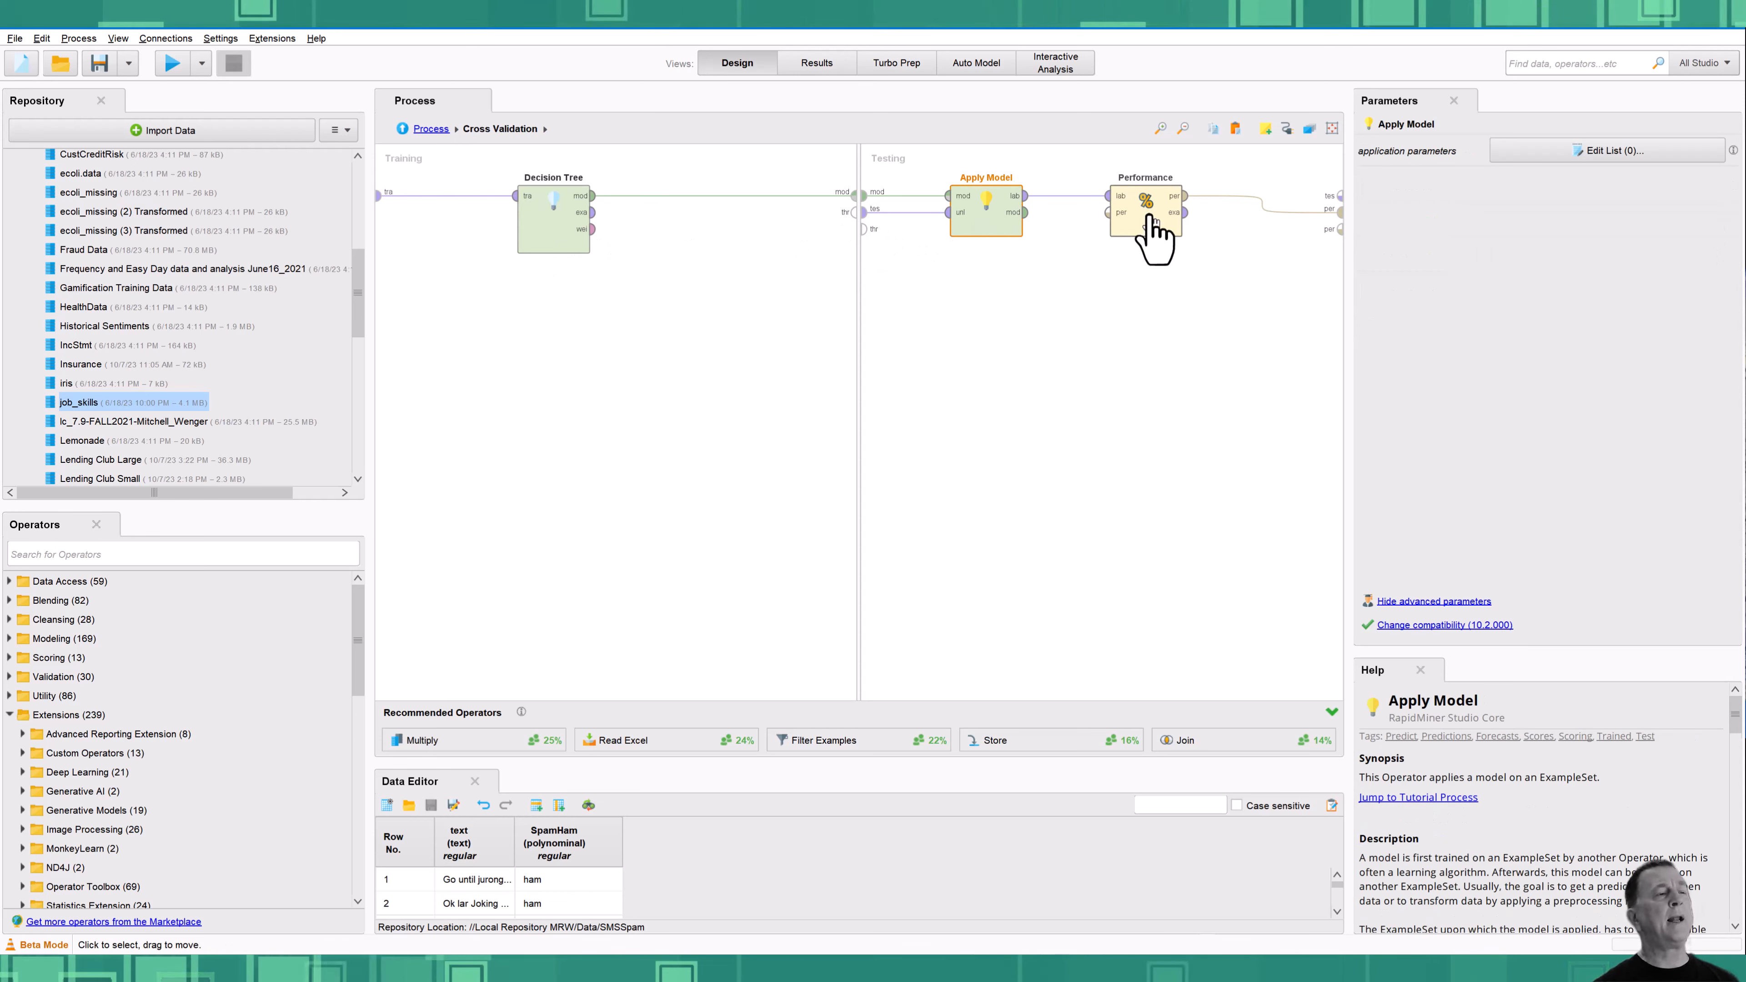
click(1154, 237)
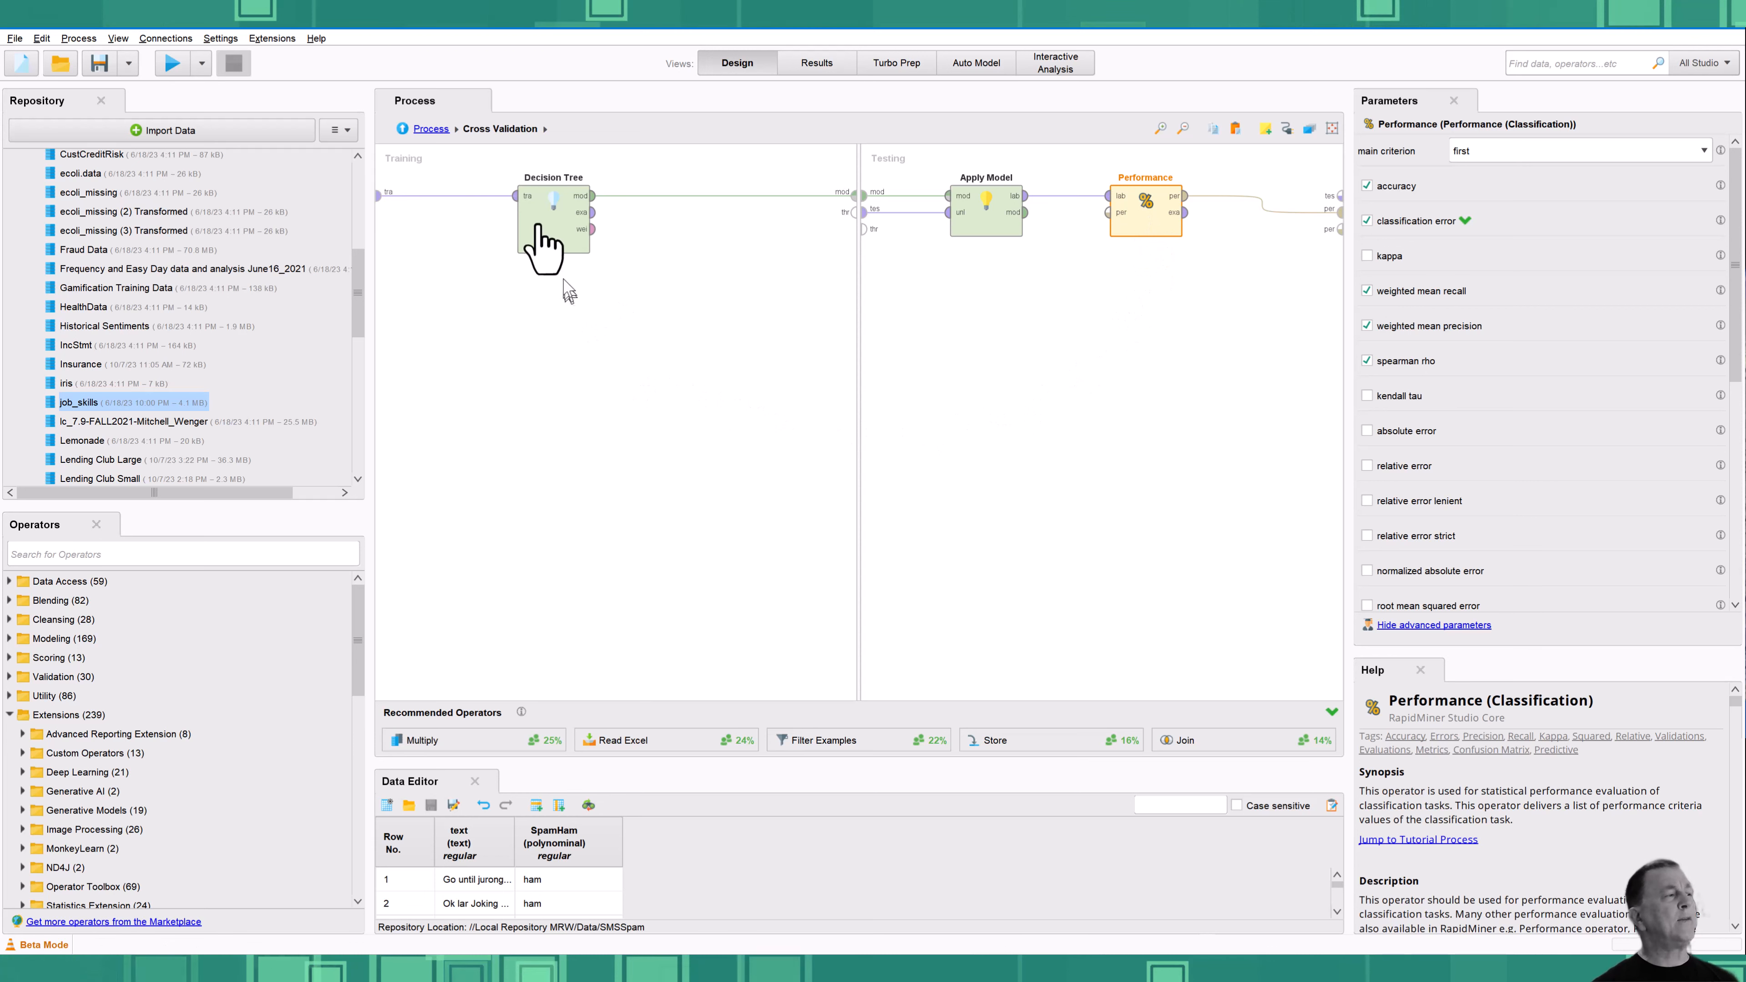
click(431, 129)
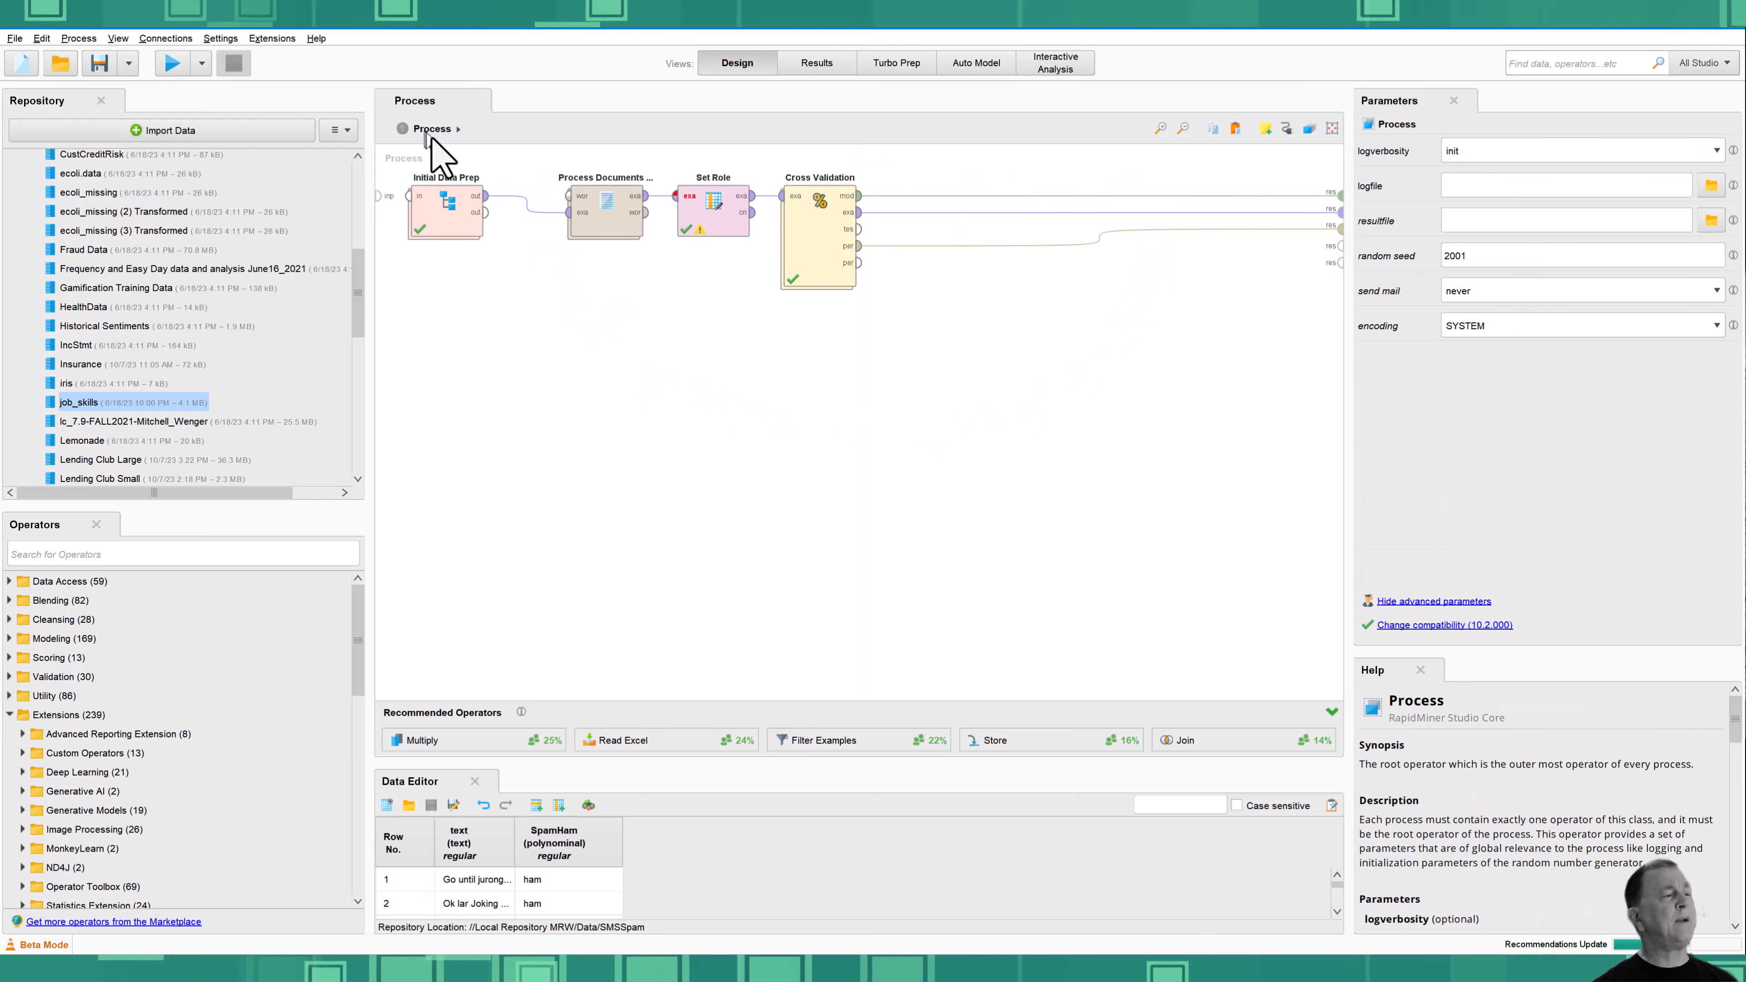
double_click(814, 265)
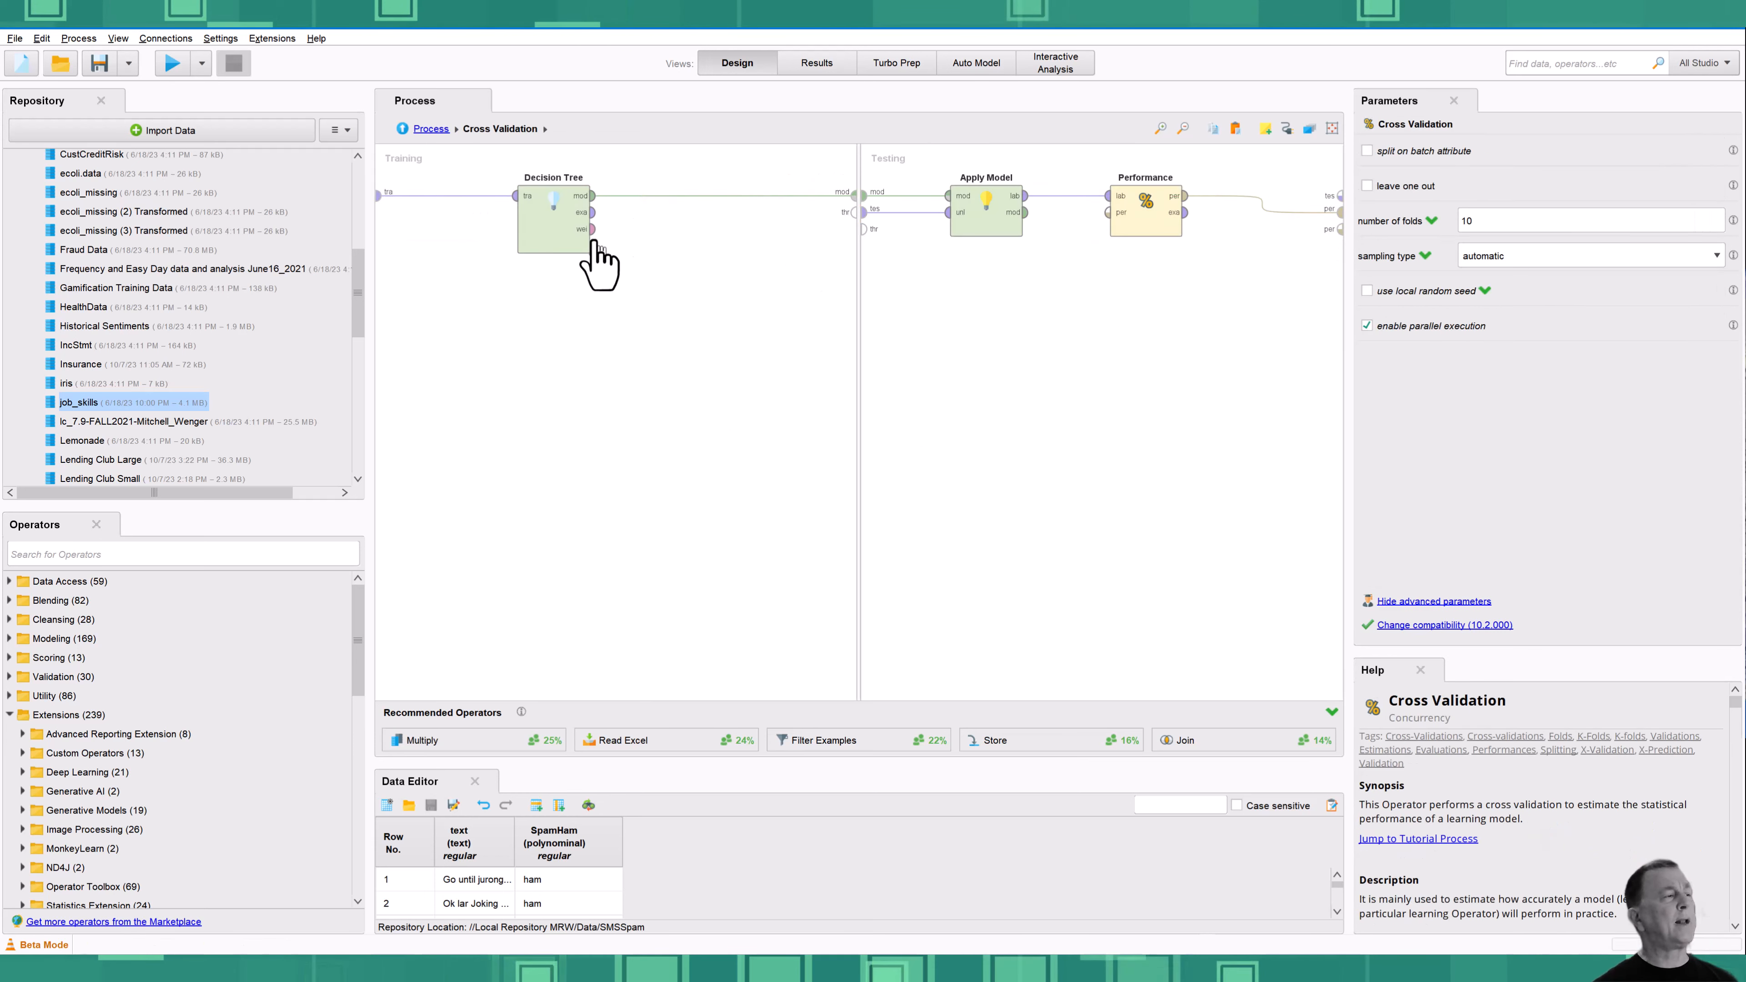
Try to pass the Decision Tree's weights output through the training subprocess and check Cross Validation's outputs at the top level
drag(592, 231, 855, 219)
click(431, 128)
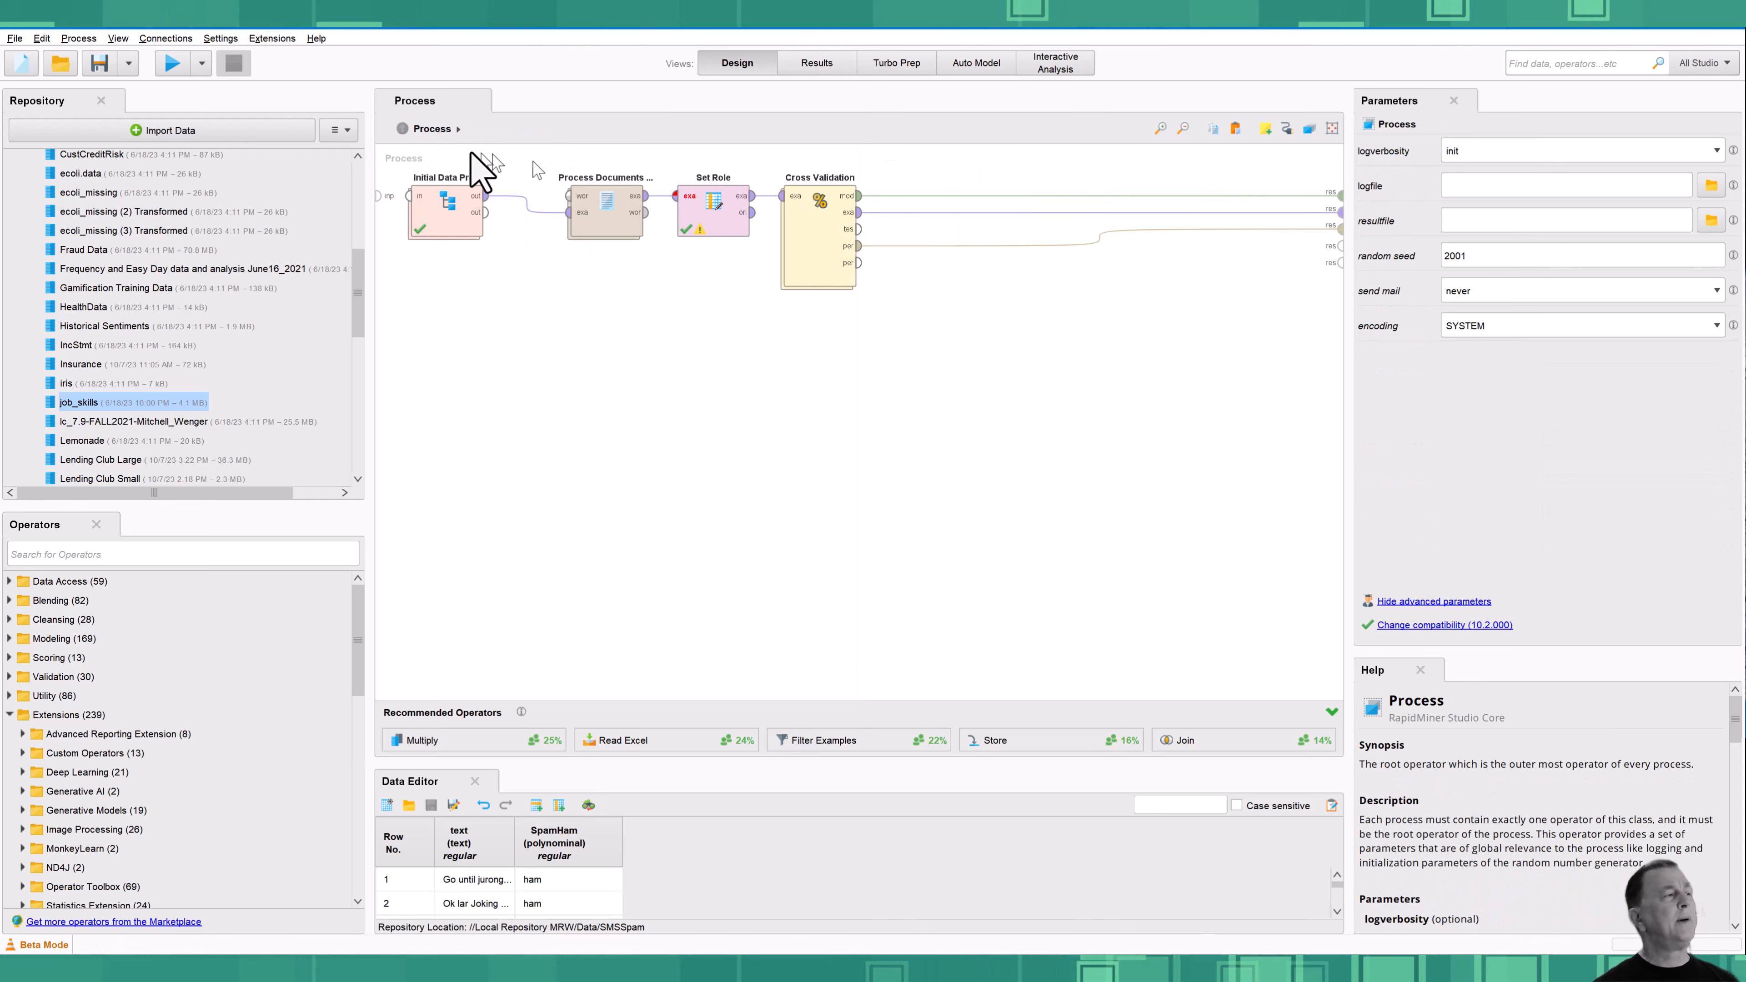
click(817, 244)
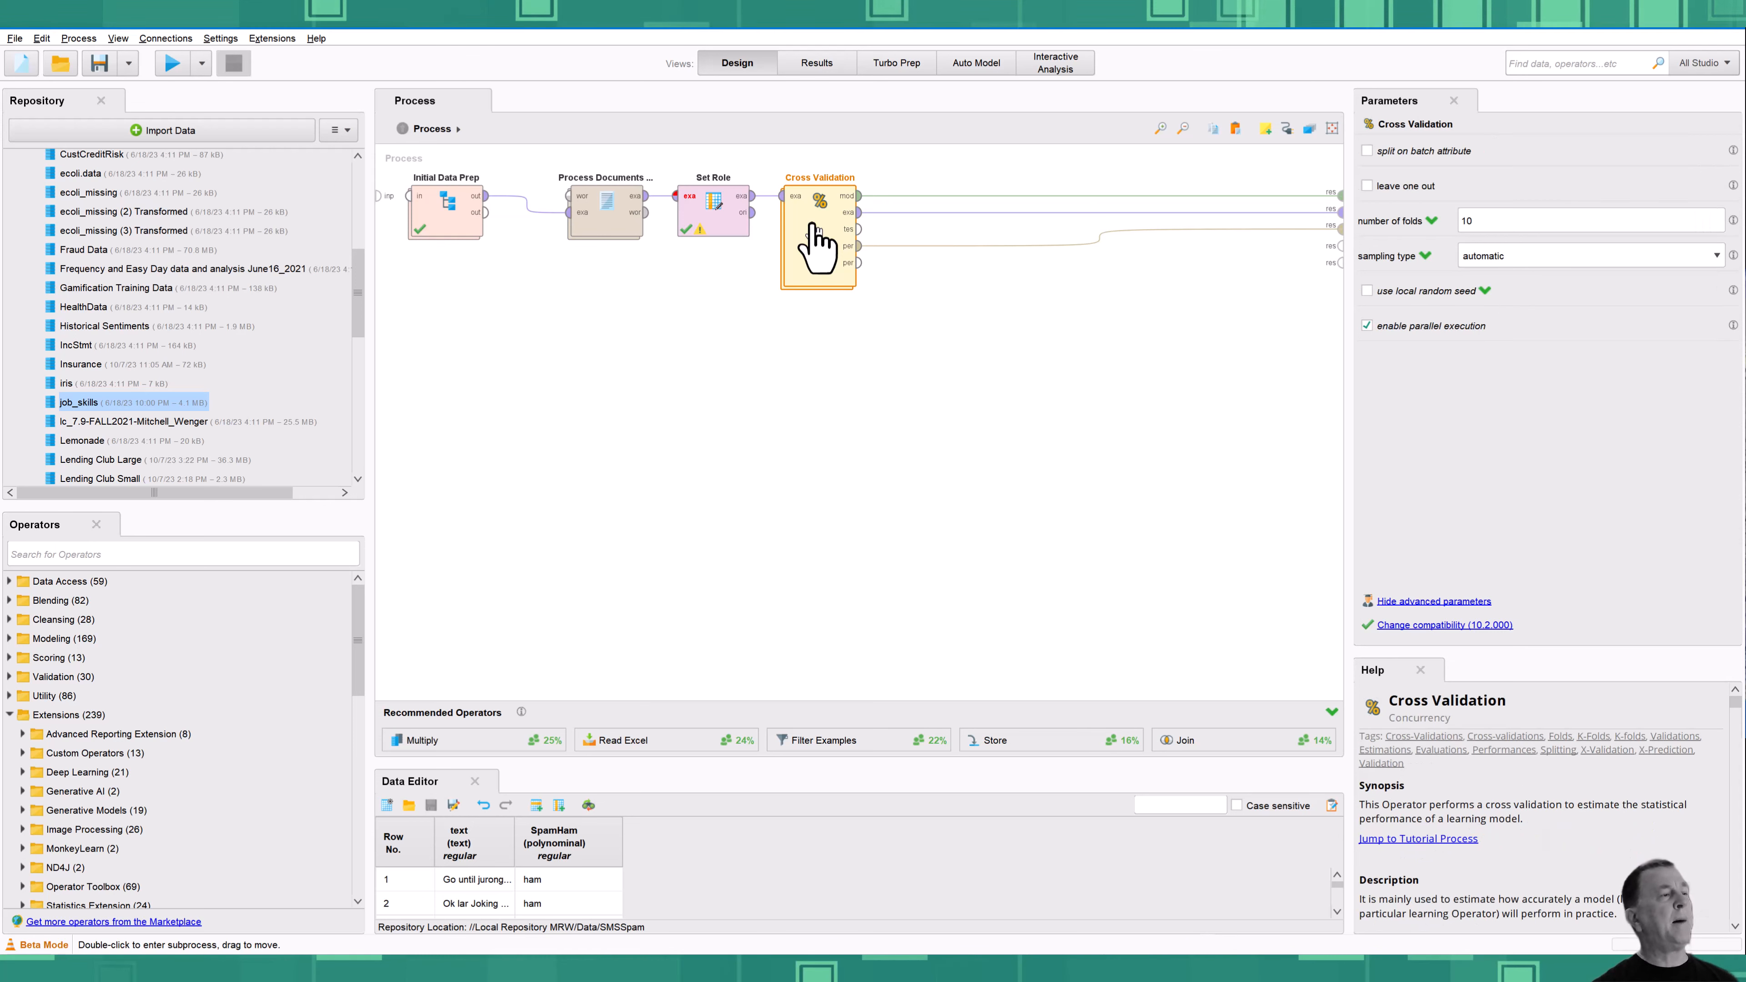
double_click(816, 244)
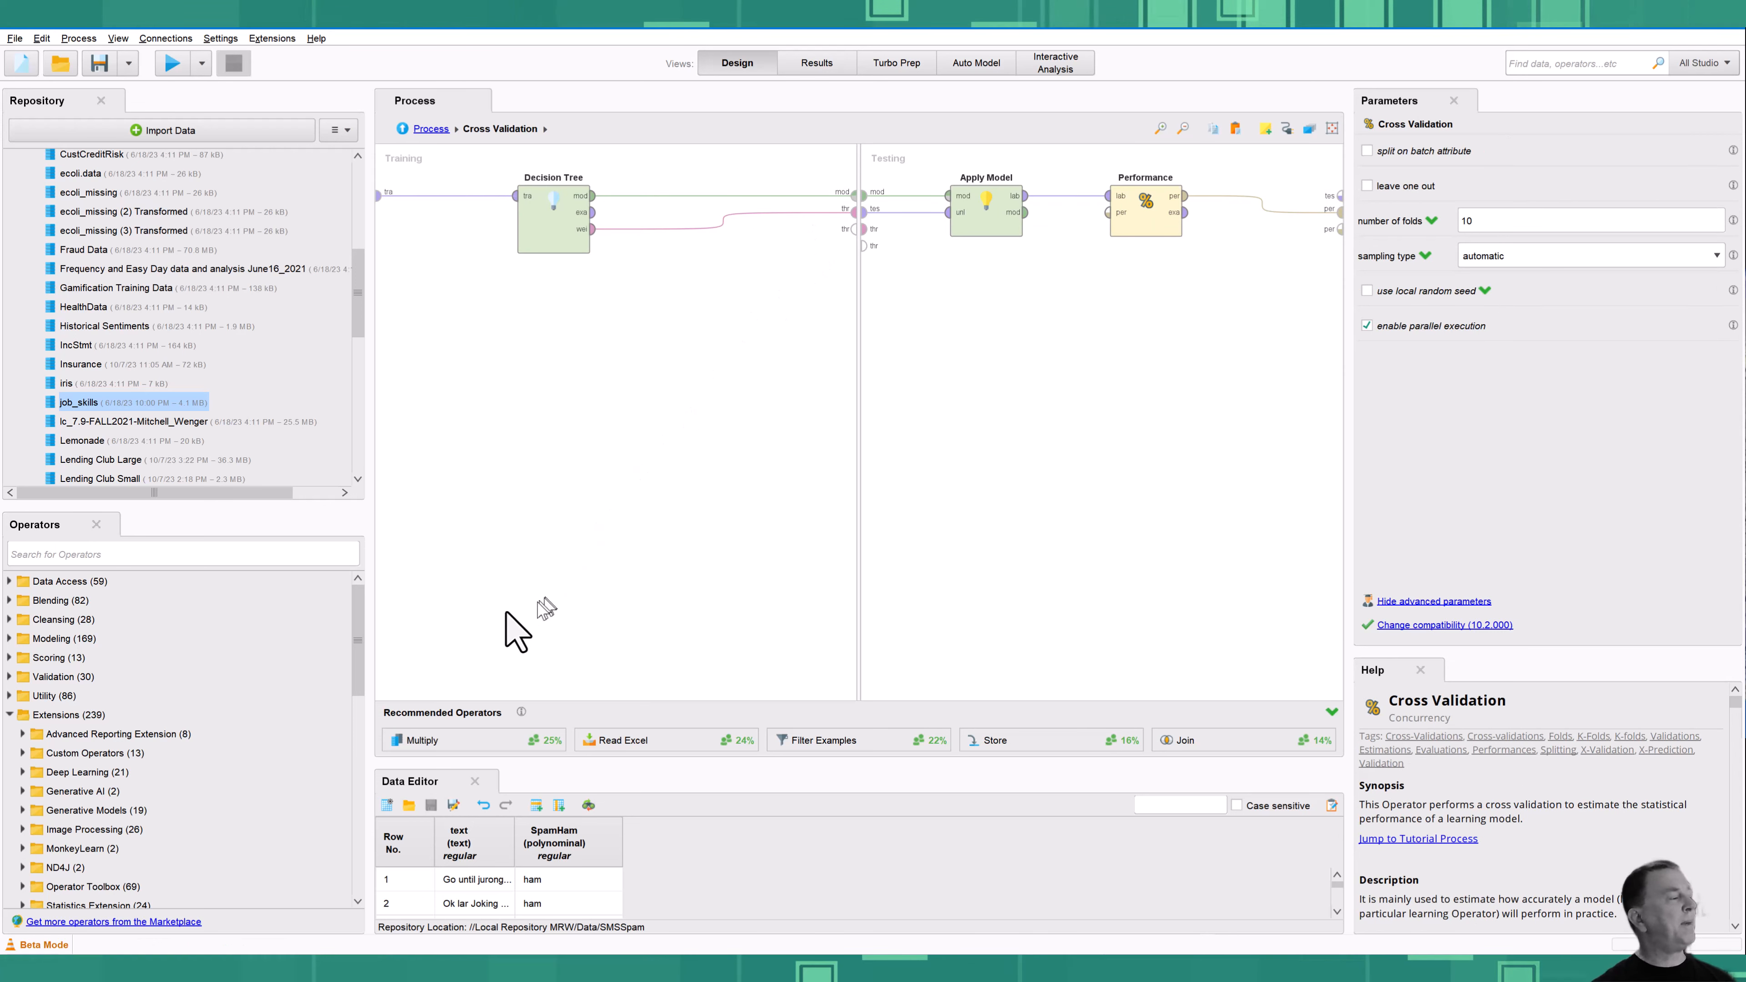
Add a Remember operator to the training subprocess and connect the Decision Tree's weights output to it instead of the through port
click(62, 553)
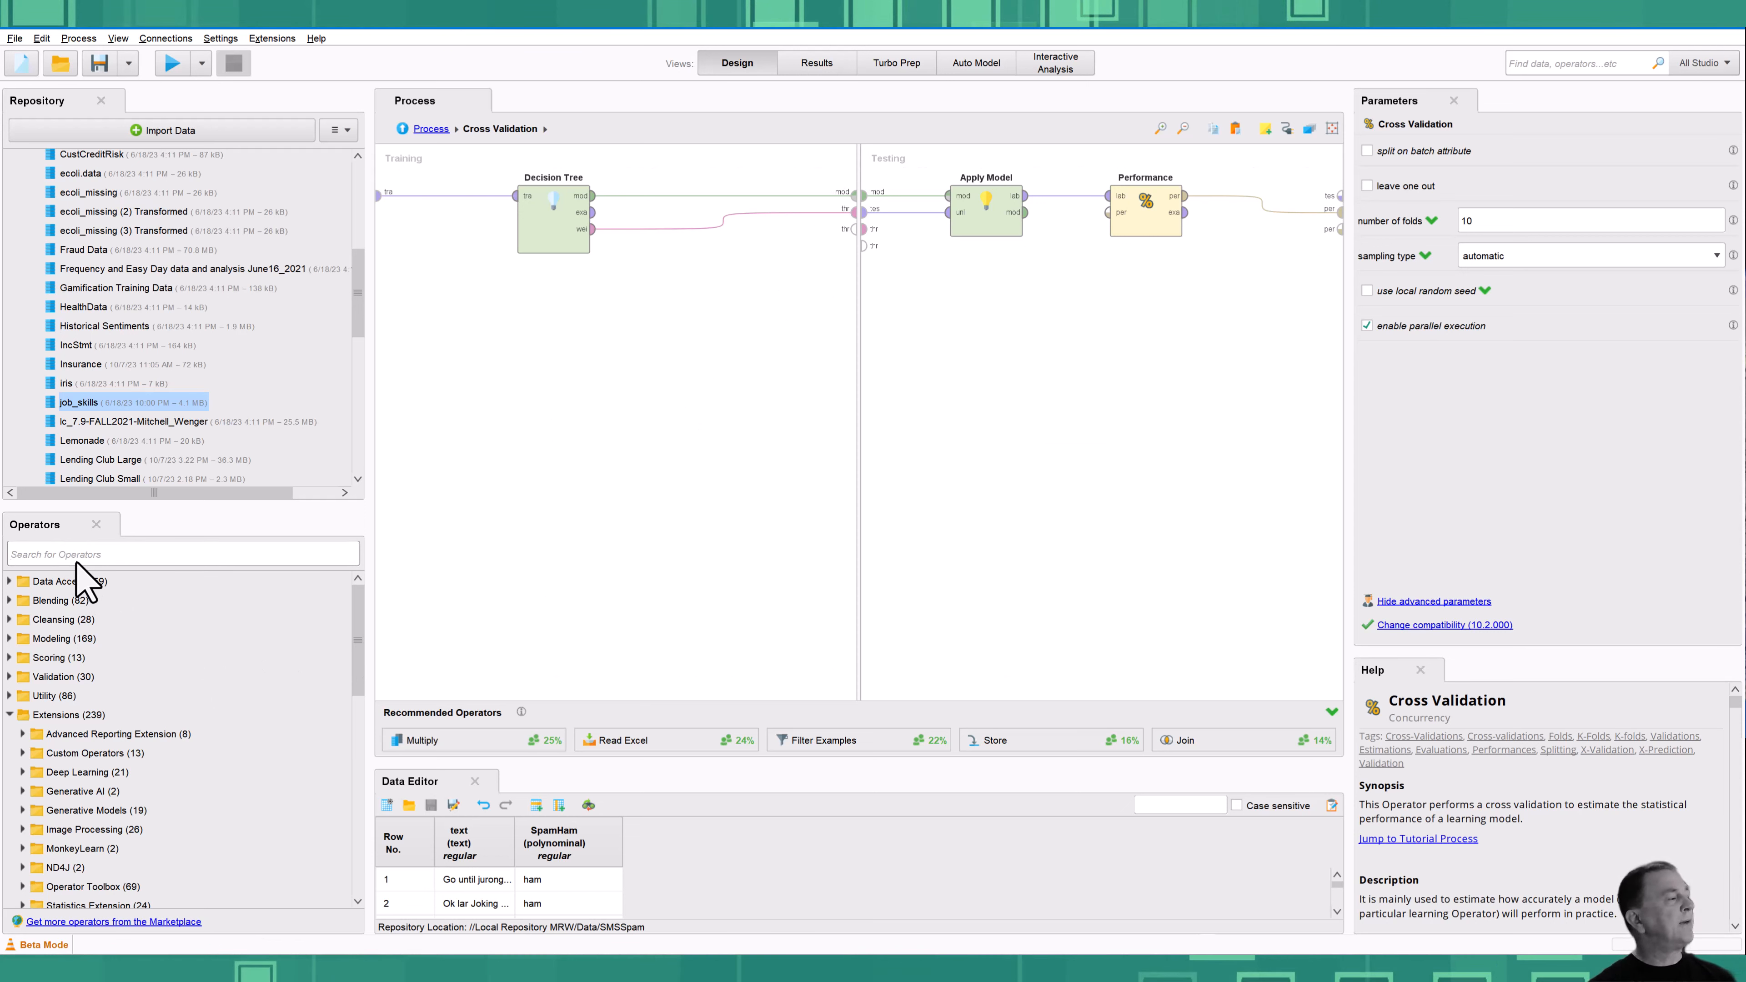
text(remeb)
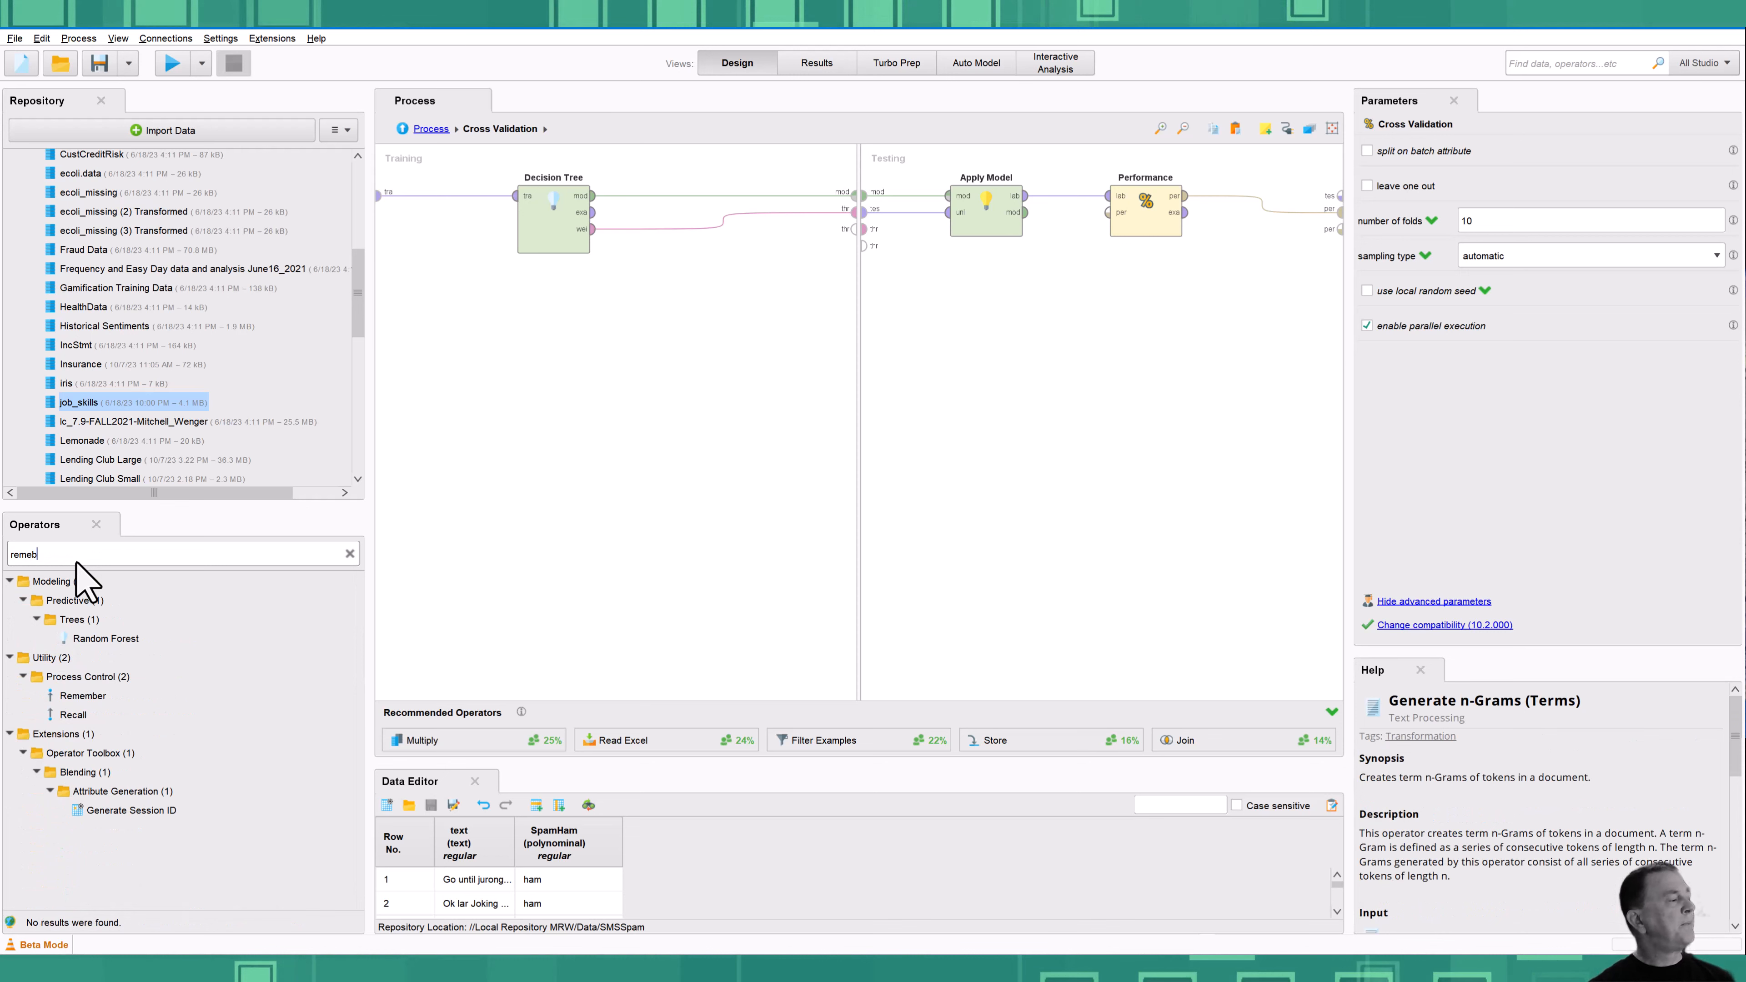
drag(77, 695, 741, 330)
alt+click(722, 225)
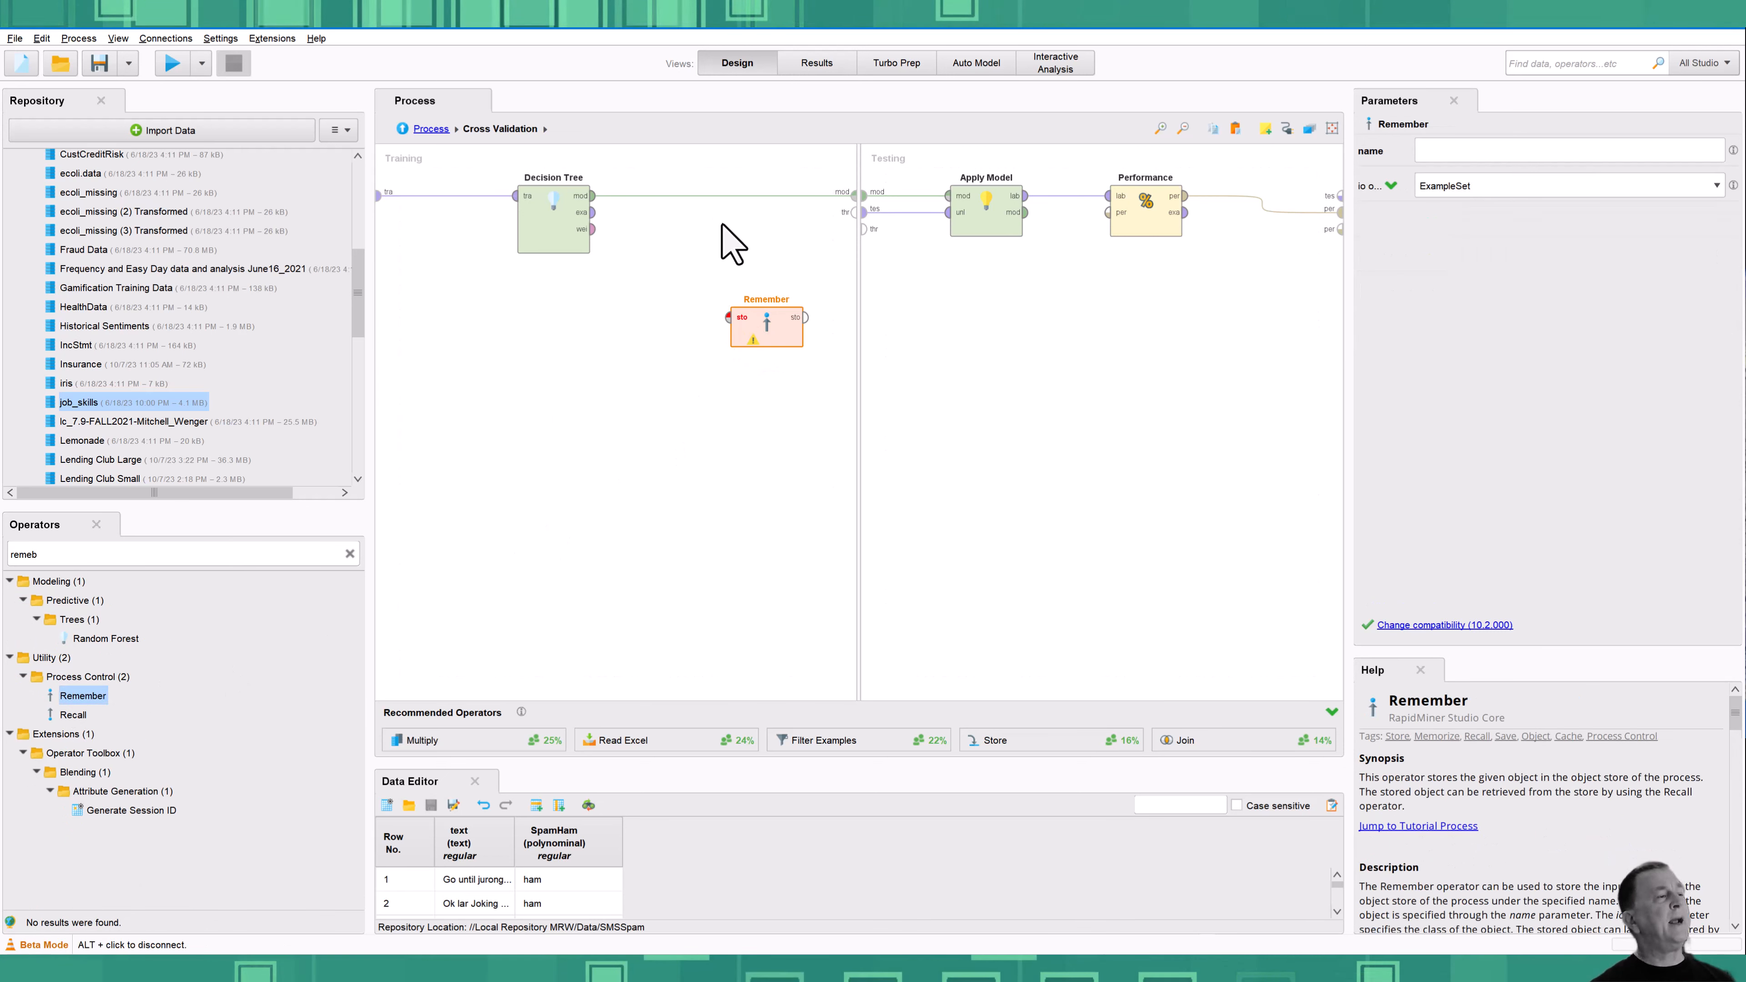
drag(592, 229, 727, 318)
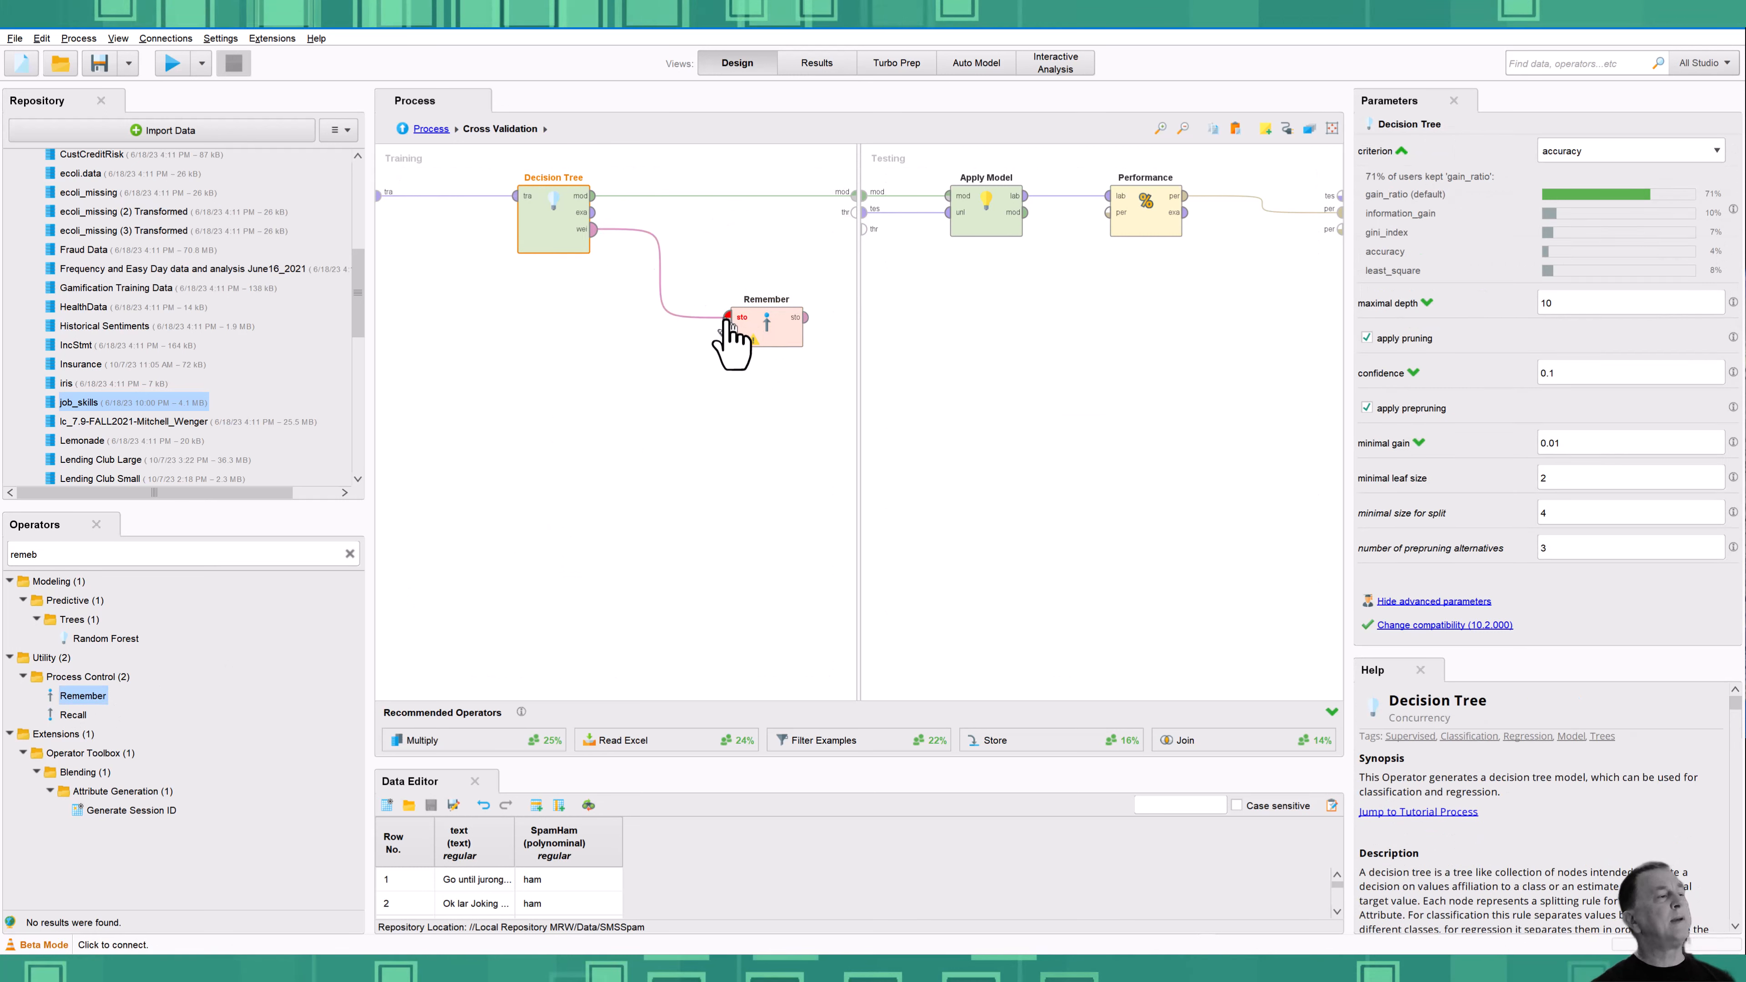
Set the Remember operator's name to Model Weights and its io object to AttributeWeights
click(764, 337)
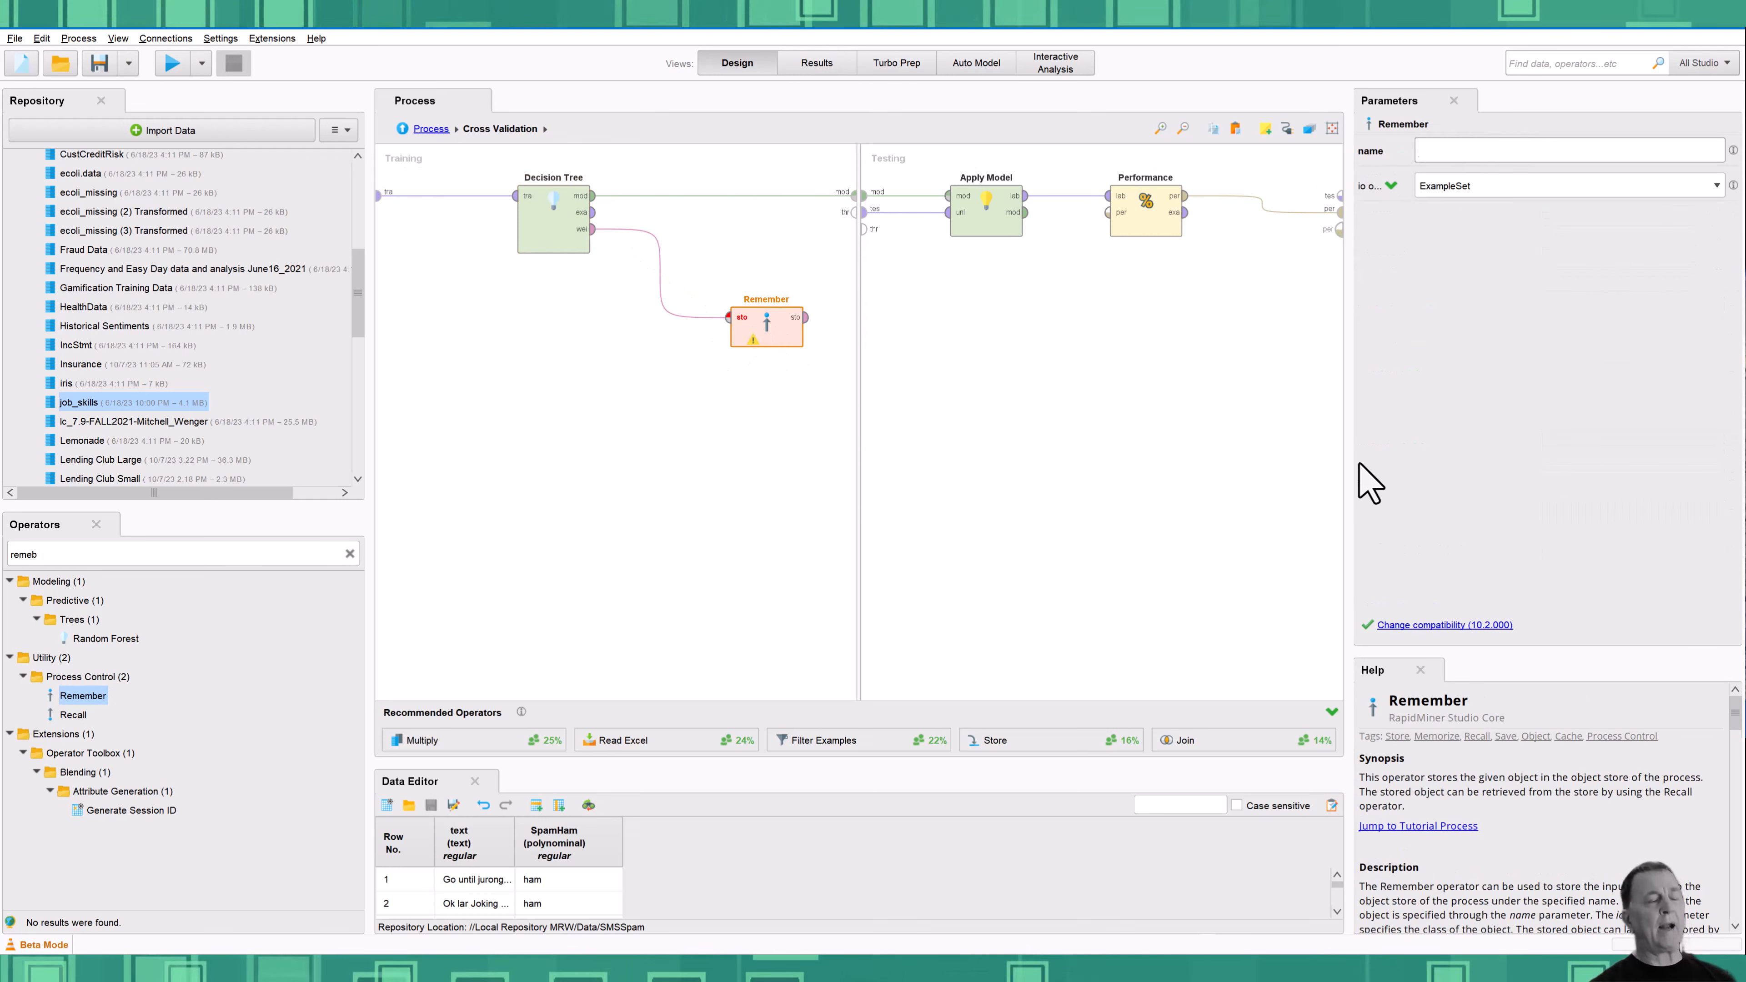
text(Model Weigh)
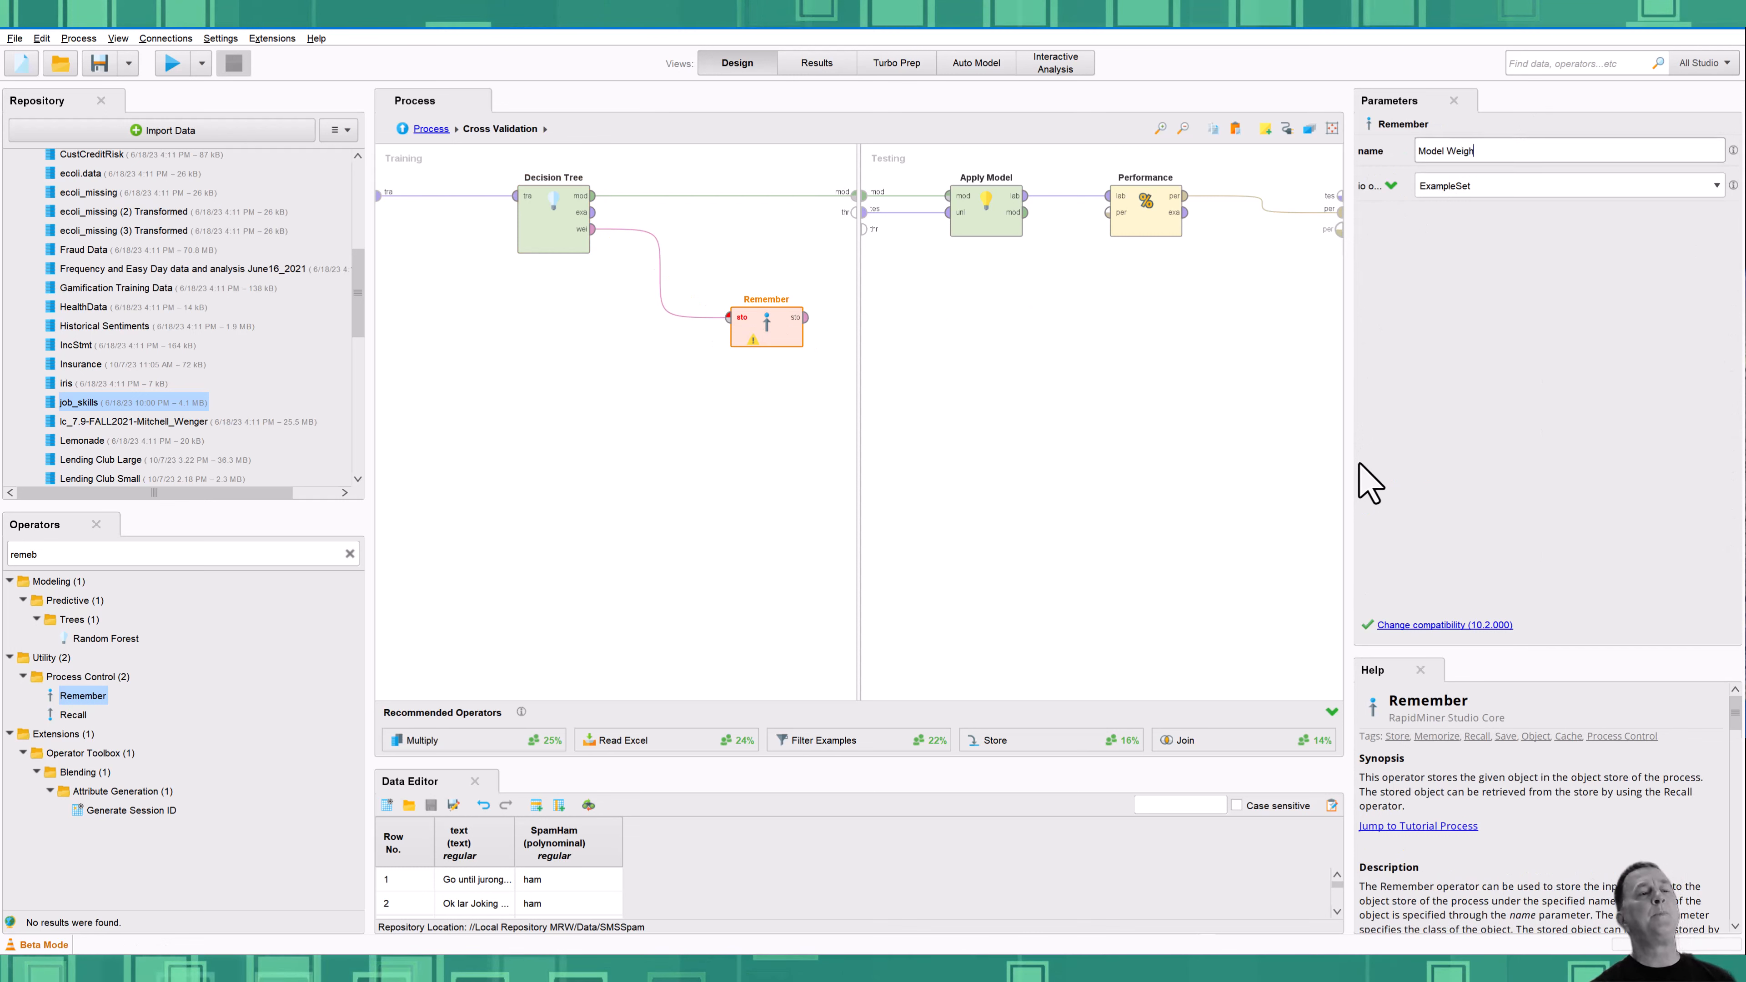
text(ts)
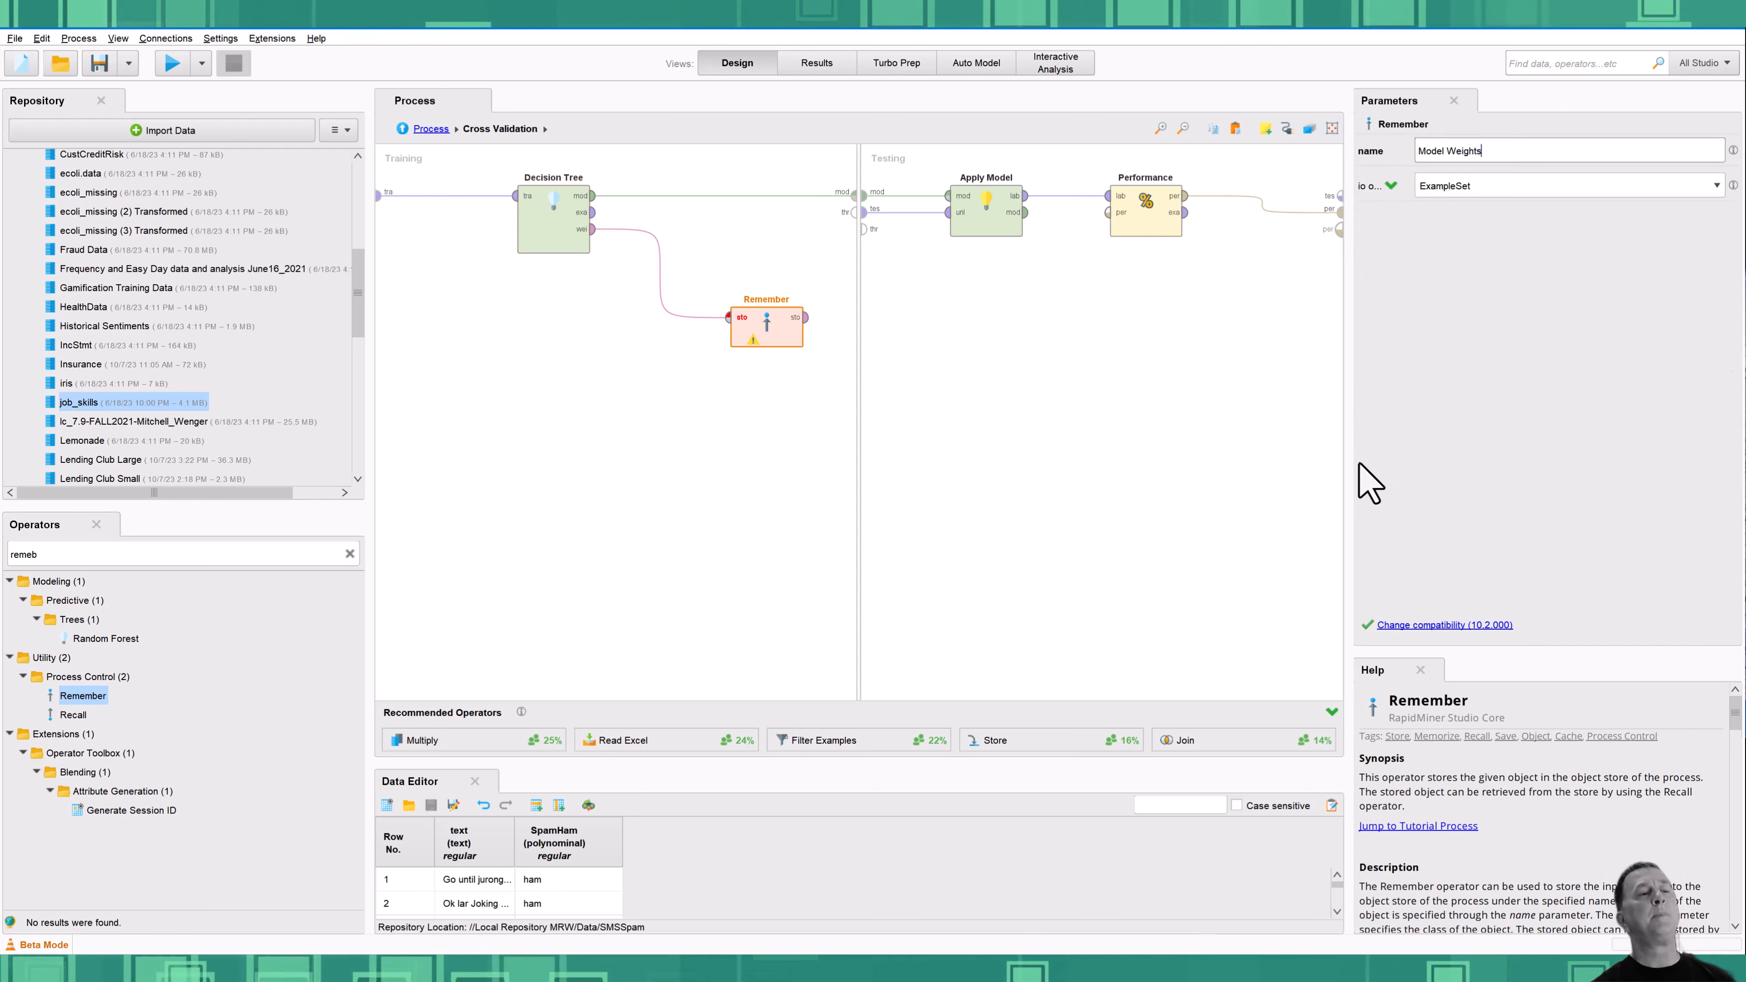
click(1616, 187)
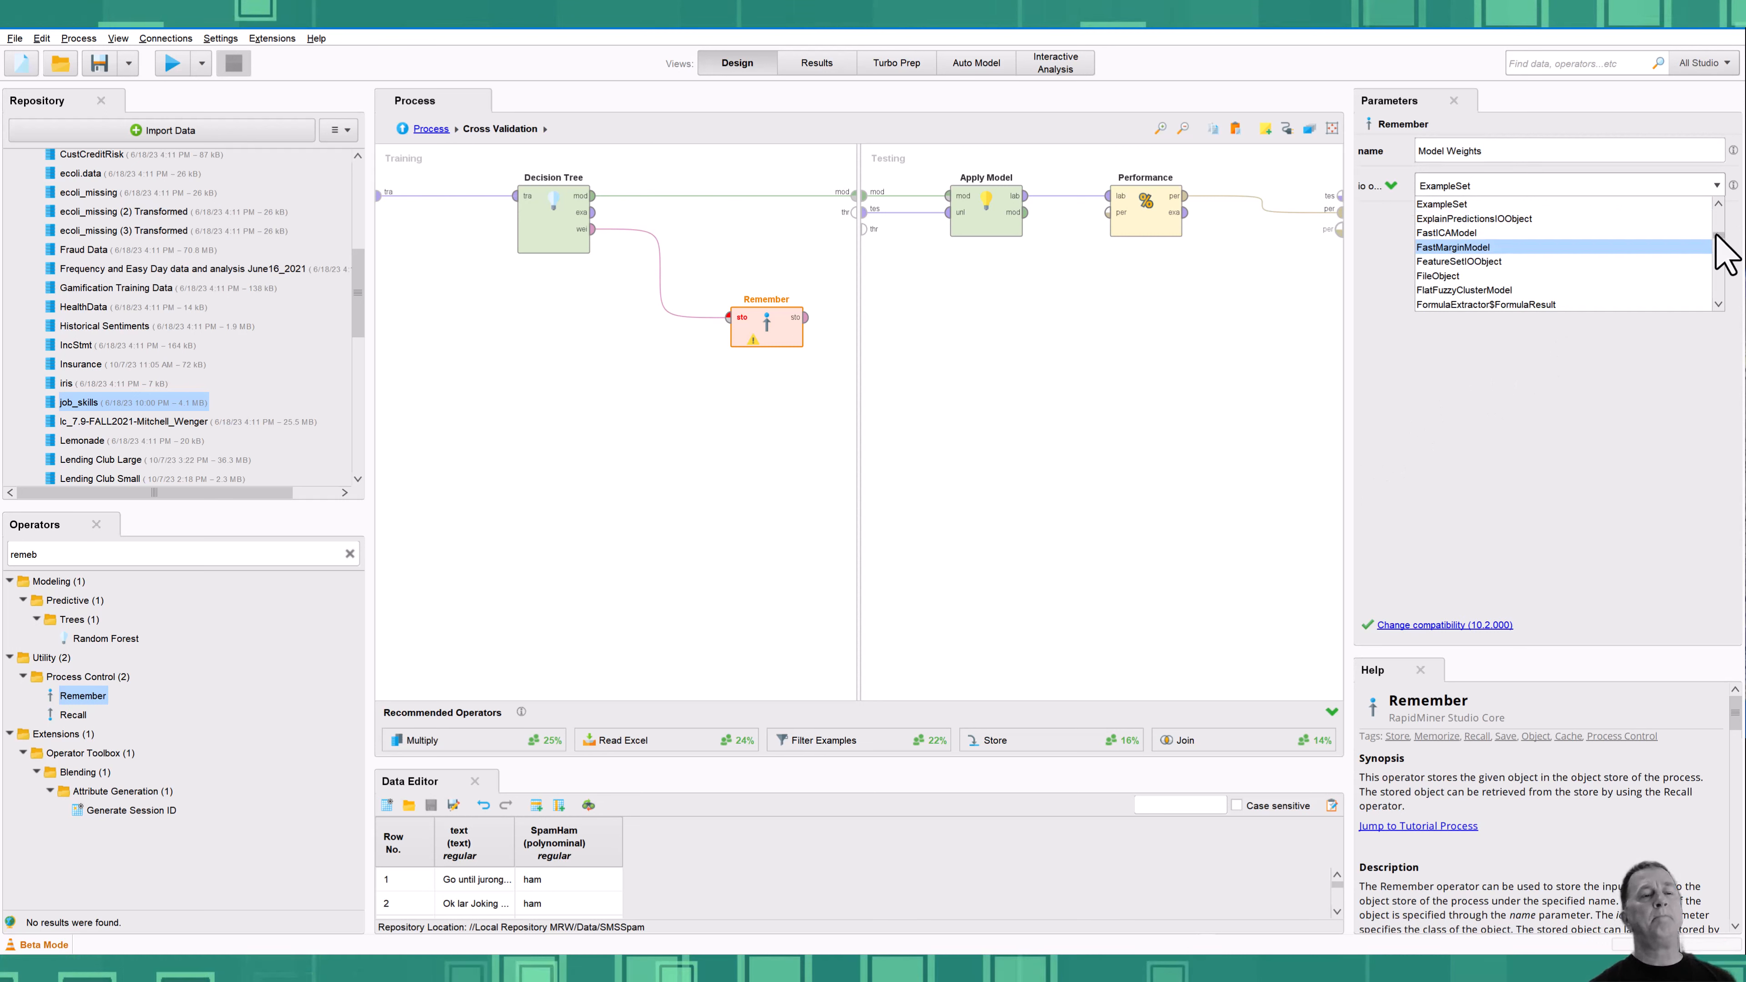
scroll(1716, 240, up, 15)
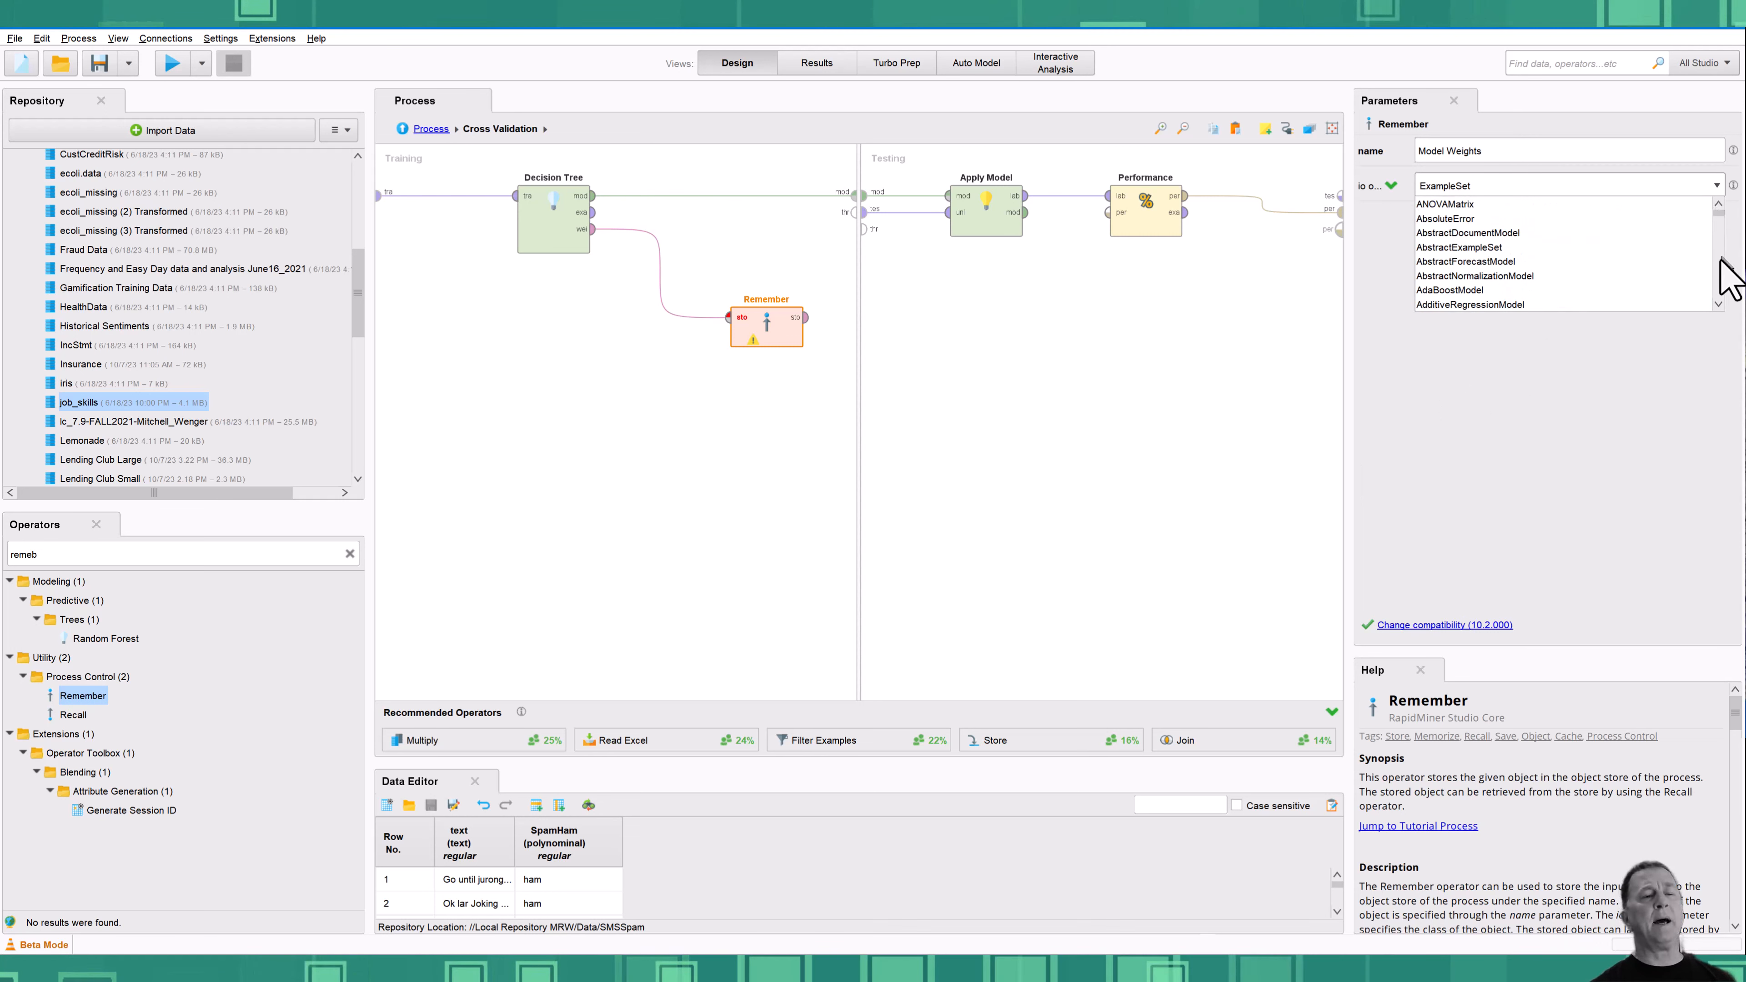
scroll(1719, 268, down, 2)
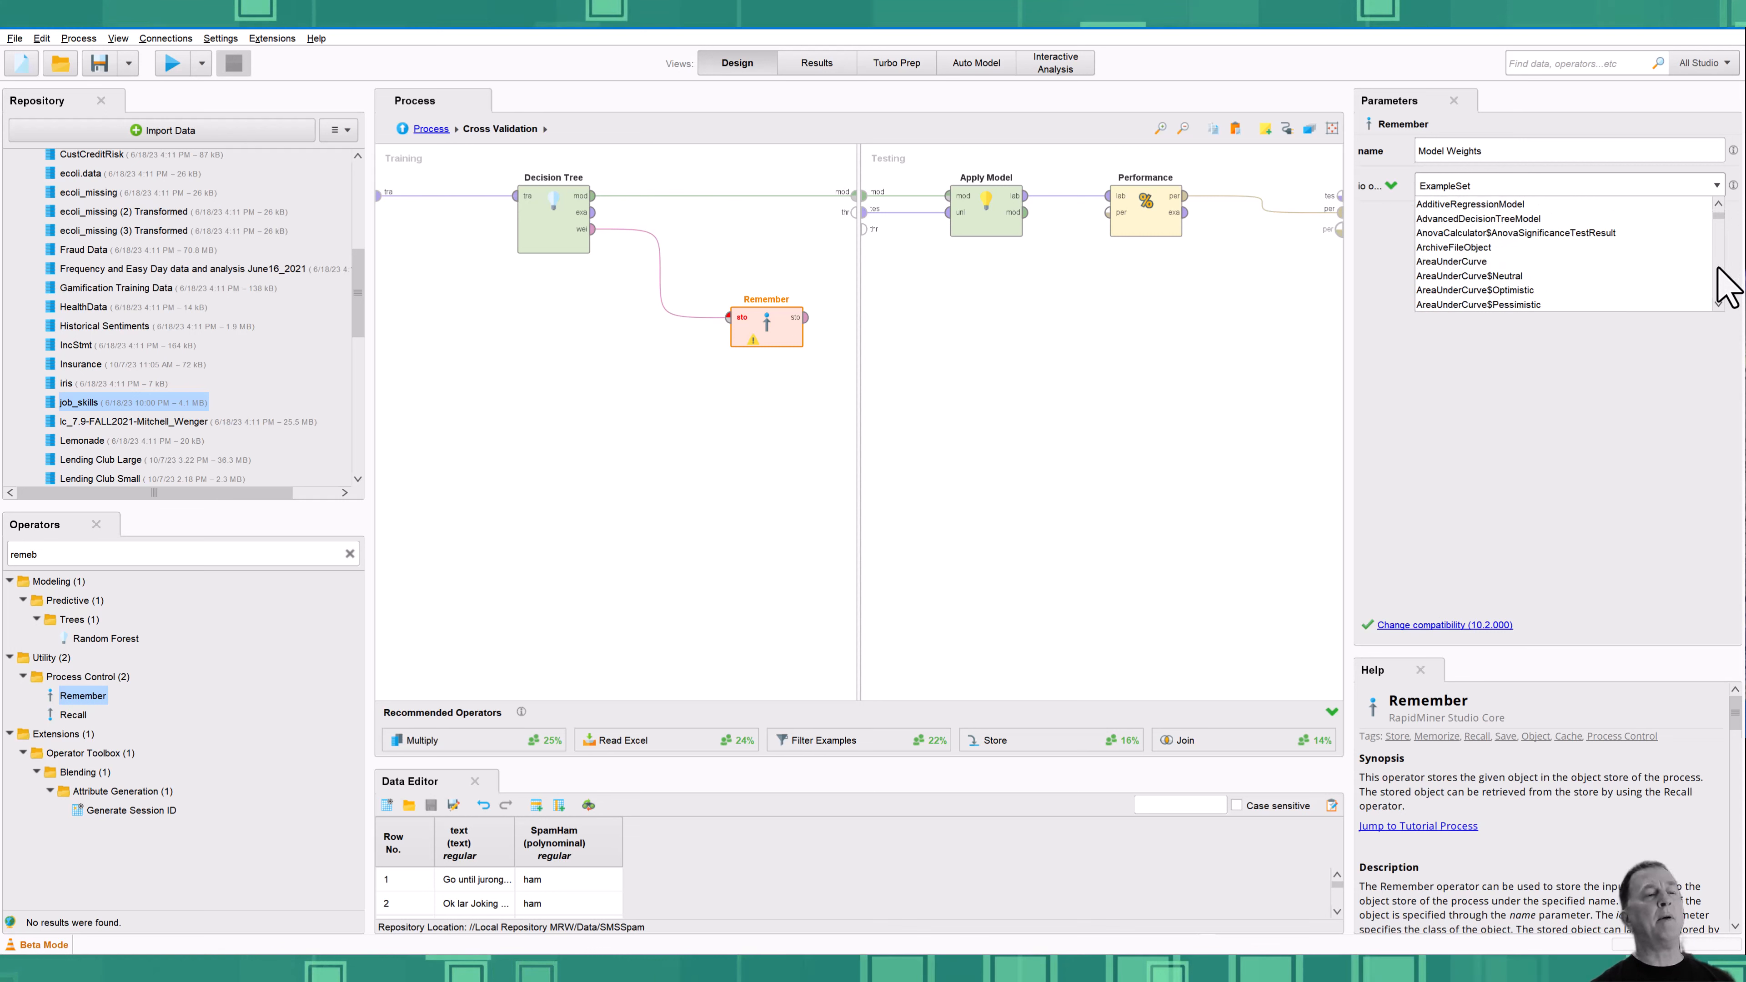
scroll(1719, 275, down, 2)
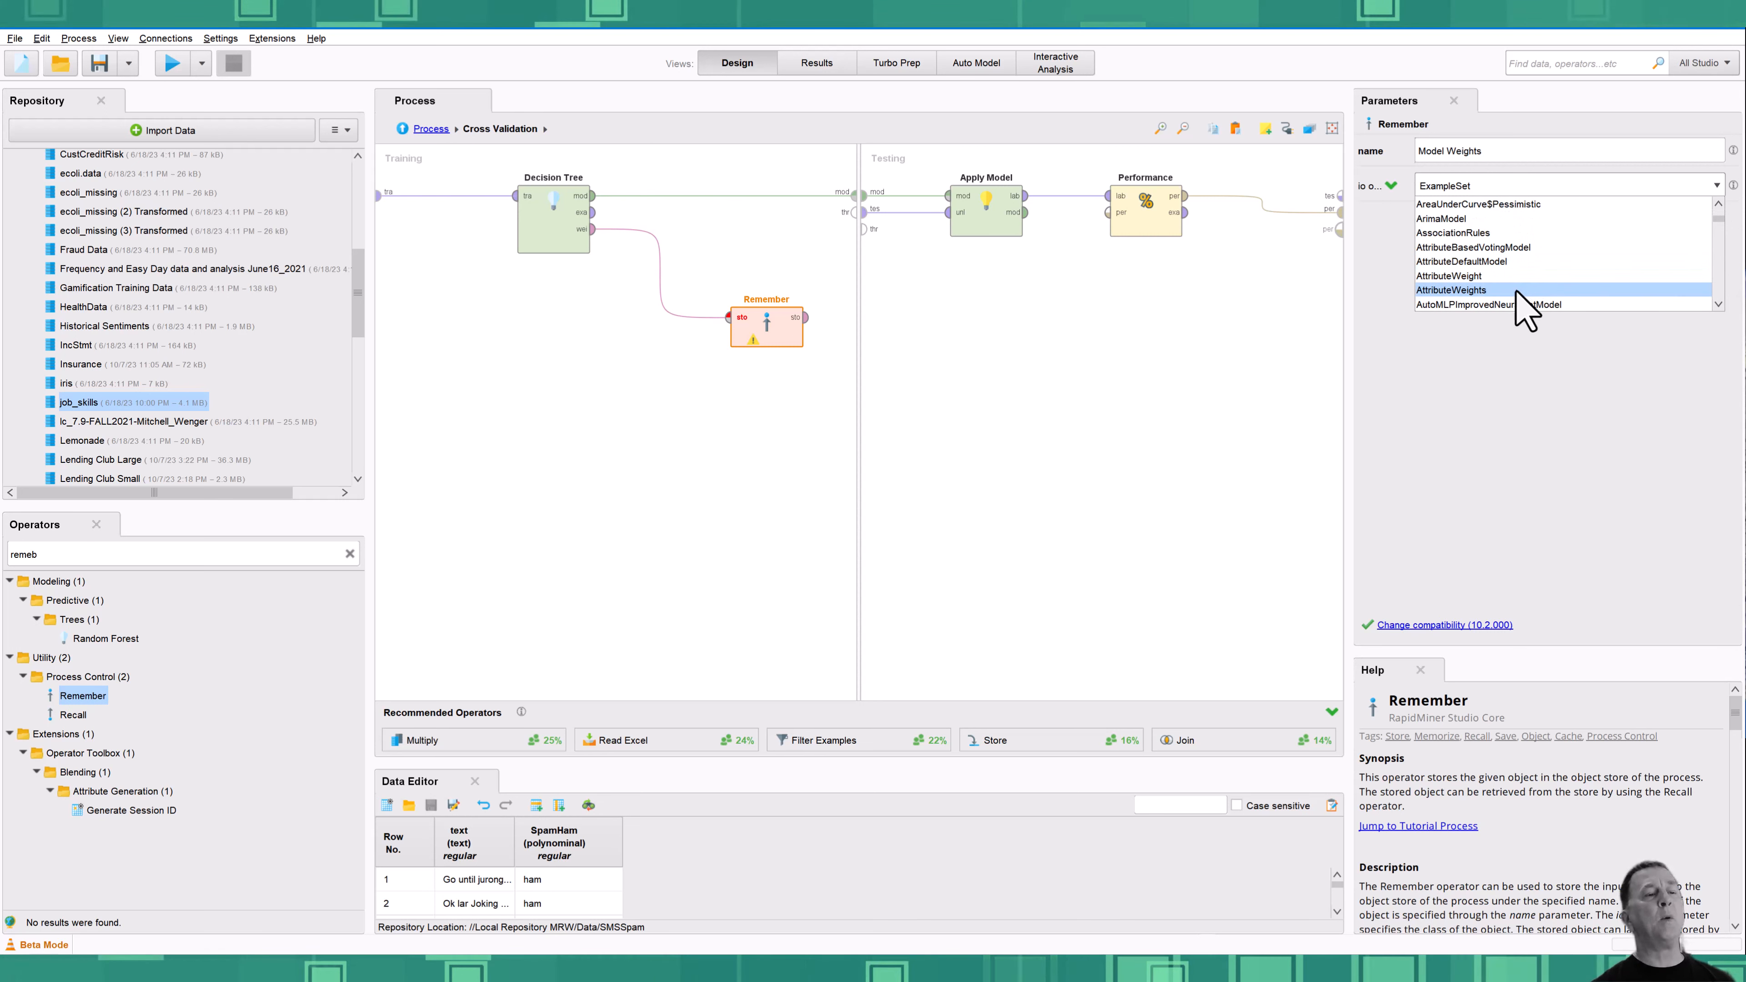
click(1517, 291)
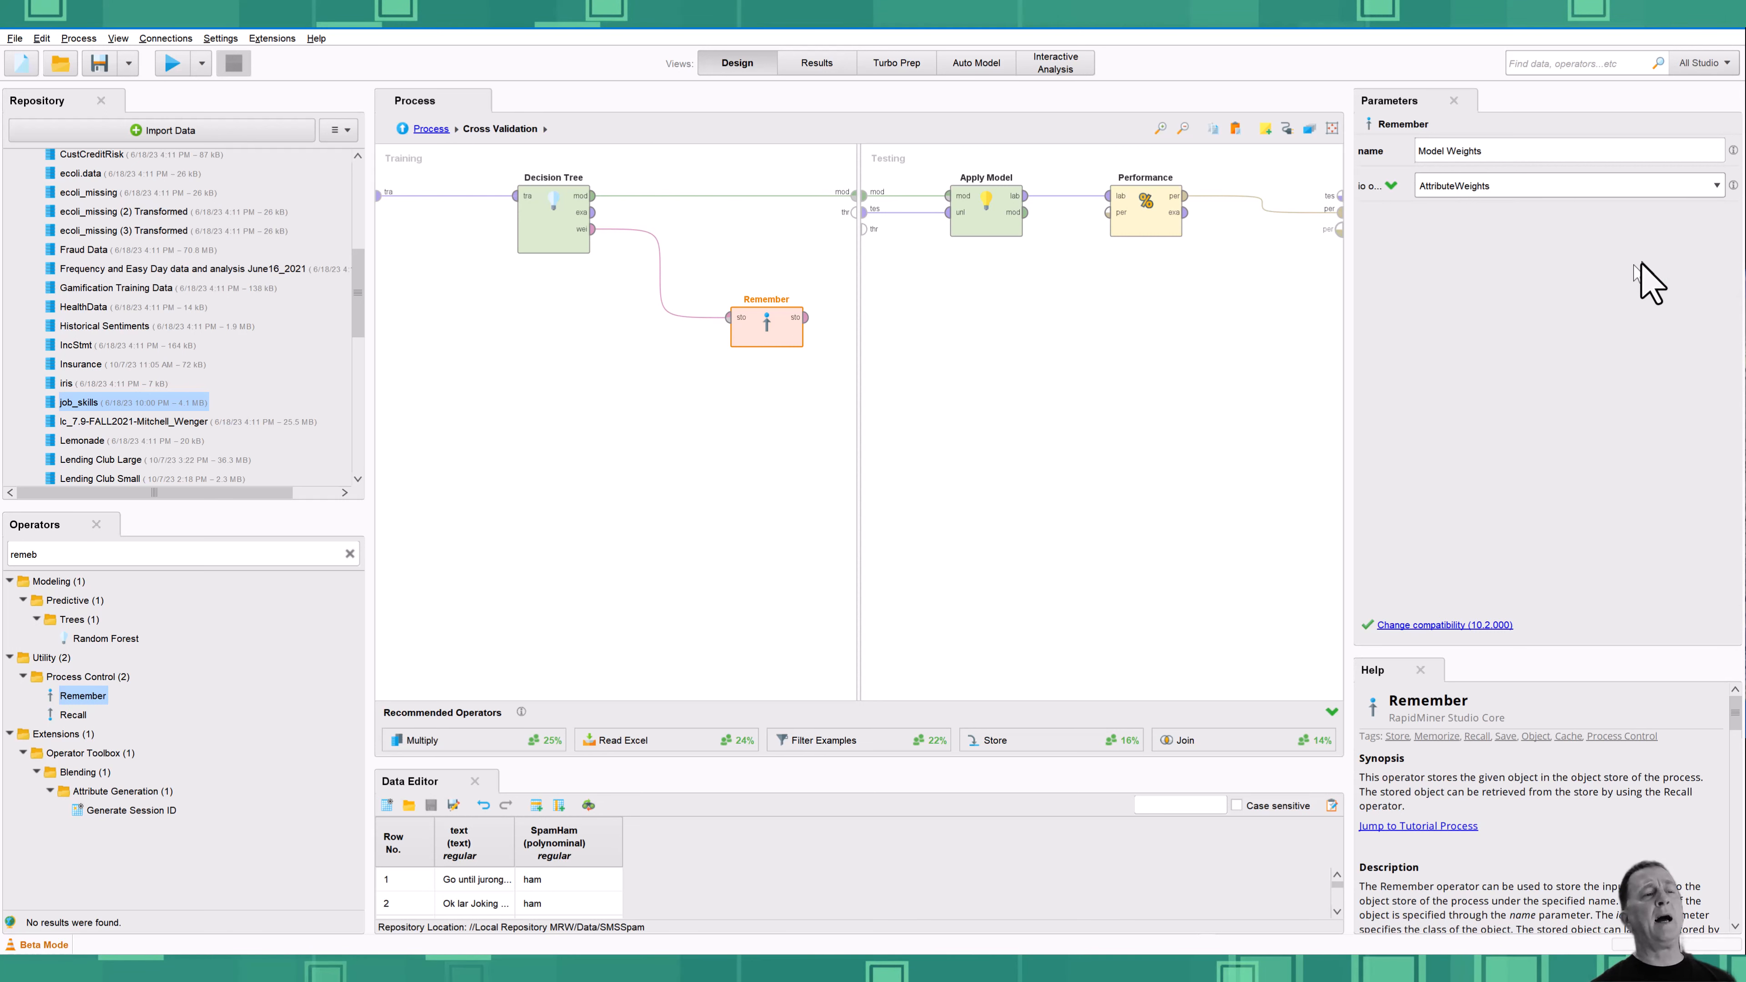
Add a Recall operator at the top level of the process for the AttributeWeights object Model Weights and connect it to a result port
click(663, 478)
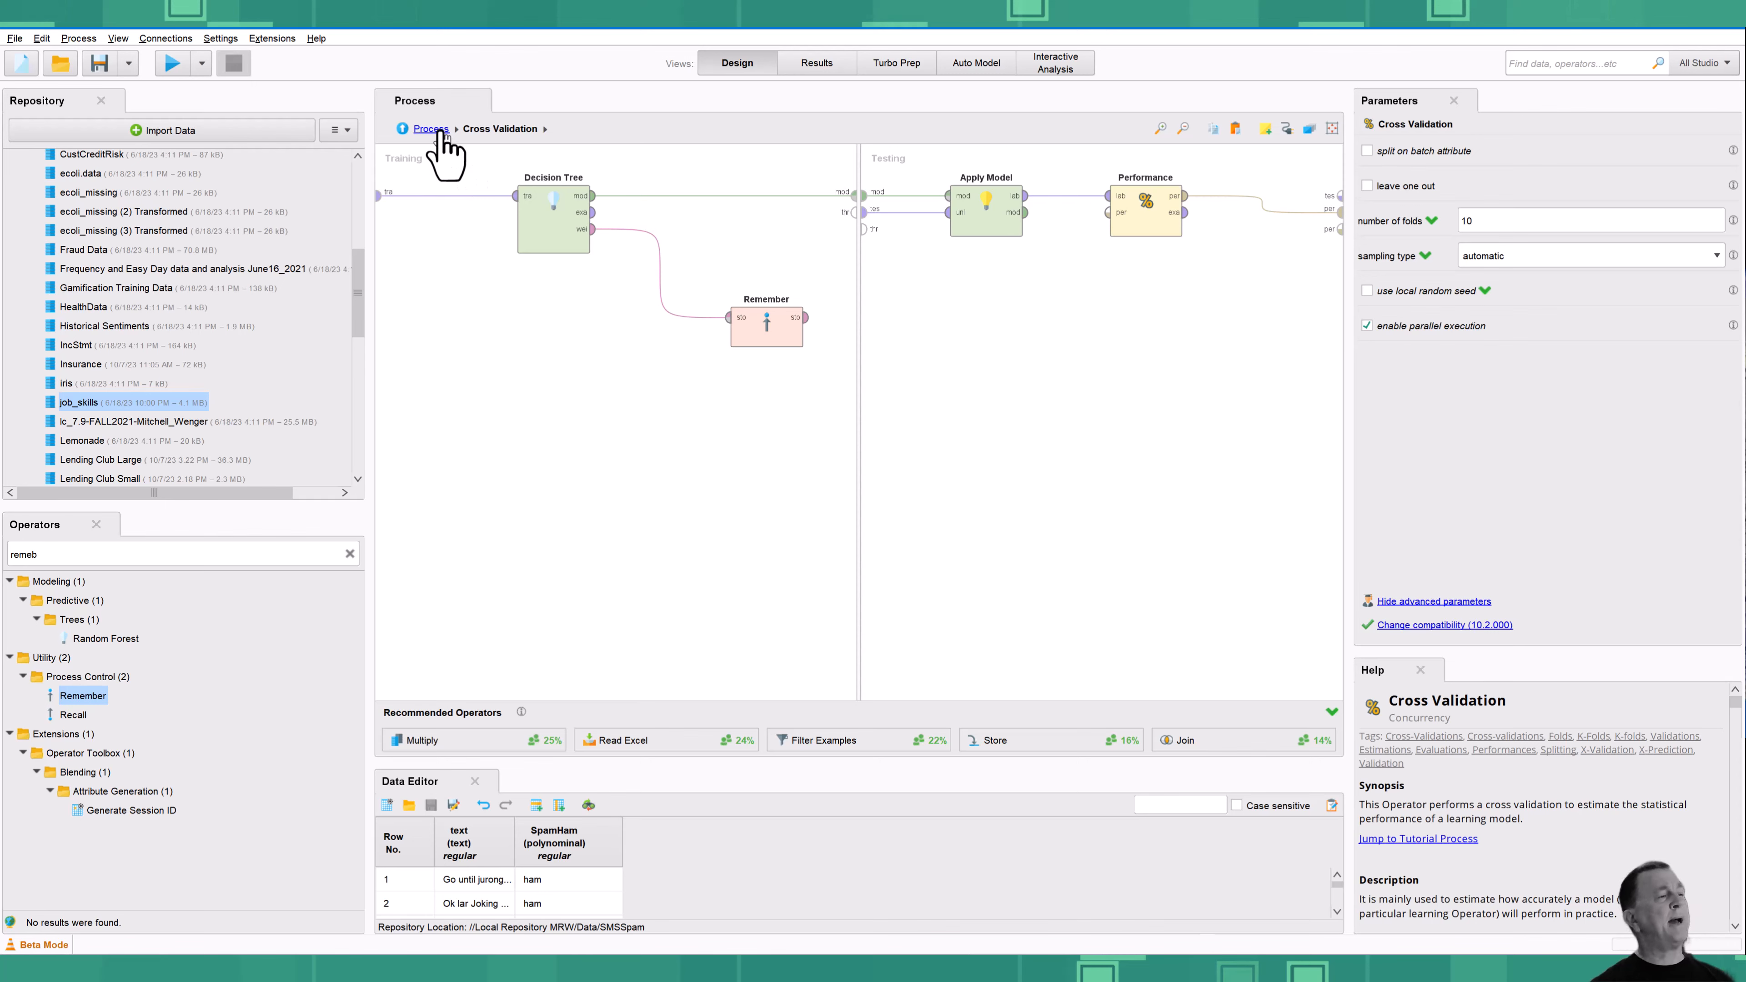
click(433, 129)
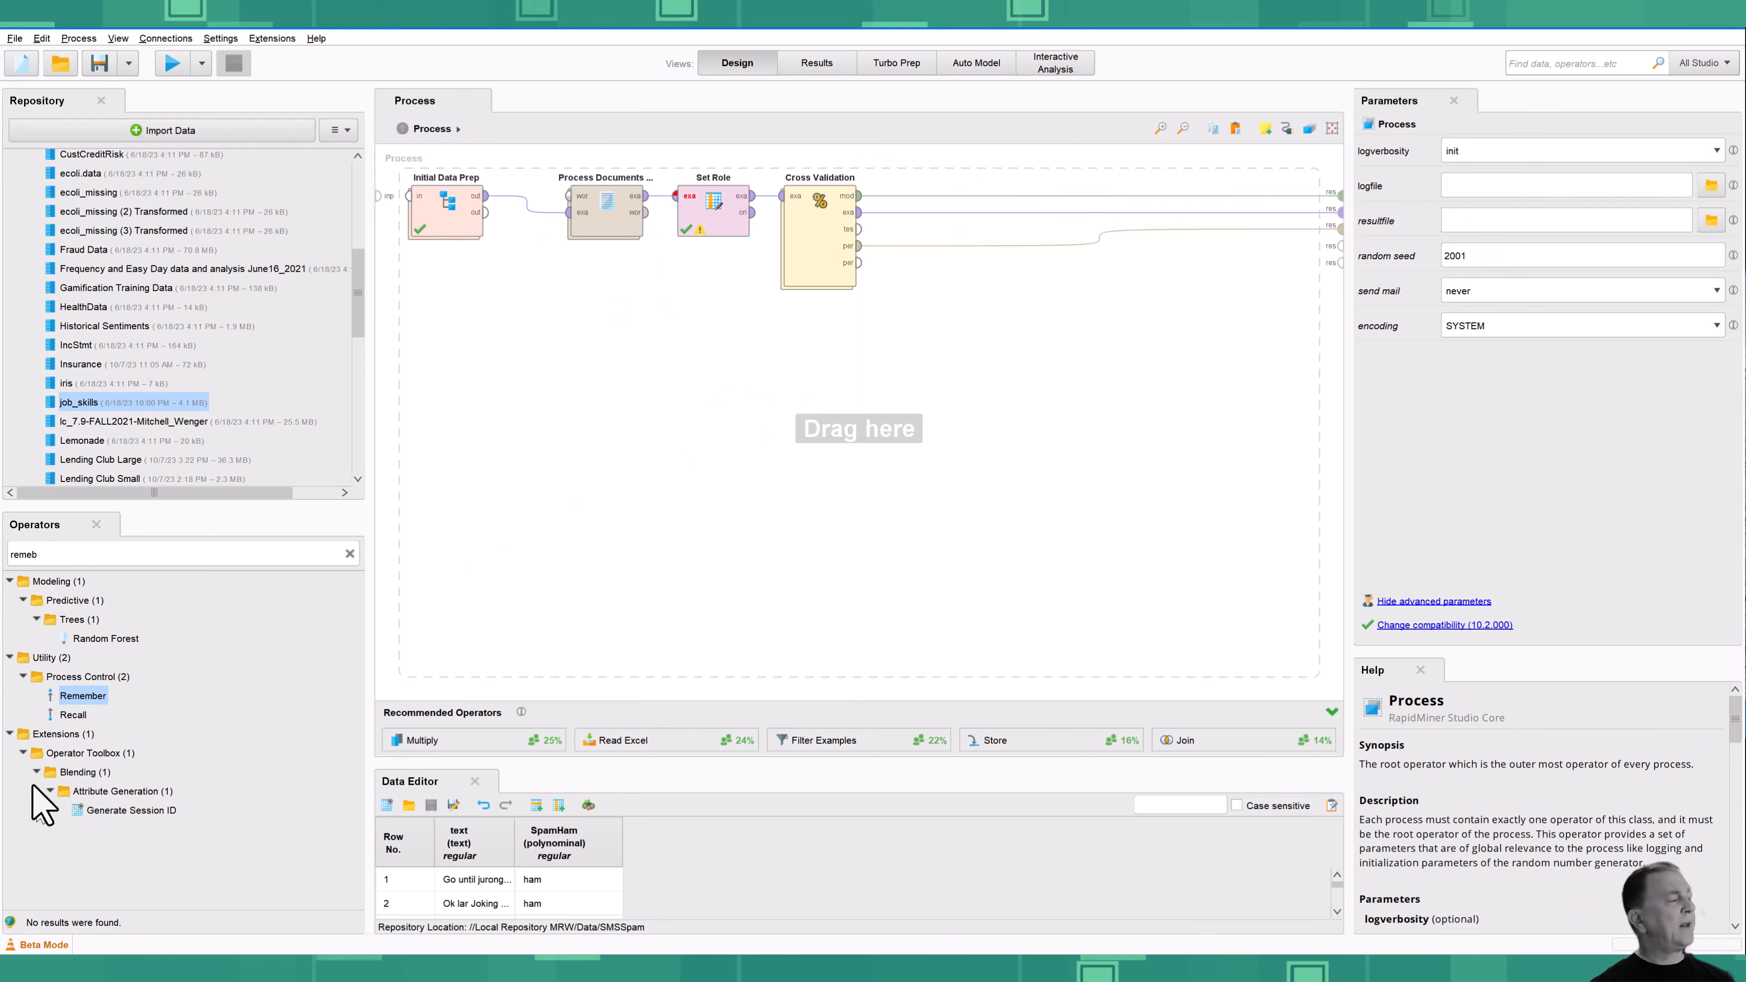
drag(73, 716, 1056, 330)
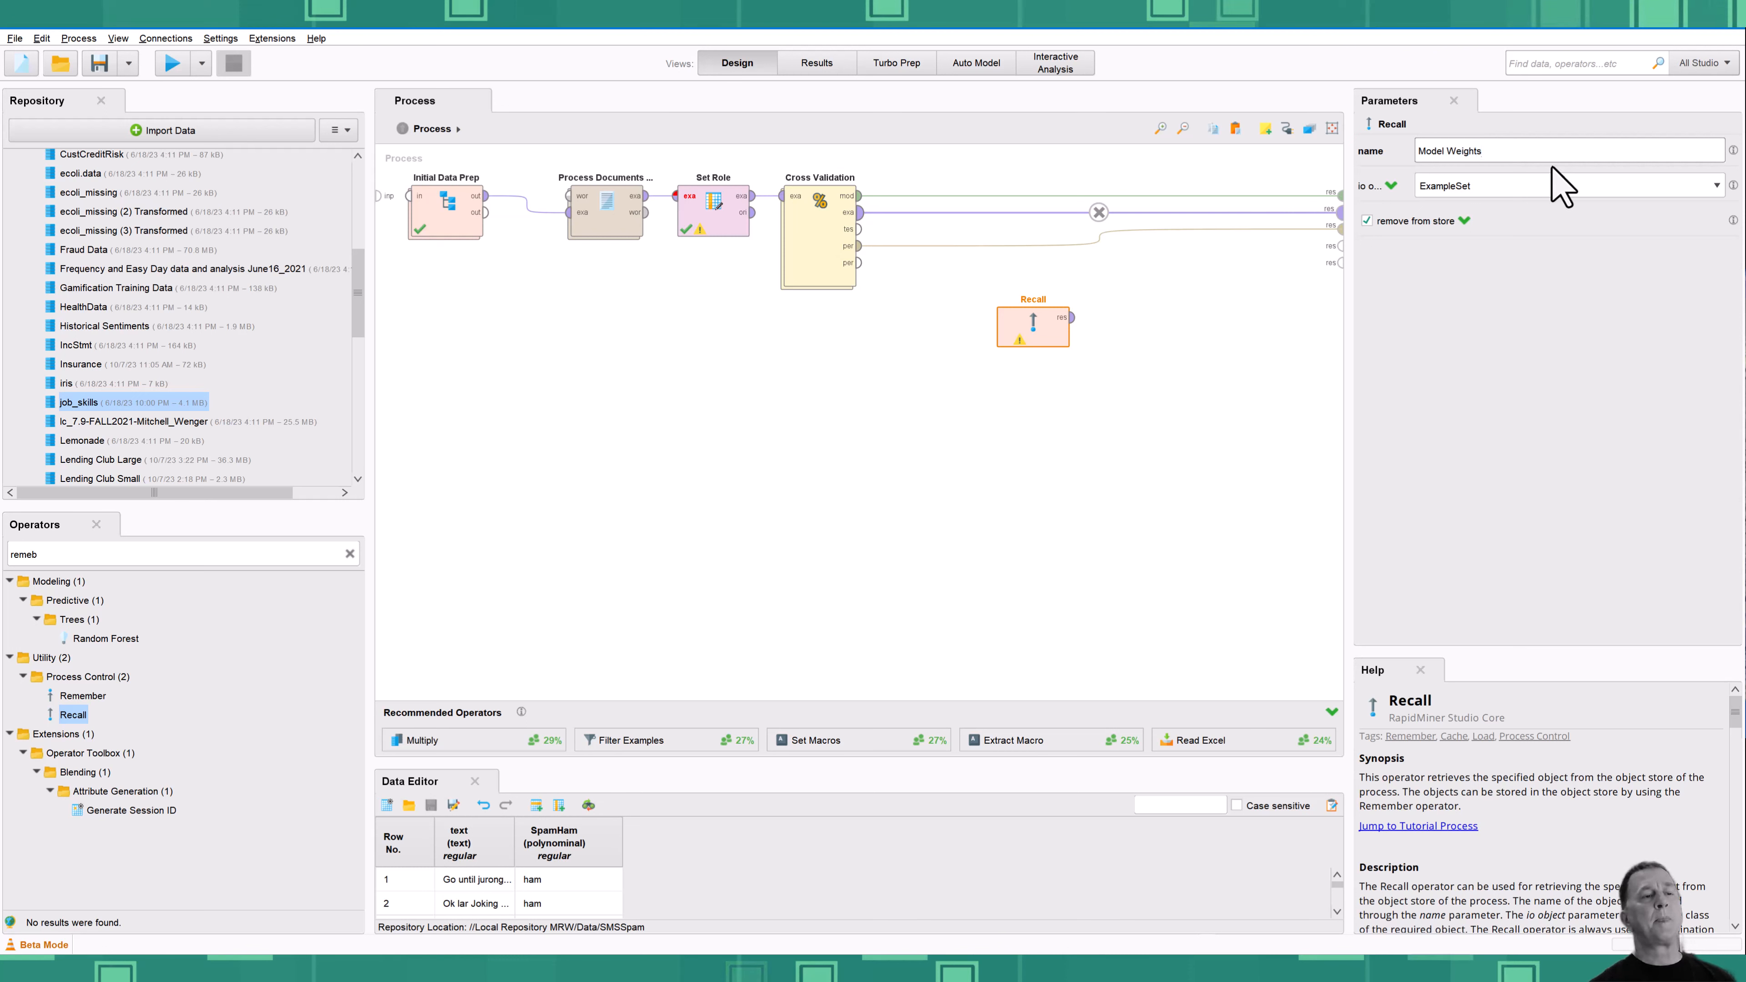
click(1561, 186)
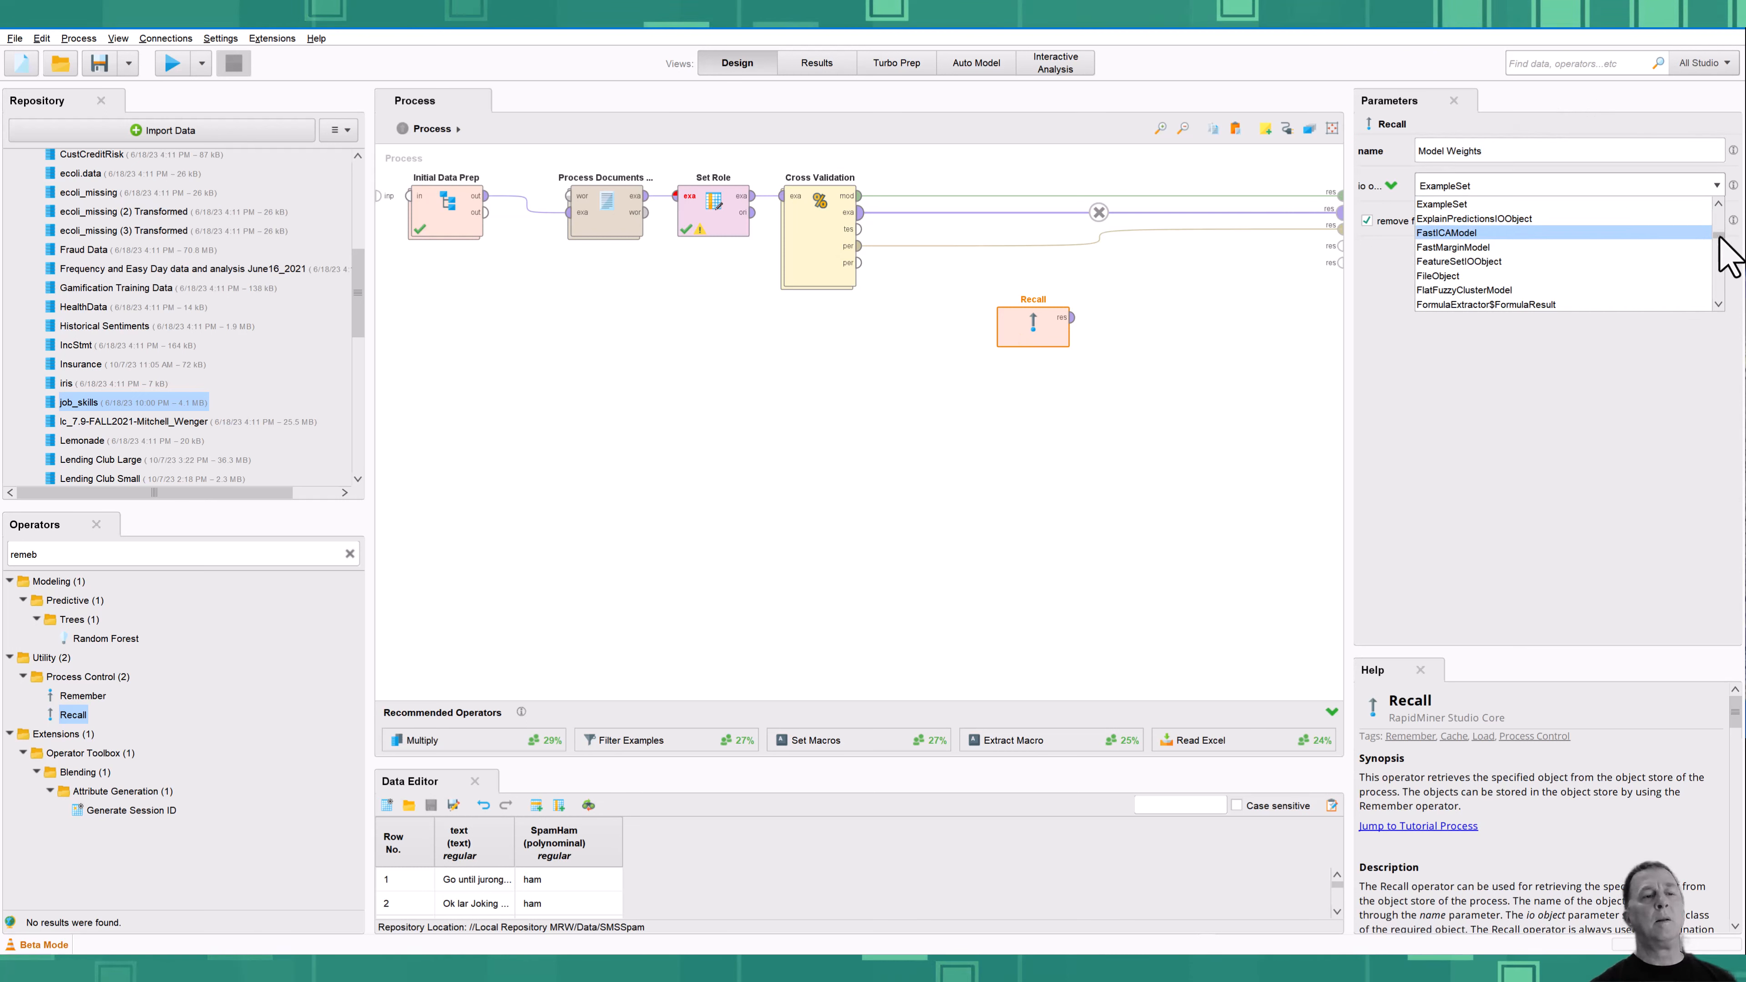
drag(1720, 236, 1719, 219)
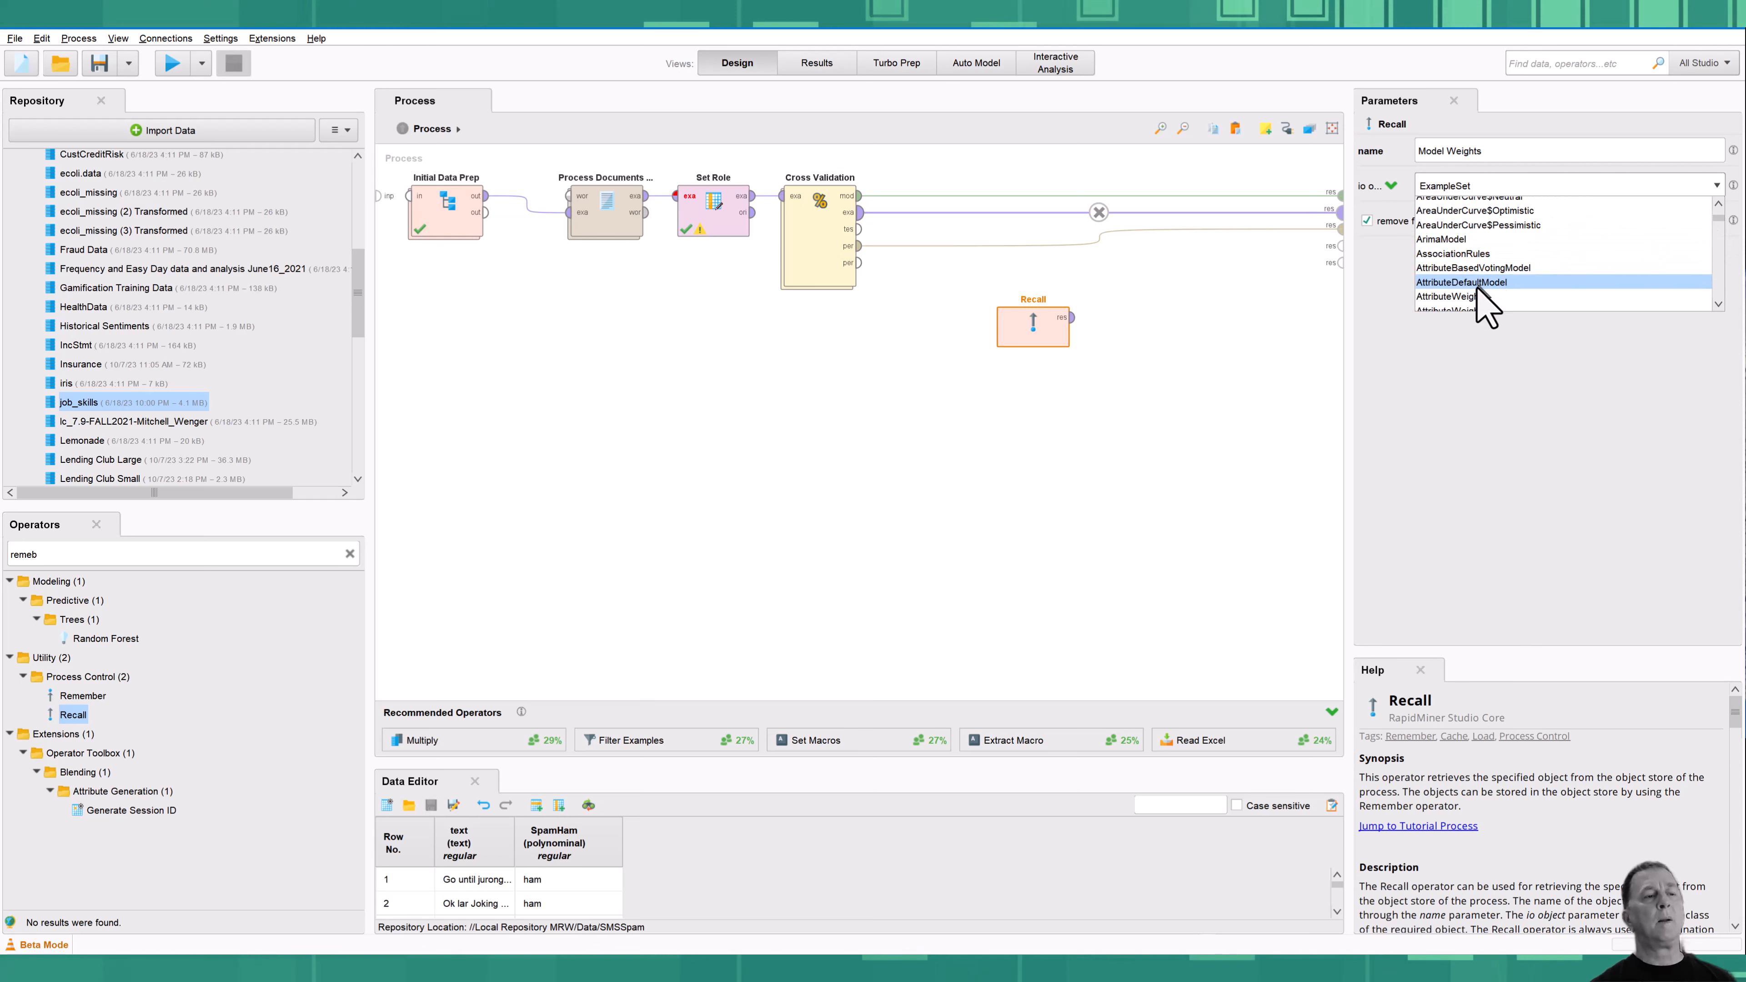
click(1466, 293)
click(1168, 347)
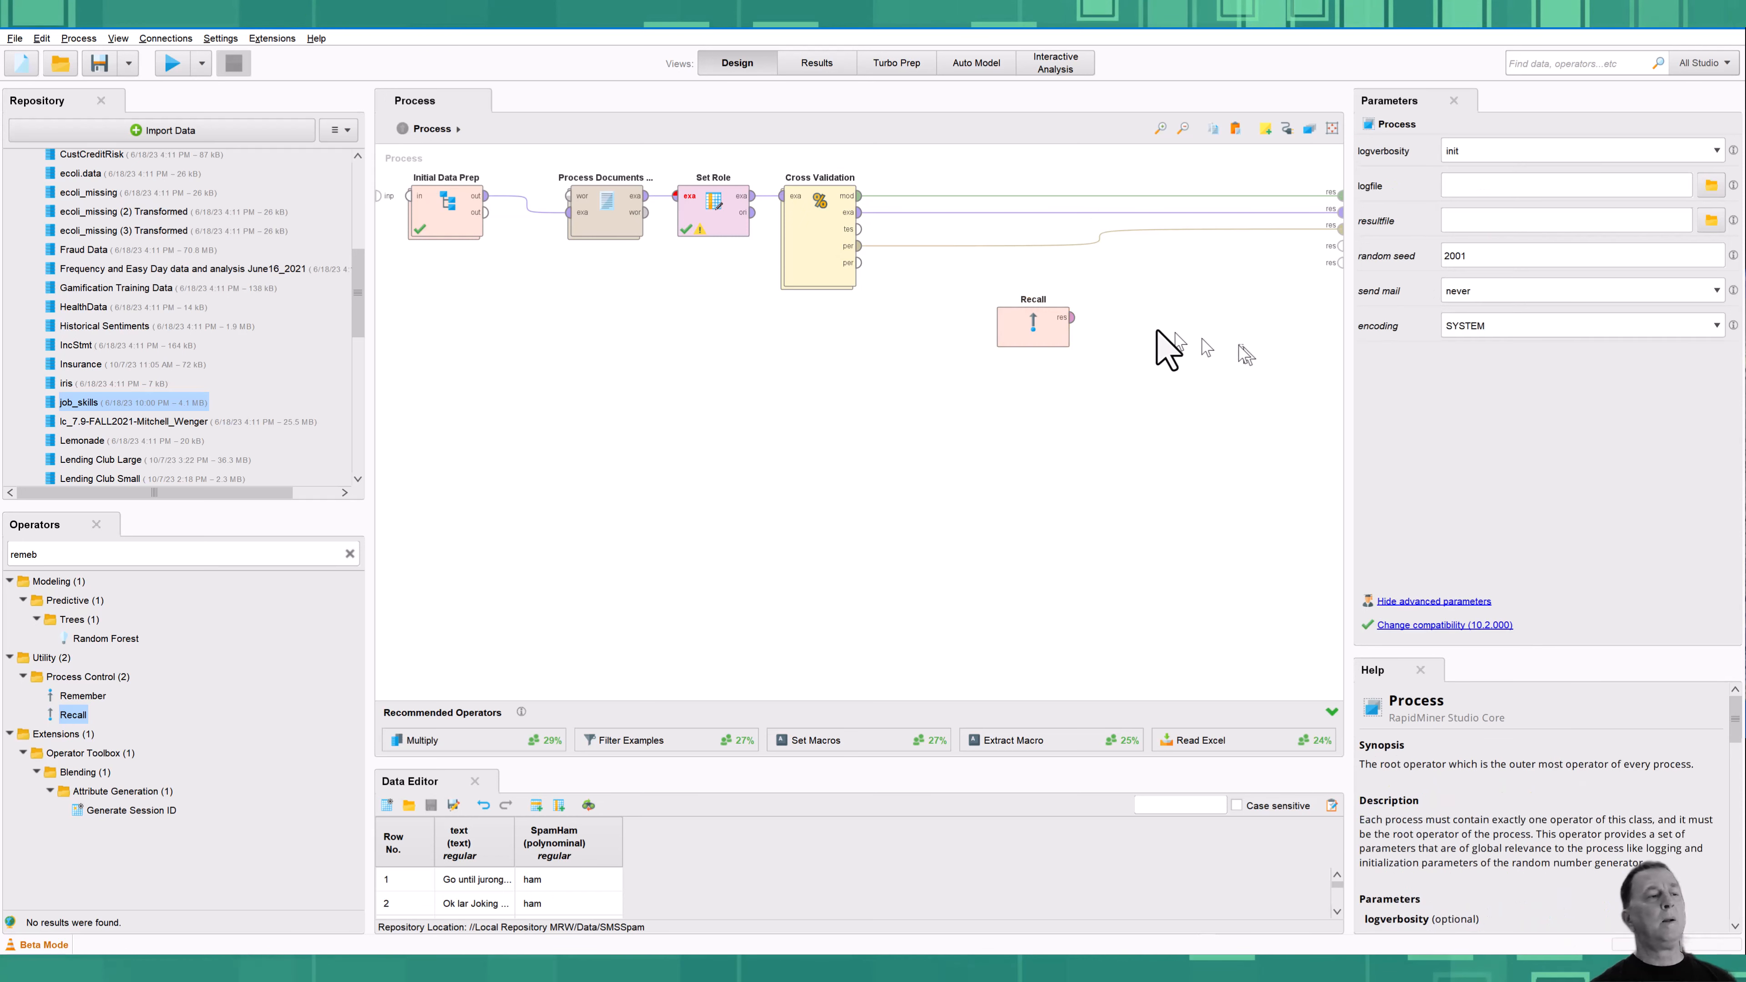
double_click(1071, 318)
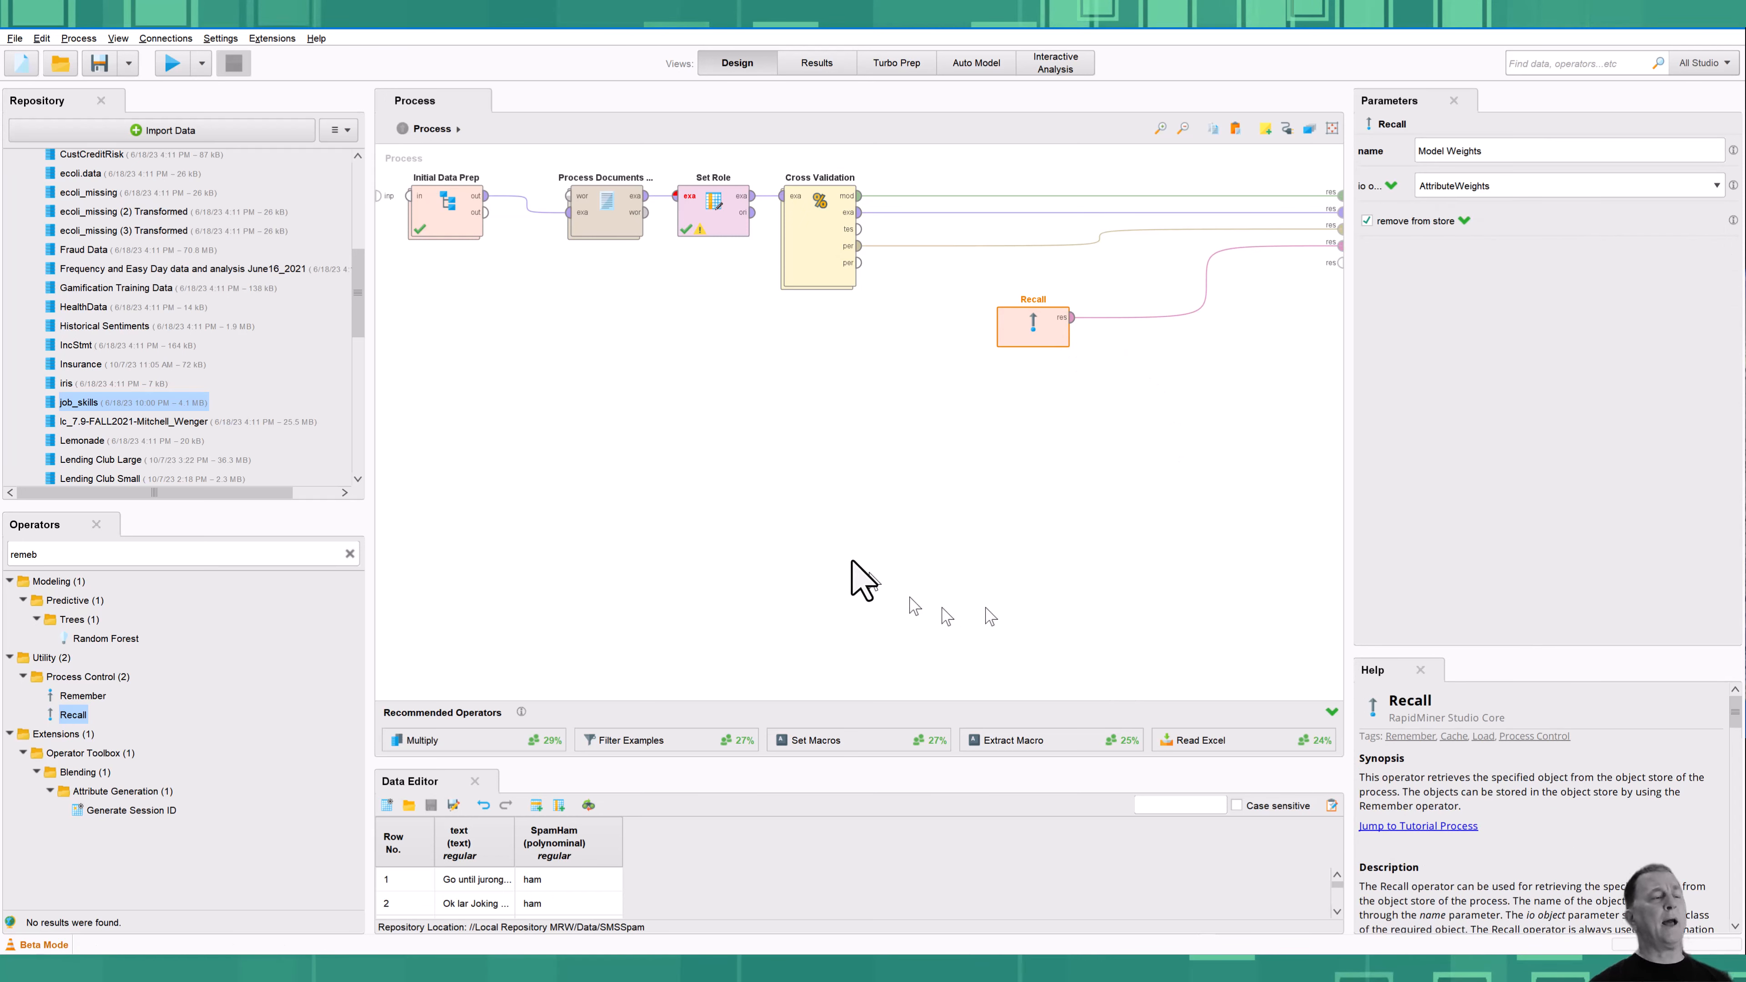
click(777, 550)
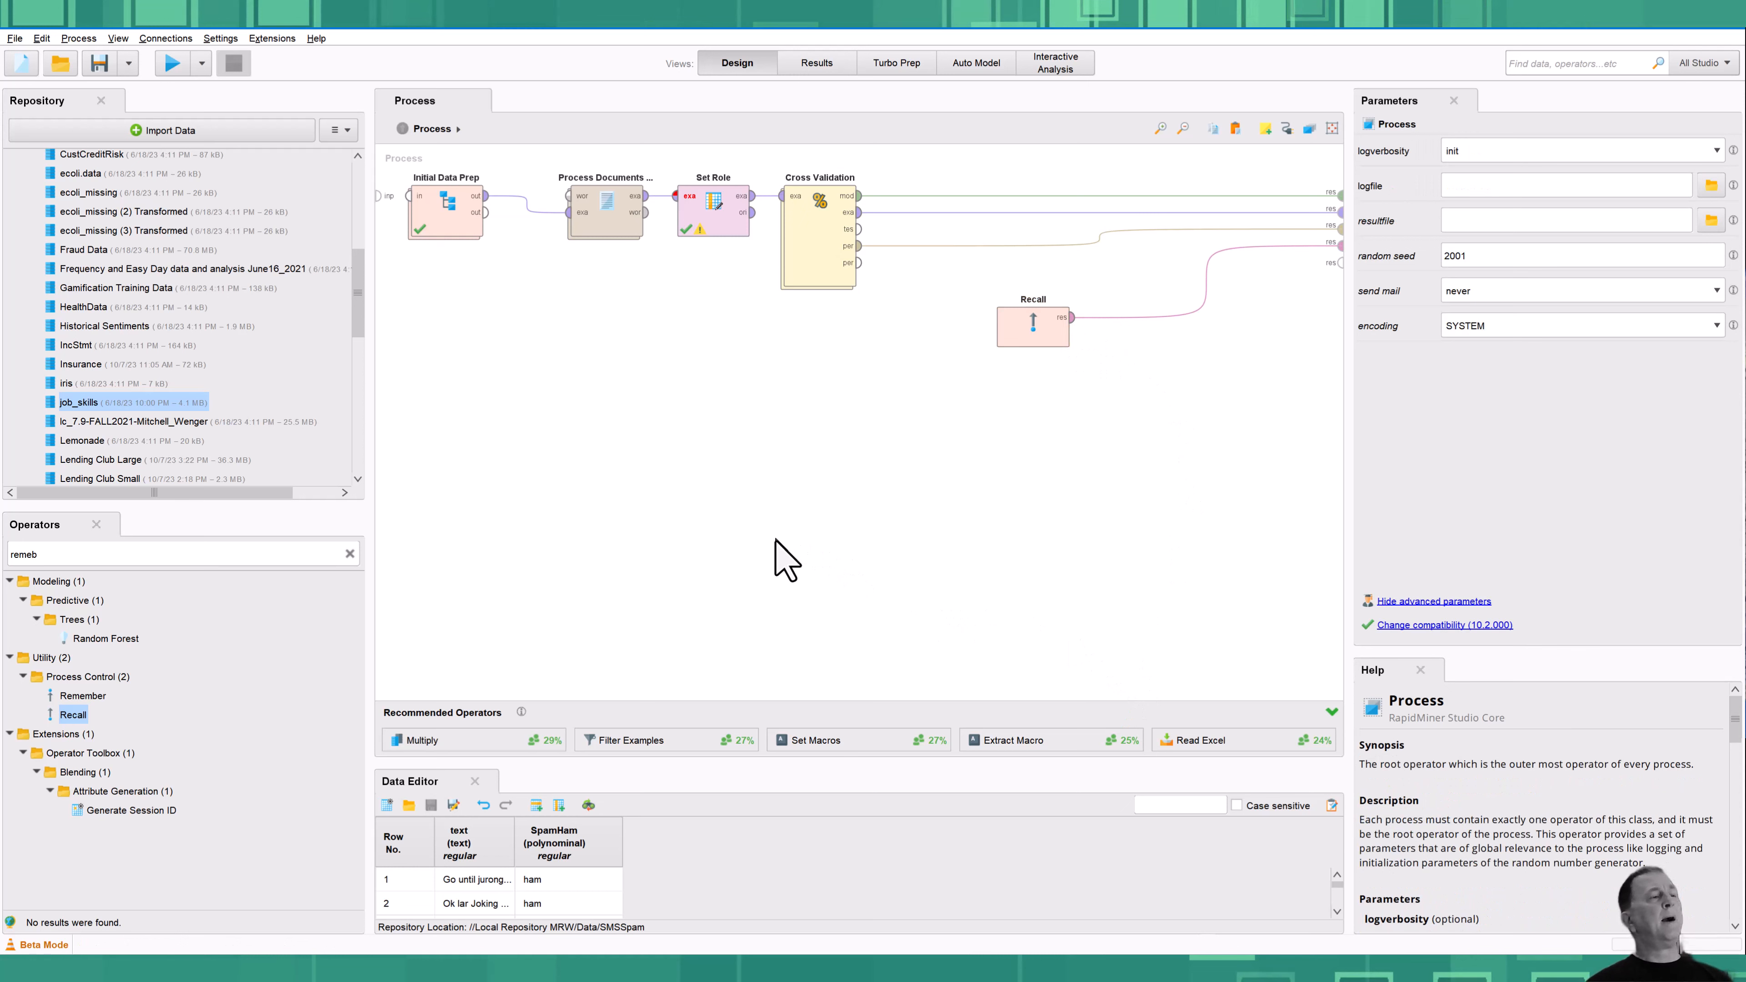
Set the criterion of the Decision Tree inside Cross Validation to gain_ratio
click(823, 258)
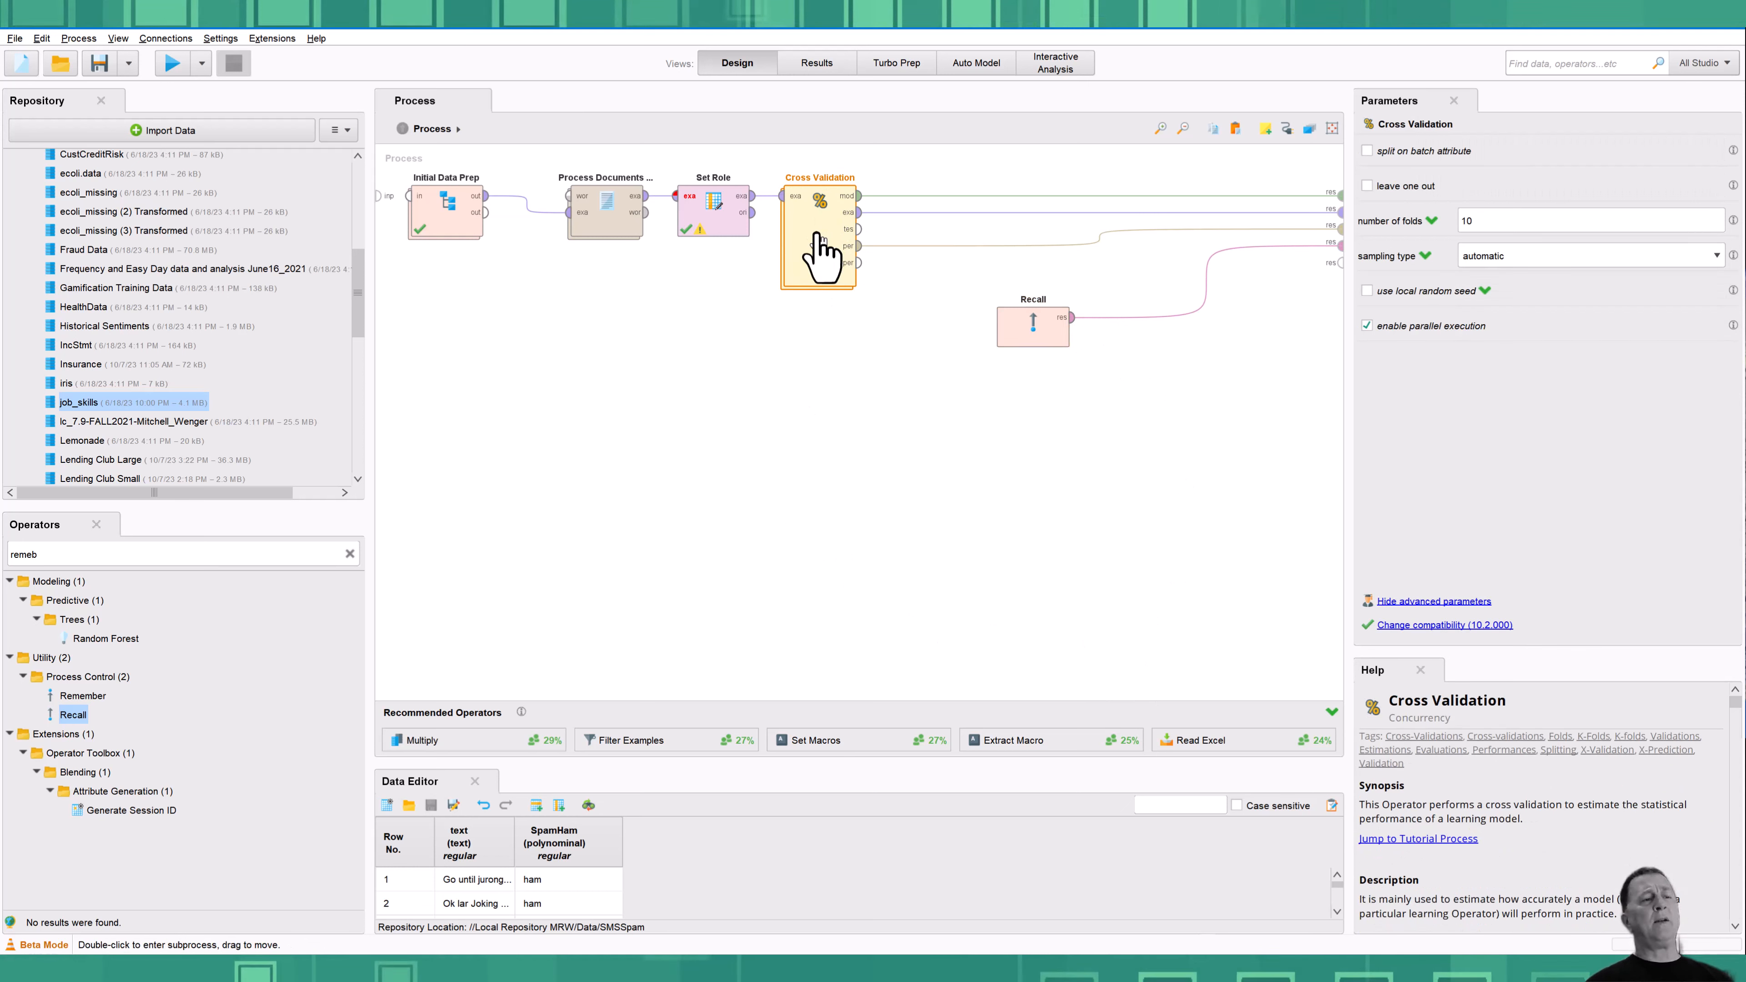
double_click(822, 254)
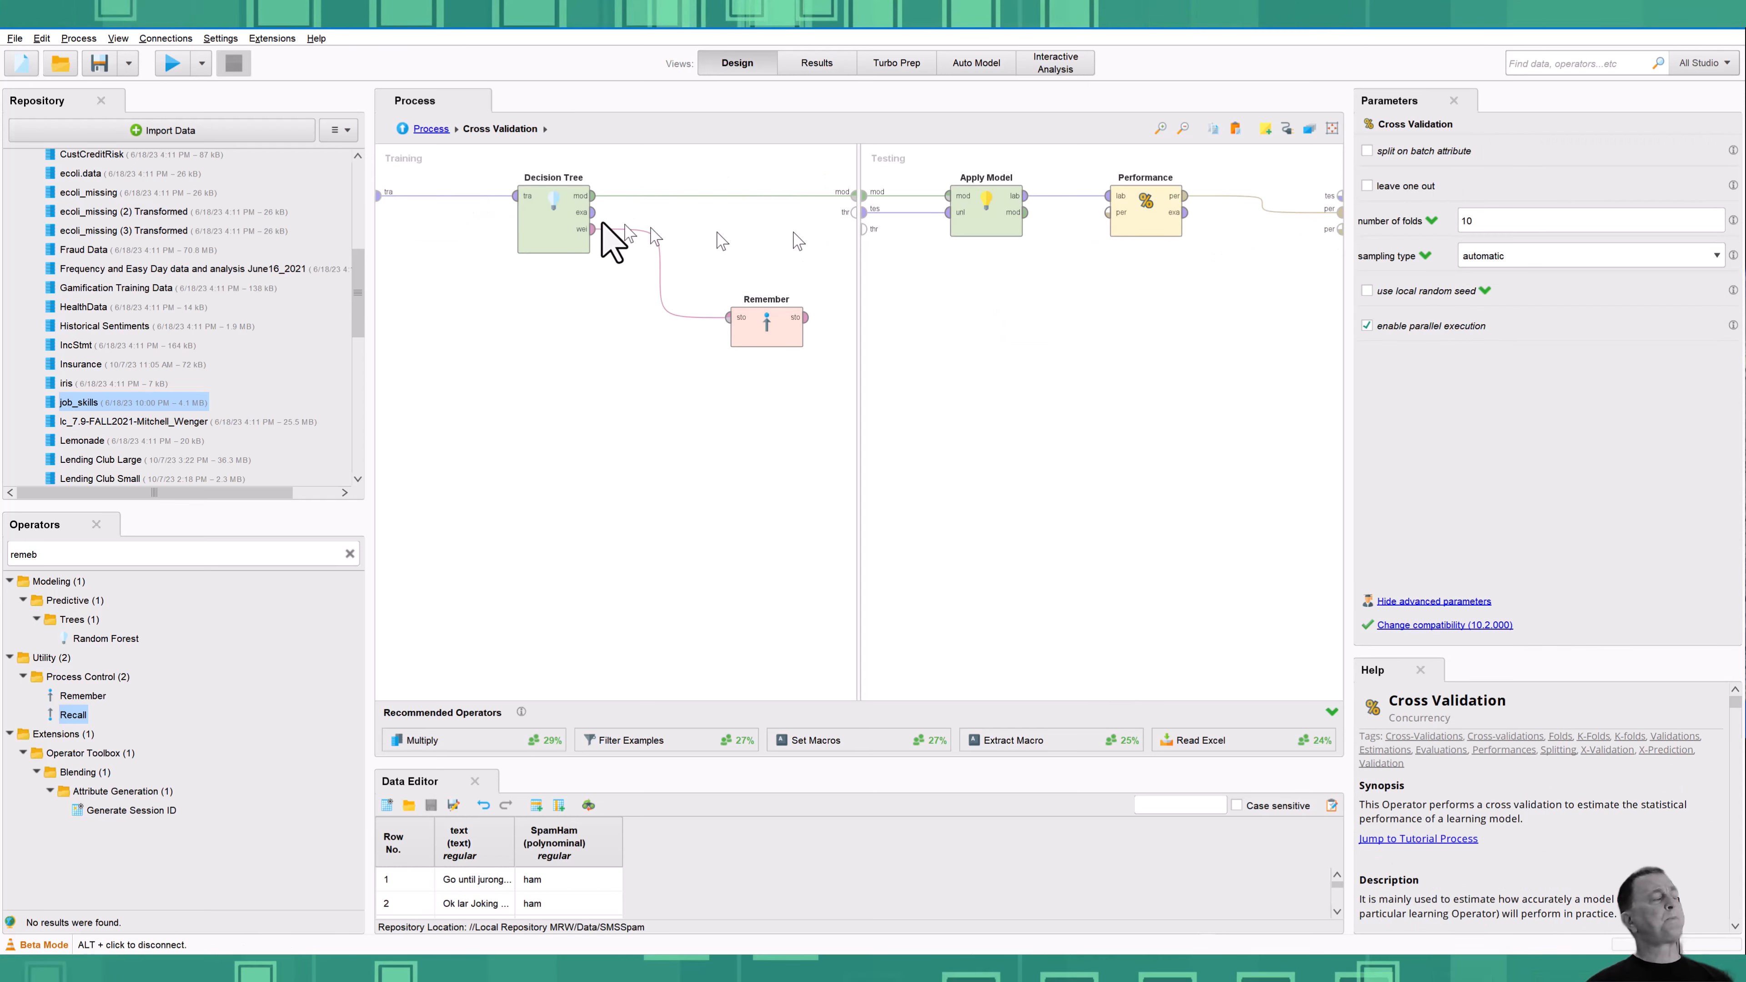
click(540, 227)
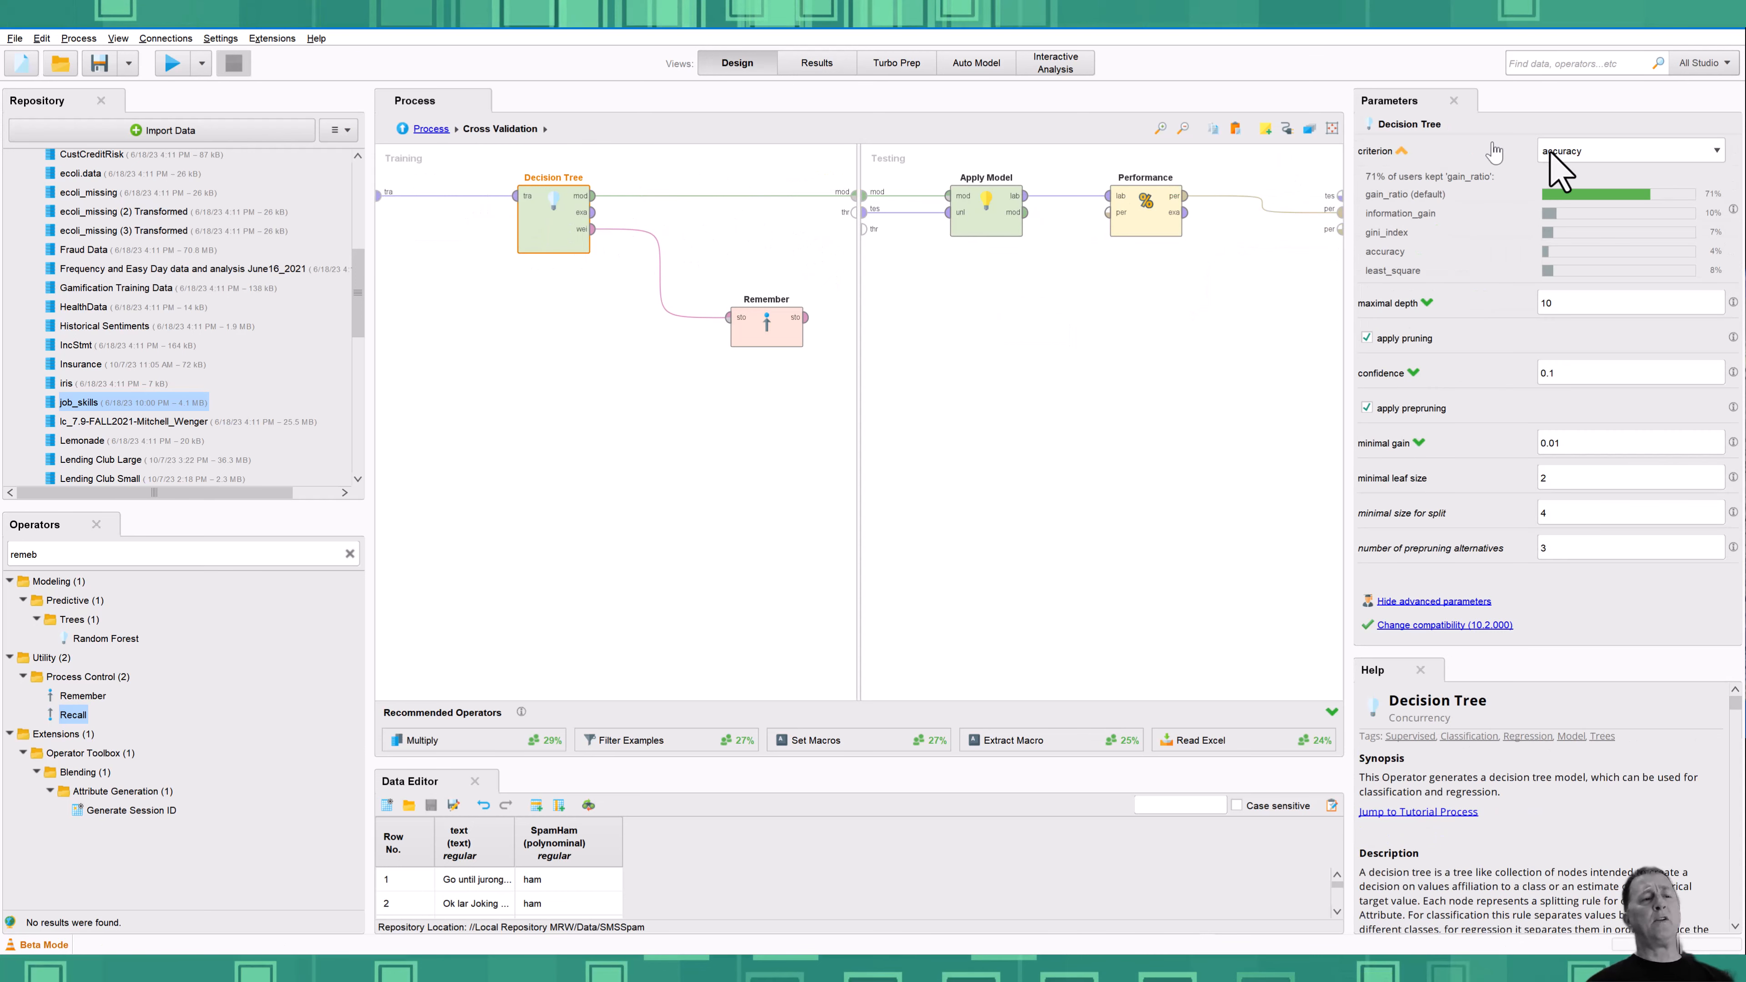
click(1568, 152)
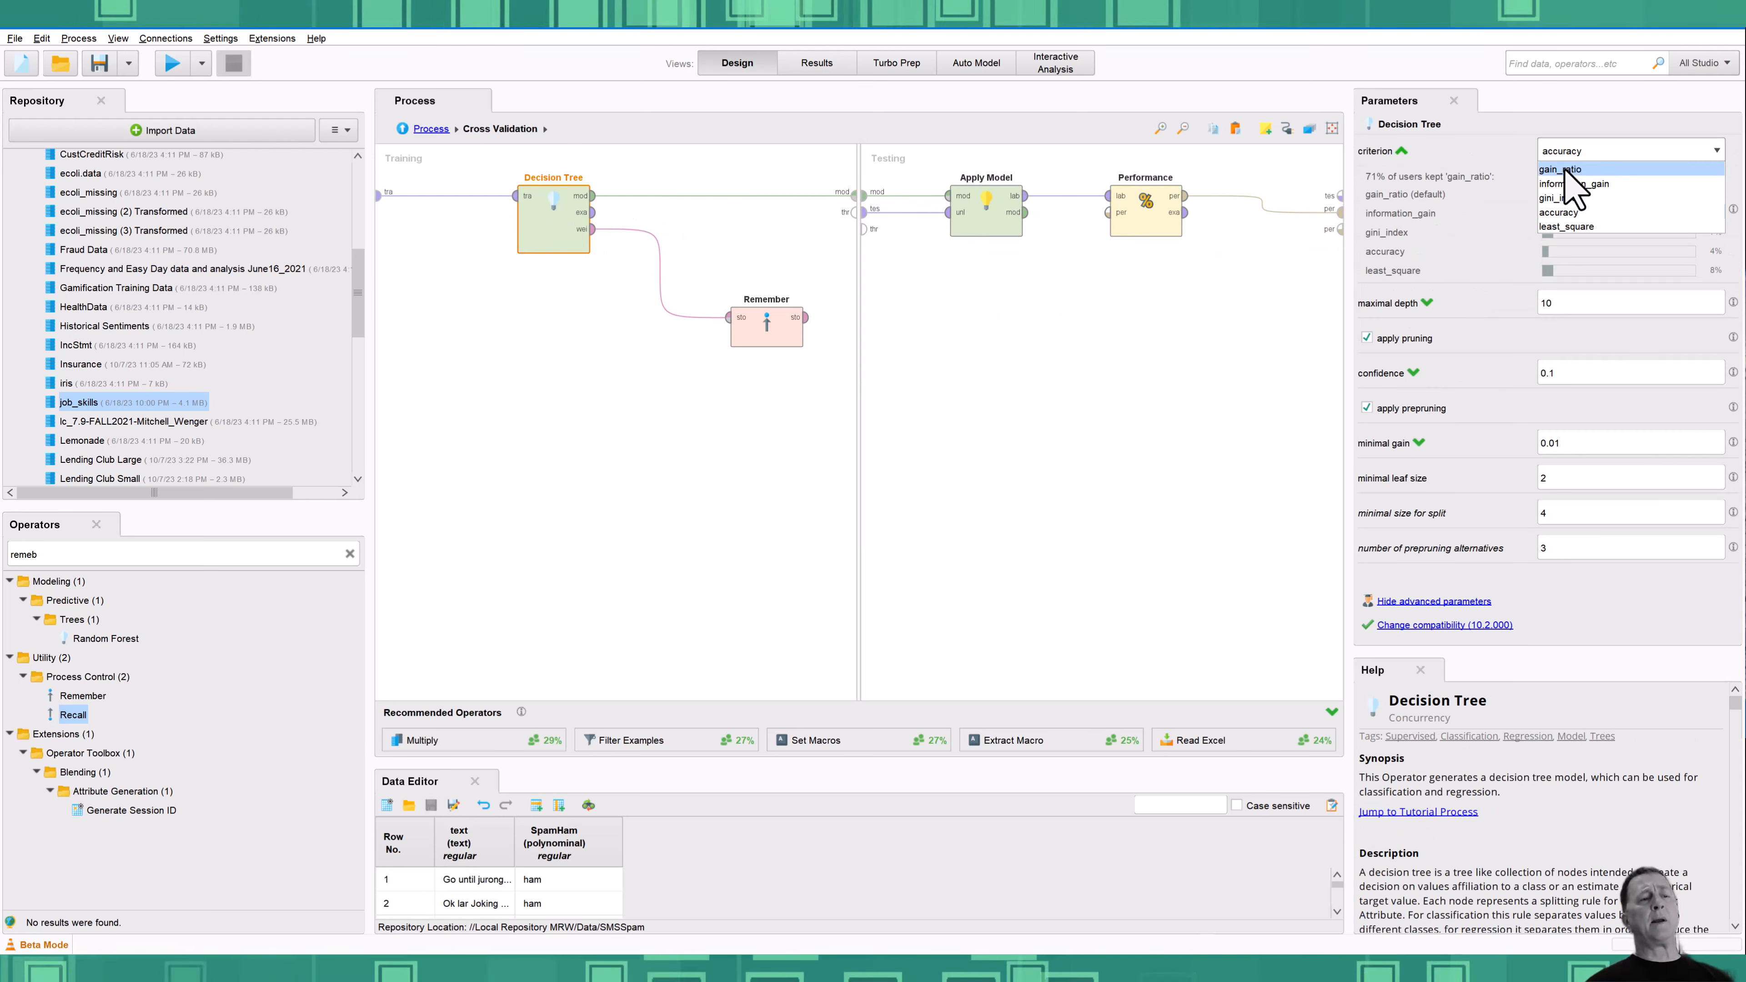
click(1572, 169)
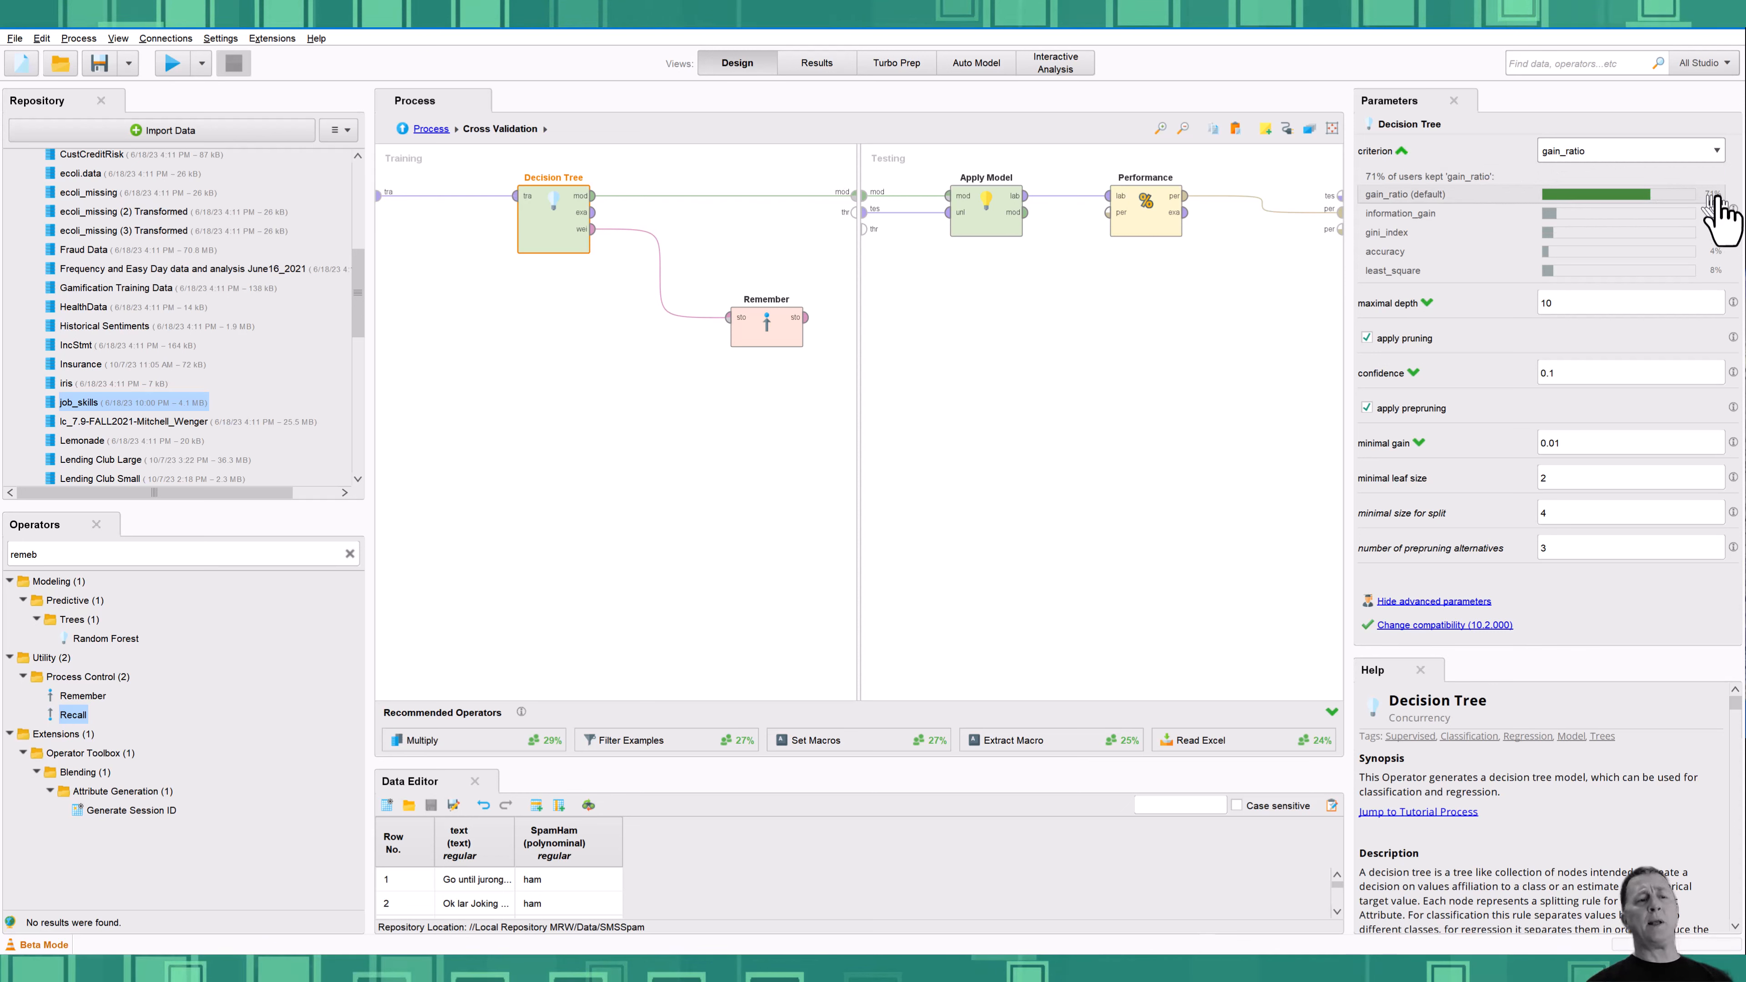
click(564, 421)
Run the process from its top level and inspect the recalled attribute weights and the performance vector's accuracy table
click(431, 128)
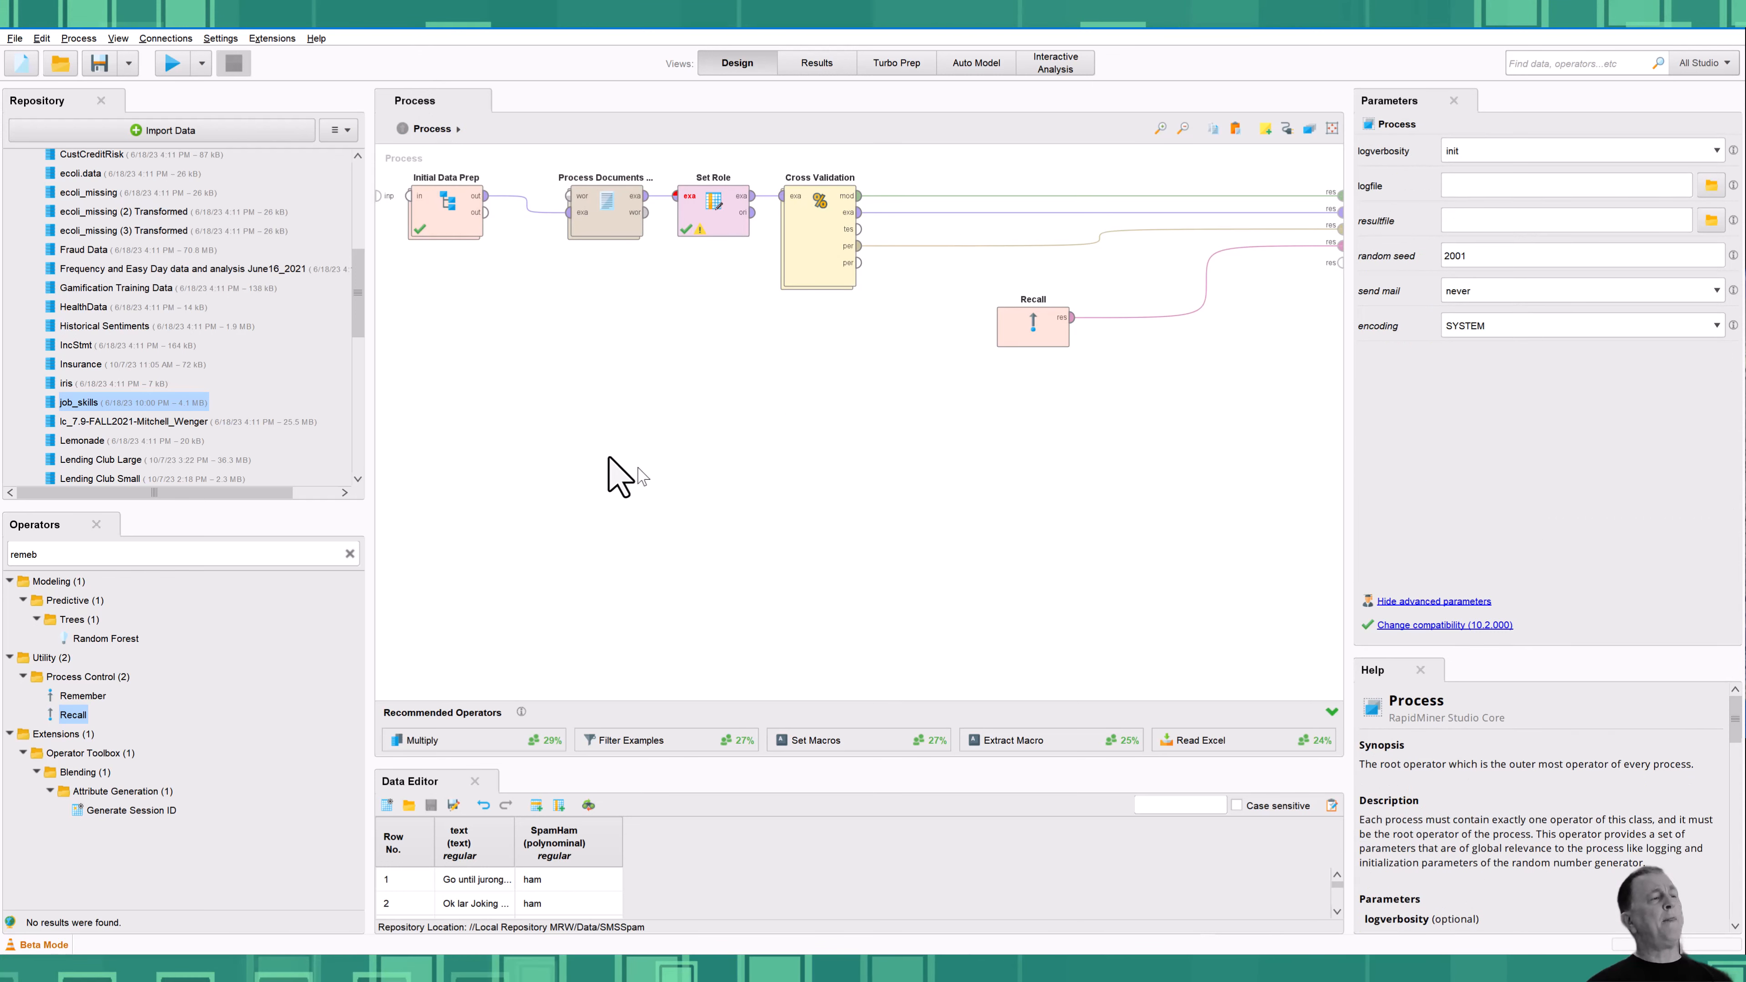
click(171, 63)
click(990, 524)
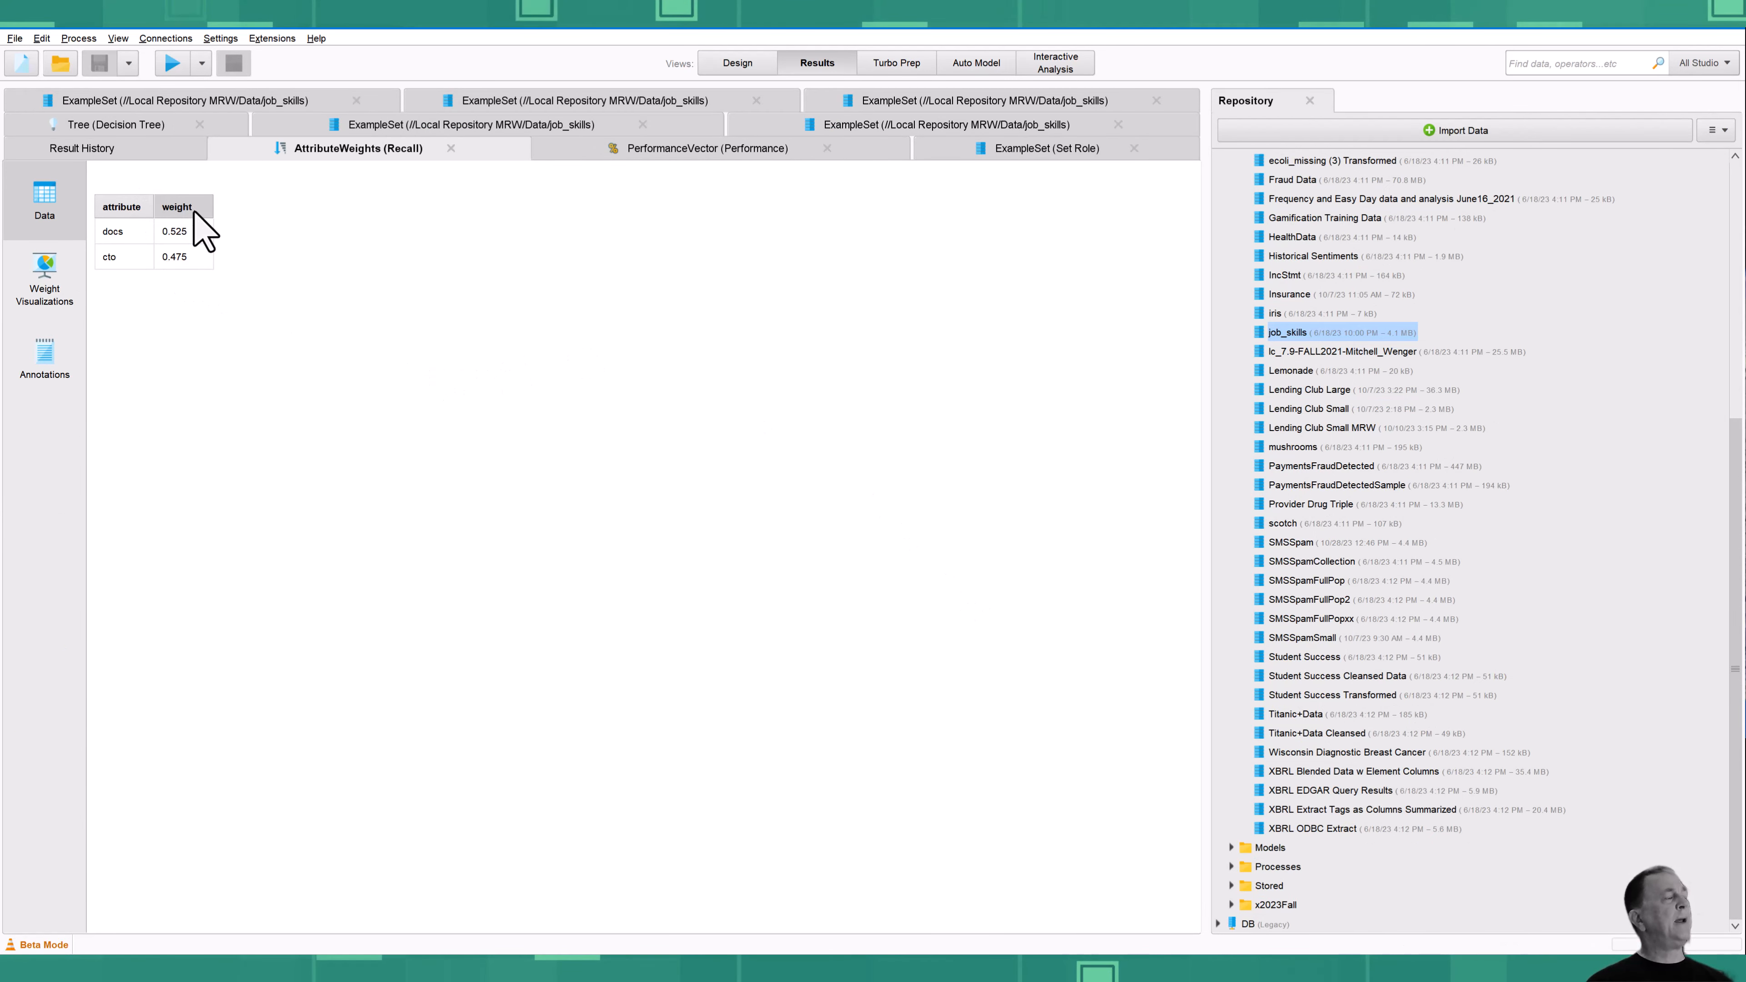
click(665, 155)
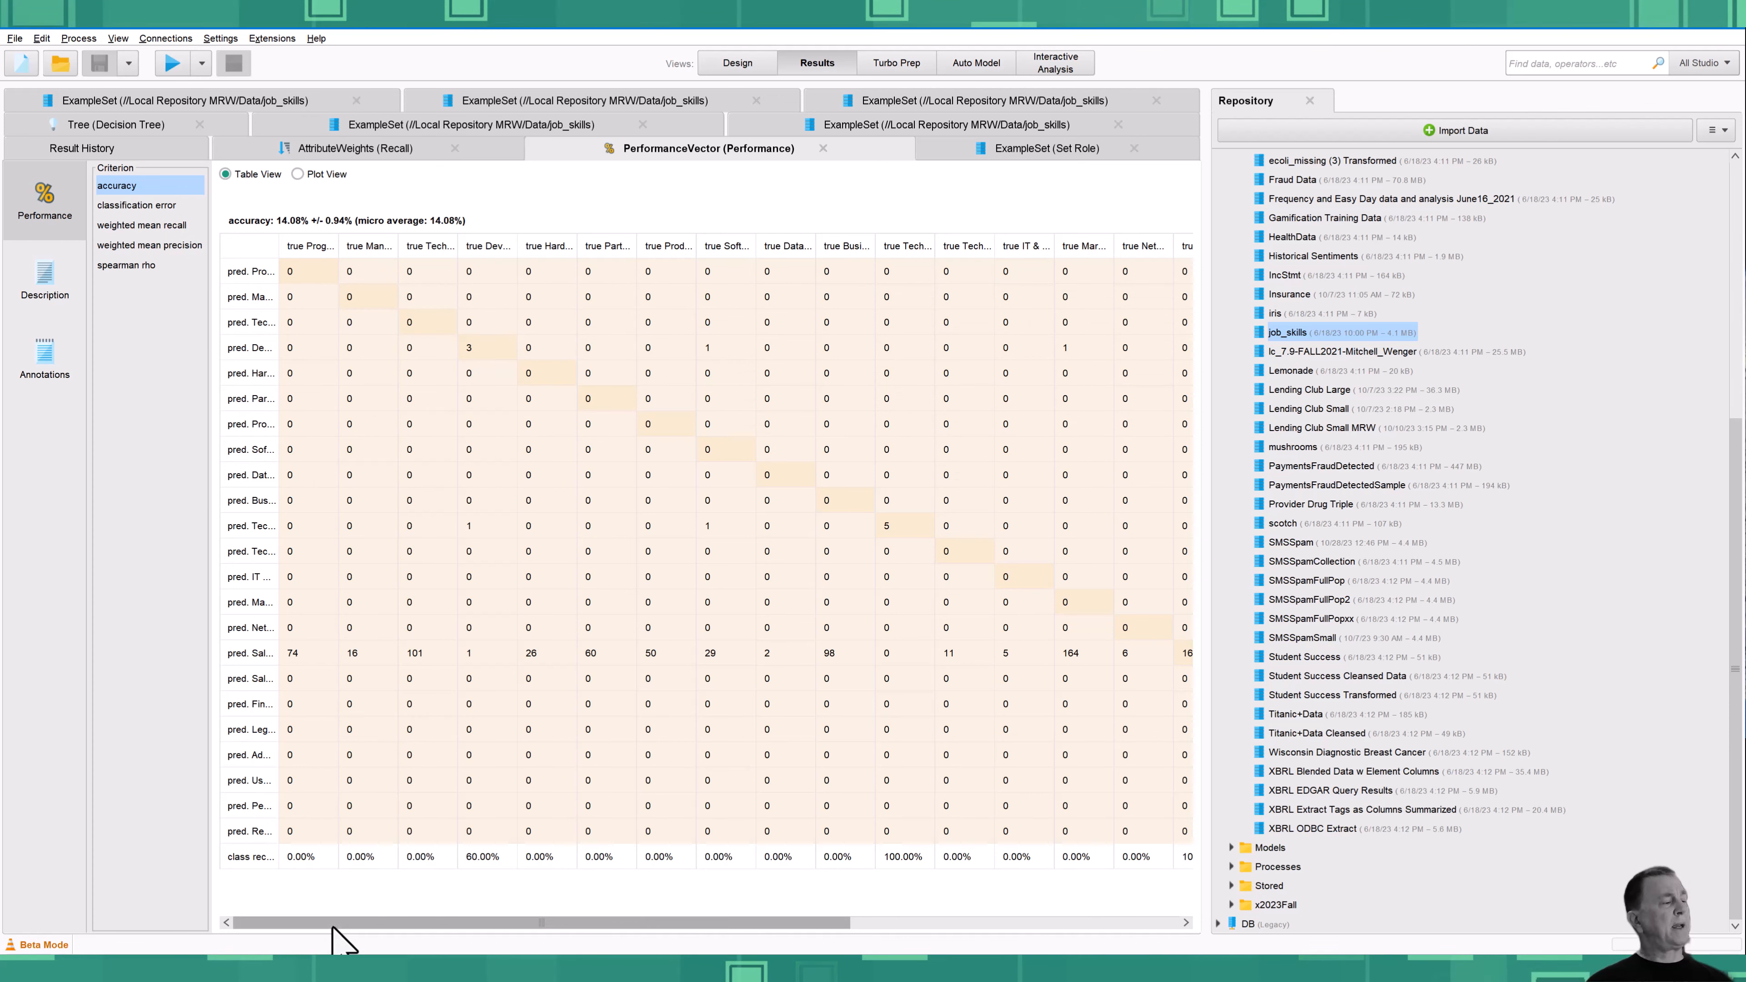
Set the criterion of the Decision Tree inside Cross Validation to accuracy
mouse_move(344, 923)
mouse_down()
mouse_move(749, 933)
mouse_move(343, 936)
mouse_up()
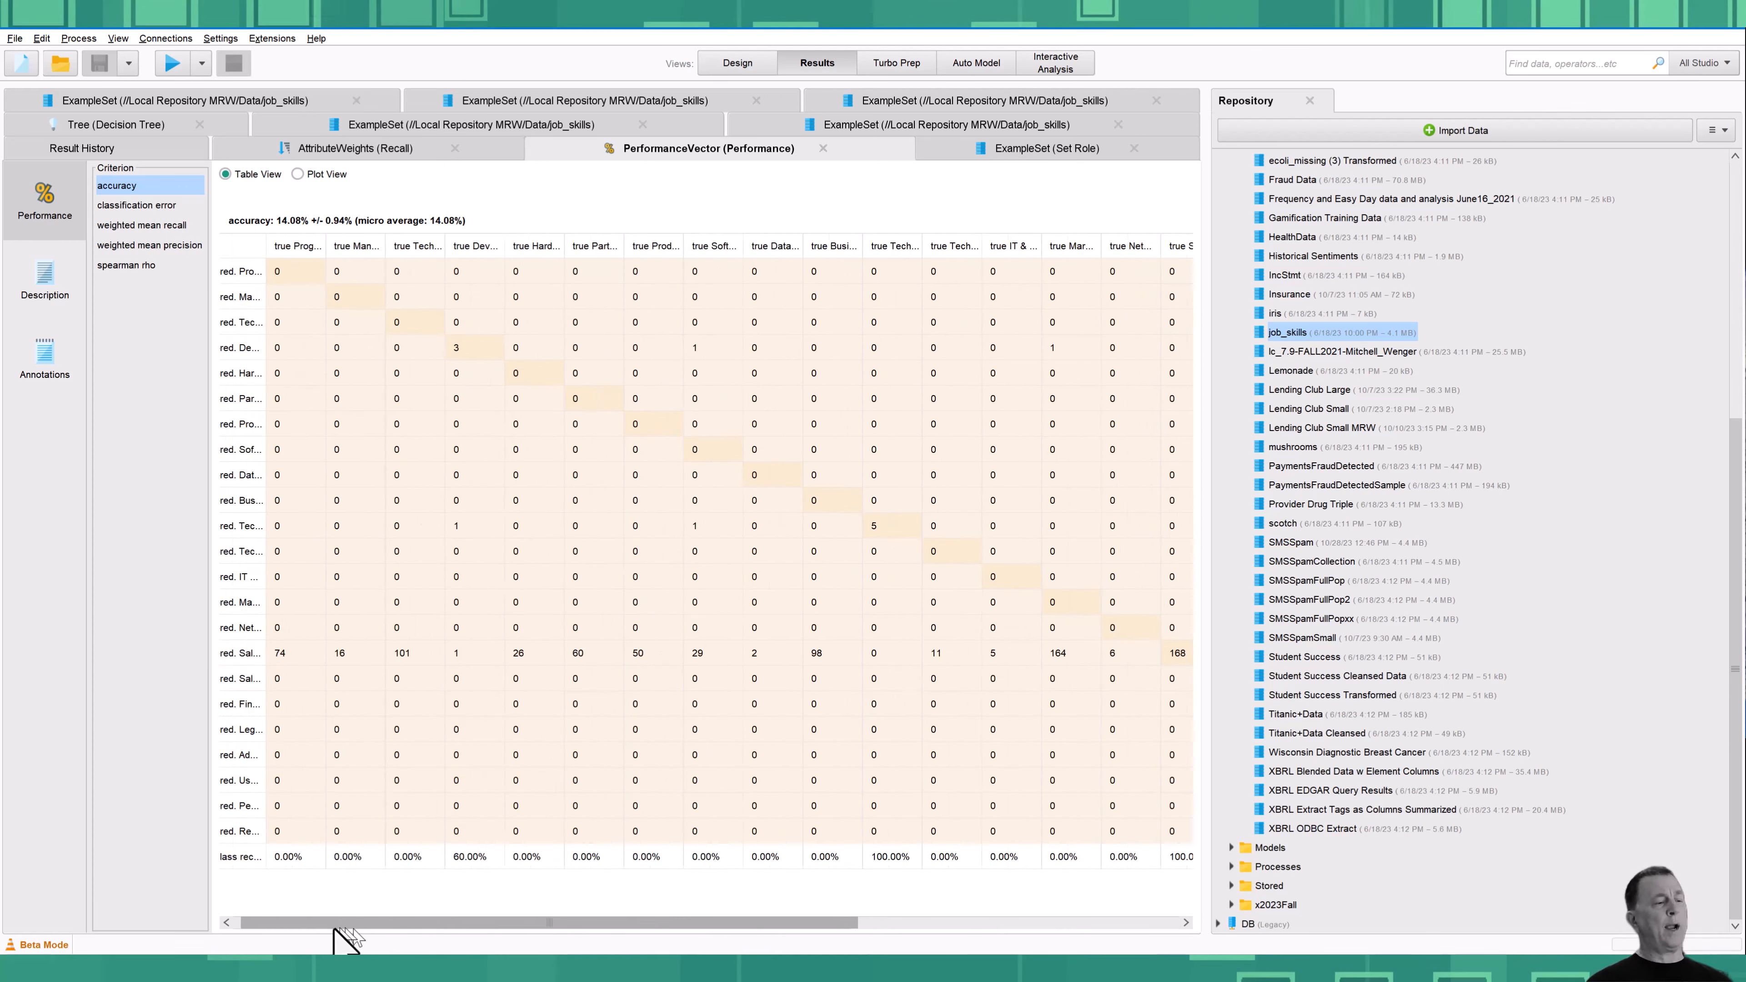
click(734, 63)
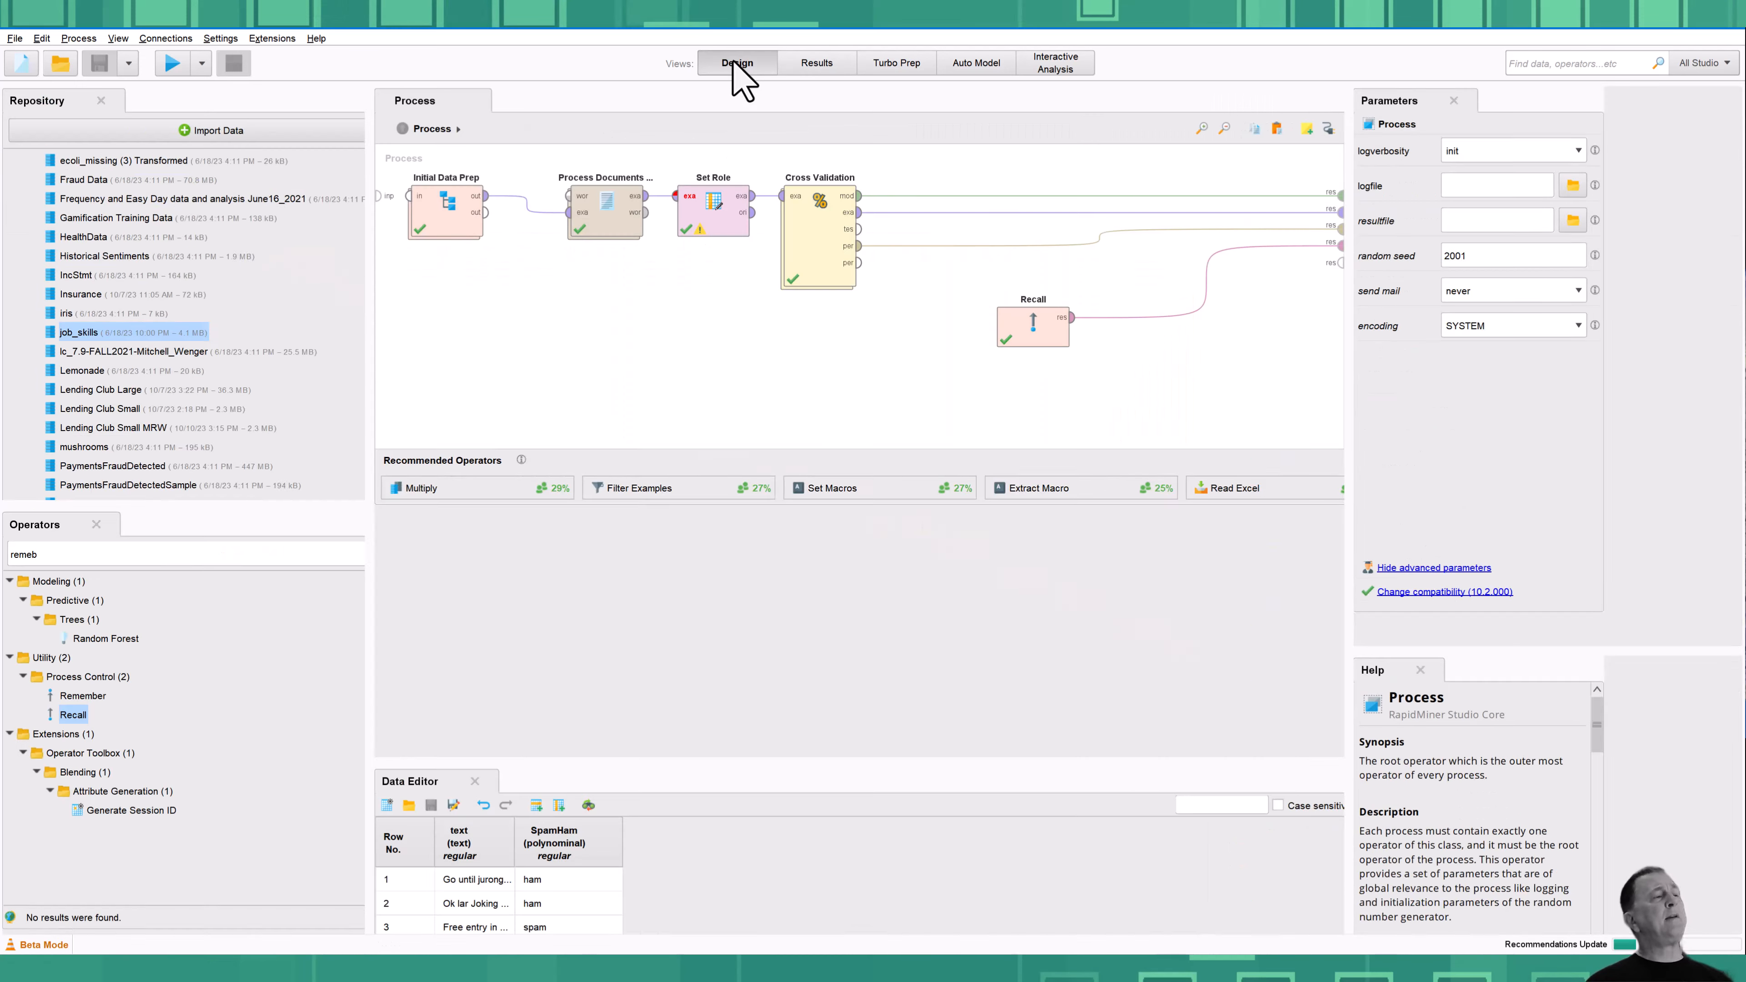
double_click(822, 237)
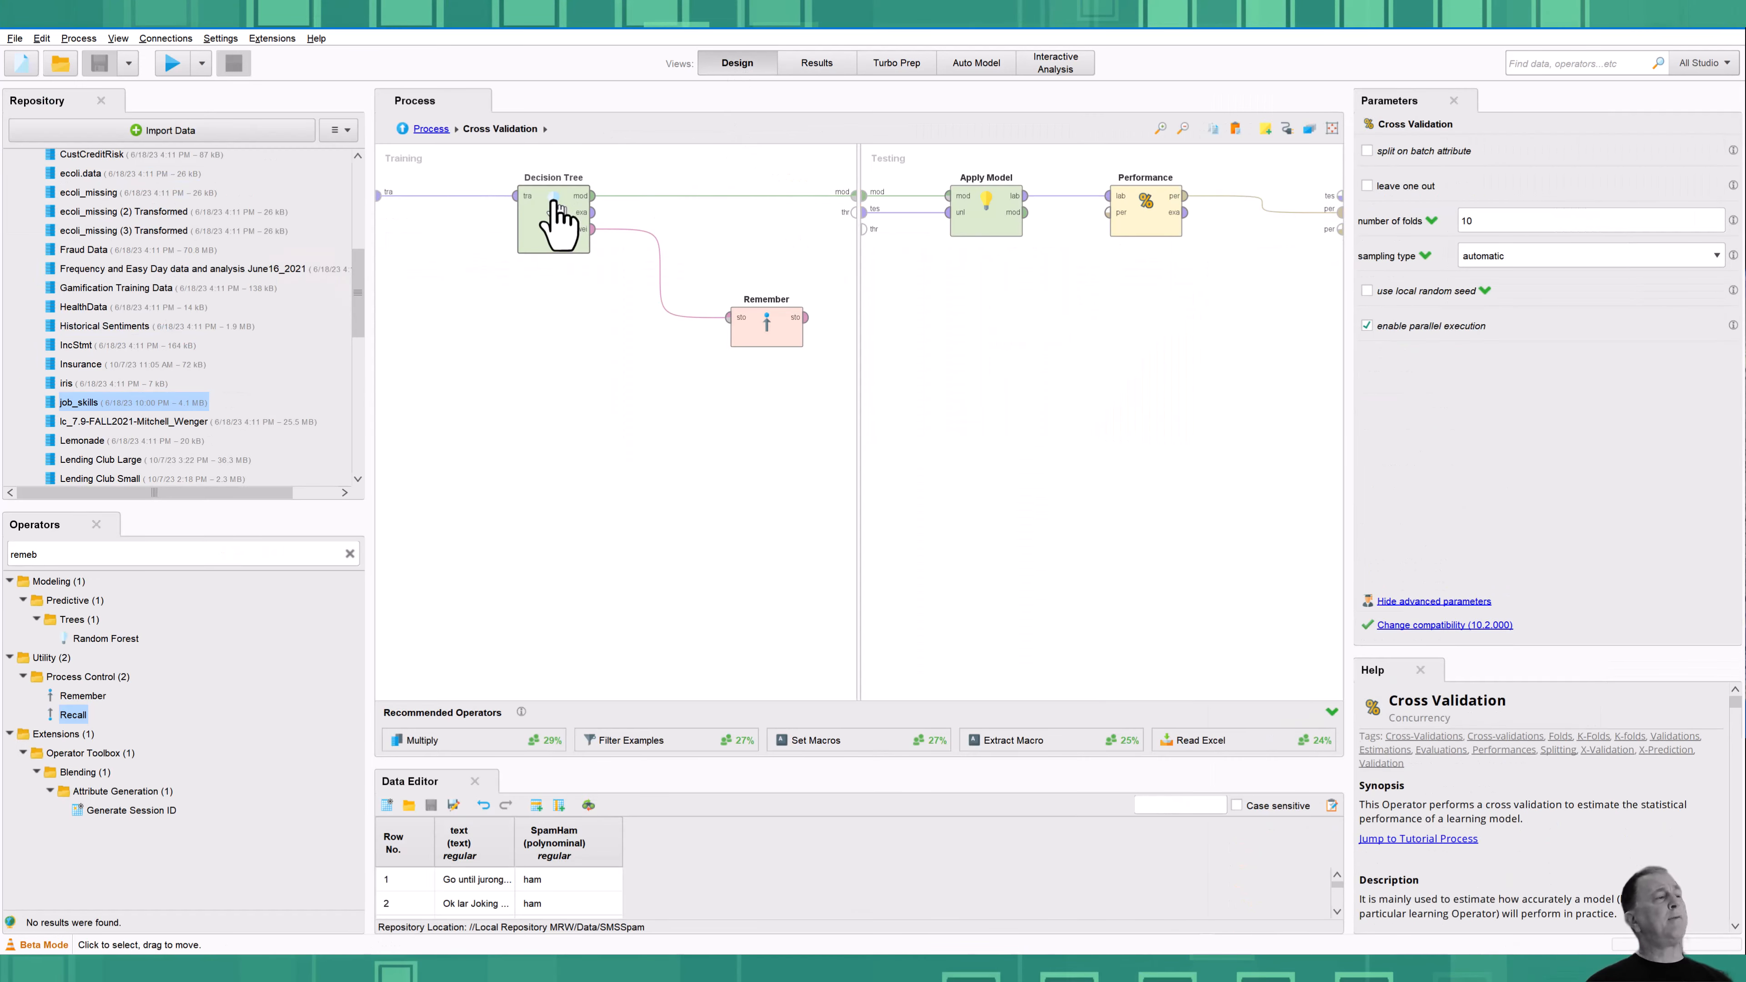
click(556, 221)
click(1681, 149)
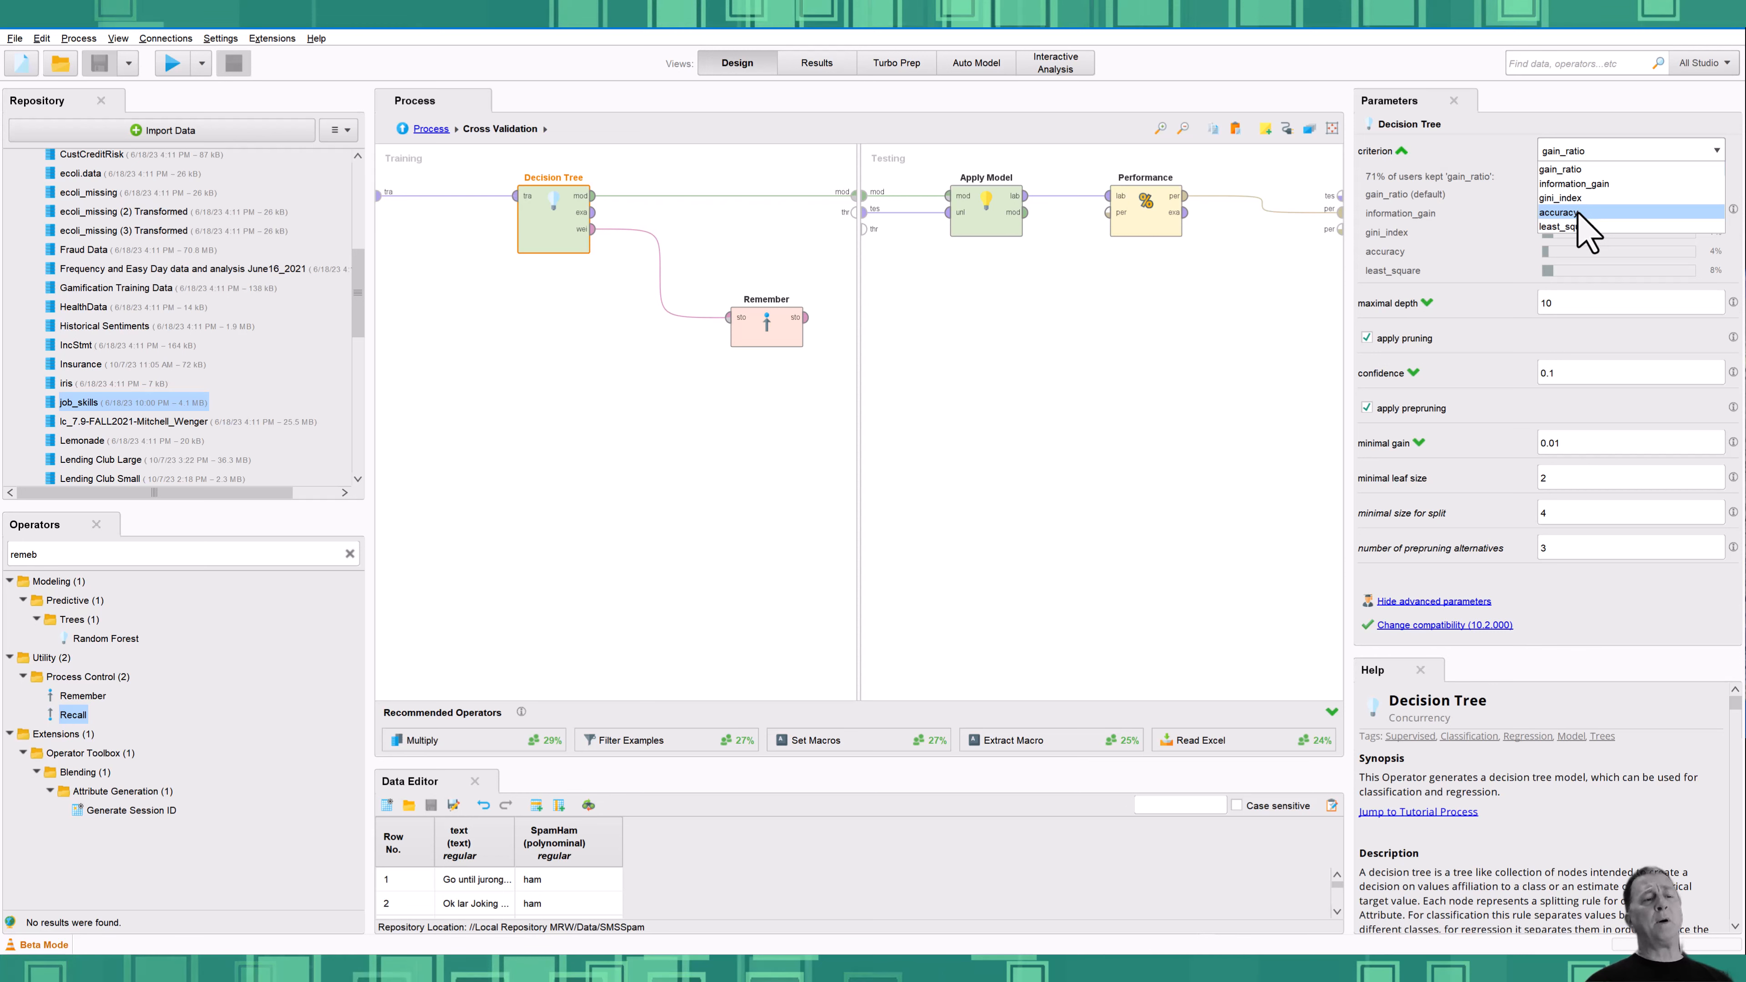
click(1559, 212)
click(468, 207)
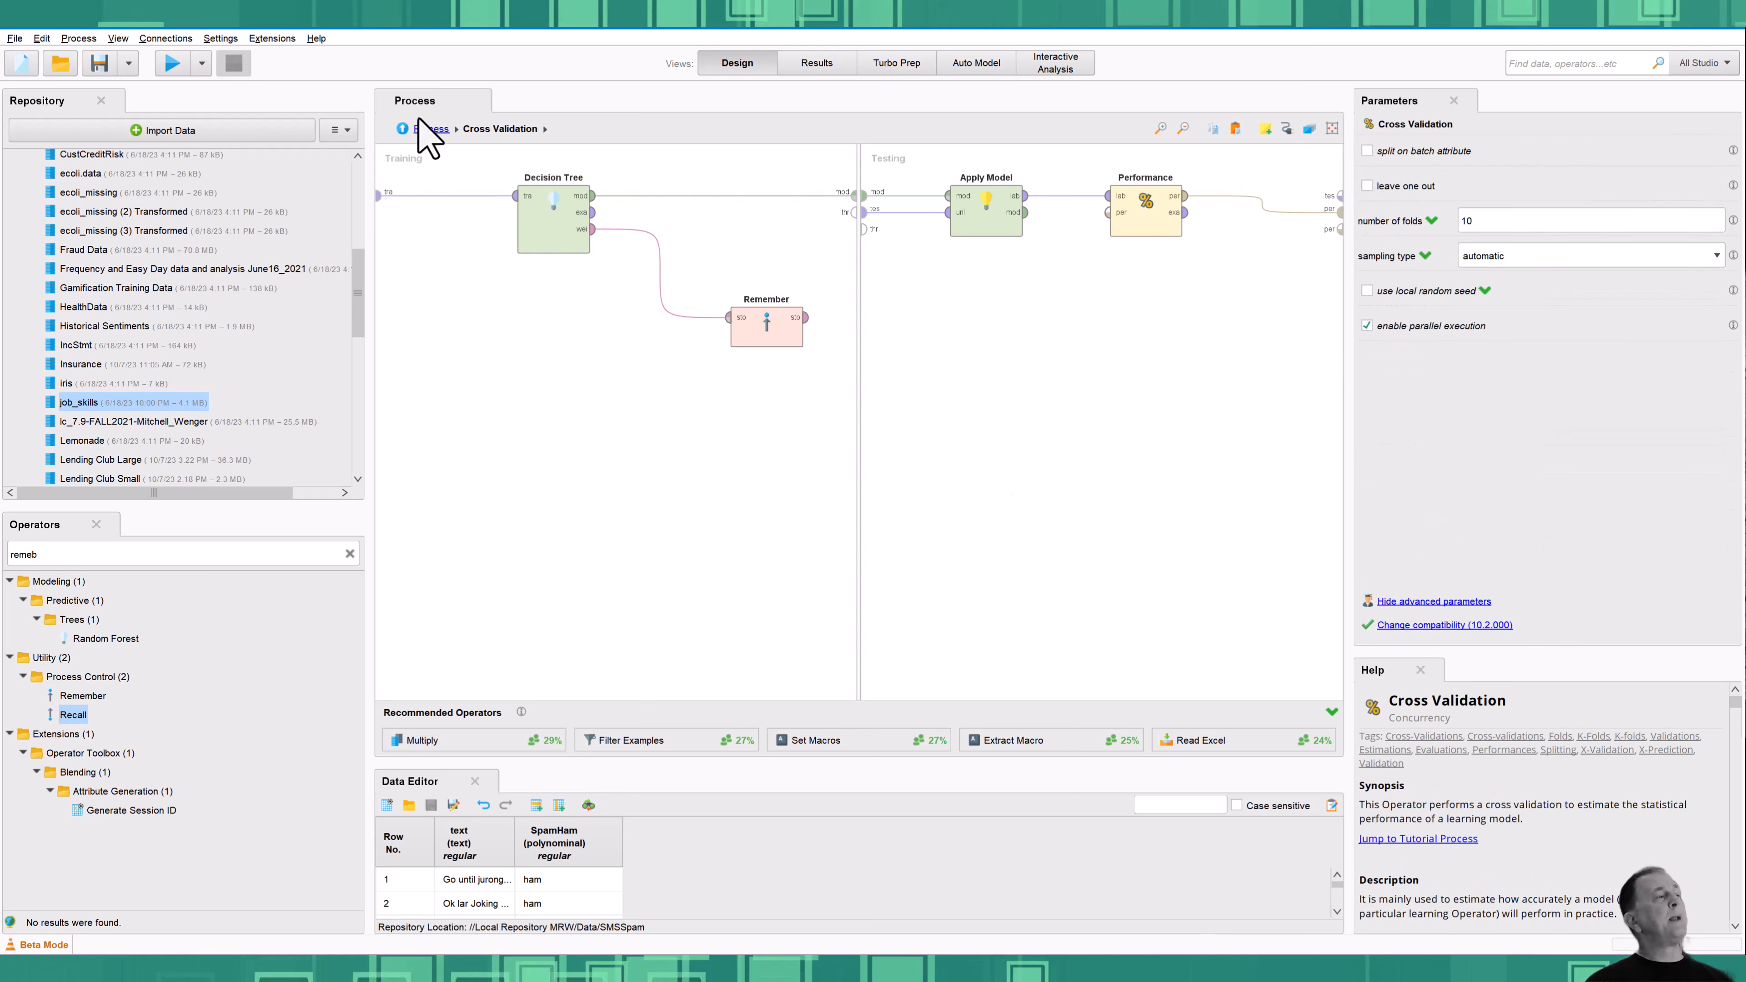
Run the process from its top level with the changed tree criterion
click(420, 130)
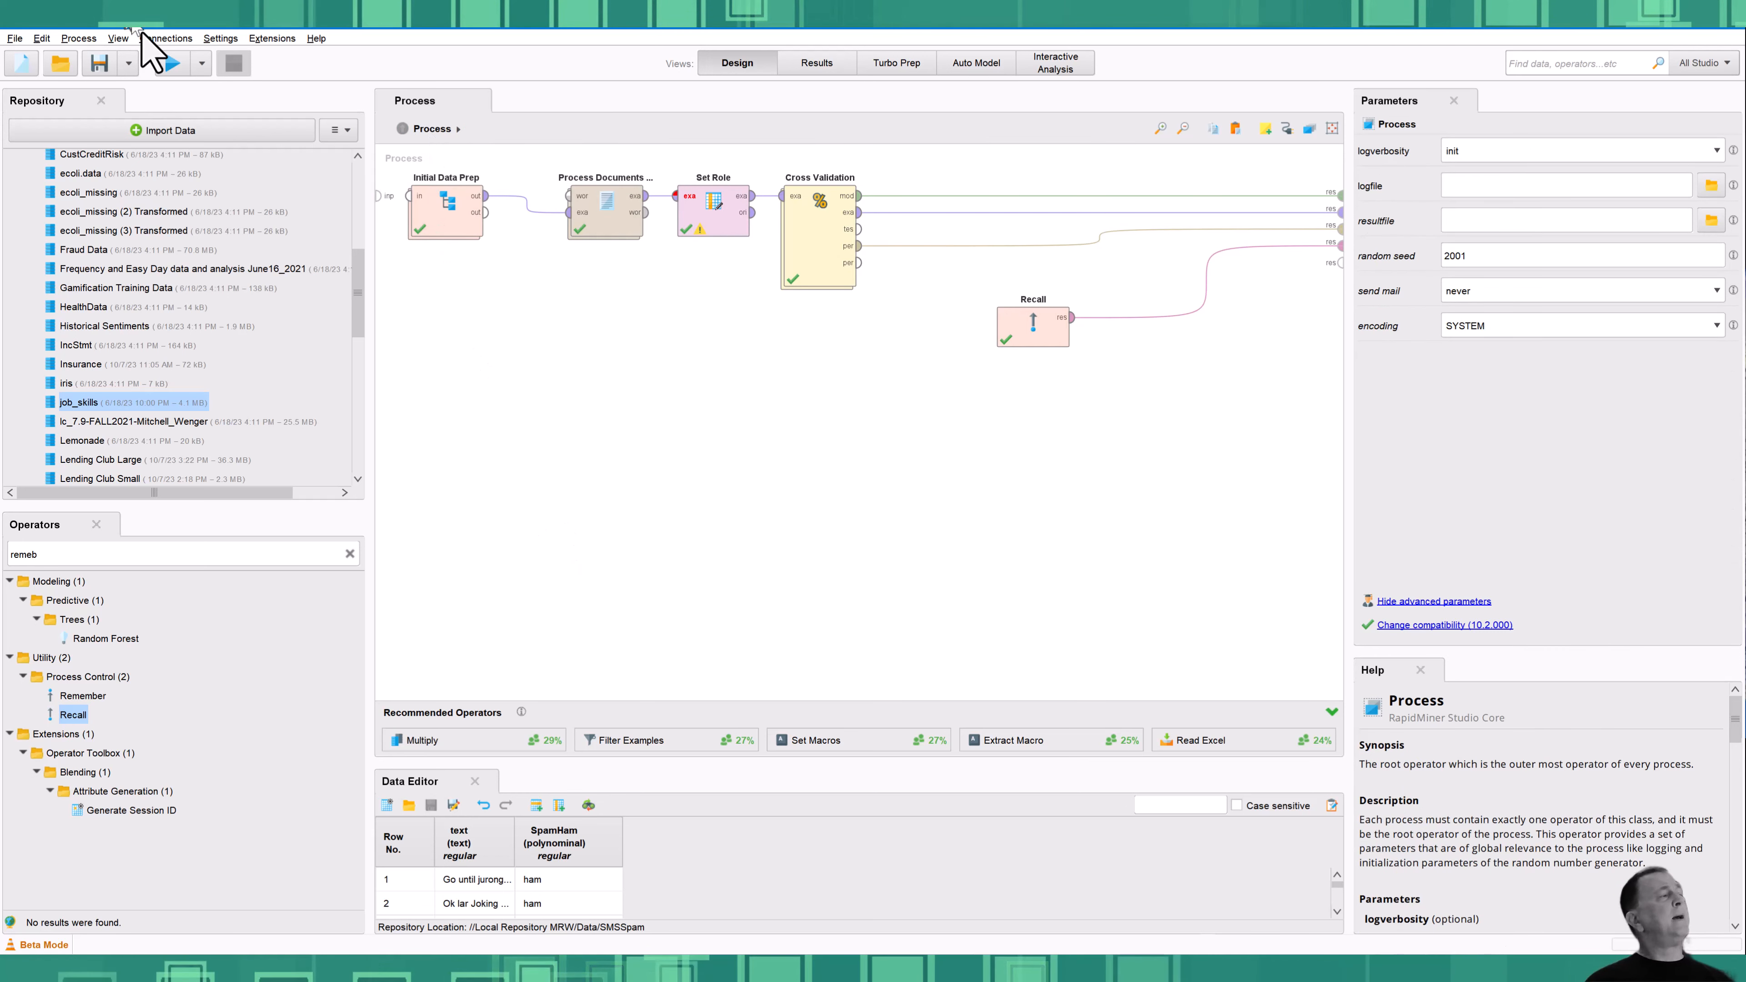
click(170, 63)
click(982, 521)
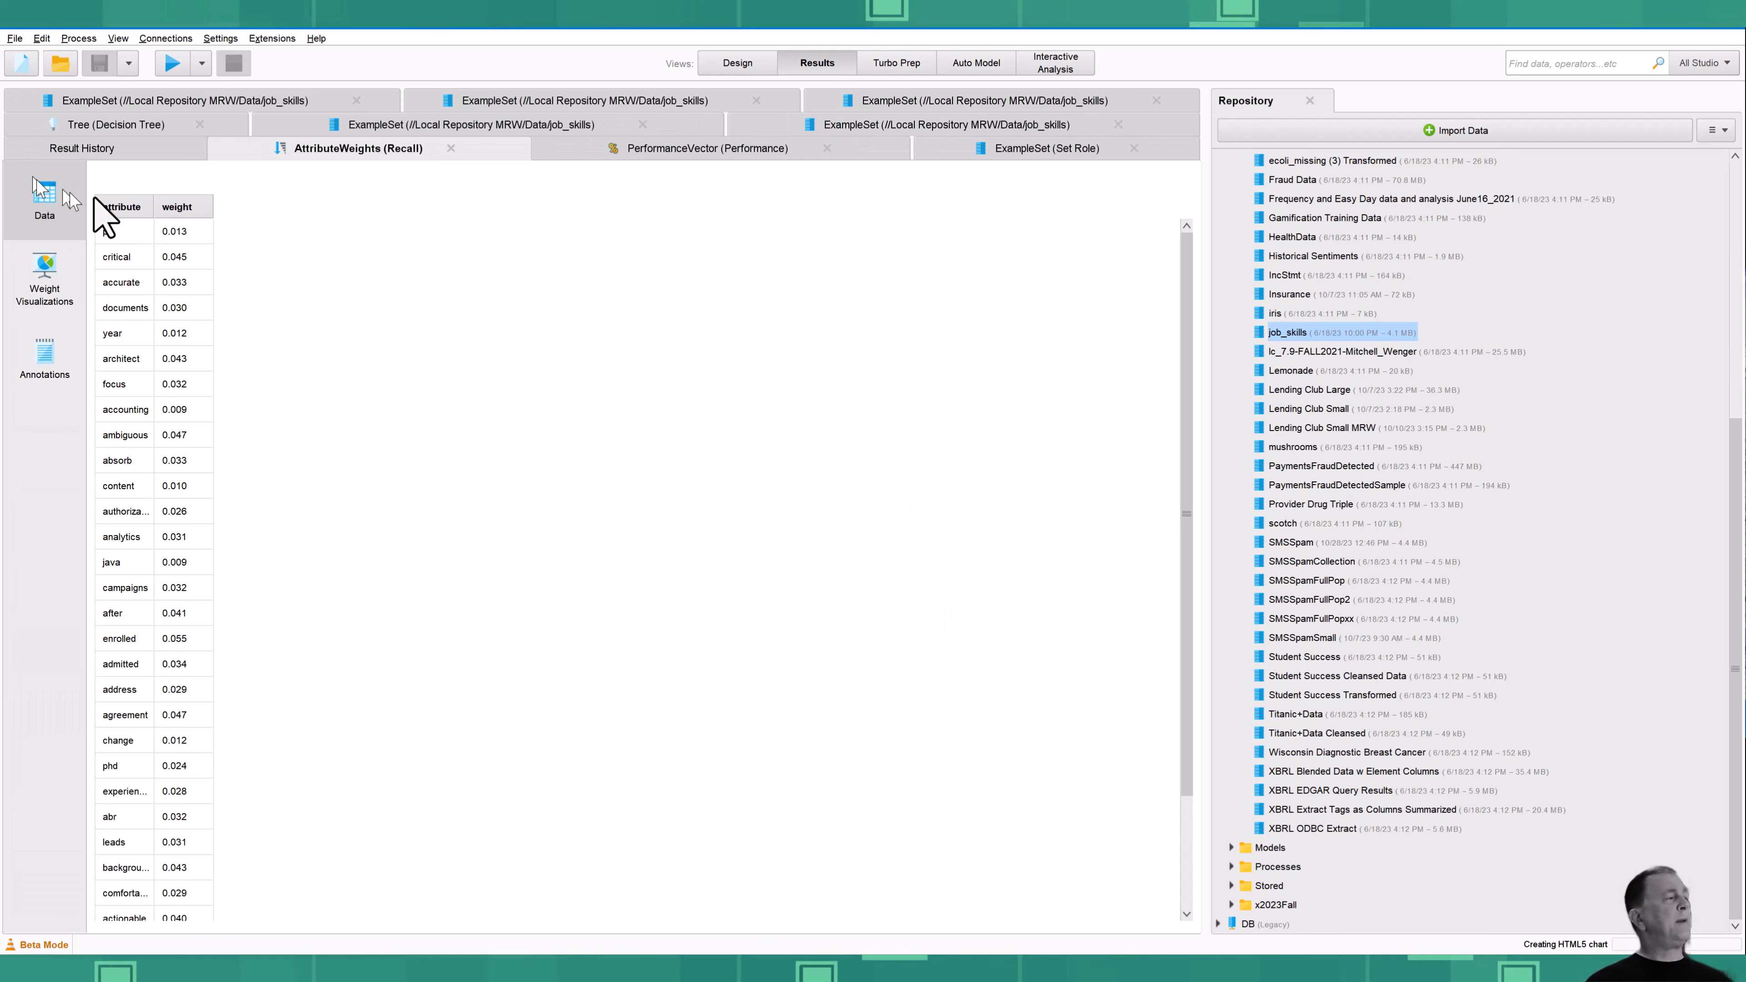
Sort the recalled attribute weights by weight in descending order and check the performance vector's accuracy table
drag(152, 204, 310, 204)
click(248, 207)
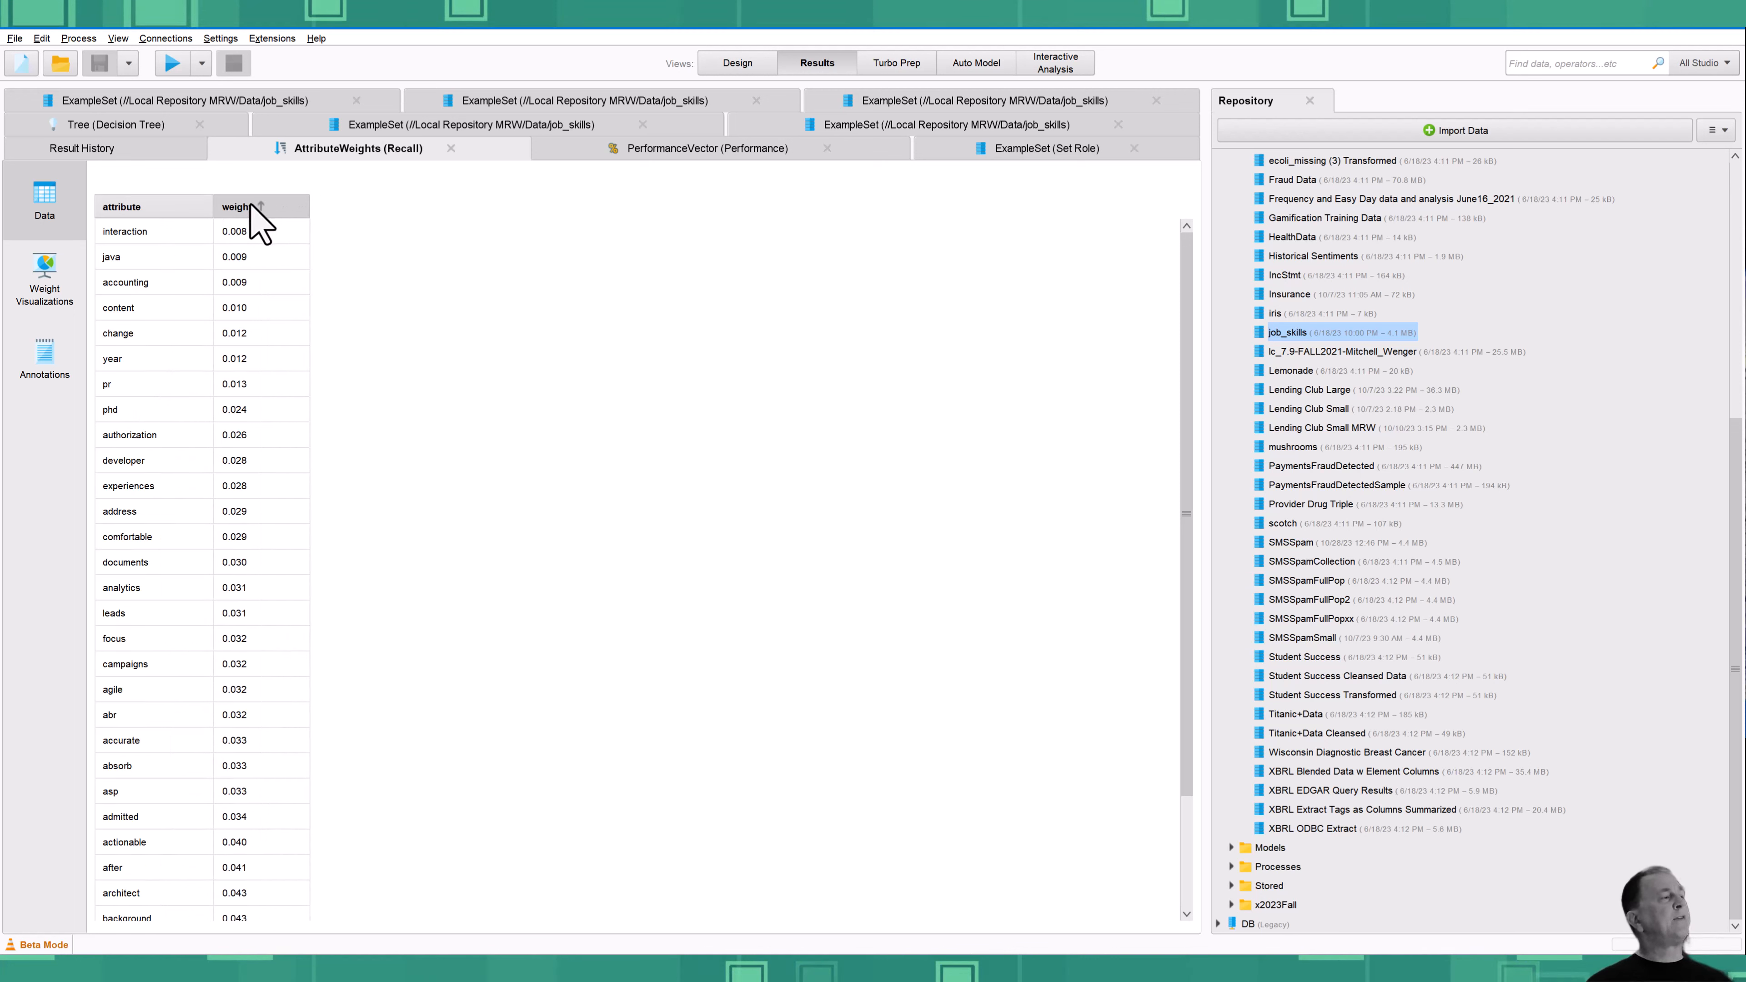
click(247, 206)
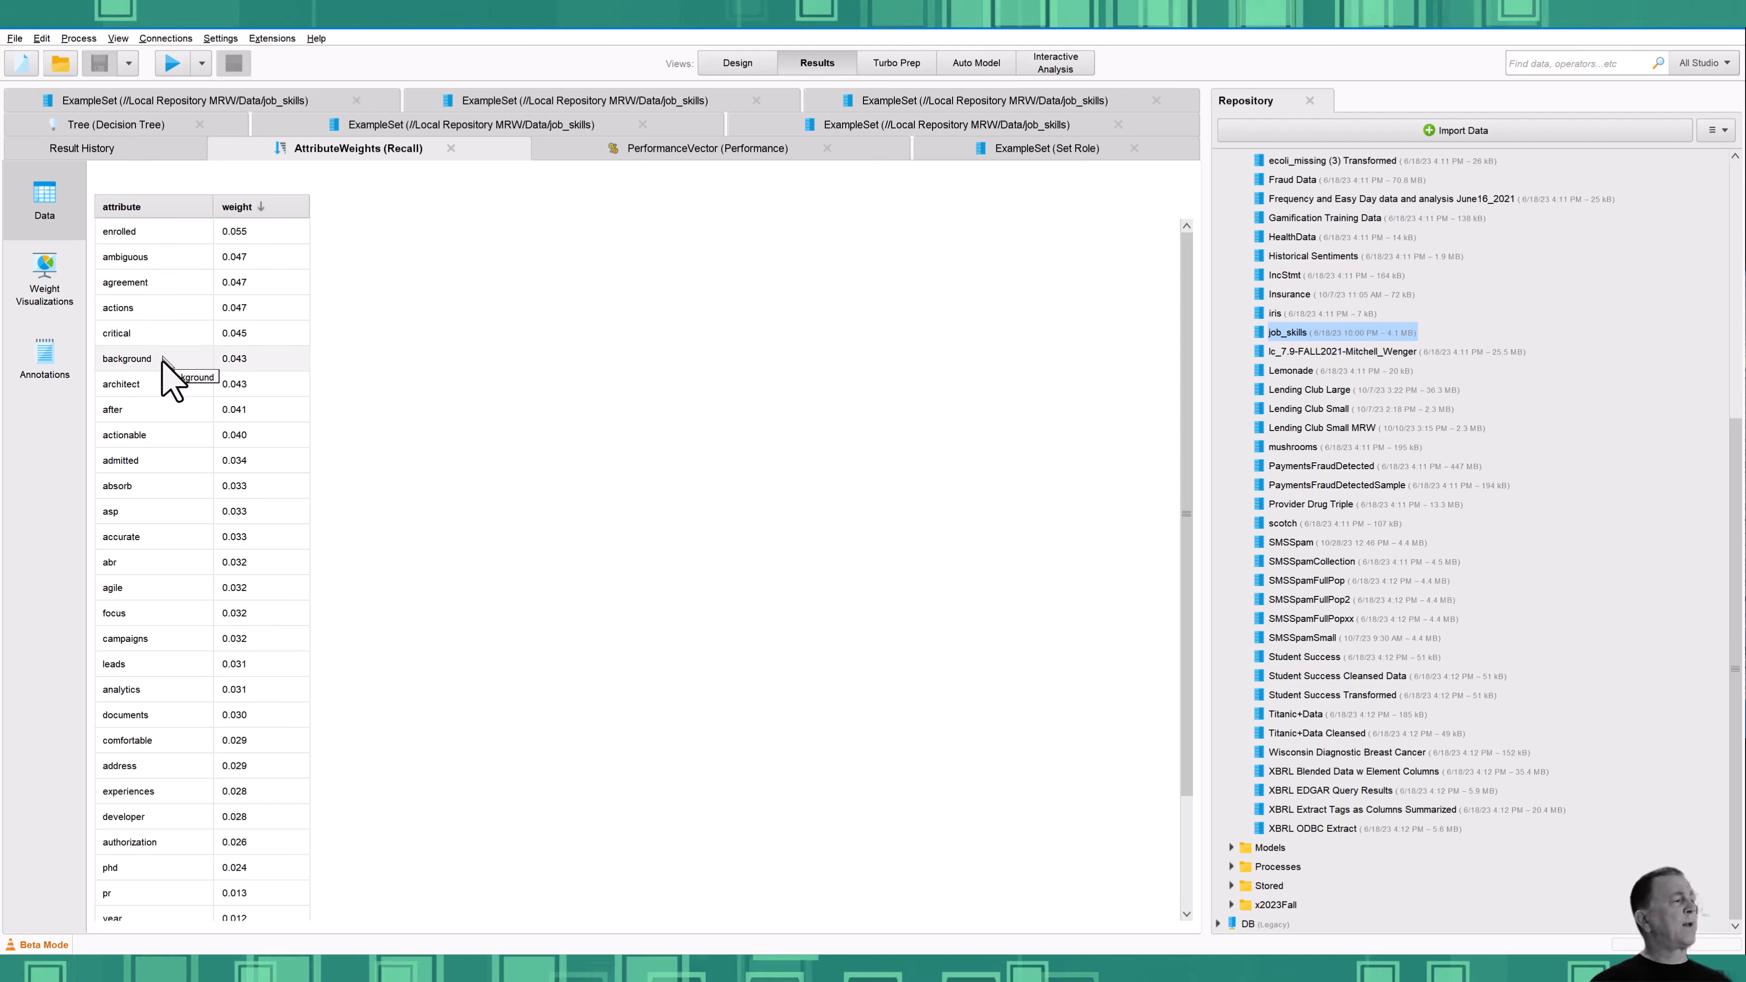
click(641, 153)
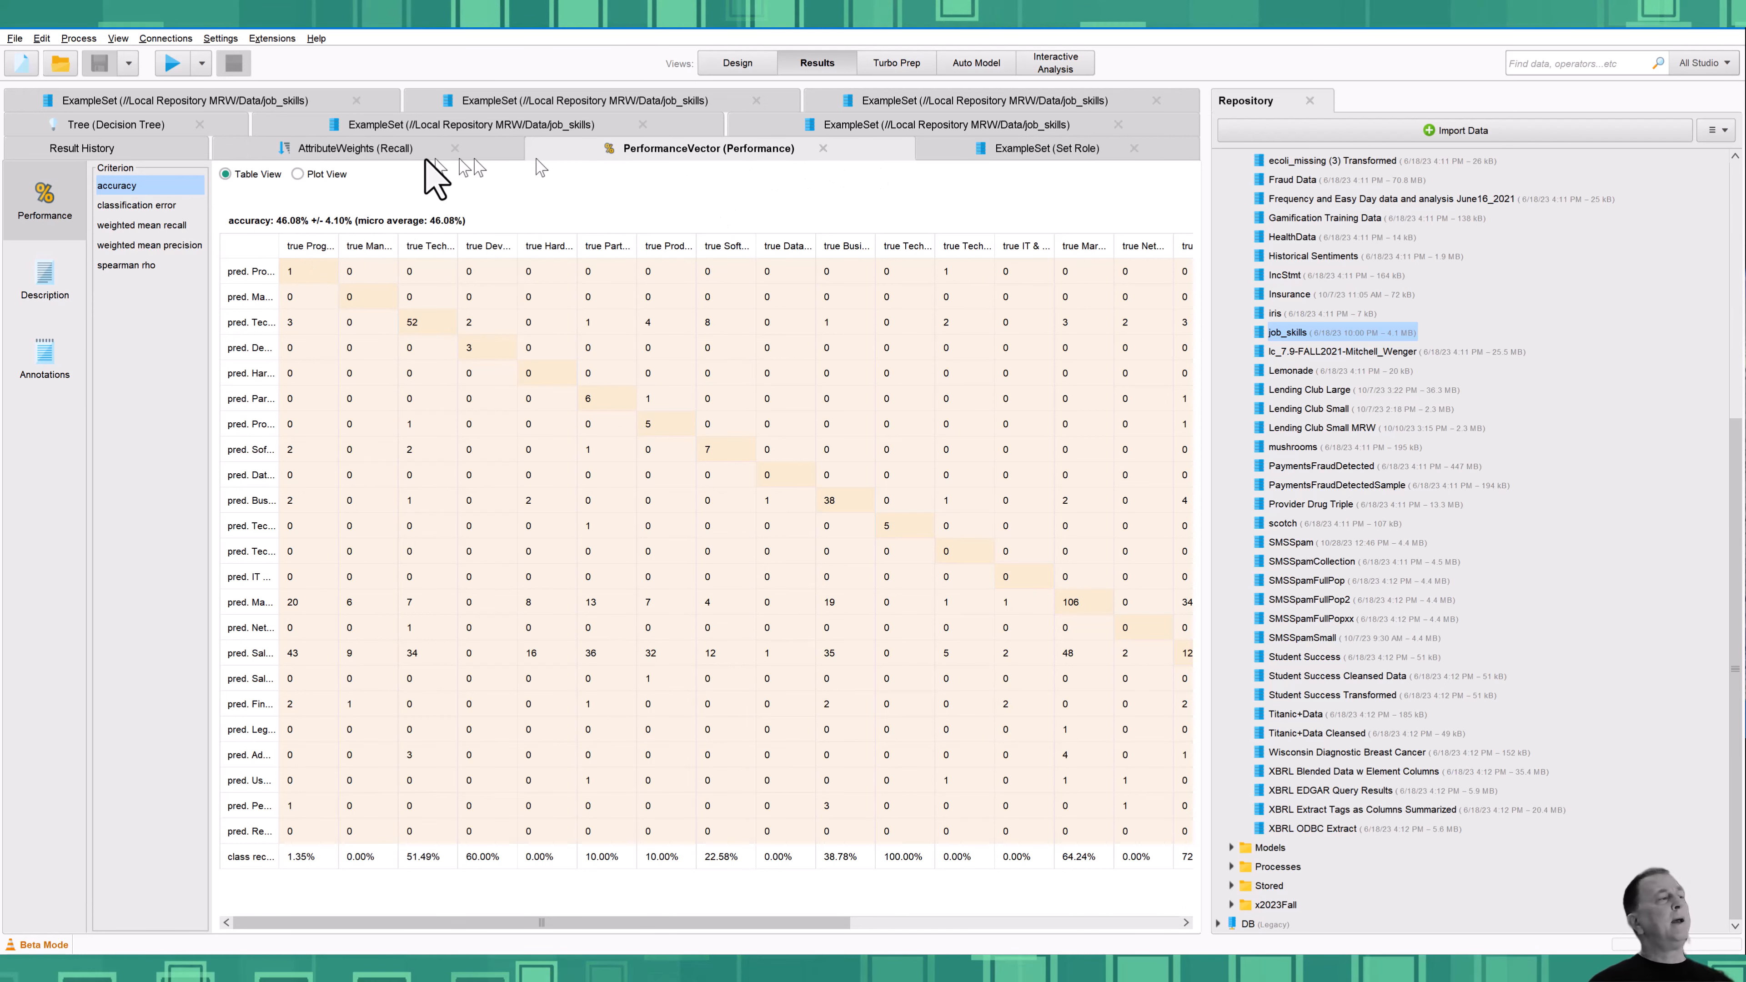
Display the Decision Tree result graph and change its layout to Tree (Tight)
click(137, 124)
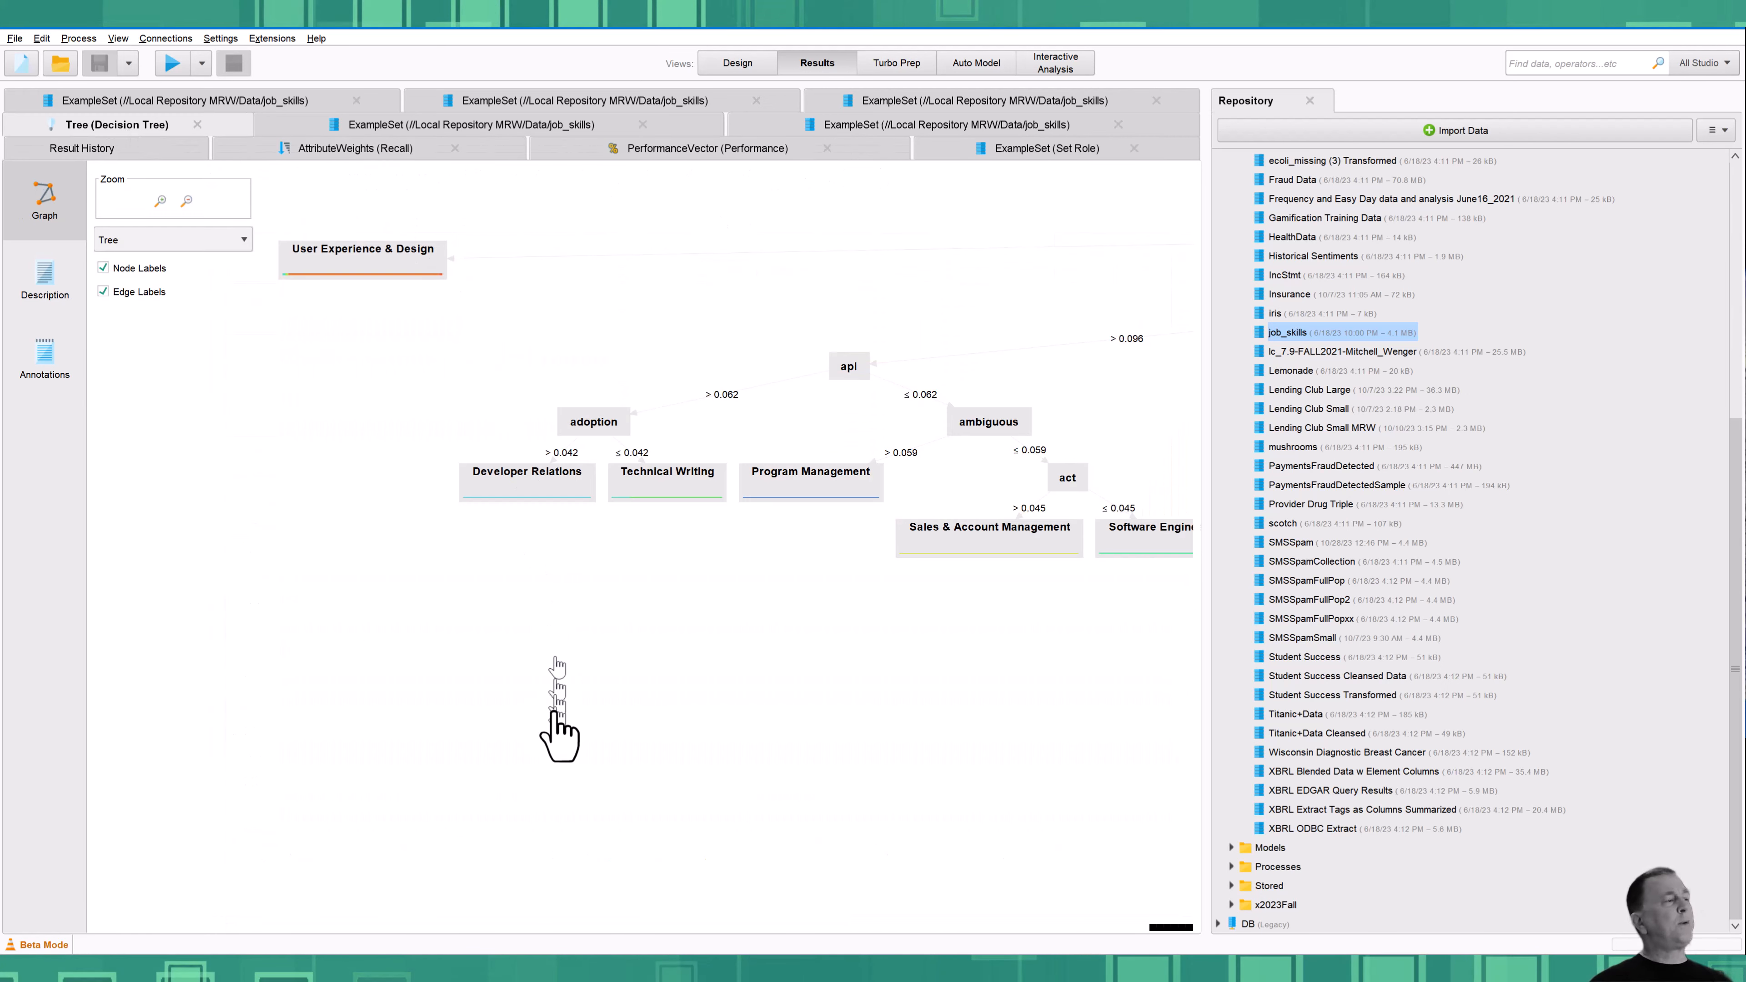
scroll(844, 722, up, 1)
scroll(838, 698, down, 5)
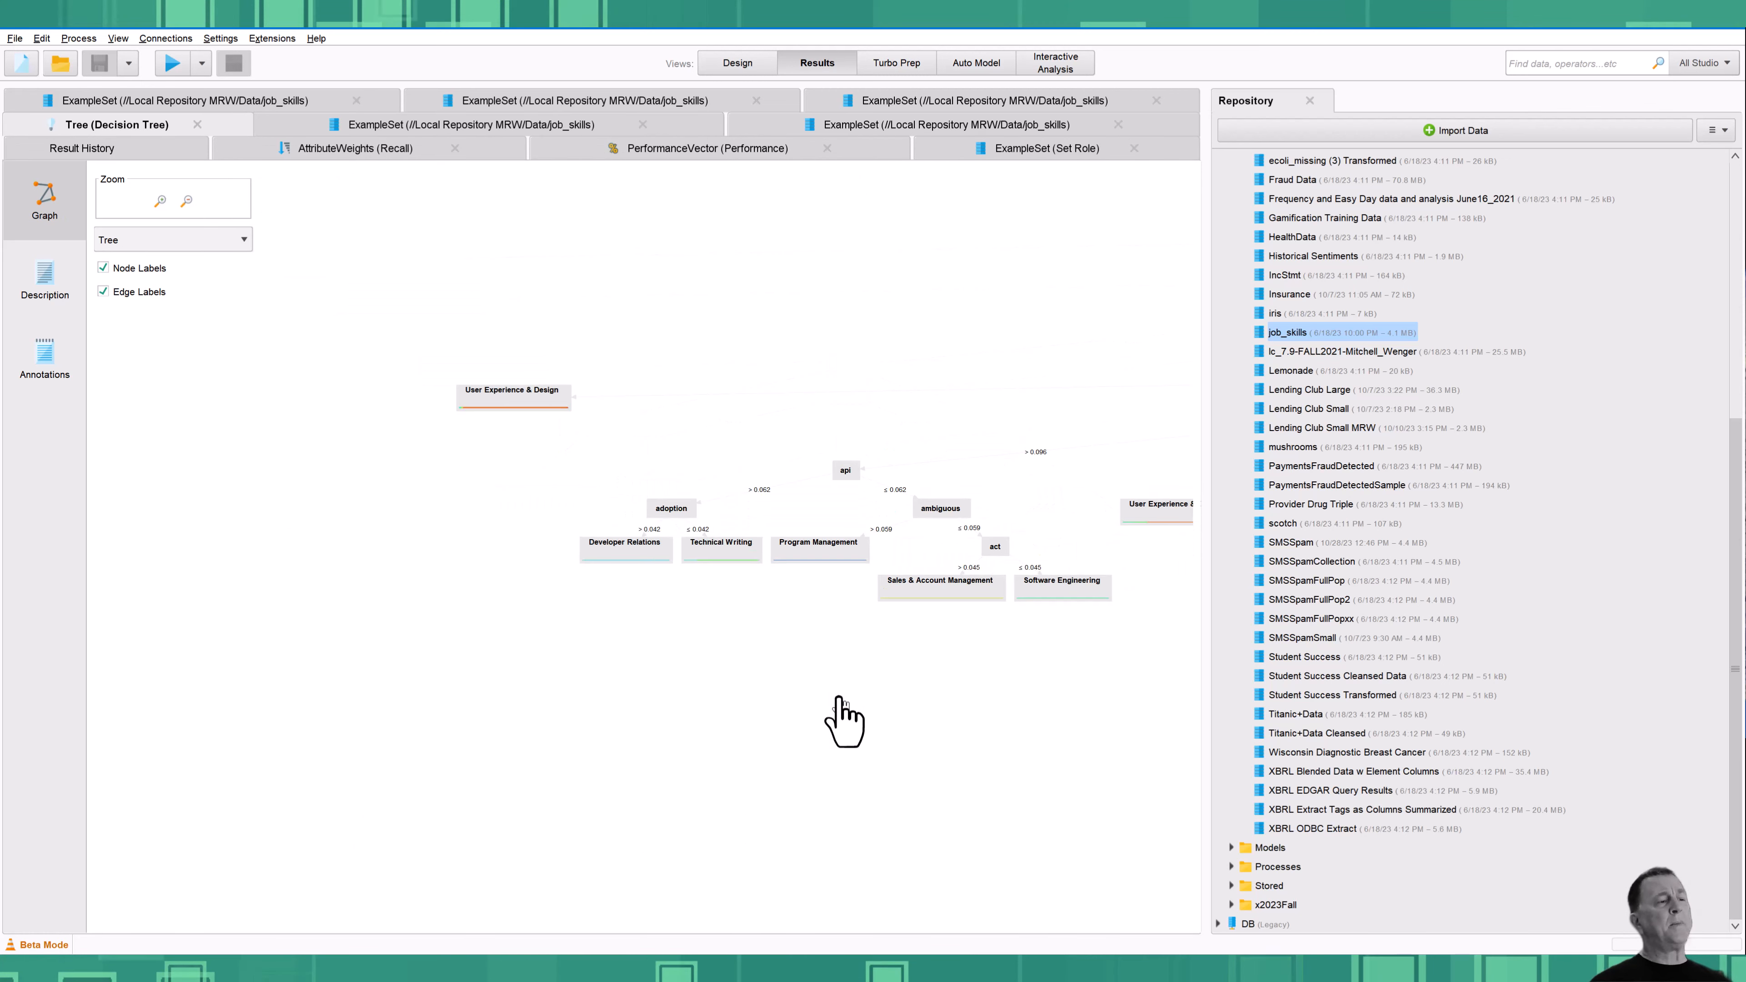
drag(970, 391, 508, 343)
click(163, 239)
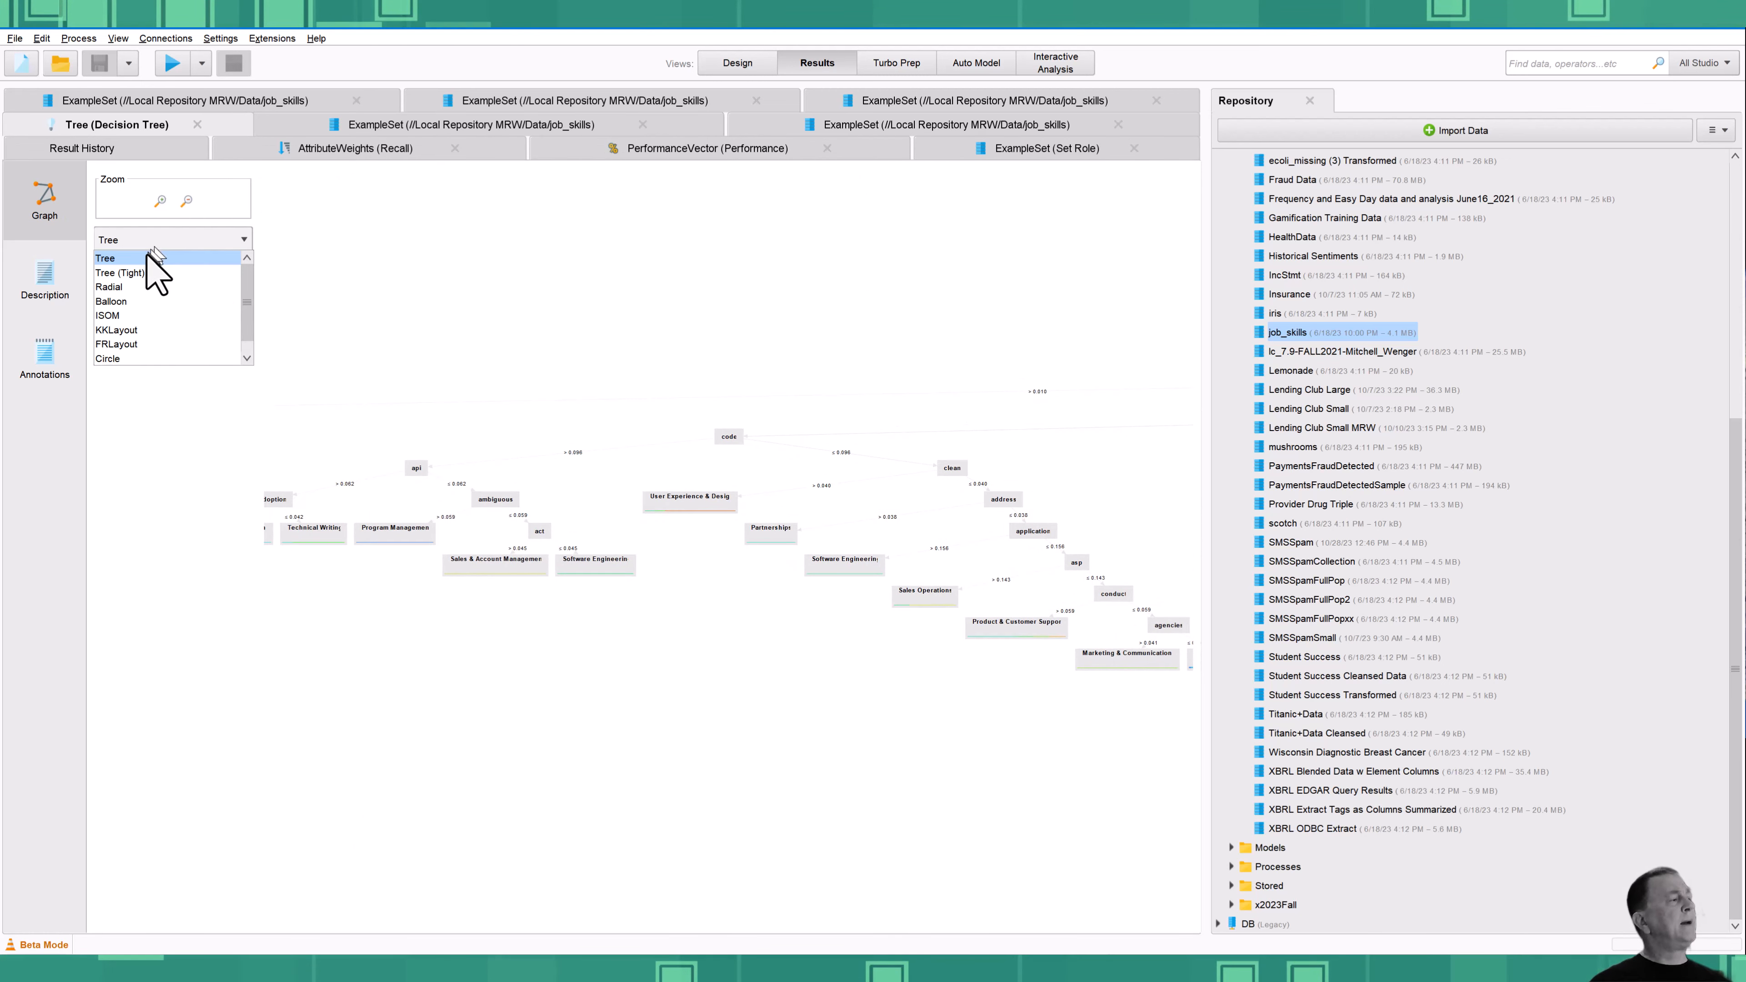
click(147, 273)
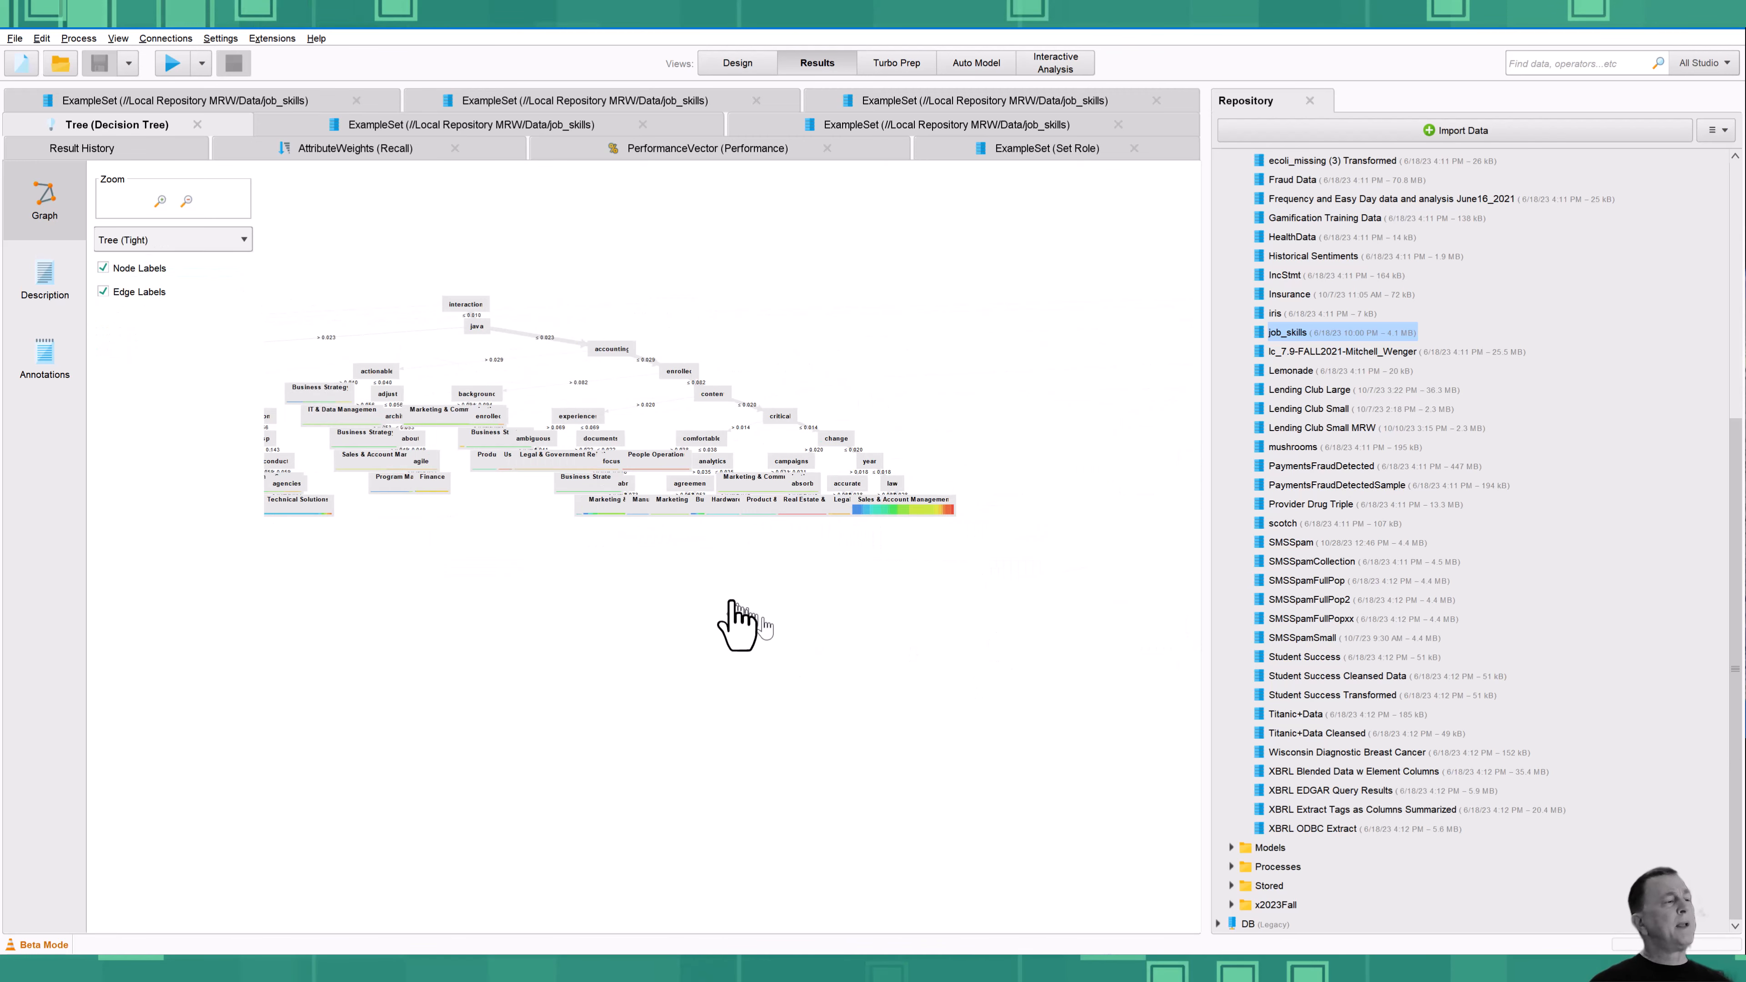
Examine the root and branches of the tight decision tree graph, then return to the process design
drag(480, 608, 756, 629)
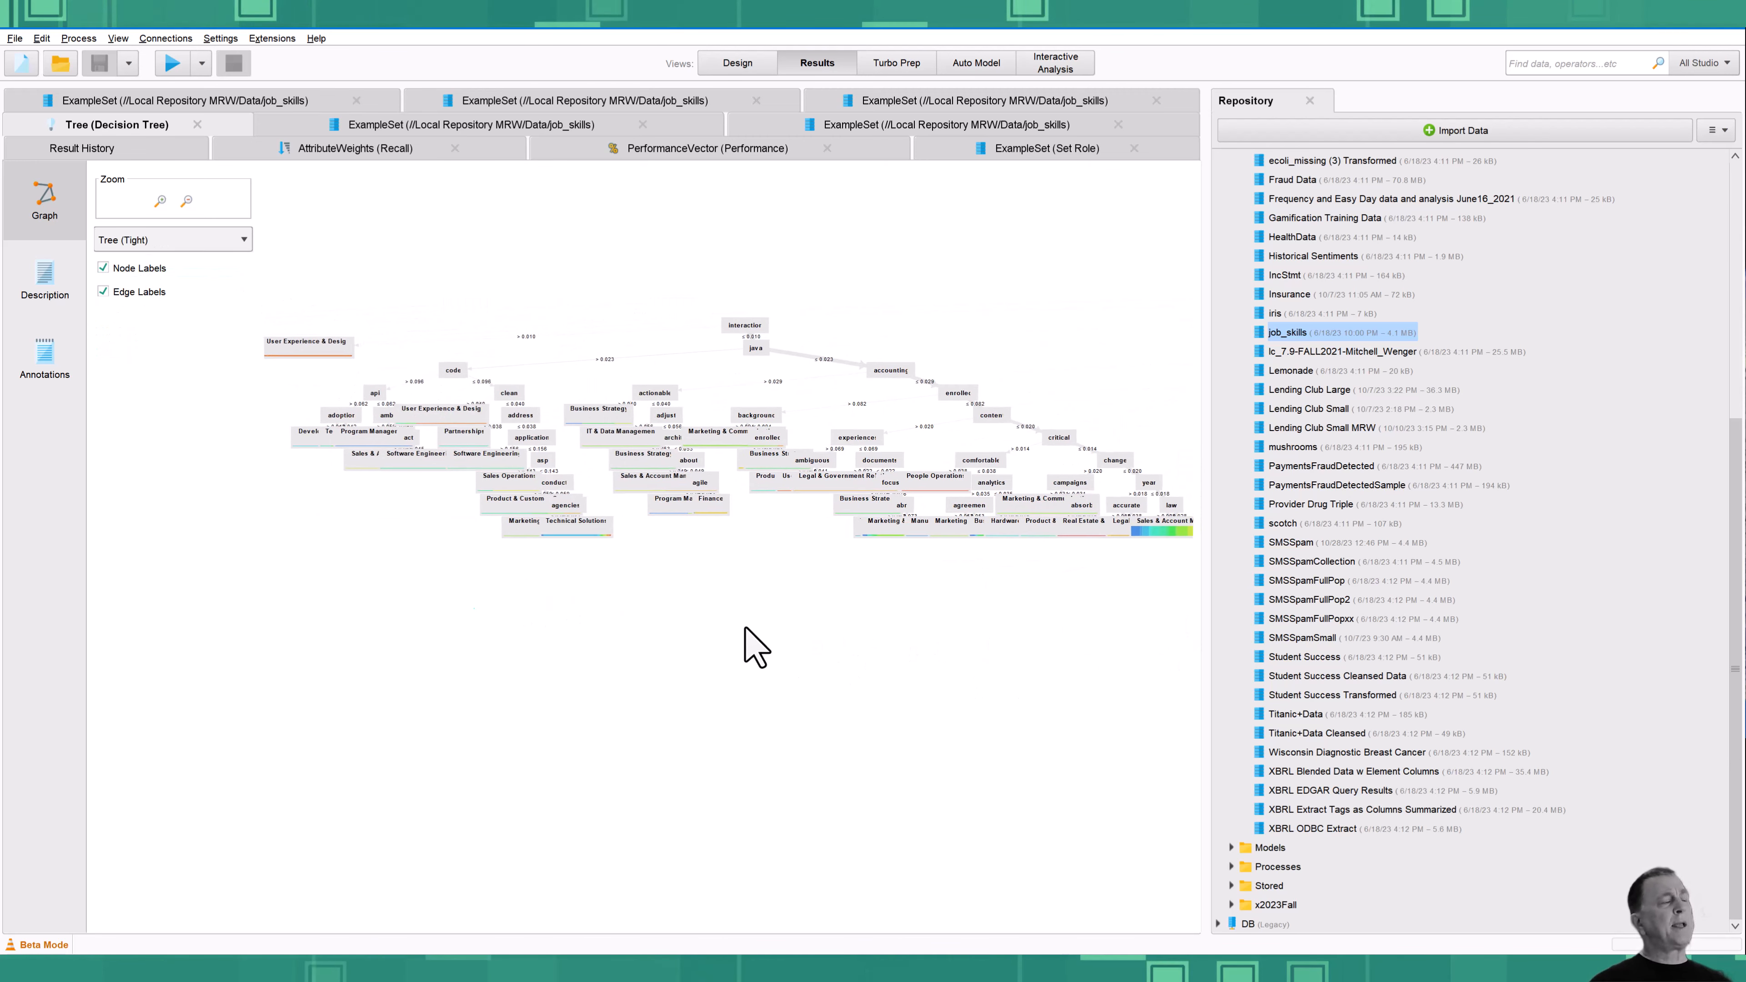
scroll(733, 282, up, 2)
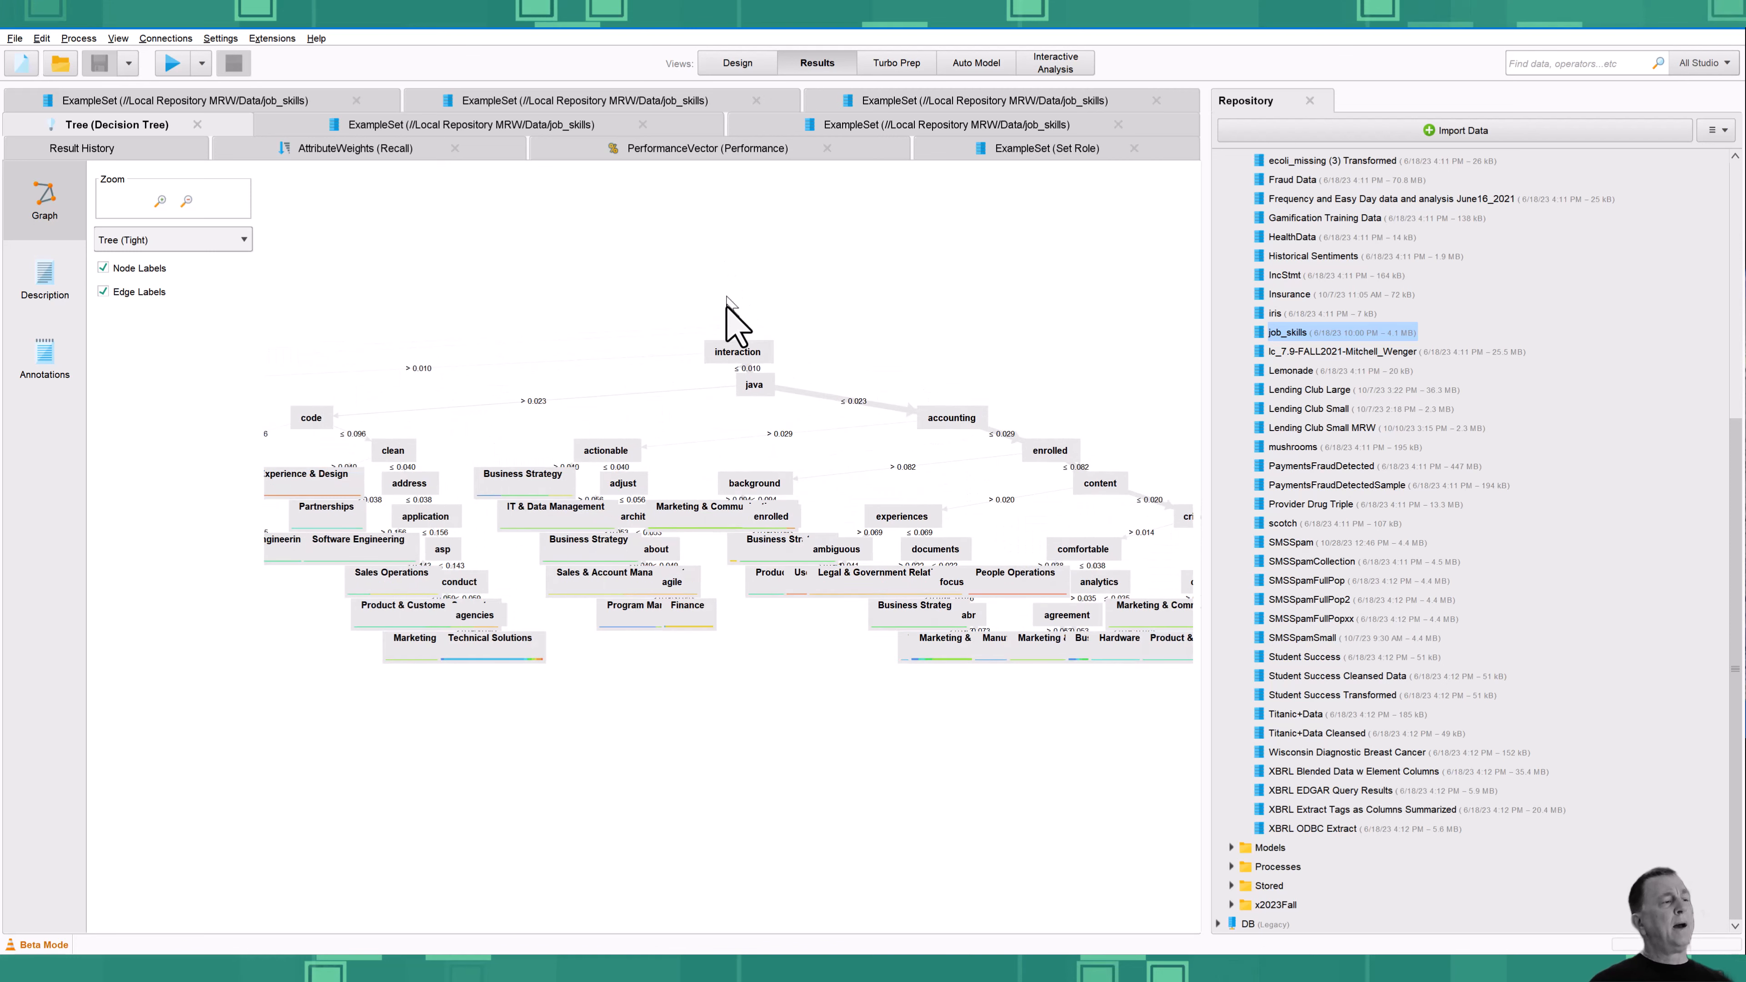
scroll(727, 303, up, 1)
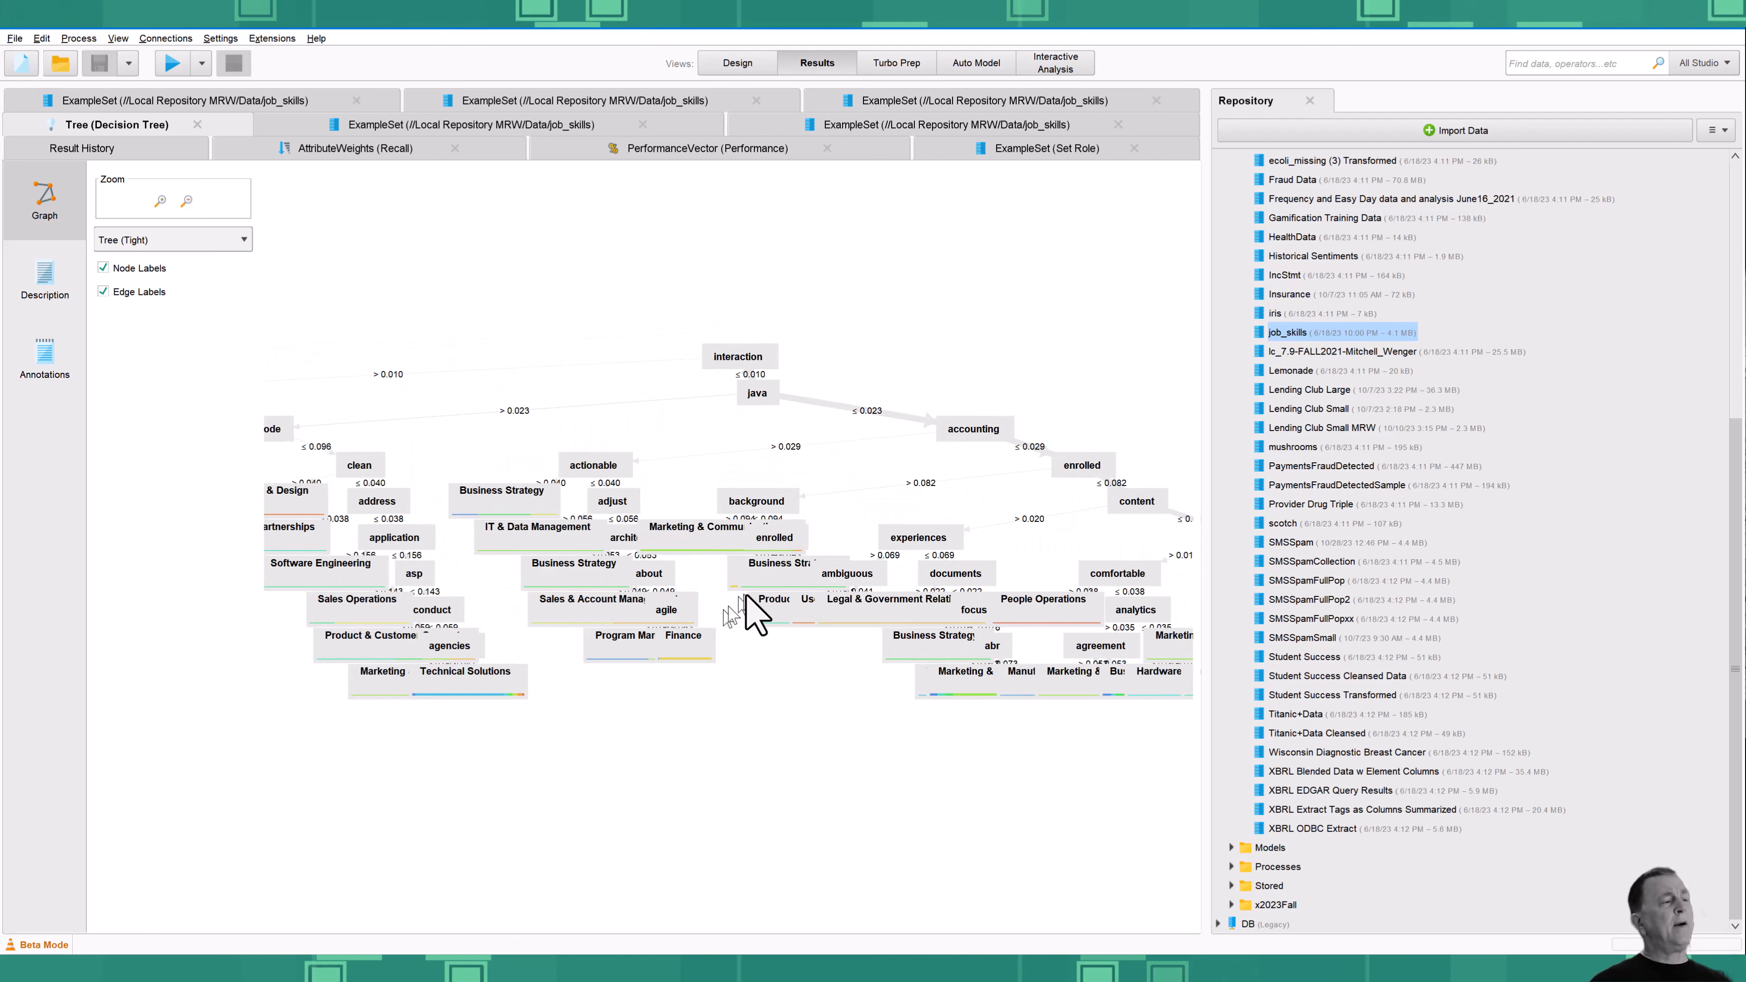
scroll(767, 811, down, 1)
drag(860, 631, 648, 706)
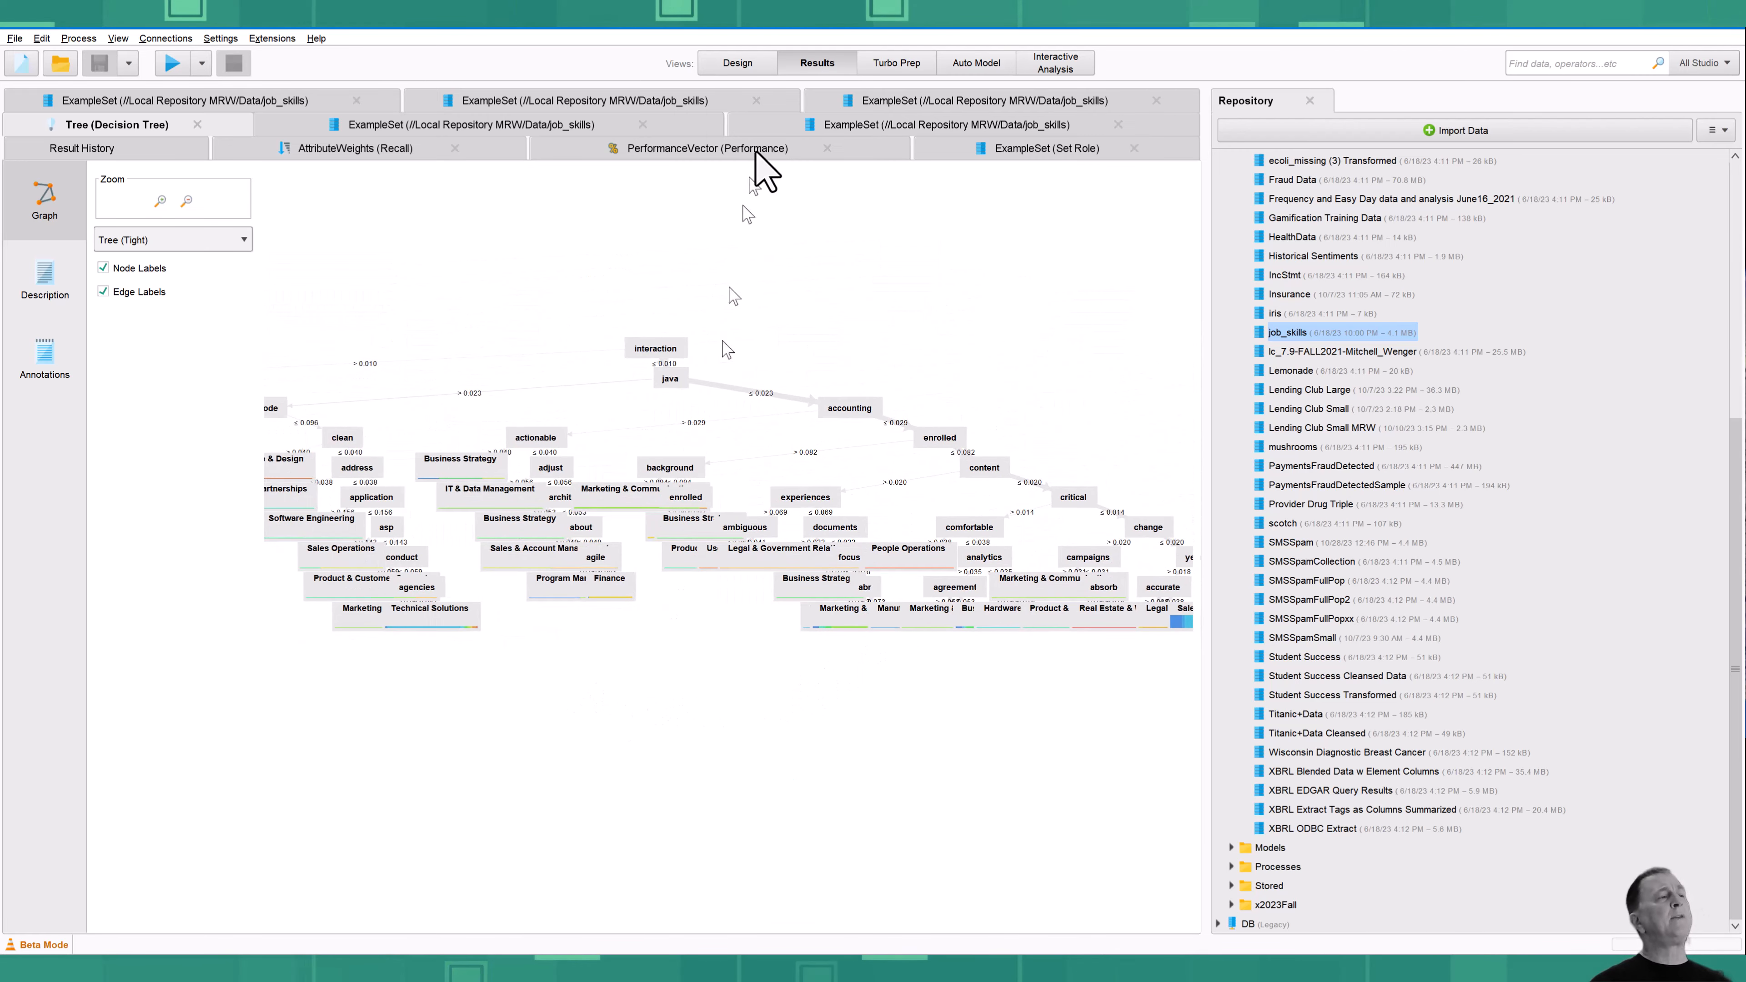
click(742, 59)
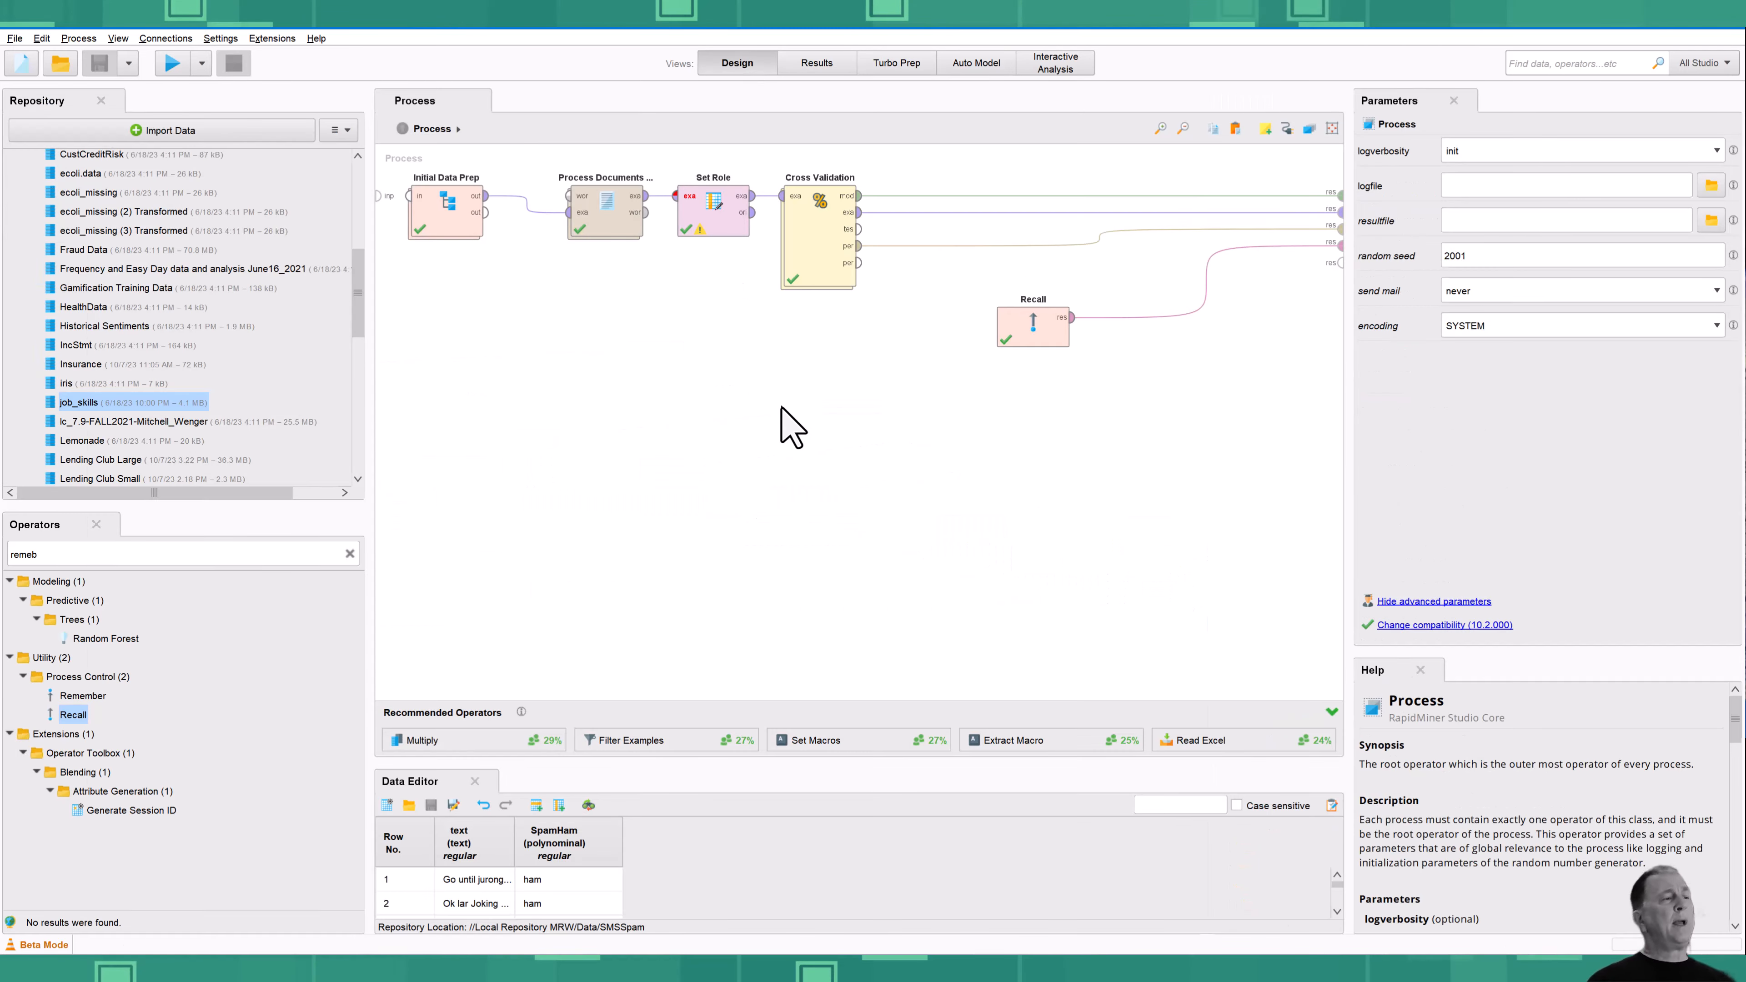